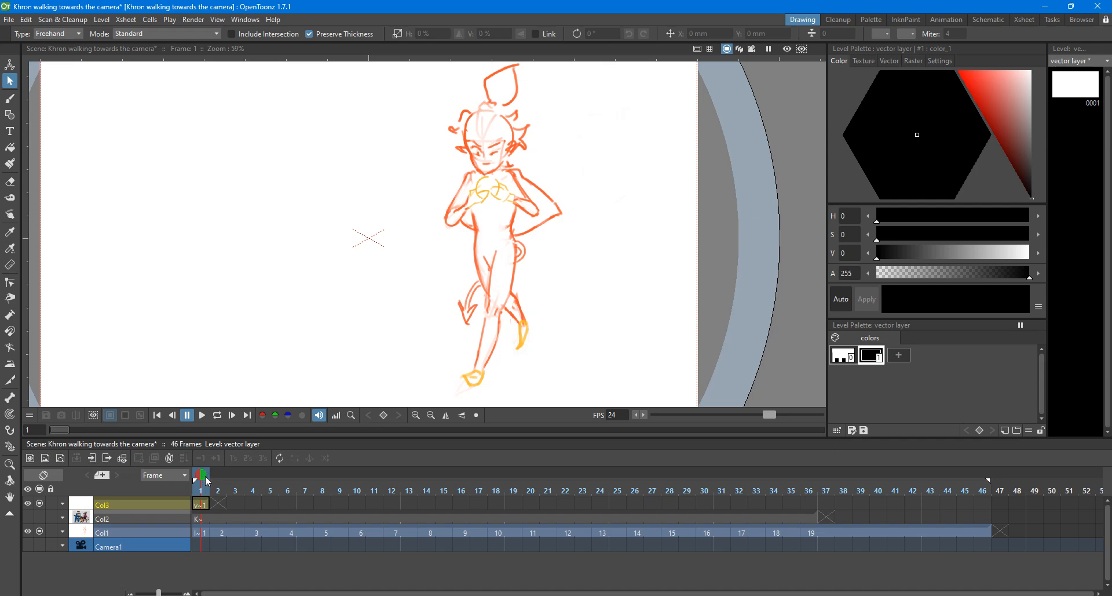
Step: Go to frame 4 on the Col3 vector layer and get a close view of the sketched character's upper body
{"action": "mouse_move", "coordinate": [207, 481]}
{"action": "left_mouse_down"}
{"action": "mouse_move", "coordinate": [702, 494]}
{"action": "mouse_move", "coordinate": [232, 497]}
{"action": "mouse_move", "coordinate": [250, 501]}
{"action": "left_mouse_up"}
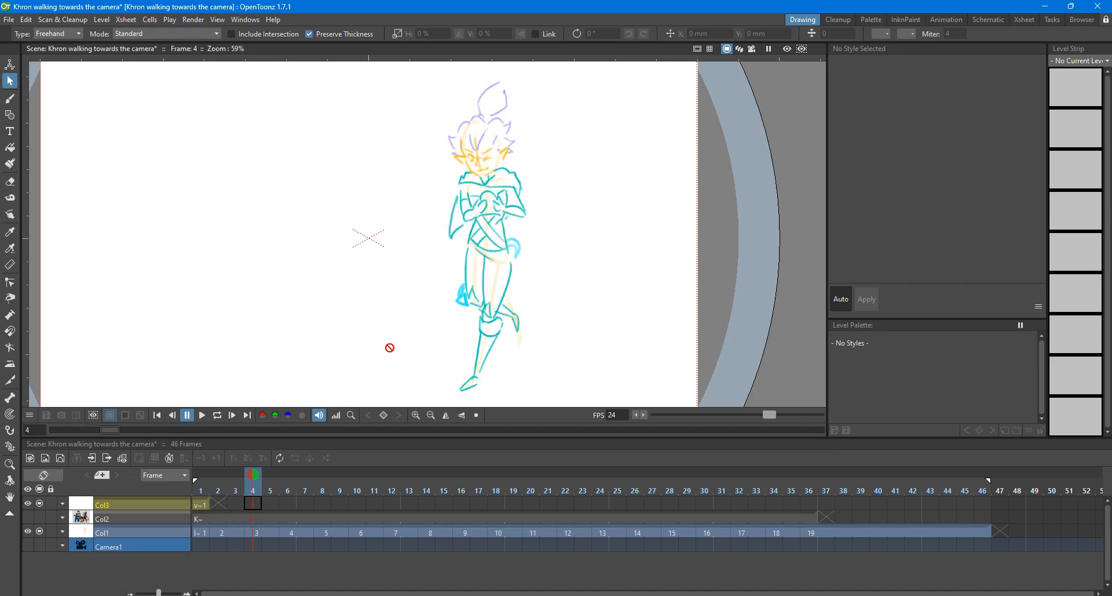
{"action": "scroll", "coordinate": [429, 238], "scroll_direction": "down", "scroll_amount": 2}
{"action": "scroll", "coordinate": [387, 136], "scroll_direction": "up", "scroll_amount": 2}
{"action": "scroll", "coordinate": [436, 136], "scroll_direction": "down", "scroll_amount": 3}
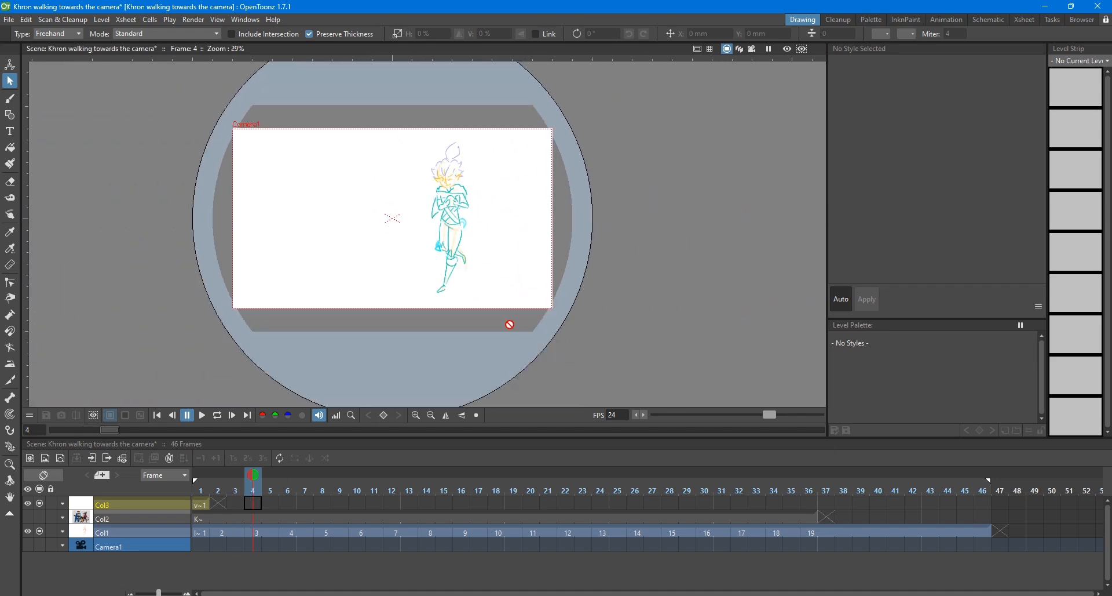
{"action": "scroll", "coordinate": [435, 173], "scroll_direction": "up", "scroll_amount": 4}
{"action": "scroll", "coordinate": [461, 207], "scroll_direction": "down", "scroll_amount": 1}
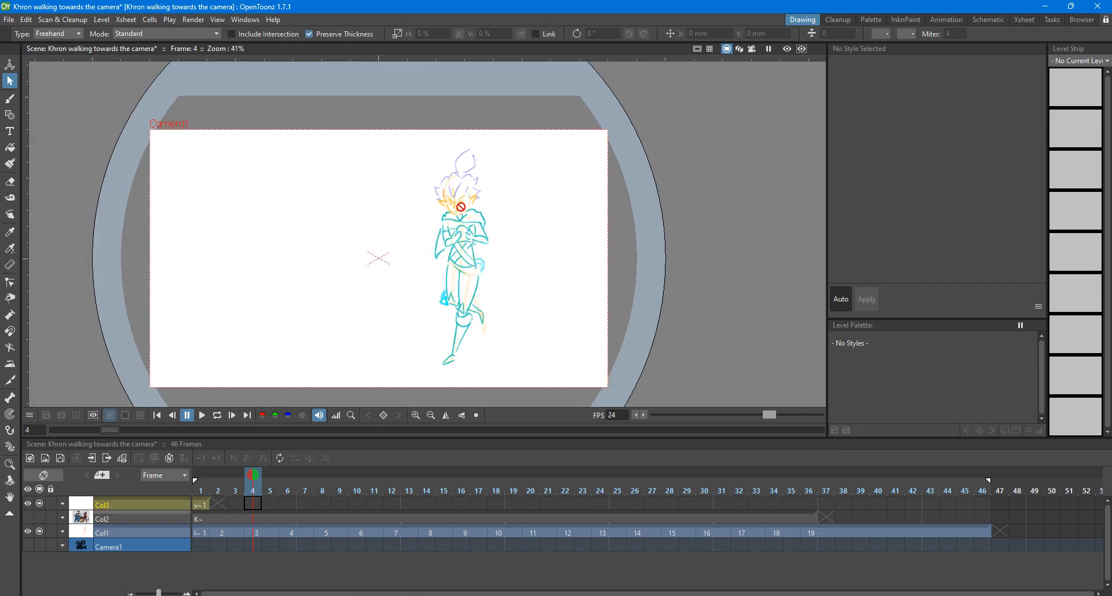
{"action": "key", "text": "space"}
{"action": "left_click_drag", "start_coordinate": [443, 208], "coordinate": [478, 203]}
{"action": "scroll", "coordinate": [479, 204], "scroll_direction": "up", "scroll_amount": 6}
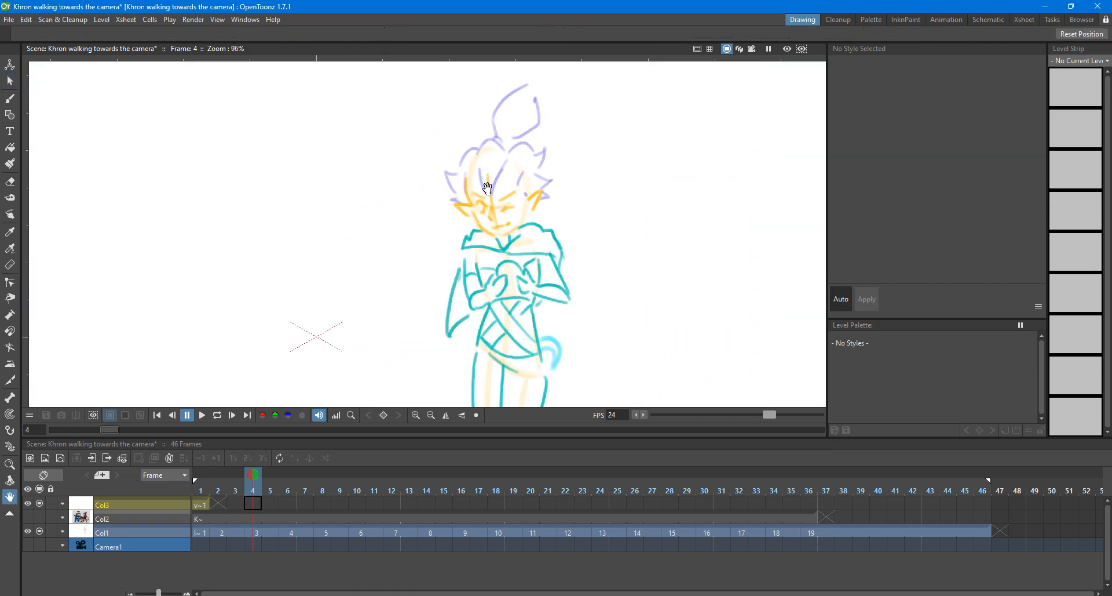
Step: Draw a rising straight line in the empty area beside the character using the Geometric tool's Line shape
{"action": "left_click", "coordinate": [11, 118]}
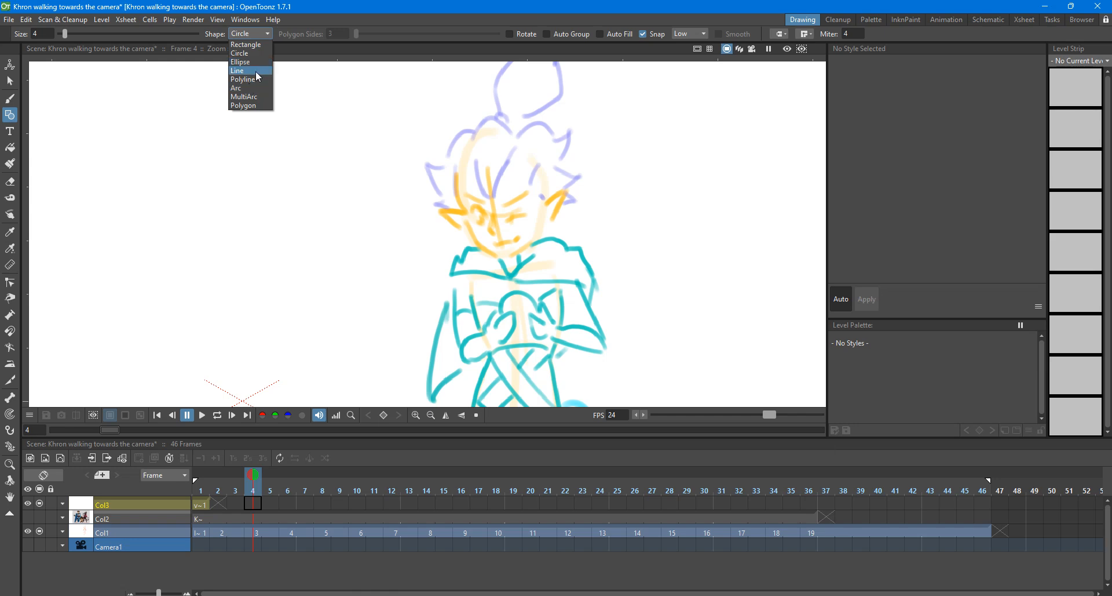
{"action": "left_click", "coordinate": [255, 70]}
{"action": "left_click_drag", "start_coordinate": [176, 219], "coordinate": [350, 149]}
Step: Switch the Geometric tool's shape to Arc and draw an upward-bulging arc just below the straight line
{"action": "left_click", "coordinate": [255, 35]}
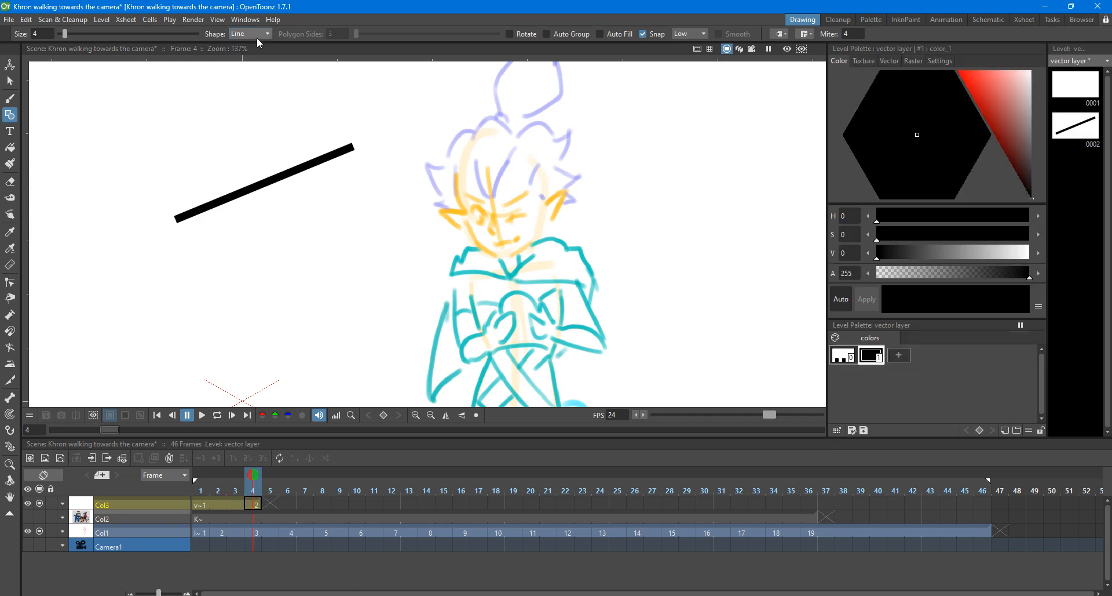
{"action": "left_click", "coordinate": [249, 88]}
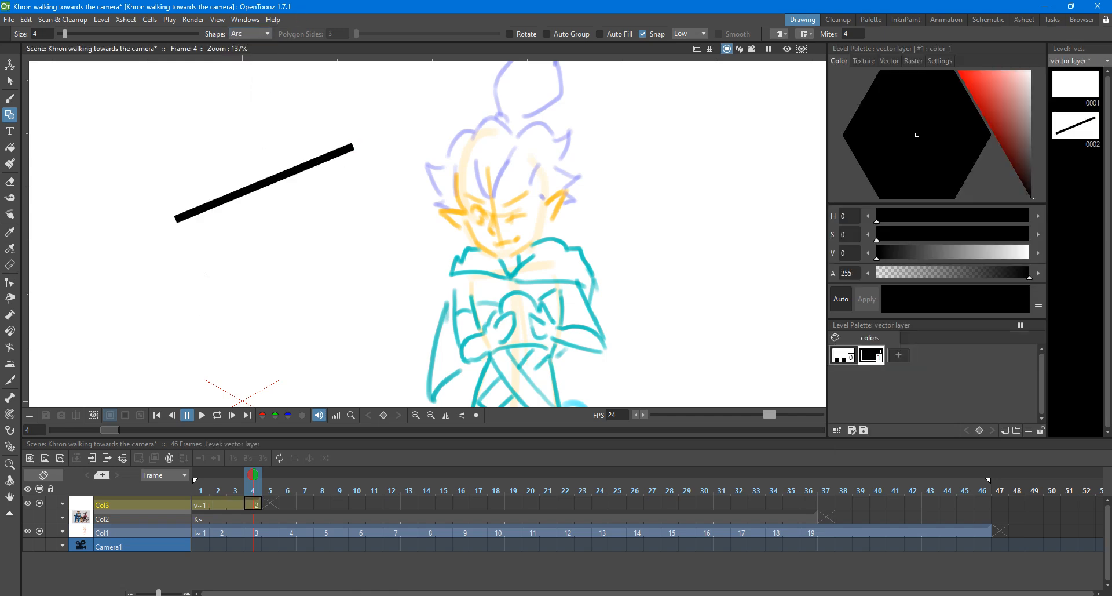
{"action": "left_click_drag", "start_coordinate": [195, 279], "coordinate": [385, 196]}
{"action": "left_click", "coordinate": [273, 211]}
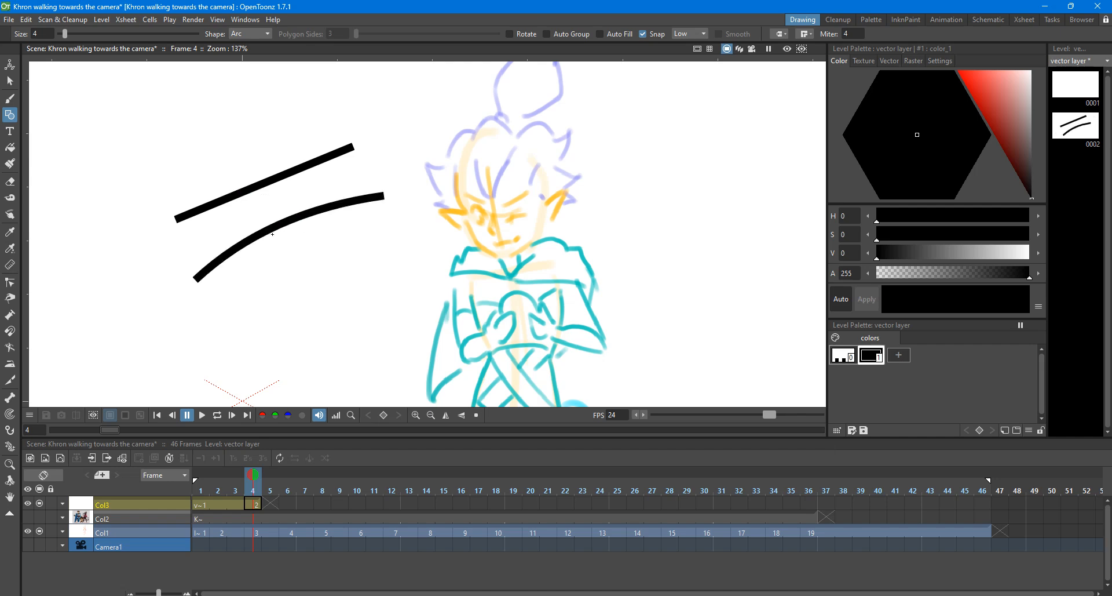
Step: Bend the straight line's middle upward into a curve with the Control Point Editor
{"action": "key", "text": "c"}
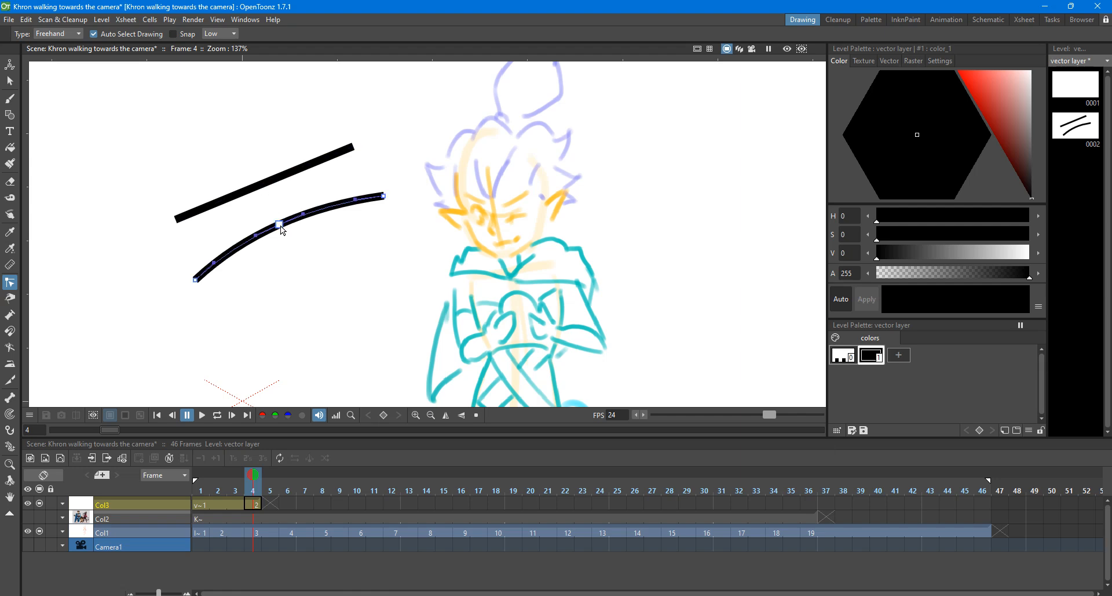
{"action": "mouse_move", "coordinate": [278, 228]}
{"action": "left_mouse_down"}
{"action": "mouse_move", "coordinate": [269, 97]}
{"action": "mouse_move", "coordinate": [276, 226]}
{"action": "mouse_move", "coordinate": [307, 342]}
{"action": "mouse_move", "coordinate": [279, 189]}
{"action": "mouse_move", "coordinate": [282, 229]}
{"action": "left_mouse_up"}
{"action": "left_click", "coordinate": [268, 190]}
{"action": "left_click_drag", "start_coordinate": [265, 184], "coordinate": [258, 152]}
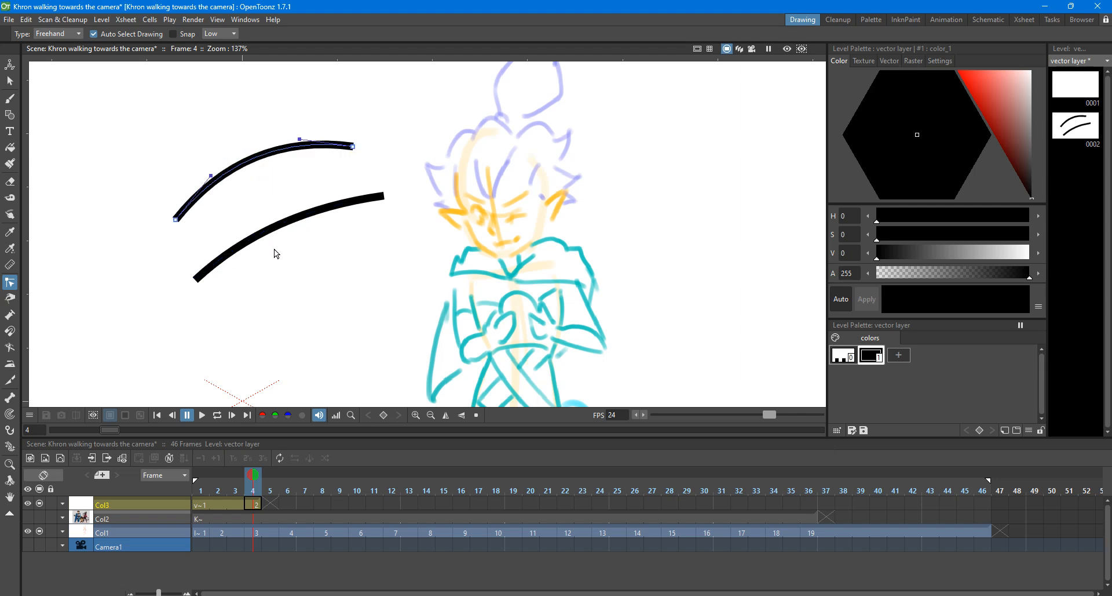
Step: Move the lower arc's middle control point slightly upward to change its curvature
{"action": "left_click", "coordinate": [303, 261]}
{"action": "left_click", "coordinate": [290, 225]}
{"action": "left_click_drag", "start_coordinate": [278, 226], "coordinate": [273, 209]}
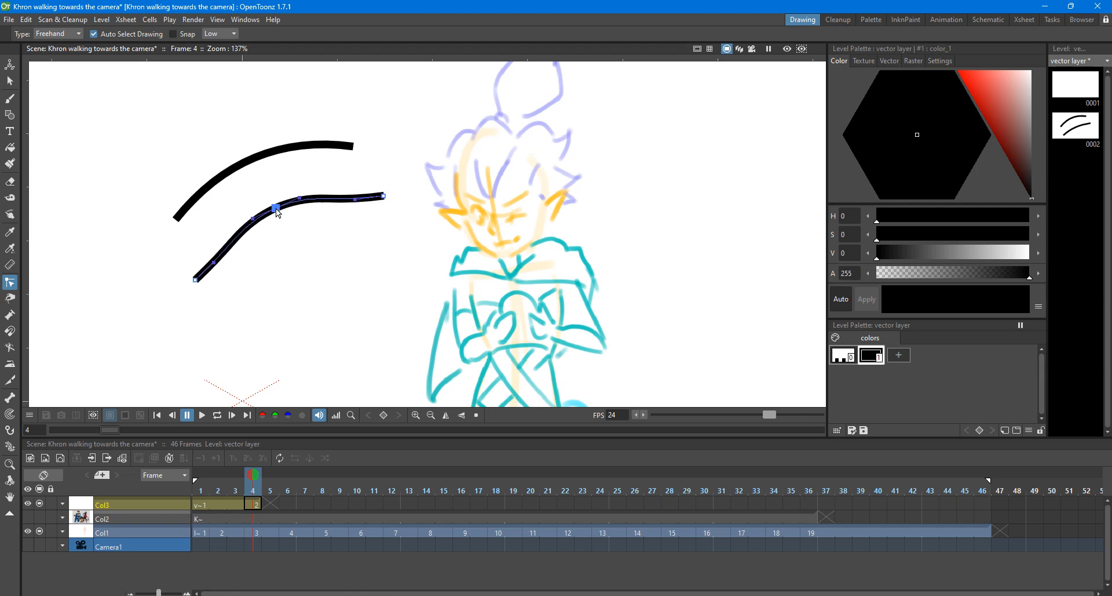
Step: Bend the upper curve further outward by pulling its middle segment up
{"action": "left_click", "coordinate": [269, 174]}
{"action": "left_click", "coordinate": [256, 158]}
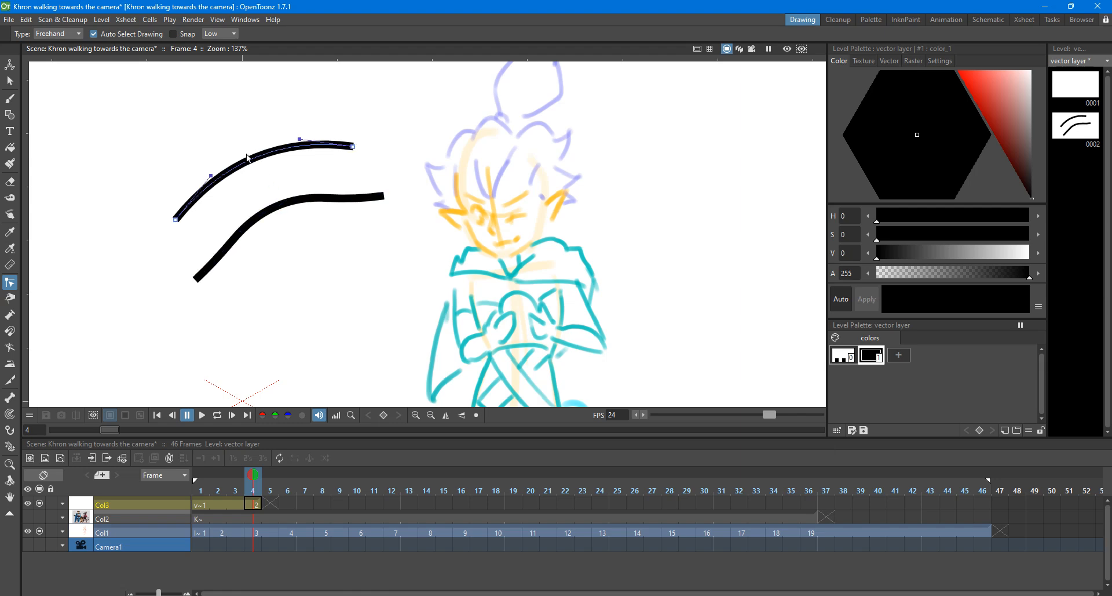
{"action": "left_click", "coordinate": [238, 137]}
{"action": "left_click", "coordinate": [253, 163]}
{"action": "left_click_drag", "start_coordinate": [251, 159], "coordinate": [240, 146]}
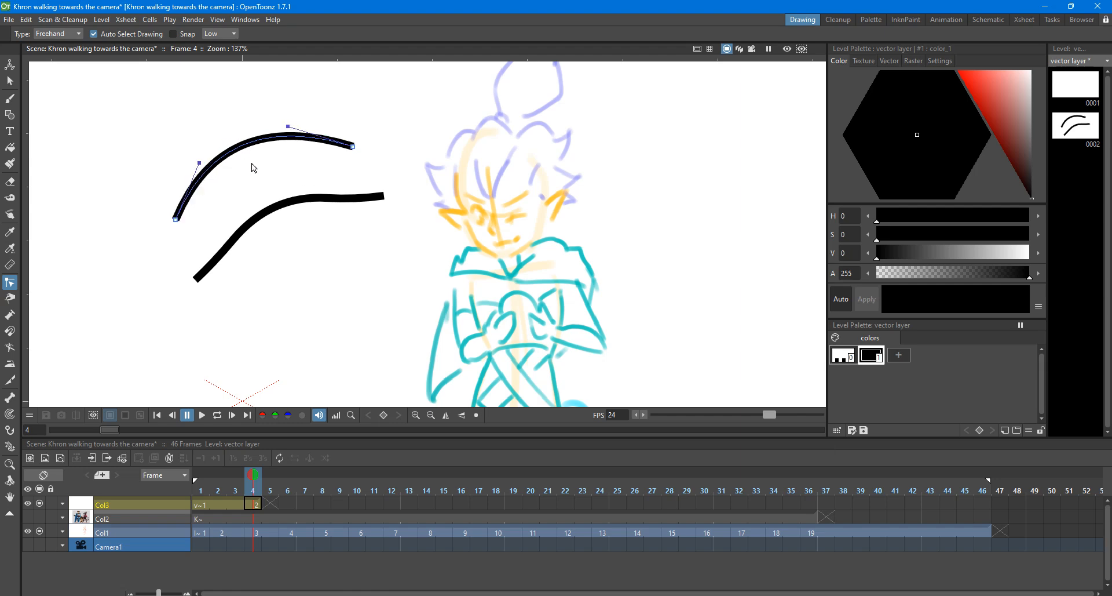
Step: Reshape the lower curve into an S-bend by pulling the handle near its lower end inward
{"action": "left_click", "coordinate": [276, 206]}
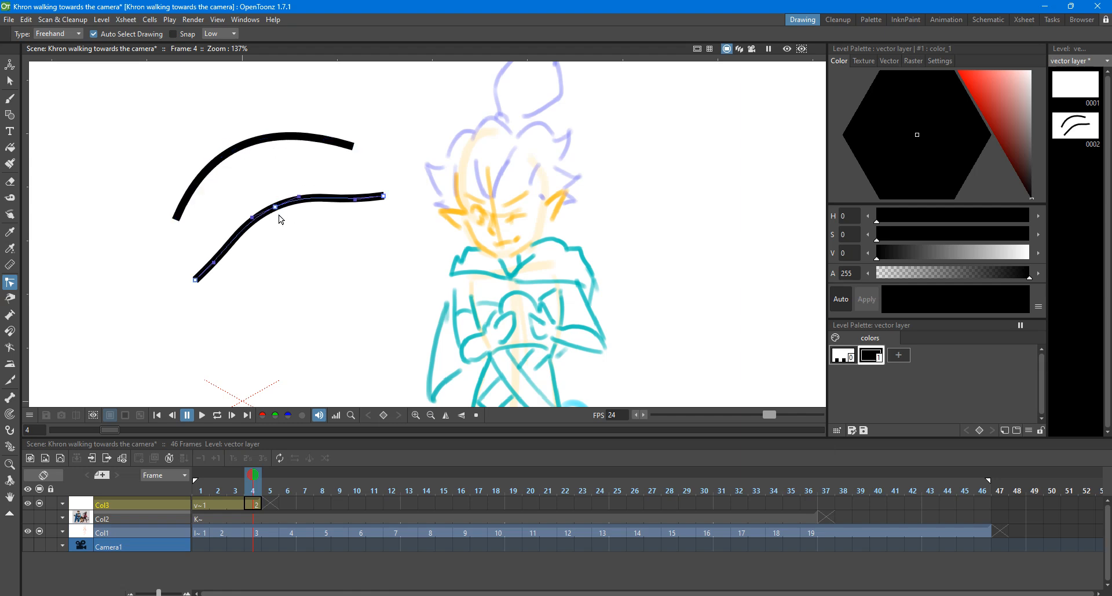
{"action": "scroll", "coordinate": [263, 204], "scroll_direction": "up", "scroll_amount": 2}
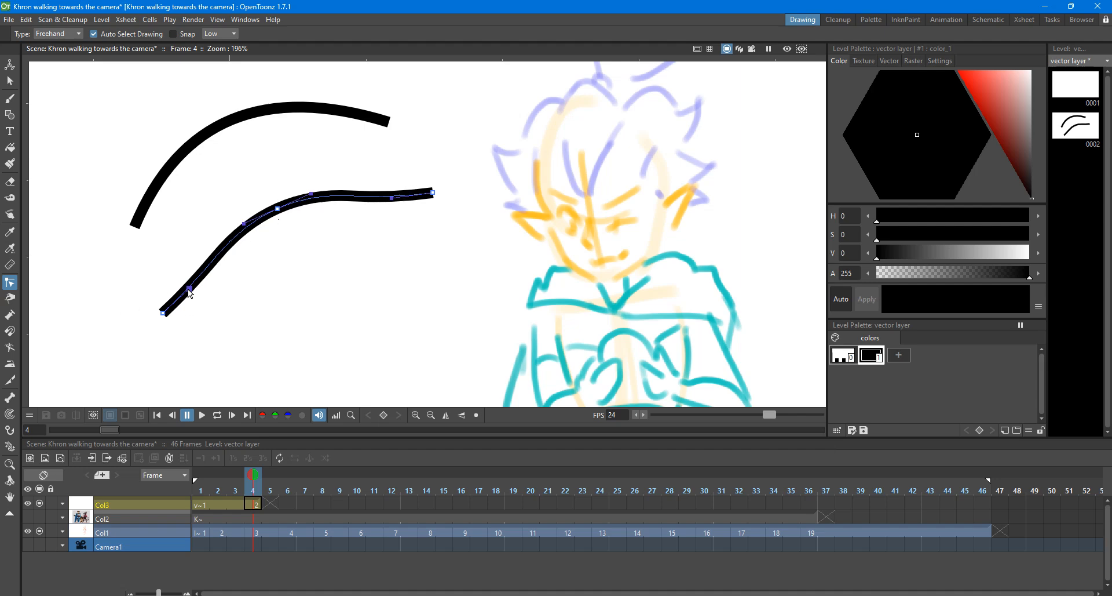
{"action": "left_click_drag", "start_coordinate": [190, 290], "coordinate": [222, 285]}
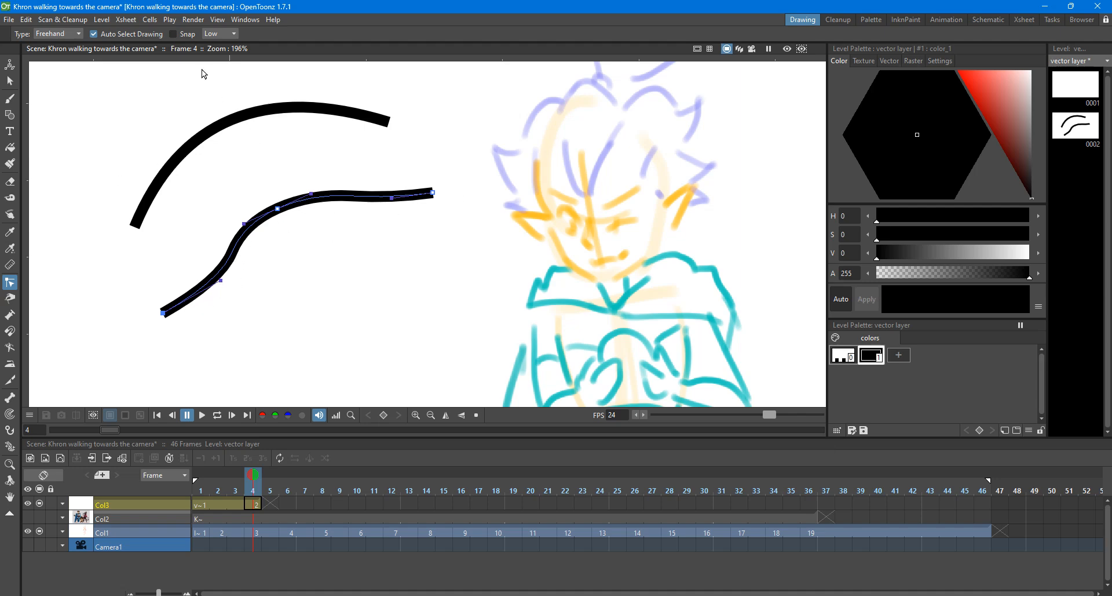
Step: Adjust the upper curve's bulge by pulling its middle segment toward its lower end
{"action": "left_click", "coordinate": [227, 139]}
{"action": "left_click", "coordinate": [221, 133]}
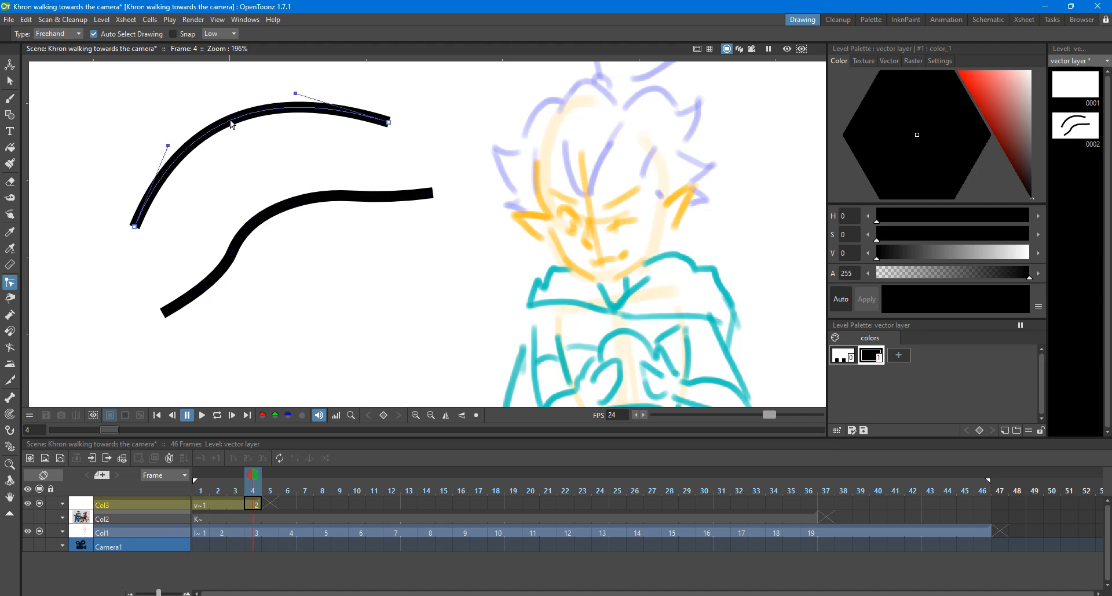
{"action": "mouse_move", "coordinate": [233, 118]}
{"action": "left_mouse_down"}
{"action": "mouse_move", "coordinate": [211, 75]}
{"action": "mouse_move", "coordinate": [238, 173]}
{"action": "mouse_move", "coordinate": [234, 127]}
{"action": "left_mouse_up"}
{"action": "left_click", "coordinate": [216, 104]}
{"action": "left_click", "coordinate": [256, 168]}
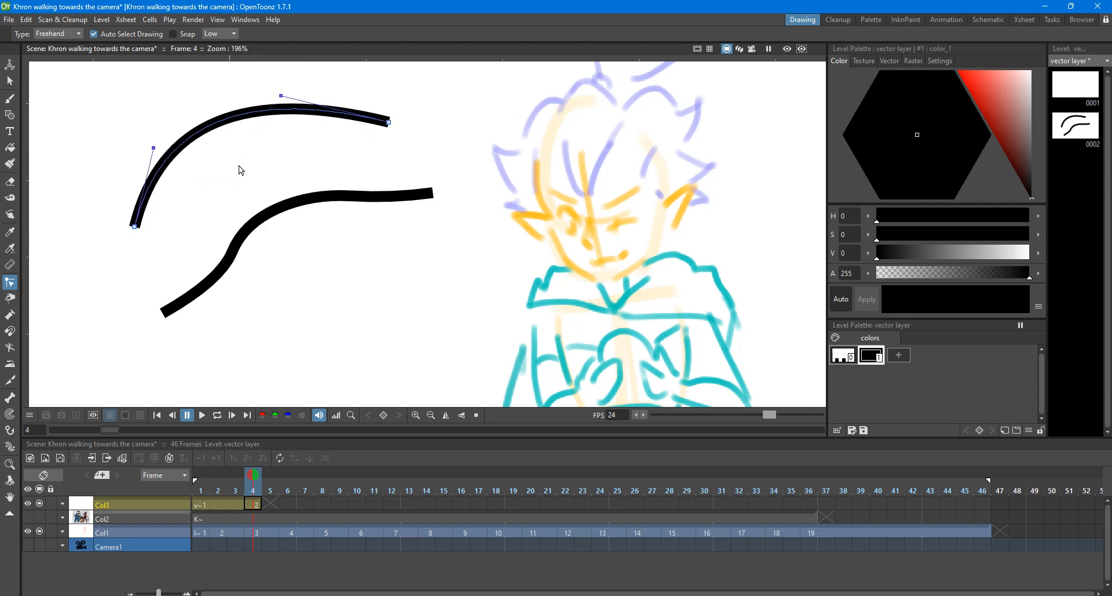
Step: Select the upper and lower curves one at a time with the Selection tool
{"action": "key", "text": "s"}
{"action": "left_click", "coordinate": [224, 127]}
{"action": "left_click", "coordinate": [258, 221]}
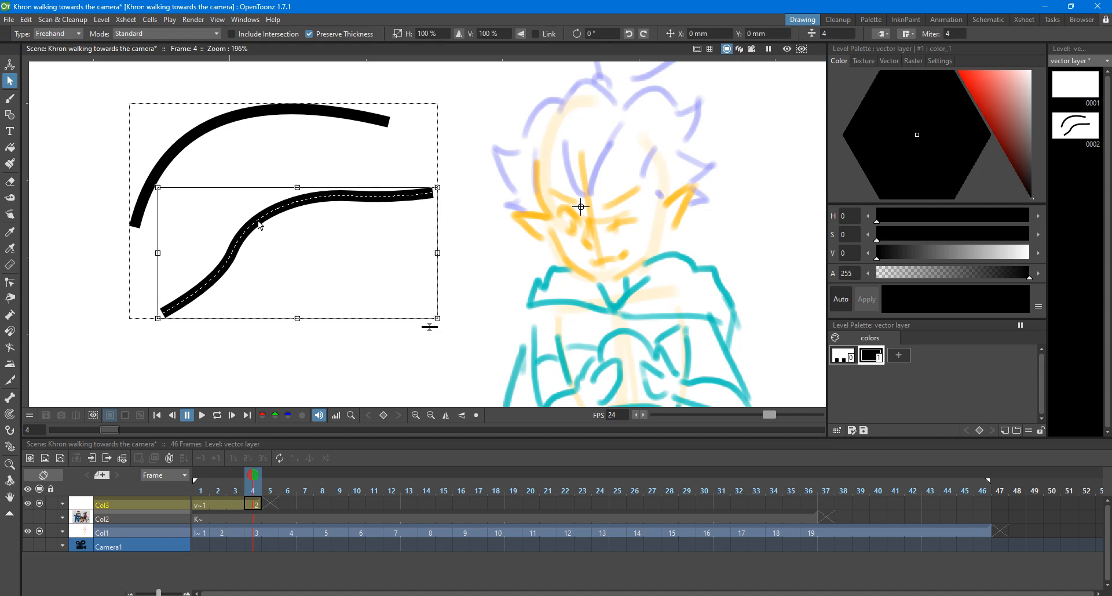
{"action": "left_click", "coordinate": [240, 118]}
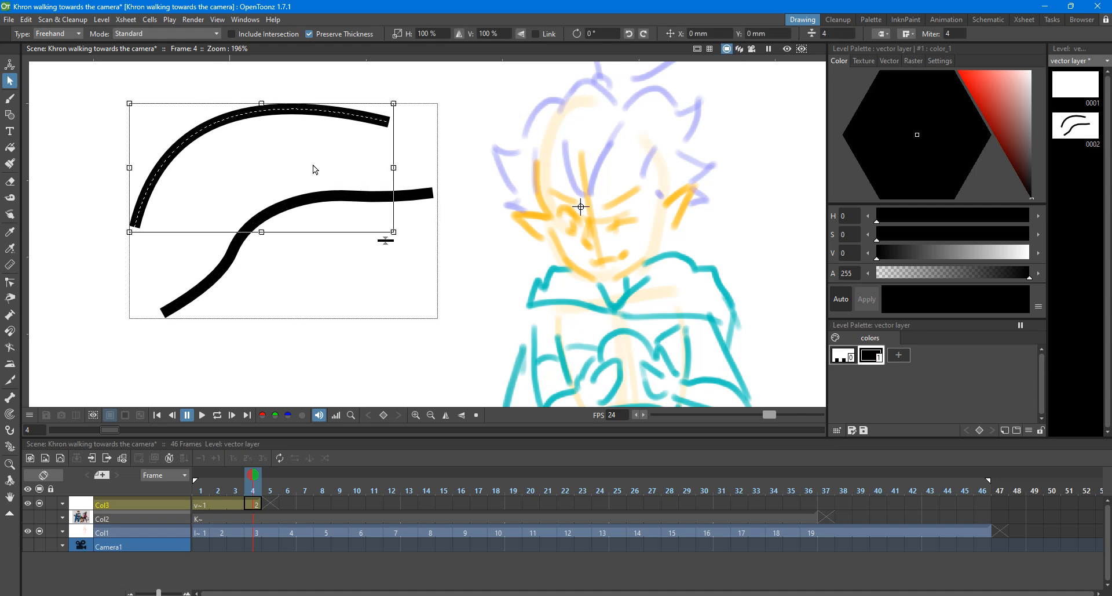
{"action": "left_click", "coordinate": [309, 203]}
{"action": "left_click", "coordinate": [248, 123]}
{"action": "left_click", "coordinate": [246, 146]}
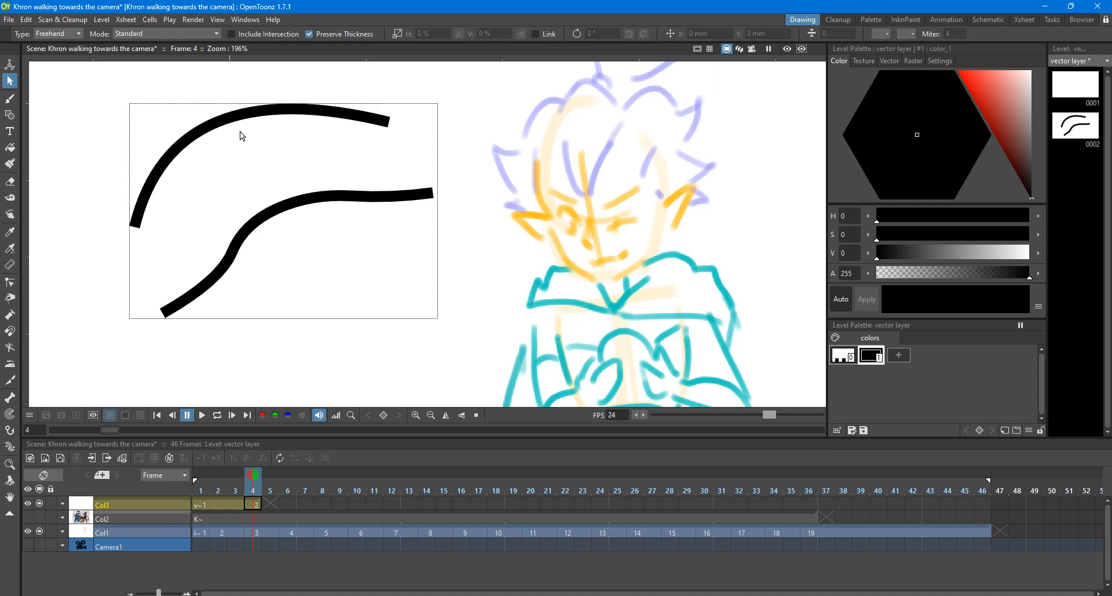
Step: Select both curves on frame 4 together and delete them
{"action": "left_click", "coordinate": [244, 116]}
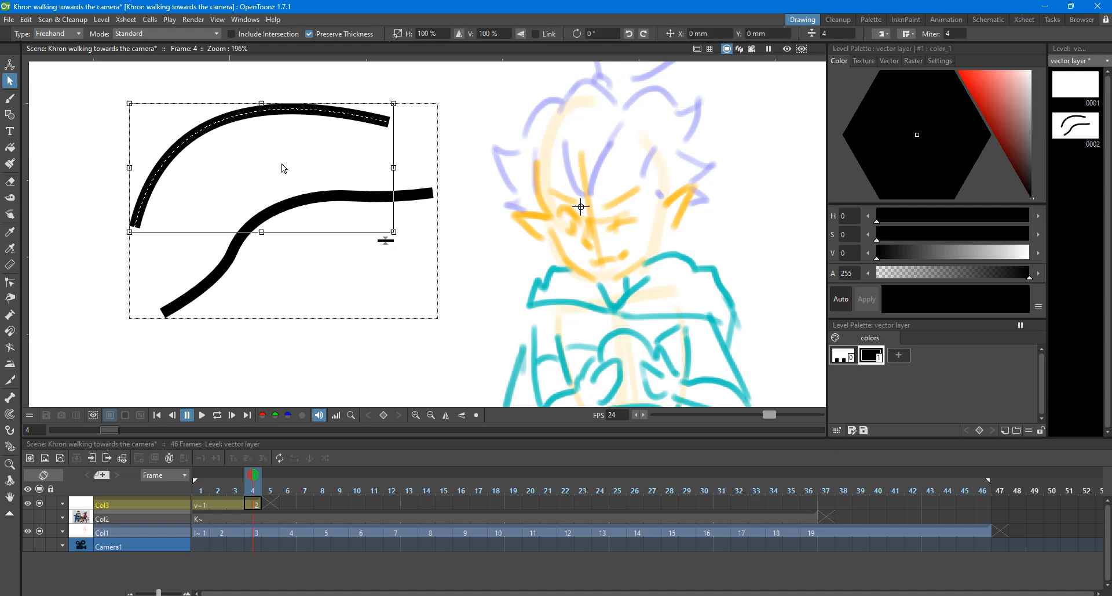
{"action": "left_click", "coordinate": [228, 263], "text": "shift"}
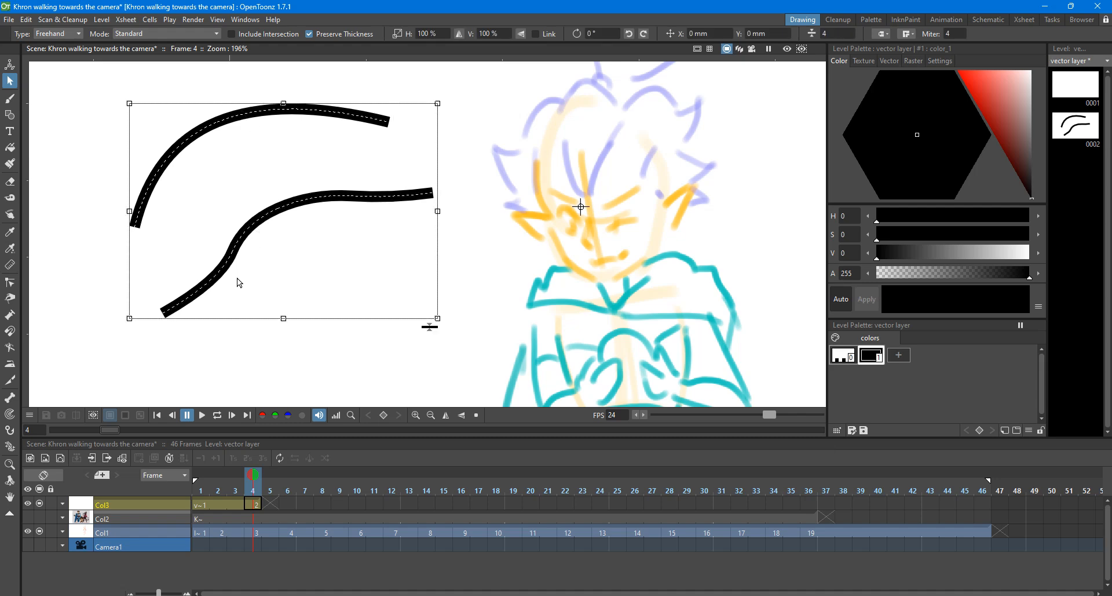
{"action": "left_click", "coordinate": [198, 193]}
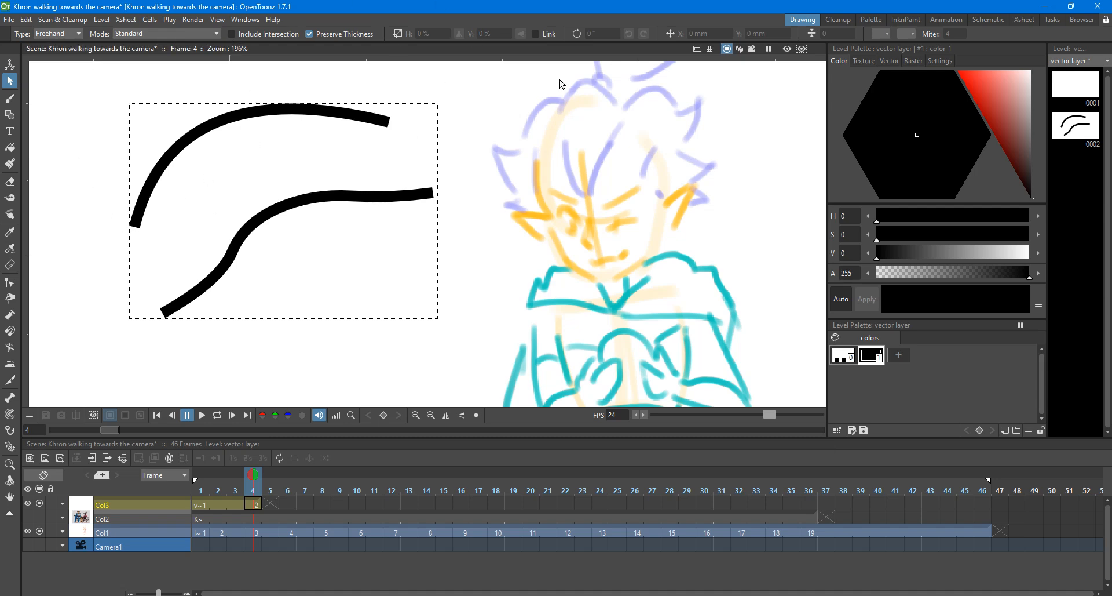
{"action": "key", "text": "ctrl+a"}
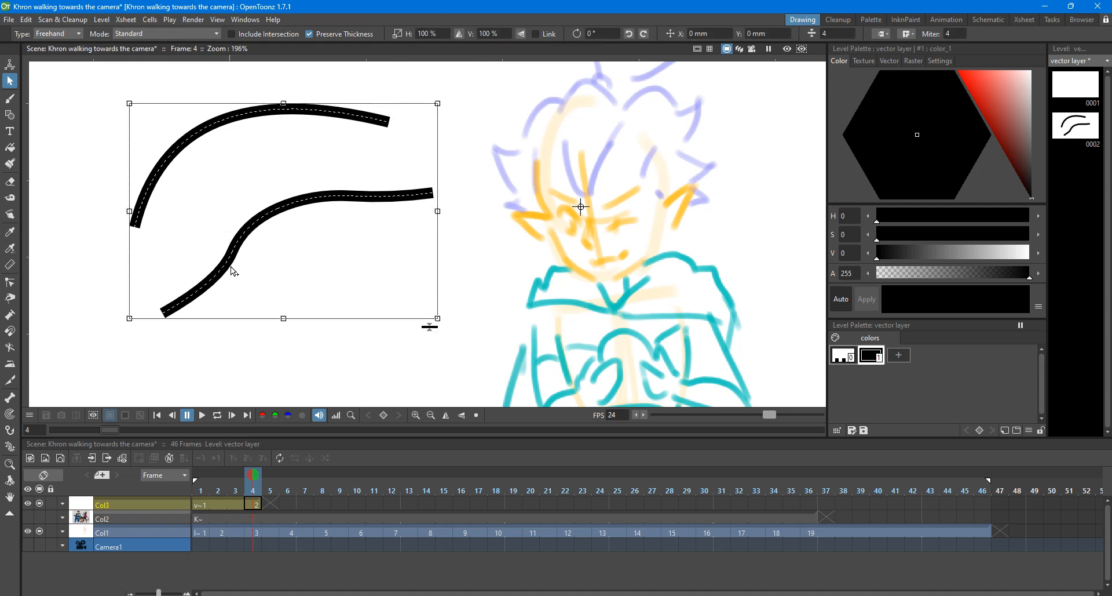
{"action": "key", "text": "Delete"}
Step: Try a straight line from the character's hair down to the collar with the Geometric tool's Line shape, and undo it
{"action": "key", "text": "space"}
{"action": "scroll", "coordinate": [188, 355], "scroll_direction": "down", "scroll_amount": 5}
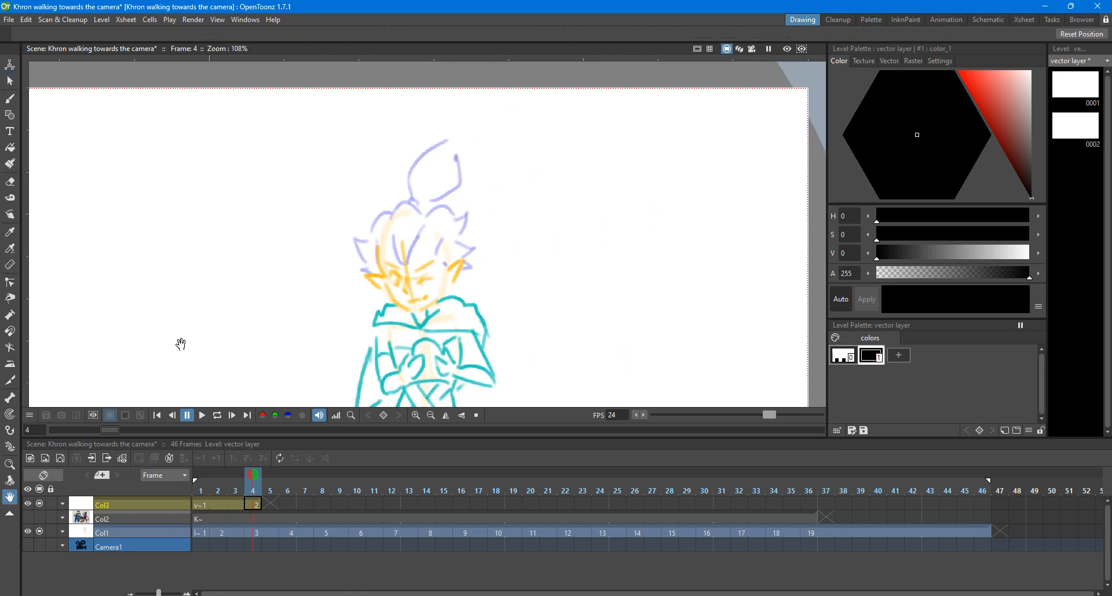
{"action": "left_click_drag", "start_coordinate": [295, 286], "coordinate": [310, 201]}
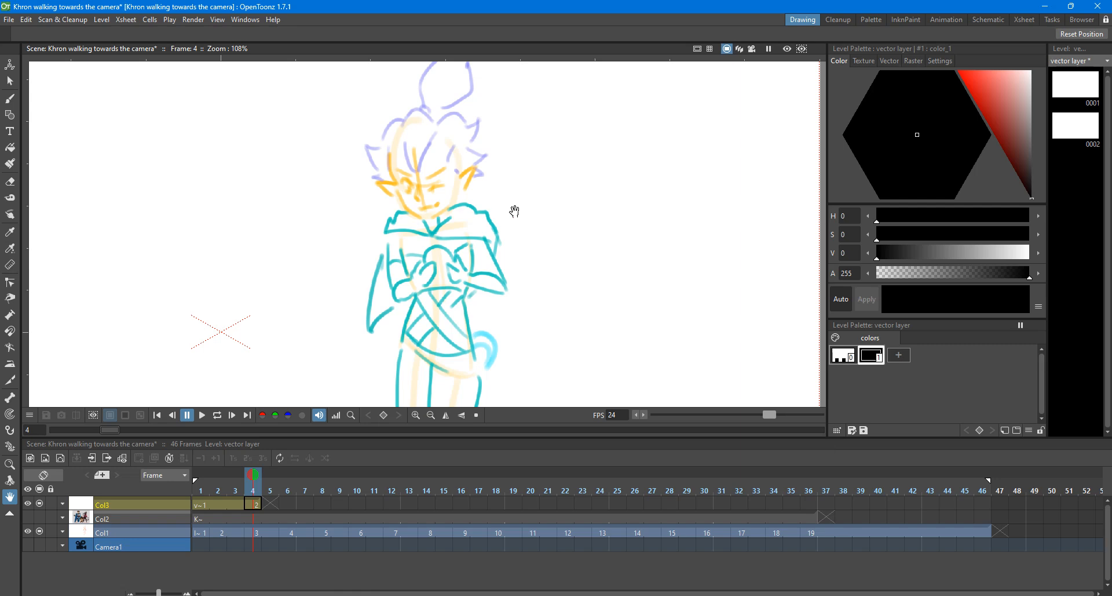
{"action": "scroll", "coordinate": [515, 211], "scroll_direction": "up", "scroll_amount": 2}
{"action": "scroll", "coordinate": [515, 212], "scroll_direction": "down", "scroll_amount": 4}
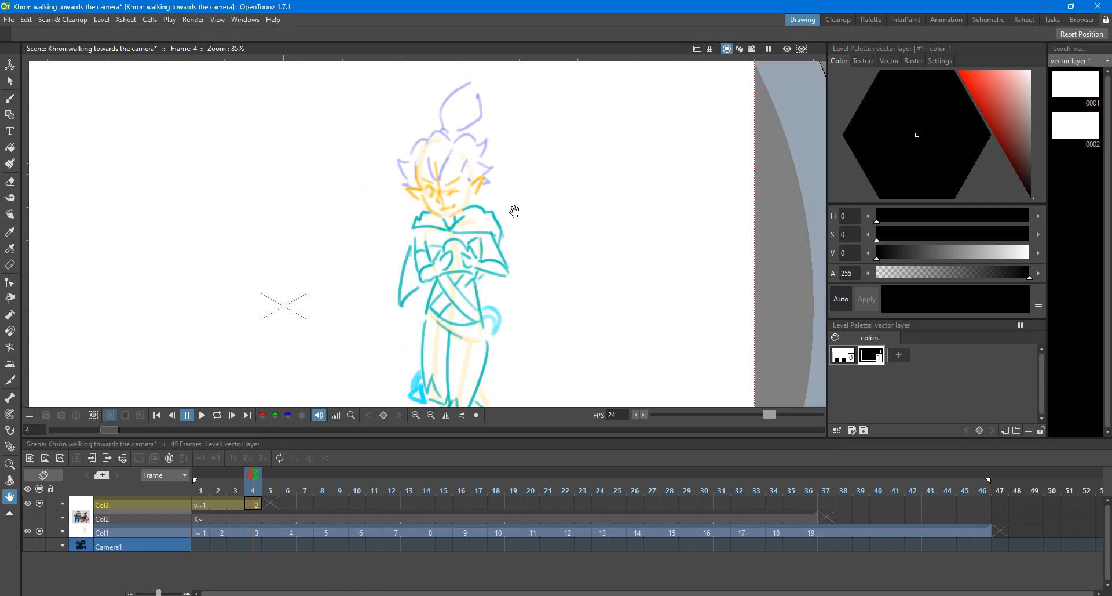
{"action": "scroll", "coordinate": [515, 210], "scroll_direction": "down", "scroll_amount": 1}
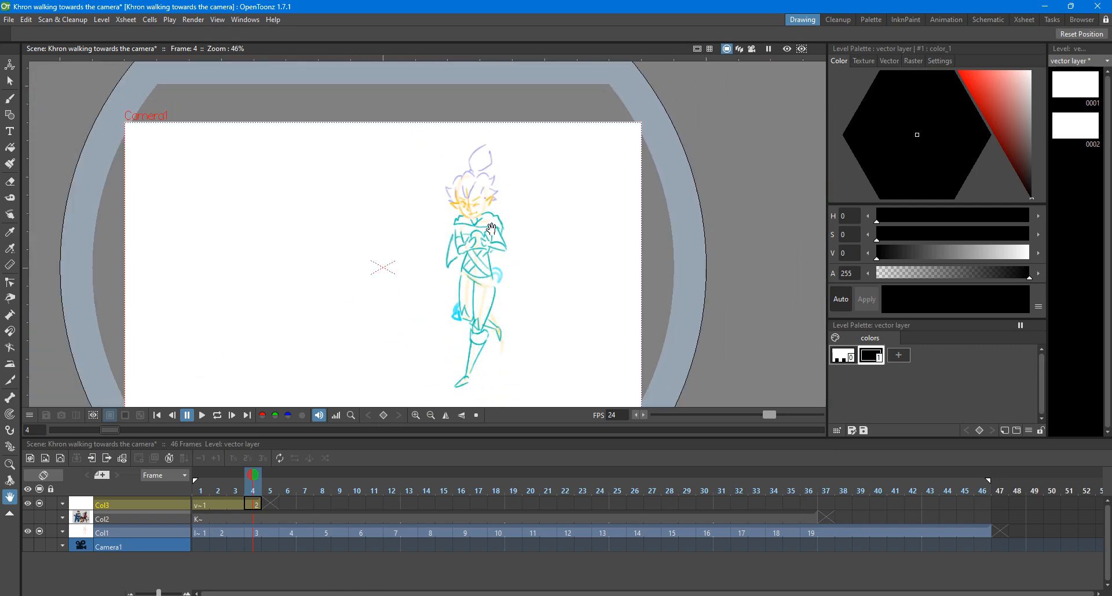
{"action": "scroll", "coordinate": [492, 229], "scroll_direction": "up", "scroll_amount": 6}
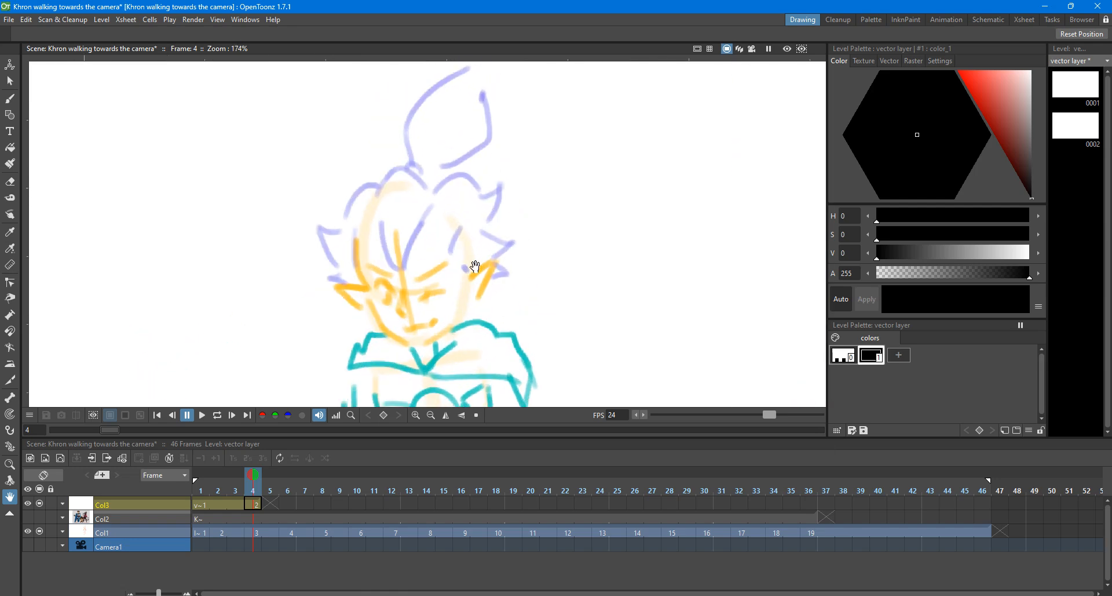
{"action": "left_click", "coordinate": [10, 115]}
{"action": "left_click", "coordinate": [251, 33]}
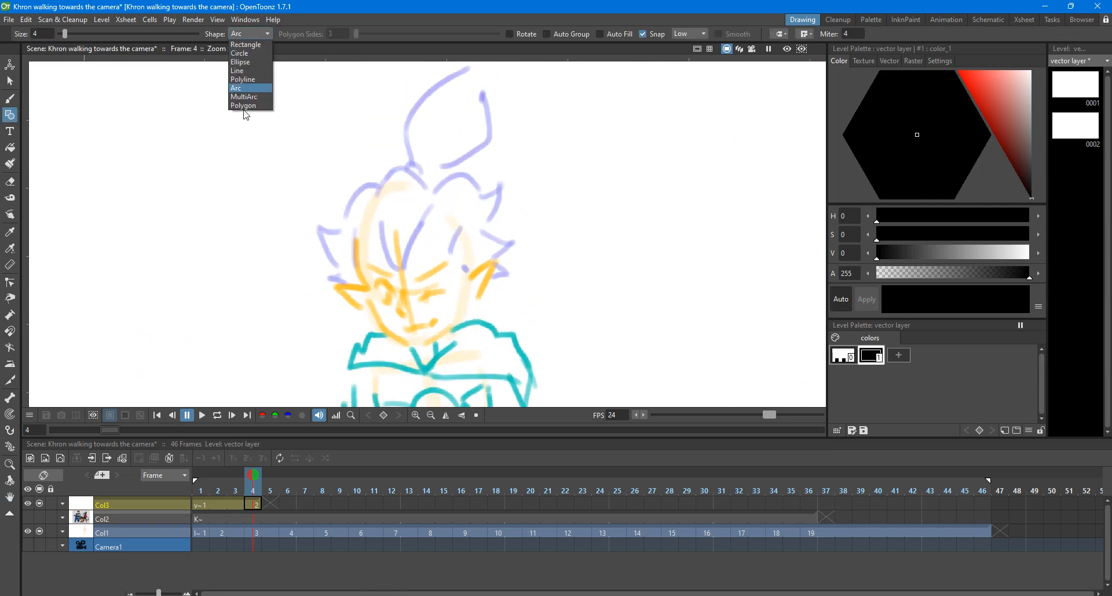
{"action": "left_click", "coordinate": [238, 70]}
{"action": "mouse_move", "coordinate": [365, 186]}
{"action": "left_mouse_down"}
{"action": "mouse_move", "coordinate": [385, 370]}
{"action": "mouse_move", "coordinate": [409, 360]}
{"action": "left_mouse_up"}
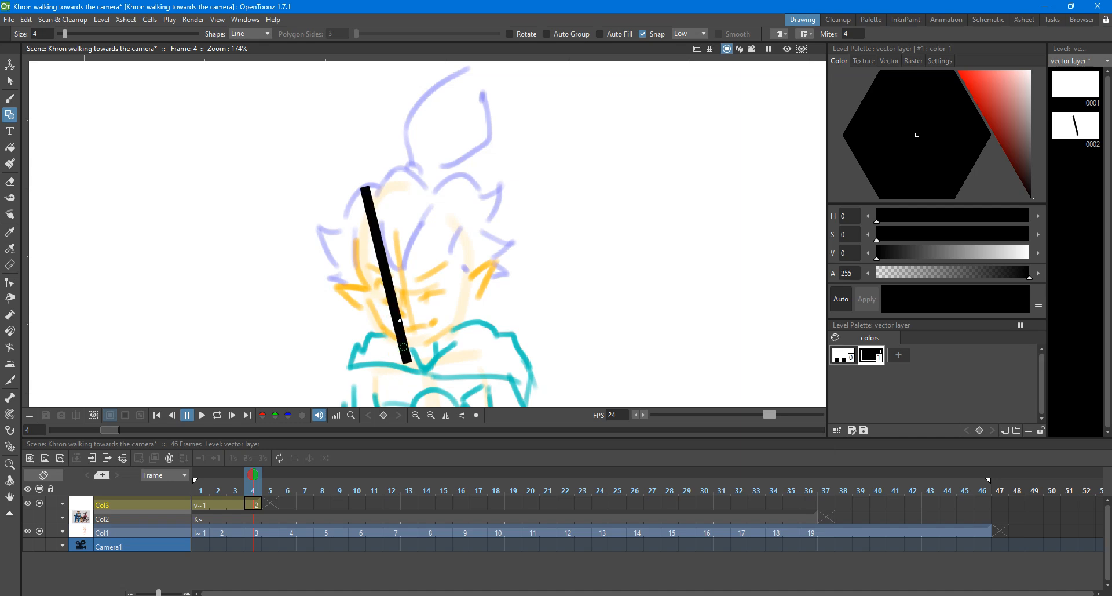
{"action": "scroll", "coordinate": [400, 321], "scroll_direction": "up", "scroll_amount": 1}
{"action": "key", "text": "ctrl+z"}
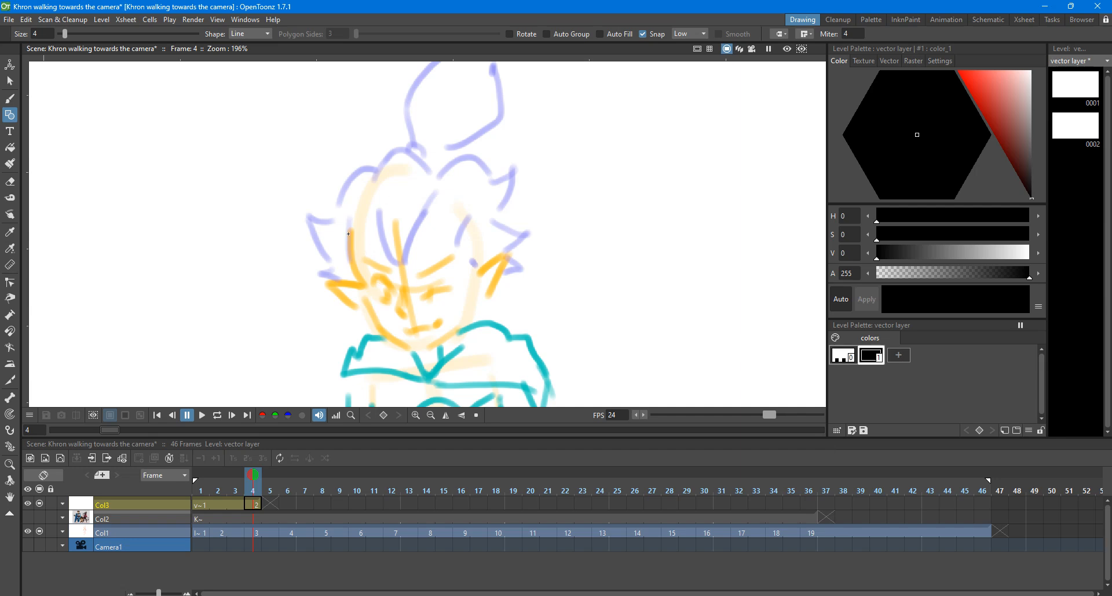
Step: Insert a new column above Col3 in the timeline
{"action": "scroll", "coordinate": [365, 217], "scroll_direction": "down", "scroll_amount": 3}
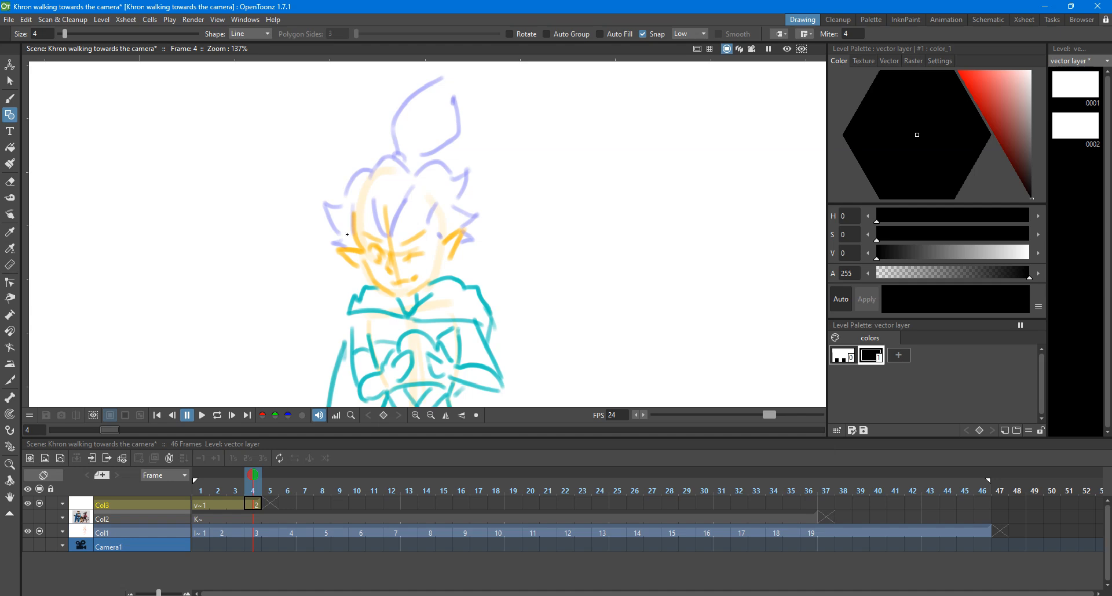
{"action": "right_click", "coordinate": [147, 504]}
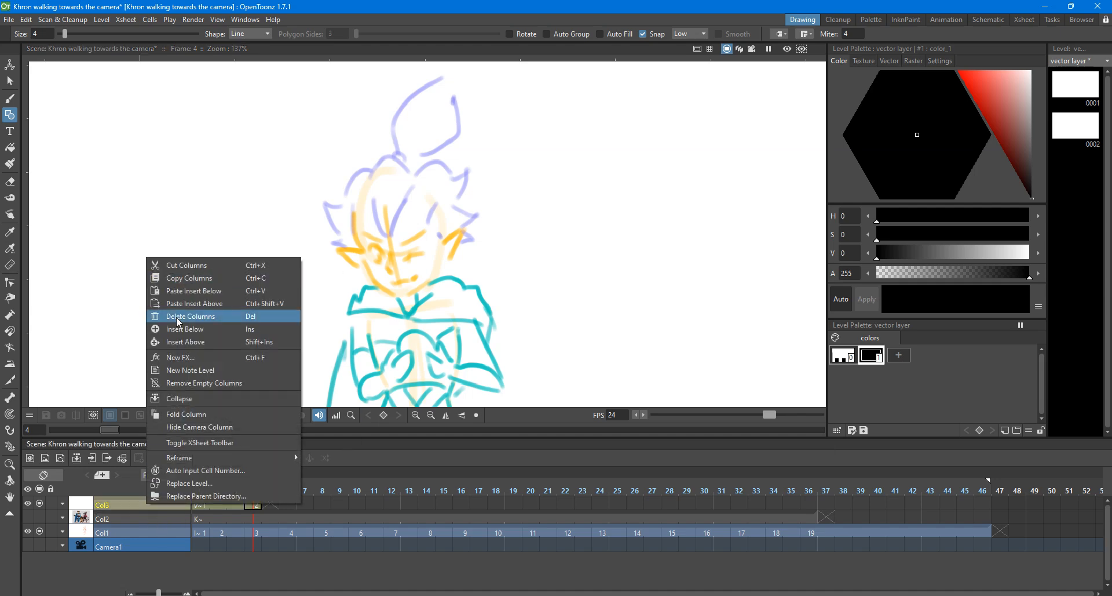
{"action": "left_click", "coordinate": [195, 342]}
Step: Create a new Toonz Vector Level named A at frame 4 of the new top column
{"action": "left_click", "coordinate": [254, 502]}
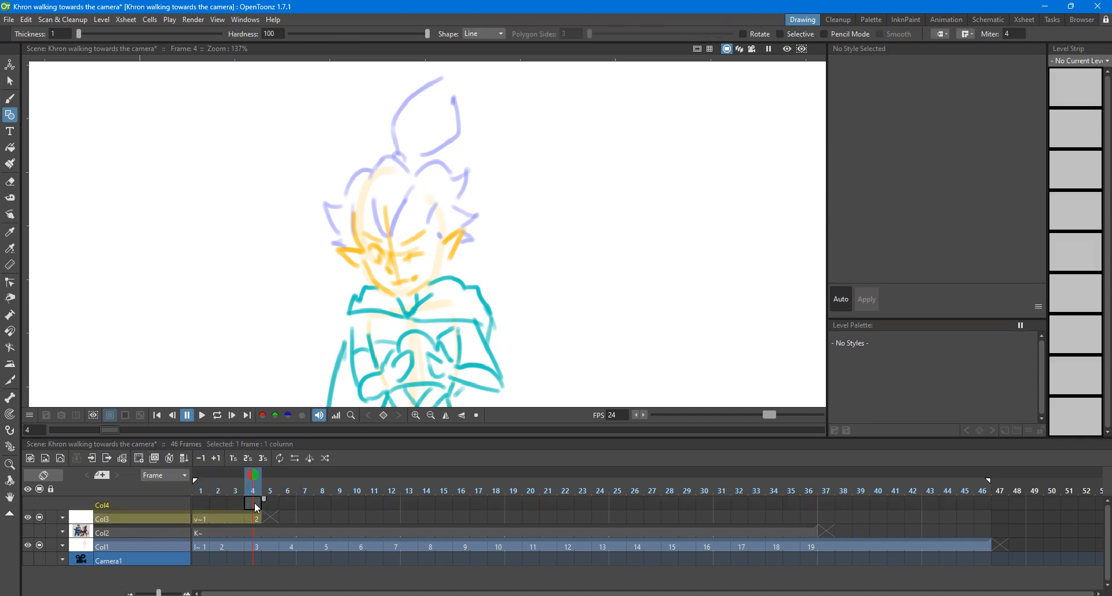
{"action": "right_click", "coordinate": [255, 501]}
{"action": "left_click", "coordinate": [307, 524]}
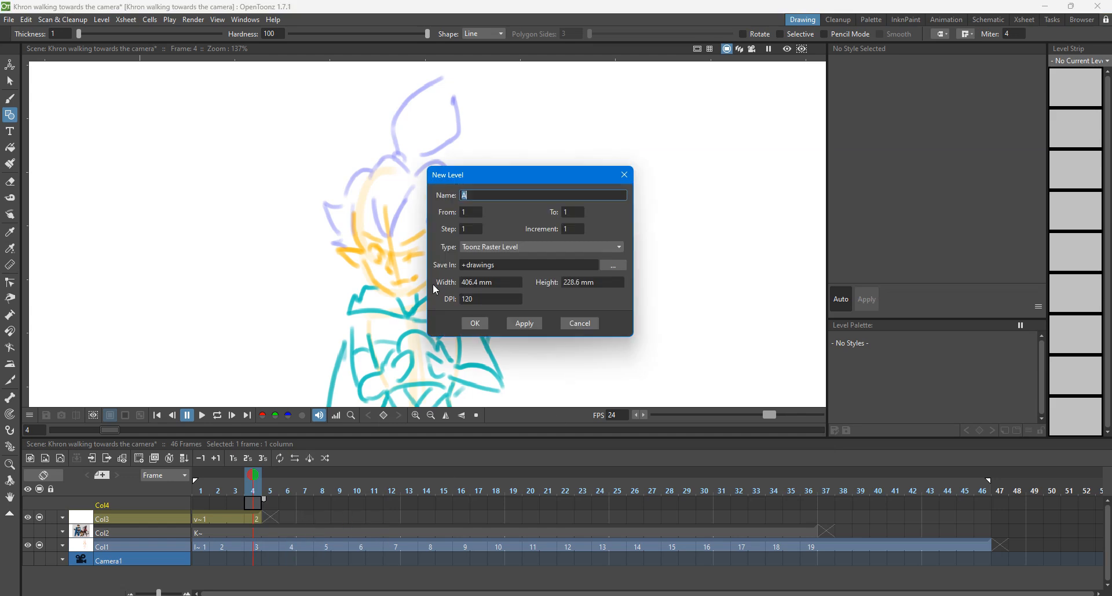
{"action": "left_click", "coordinate": [482, 249]}
{"action": "left_click", "coordinate": [498, 258]}
{"action": "left_click", "coordinate": [529, 326]}
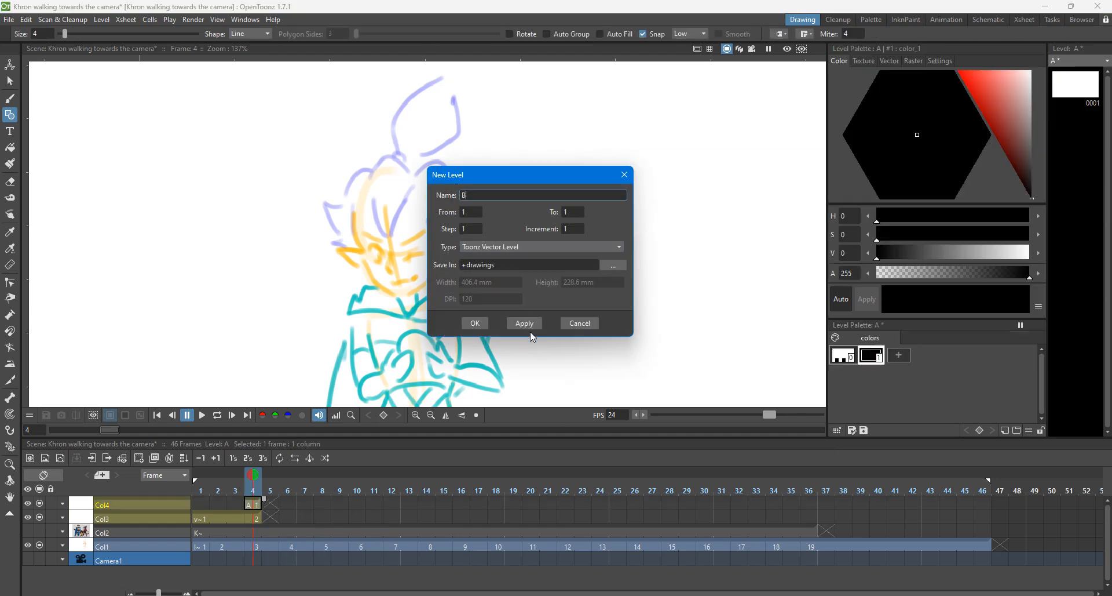
{"action": "left_click", "coordinate": [580, 323]}
Step: Draw a straight line from the character's temple to the chin on frame 4 of Col3
{"action": "left_click", "coordinate": [254, 518]}
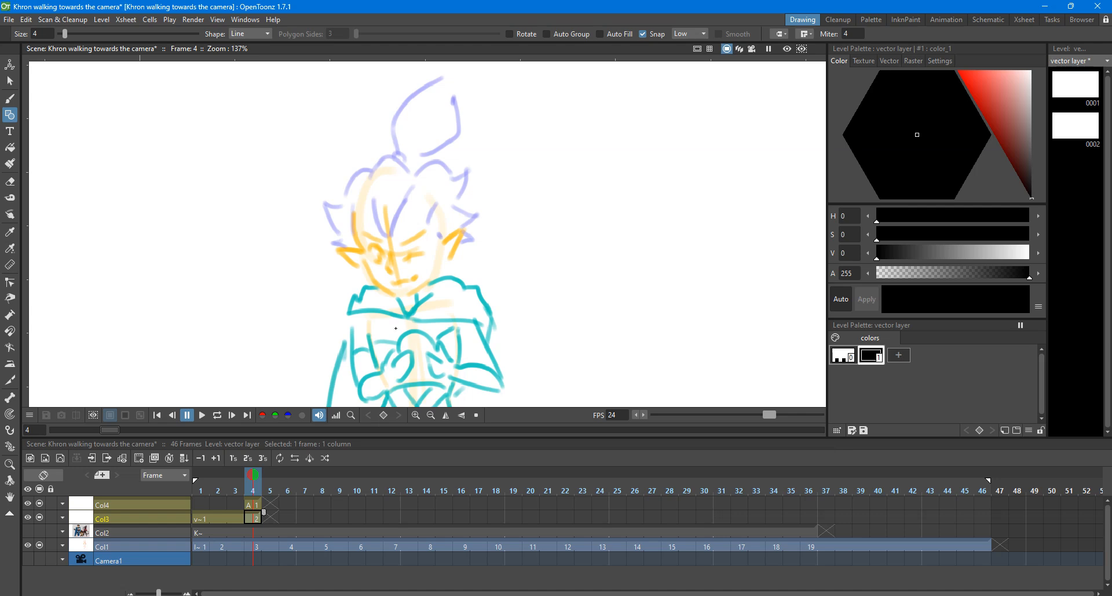
{"action": "scroll", "coordinate": [396, 328], "scroll_direction": "up", "scroll_amount": 1}
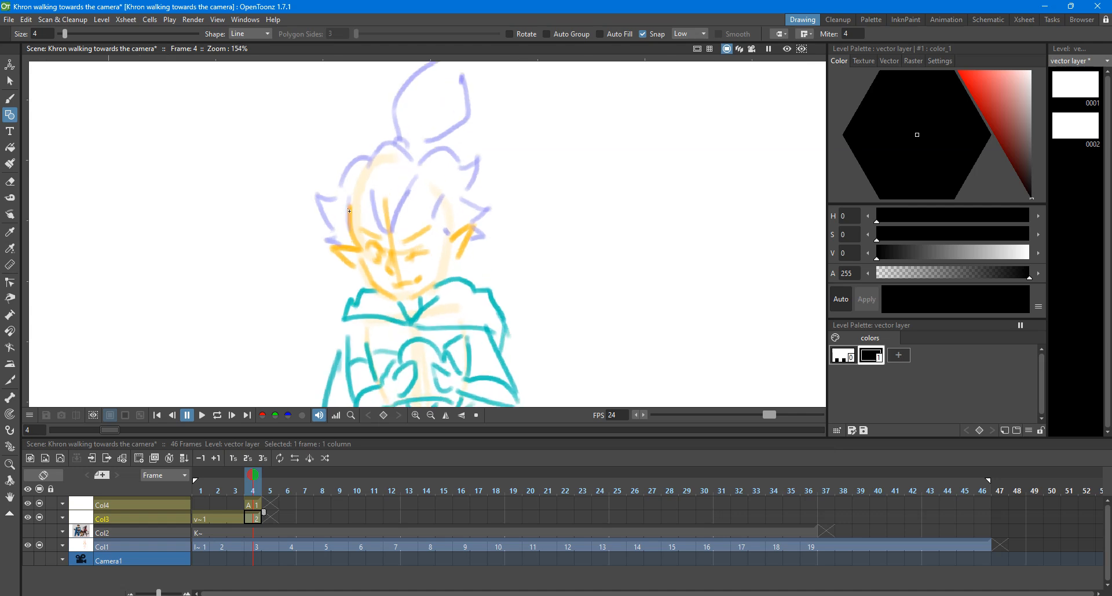
{"action": "left_click_drag", "start_coordinate": [350, 210], "coordinate": [403, 302]}
Step: Add a control point in the middle of the face line and pull it outward toward the jaw
{"action": "scroll", "coordinate": [391, 296], "scroll_direction": "up", "scroll_amount": 2}
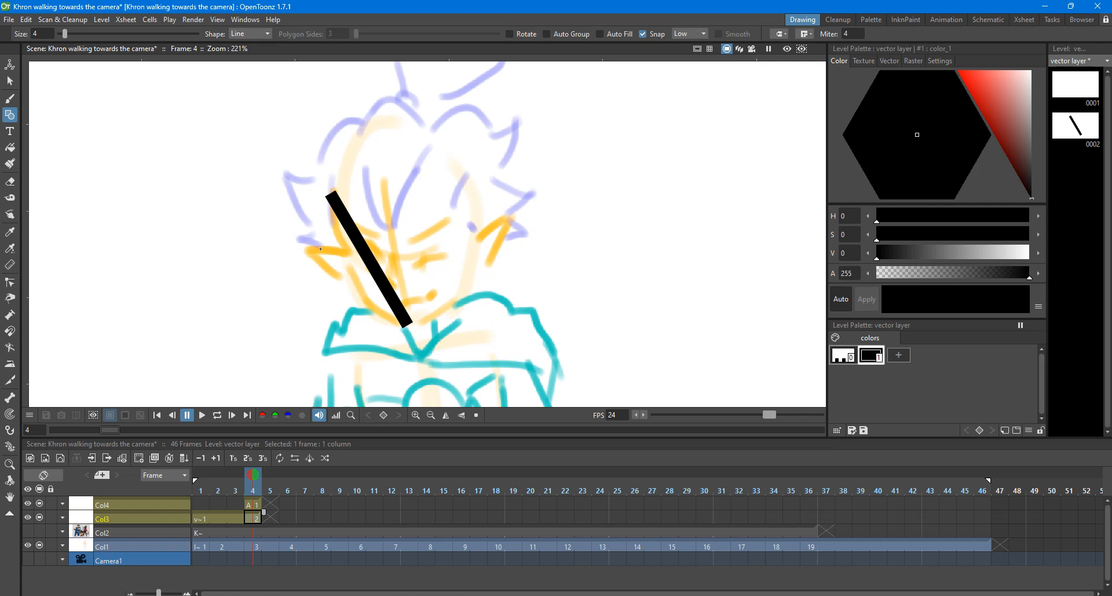
{"action": "key", "text": "c"}
{"action": "left_click", "coordinate": [371, 264]}
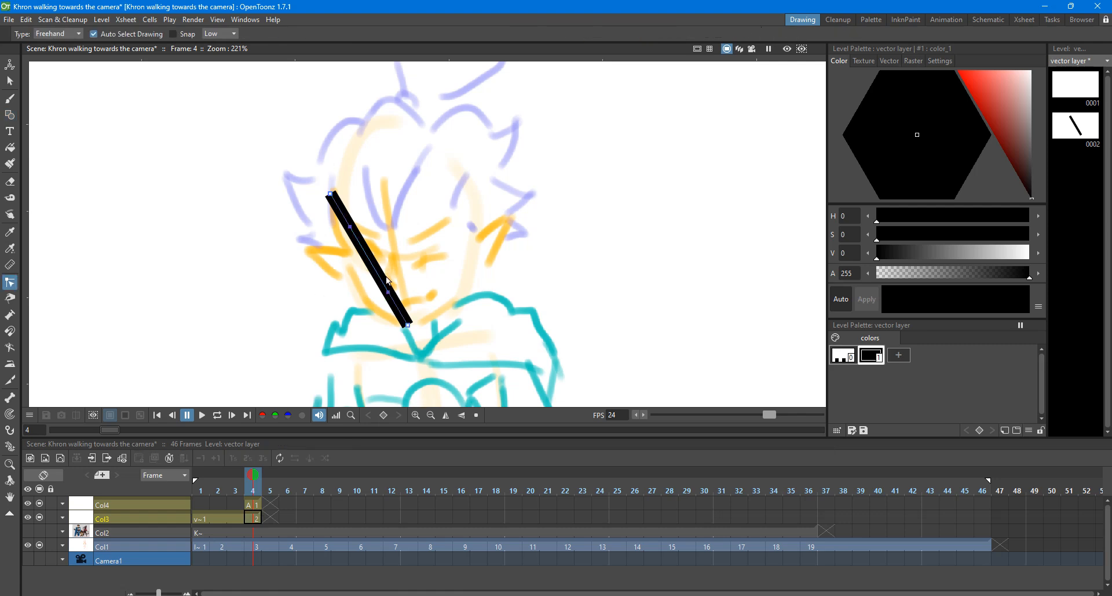
{"action": "left_click", "coordinate": [367, 256], "text": "ctrl"}
{"action": "left_click_drag", "start_coordinate": [367, 256], "coordinate": [358, 279]}
Step: Collapse the middle point's handles, then adjust that point and the end handles so the stroke follows the cheek and jaw
{"action": "scroll", "coordinate": [365, 255], "scroll_direction": "up", "scroll_amount": 2}
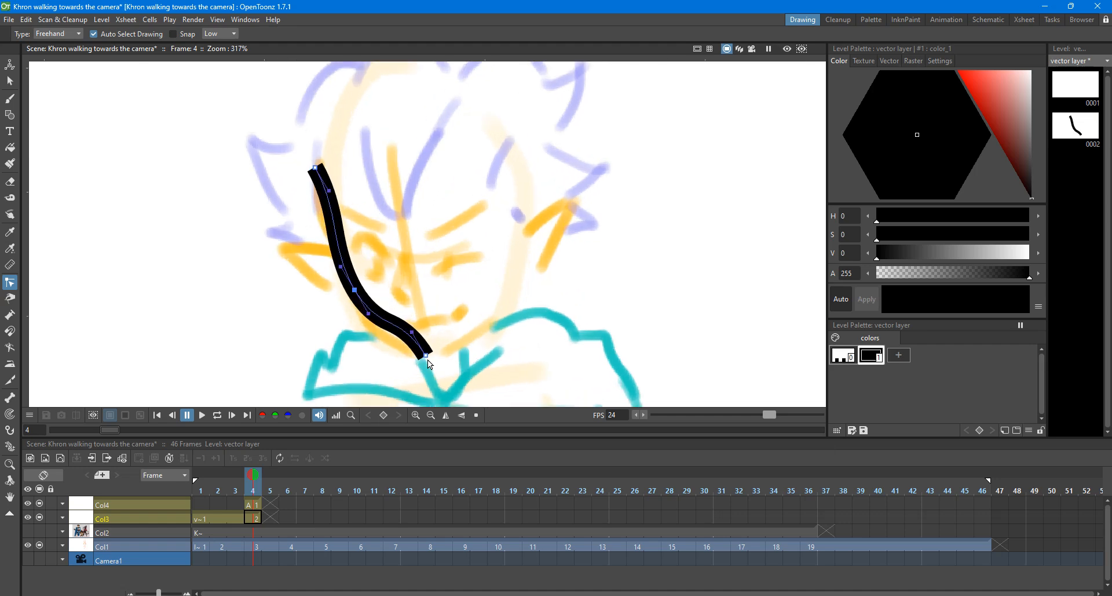
{"action": "left_click", "coordinate": [356, 290]}
{"action": "left_click", "coordinate": [425, 354]}
{"action": "left_click", "coordinate": [355, 289], "text": "alt"}
{"action": "mouse_move", "coordinate": [355, 290]}
{"action": "left_mouse_down"}
{"action": "mouse_move", "coordinate": [374, 238]}
{"action": "mouse_move", "coordinate": [349, 274]}
{"action": "left_mouse_up"}
{"action": "mouse_move", "coordinate": [412, 332]}
{"action": "left_mouse_down"}
{"action": "mouse_move", "coordinate": [373, 353]}
{"action": "mouse_move", "coordinate": [367, 336]}
{"action": "left_mouse_up"}
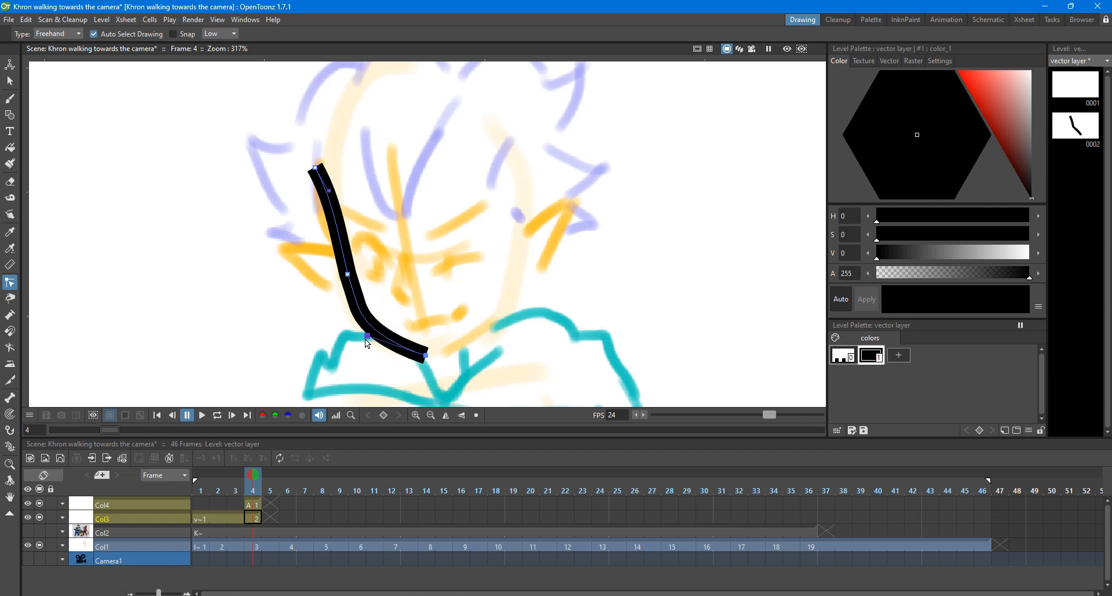
{"action": "mouse_move", "coordinate": [347, 274]}
{"action": "left_mouse_down"}
{"action": "mouse_move", "coordinate": [377, 281]}
{"action": "mouse_move", "coordinate": [352, 283]}
{"action": "left_mouse_up"}
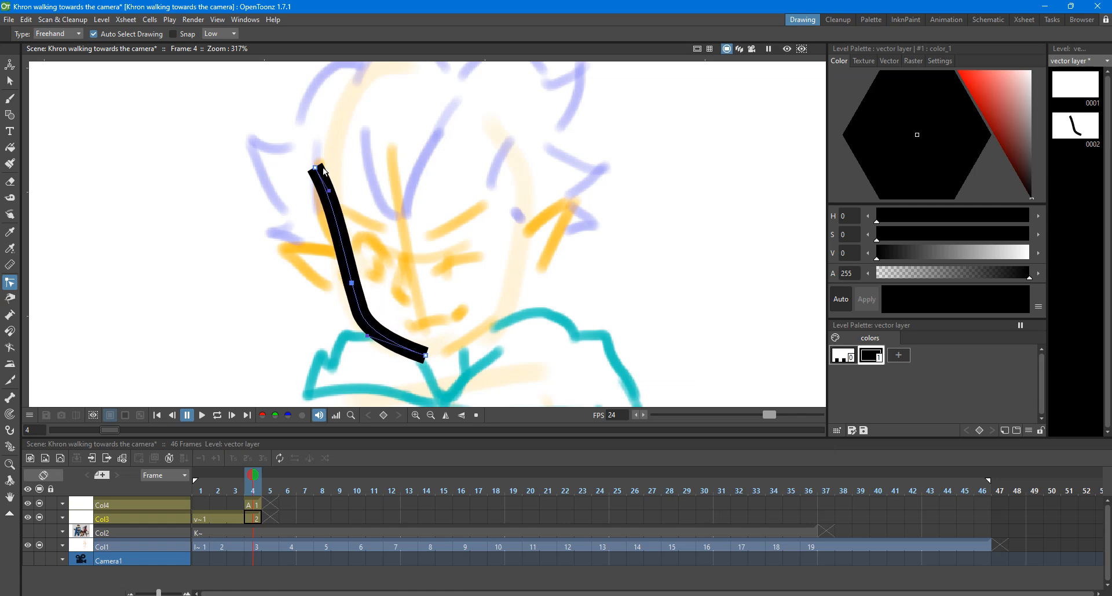
{"action": "left_click_drag", "start_coordinate": [329, 190], "coordinate": [319, 205]}
{"action": "left_click", "coordinate": [364, 181]}
Step: Select the face stroke with the Selection tool and reduce its thickness
{"action": "scroll", "coordinate": [393, 223], "scroll_direction": "down", "scroll_amount": 2}
{"action": "scroll", "coordinate": [396, 228], "scroll_direction": "down", "scroll_amount": 2}
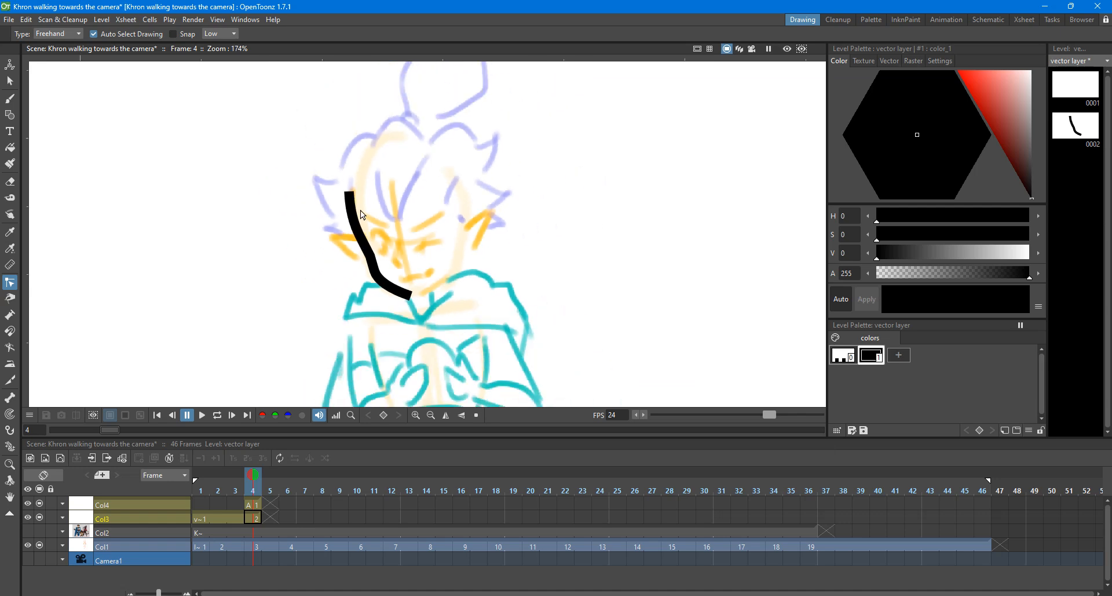
{"action": "key", "text": "s"}
{"action": "left_click", "coordinate": [388, 280]}
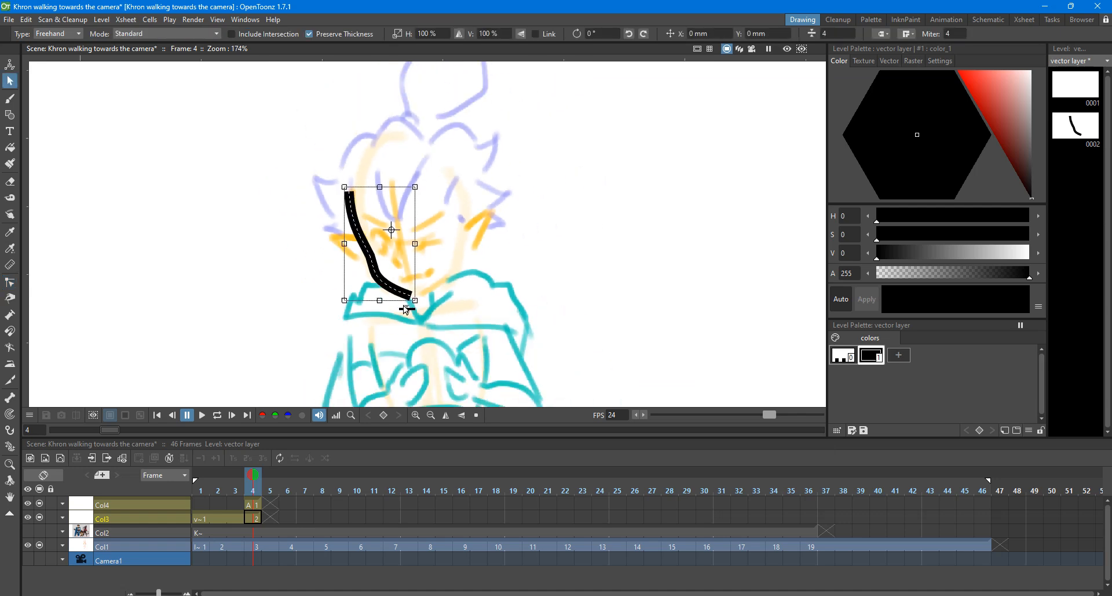
{"action": "left_click_drag", "start_coordinate": [407, 307], "coordinate": [404, 314]}
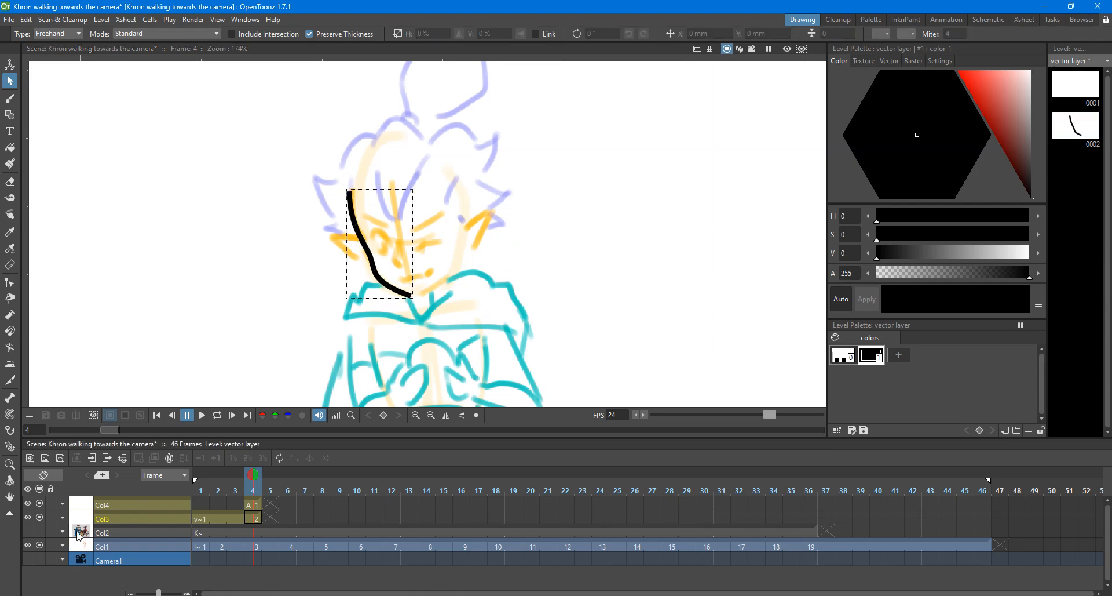
Step: Lower the opacity of Col3 so the rough sketch shows through the stroke
{"action": "left_click", "coordinate": [62, 517]}
{"action": "mouse_move", "coordinate": [125, 532]}
{"action": "left_mouse_down"}
{"action": "mouse_move", "coordinate": [109, 530]}
{"action": "mouse_move", "coordinate": [130, 529]}
{"action": "left_mouse_up"}
{"action": "left_click", "coordinate": [418, 180]}
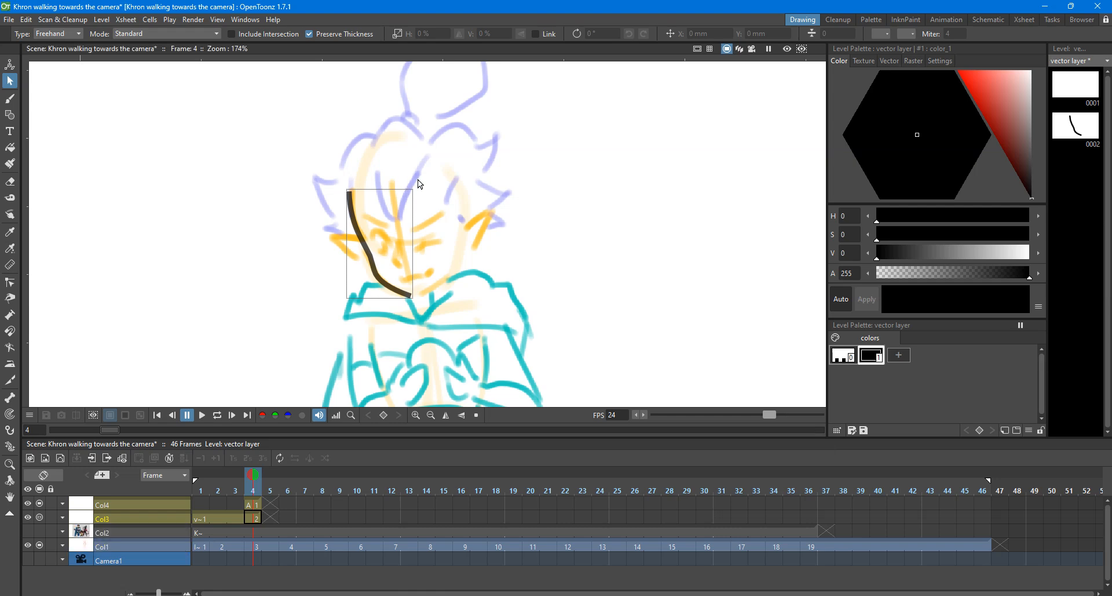
Step: Extend the face stroke's upper end to the hairline and bow its upper segment outward along the side of the head
{"action": "scroll", "coordinate": [444, 164], "scroll_direction": "up", "scroll_amount": 2}
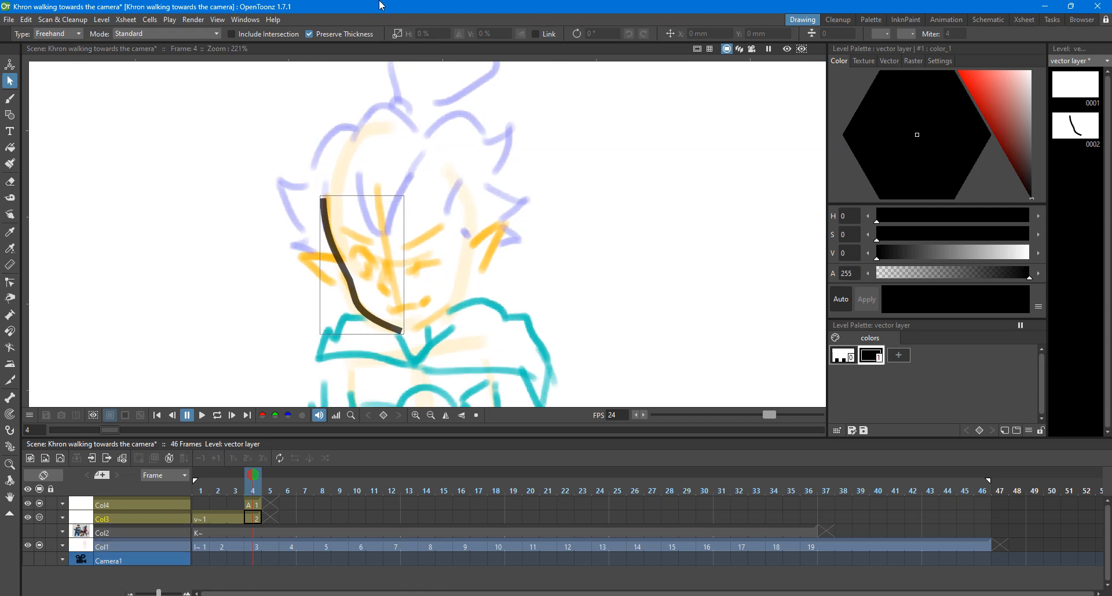
{"action": "key", "text": "c"}
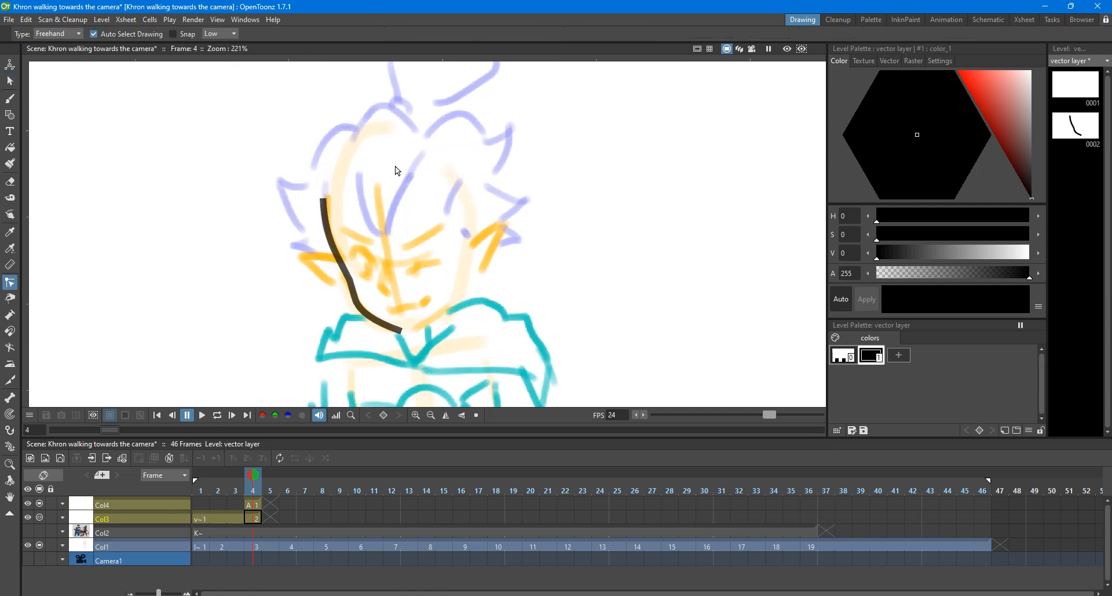
{"action": "left_click", "coordinate": [326, 234]}
{"action": "left_click_drag", "start_coordinate": [324, 200], "coordinate": [343, 124]}
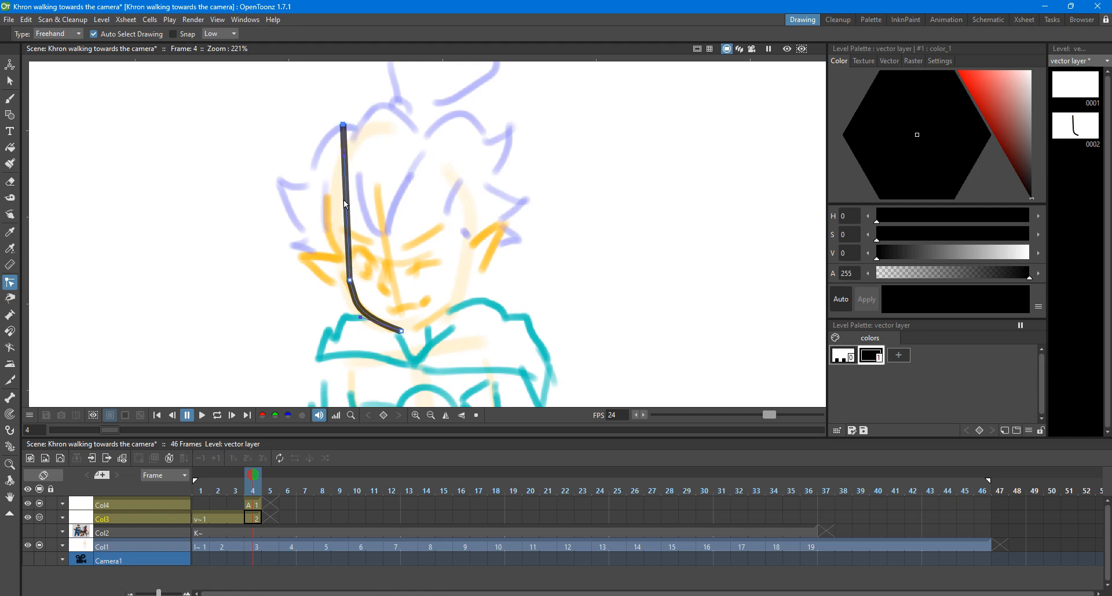
{"action": "left_click_drag", "start_coordinate": [344, 204], "coordinate": [328, 202]}
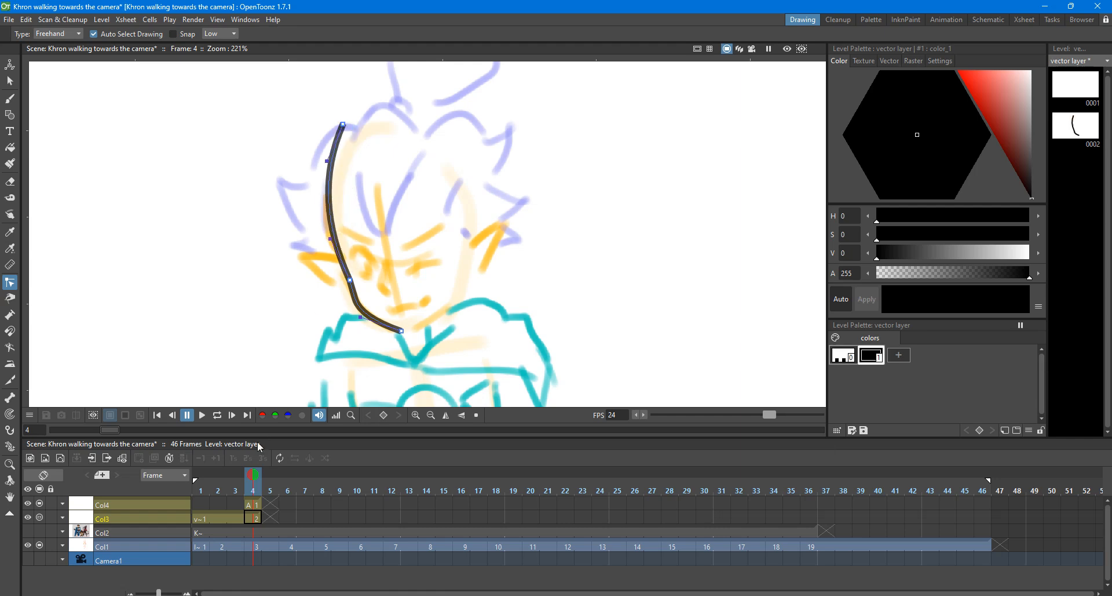
Step: Show the Col2 reference illustration, examine the horned character's head and hair, and hide the column again
{"action": "left_click", "coordinate": [40, 531]}
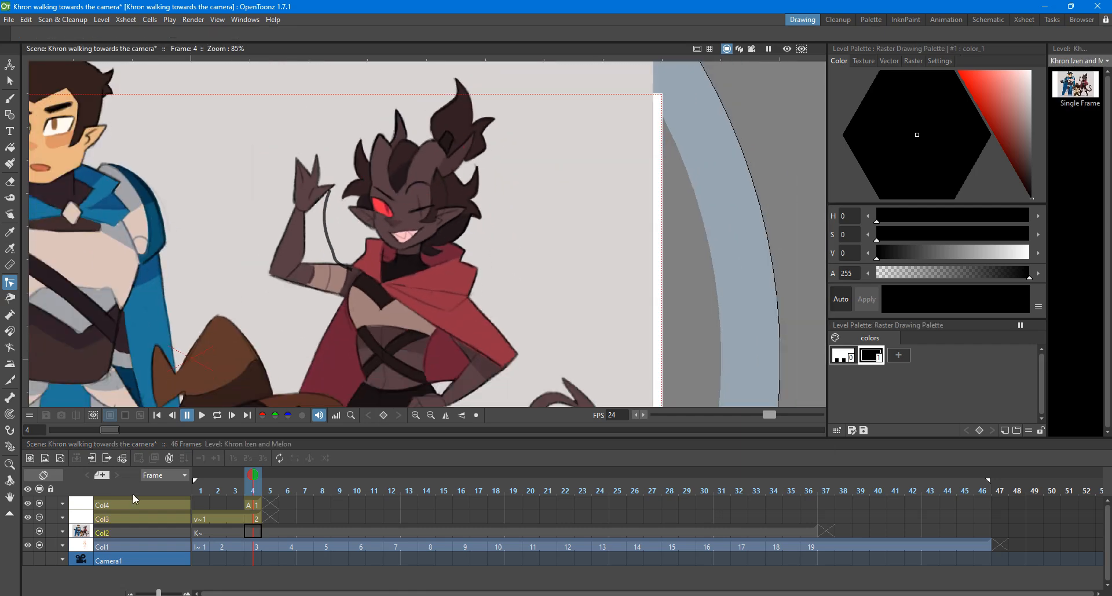
{"action": "scroll", "coordinate": [359, 264], "scroll_direction": "down", "scroll_amount": 1}
{"action": "scroll", "coordinate": [361, 266], "scroll_direction": "down", "scroll_amount": 3}
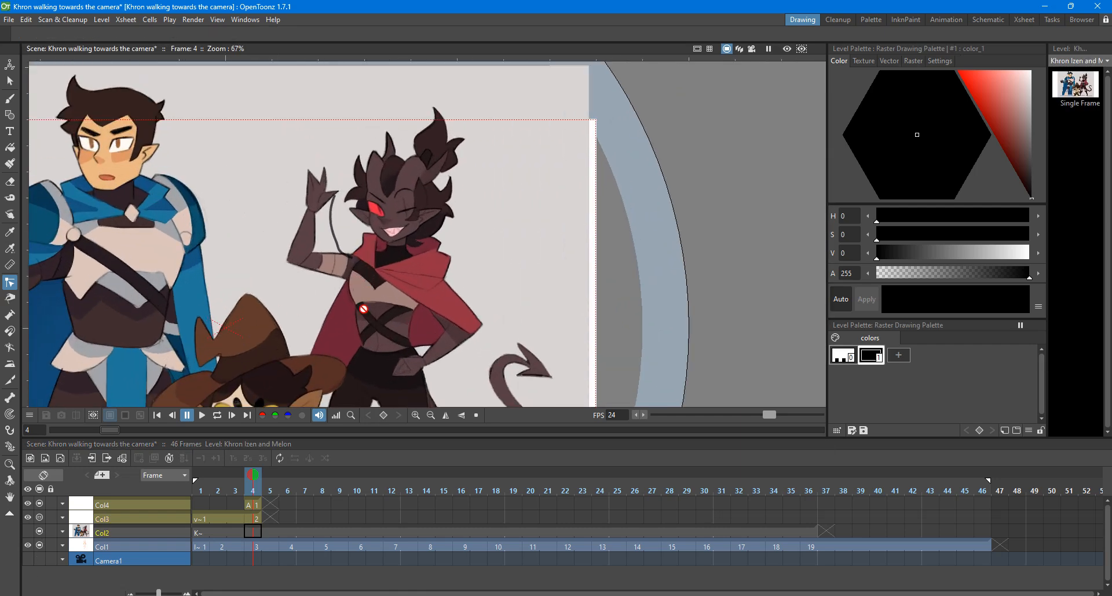
{"action": "scroll", "coordinate": [398, 296], "scroll_direction": "up", "scroll_amount": 3}
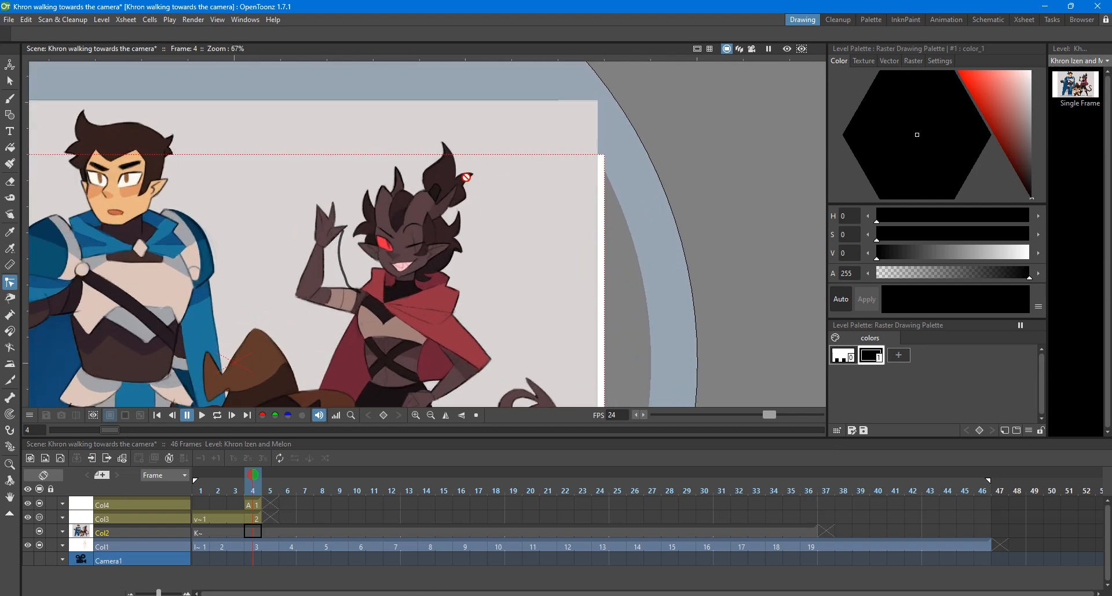
{"action": "scroll", "coordinate": [466, 176], "scroll_direction": "up", "scroll_amount": 1}
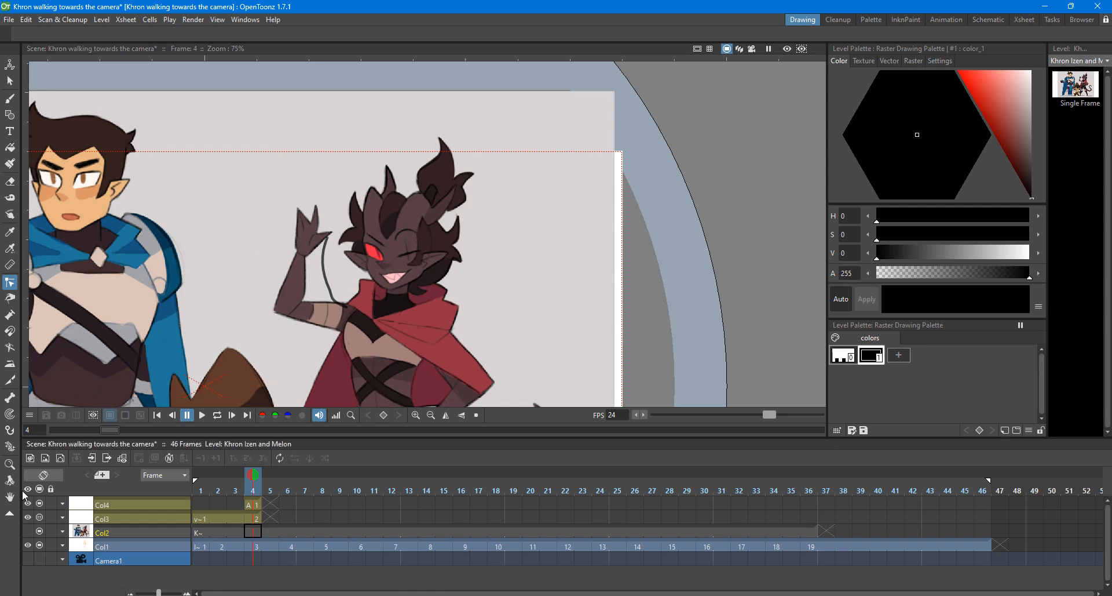
{"action": "left_click", "coordinate": [39, 531]}
Step: Redisplay the Col2 reference, compare the full horned character with the rough sketch, and hide the reference
{"action": "scroll", "coordinate": [273, 322], "scroll_direction": "down", "scroll_amount": 4}
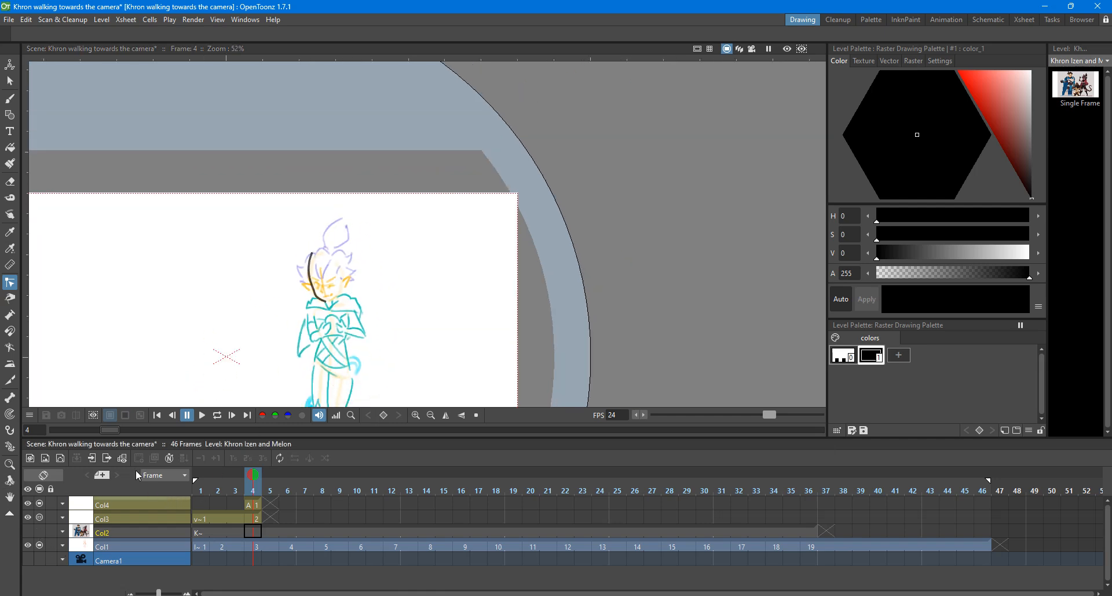
{"action": "key", "text": "space"}
{"action": "left_click_drag", "start_coordinate": [299, 317], "coordinate": [408, 204]}
{"action": "left_click", "coordinate": [40, 532]}
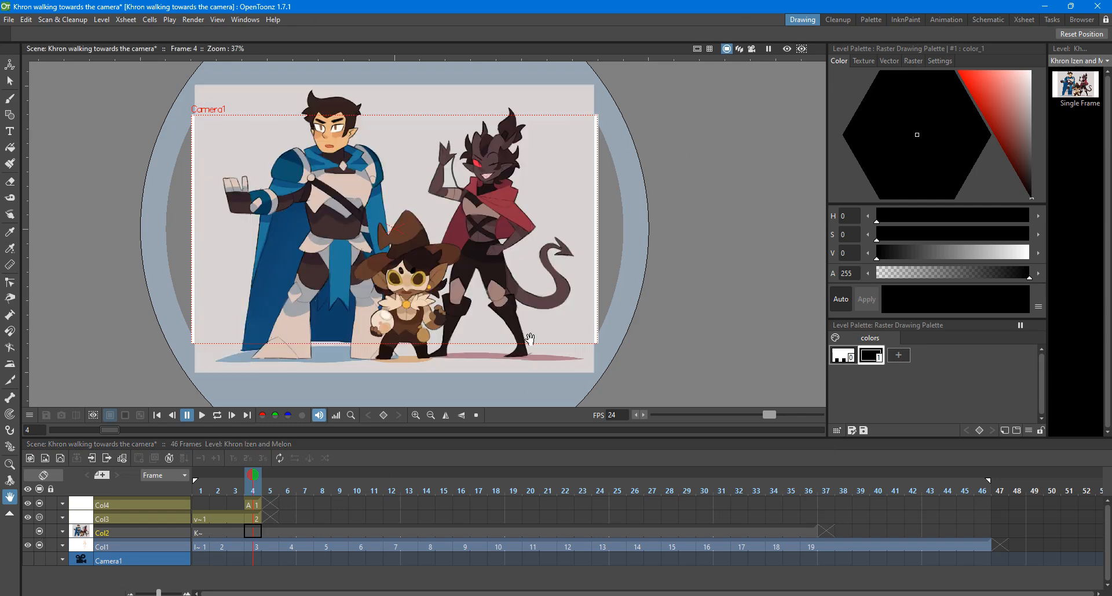
{"action": "scroll", "coordinate": [485, 154], "scroll_direction": "up", "scroll_amount": 3}
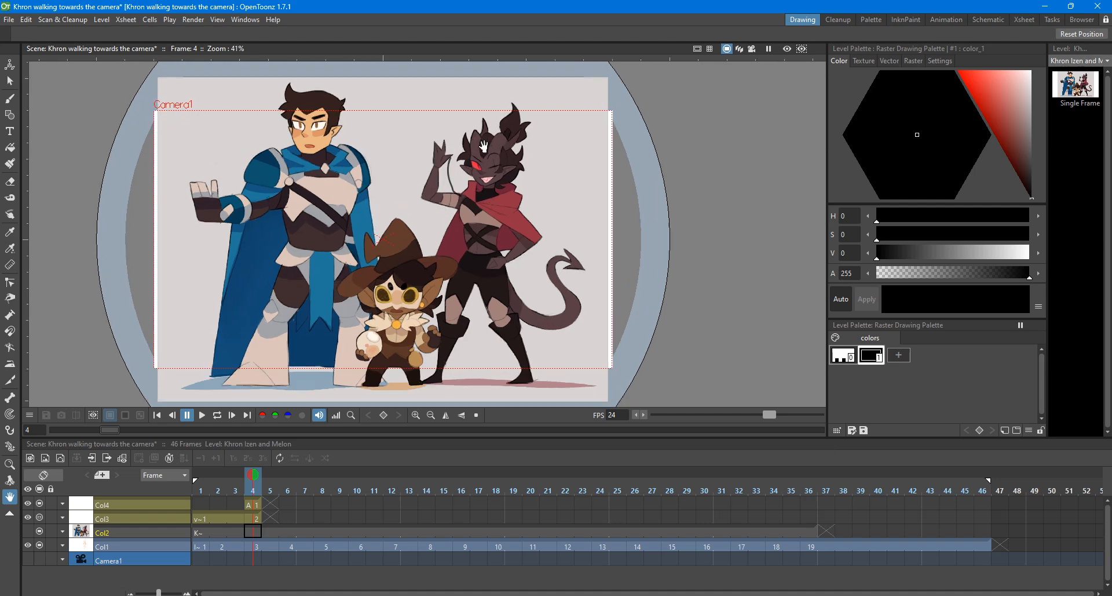
{"action": "scroll", "coordinate": [486, 153], "scroll_direction": "down", "scroll_amount": 6}
{"action": "scroll", "coordinate": [490, 192], "scroll_direction": "up", "scroll_amount": 2}
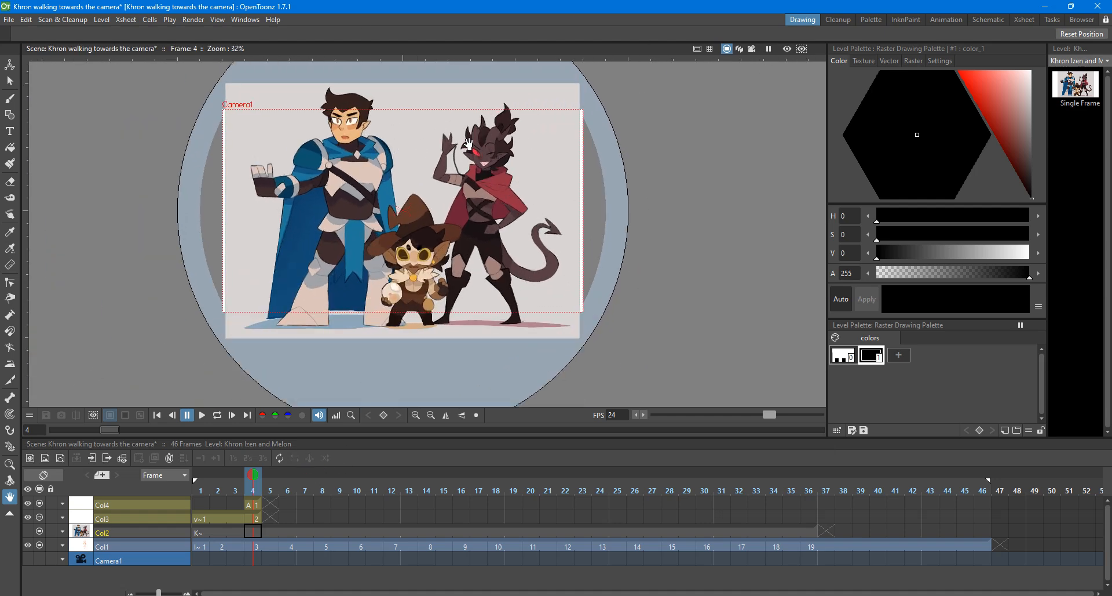
{"action": "scroll", "coordinate": [471, 141], "scroll_direction": "up", "scroll_amount": 2}
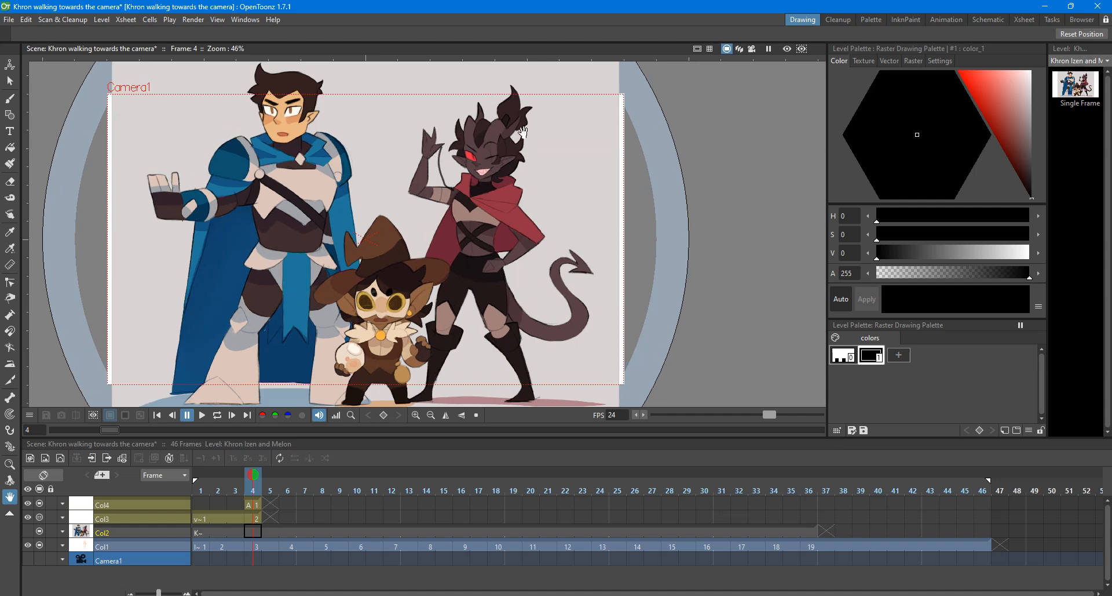
{"action": "left_click", "coordinate": [44, 530]}
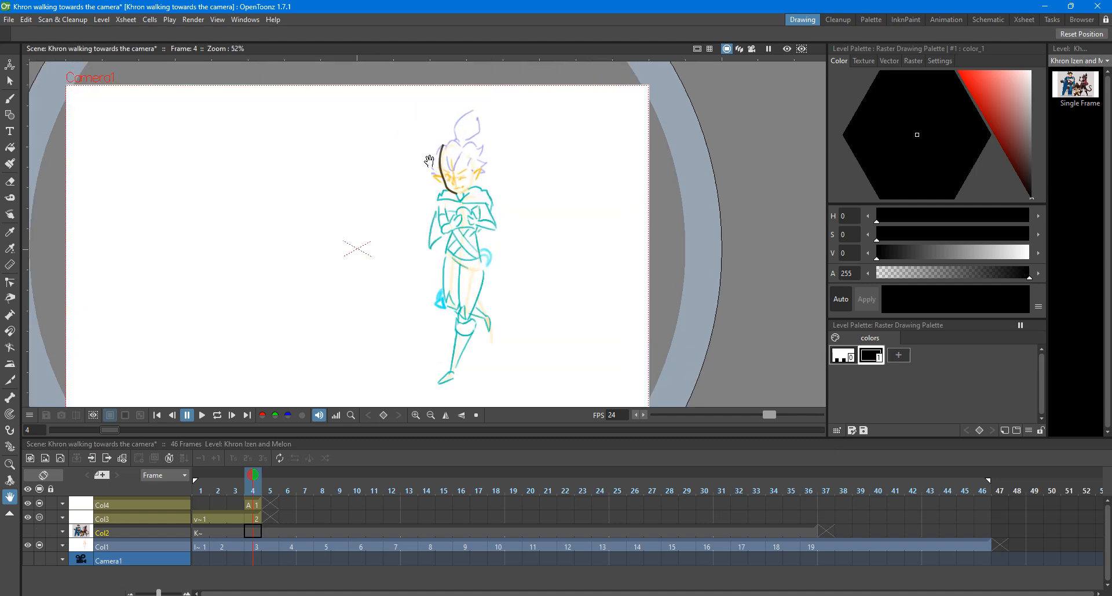
Step: Nudge the face stroke's upper end on frame 4 of Col3, and activate the Geometric tool with the Line shape
{"action": "scroll", "coordinate": [464, 151], "scroll_direction": "up", "scroll_amount": 8}
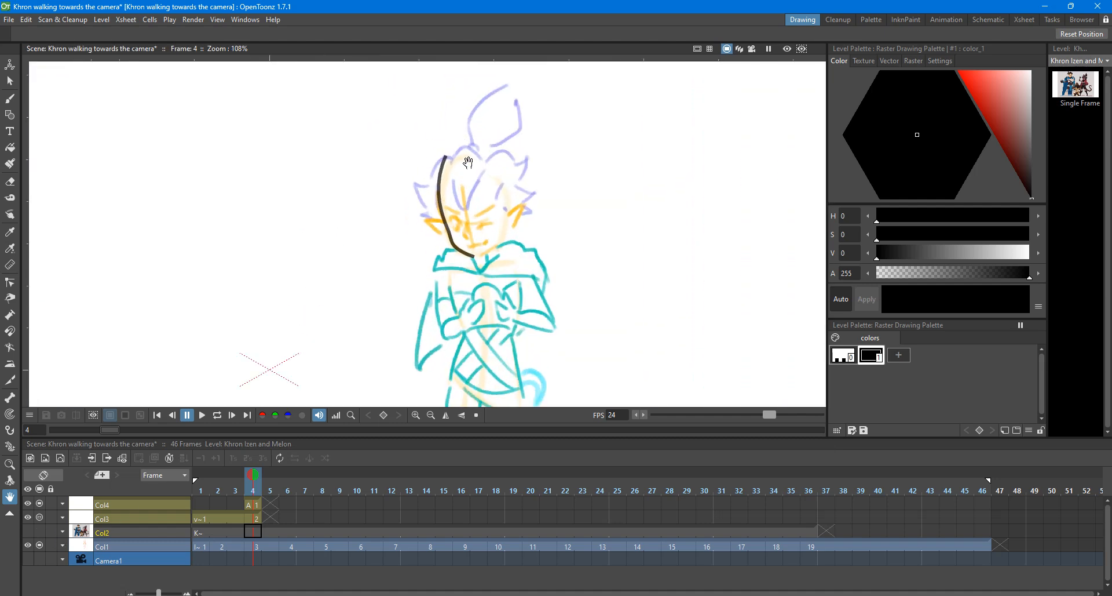
{"action": "left_click", "coordinate": [10, 114]}
{"action": "key", "text": "c"}
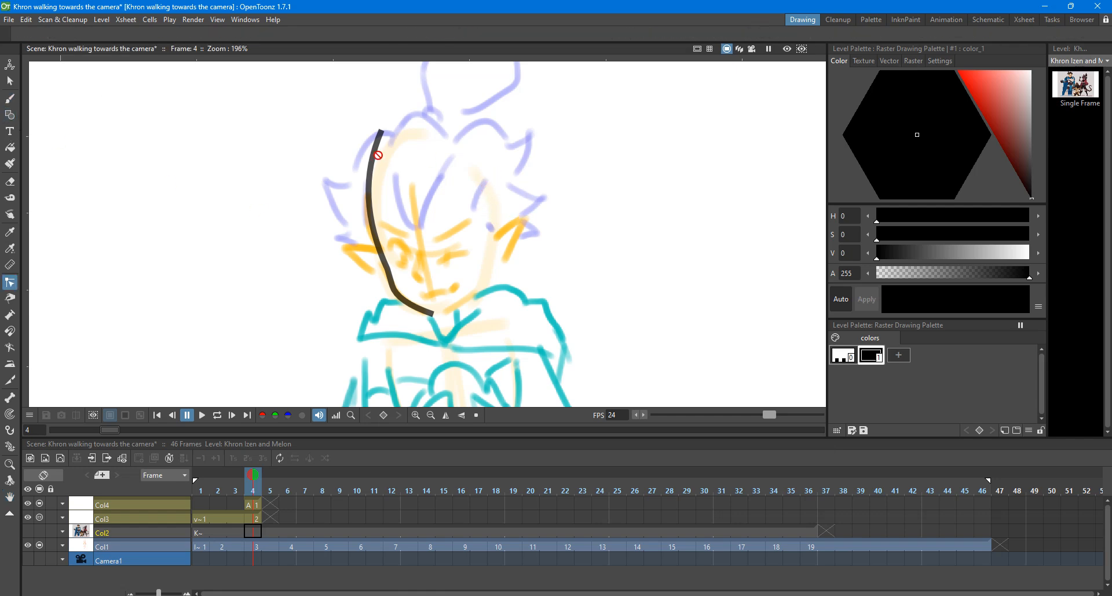
{"action": "left_click", "coordinate": [253, 517]}
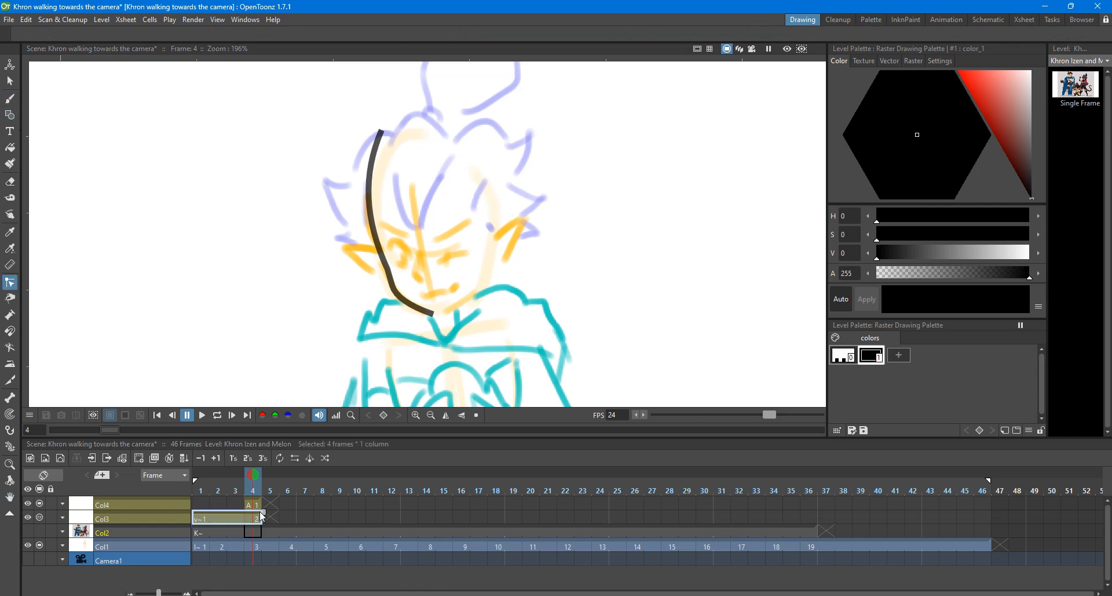
{"action": "left_click", "coordinate": [379, 140]}
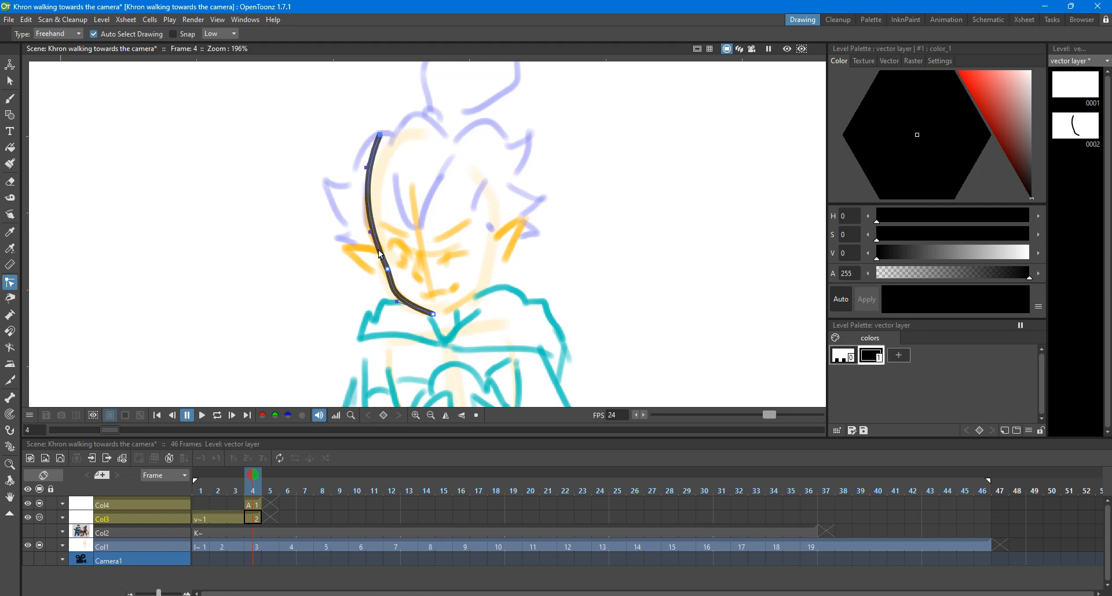
{"action": "left_click", "coordinate": [389, 167]}
{"action": "left_click", "coordinate": [10, 115]}
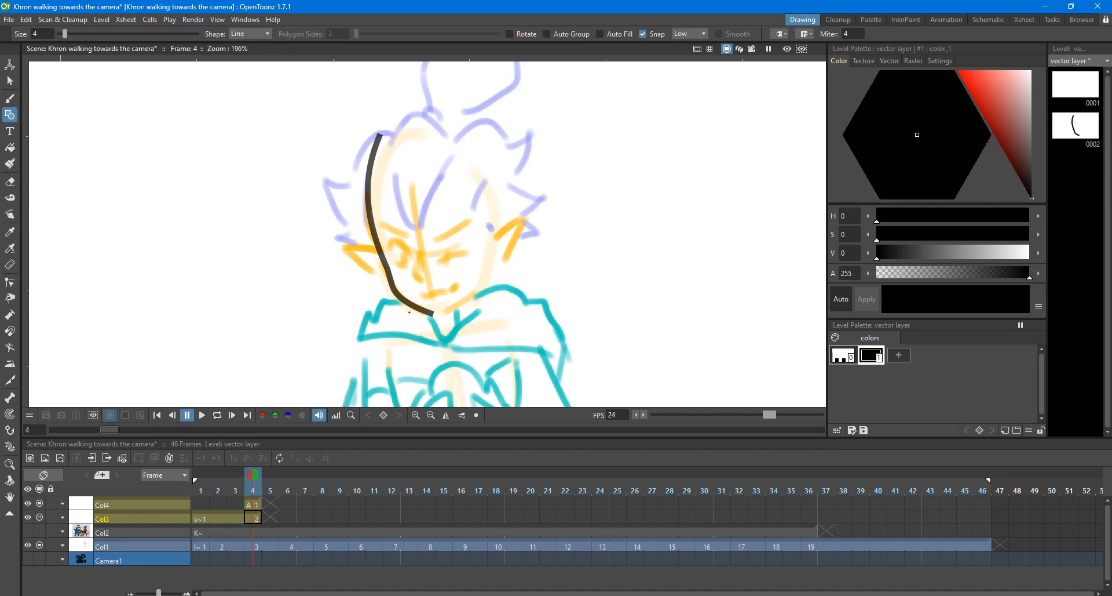
Step: Try a Line stroke from the chin up to the ear, bowed into the right-hand jaw curve
{"action": "left_click_drag", "start_coordinate": [476, 300], "coordinate": [510, 260]}
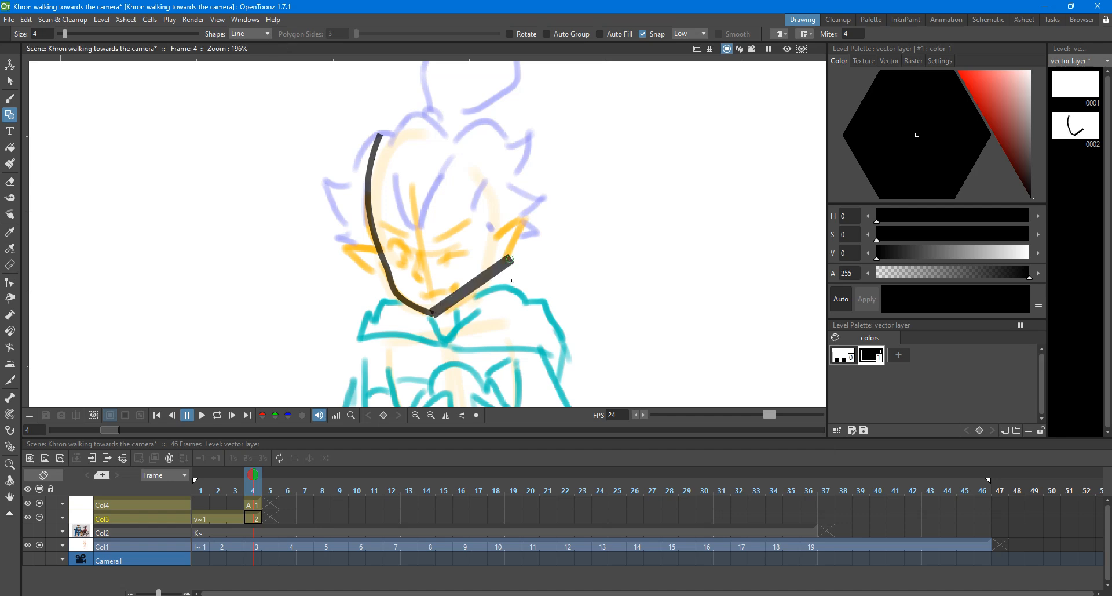
{"action": "key", "text": "c"}
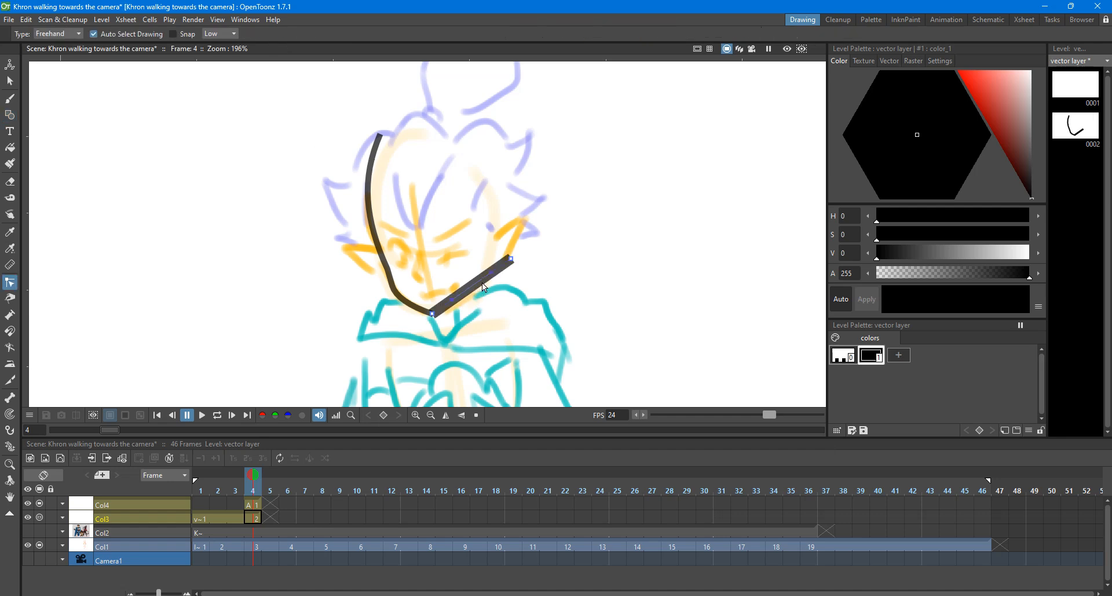
{"action": "left_click_drag", "start_coordinate": [474, 302], "coordinate": [449, 307]}
{"action": "scroll", "coordinate": [560, 243], "scroll_direction": "up", "scroll_amount": 2}
{"action": "key", "text": "ctrl+z"}
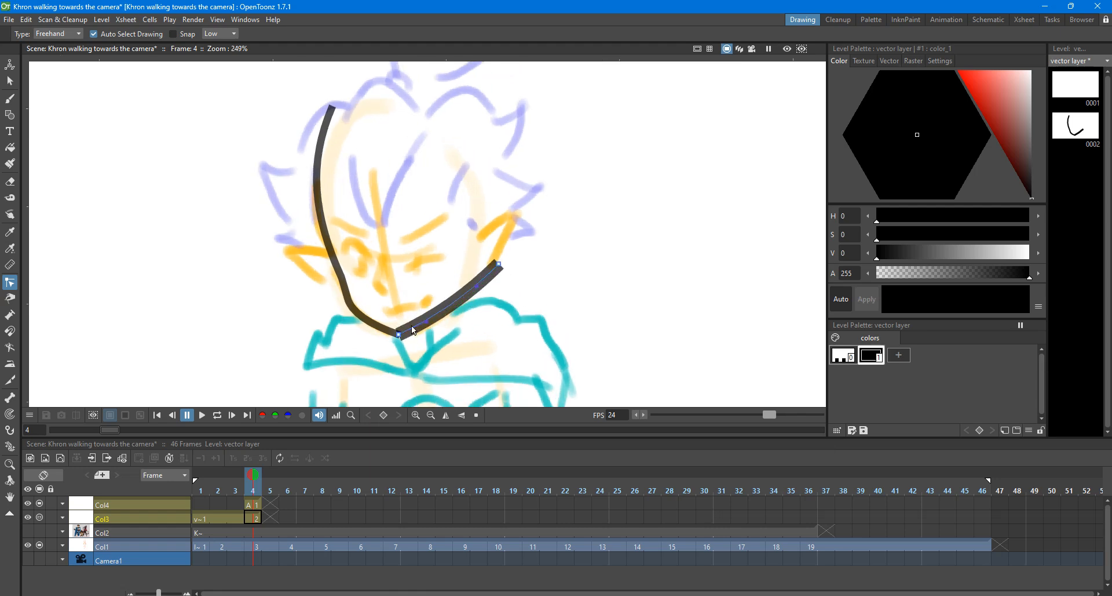
{"action": "left_click_drag", "start_coordinate": [398, 334], "coordinate": [399, 332]}
Step: Undo the jaw line and the earlier extension and thinning of the face stroke
{"action": "key", "text": "ctrl+z"}
{"action": "key", "text": "ctrl+z"}
{"action": "key", "text": "ctrl+z"}
{"action": "key", "text": "ctrl+z"}
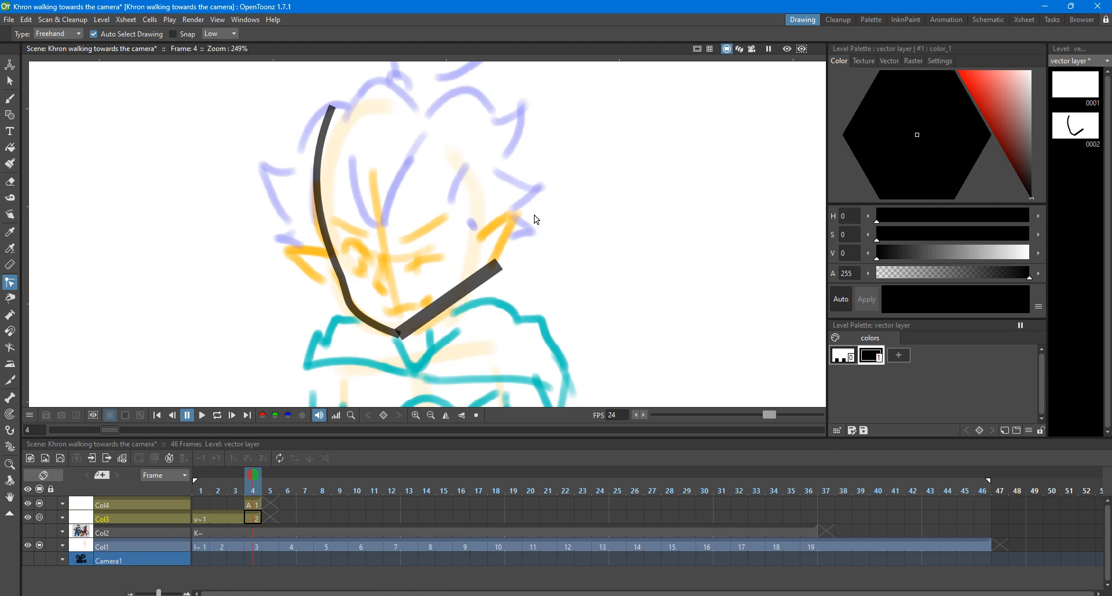
{"action": "key", "text": "ctrl+z"}
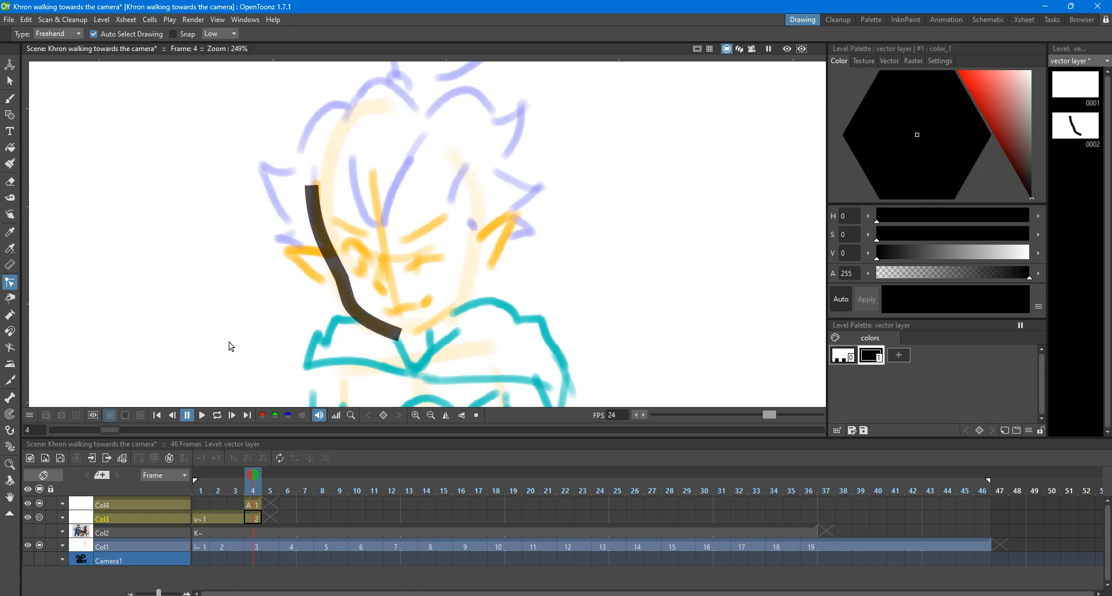
Step: Extend the face stroke's upper end to the hairline and adjust its curve handles to follow the side of the head
{"action": "left_click", "coordinate": [312, 205]}
{"action": "left_click_drag", "start_coordinate": [313, 186], "coordinate": [338, 109]}
{"action": "left_click_drag", "start_coordinate": [339, 150], "coordinate": [302, 153]}
{"action": "mouse_move", "coordinate": [342, 282]}
{"action": "left_mouse_down"}
{"action": "mouse_move", "coordinate": [324, 239]}
{"action": "mouse_move", "coordinate": [325, 253]}
{"action": "left_mouse_up"}
{"action": "left_click_drag", "start_coordinate": [299, 160], "coordinate": [305, 164]}
{"action": "left_click_drag", "start_coordinate": [338, 110], "coordinate": [345, 108]}
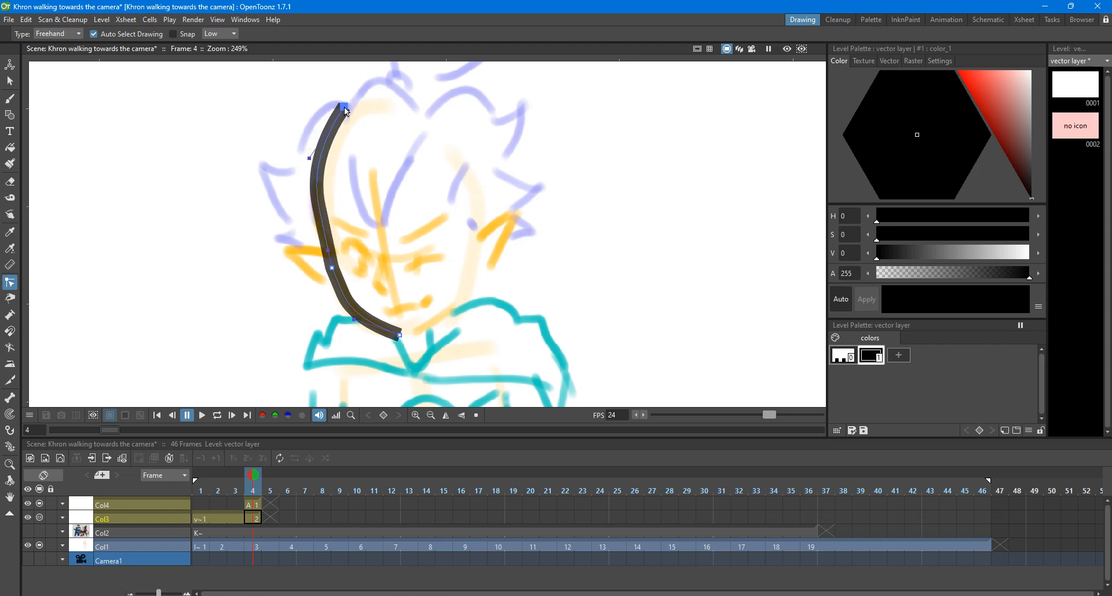
{"action": "left_click_drag", "start_coordinate": [328, 250], "coordinate": [325, 244]}
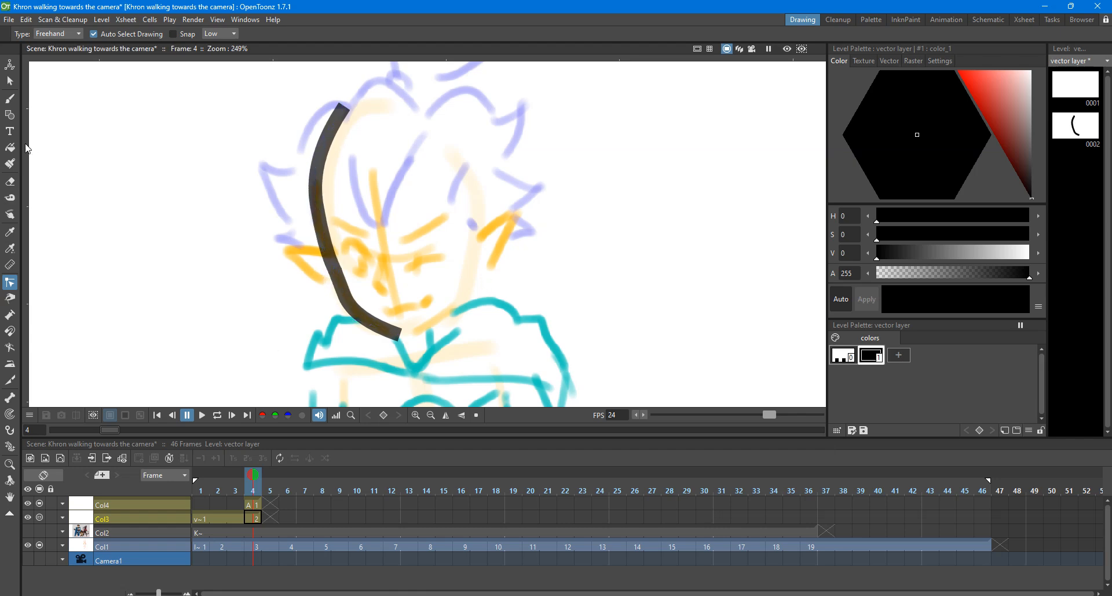
Step: Draw a Line stroke from the face stroke's chin end up toward the ear and bow it into a rounded jaw
{"action": "left_click", "coordinate": [10, 114]}
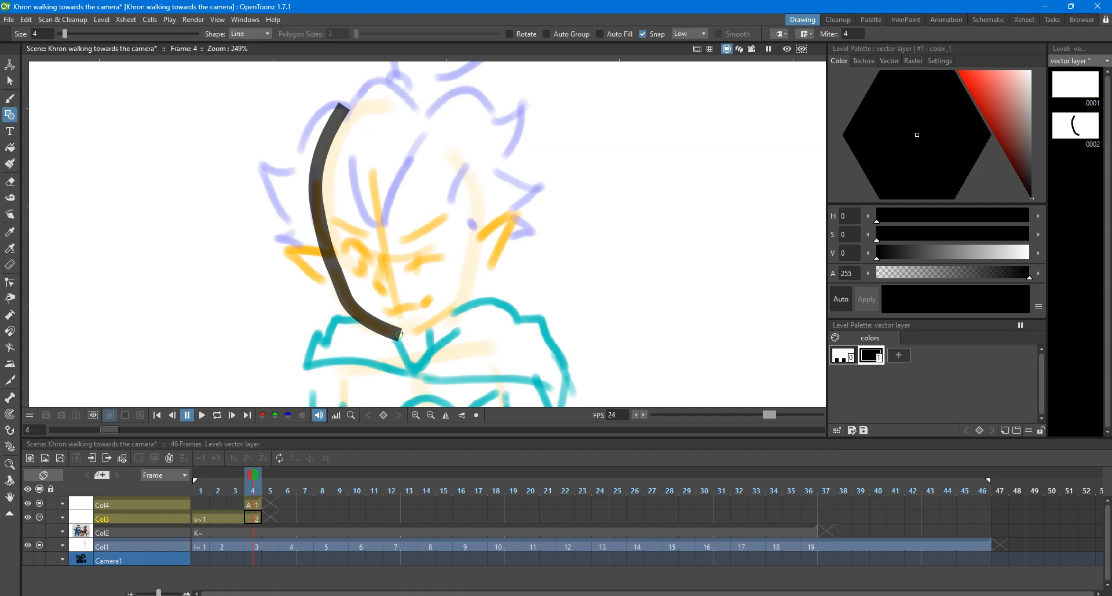
{"action": "left_click_drag", "start_coordinate": [400, 335], "coordinate": [485, 278]}
{"action": "key", "text": "c"}
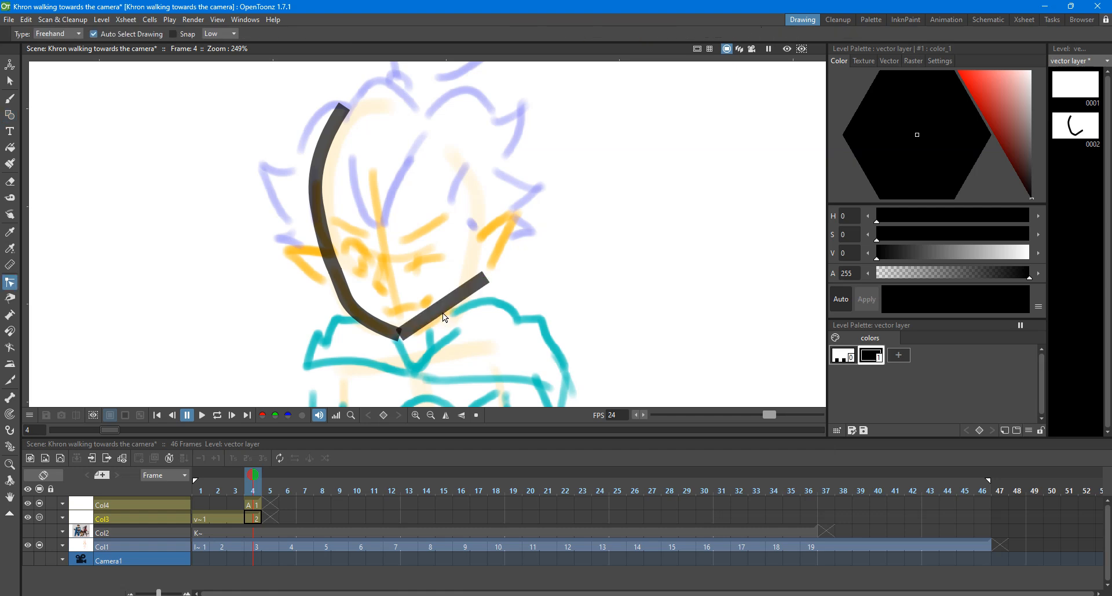
{"action": "left_click_drag", "start_coordinate": [444, 307], "coordinate": [398, 335]}
{"action": "left_click", "coordinate": [492, 196]}
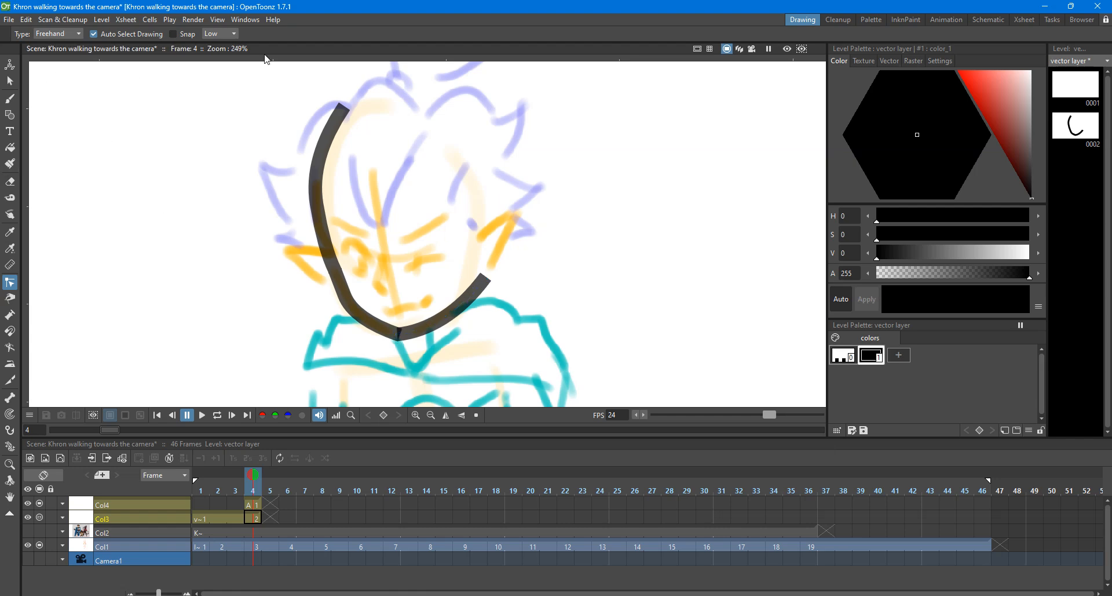
Step: Draw a Line stroke from mid-forehead to the hair tuft's tip, arch it, and add a control point to curl its end
{"action": "left_click", "coordinate": [10, 115]}
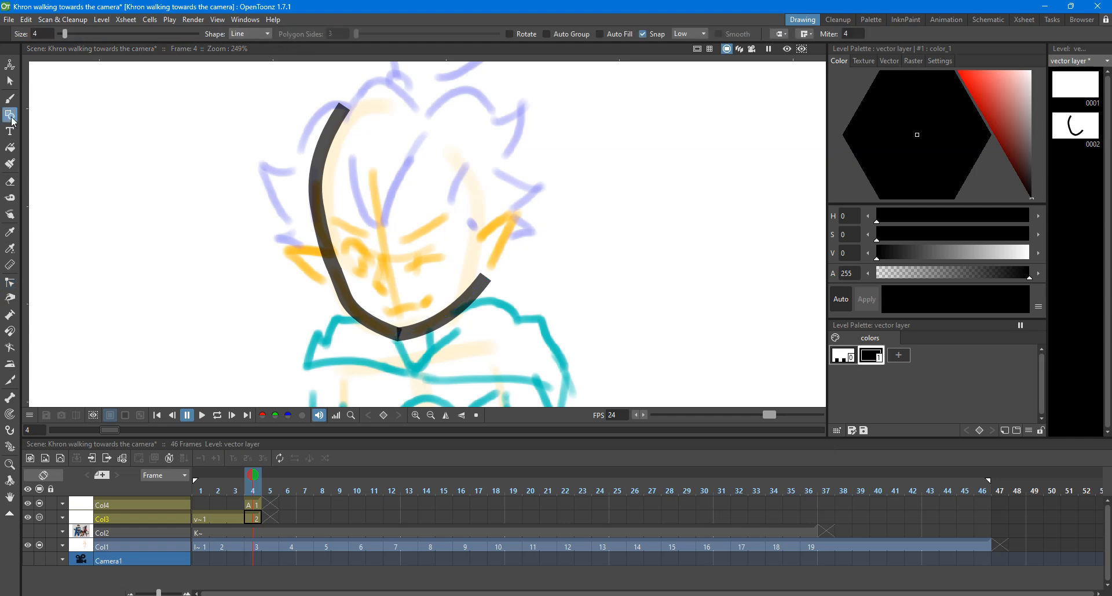
{"action": "mouse_move", "coordinate": [381, 219]}
{"action": "left_mouse_down"}
{"action": "mouse_move", "coordinate": [430, 119]}
{"action": "mouse_move", "coordinate": [523, 118]}
{"action": "left_mouse_up"}
{"action": "key", "text": "c"}
{"action": "left_click_drag", "start_coordinate": [478, 155], "coordinate": [472, 76]}
{"action": "left_click", "coordinate": [497, 97], "text": "ctrl"}
{"action": "mouse_move", "coordinate": [514, 112]}
{"action": "left_mouse_down"}
{"action": "mouse_move", "coordinate": [512, 127]}
{"action": "mouse_move", "coordinate": [523, 110]}
{"action": "left_mouse_up"}
{"action": "scroll", "coordinate": [544, 83], "scroll_direction": "up", "scroll_amount": 4}
{"action": "scroll", "coordinate": [525, 127], "scroll_direction": "up", "scroll_amount": 1}
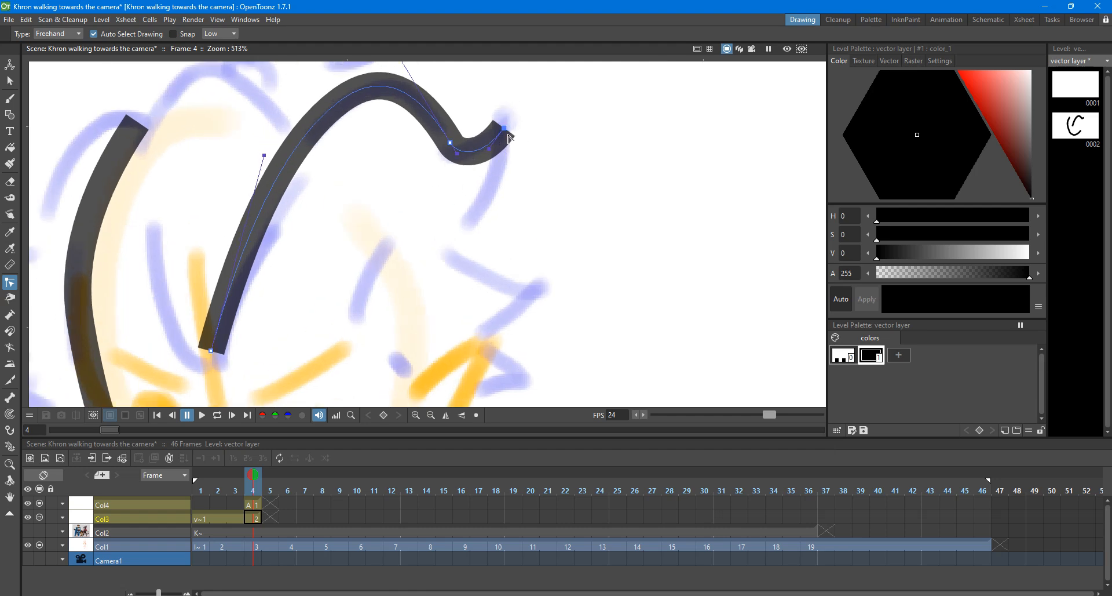
{"action": "left_click", "coordinate": [517, 116]}
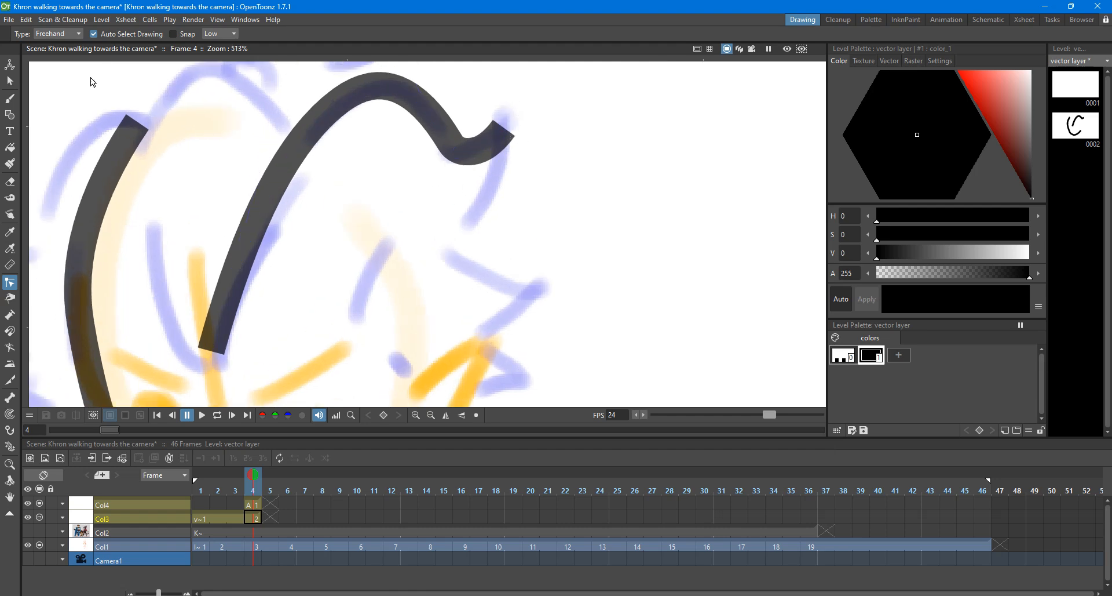
Step: Draw a Line stroke from the tuft's tip down its outer edge and bow it outward along the sketch
{"action": "left_click", "coordinate": [14, 119]}
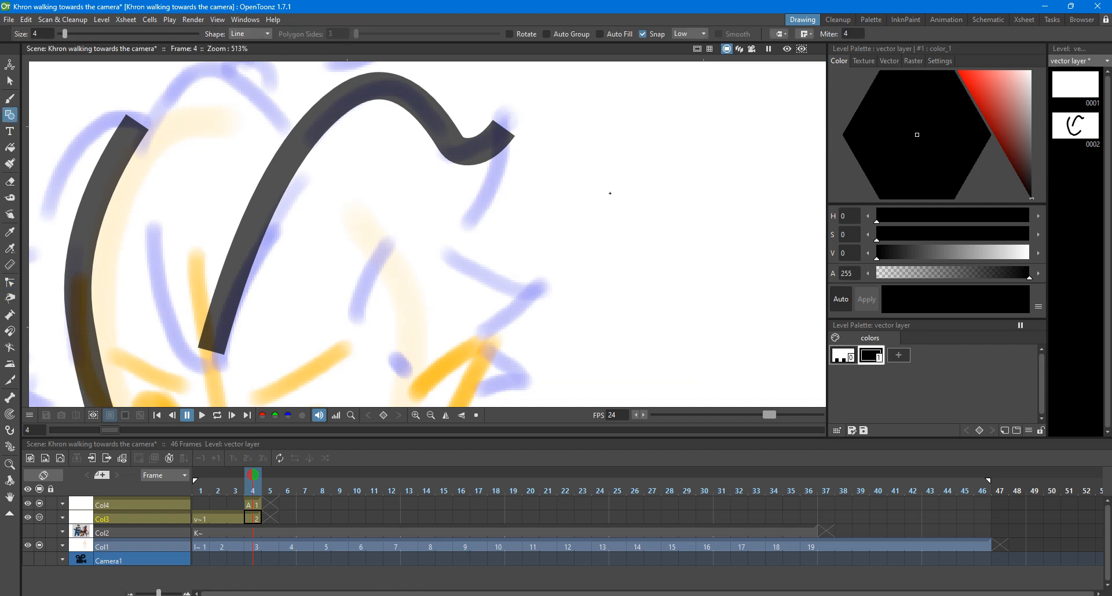
{"action": "left_click_drag", "start_coordinate": [498, 134], "coordinate": [455, 244]}
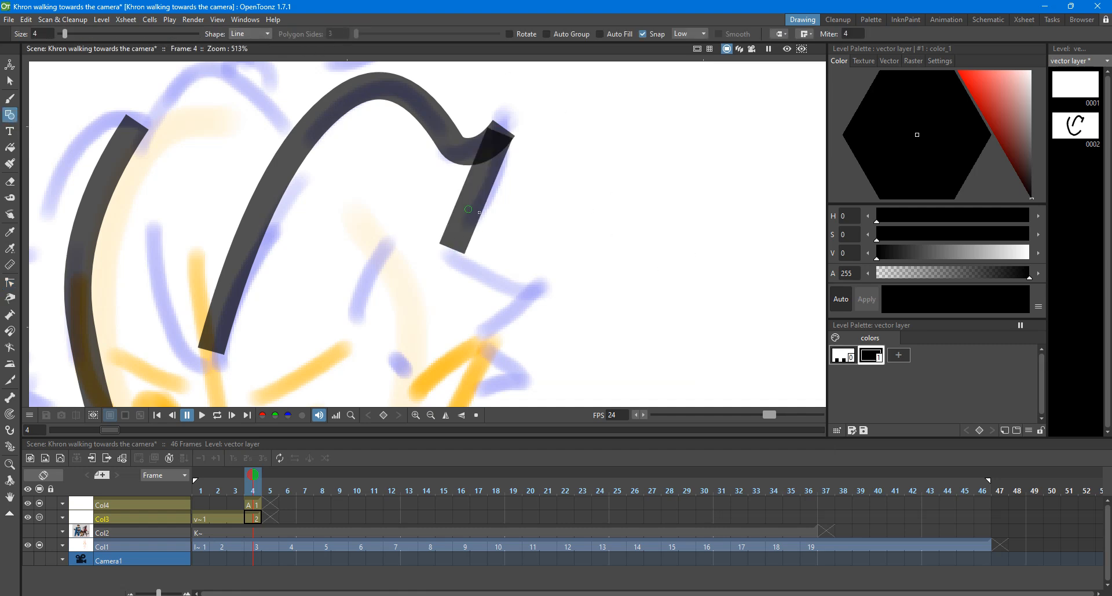
{"action": "key", "text": "c"}
{"action": "left_click", "coordinate": [486, 192]}
{"action": "left_click_drag", "start_coordinate": [482, 190], "coordinate": [498, 198]}
{"action": "left_click", "coordinate": [595, 185]}
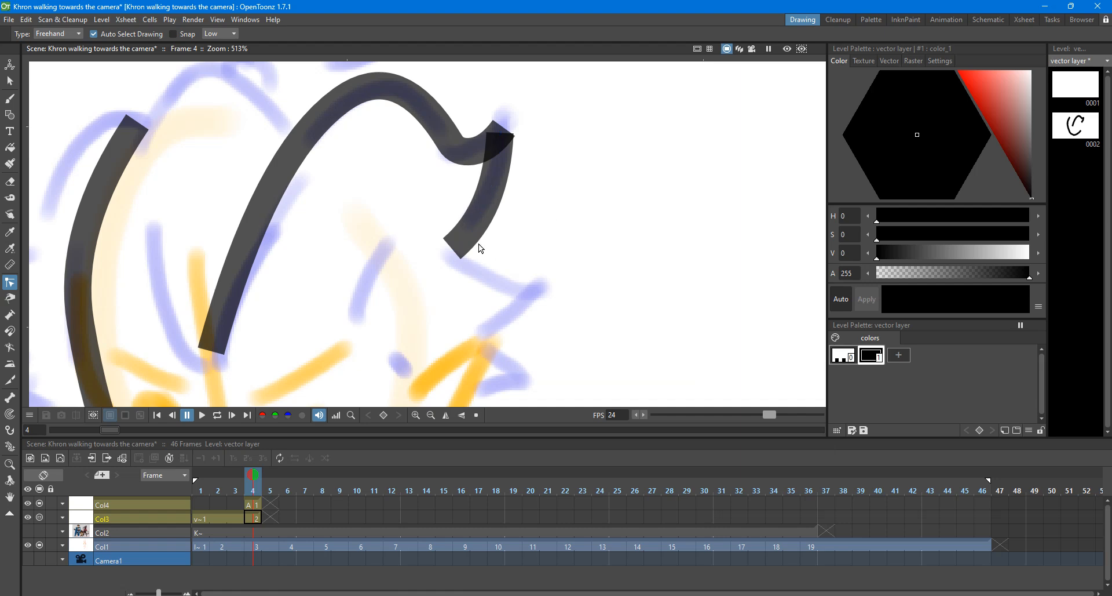
{"action": "left_click", "coordinate": [481, 249]}
{"action": "scroll", "coordinate": [533, 272], "scroll_direction": "down", "scroll_amount": 2}
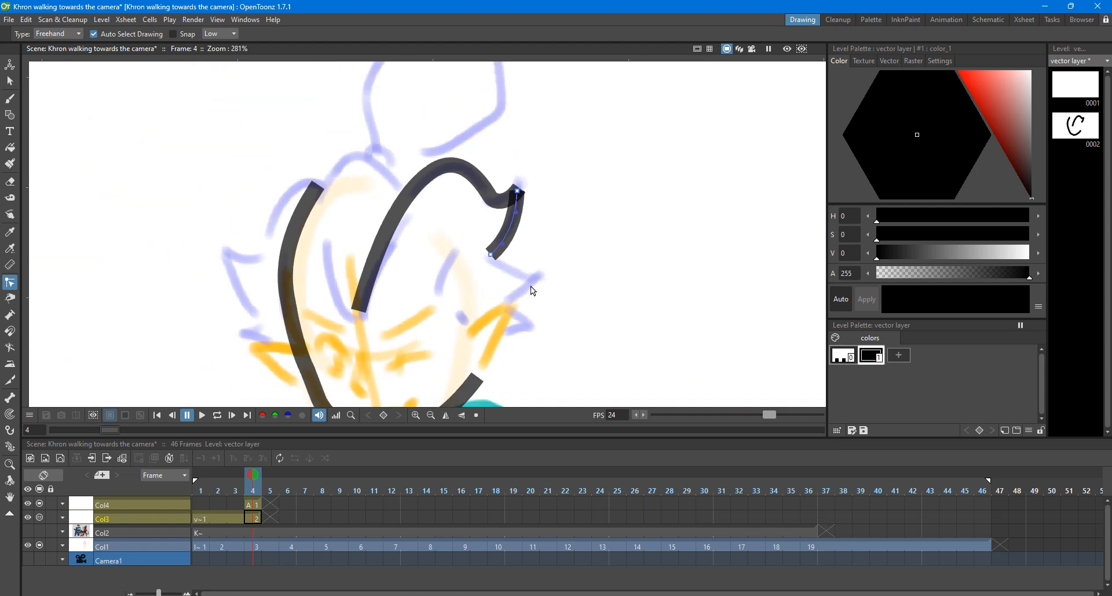
Step: Try another Line stroke across the hair, and undo it together with the tuft edge's outward bow
{"action": "left_click", "coordinate": [10, 115]}
{"action": "left_click_drag", "start_coordinate": [533, 270], "coordinate": [432, 278]}
{"action": "key", "text": "ctrl+z"}
{"action": "key", "text": "ctrl+z"}
{"action": "key", "text": "c"}
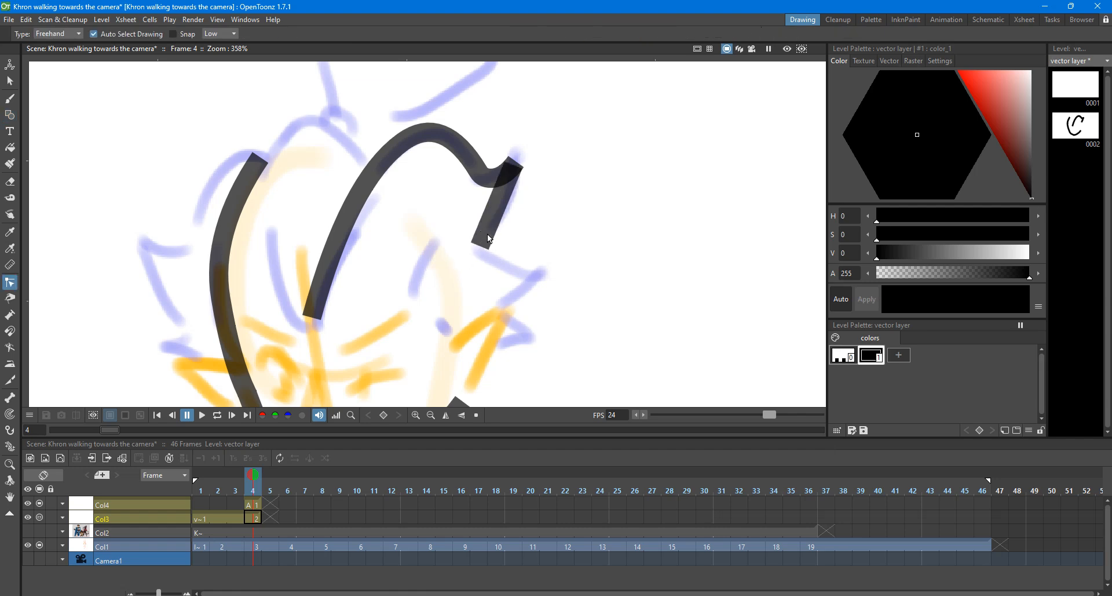
Step: Move the lower end of the tuft's outer-edge stroke inward to the forehead hairline, curving the stroke
{"action": "scroll", "coordinate": [490, 233], "scroll_direction": "down", "scroll_amount": 4}
{"action": "left_click", "coordinate": [501, 209]}
{"action": "left_click", "coordinate": [506, 191]}
{"action": "scroll", "coordinate": [495, 242], "scroll_direction": "up", "scroll_amount": 4}
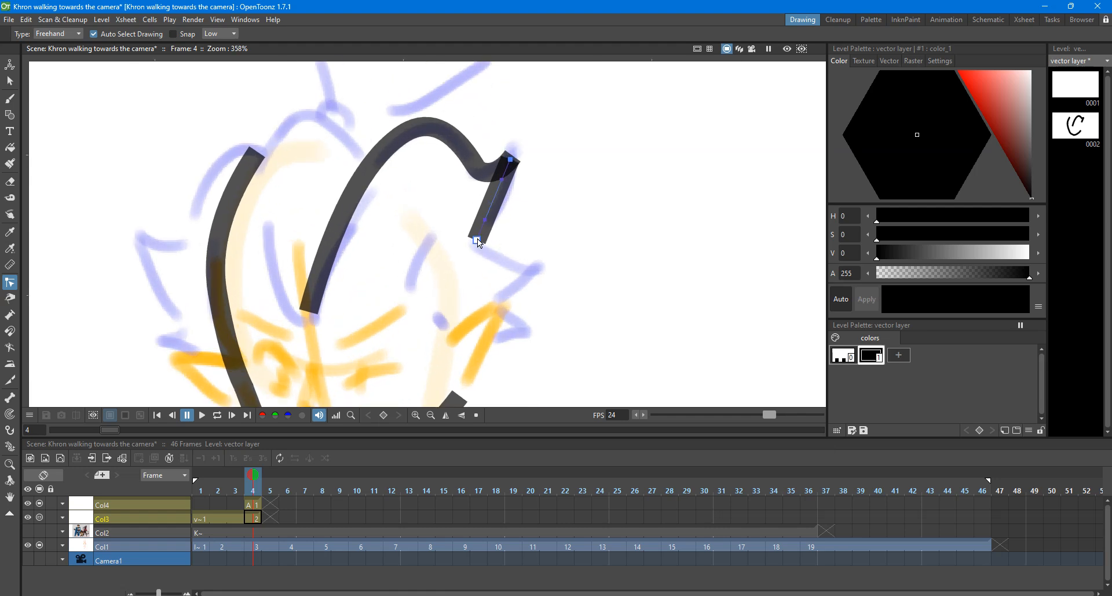
{"action": "left_click_drag", "start_coordinate": [477, 240], "coordinate": [409, 289]}
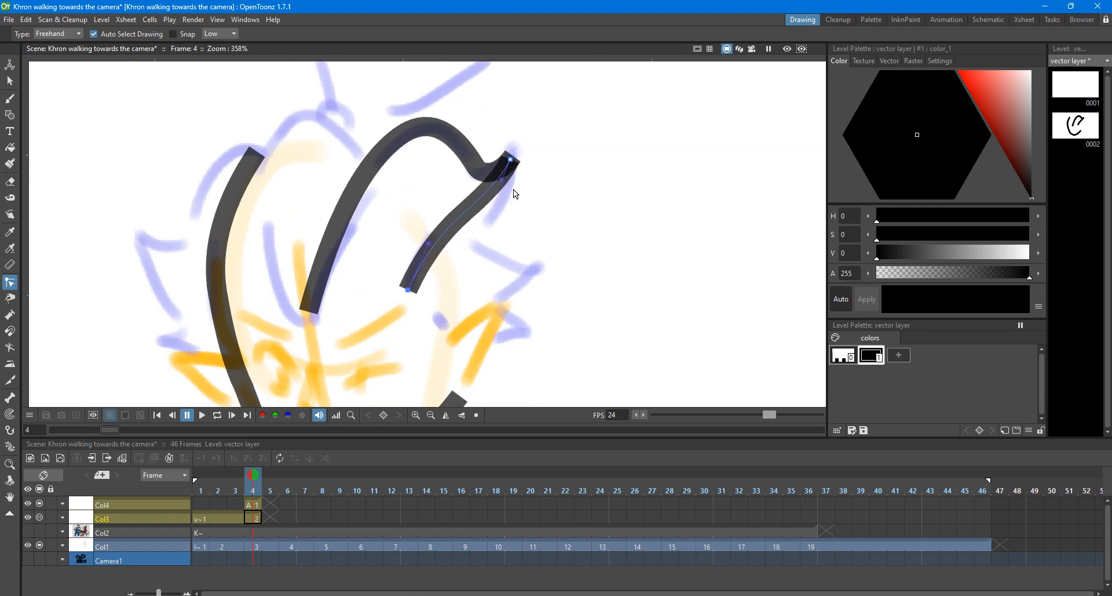
{"action": "left_click", "coordinate": [312, 192]}
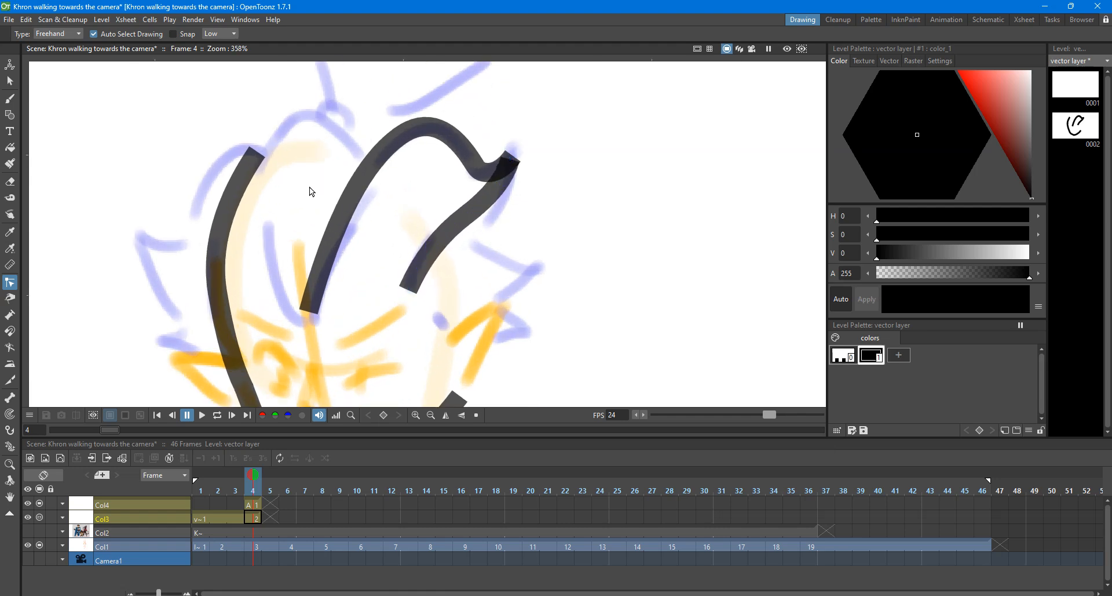
Step: Draw a short Line stroke along the right-hand ear's upper edge, bow it, and shift its inner end toward the head
{"action": "left_click", "coordinate": [312, 289]}
{"action": "scroll", "coordinate": [459, 289], "scroll_direction": "down", "scroll_amount": 2}
{"action": "scroll", "coordinate": [451, 339], "scroll_direction": "up", "scroll_amount": 1}
{"action": "key", "text": "space"}
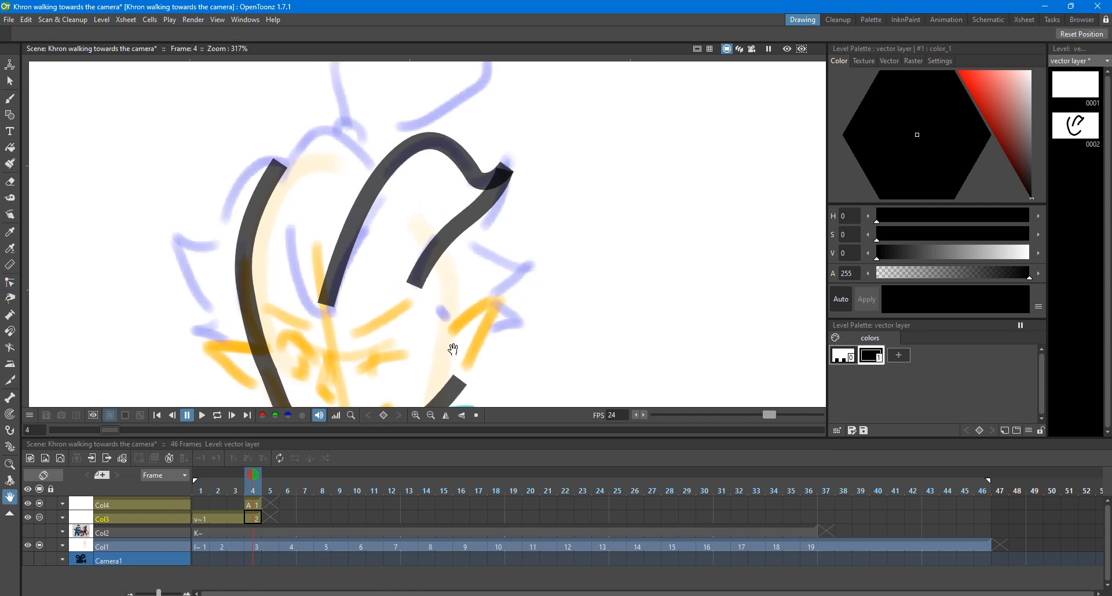
{"action": "left_click_drag", "start_coordinate": [453, 379], "coordinate": [482, 255]}
{"action": "scroll", "coordinate": [475, 296], "scroll_direction": "up", "scroll_amount": 1}
{"action": "left_click", "coordinate": [10, 117]}
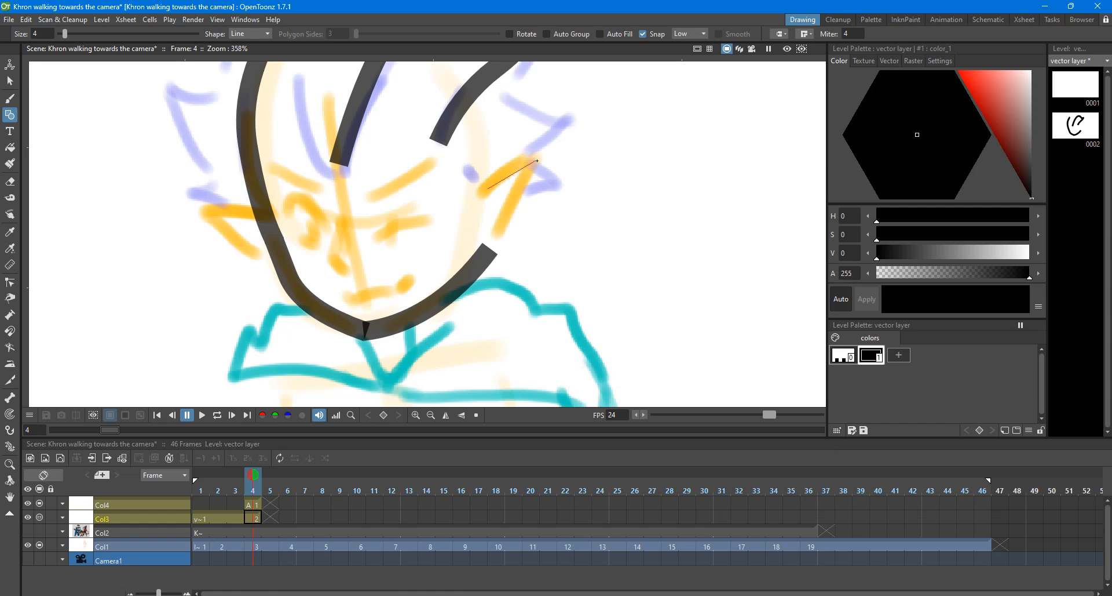
{"action": "left_click_drag", "start_coordinate": [538, 160], "coordinate": [536, 159]}
{"action": "key", "text": "c"}
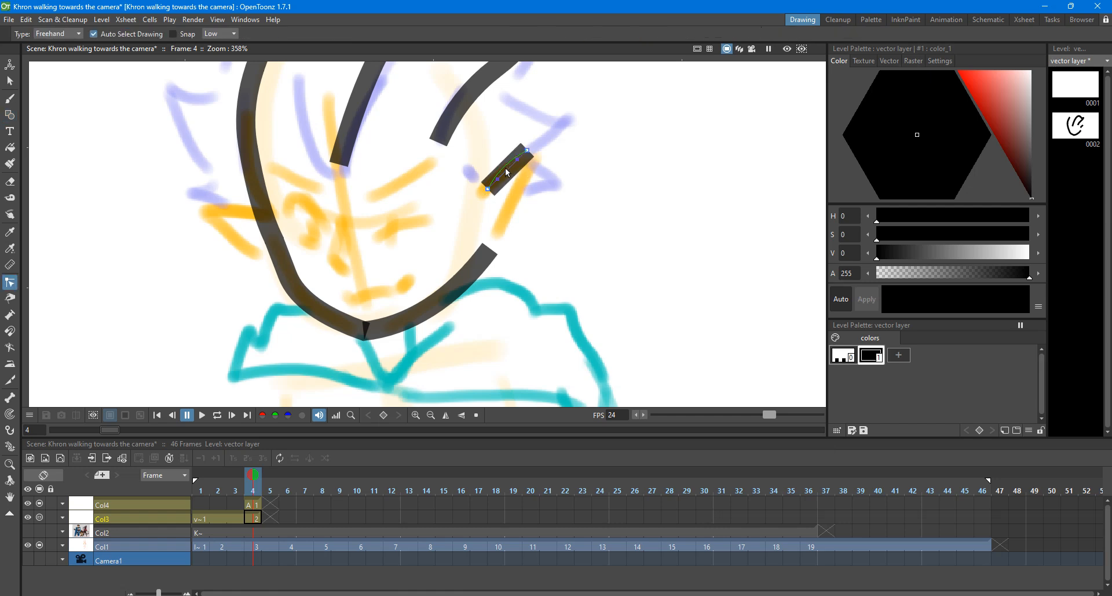
{"action": "mouse_move", "coordinate": [497, 196]}
{"action": "left_mouse_down"}
{"action": "mouse_move", "coordinate": [508, 185]}
{"action": "mouse_move", "coordinate": [499, 170]}
{"action": "mouse_move", "coordinate": [478, 196]}
{"action": "left_mouse_up"}
{"action": "left_click", "coordinate": [529, 151]}
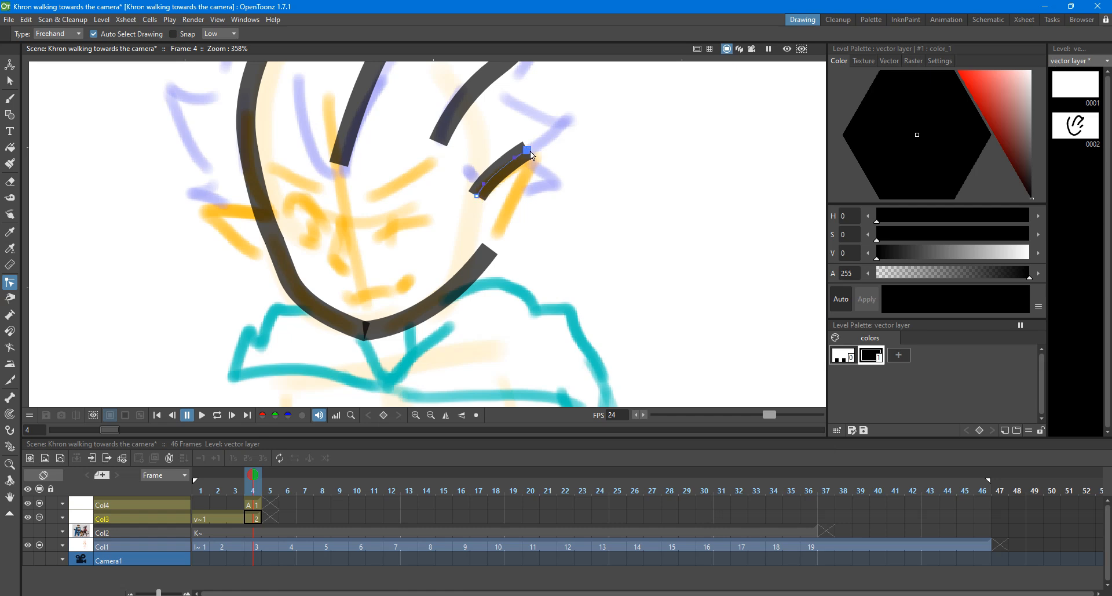
Step: Draw a Line stroke from the ear's tip down to the open end of the jaw stroke
{"action": "left_click", "coordinate": [10, 114]}
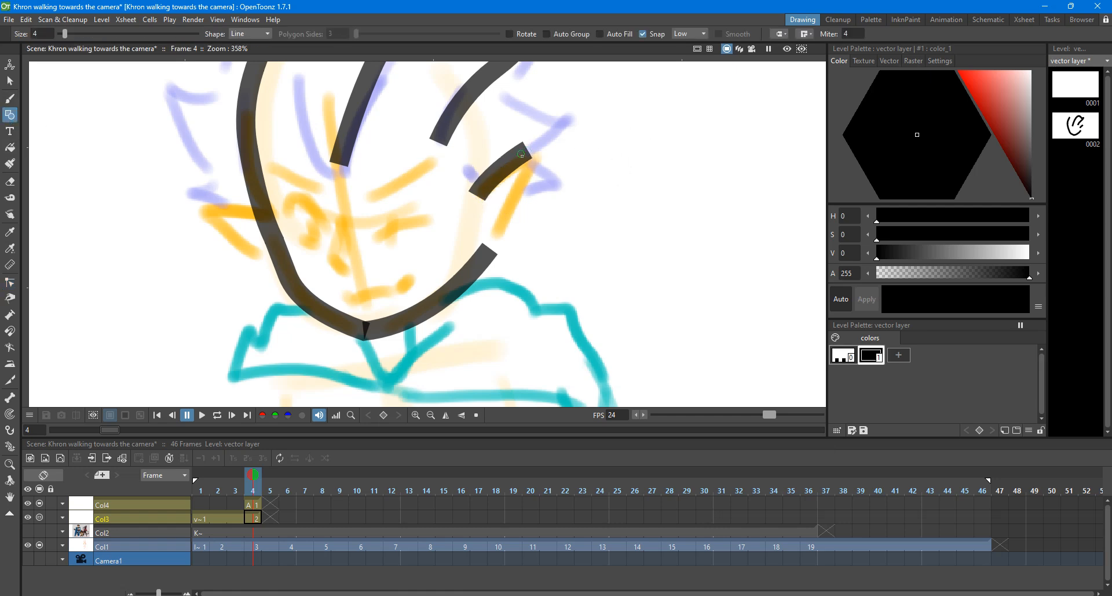
{"action": "left_click_drag", "start_coordinate": [522, 155], "coordinate": [487, 251]}
{"action": "scroll", "coordinate": [501, 179], "scroll_direction": "down", "scroll_amount": 2}
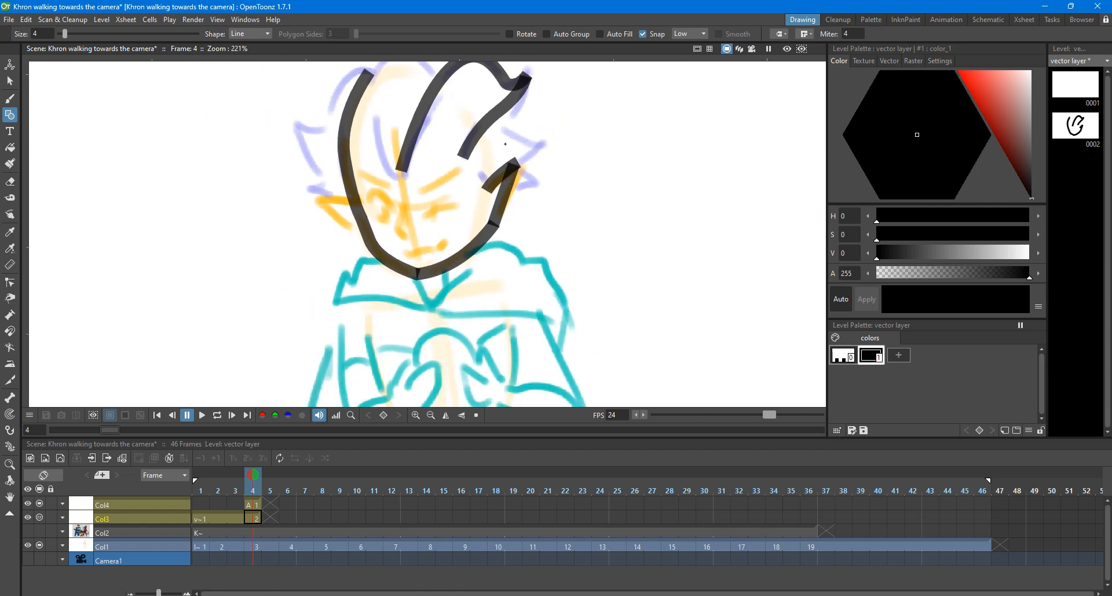
Step: Join the face stroke's top to the forehead hair point with a bowed Line stroke, and adjust the tuft stroke's curve handle
{"action": "scroll", "coordinate": [506, 144], "scroll_direction": "up", "scroll_amount": 1}
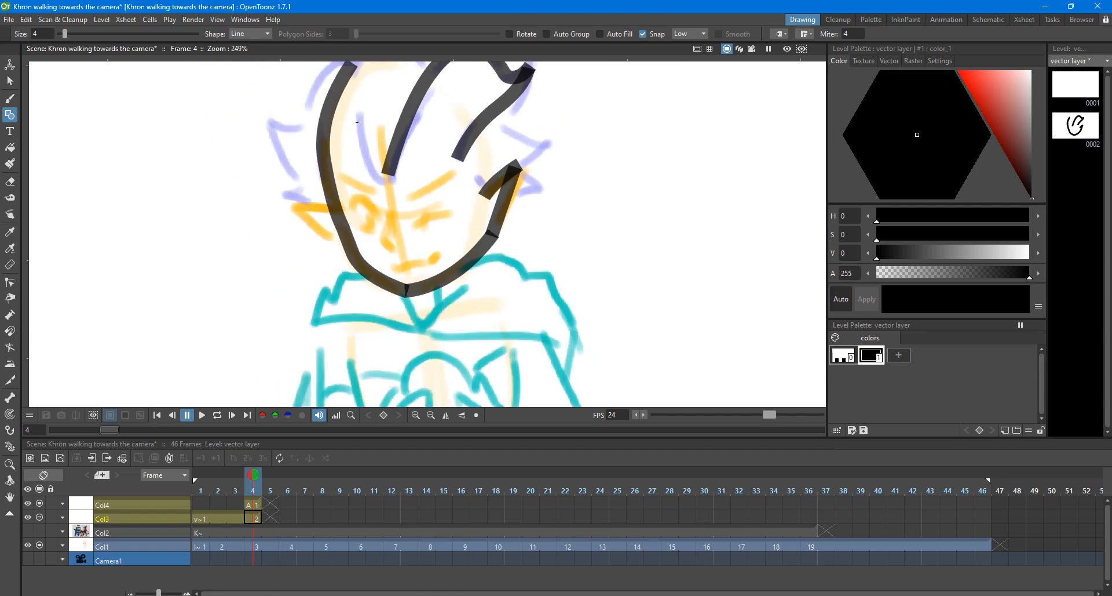
{"action": "mouse_move", "coordinate": [349, 67]}
{"action": "left_mouse_down"}
{"action": "mouse_move", "coordinate": [357, 149]}
{"action": "mouse_move", "coordinate": [386, 174]}
{"action": "left_mouse_up"}
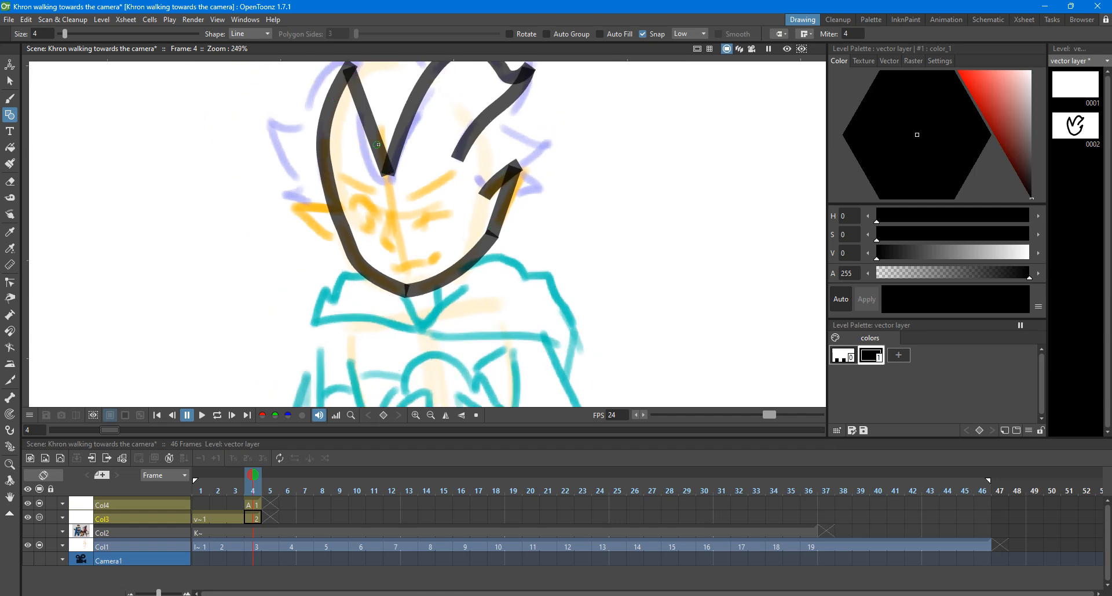
{"action": "key", "text": "c"}
{"action": "left_click_drag", "start_coordinate": [373, 136], "coordinate": [387, 178]}
{"action": "left_click", "coordinate": [391, 167]}
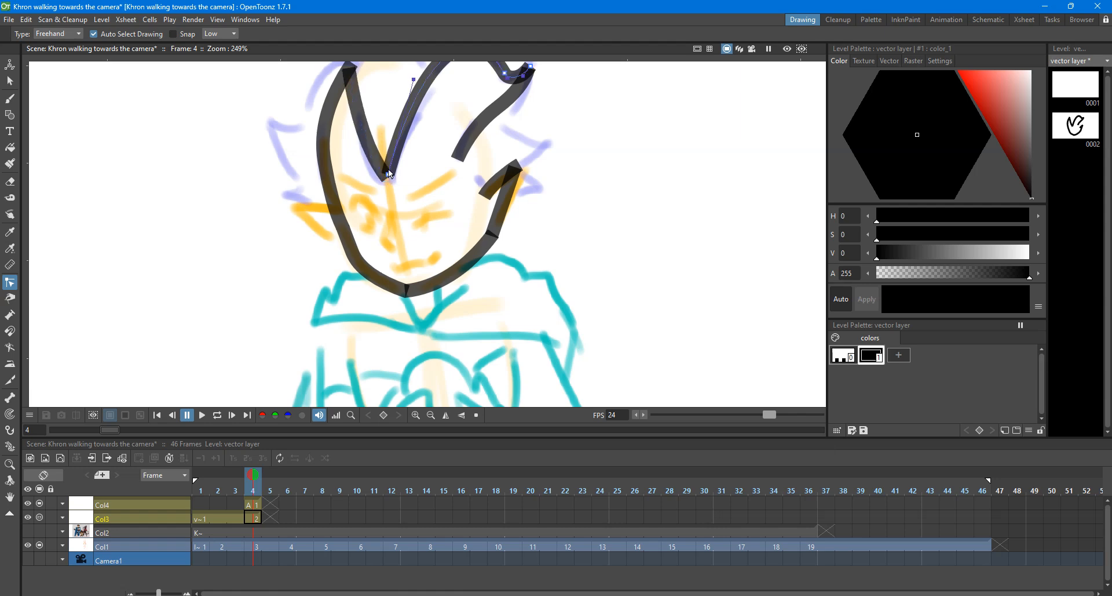
{"action": "left_click_drag", "start_coordinate": [416, 92], "coordinate": [422, 95]}
{"action": "left_click", "coordinate": [538, 135]}
Step: Close the head outline with a short Line stroke from the tuft's lower end to the ear's inner end
{"action": "scroll", "coordinate": [504, 151], "scroll_direction": "down", "scroll_amount": 2}
{"action": "scroll", "coordinate": [511, 137], "scroll_direction": "up", "scroll_amount": 2}
{"action": "scroll", "coordinate": [514, 141], "scroll_direction": "up", "scroll_amount": 1}
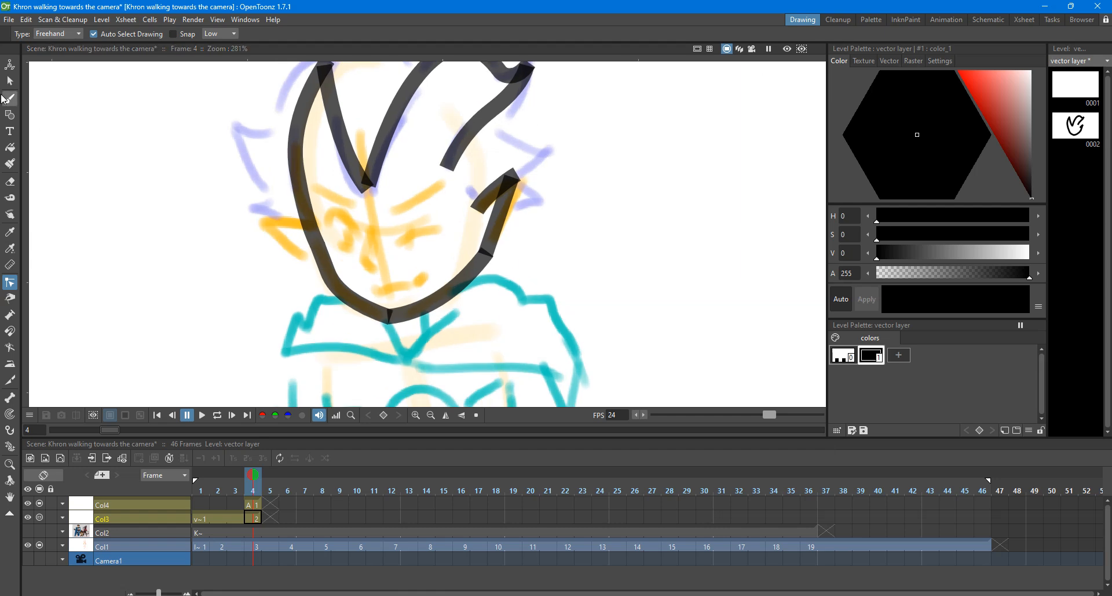
{"action": "left_click", "coordinate": [10, 114]}
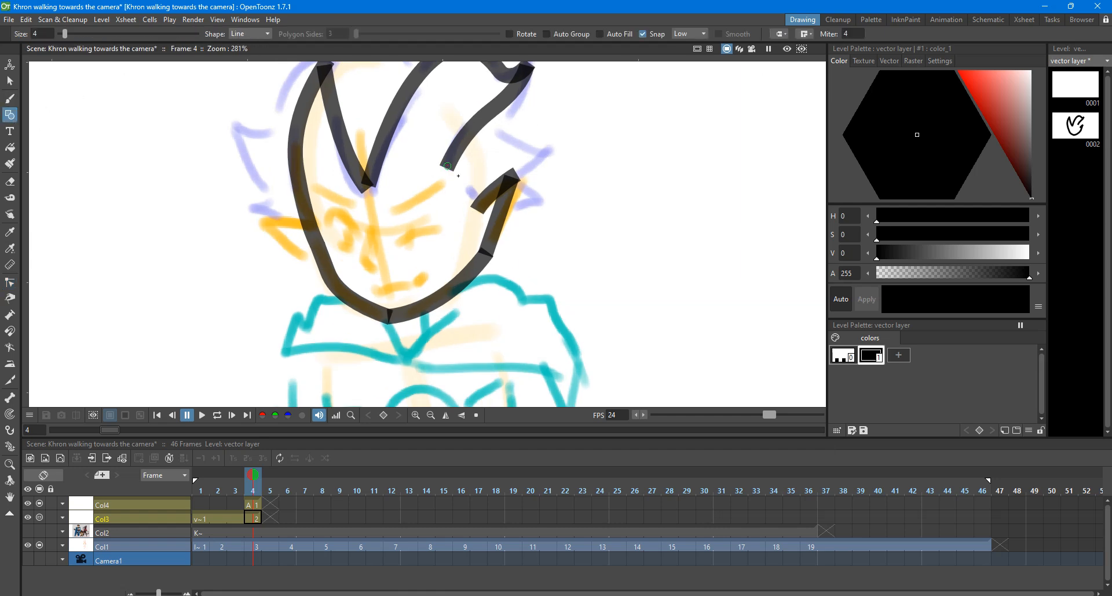
{"action": "left_click_drag", "start_coordinate": [448, 166], "coordinate": [475, 207]}
{"action": "key", "text": "s"}
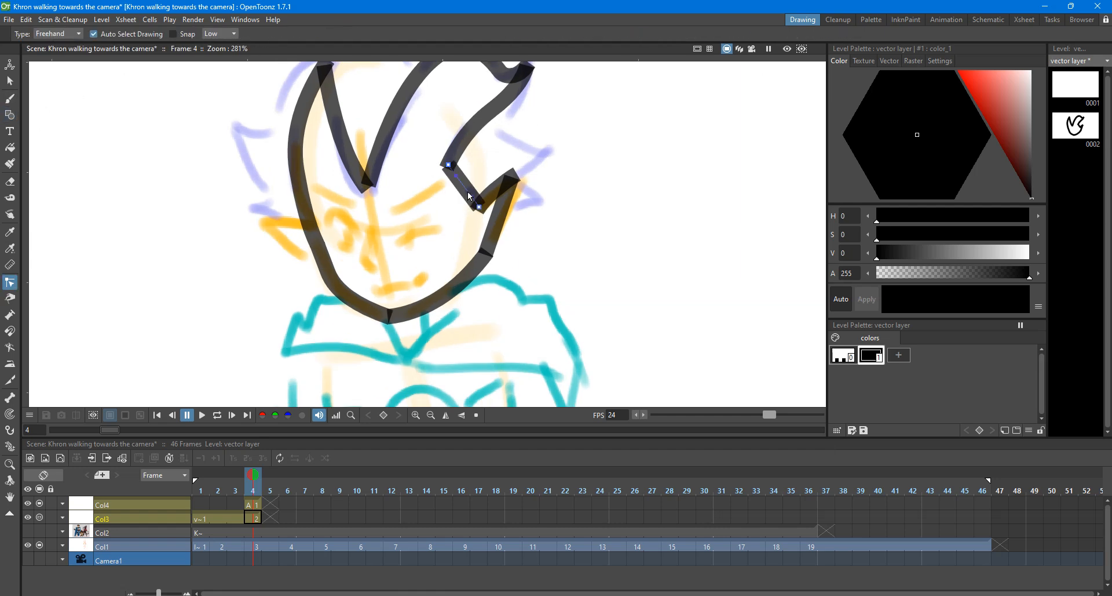
{"action": "scroll", "coordinate": [550, 158], "scroll_direction": "down", "scroll_amount": 7}
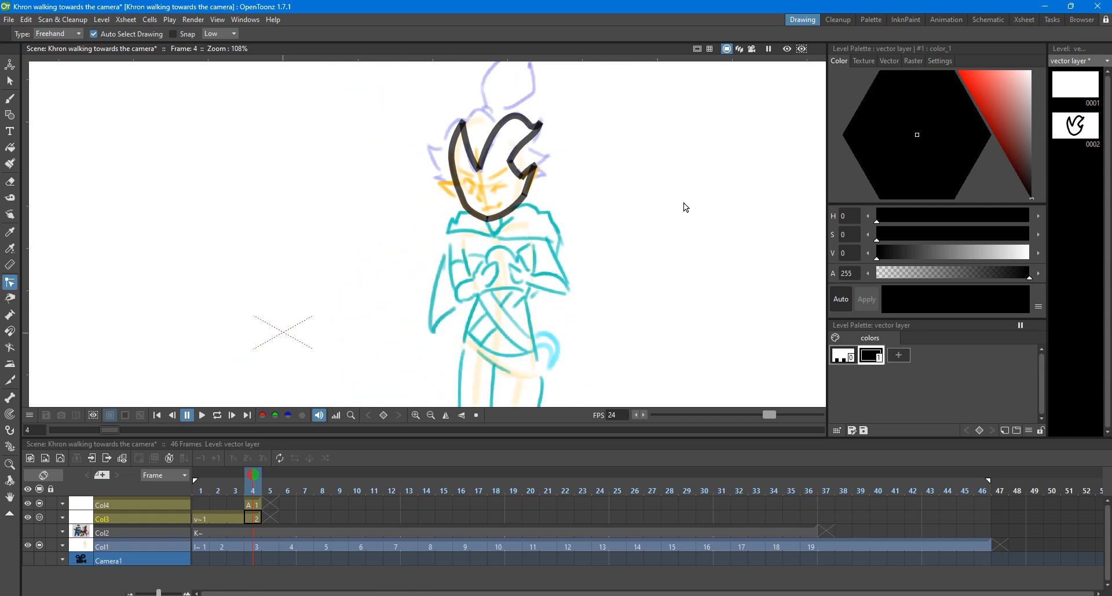
{"action": "scroll", "coordinate": [594, 153], "scroll_direction": "up", "scroll_amount": 3}
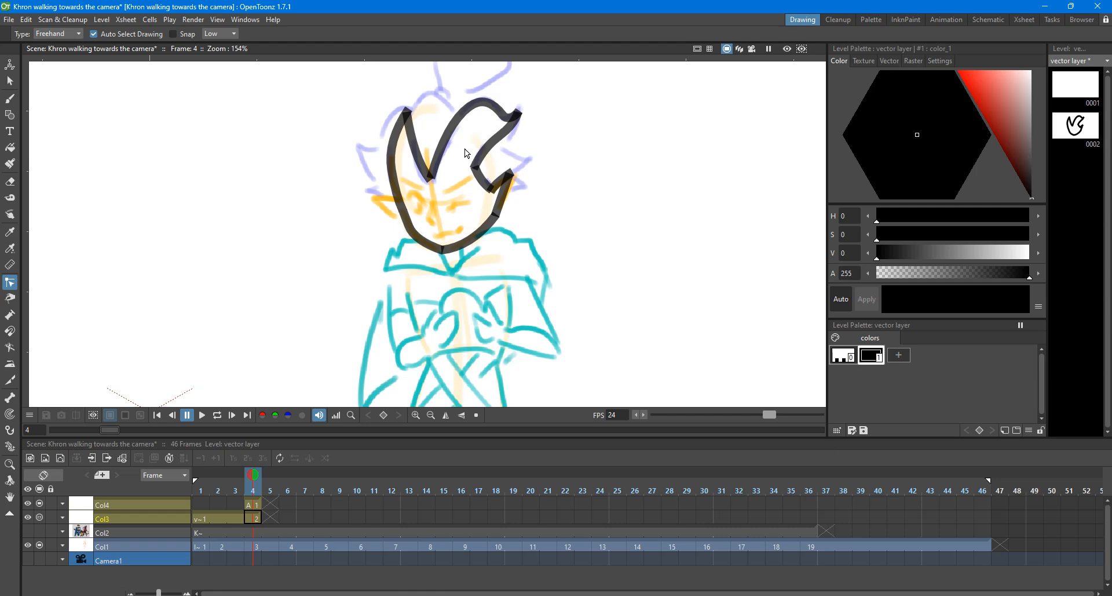
Step: Show the reference picture in Col2, examine the character's hair and head shape, and hide the picture again
{"action": "left_click", "coordinate": [40, 532]}
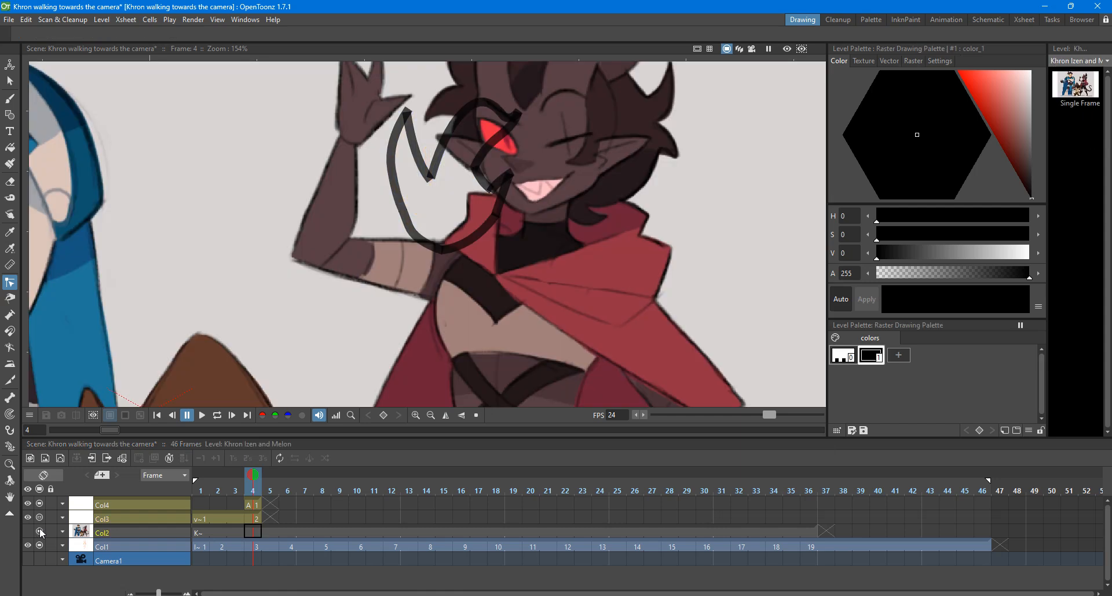
{"action": "scroll", "coordinate": [541, 186], "scroll_direction": "down", "scroll_amount": 5}
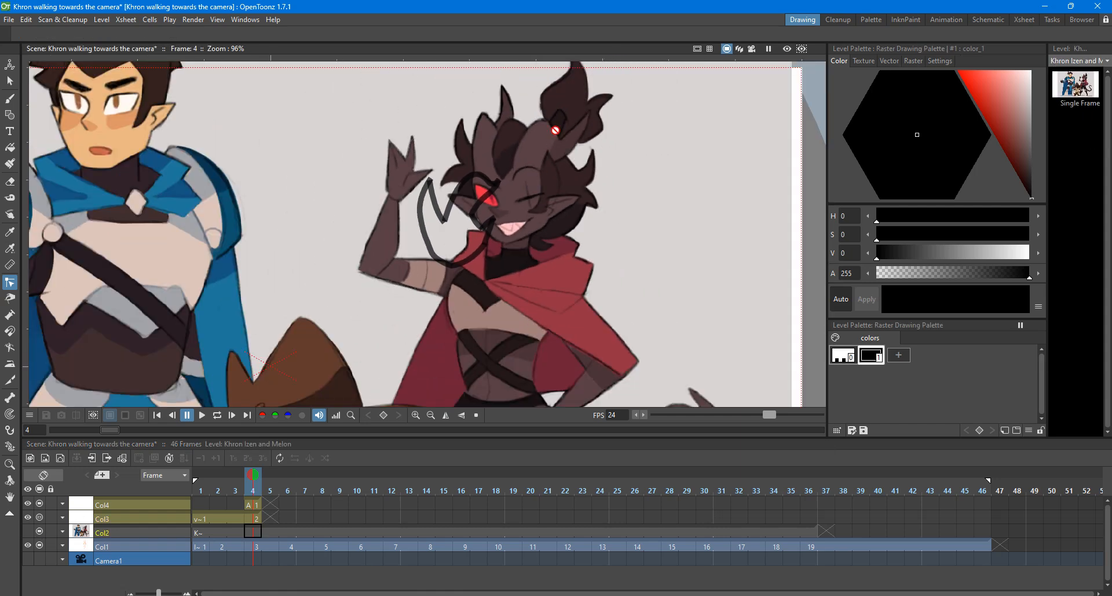
{"action": "key", "text": "space"}
{"action": "left_click_drag", "start_coordinate": [570, 112], "coordinate": [559, 149]}
{"action": "scroll", "coordinate": [556, 212], "scroll_direction": "up", "scroll_amount": 4}
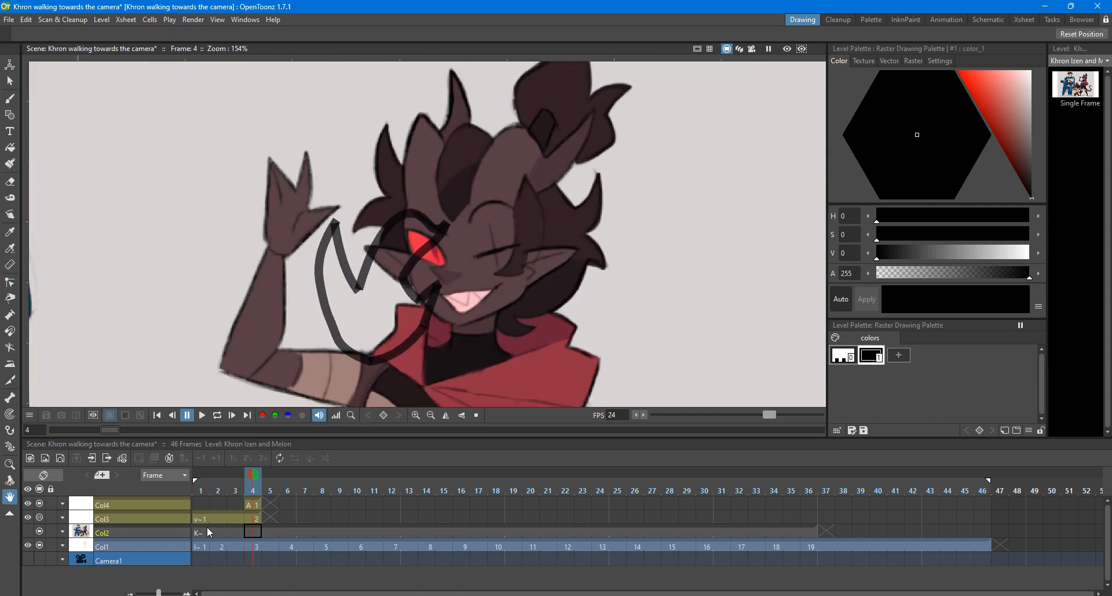
{"action": "left_click", "coordinate": [44, 515]}
{"action": "left_click", "coordinate": [39, 532]}
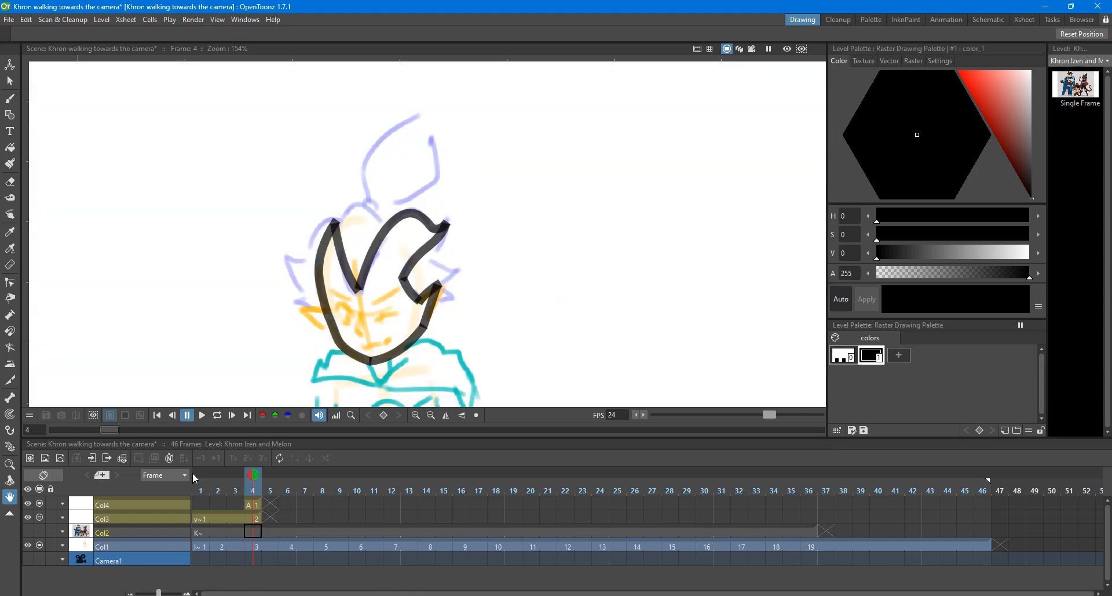
Step: Draw a short Line stroke on Col3's frame 4 outward from the head's left-hand peak and bow it along the hair sketch
{"action": "scroll", "coordinate": [385, 330], "scroll_direction": "up", "scroll_amount": 3}
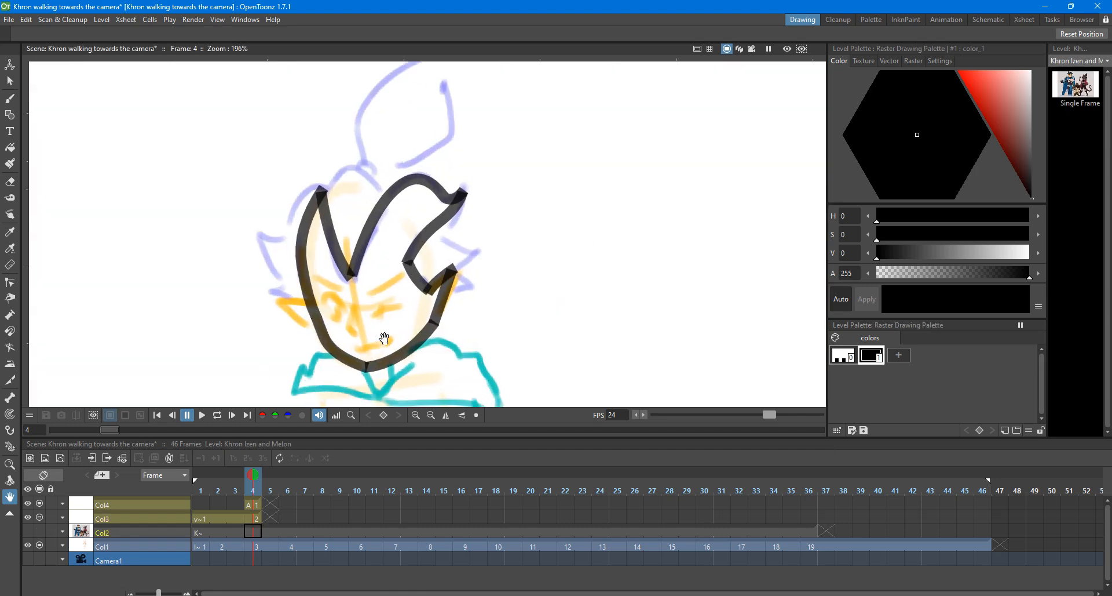
{"action": "left_click", "coordinate": [10, 115]}
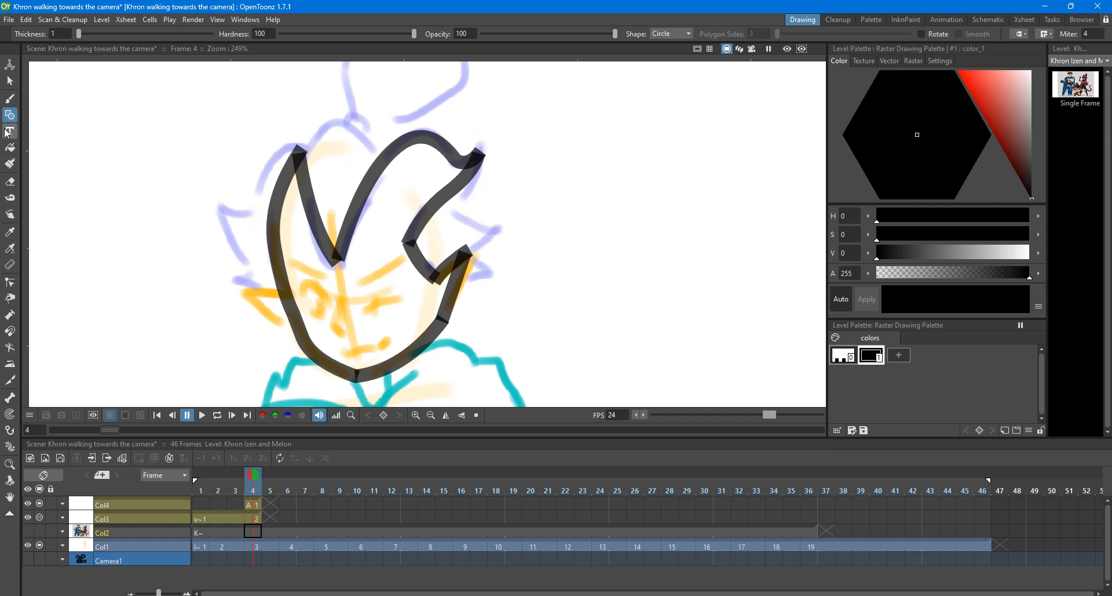
{"action": "left_click", "coordinate": [10, 81]}
{"action": "left_click", "coordinate": [10, 114]}
{"action": "left_click", "coordinate": [253, 518]}
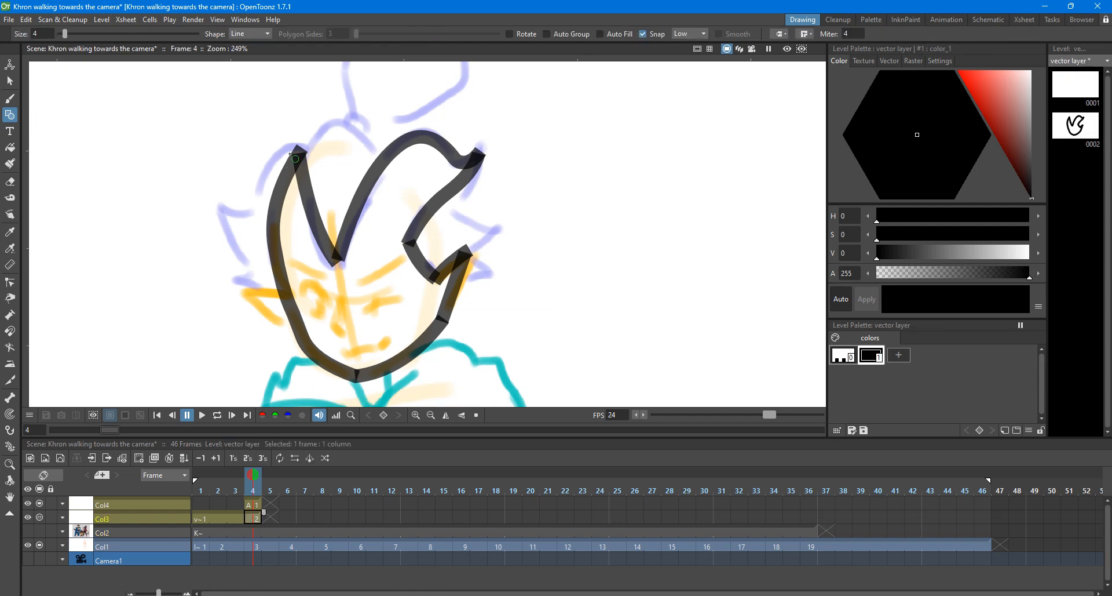
{"action": "left_click_drag", "start_coordinate": [266, 178], "coordinate": [253, 204]}
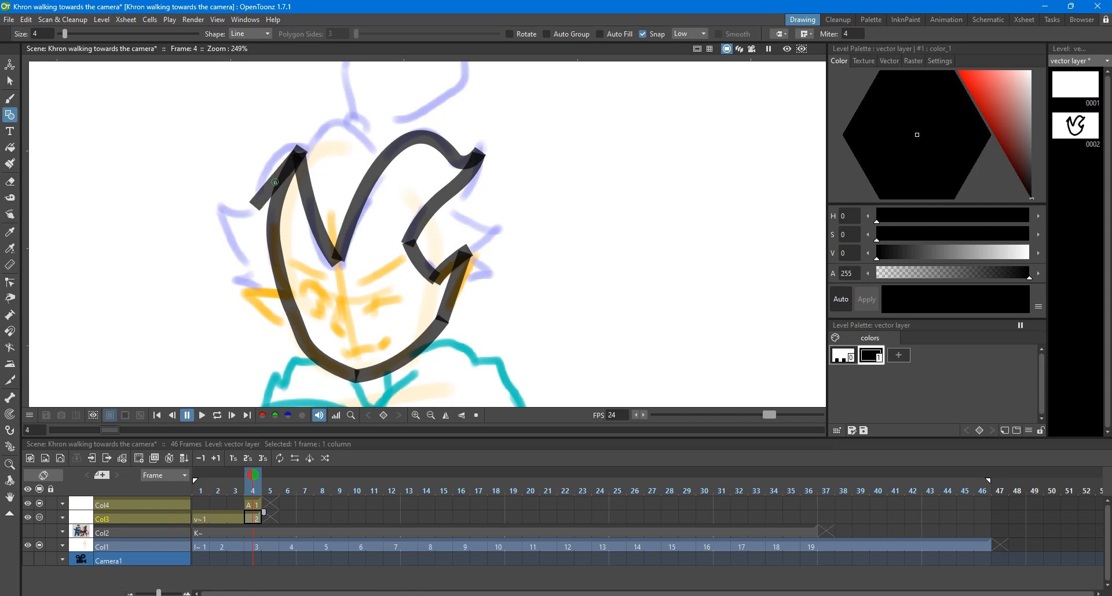
{"action": "key", "text": "s"}
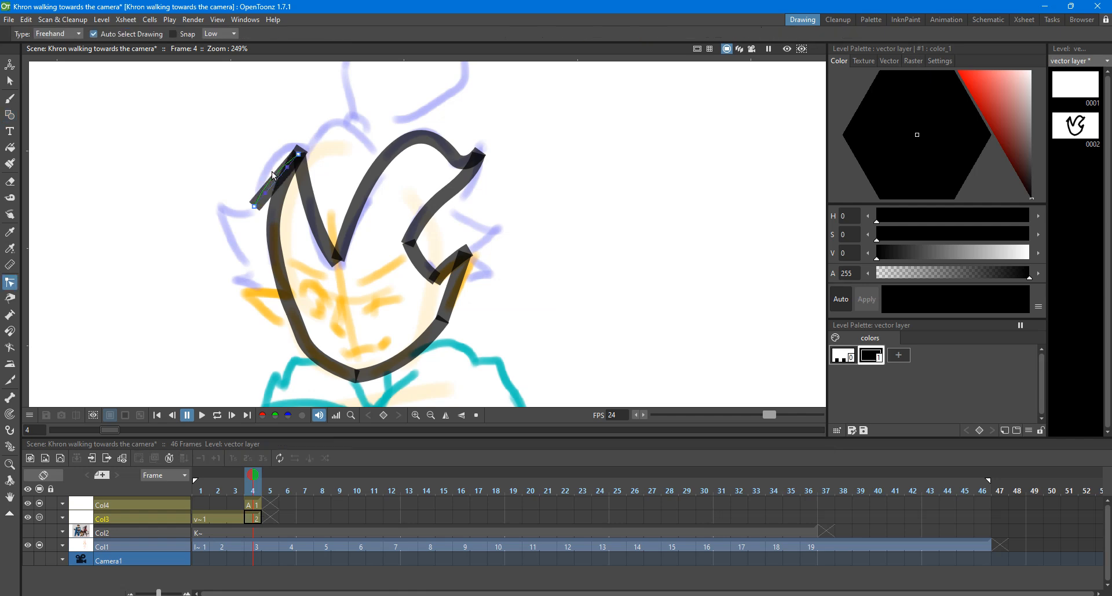
{"action": "left_click_drag", "start_coordinate": [276, 179], "coordinate": [286, 154]}
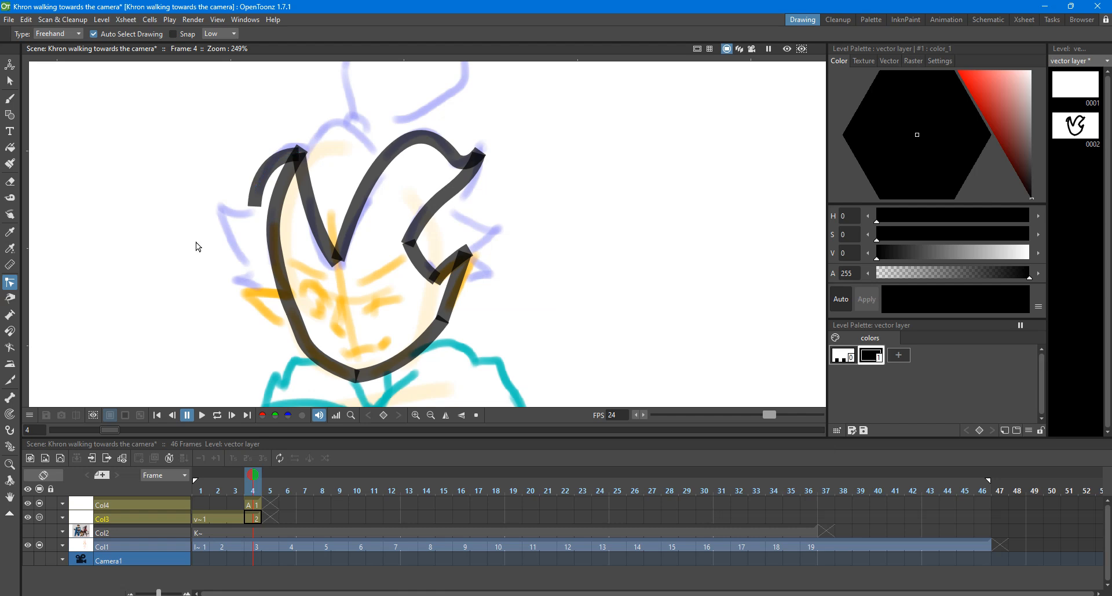
Step: Trace the left-hand hair spikes with connected Line strokes from the bowed stroke's end to the face outline, and bow the lowest stroke
{"action": "key", "text": "g"}
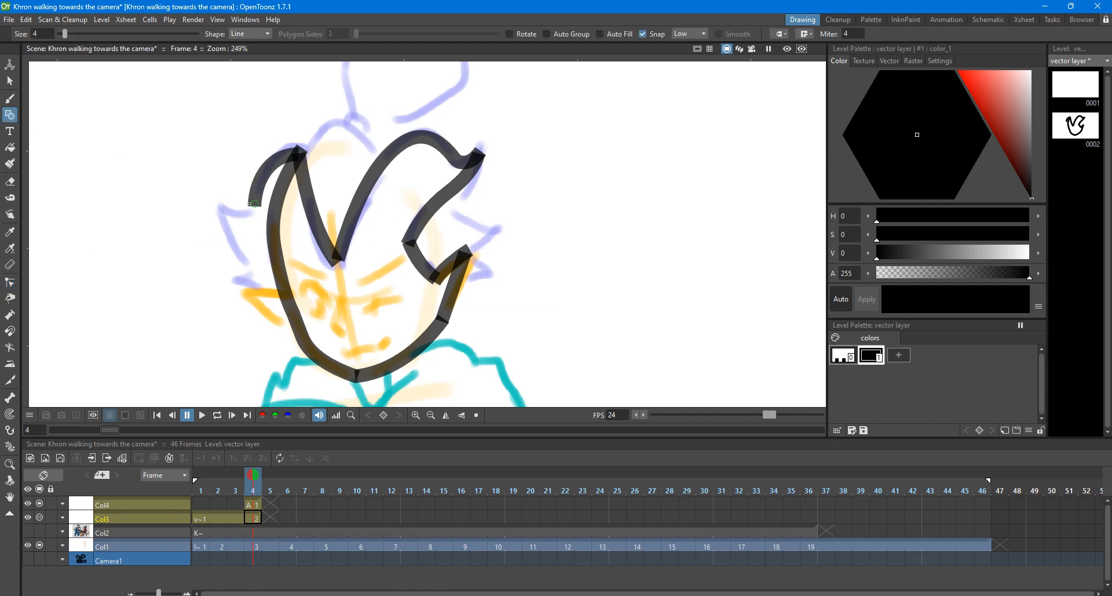
{"action": "mouse_move", "coordinate": [216, 202]}
{"action": "left_mouse_down"}
{"action": "mouse_move", "coordinate": [248, 272]}
{"action": "mouse_move", "coordinate": [225, 282]}
{"action": "mouse_move", "coordinate": [285, 297]}
{"action": "mouse_move", "coordinate": [259, 297]}
{"action": "left_mouse_up"}
{"action": "key", "text": "c"}
{"action": "left_click", "coordinate": [262, 294]}
{"action": "left_click", "coordinate": [236, 245]}
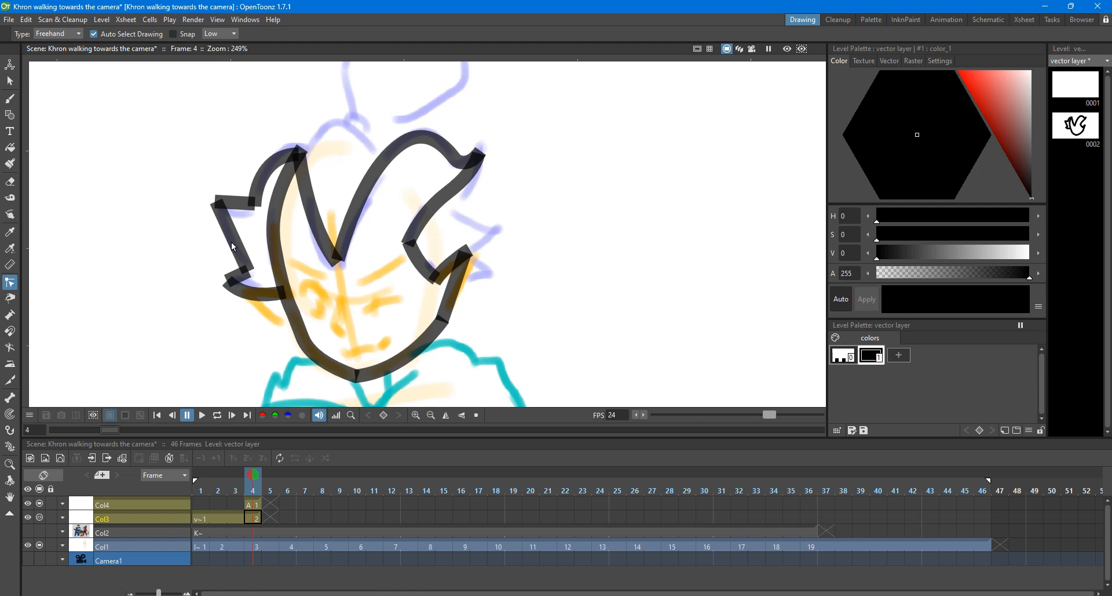
Step: Bow the outer and upper edge strokes of the left-hand hair spike to follow the sketch
{"action": "left_click", "coordinate": [234, 243]}
{"action": "left_click_drag", "start_coordinate": [233, 241], "coordinate": [241, 216]}
{"action": "left_click", "coordinate": [238, 205]}
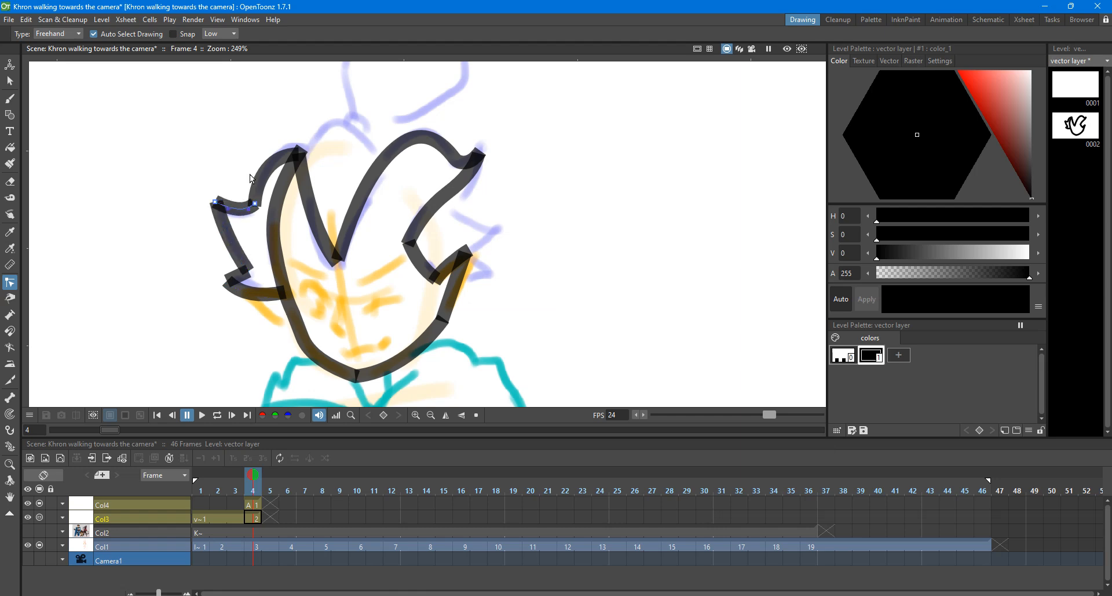
{"action": "left_click", "coordinate": [242, 282]}
{"action": "left_click", "coordinate": [169, 260]}
Step: Save the scene together with the edited vector level
{"action": "scroll", "coordinate": [194, 138], "scroll_direction": "up", "scroll_amount": 3}
{"action": "scroll", "coordinate": [253, 265], "scroll_direction": "down", "scroll_amount": 4}
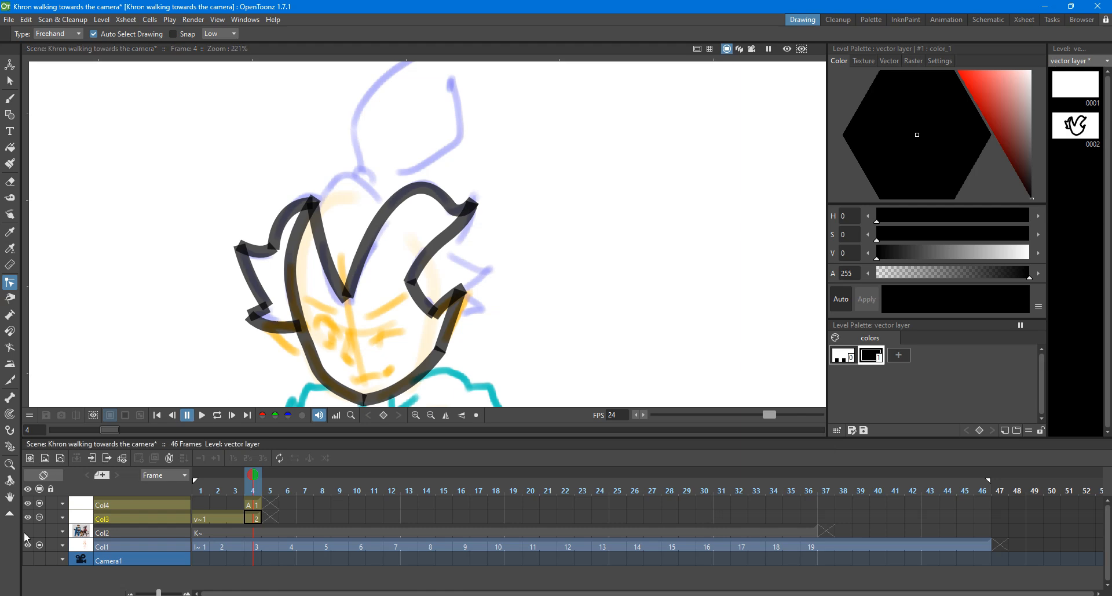
{"action": "scroll", "coordinate": [179, 247], "scroll_direction": "up", "scroll_amount": 2}
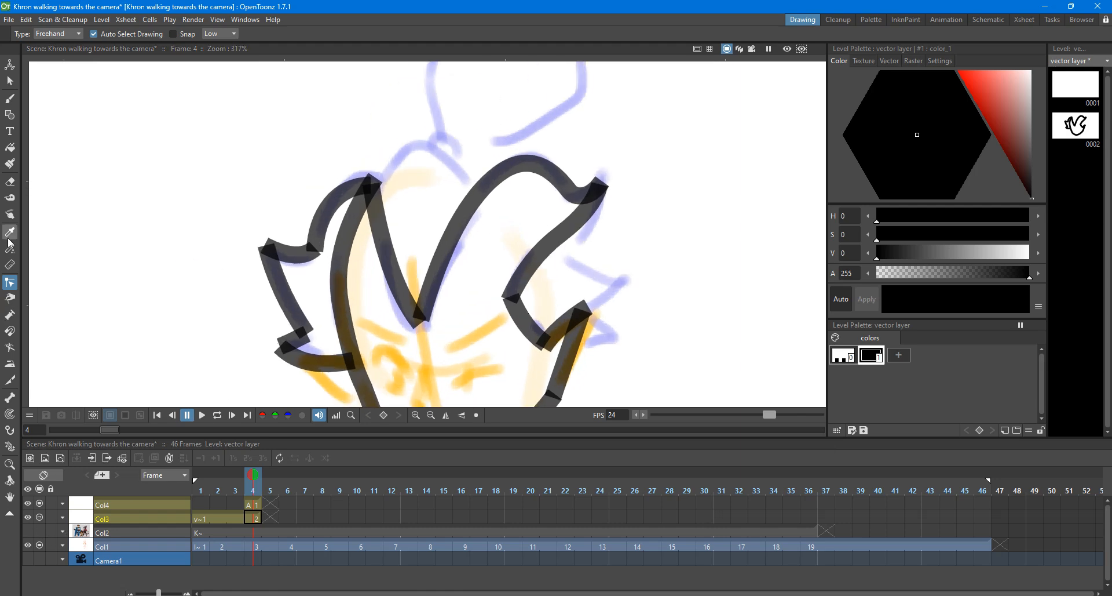
{"action": "key", "text": "ctrl+s"}
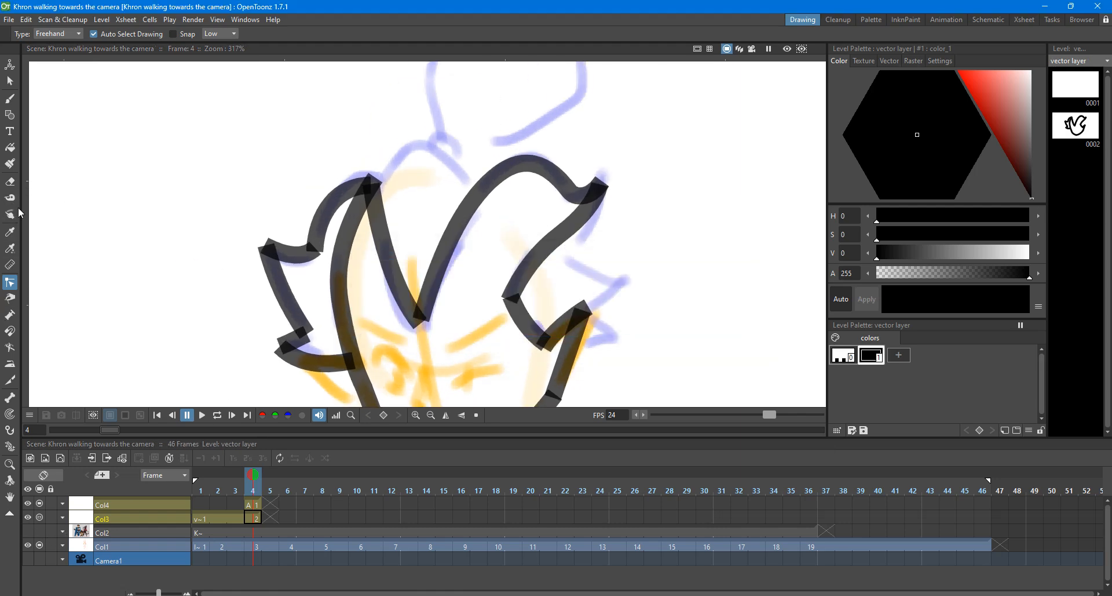
Step: Try to join the two overlapping stroke ends at the lower left-hand spike's tip with the Tape tool
{"action": "left_click", "coordinate": [12, 199]}
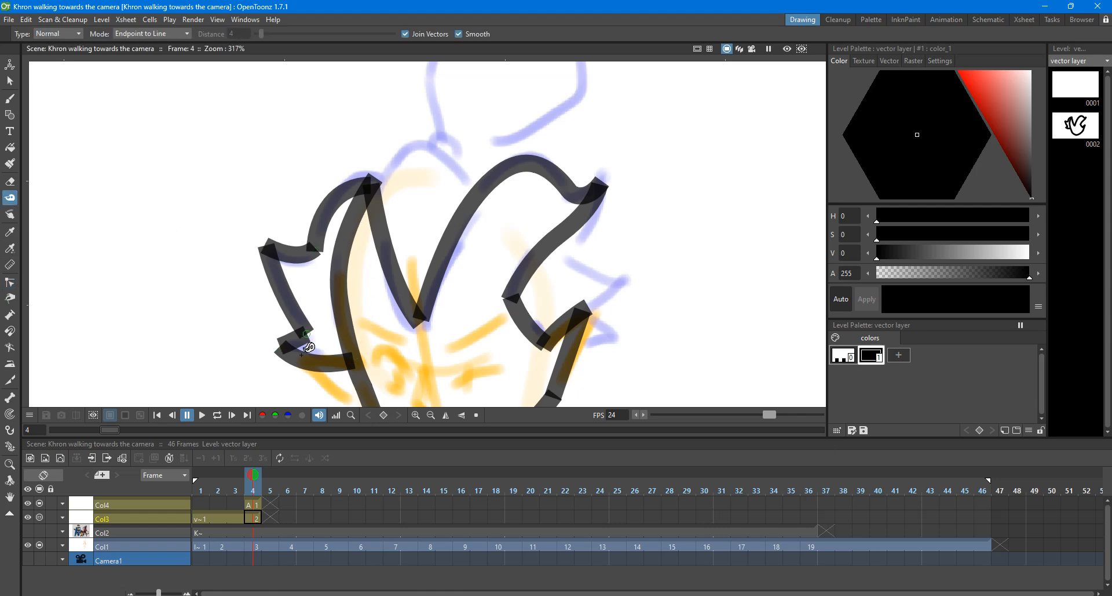
{"action": "scroll", "coordinate": [285, 343], "scroll_direction": "up", "scroll_amount": 6}
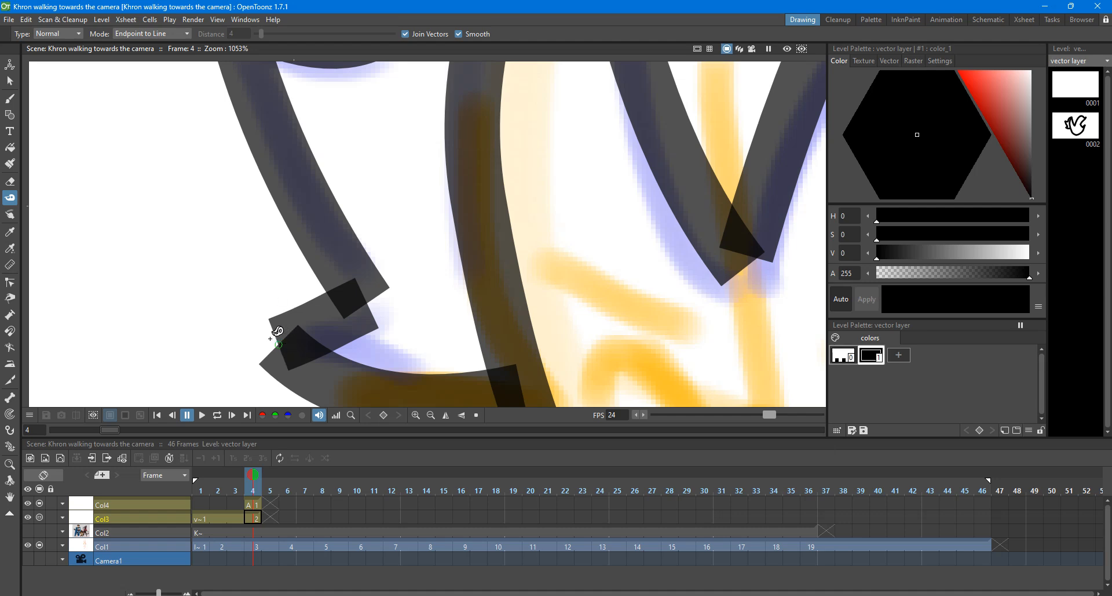
{"action": "left_click_drag", "start_coordinate": [270, 339], "coordinate": [195, 365]}
{"action": "left_click", "coordinate": [263, 363]}
{"action": "scroll", "coordinate": [261, 269], "scroll_direction": "down", "scroll_amount": 3}
Step: Pull the lowest spike stroke's outer end away from the short stroke above it to leave a gap
{"action": "key", "text": "c"}
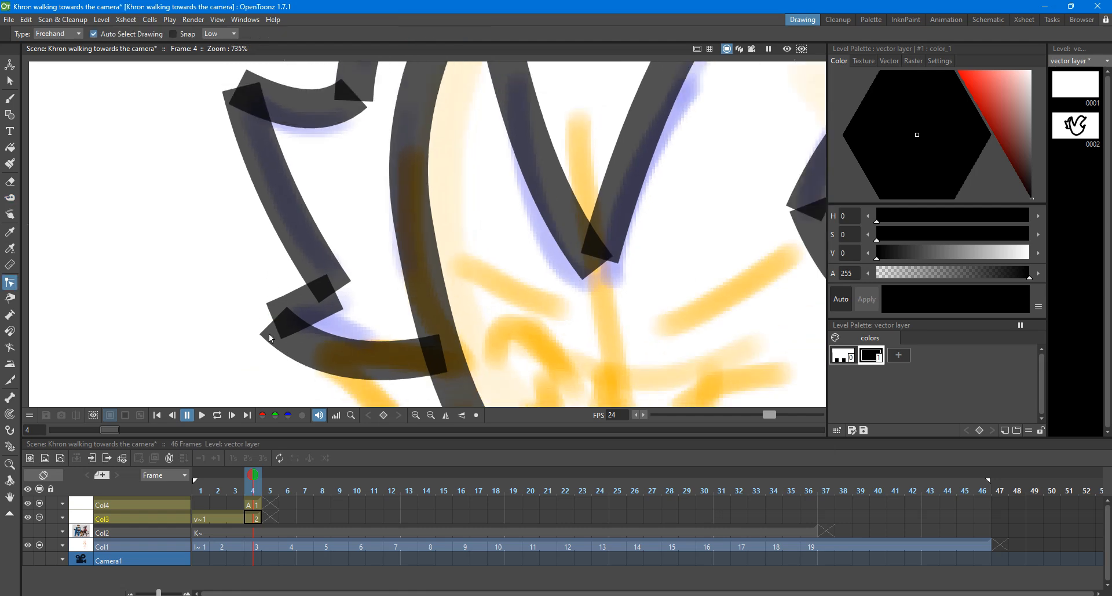
{"action": "left_click", "coordinate": [388, 365]}
{"action": "left_click_drag", "start_coordinate": [265, 320], "coordinate": [243, 382]}
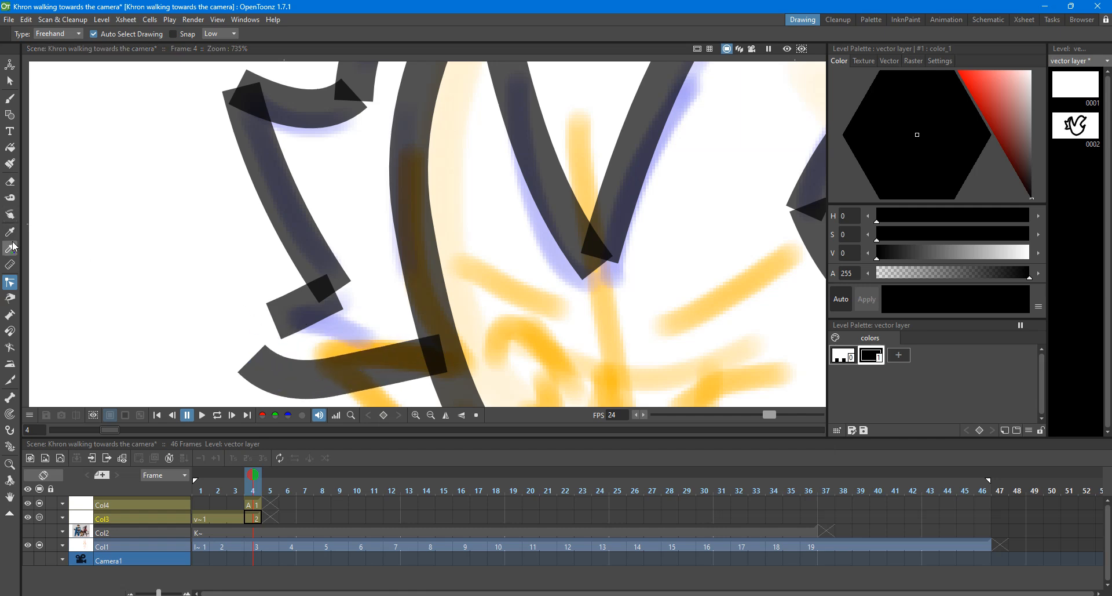
Step: Join the short spike stroke and the lowest stroke across the gap between their open ends with the Tape tool
{"action": "left_click", "coordinate": [10, 198]}
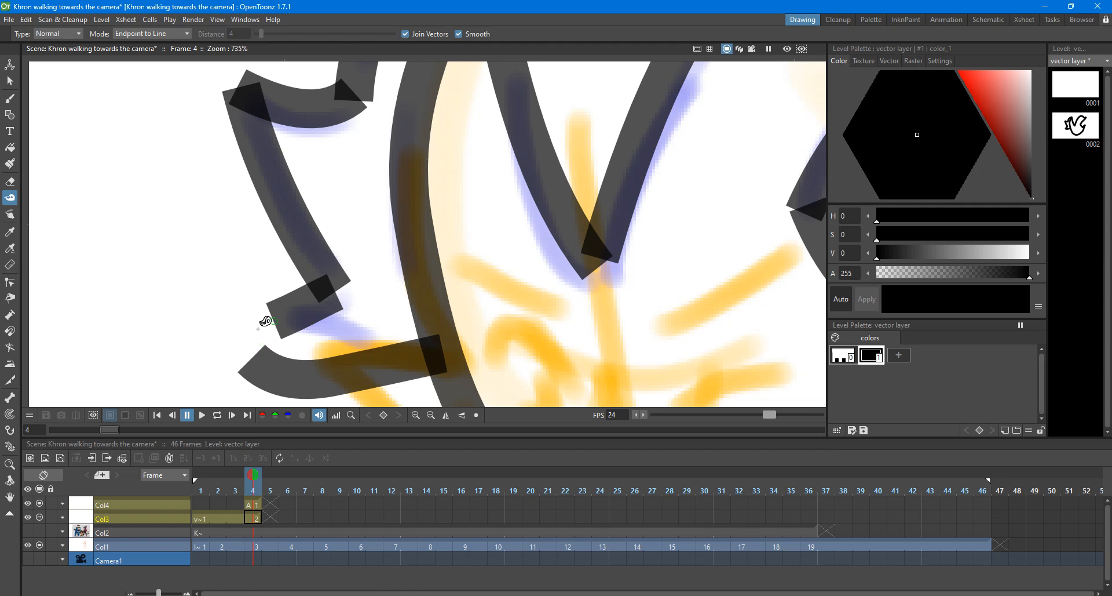
{"action": "left_click_drag", "start_coordinate": [266, 319], "coordinate": [238, 359]}
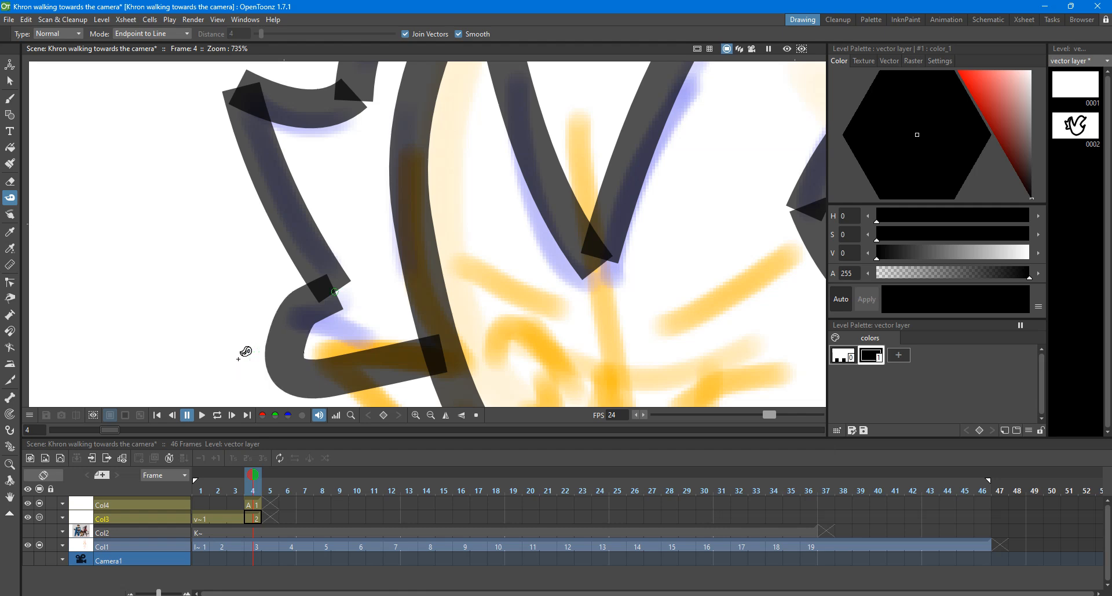
{"action": "key", "text": "ctrl+z"}
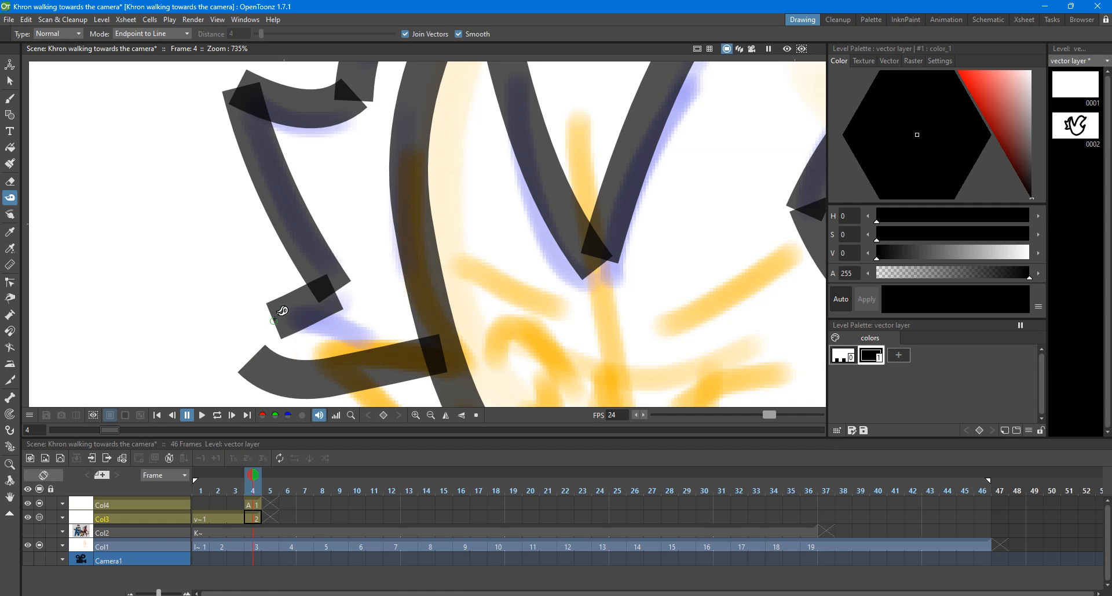
{"action": "left_click_drag", "start_coordinate": [268, 328], "coordinate": [249, 354]}
{"action": "mouse_move", "coordinate": [249, 353]}
{"action": "left_mouse_down"}
{"action": "mouse_move", "coordinate": [255, 255]}
{"action": "mouse_move", "coordinate": [179, 231]}
{"action": "mouse_move", "coordinate": [116, 278]}
{"action": "left_mouse_up"}
{"action": "left_click_drag", "start_coordinate": [271, 320], "coordinate": [228, 351]}
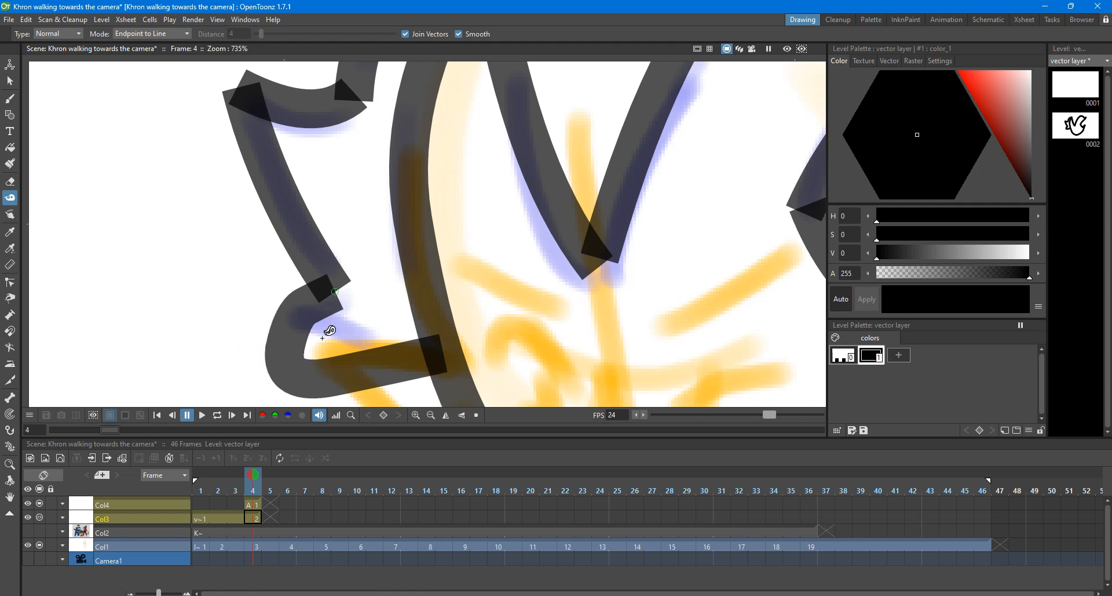
Step: Reshape the joined stroke's rounded bend into a sharp outward spike by moving its control point and curve handle
{"action": "key", "text": "c"}
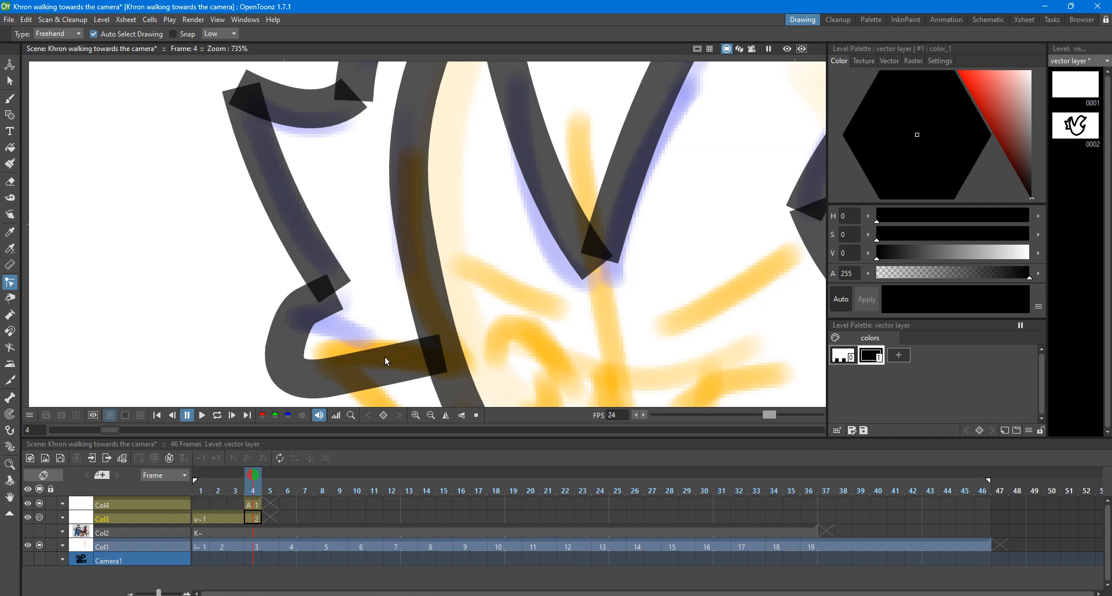
{"action": "scroll", "coordinate": [316, 319], "scroll_direction": "down", "scroll_amount": 5}
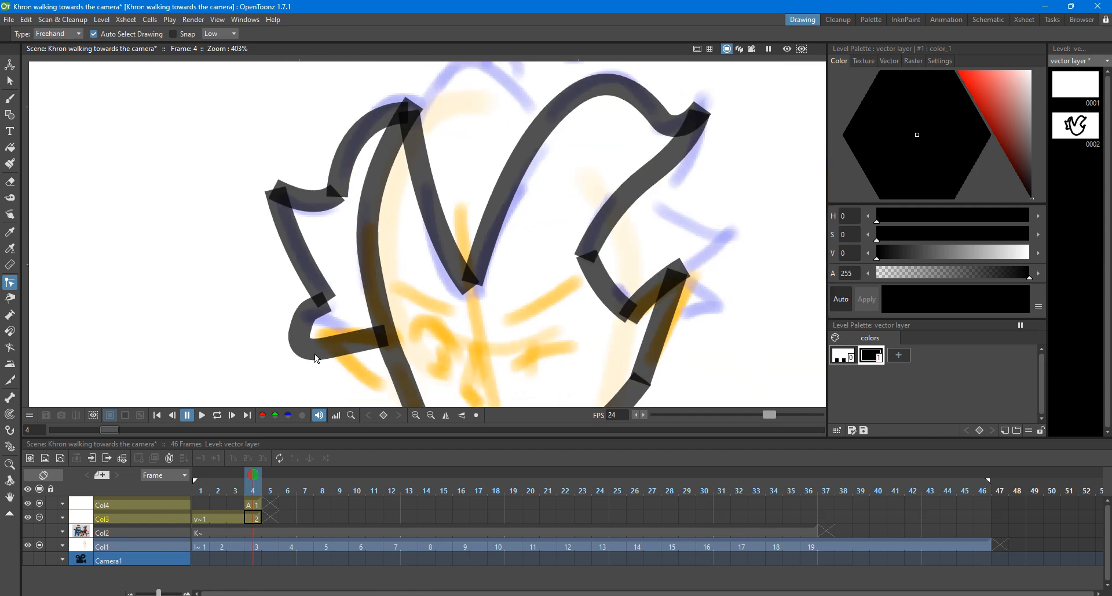
{"action": "left_click", "coordinate": [309, 347]}
{"action": "scroll", "coordinate": [291, 352], "scroll_direction": "up", "scroll_amount": 7}
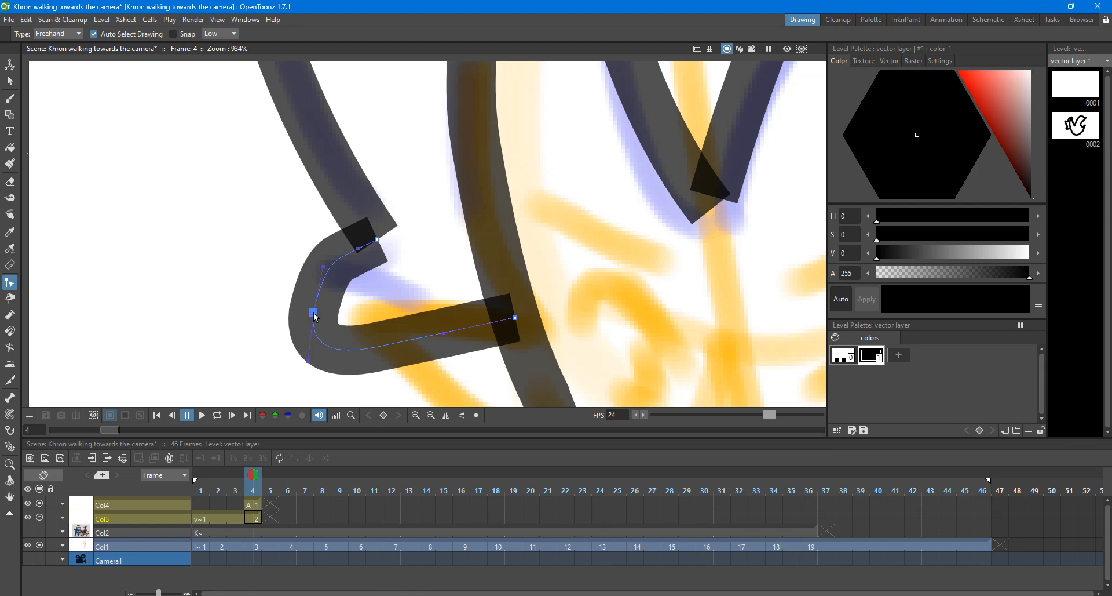
{"action": "mouse_move", "coordinate": [316, 318]}
{"action": "left_mouse_down"}
{"action": "mouse_move", "coordinate": [249, 252]}
{"action": "mouse_move", "coordinate": [250, 269]}
{"action": "mouse_move", "coordinate": [371, 325]}
{"action": "mouse_move", "coordinate": [333, 315]}
{"action": "left_mouse_up"}
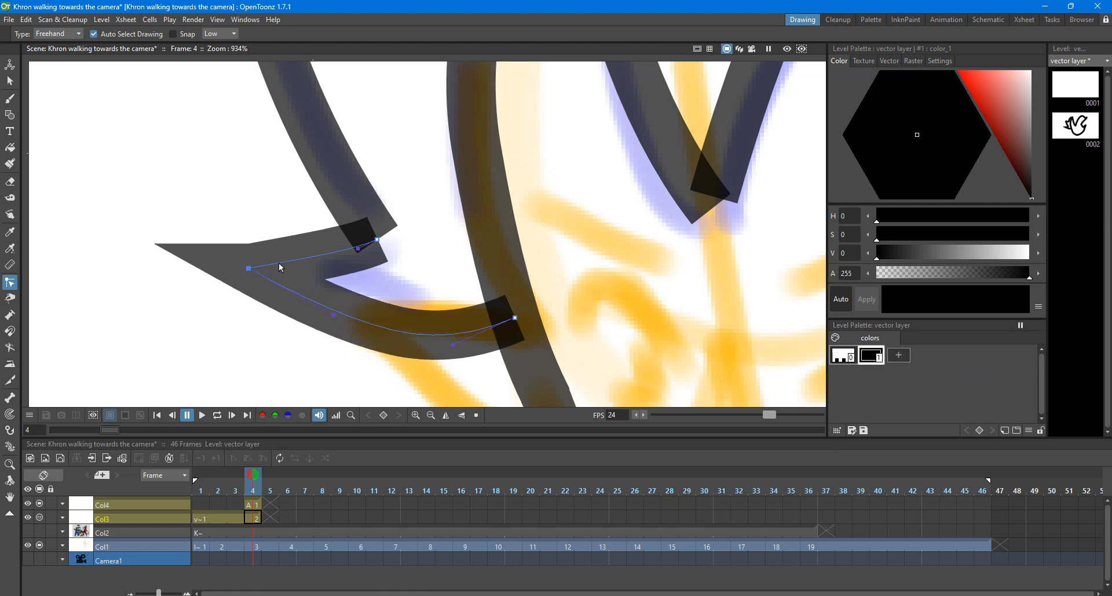
{"action": "left_click_drag", "start_coordinate": [249, 268], "coordinate": [251, 267]}
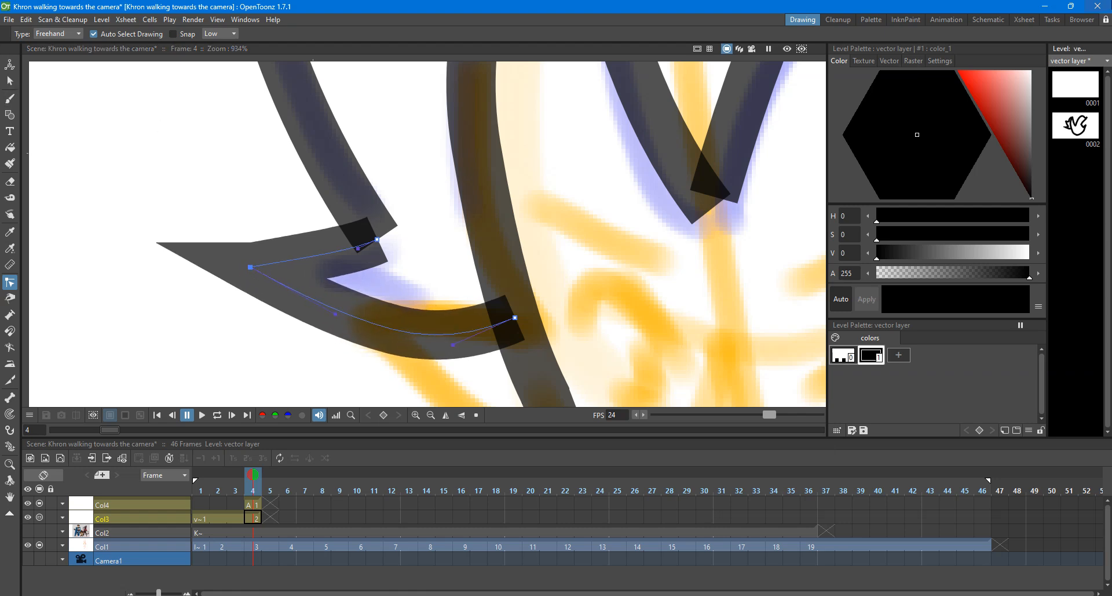
{"action": "left_click", "coordinate": [10, 198]}
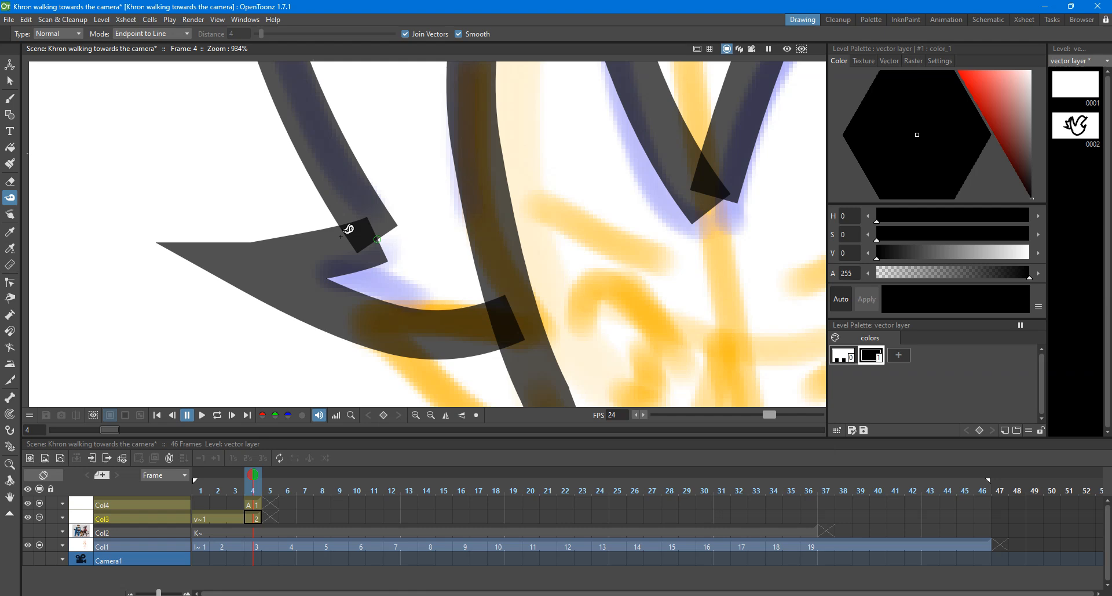
{"action": "left_click", "coordinate": [387, 260]}
{"action": "key", "text": "ctrl+z"}
Step: Pull the lower end of the upper spike's outer edge stroke up, away from the sharp spike's inner end
{"action": "key", "text": "c"}
{"action": "left_click", "coordinate": [376, 231]}
{"action": "scroll", "coordinate": [376, 232], "scroll_direction": "down", "scroll_amount": 4}
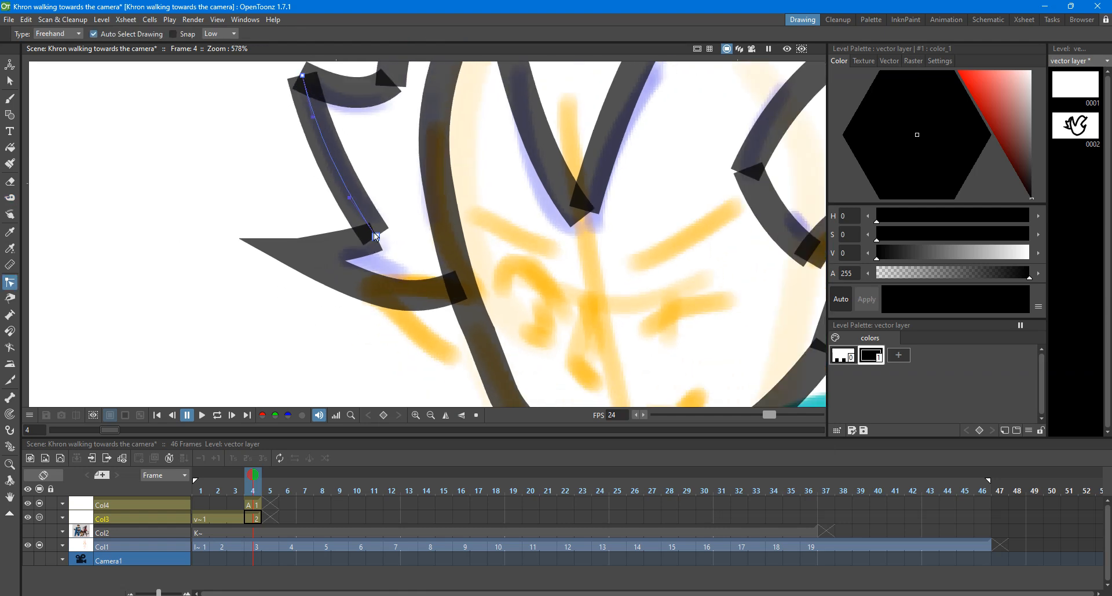
{"action": "scroll", "coordinate": [376, 232], "scroll_direction": "up", "scroll_amount": 3}
{"action": "left_click_drag", "start_coordinate": [378, 236], "coordinate": [355, 173]}
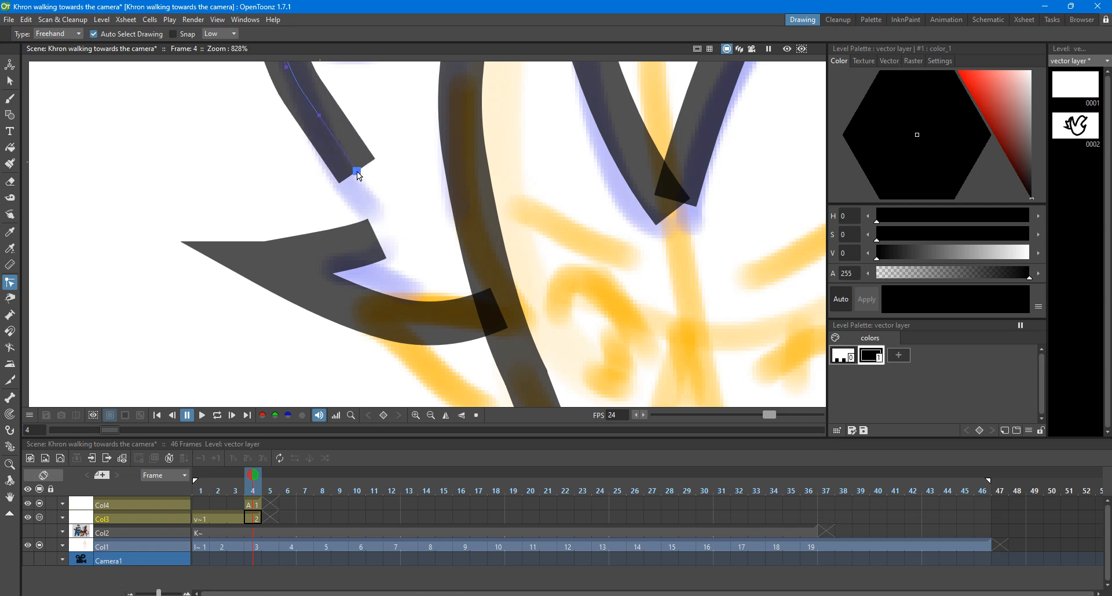
Step: Join the outer edge stroke's lower end to the sharp spike's inner end with the Tape tool
{"action": "left_click", "coordinate": [10, 197]}
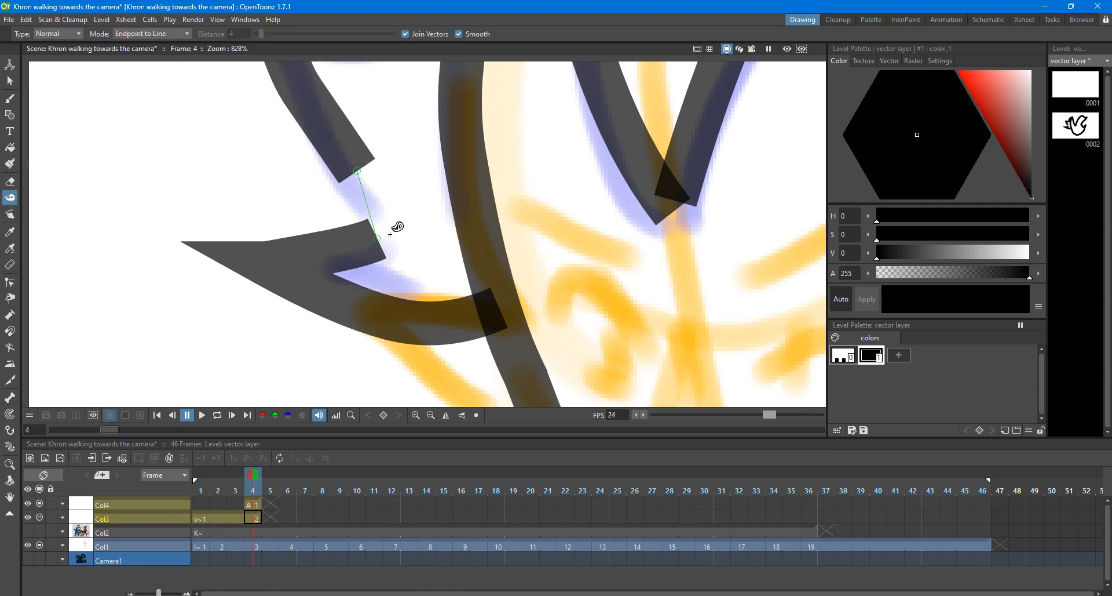
{"action": "scroll", "coordinate": [336, 200], "scroll_direction": "down", "scroll_amount": 3}
{"action": "scroll", "coordinate": [328, 207], "scroll_direction": "up", "scroll_amount": 1}
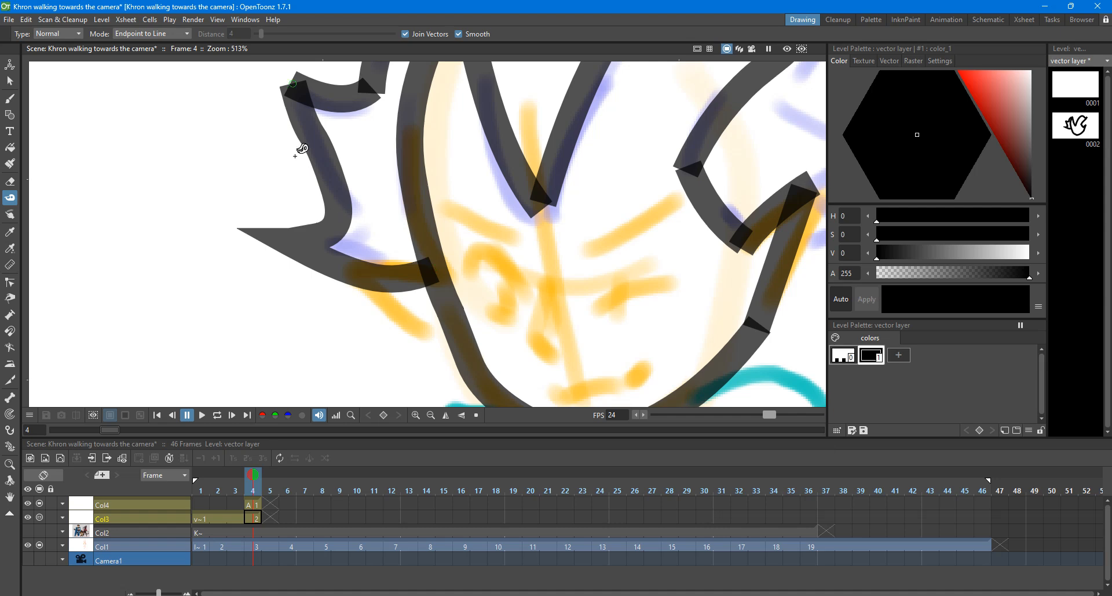
Step: Pull the joined spike stroke's upper end down and outward, away from the end of the upper edge stroke
{"action": "scroll", "coordinate": [298, 142], "scroll_direction": "down", "scroll_amount": 4}
{"action": "key", "text": "space"}
{"action": "mouse_move", "coordinate": [295, 123]}
{"action": "left_mouse_down"}
{"action": "mouse_move", "coordinate": [297, 196]}
{"action": "mouse_move", "coordinate": [273, 191]}
{"action": "left_mouse_up"}
{"action": "scroll", "coordinate": [298, 200], "scroll_direction": "up", "scroll_amount": 5}
{"action": "key", "text": "c"}
{"action": "left_click", "coordinate": [314, 220]}
{"action": "left_click", "coordinate": [297, 166]}
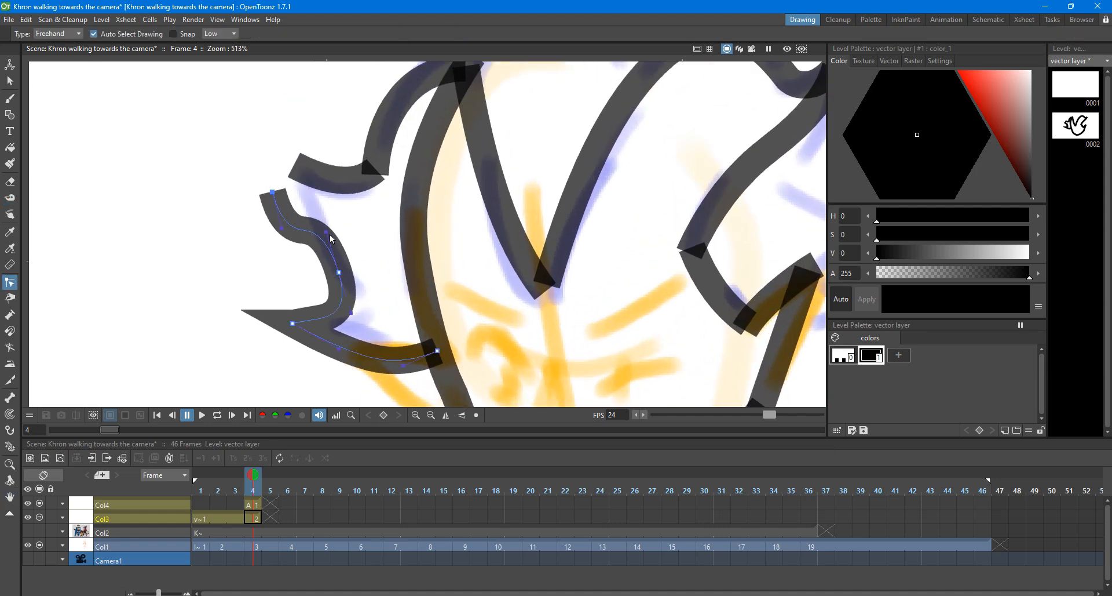
Step: Move the spike stroke's rounded-bend control point inward, and join the stroke's upper end to the upper edge stroke with the Tape tool
{"action": "left_click_drag", "start_coordinate": [340, 272], "coordinate": [376, 294]}
{"action": "left_click", "coordinate": [133, 247]}
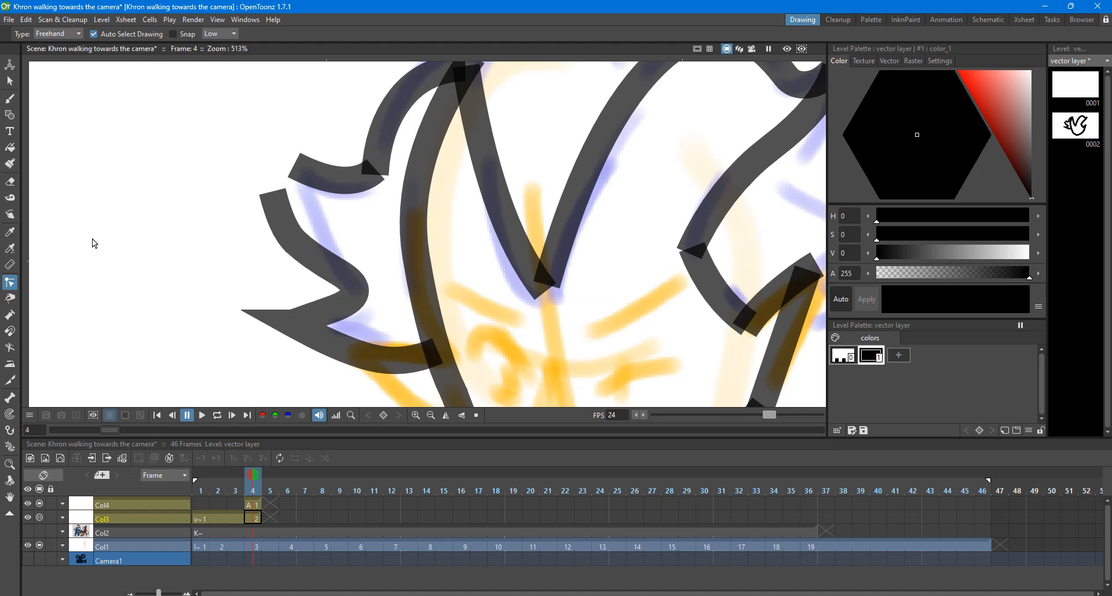
{"action": "key", "text": "t"}
{"action": "left_click_drag", "start_coordinate": [297, 165], "coordinate": [273, 191]}
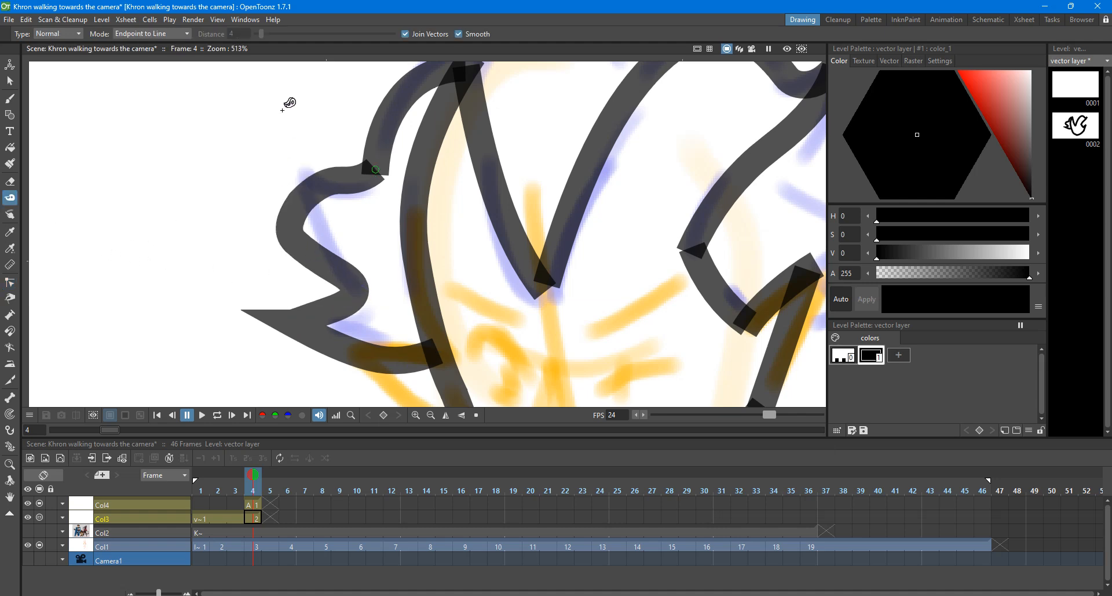
Step: Examine the newly joined outer stroke and select it to check how far it extends toward the top edge stroke
{"action": "scroll", "coordinate": [283, 108], "scroll_direction": "up", "scroll_amount": 3}
{"action": "key", "text": "v"}
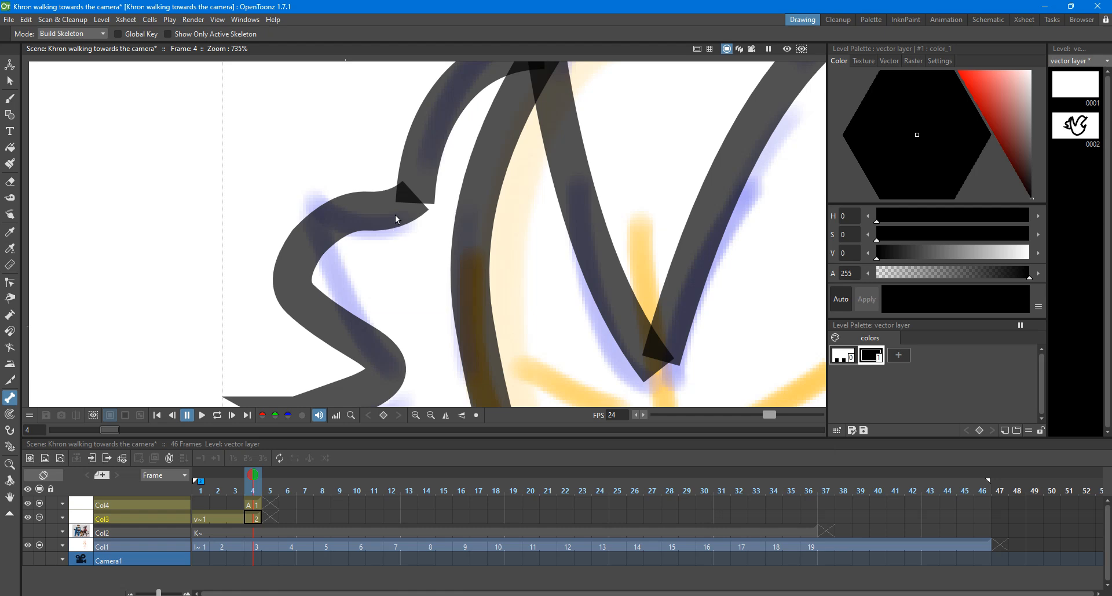
{"action": "scroll", "coordinate": [333, 213], "scroll_direction": "down", "scroll_amount": 2}
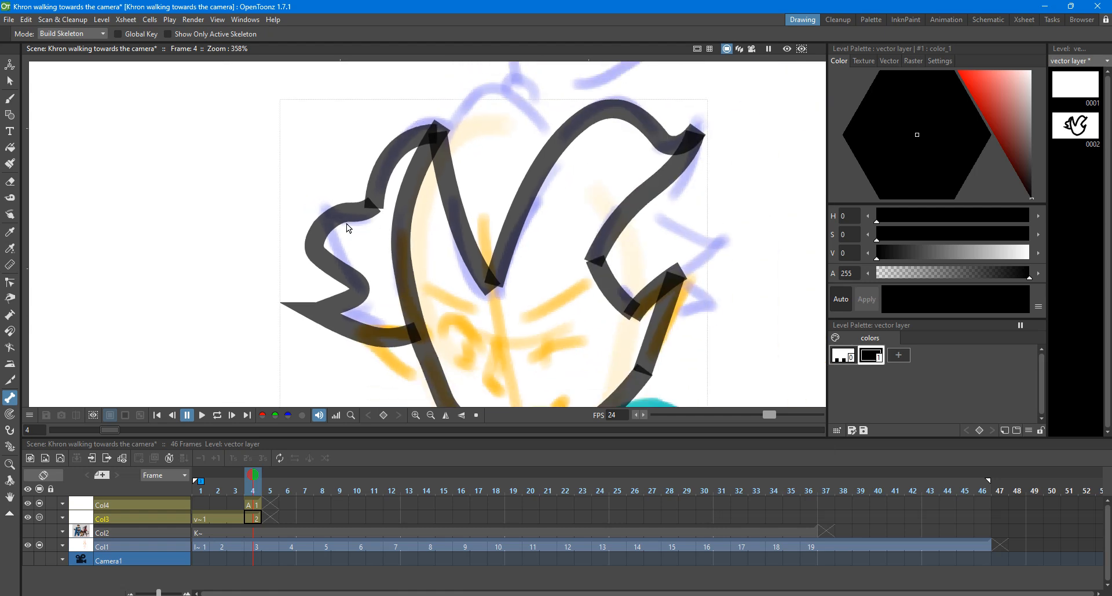
{"action": "scroll", "coordinate": [353, 231], "scroll_direction": "up", "scroll_amount": 2}
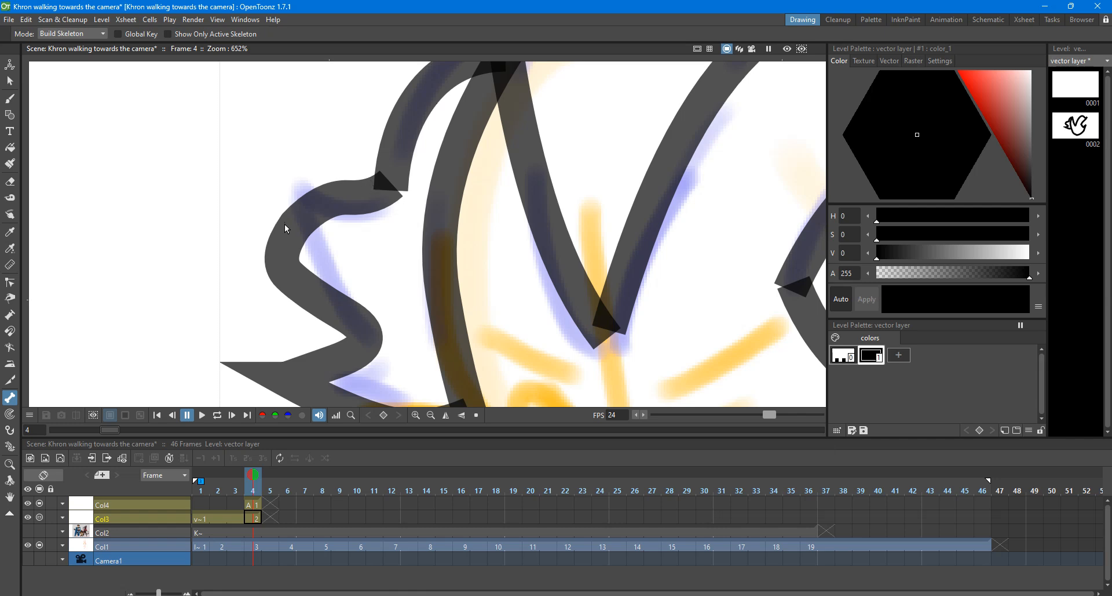
{"action": "scroll", "coordinate": [284, 224], "scroll_direction": "down", "scroll_amount": 3}
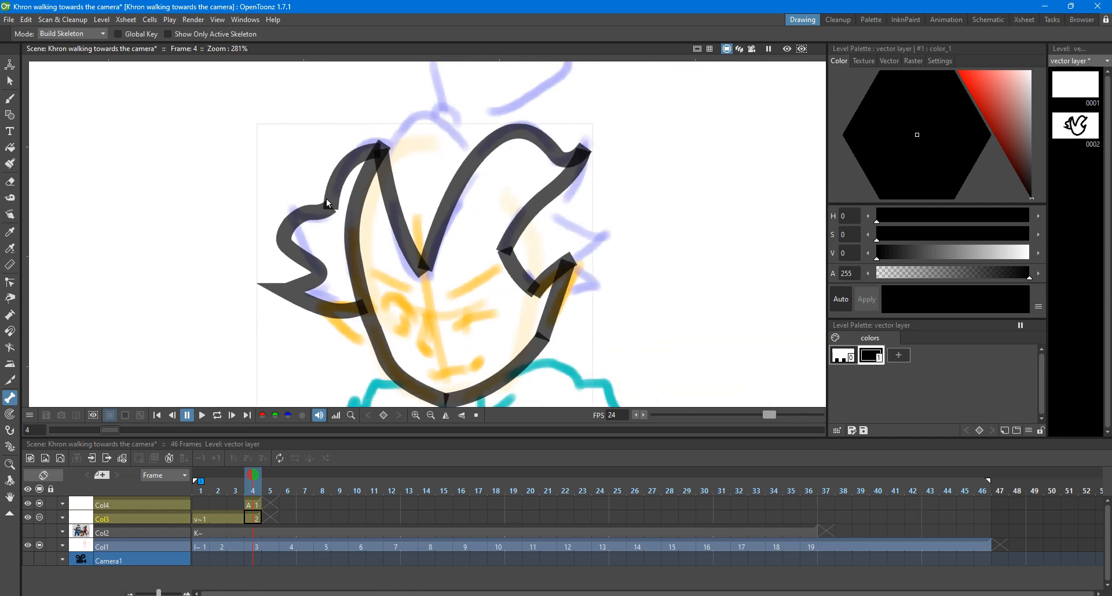
{"action": "scroll", "coordinate": [334, 183], "scroll_direction": "up", "scroll_amount": 2}
{"action": "key", "text": "c"}
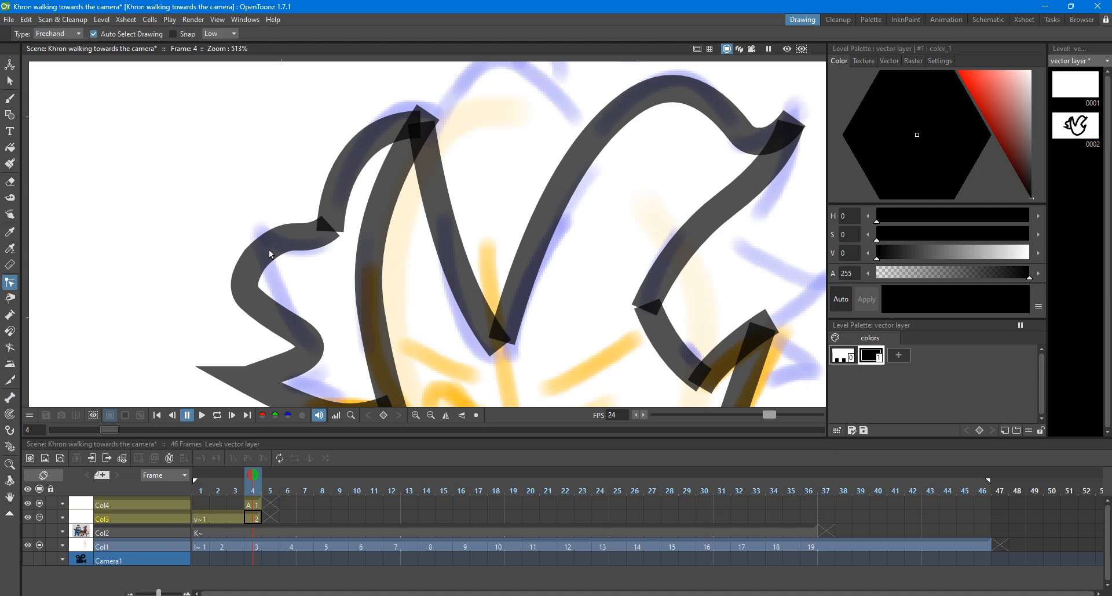
{"action": "key", "text": "s"}
{"action": "left_click", "coordinate": [267, 239]}
{"action": "left_click", "coordinate": [310, 237]}
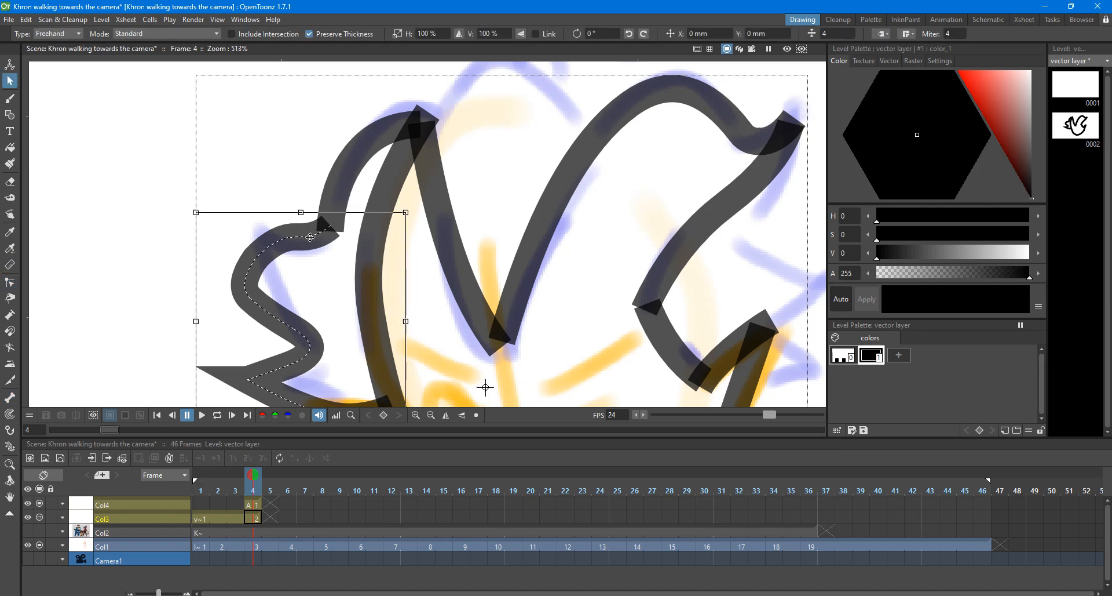
Step: Pull the joined outer stroke's upper end up and outward, away from the top edge stroke's lower end
{"action": "key", "text": "c"}
{"action": "mouse_move", "coordinate": [328, 225]}
{"action": "left_mouse_down"}
{"action": "mouse_move", "coordinate": [277, 233]}
{"action": "mouse_move", "coordinate": [295, 195]}
{"action": "left_mouse_up"}
{"action": "left_click", "coordinate": [330, 202]}
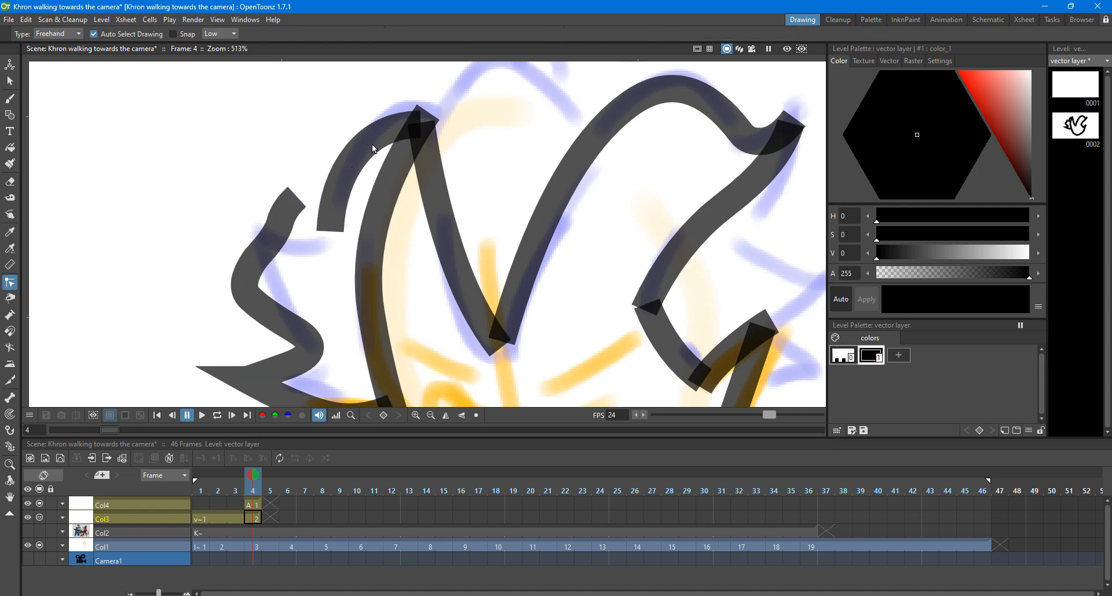
Step: Pull the top edge stroke's lower end up and outward, above the open end of the joined outer stroke
{"action": "scroll", "coordinate": [392, 130], "scroll_direction": "down", "scroll_amount": 3}
{"action": "scroll", "coordinate": [388, 145], "scroll_direction": "up", "scroll_amount": 2}
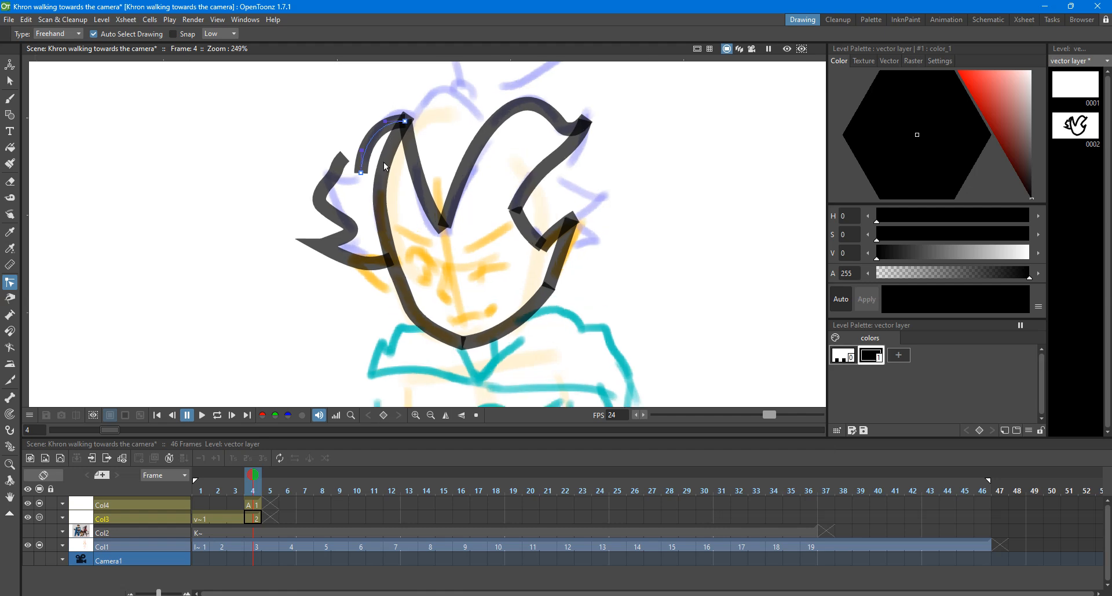
{"action": "mouse_move", "coordinate": [343, 177]}
{"action": "left_mouse_down"}
{"action": "mouse_move", "coordinate": [336, 99]}
{"action": "mouse_move", "coordinate": [336, 127]}
{"action": "left_mouse_up"}
{"action": "scroll", "coordinate": [328, 108], "scroll_direction": "up", "scroll_amount": 2}
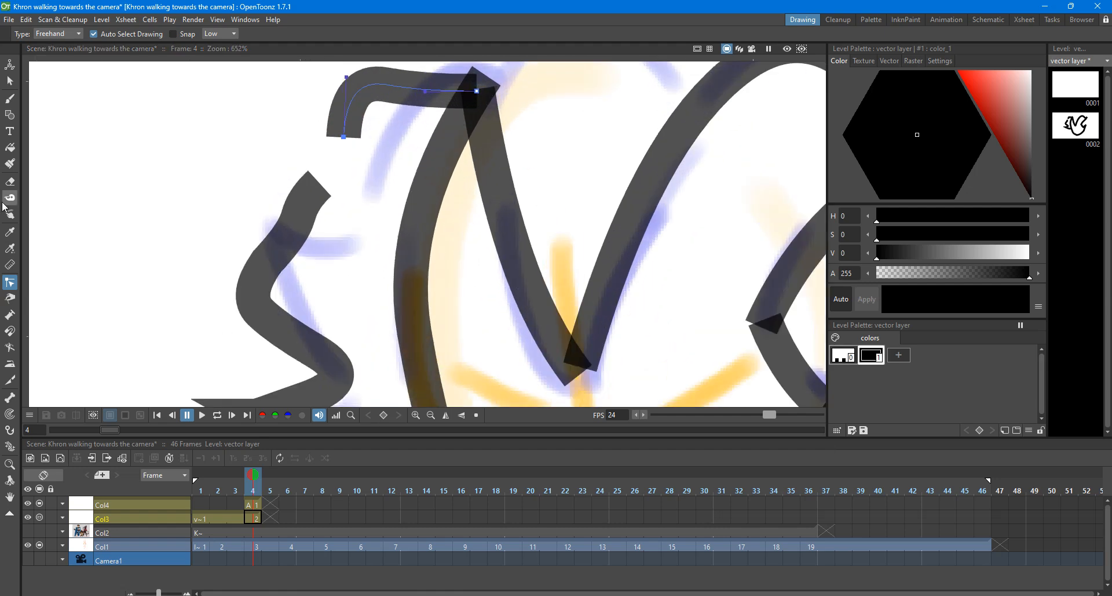
Step: Join the top edge stroke's lower end to the outer stroke's upper end with the Tape tool
{"action": "key", "text": "t"}
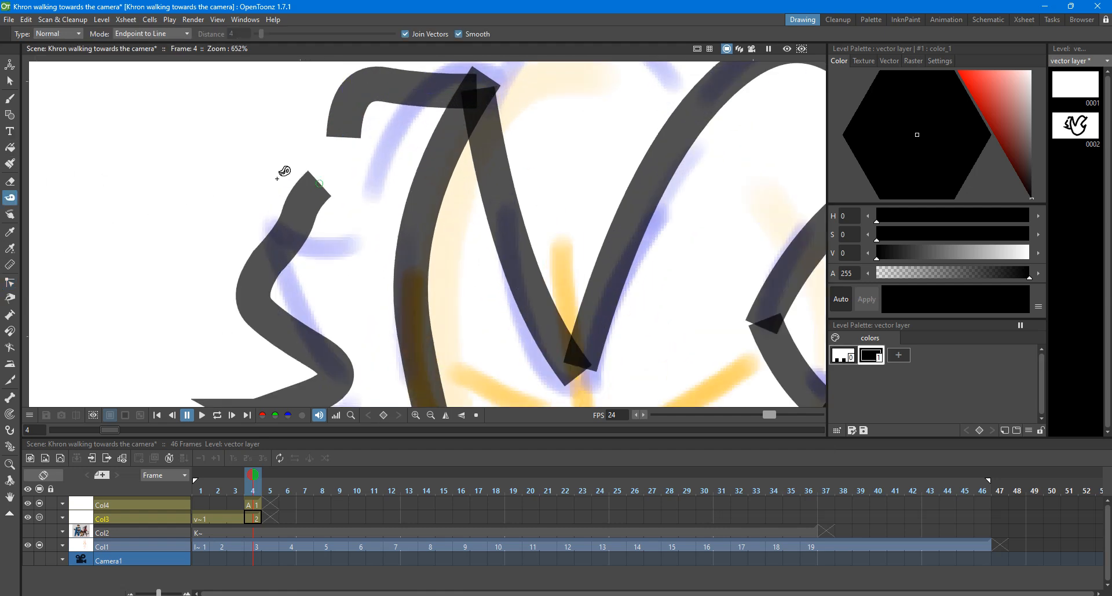
{"action": "mouse_move", "coordinate": [344, 138]}
{"action": "left_mouse_down"}
{"action": "mouse_move", "coordinate": [328, 196]}
{"action": "mouse_move", "coordinate": [319, 186]}
{"action": "left_mouse_up"}
{"action": "key", "text": "k"}
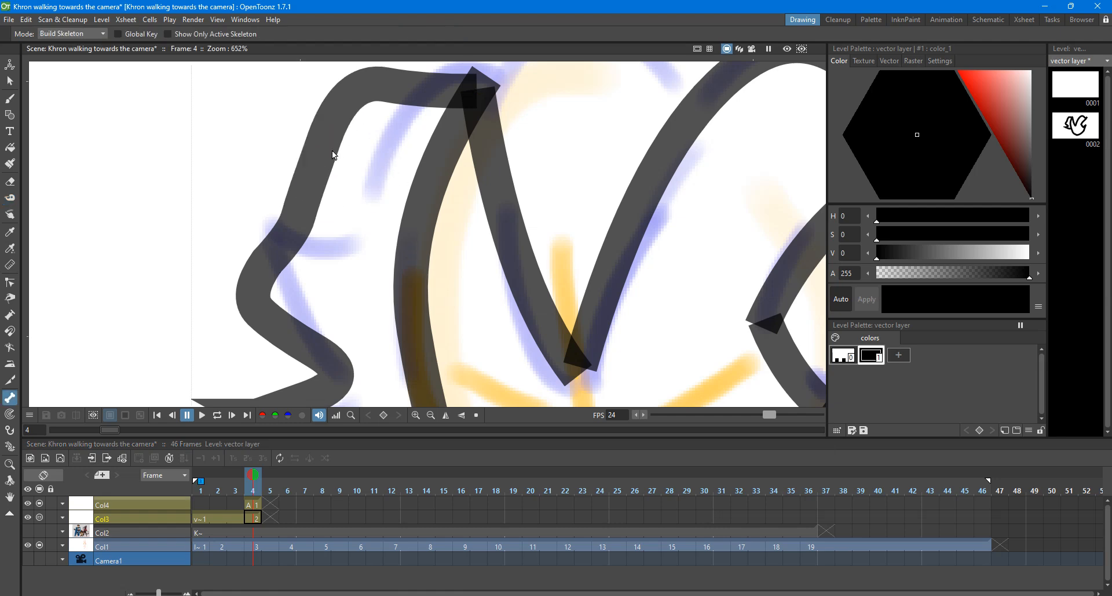
{"action": "scroll", "coordinate": [328, 148], "scroll_direction": "down", "scroll_amount": 3}
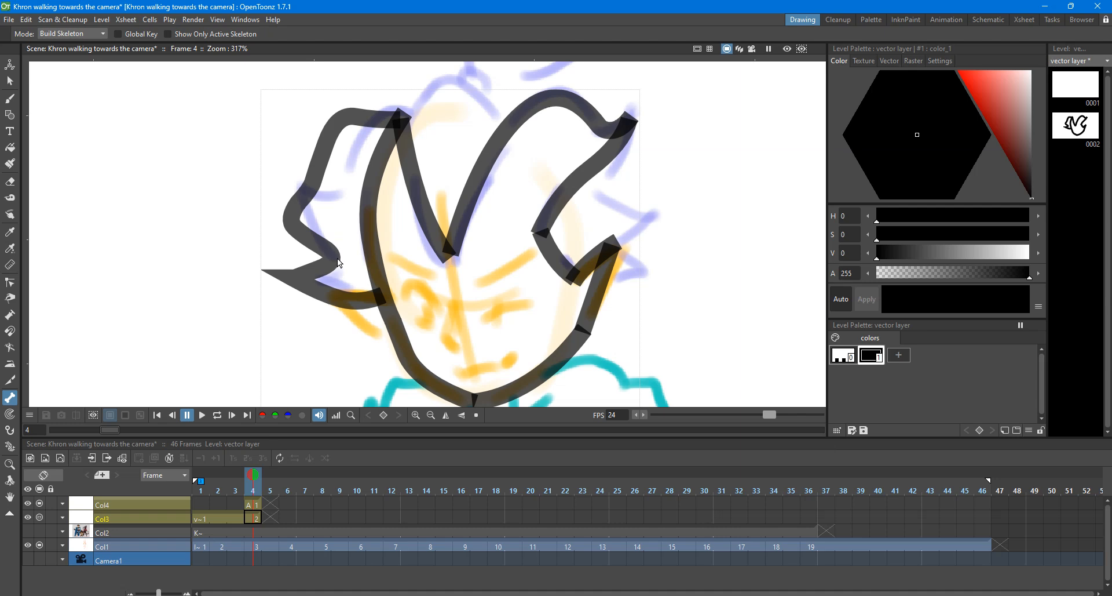
{"action": "scroll", "coordinate": [340, 263], "scroll_direction": "down", "scroll_amount": 2}
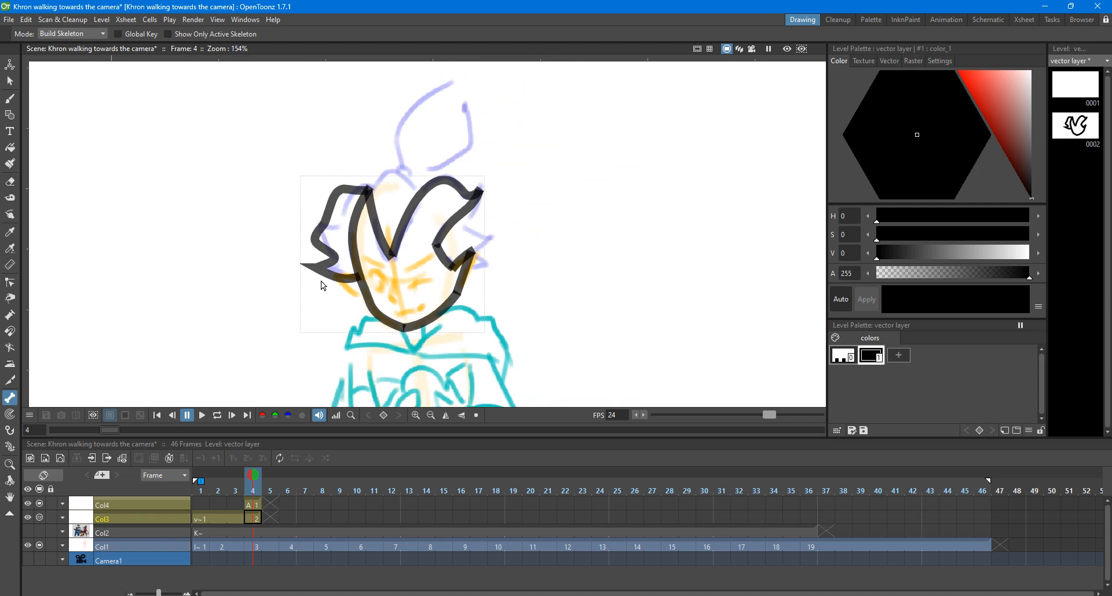
Step: Select the joined outer stroke and move the control point at its outer bend toward the sketch's upper spike
{"action": "key", "text": "c"}
{"action": "scroll", "coordinate": [293, 264], "scroll_direction": "up", "scroll_amount": 2}
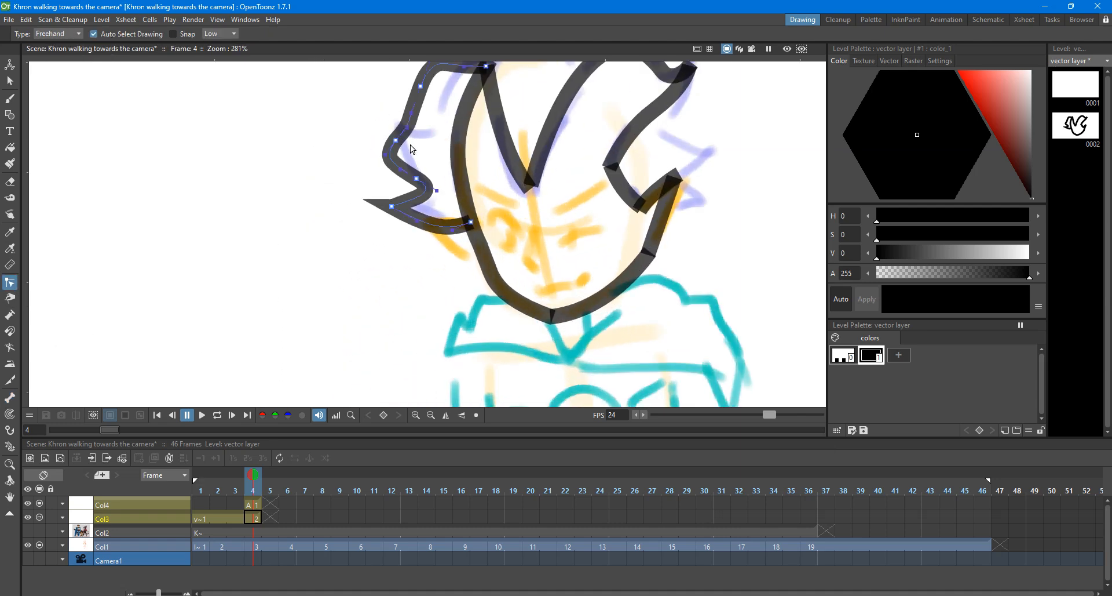
{"action": "scroll", "coordinate": [313, 243], "scroll_direction": "up", "scroll_amount": 2}
{"action": "left_click", "coordinate": [366, 169]}
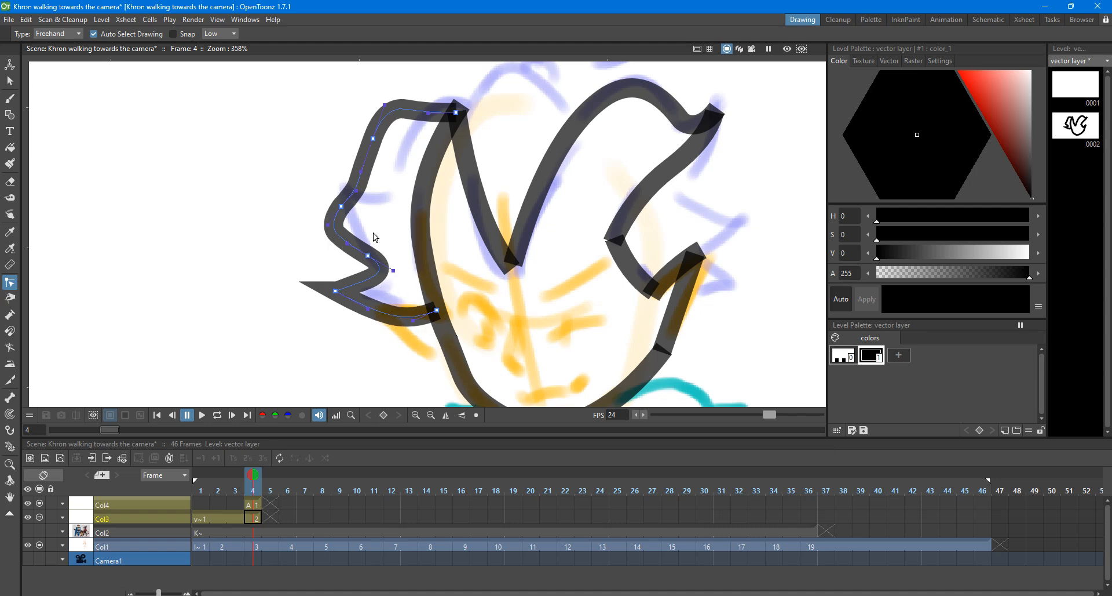
{"action": "mouse_move", "coordinate": [341, 206]}
{"action": "left_mouse_down"}
{"action": "mouse_move", "coordinate": [369, 185]}
{"action": "mouse_move", "coordinate": [349, 196]}
{"action": "left_mouse_up"}
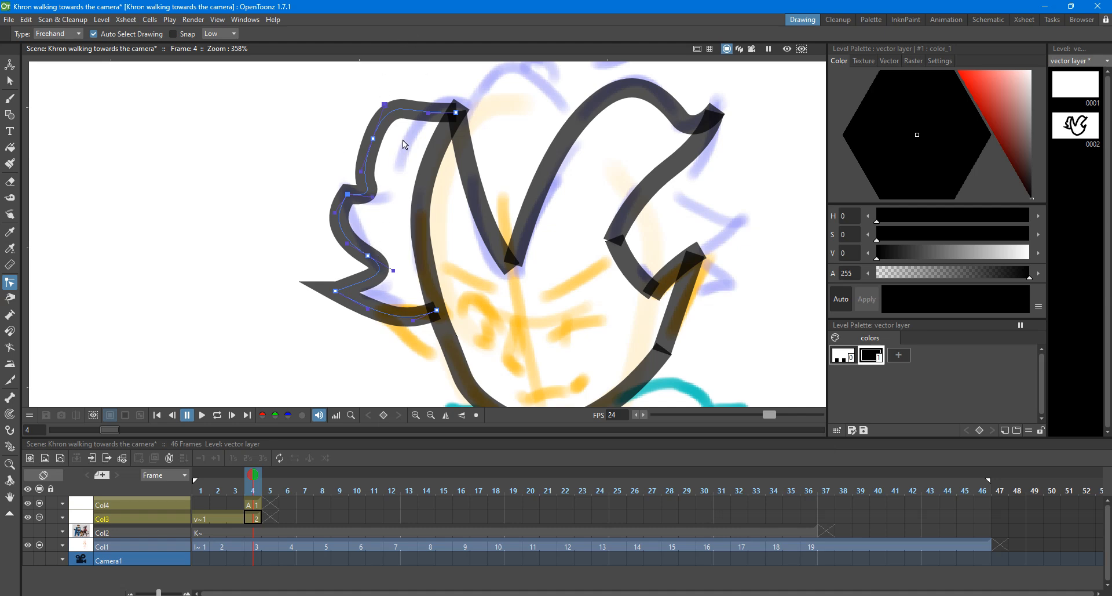
Step: Convert the outer stroke's upper-spike and inner-notch control points to straight corners and toggle the handles of the point above them
{"action": "left_click", "coordinate": [368, 255], "text": "ctrl"}
{"action": "left_click", "coordinate": [349, 195], "text": "ctrl"}
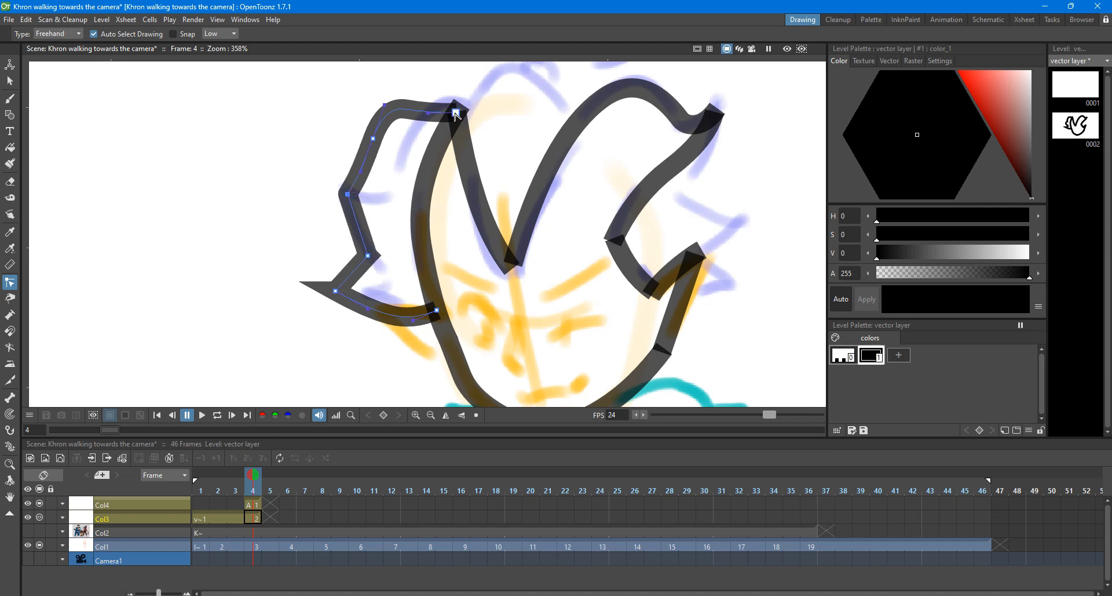
{"action": "left_click", "coordinate": [374, 139], "text": "ctrl"}
Step: Move the outer stroke's upper and inner-notch control points inward onto the sketch, and bend the adjoining segments to follow its curves
{"action": "left_click_drag", "start_coordinate": [374, 140], "coordinate": [408, 145]}
{"action": "left_click_drag", "start_coordinate": [368, 255], "coordinate": [385, 280]}
{"action": "left_click_drag", "start_coordinate": [380, 172], "coordinate": [356, 184]}
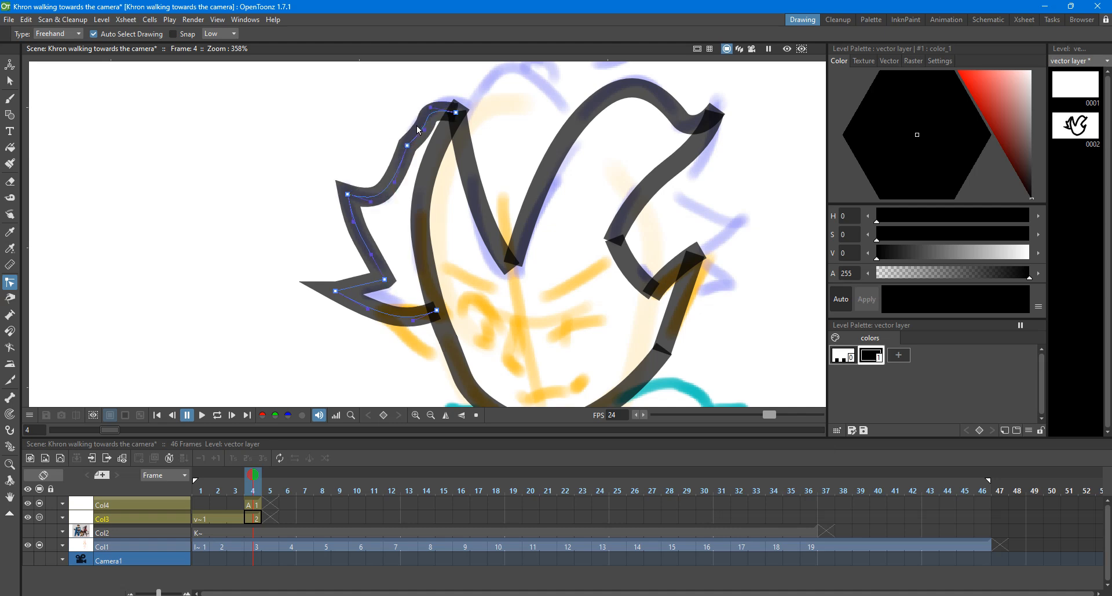
{"action": "left_click_drag", "start_coordinate": [432, 112], "coordinate": [434, 96]}
{"action": "left_click", "coordinate": [371, 119]}
{"action": "scroll", "coordinate": [402, 164], "scroll_direction": "down", "scroll_amount": 5}
{"action": "scroll", "coordinate": [448, 207], "scroll_direction": "up", "scroll_amount": 2}
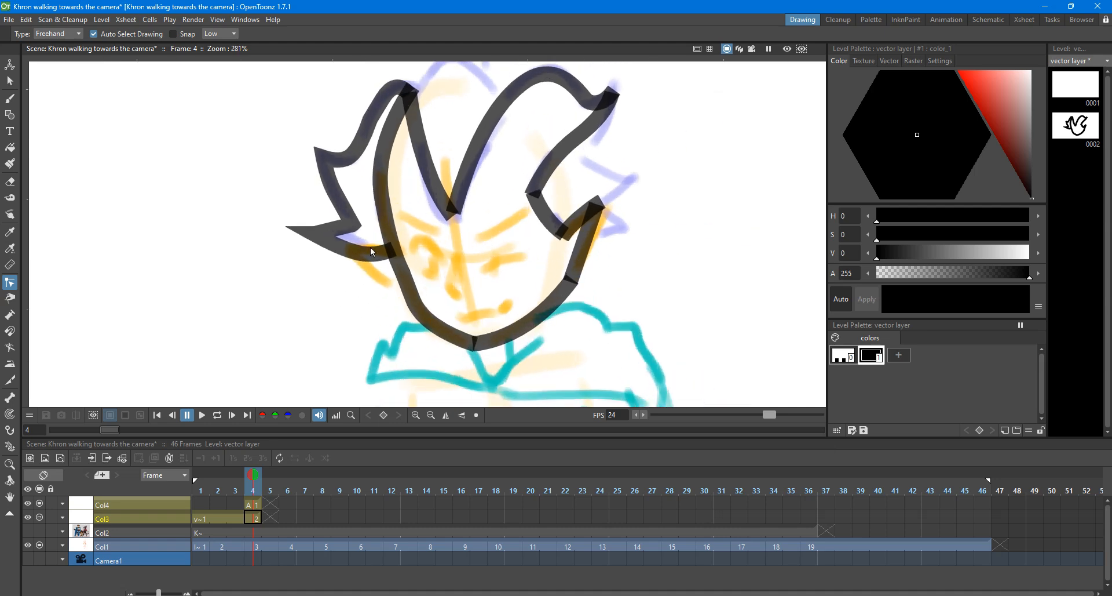
Step: Refine the lower spike by adjusting the curve between its tip and the inner notch
{"action": "left_click", "coordinate": [339, 223]}
{"action": "scroll", "coordinate": [340, 229], "scroll_direction": "up", "scroll_amount": 3}
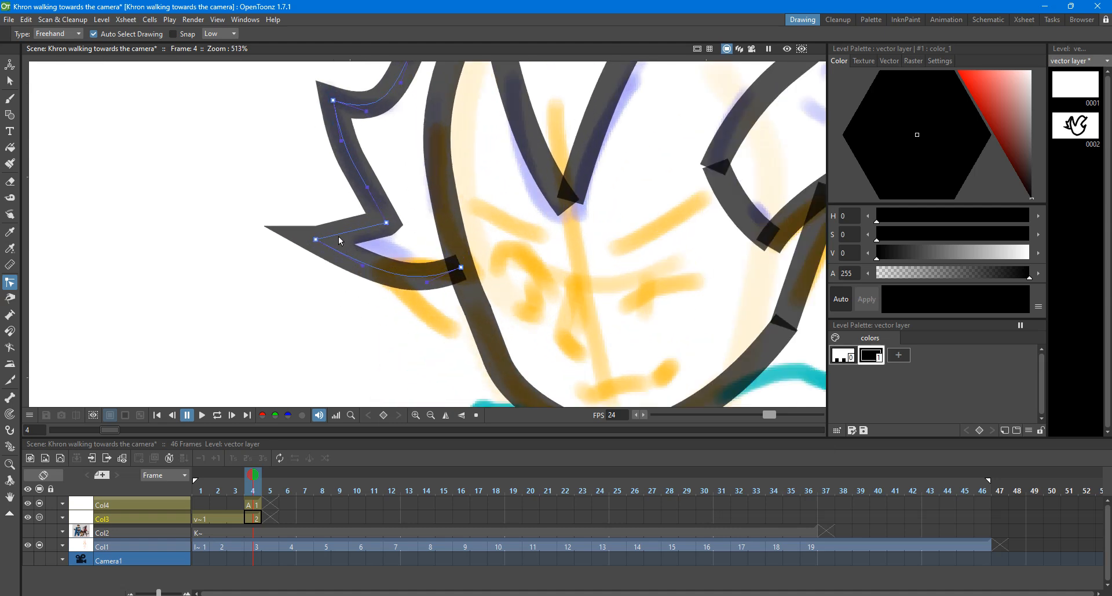
{"action": "left_click", "coordinate": [304, 152]}
{"action": "scroll", "coordinate": [236, 173], "scroll_direction": "down", "scroll_amount": 6}
{"action": "scroll", "coordinate": [408, 278], "scroll_direction": "up", "scroll_amount": 6}
{"action": "left_click", "coordinate": [306, 230]}
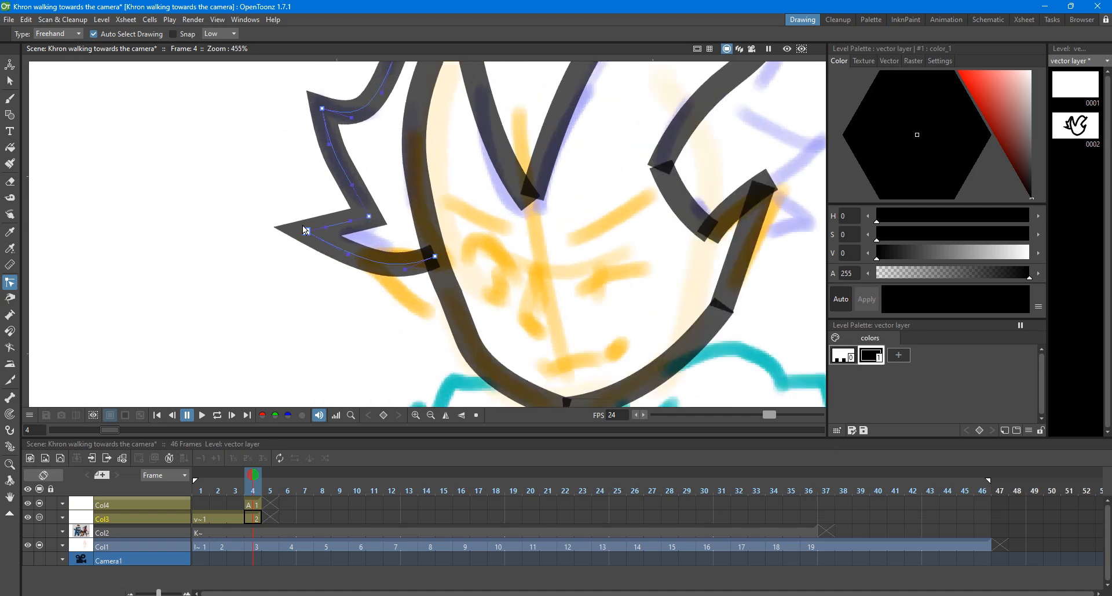
{"action": "key", "text": "Delete"}
{"action": "left_click_drag", "start_coordinate": [327, 226], "coordinate": [332, 227]}
{"action": "scroll", "coordinate": [272, 250], "scroll_direction": "down", "scroll_amount": 4}
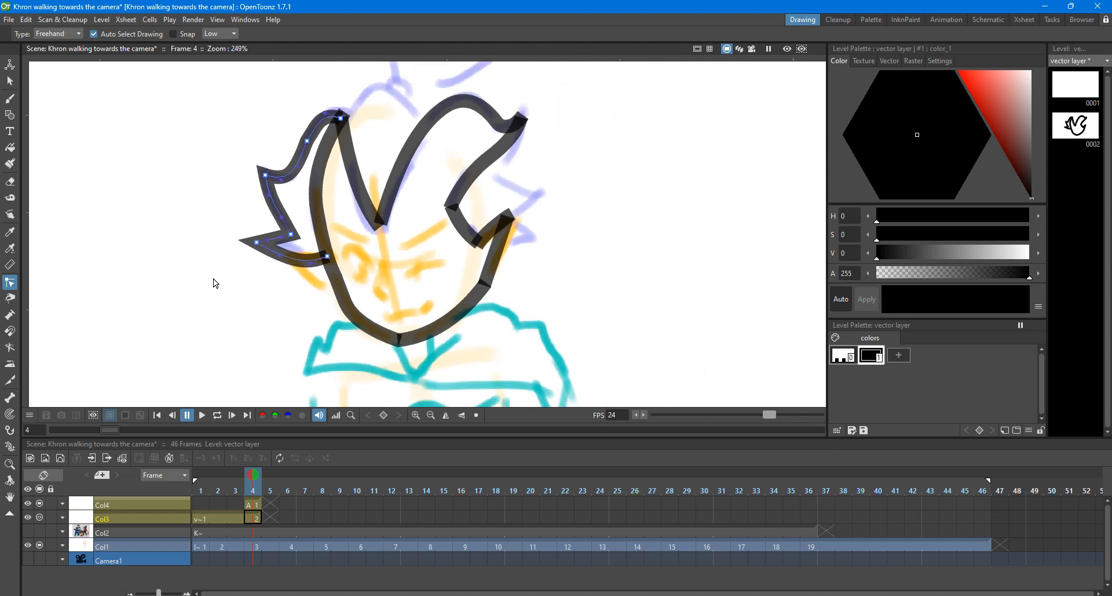
Step: Examine the reshaped spiked stroke and its control points against the sketch
{"action": "scroll", "coordinate": [213, 281], "scroll_direction": "up", "scroll_amount": 5}
{"action": "left_click", "coordinate": [298, 210]}
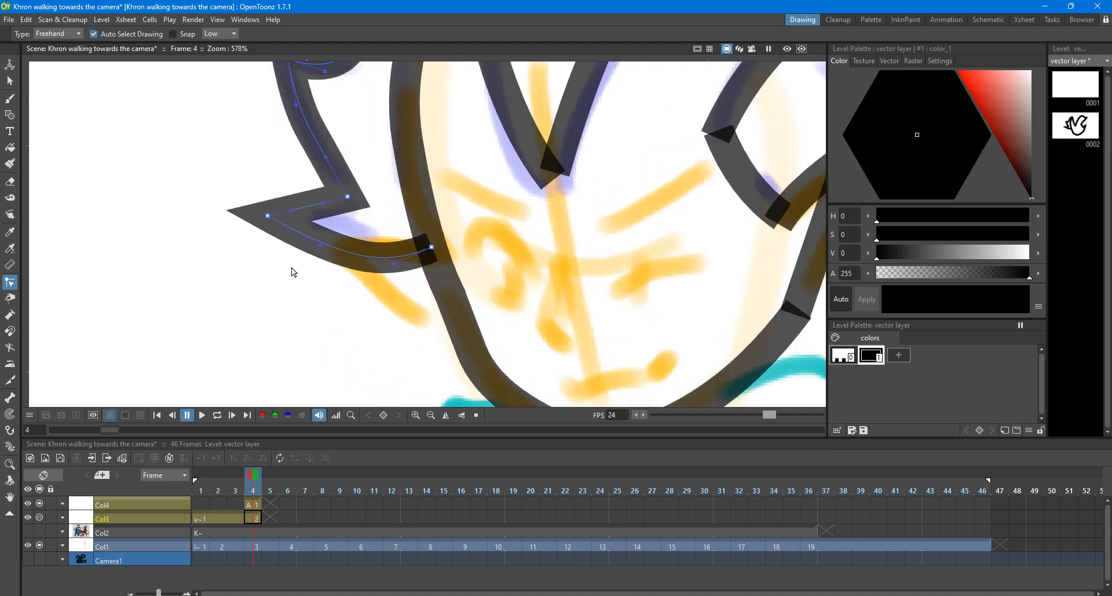
{"action": "scroll", "coordinate": [290, 269], "scroll_direction": "down", "scroll_amount": 10}
{"action": "key", "text": "space"}
{"action": "left_click_drag", "start_coordinate": [359, 134], "coordinate": [378, 155]}
{"action": "scroll", "coordinate": [384, 220], "scroll_direction": "up", "scroll_amount": 4}
{"action": "scroll", "coordinate": [384, 219], "scroll_direction": "up", "scroll_amount": 2}
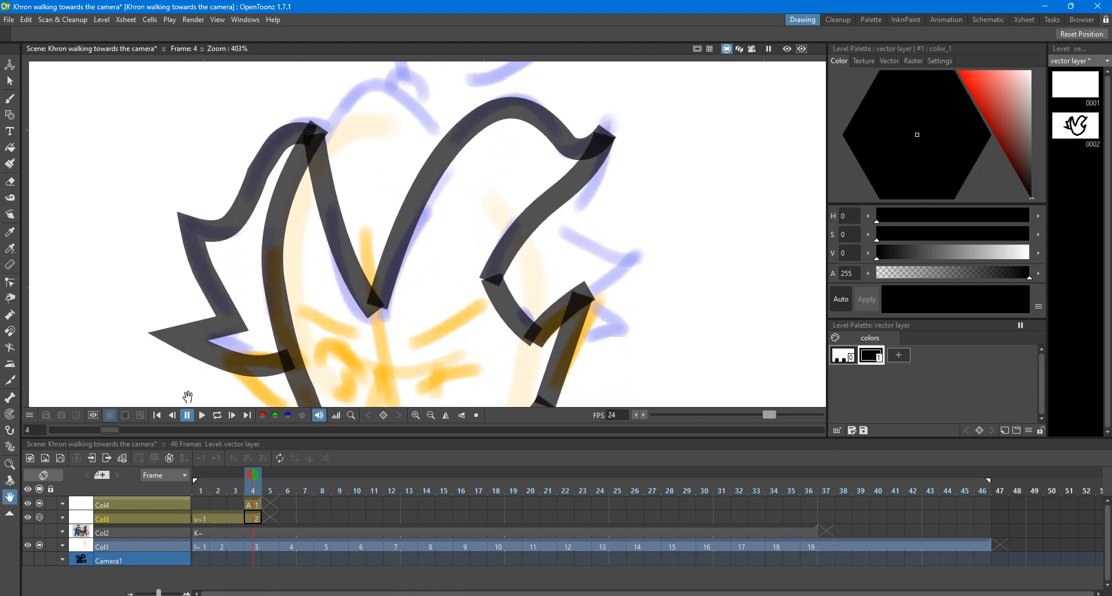
{"action": "left_click", "coordinate": [235, 338]}
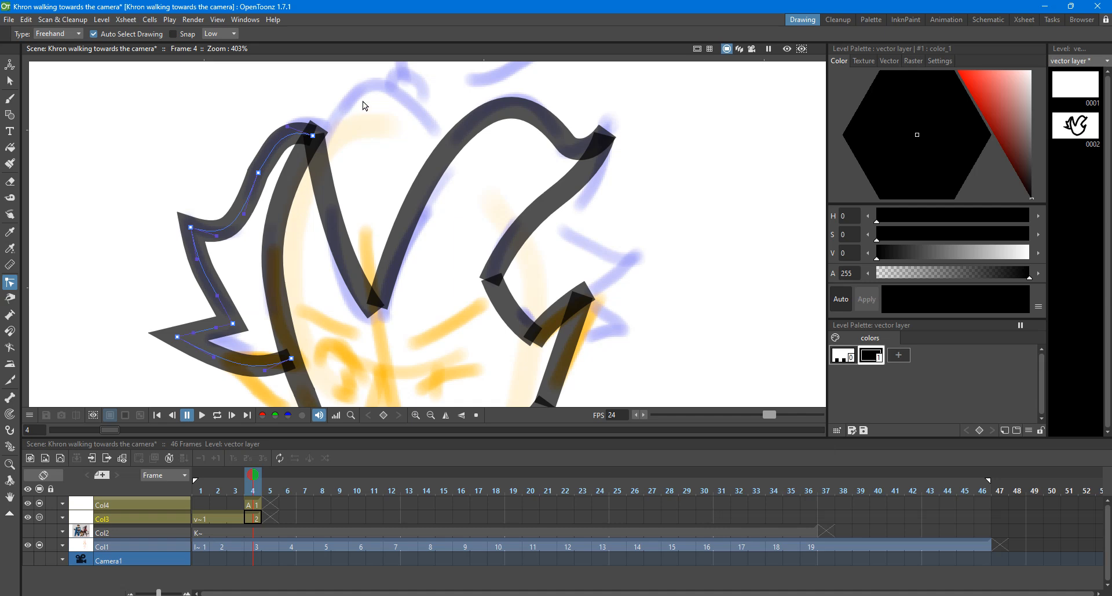
{"action": "left_click", "coordinate": [376, 116]}
{"action": "scroll", "coordinate": [420, 168], "scroll_direction": "down", "scroll_amount": 2}
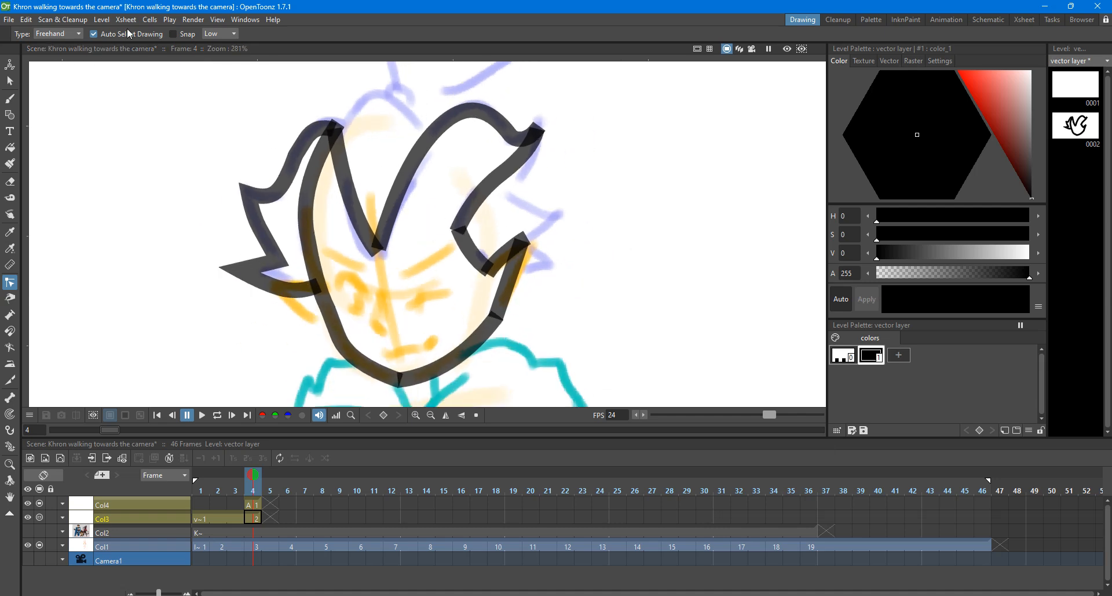
Step: Select and delete the joined spiked stroke on the outer side of the face
{"action": "key", "text": "s"}
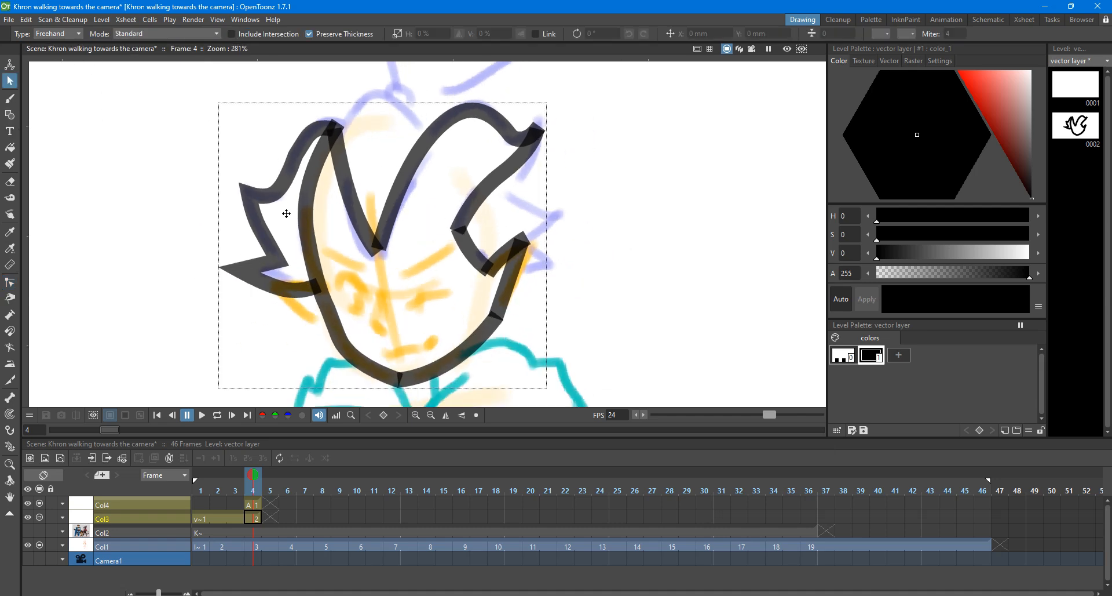
{"action": "left_click", "coordinate": [298, 214]}
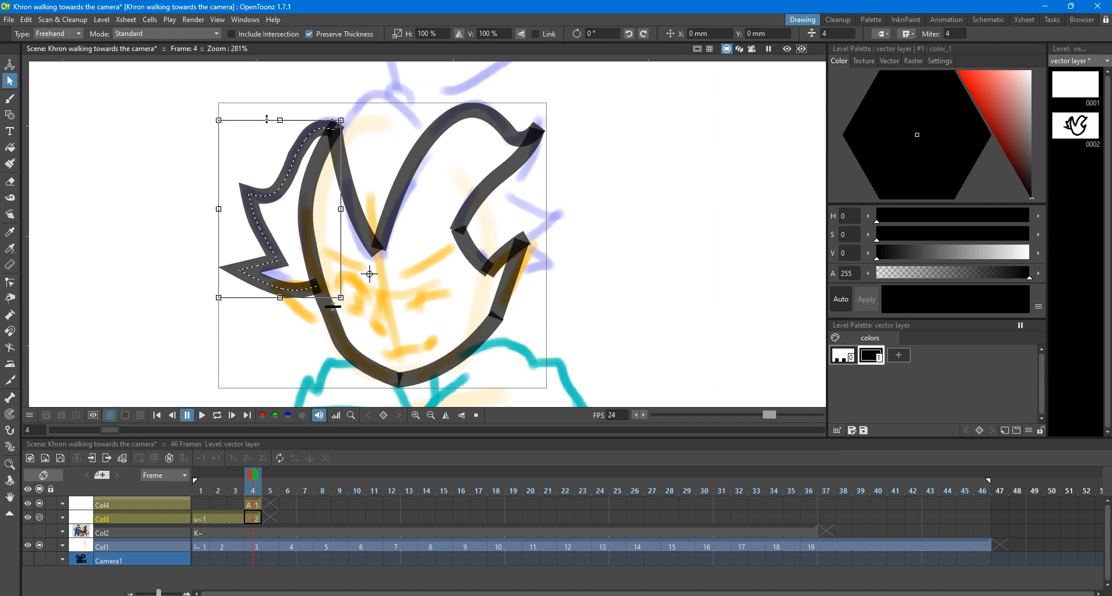
{"action": "key", "text": "Delete"}
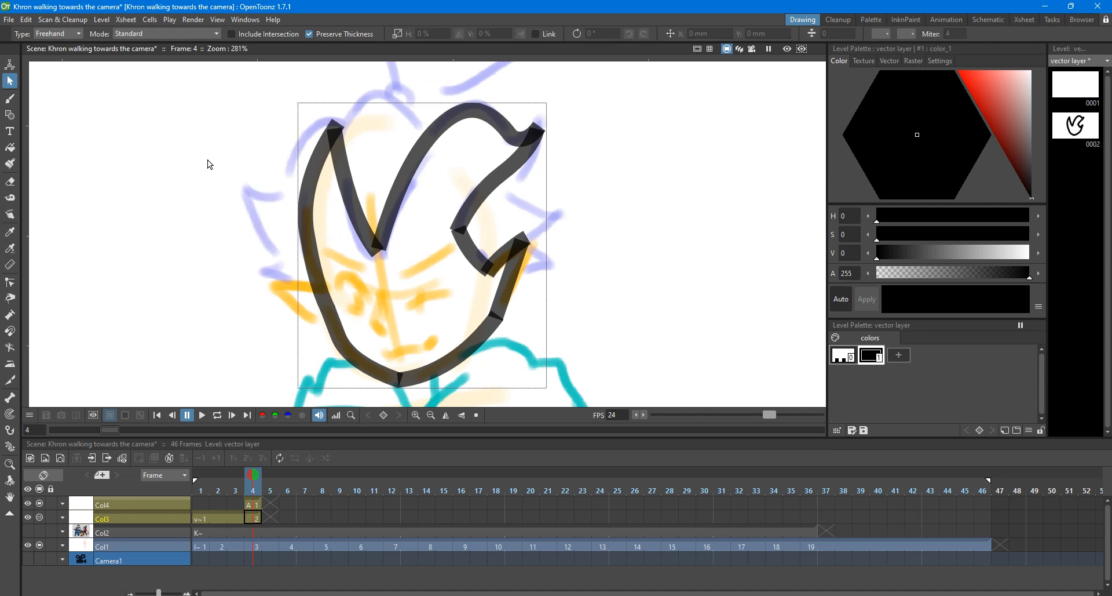
Step: Draw a straight line from the hair's top corner down to the ear and select it with the Control Point Editor
{"action": "left_click", "coordinate": [10, 114]}
{"action": "left_click_drag", "start_coordinate": [324, 119], "coordinate": [276, 294]}
{"action": "scroll", "coordinate": [284, 259], "scroll_direction": "up", "scroll_amount": 2}
{"action": "key", "text": "c"}
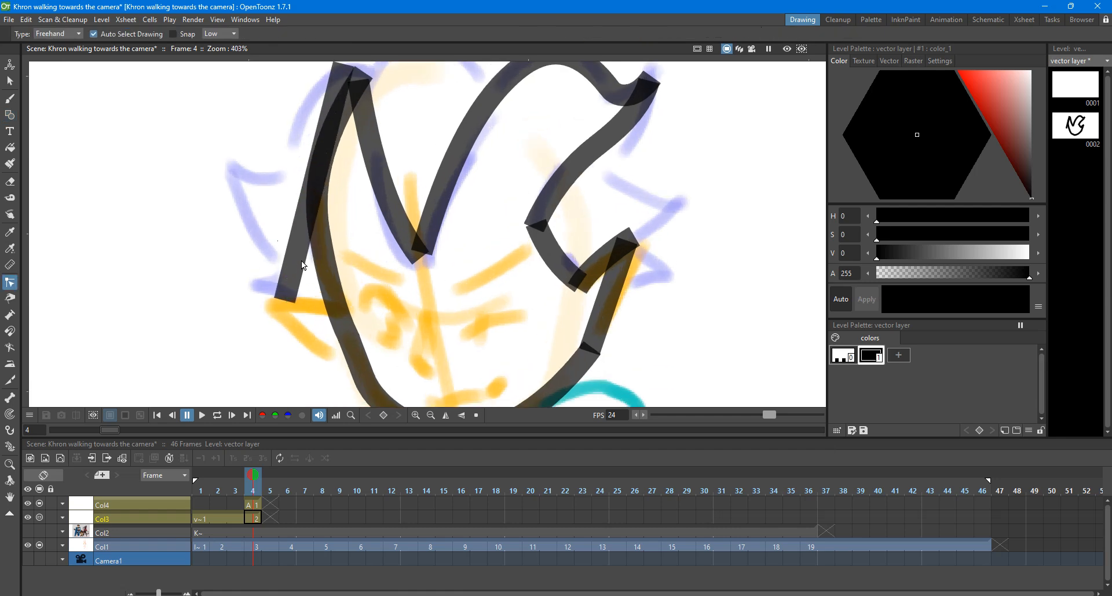
{"action": "left_click", "coordinate": [291, 280]}
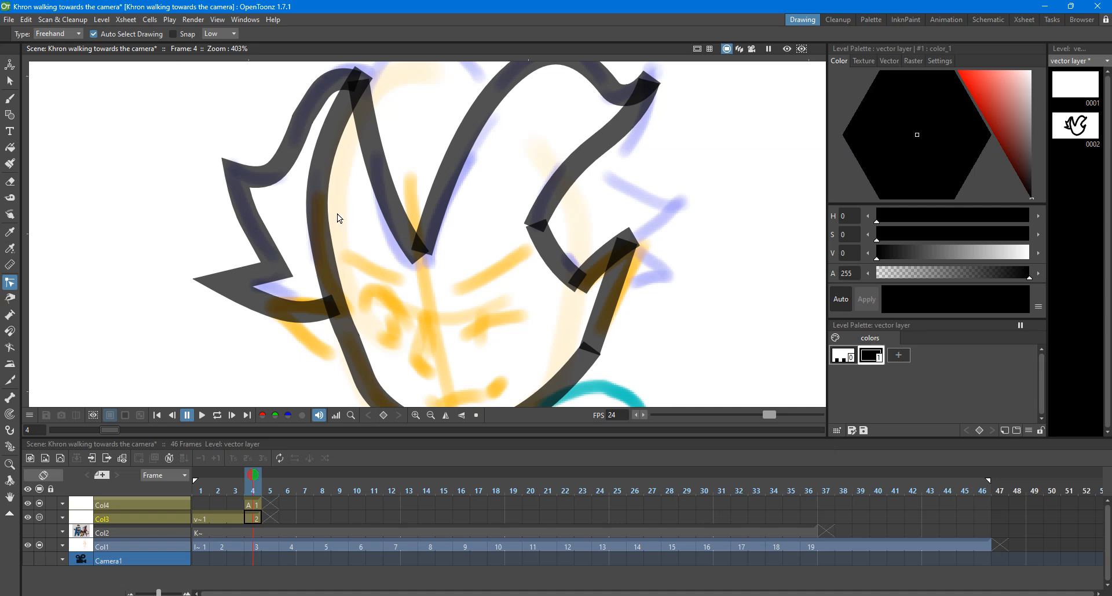
Step: Compare the traced head outline with the underlying sketch by hiding the Col4 and Col3 layers and showing them again
{"action": "scroll", "coordinate": [340, 219], "scroll_direction": "down", "scroll_amount": 3}
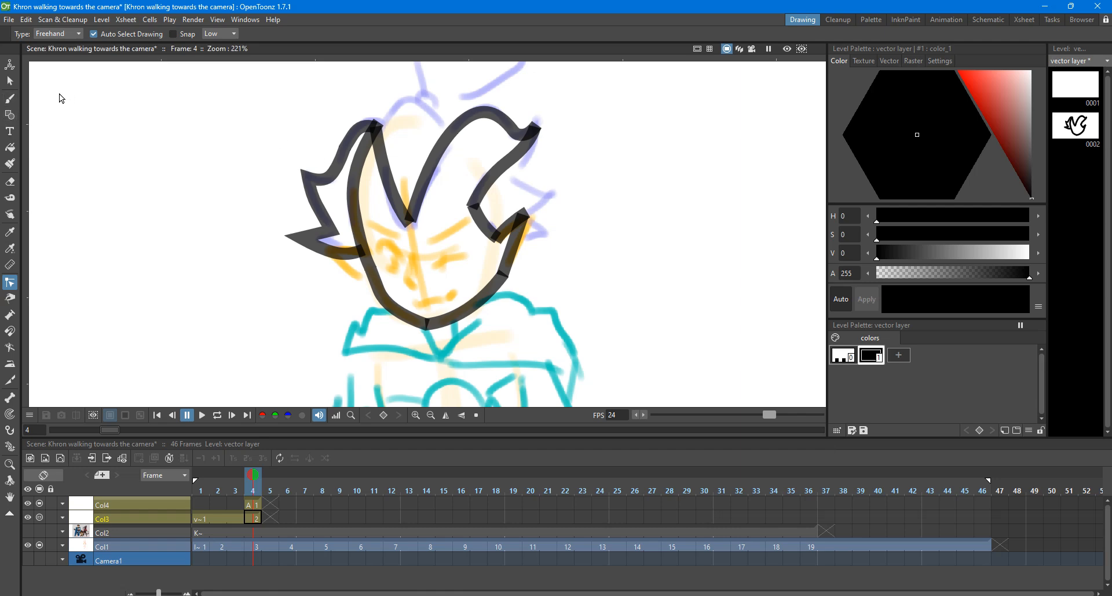
{"action": "left_click", "coordinate": [10, 115]}
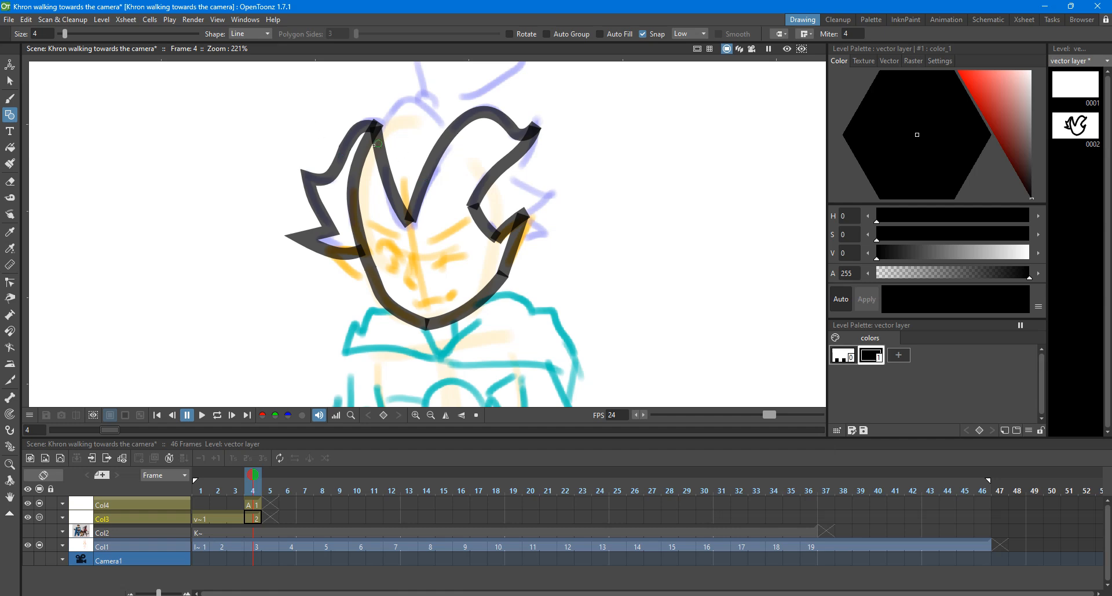
{"action": "scroll", "coordinate": [352, 141], "scroll_direction": "up", "scroll_amount": 2}
{"action": "scroll", "coordinate": [507, 238], "scroll_direction": "down", "scroll_amount": 2}
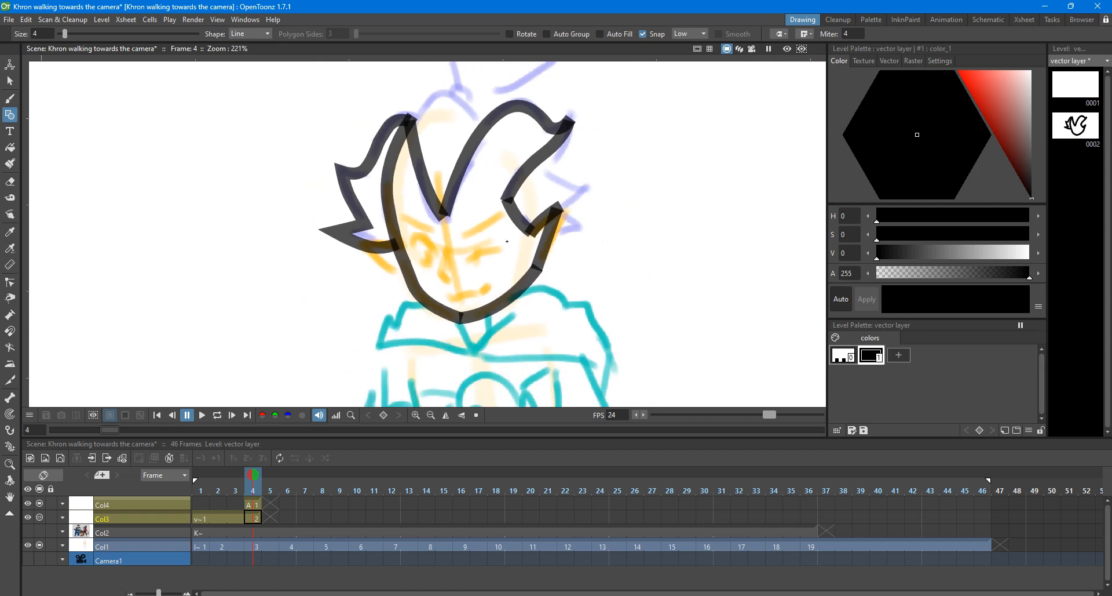
{"action": "scroll", "coordinate": [503, 229], "scroll_direction": "up", "scroll_amount": 1}
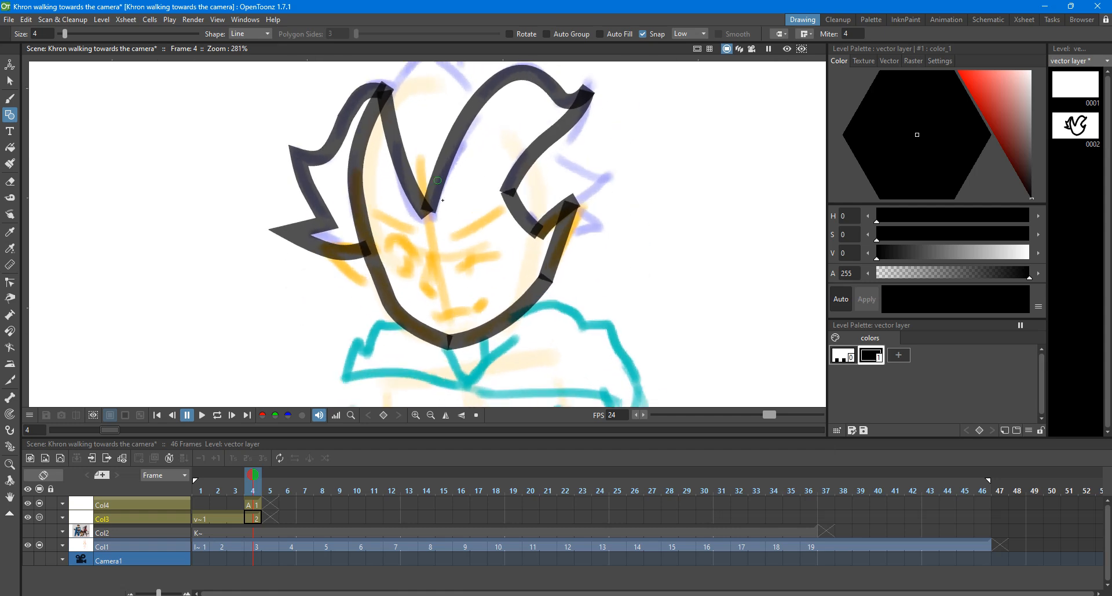
{"action": "scroll", "coordinate": [443, 200], "scroll_direction": "down", "scroll_amount": 2}
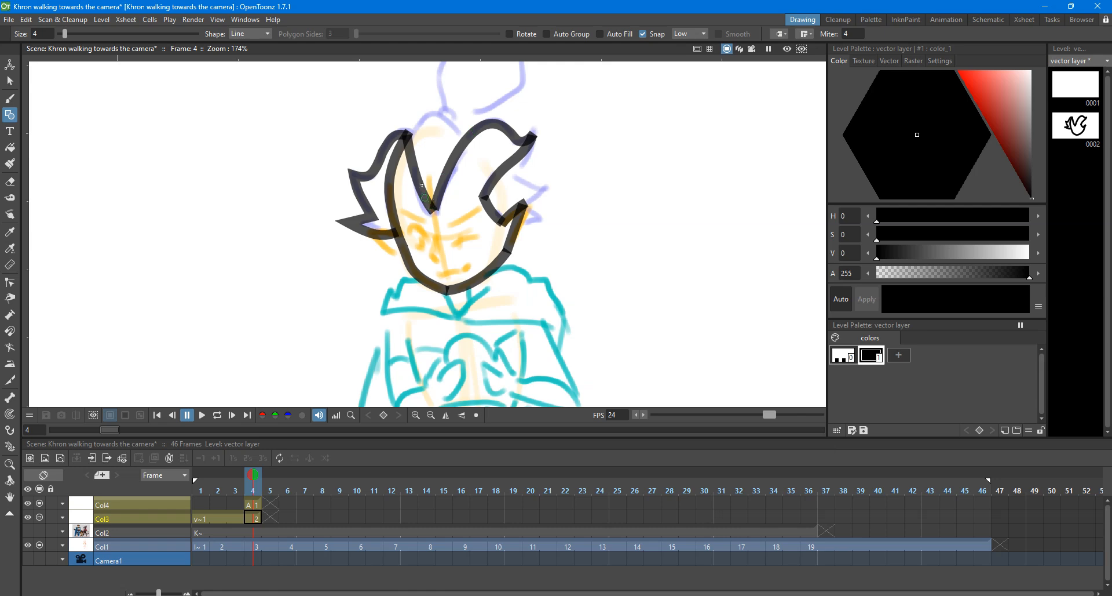
{"action": "left_click", "coordinate": [37, 506]}
{"action": "left_click", "coordinate": [39, 517]}
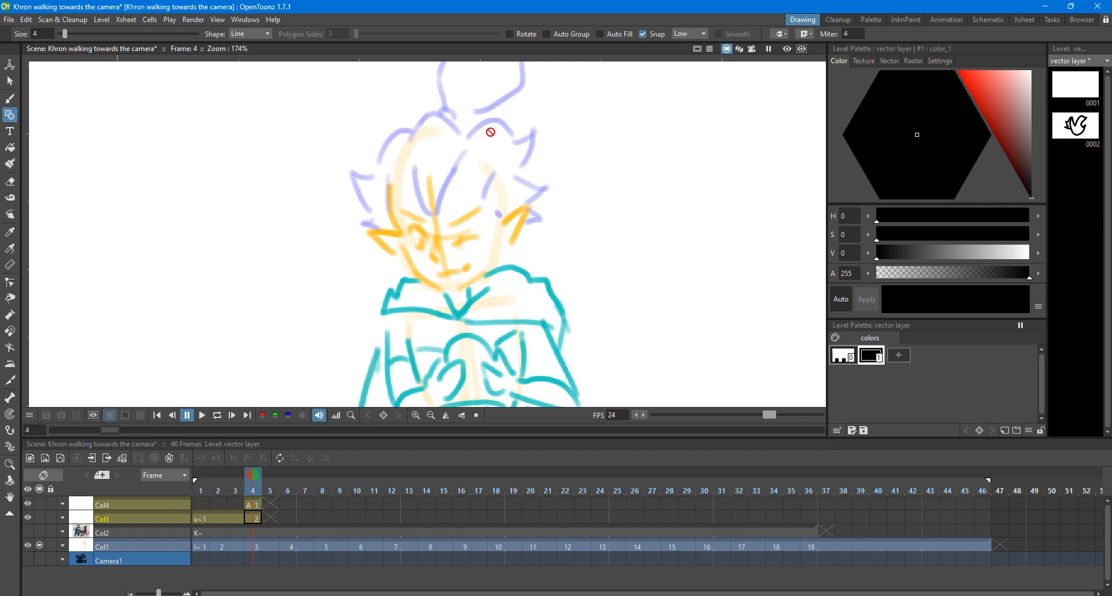
{"action": "left_click", "coordinate": [40, 504]}
{"action": "left_click", "coordinate": [41, 516]}
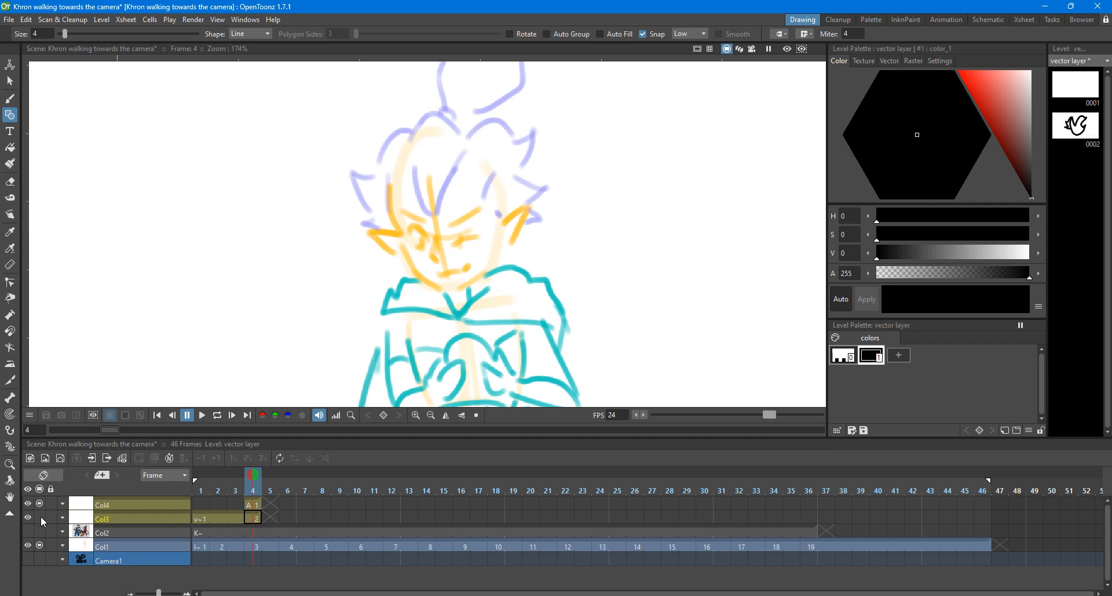
{"action": "scroll", "coordinate": [404, 141], "scroll_direction": "up", "scroll_amount": 2}
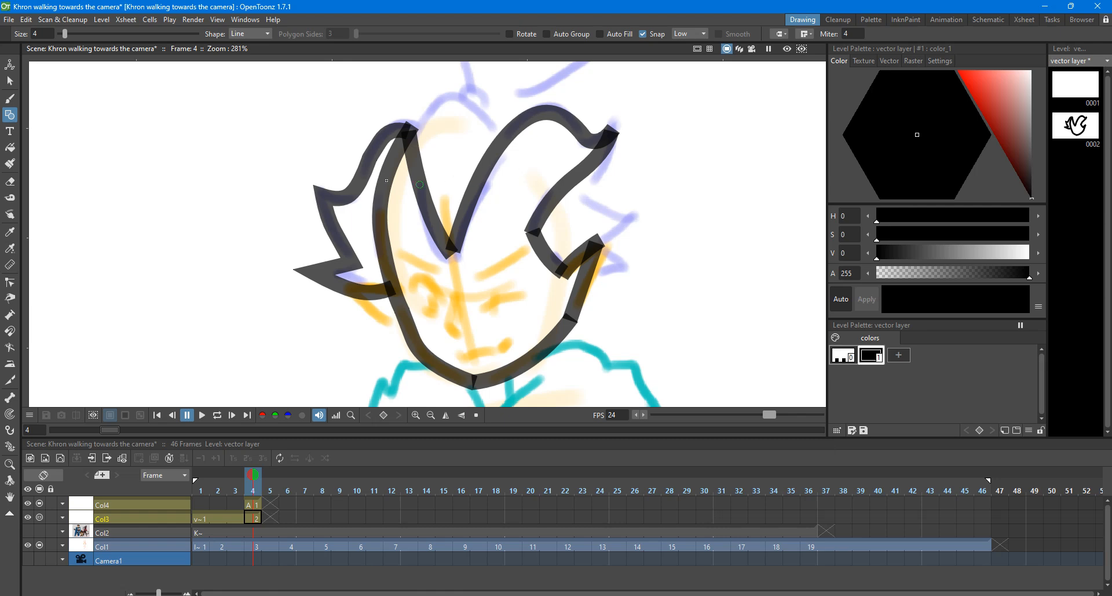
Step: Draw a nearly vertical straight line with the Line shape in the empty canvas area beside the traced head
{"action": "key", "text": "s"}
{"action": "scroll", "coordinate": [575, 126], "scroll_direction": "down", "scroll_amount": 2}
{"action": "key", "text": "ctrl+a"}
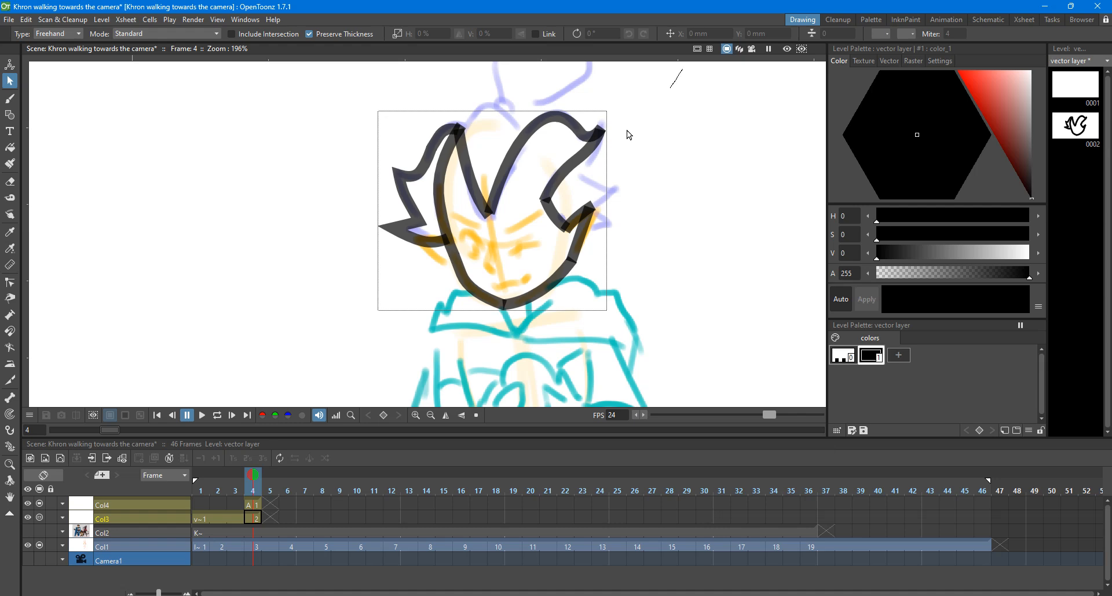
{"action": "left_click", "coordinate": [9, 114]}
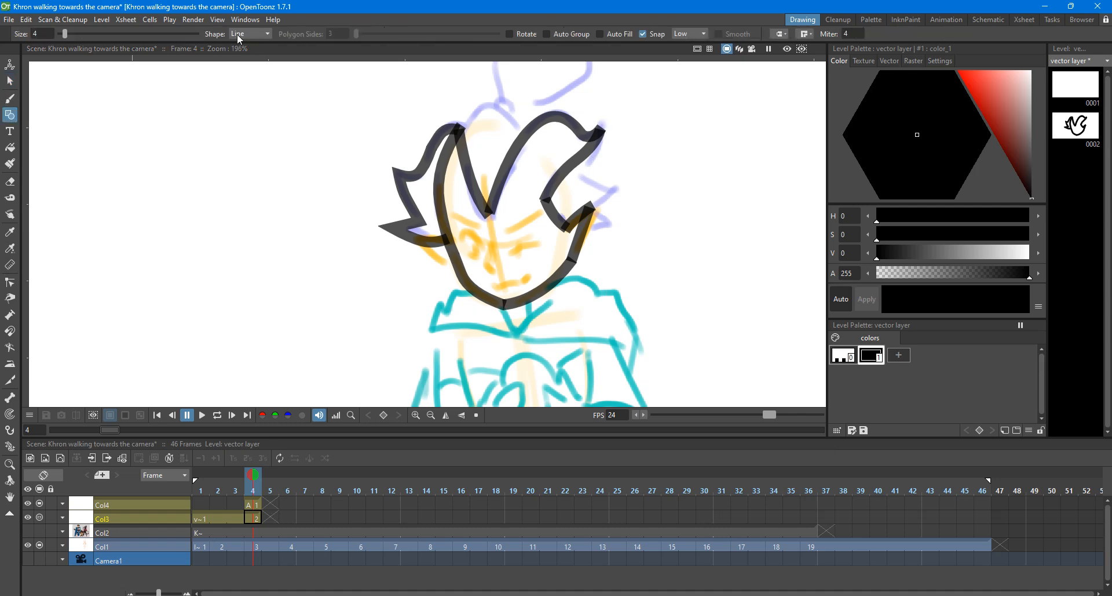
{"action": "left_click_drag", "start_coordinate": [110, 156], "coordinate": [121, 296]}
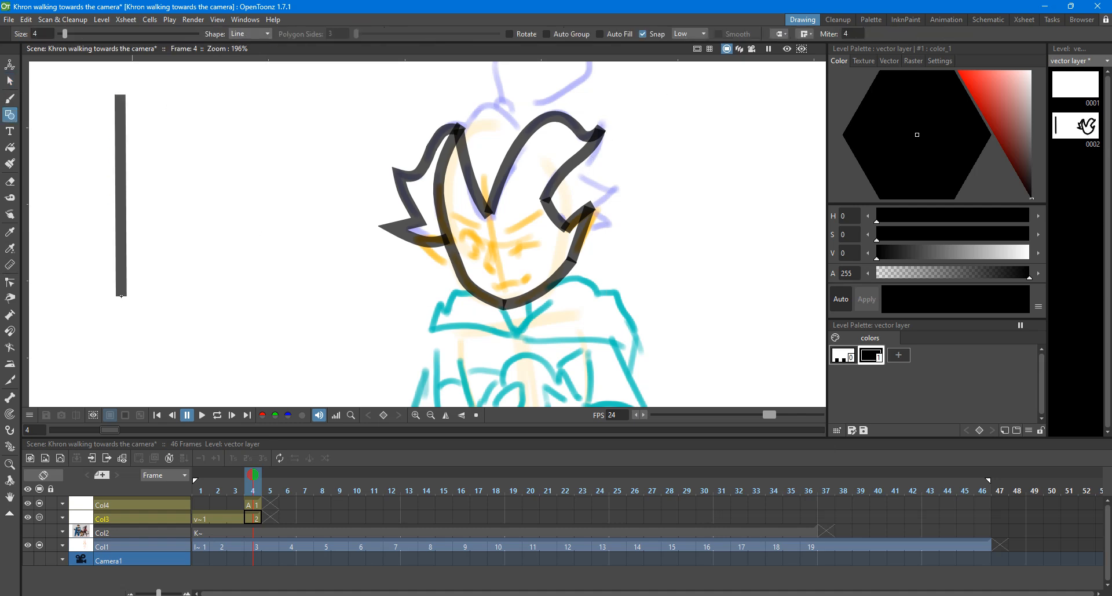
{"action": "left_click", "coordinate": [251, 35]}
{"action": "left_click", "coordinate": [249, 34]}
{"action": "left_click_drag", "start_coordinate": [151, 108], "coordinate": [179, 293]}
{"action": "key", "text": "ctrl+z"}
Step: Draw an upright rectangle between the straight line and the head, and select all strokes of the drawing
{"action": "left_click", "coordinate": [250, 33]}
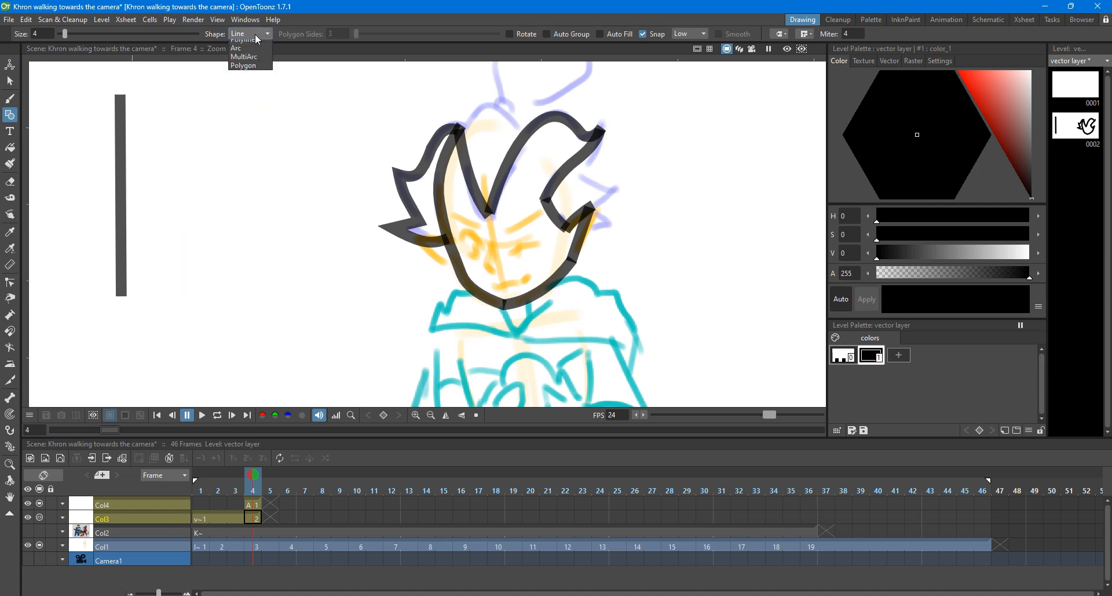
{"action": "left_click", "coordinate": [255, 48]}
{"action": "mouse_move", "coordinate": [167, 108]}
{"action": "left_mouse_down"}
{"action": "mouse_move", "coordinate": [194, 260]}
{"action": "mouse_move", "coordinate": [280, 309]}
{"action": "mouse_move", "coordinate": [280, 277]}
{"action": "left_mouse_up"}
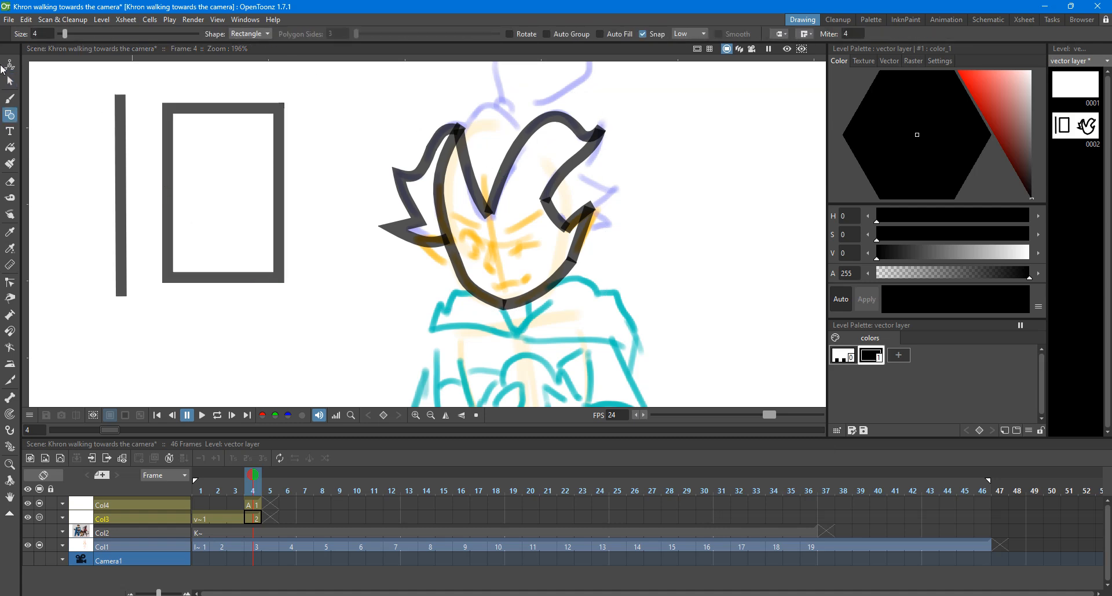
{"action": "key", "text": "s"}
{"action": "key", "text": "ctrl+a"}
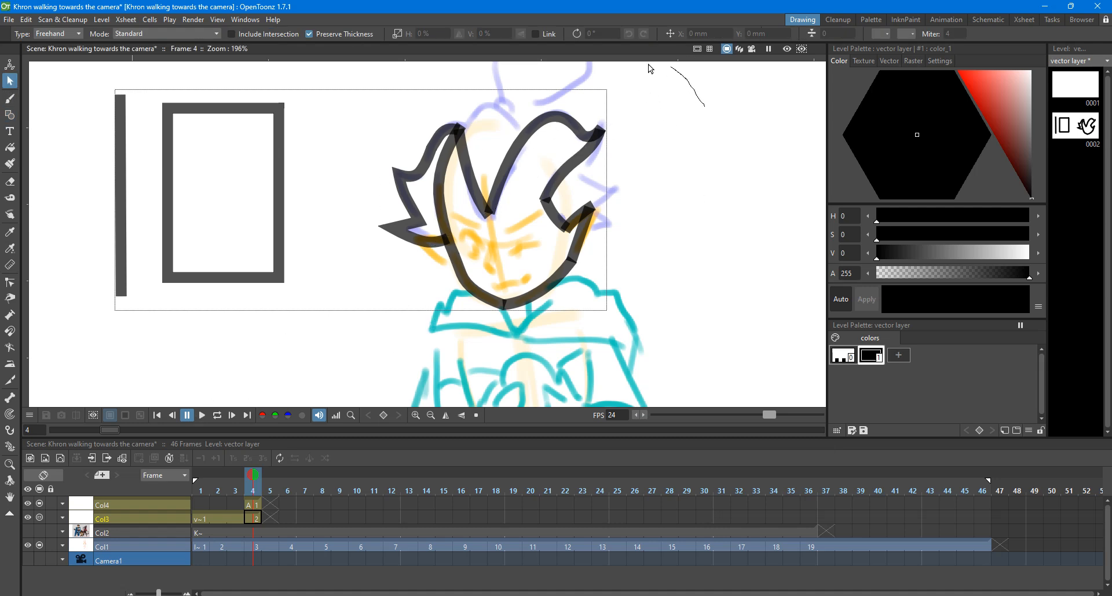
Step: Hide Col3 and draw an upright rectangle over the character's face on frame 4 of Col4
{"action": "left_click", "coordinate": [255, 504]}
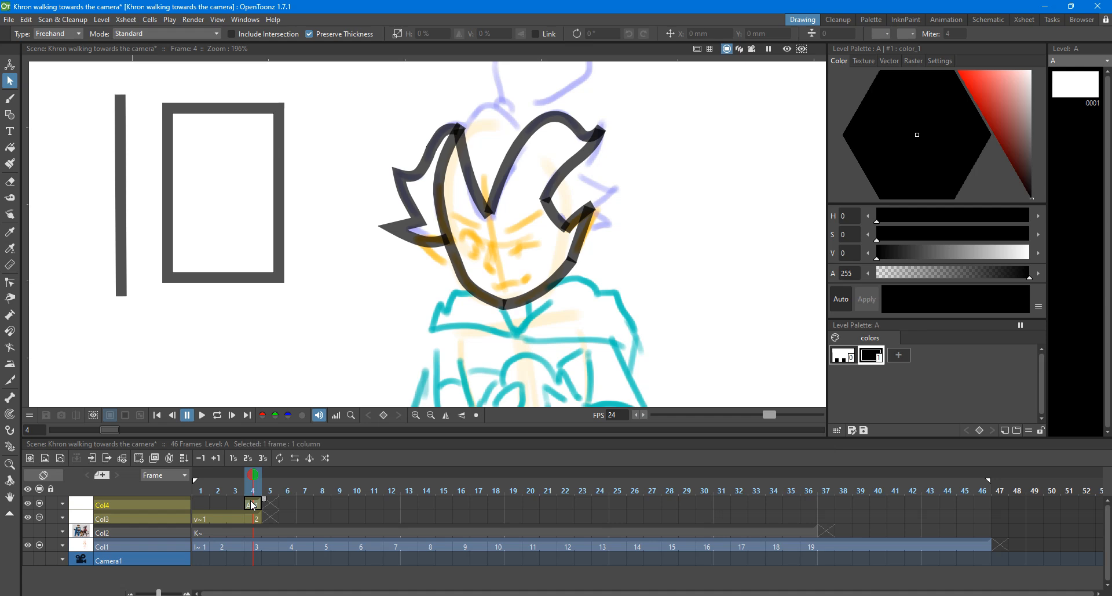
{"action": "left_click", "coordinate": [39, 518]}
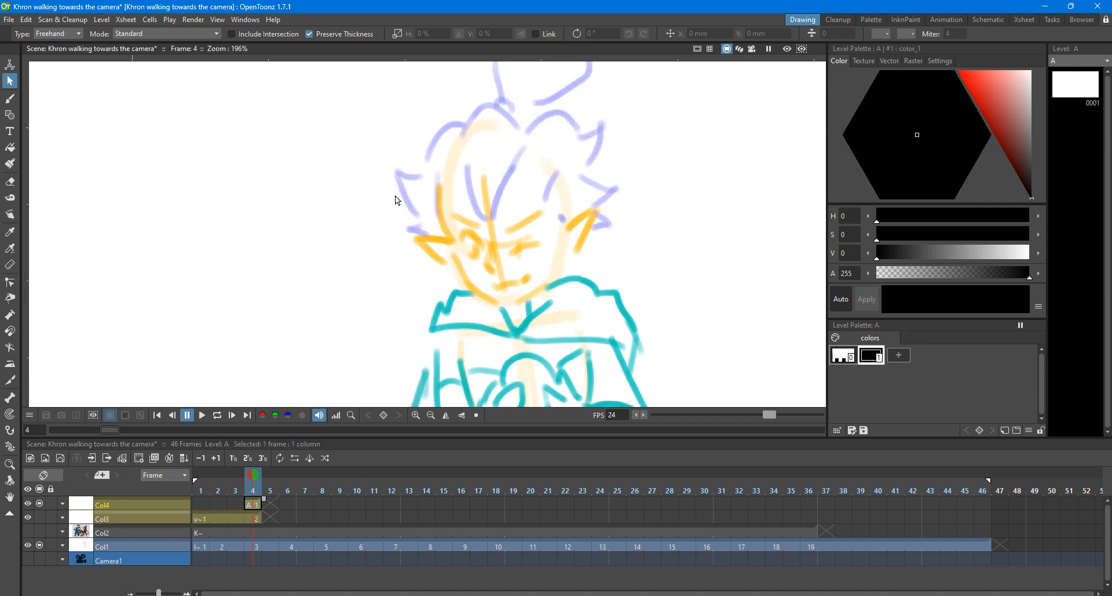
{"action": "left_click_drag", "start_coordinate": [398, 198], "coordinate": [317, 228]}
{"action": "scroll", "coordinate": [317, 228], "scroll_direction": "down", "scroll_amount": 1}
{"action": "left_click", "coordinate": [10, 114]}
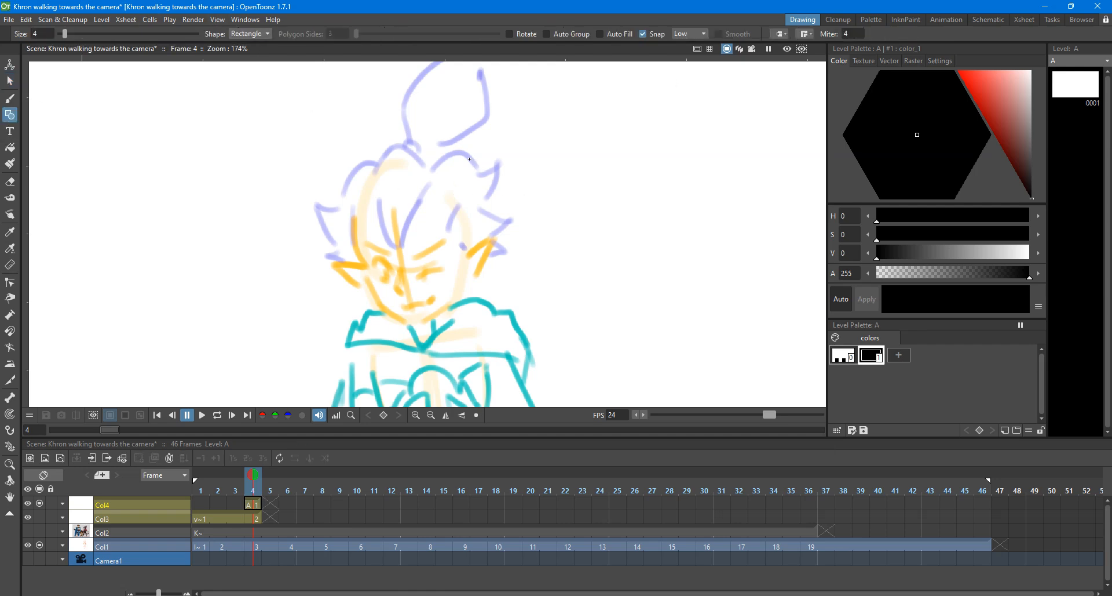
{"action": "left_click_drag", "start_coordinate": [470, 159], "coordinate": [370, 311]}
Step: Set the opacity of Col4 to 24% and check it against Col3, leaving Col3 hidden
{"action": "scroll", "coordinate": [400, 300], "scroll_direction": "up", "scroll_amount": 1}
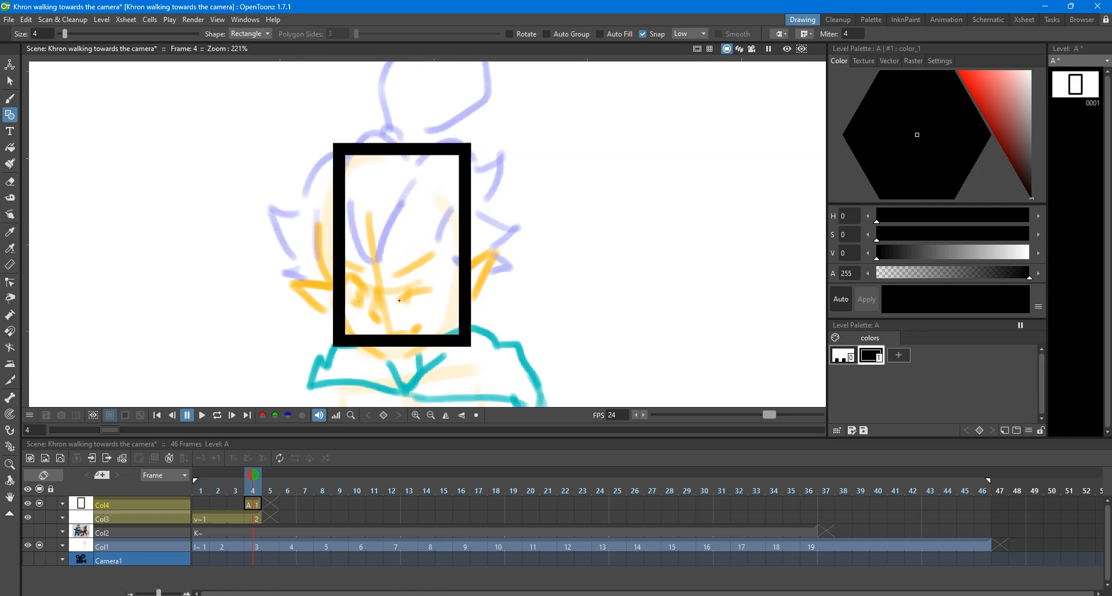
{"action": "left_click", "coordinate": [63, 504]}
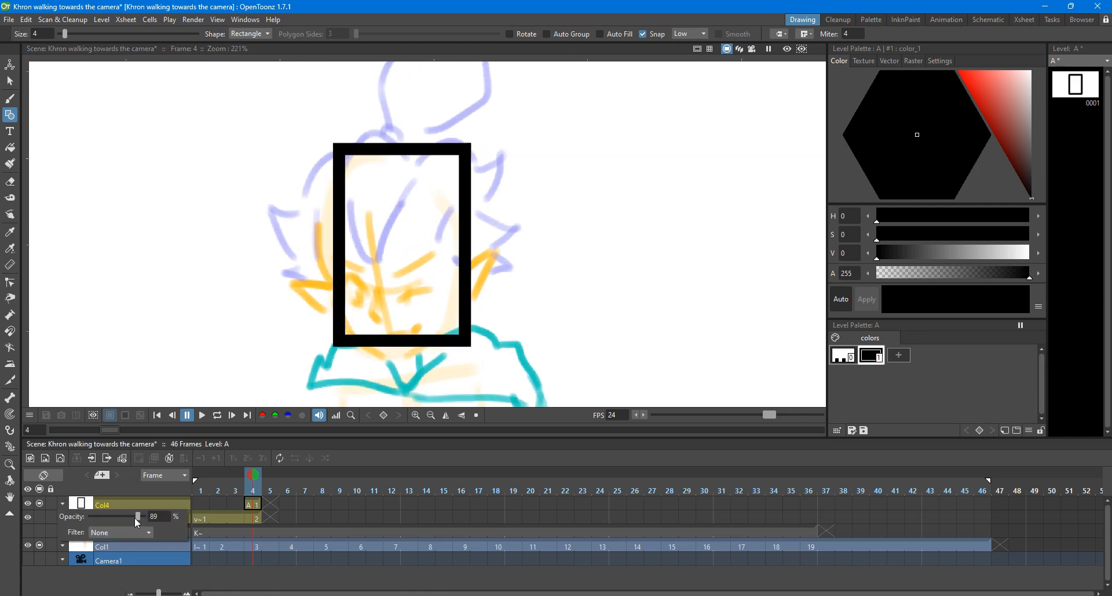
{"action": "left_click_drag", "start_coordinate": [101, 525], "coordinate": [102, 524]}
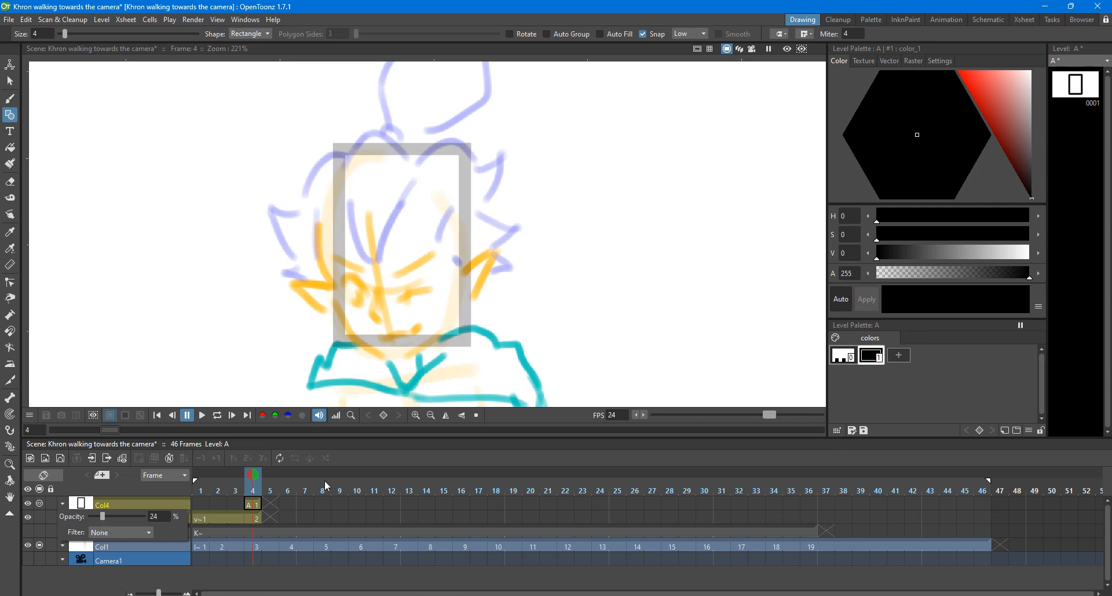
{"action": "left_click", "coordinate": [39, 517]}
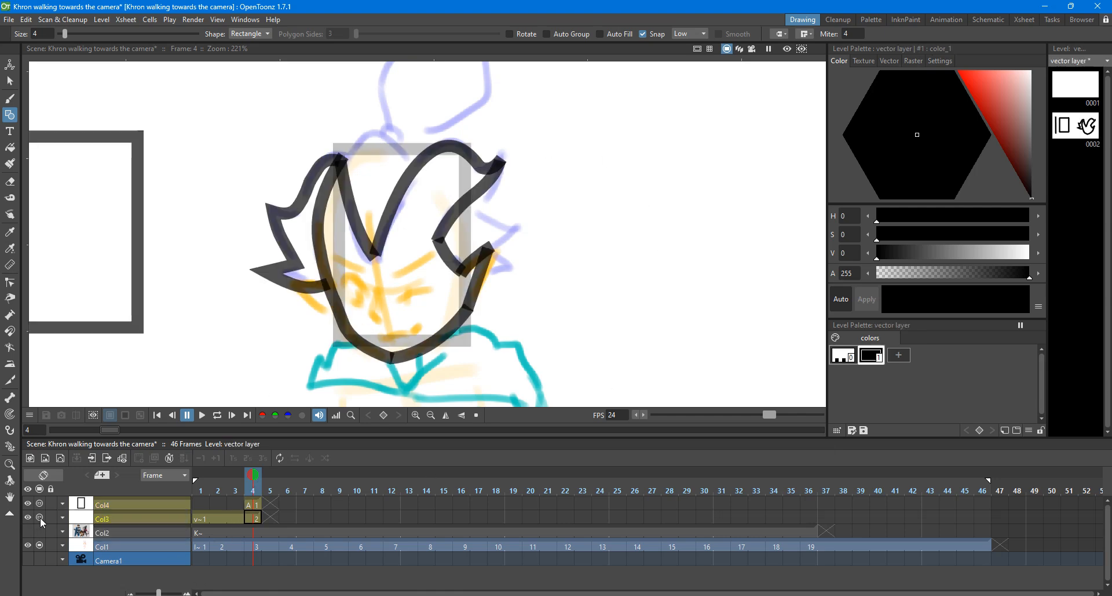
{"action": "left_click", "coordinate": [40, 517]}
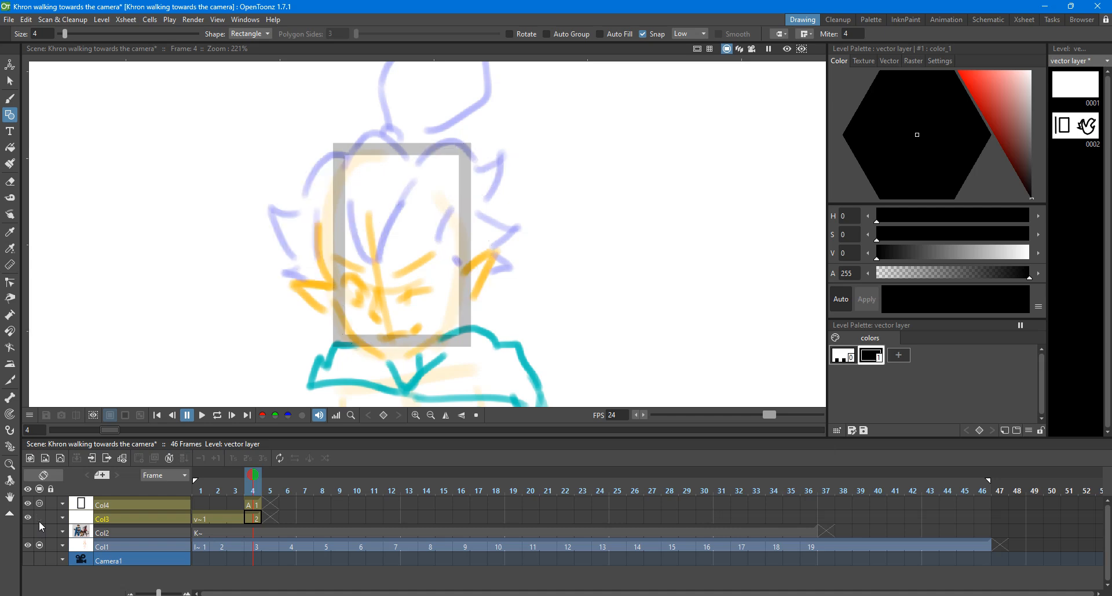
Step: Detach the timeline as a floating panel and frame the character's head in the viewer
{"action": "mouse_move", "coordinate": [299, 446]}
{"action": "left_mouse_down"}
{"action": "mouse_move", "coordinate": [341, 309]}
{"action": "mouse_move", "coordinate": [230, 477]}
{"action": "mouse_move", "coordinate": [300, 445]}
{"action": "left_mouse_up"}
{"action": "left_click", "coordinate": [354, 242]}
{"action": "left_click", "coordinate": [550, 312]}
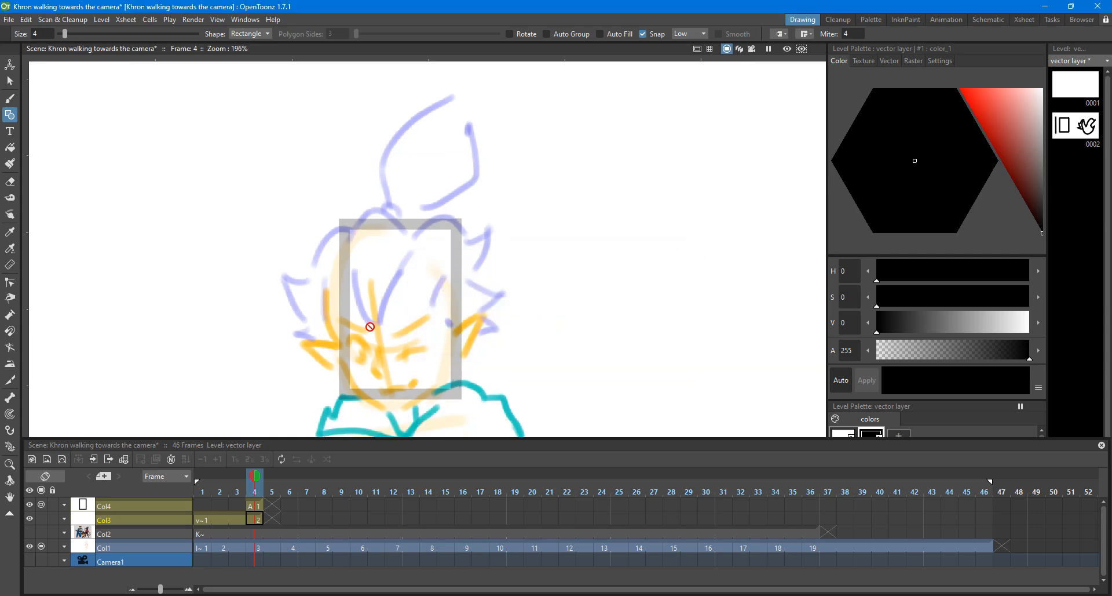
{"action": "key", "text": "space"}
{"action": "scroll", "coordinate": [402, 322], "scroll_direction": "down", "scroll_amount": 1}
{"action": "scroll", "coordinate": [402, 322], "scroll_direction": "up", "scroll_amount": 2}
Step: With the Control Point Editor, move the four corners of the Col4 rectangle onto the two hair corners, the cheek and the chin
{"action": "key", "text": "c"}
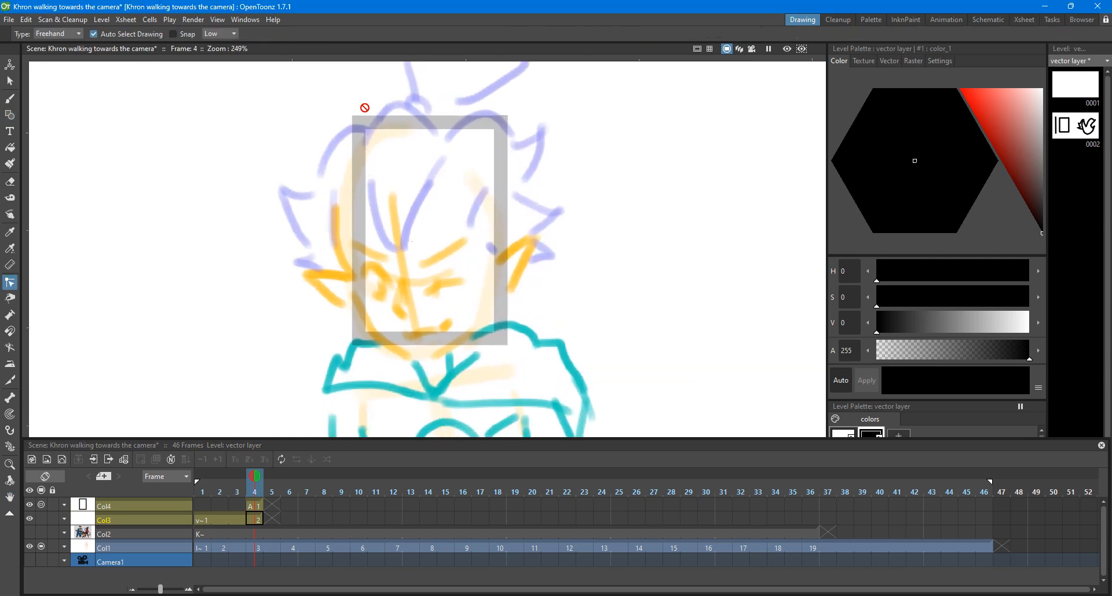
{"action": "key", "text": "s"}
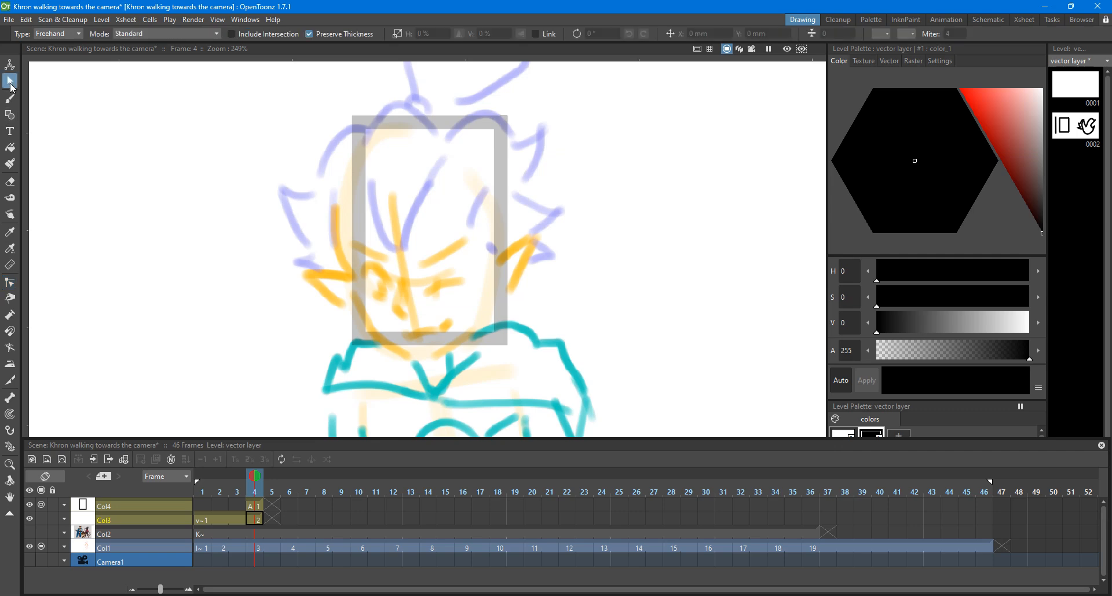
{"action": "key", "text": "c"}
{"action": "left_click", "coordinate": [259, 506]}
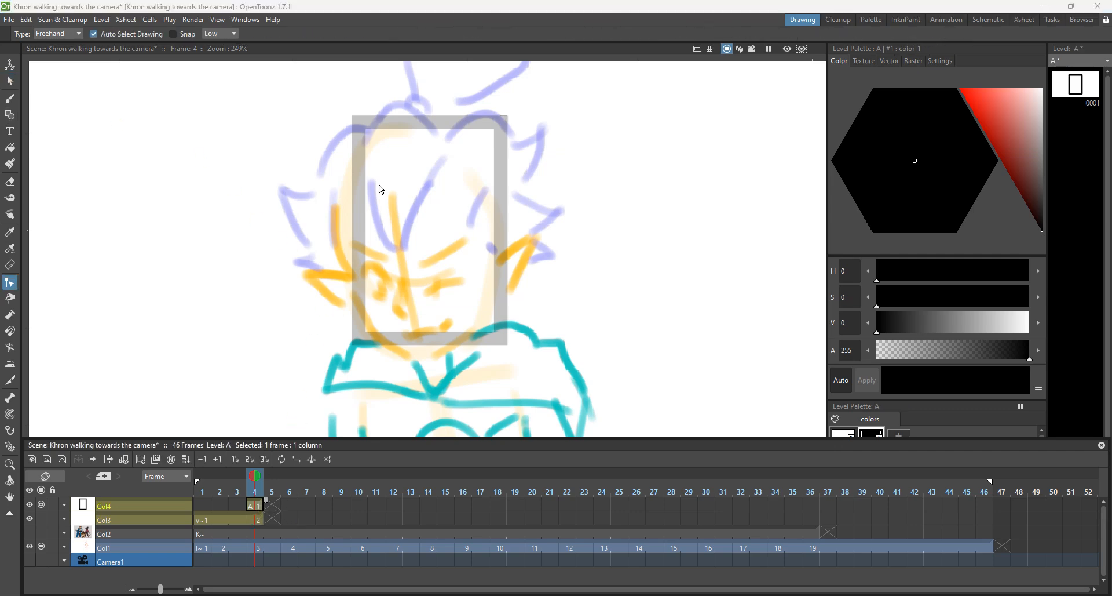
{"action": "left_click", "coordinate": [360, 126]}
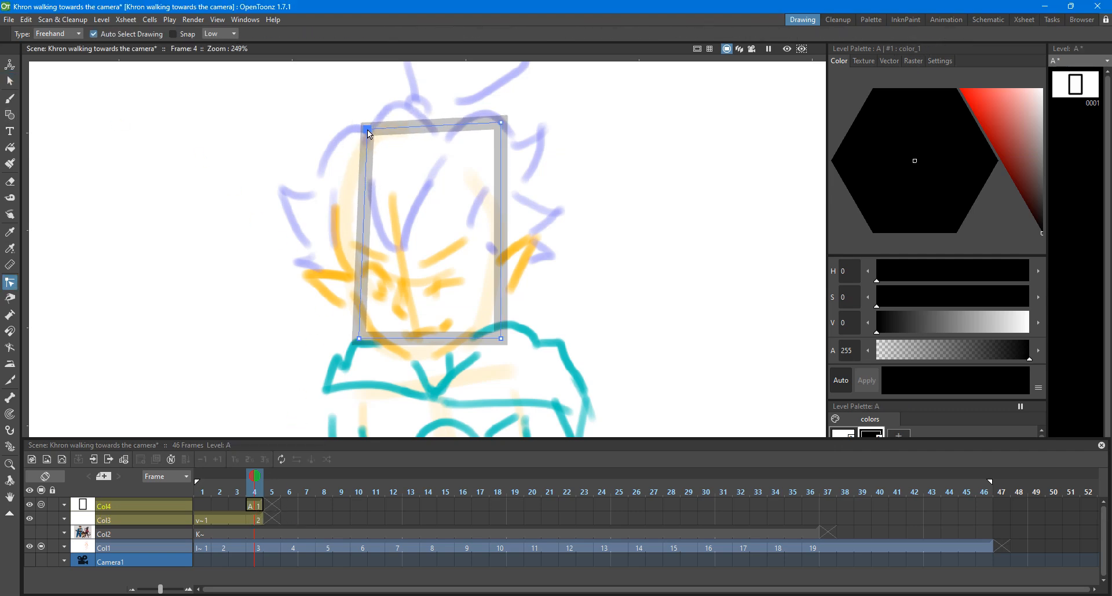
{"action": "left_click_drag", "start_coordinate": [502, 122], "coordinate": [540, 133]}
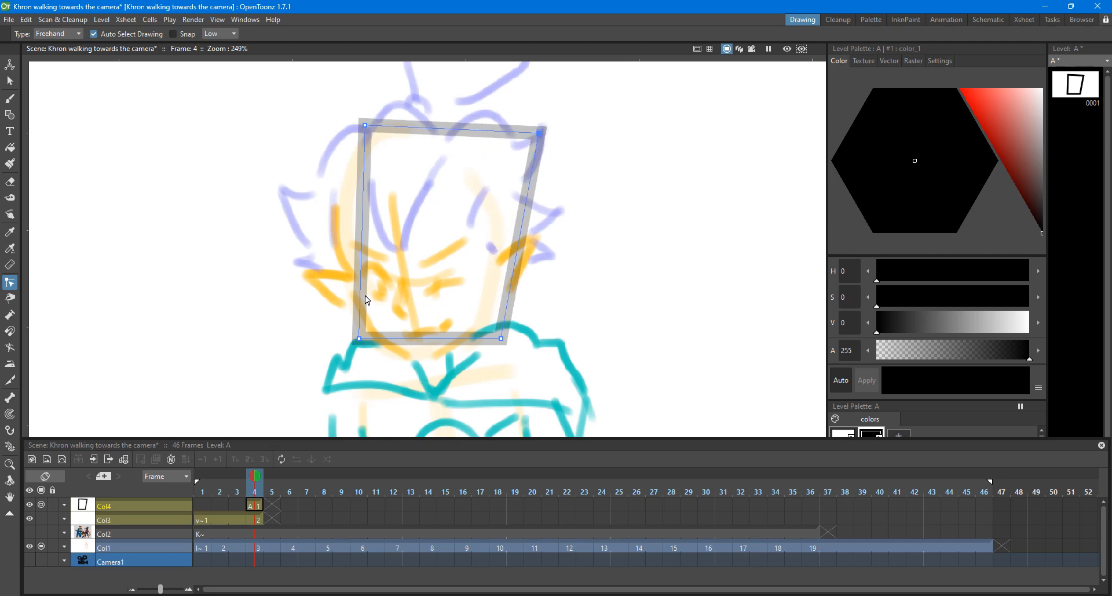
{"action": "left_click_drag", "start_coordinate": [360, 338], "coordinate": [347, 284]}
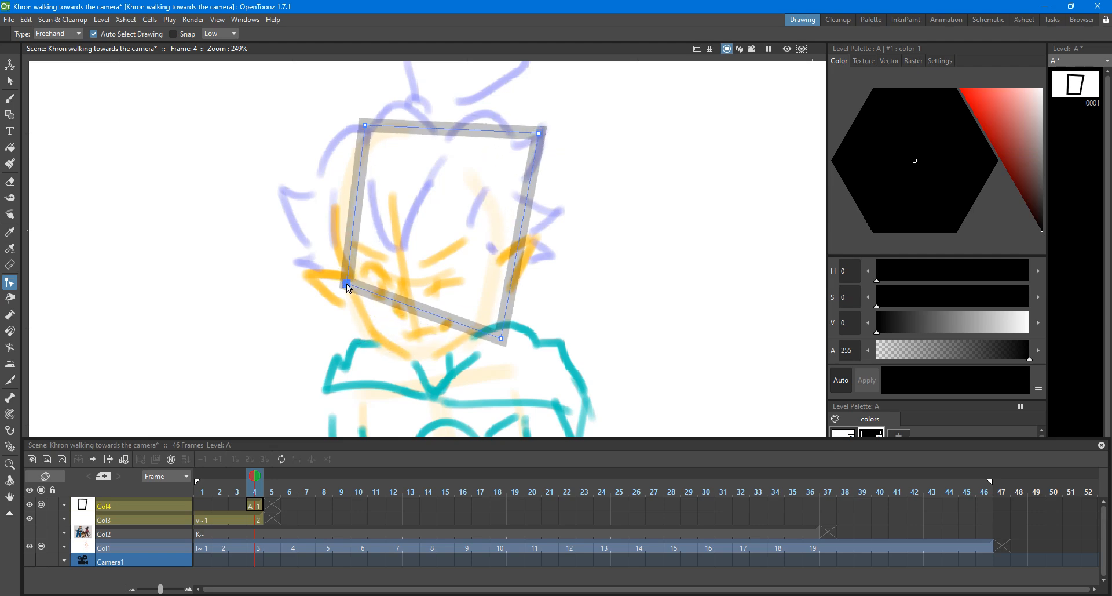
{"action": "left_click_drag", "start_coordinate": [502, 338], "coordinate": [420, 363]}
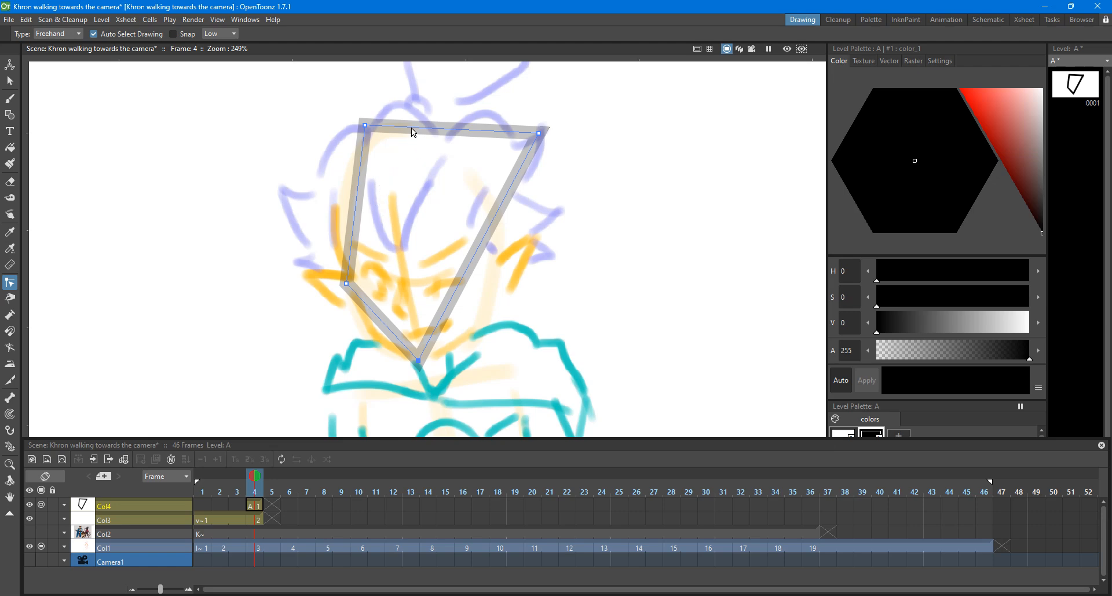
{"action": "mouse_move", "coordinate": [365, 125]}
{"action": "left_mouse_down"}
{"action": "mouse_move", "coordinate": [396, 276]}
{"action": "mouse_move", "coordinate": [367, 114]}
{"action": "mouse_move", "coordinate": [366, 128]}
{"action": "left_mouse_up"}
Step: Add control points to the outline at the jaw, ear tip, side hair notch and fringe tip, and adjust the cheek point
{"action": "left_click_drag", "start_coordinate": [485, 251], "coordinate": [509, 296]}
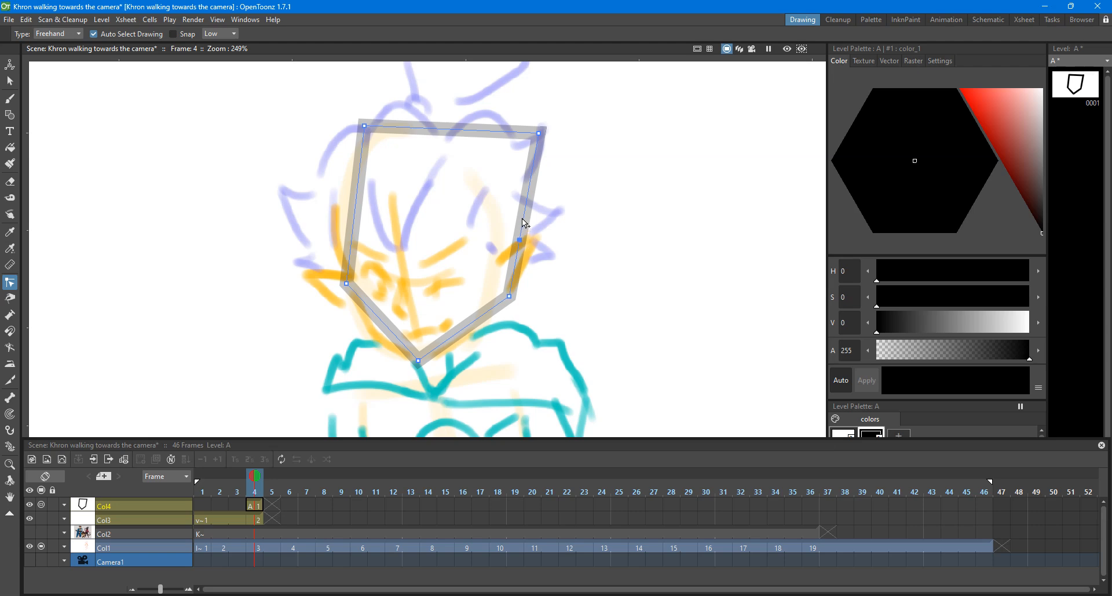
{"action": "left_click_drag", "start_coordinate": [523, 220], "coordinate": [532, 243]}
{"action": "left_click_drag", "start_coordinate": [539, 134], "coordinate": [399, 245]}
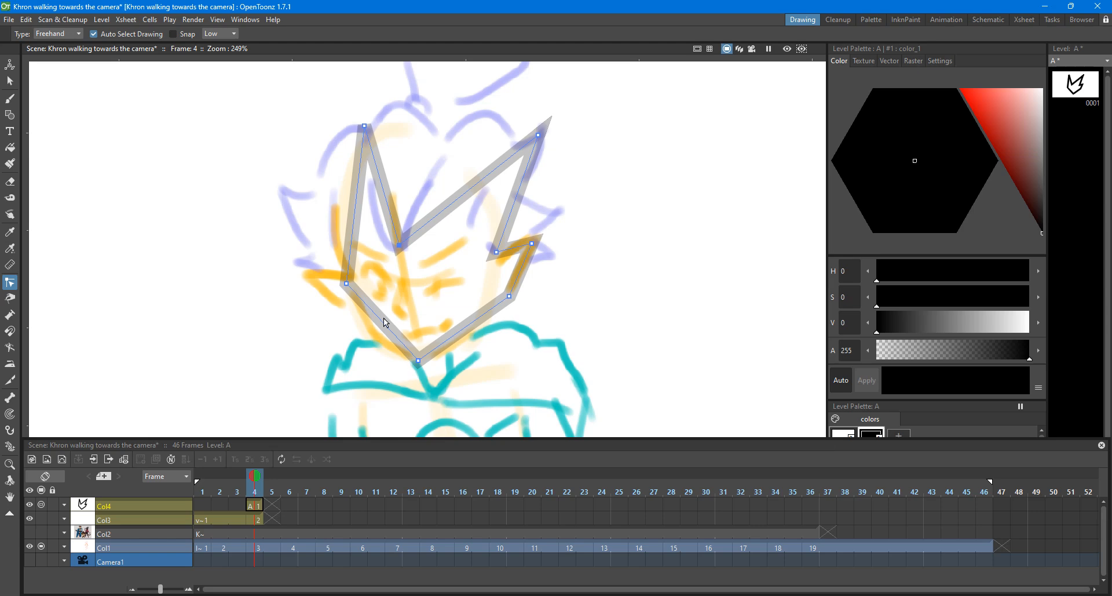
{"action": "scroll", "coordinate": [384, 319], "scroll_direction": "up", "scroll_amount": 1}
{"action": "mouse_move", "coordinate": [338, 272]}
{"action": "left_mouse_down"}
{"action": "mouse_move", "coordinate": [336, 252]}
{"action": "mouse_move", "coordinate": [343, 275]}
{"action": "left_mouse_up"}
{"action": "scroll", "coordinate": [353, 173], "scroll_direction": "down", "scroll_amount": 1}
{"action": "scroll", "coordinate": [405, 94], "scroll_direction": "up", "scroll_amount": 1}
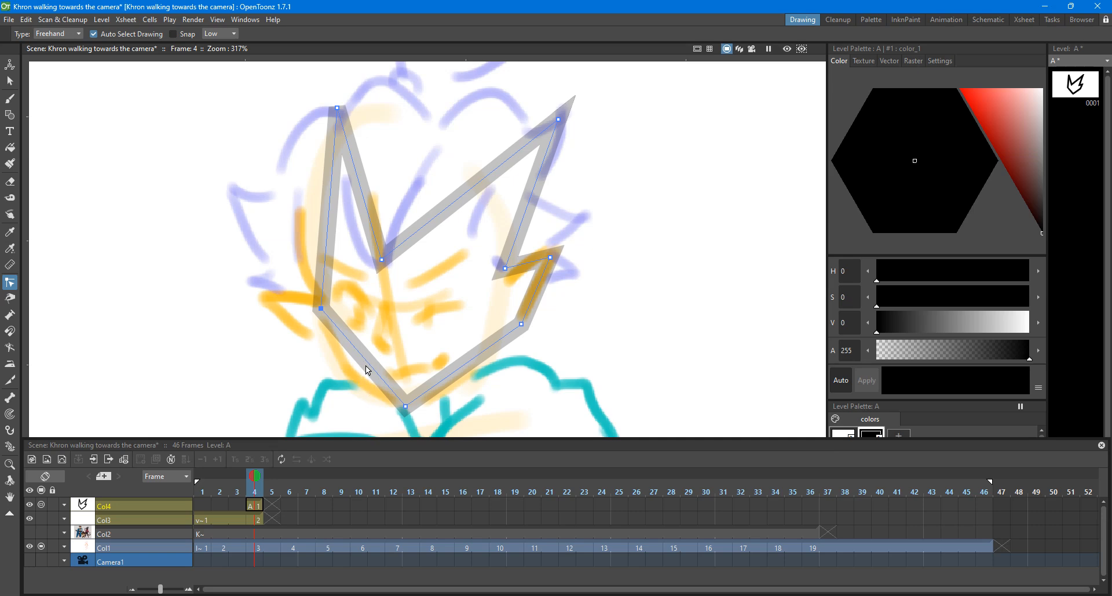
Step: Try to curve the face's side and jaw edges outward along the sketch, and undo these curve edits
{"action": "left_click_drag", "start_coordinate": [361, 358], "coordinate": [349, 375]}
{"action": "left_click_drag", "start_coordinate": [339, 214], "coordinate": [304, 205]}
{"action": "left_click_drag", "start_coordinate": [333, 353], "coordinate": [351, 317]}
{"action": "key", "text": "ctrl+z"}
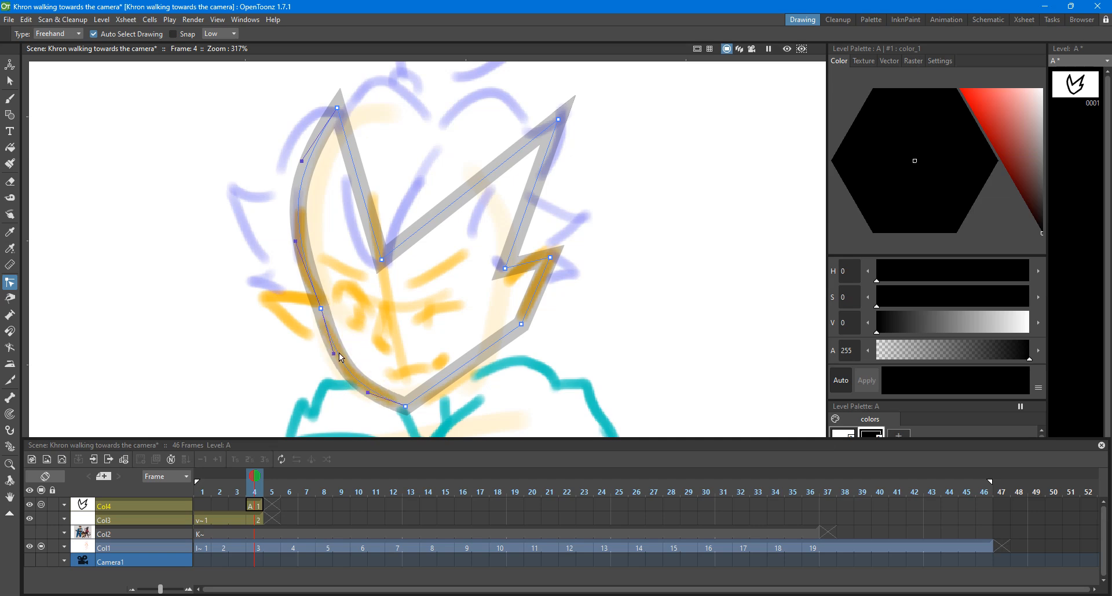
{"action": "key", "text": "ctrl+z"}
{"action": "key", "text": "ctrl+z"}
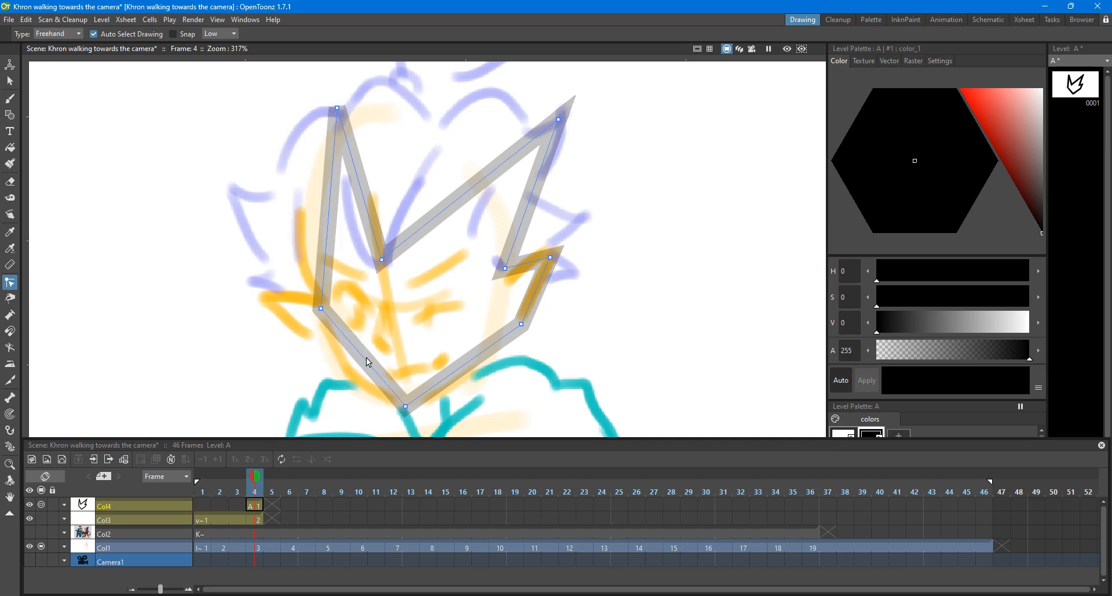
Step: Redo the curves on the face's side and jaw edges, and curve the opposite jaw edge outward along the sketch
{"action": "key", "text": "ctrl+y"}
{"action": "key", "text": "ctrl+y"}
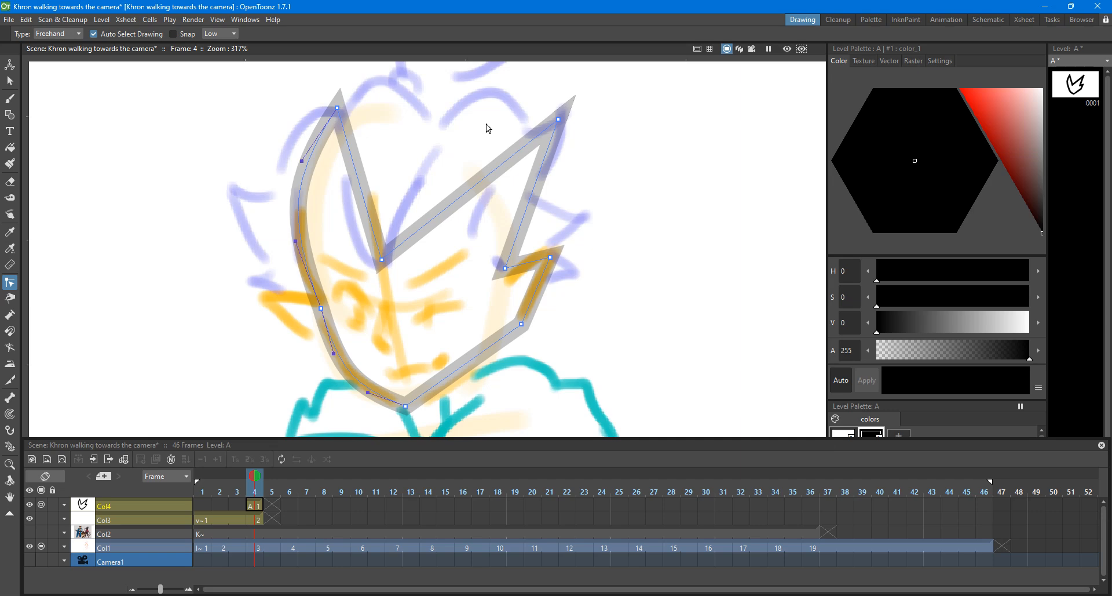
{"action": "left_click_drag", "start_coordinate": [334, 352], "coordinate": [201, 418]}
{"action": "key", "text": "ctrl+z"}
{"action": "left_click", "coordinate": [467, 378], "text": "ctrl"}
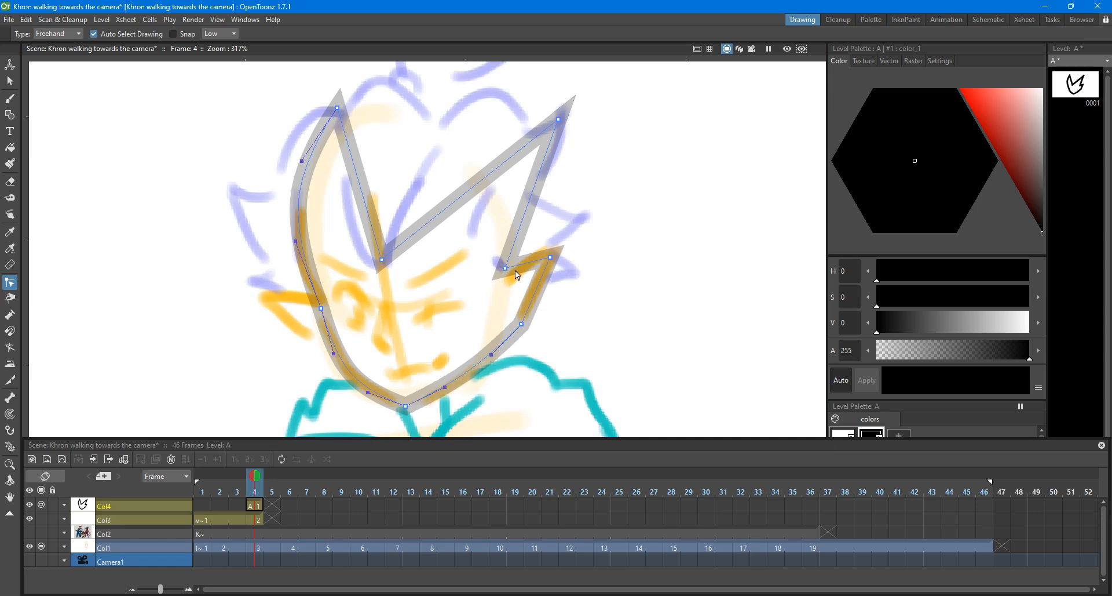
Step: Curve the ear's upper edge and both hair edges beside the fringe tip to match the sketch, and nudge the jaw corner below the ear
{"action": "left_click_drag", "start_coordinate": [528, 258], "coordinate": [528, 258]}
{"action": "left_click_drag", "start_coordinate": [522, 324], "coordinate": [524, 318]}
{"action": "left_click_drag", "start_coordinate": [523, 146], "coordinate": [468, 103]}
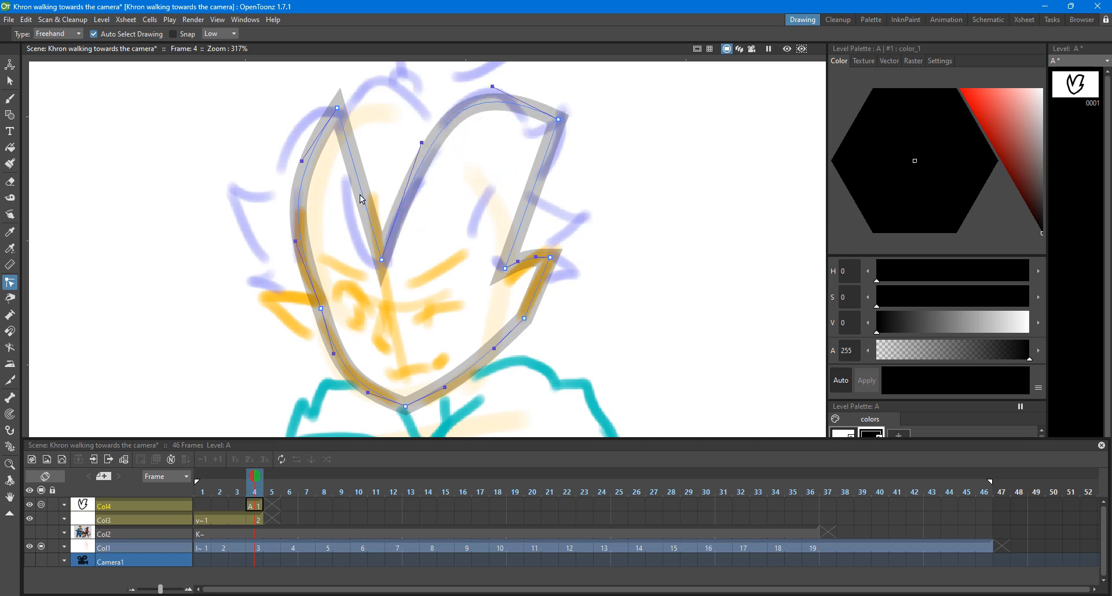
{"action": "left_click_drag", "start_coordinate": [352, 246], "coordinate": [353, 246]}
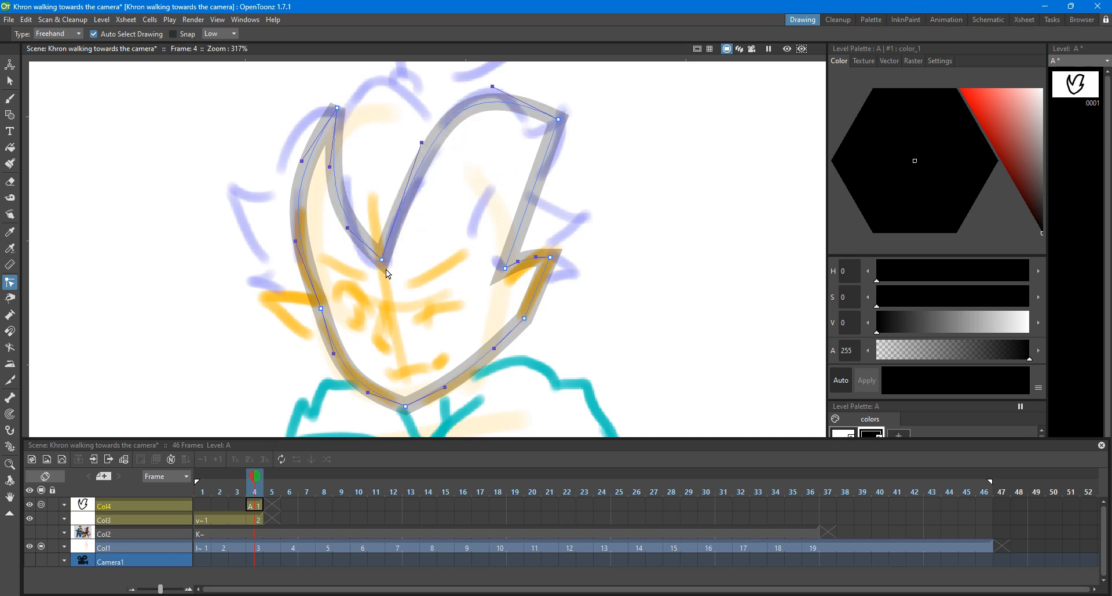
Step: Lower the hair corner at the top of the face's curved side and adjust its curve handles
{"action": "left_click_drag", "start_coordinate": [338, 108], "coordinate": [341, 109]}
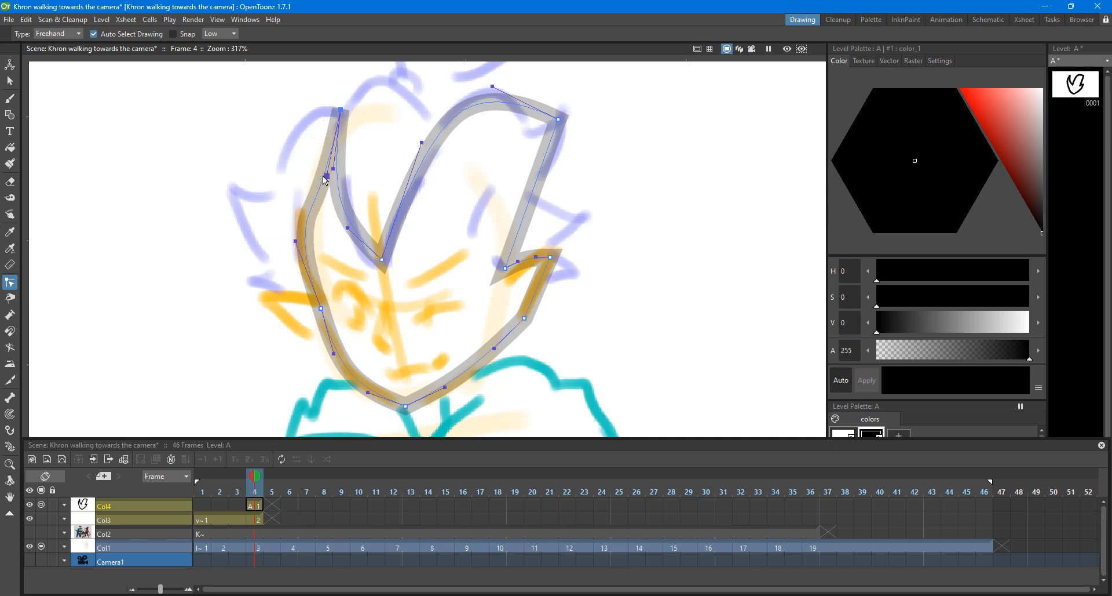
{"action": "left_click_drag", "start_coordinate": [333, 169], "coordinate": [338, 172]}
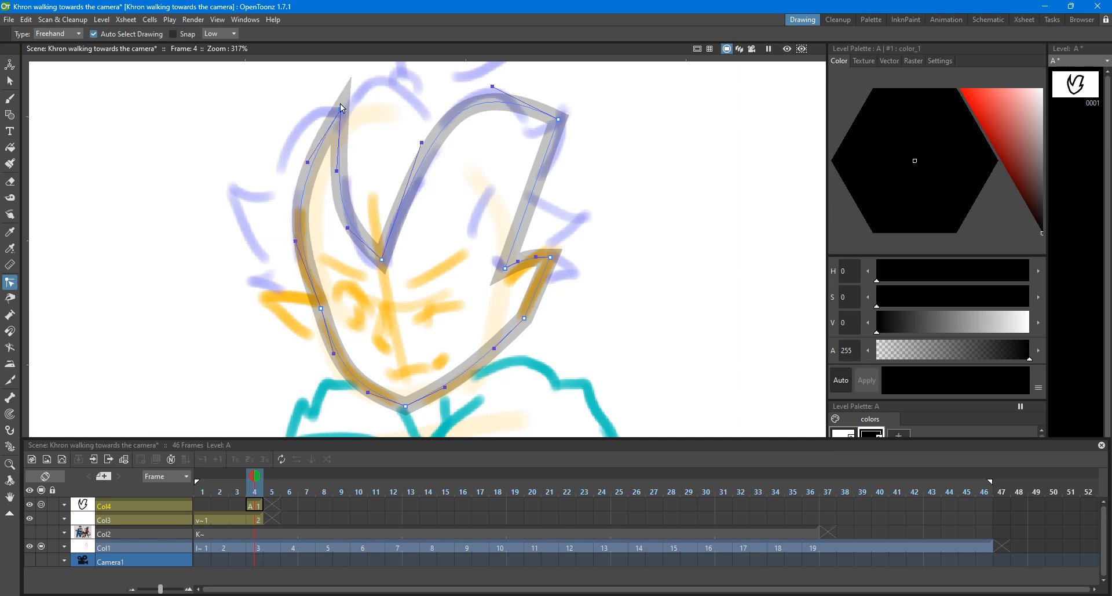
{"action": "left_click_drag", "start_coordinate": [341, 109], "coordinate": [337, 133]}
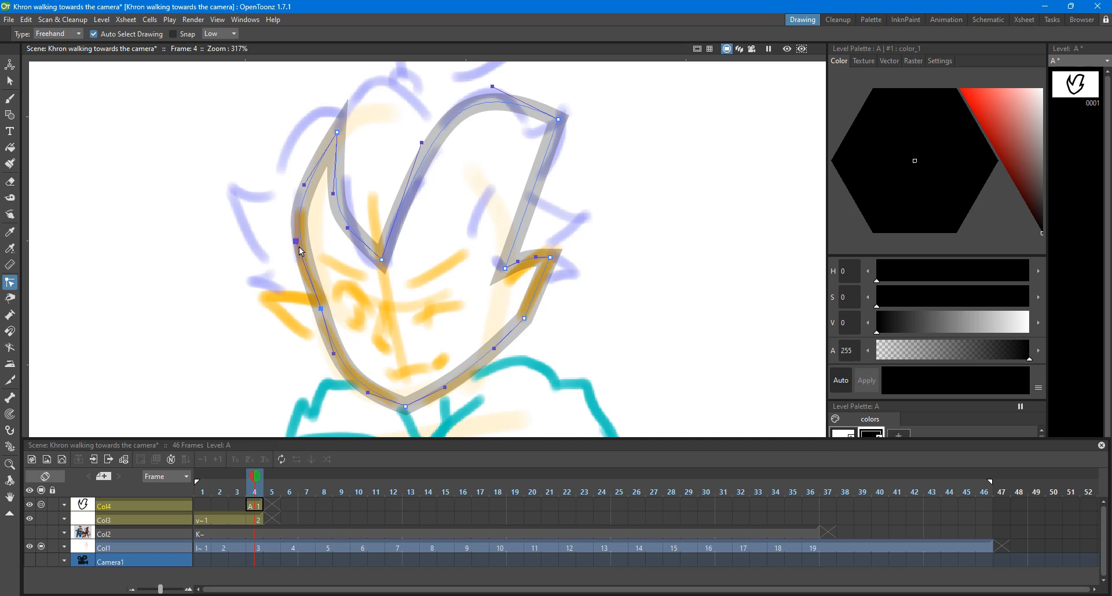
Step: Shift the cheek point slightly down and inward, and adjust its handles so the face side follows the sketch
{"action": "left_click_drag", "start_coordinate": [296, 241], "coordinate": [299, 244]}
{"action": "left_click_drag", "start_coordinate": [321, 309], "coordinate": [324, 314]}
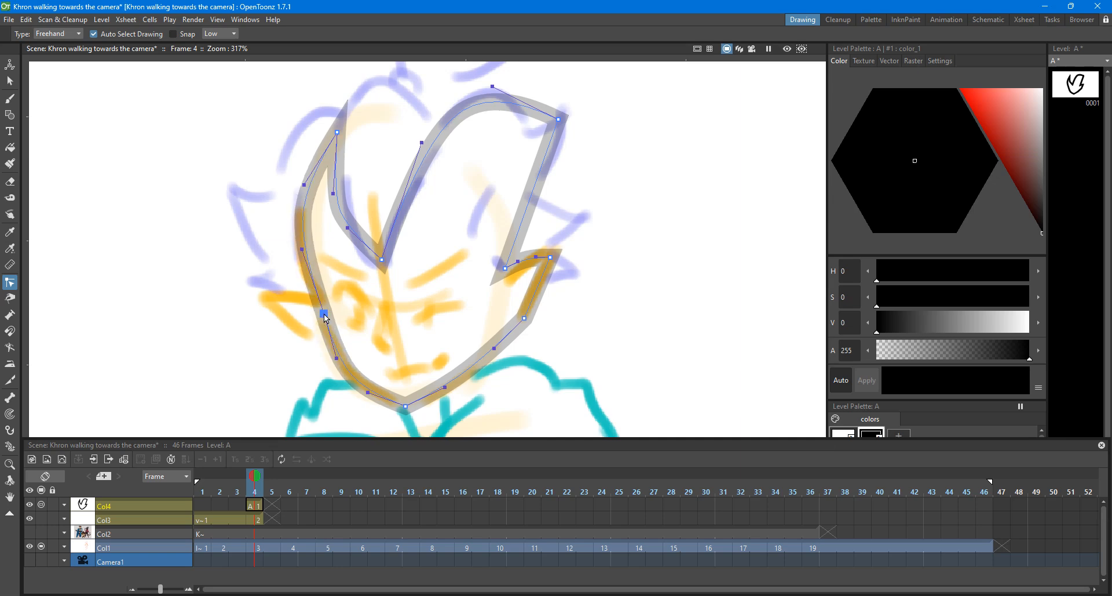
{"action": "left_click_drag", "start_coordinate": [335, 358], "coordinate": [339, 355]}
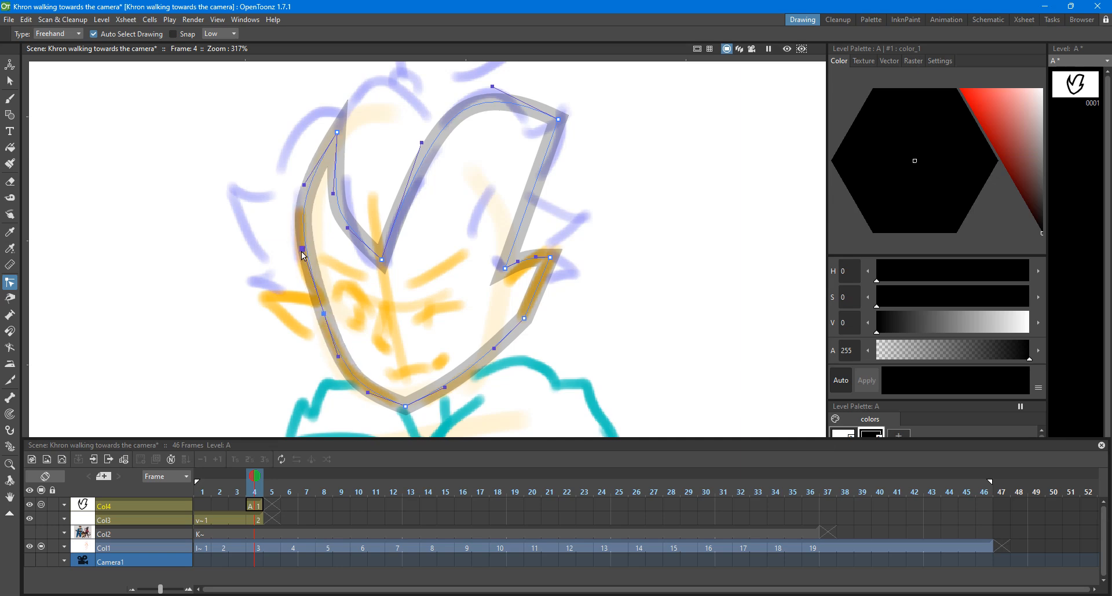
Step: Refine the curve of the short fringe edge with its handles and move the fringe tip point slightly down
{"action": "left_click_drag", "start_coordinate": [305, 248], "coordinate": [357, 231]}
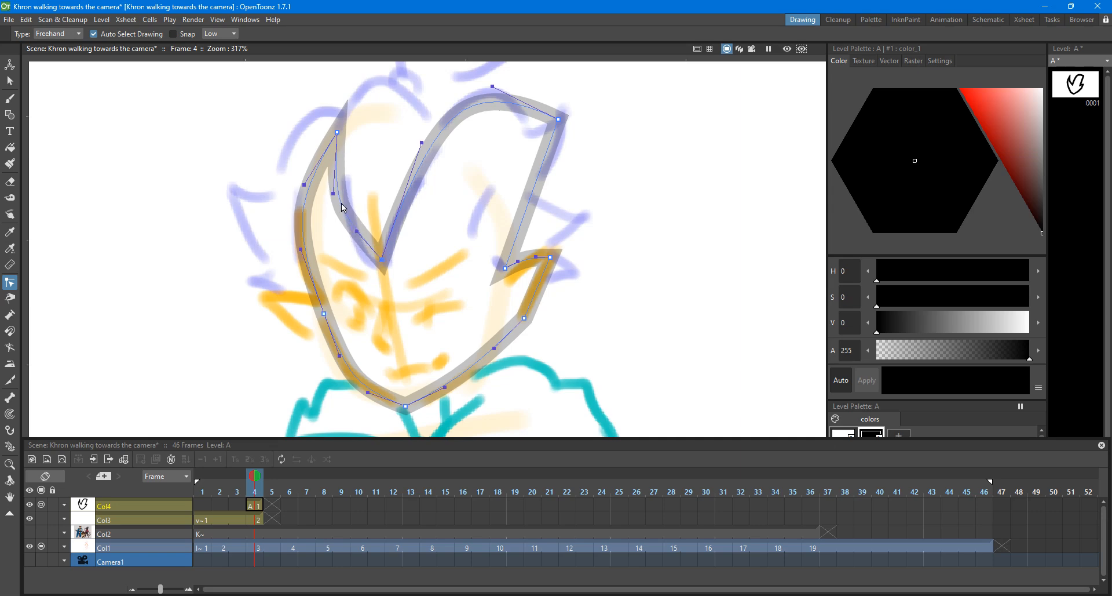
{"action": "left_click_drag", "start_coordinate": [333, 193], "coordinate": [338, 193]}
{"action": "left_click_drag", "start_coordinate": [382, 260], "coordinate": [379, 265]}
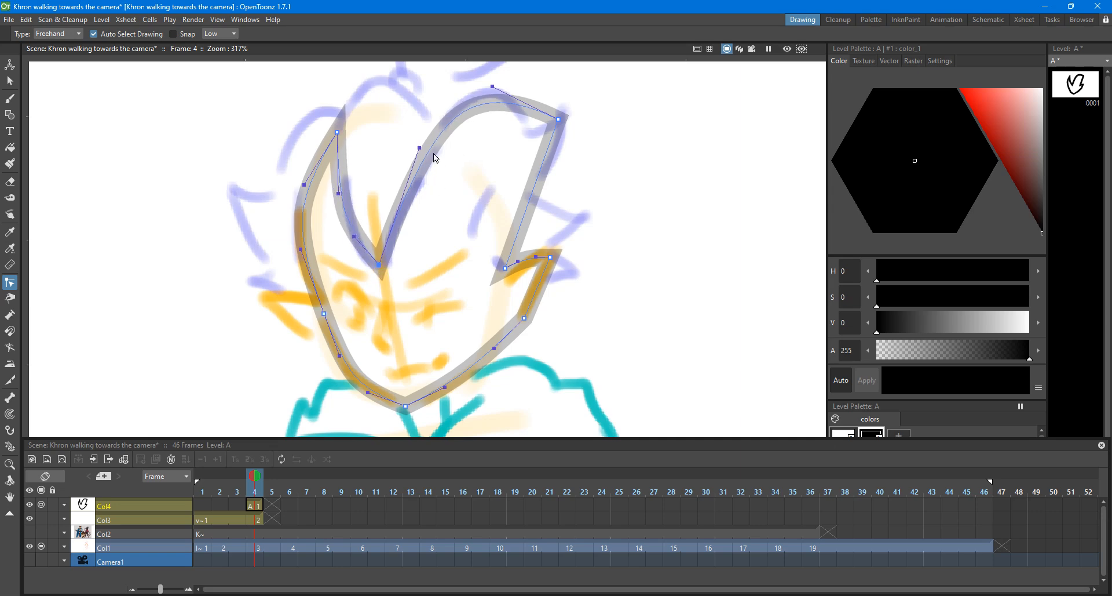
Step: Add a control point beside the large hair tip, shape the notch there, and curve the tip's lower edge inward toward the ear
{"action": "left_click", "coordinate": [525, 107], "text": "ctrl"}
{"action": "mouse_move", "coordinate": [526, 107]}
{"action": "left_mouse_down"}
{"action": "mouse_move", "coordinate": [529, 131]}
{"action": "mouse_move", "coordinate": [467, 87]}
{"action": "mouse_move", "coordinate": [497, 75]}
{"action": "left_mouse_up"}
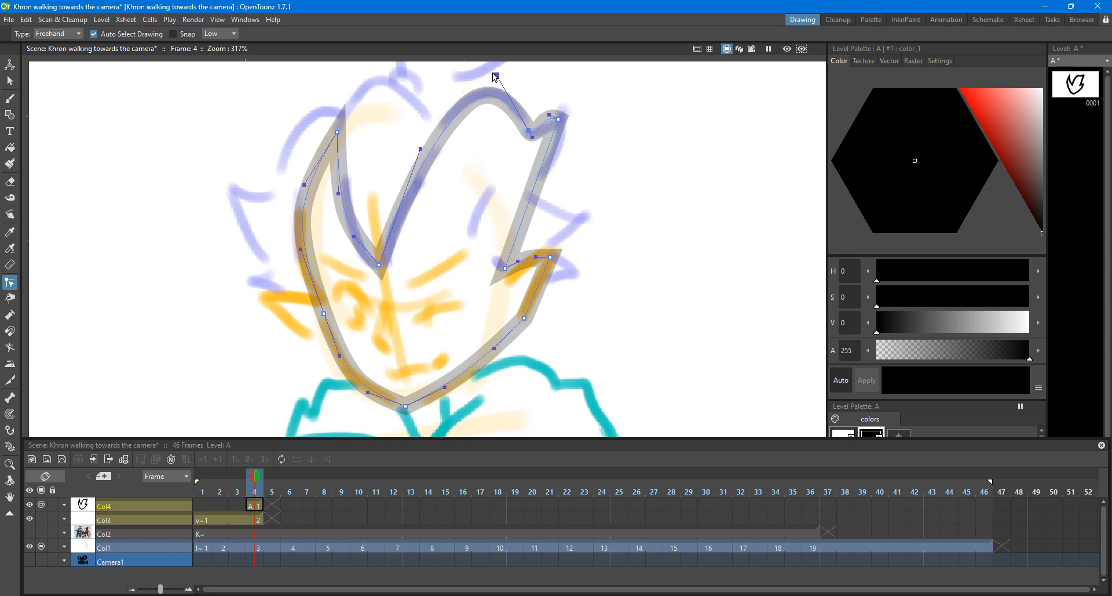
{"action": "left_click_drag", "start_coordinate": [549, 116], "coordinate": [559, 148]}
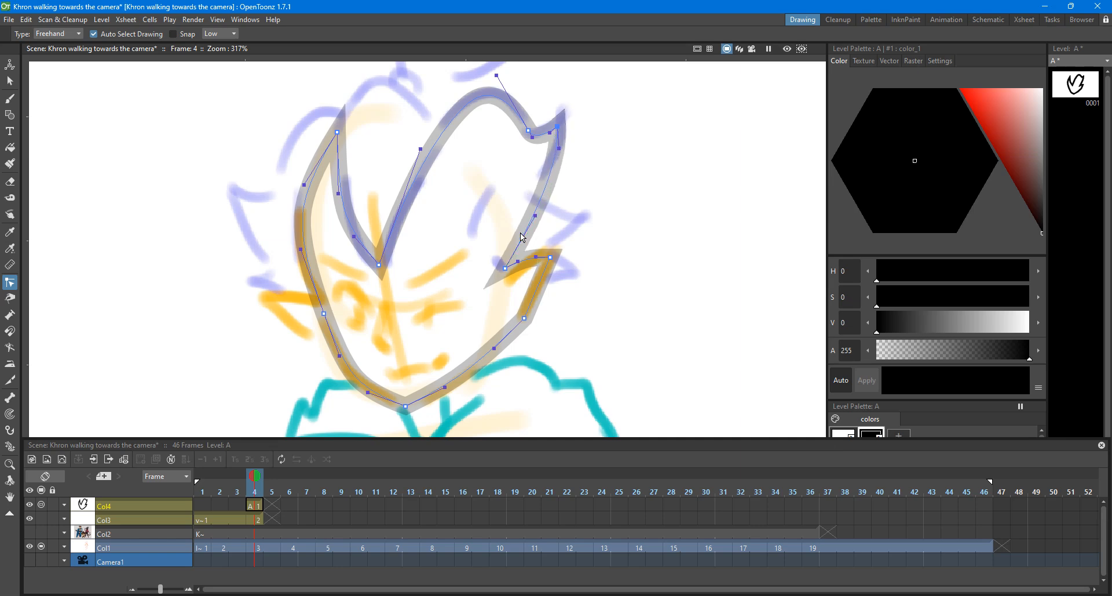
{"action": "left_click_drag", "start_coordinate": [536, 219], "coordinate": [455, 232]}
{"action": "left_click_drag", "start_coordinate": [560, 149], "coordinate": [562, 154]}
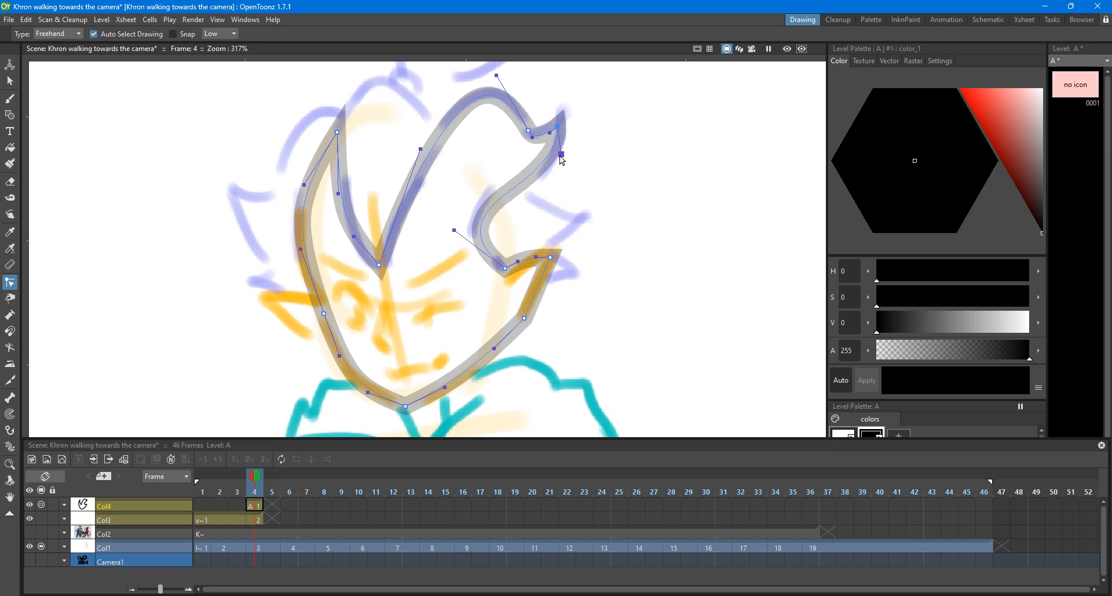
Step: Show the Col2 reference artwork to check the hair shape, hide it again, and reselect Col4's drawing at frame 4
{"action": "left_click", "coordinate": [41, 532]}
{"action": "key", "text": "minus"}
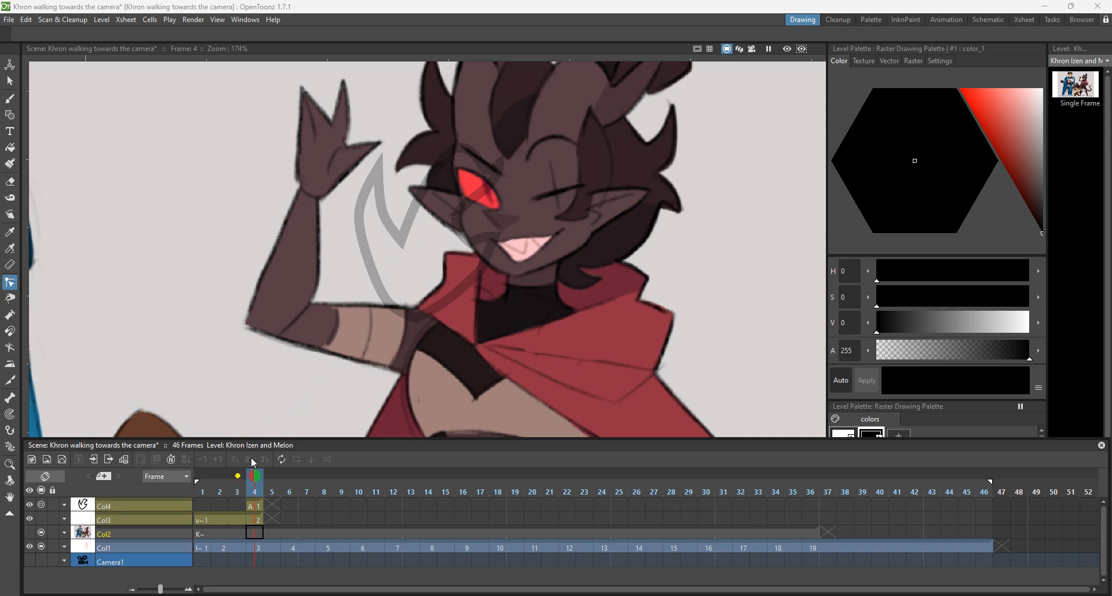
{"action": "left_click", "coordinate": [41, 532]}
{"action": "scroll", "coordinate": [477, 141], "scroll_direction": "up", "scroll_amount": 3}
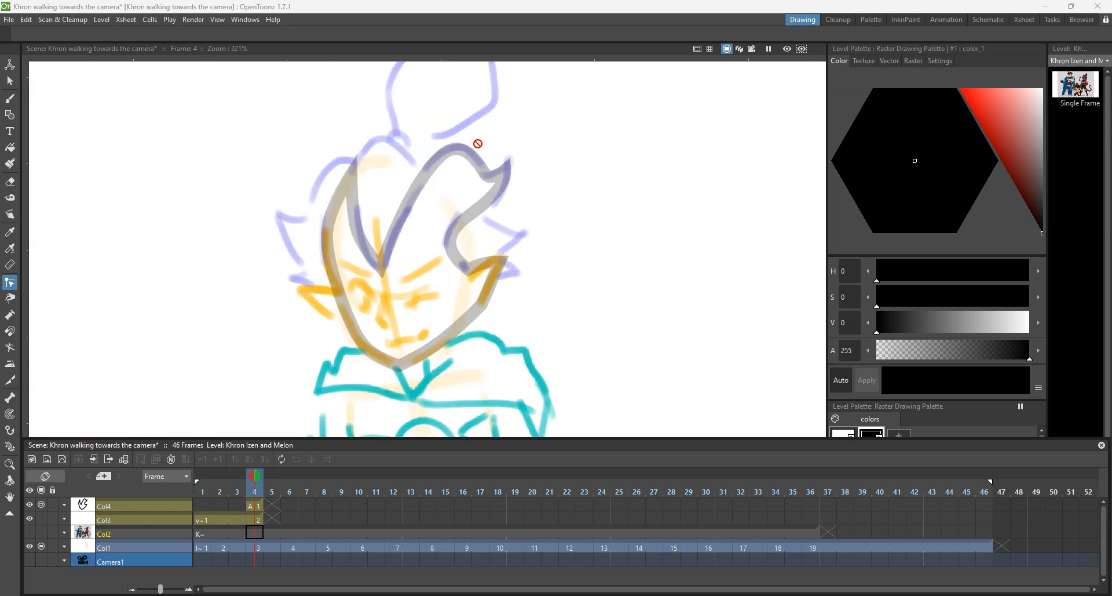
{"action": "left_click", "coordinate": [486, 252]}
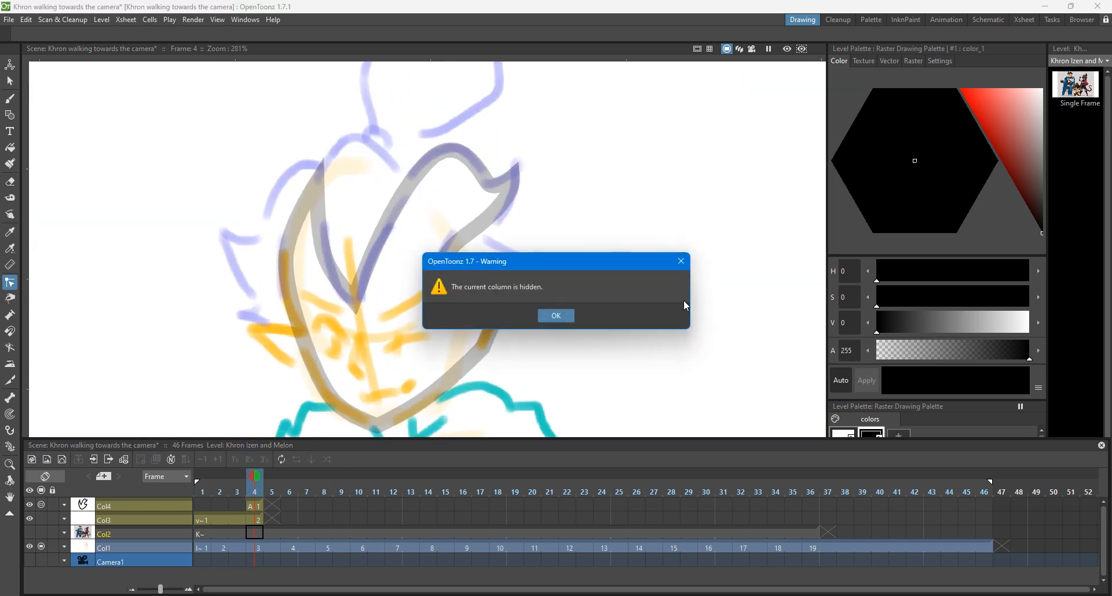
{"action": "left_click", "coordinate": [546, 318]}
{"action": "left_click", "coordinate": [254, 507]}
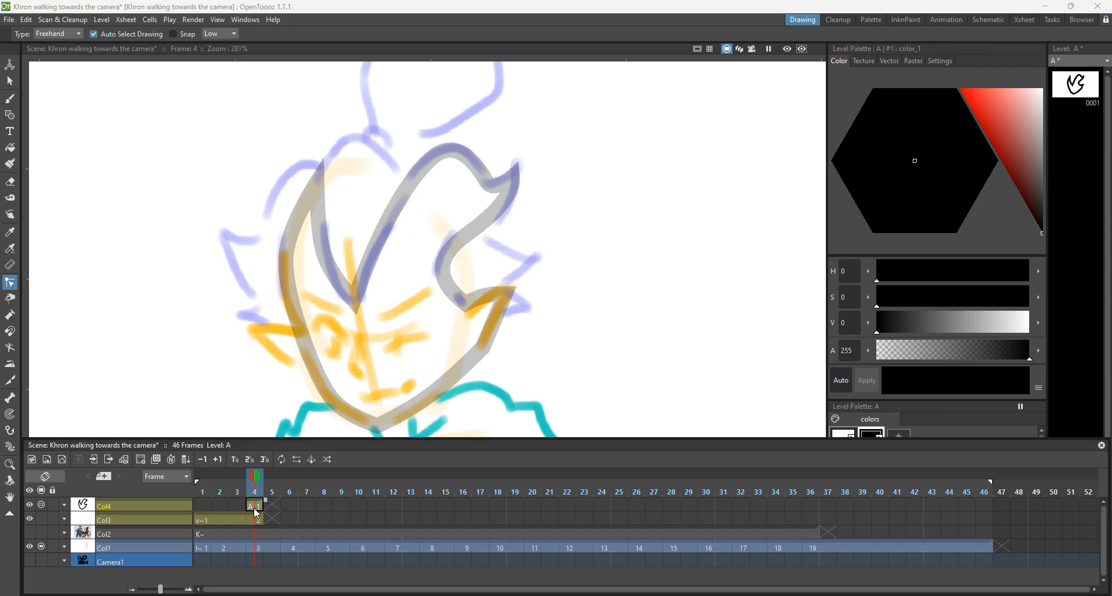
Step: Add a control point midway along the inward hair edge and adjust the surrounding handles to form a smooth S-shaped lock
{"action": "left_click", "coordinate": [482, 231]}
{"action": "left_click", "coordinate": [479, 227], "text": "ctrl"}
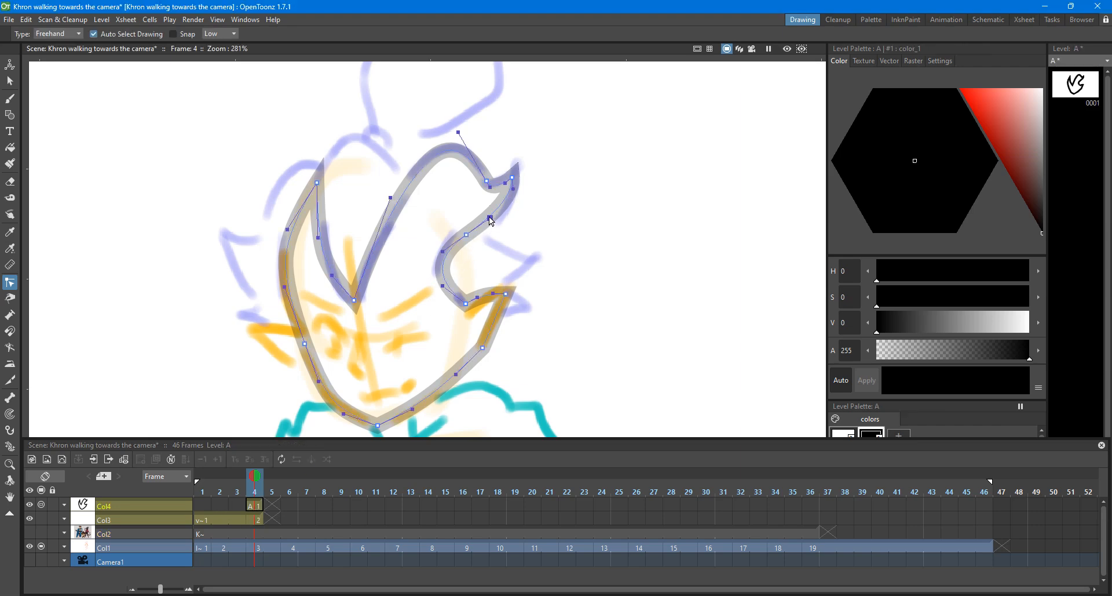
{"action": "mouse_move", "coordinate": [490, 217]}
{"action": "left_mouse_down"}
{"action": "mouse_move", "coordinate": [482, 212]}
{"action": "mouse_move", "coordinate": [495, 233]}
{"action": "mouse_move", "coordinate": [482, 250]}
{"action": "mouse_move", "coordinate": [505, 222]}
{"action": "mouse_move", "coordinate": [474, 226]}
{"action": "mouse_move", "coordinate": [499, 230]}
{"action": "mouse_move", "coordinate": [486, 244]}
{"action": "left_mouse_up"}
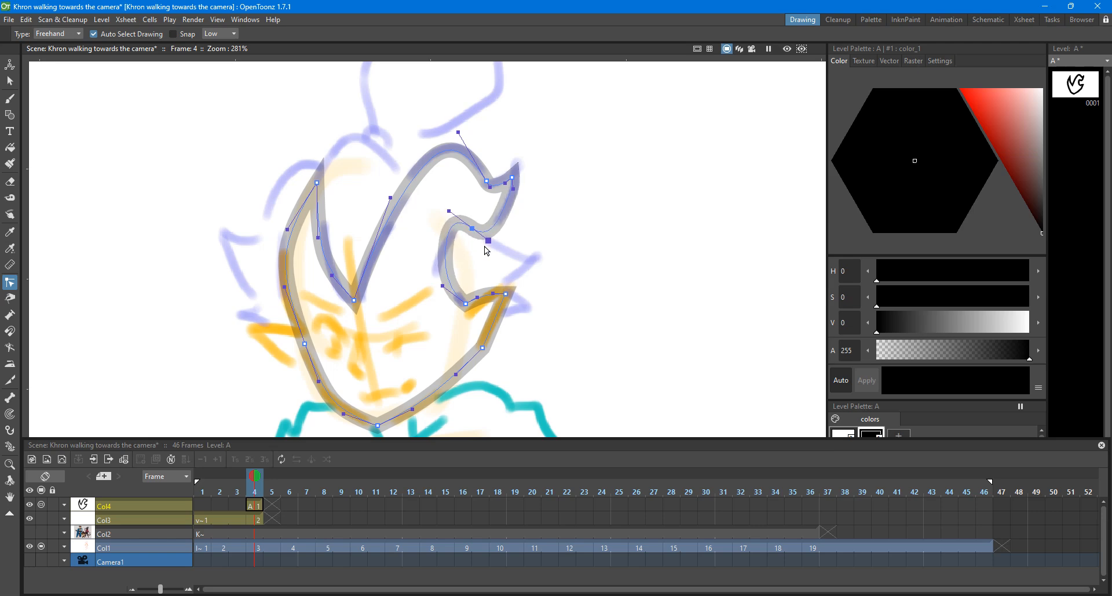
{"action": "mouse_move", "coordinate": [440, 288]}
{"action": "left_mouse_down"}
{"action": "mouse_move", "coordinate": [467, 281]}
{"action": "mouse_move", "coordinate": [432, 291]}
{"action": "left_mouse_up"}
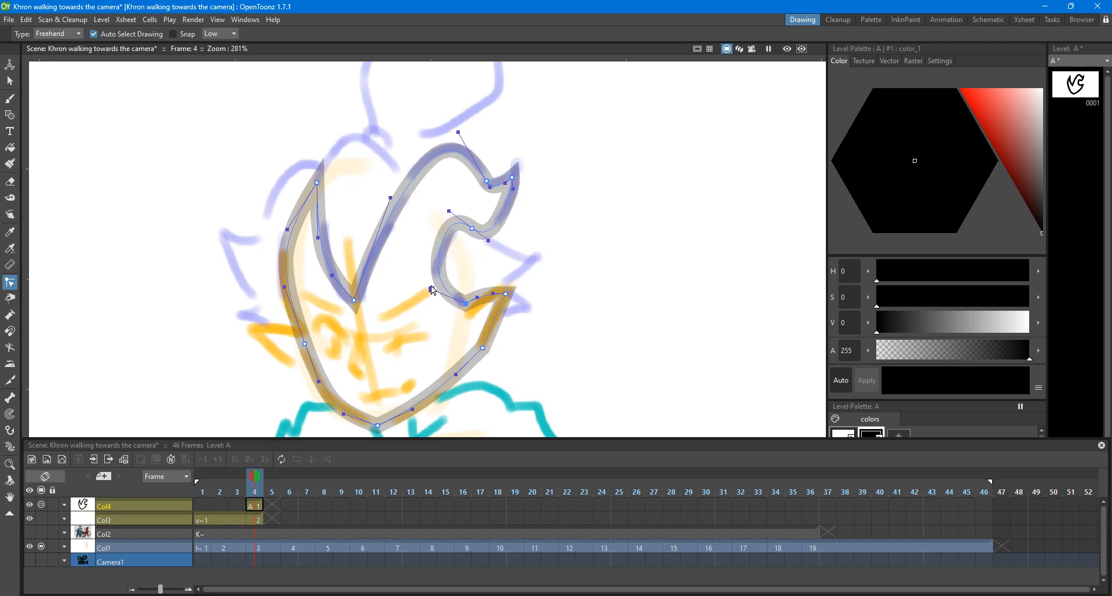
{"action": "left_click_drag", "start_coordinate": [449, 212], "coordinate": [458, 231]}
{"action": "left_click", "coordinate": [561, 215]}
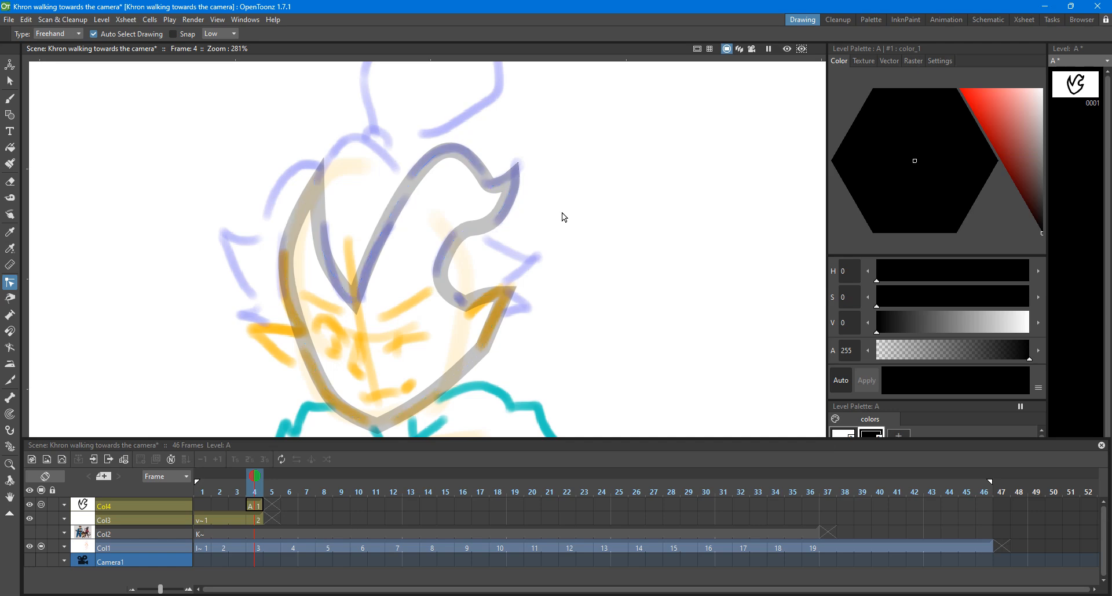
Step: Try to bend the jaw edge below the ear inward with its curve handle
{"action": "scroll", "coordinate": [586, 249], "scroll_direction": "down", "scroll_amount": 4}
{"action": "scroll", "coordinate": [576, 292], "scroll_direction": "up", "scroll_amount": 3}
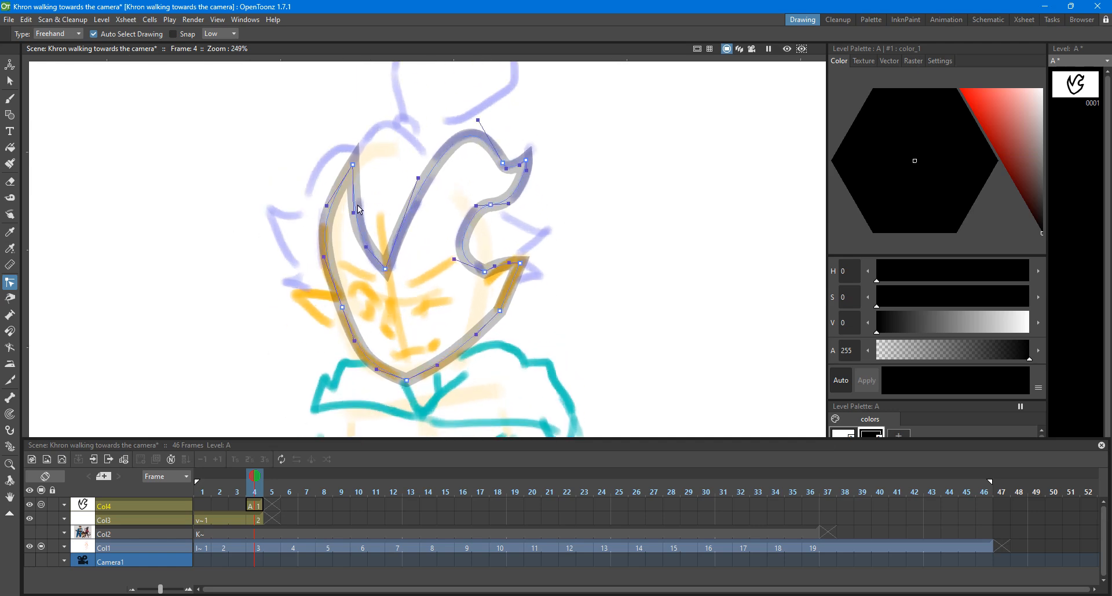
{"action": "scroll", "coordinate": [406, 202], "scroll_direction": "down", "scroll_amount": 3}
{"action": "scroll", "coordinate": [429, 257], "scroll_direction": "up", "scroll_amount": 3}
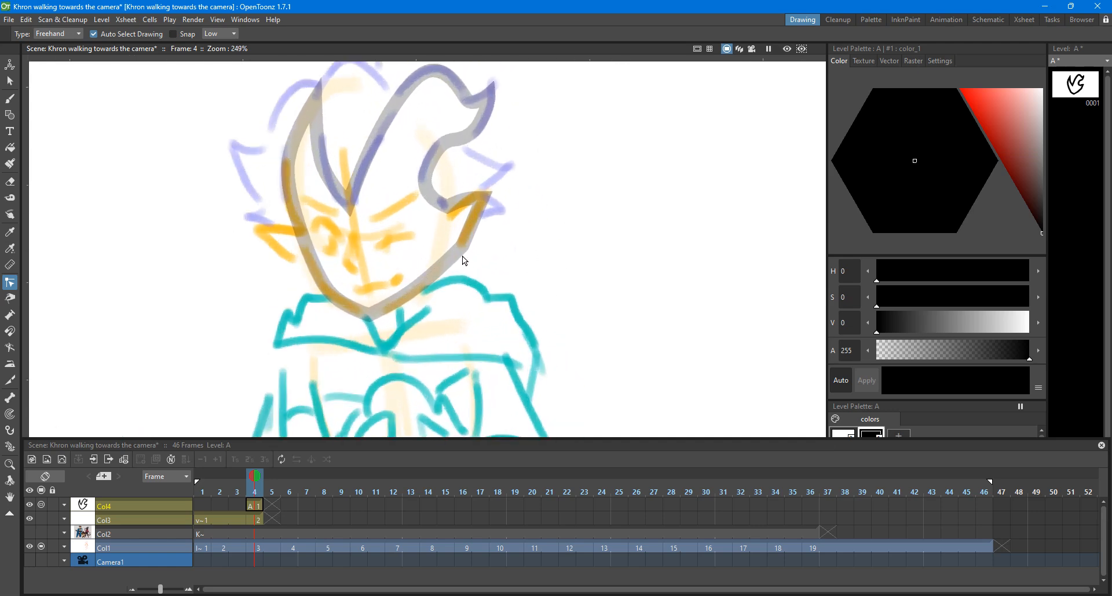
{"action": "left_click", "coordinate": [467, 261]}
{"action": "left_click", "coordinate": [455, 251]}
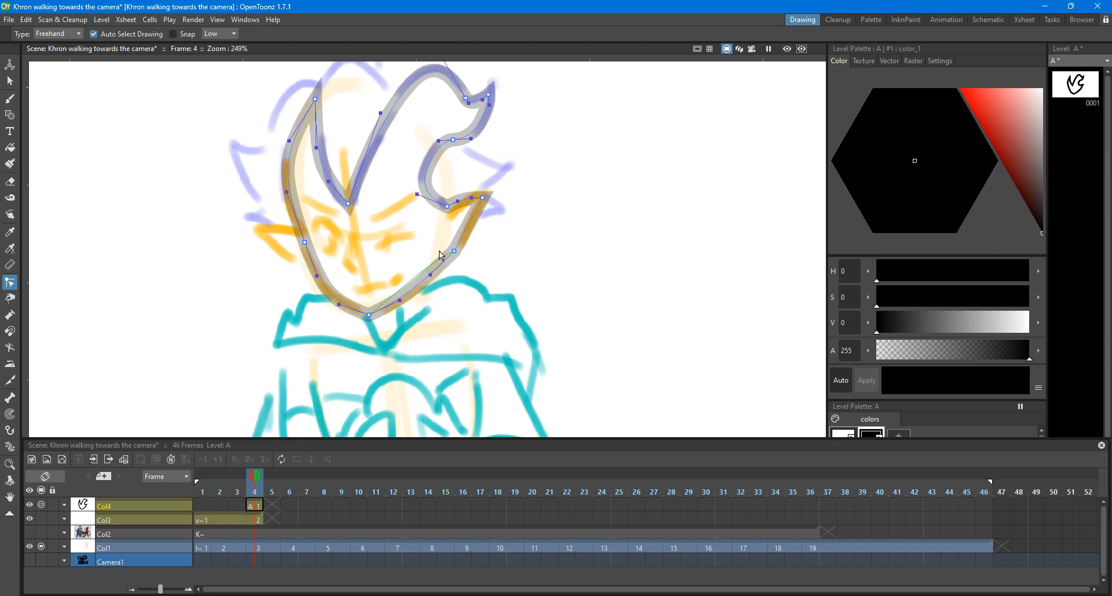
{"action": "left_click", "coordinate": [439, 271], "text": "ctrl"}
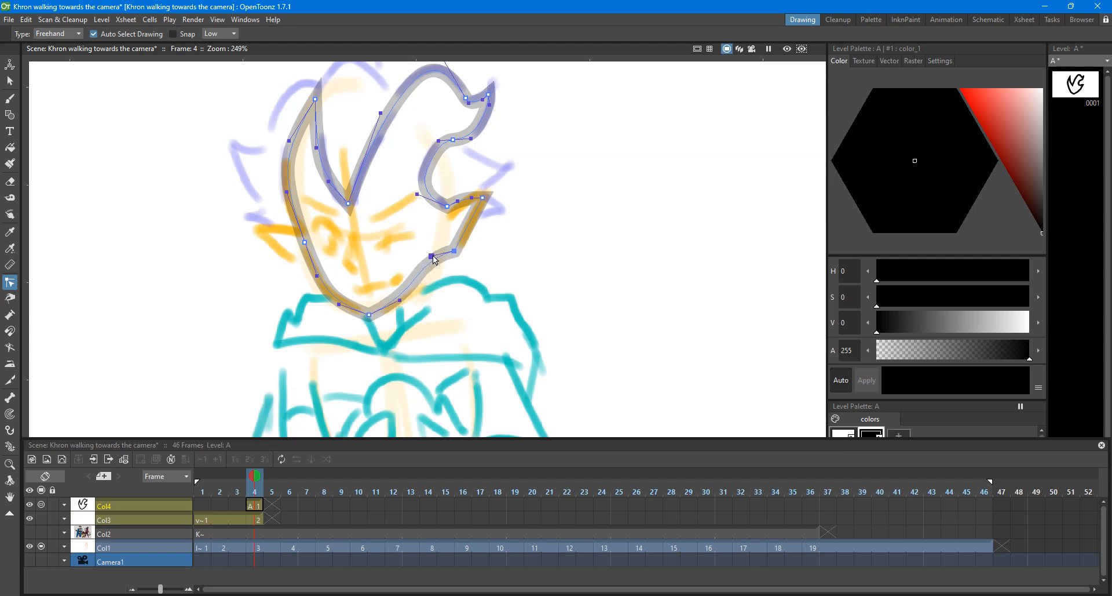
{"action": "left_click", "coordinate": [650, 186]}
{"action": "scroll", "coordinate": [545, 194], "scroll_direction": "down", "scroll_amount": 3}
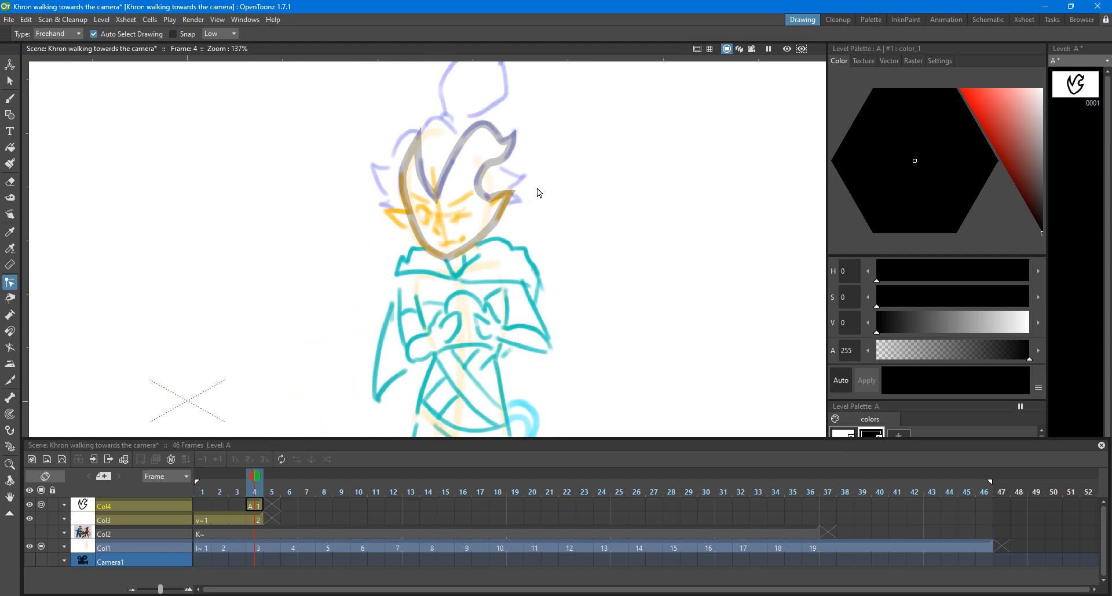
Step: With the Geometric tool's Line shape, draw a line from the upper hair corner to the top of the opposite ear, and save the scene
{"action": "left_click", "coordinate": [10, 114]}
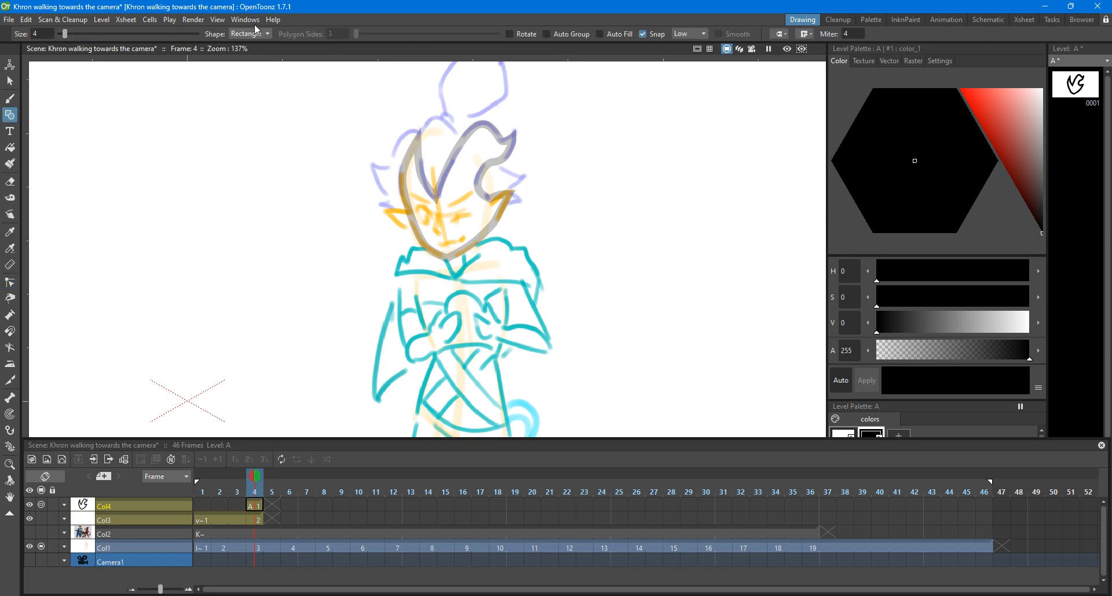
{"action": "scroll", "coordinate": [459, 145], "scroll_direction": "up", "scroll_amount": 1}
{"action": "scroll", "coordinate": [459, 145], "scroll_direction": "up", "scroll_amount": 2}
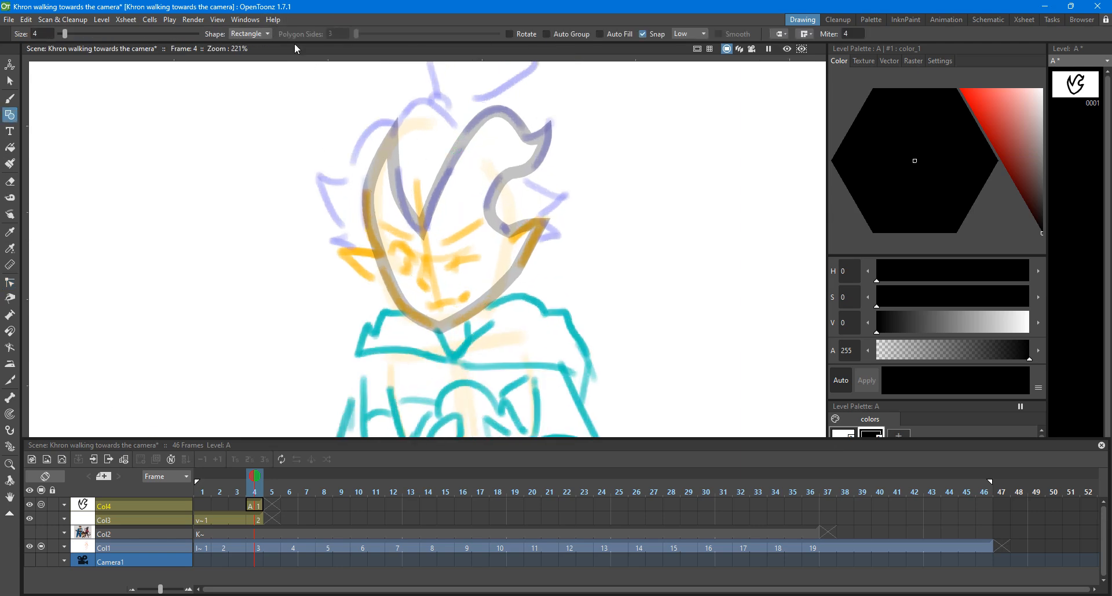
{"action": "left_click", "coordinate": [250, 34]}
{"action": "left_click", "coordinate": [255, 71]}
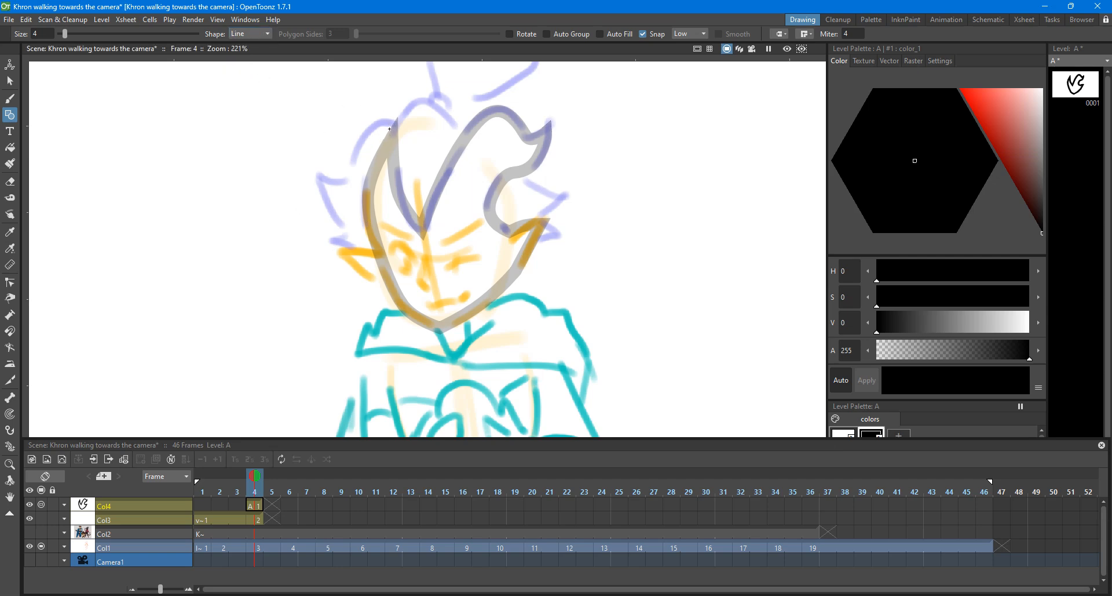
{"action": "mouse_move", "coordinate": [390, 128]}
{"action": "left_mouse_down"}
{"action": "mouse_move", "coordinate": [364, 258]}
{"action": "mouse_move", "coordinate": [365, 247]}
{"action": "mouse_move", "coordinate": [348, 252]}
{"action": "mouse_move", "coordinate": [362, 249]}
{"action": "mouse_move", "coordinate": [351, 233]}
{"action": "left_mouse_up"}
{"action": "key", "text": "ctrl+z"}
{"action": "mouse_move", "coordinate": [392, 125]}
{"action": "left_mouse_down"}
{"action": "mouse_move", "coordinate": [351, 243]}
{"action": "mouse_move", "coordinate": [365, 268]}
{"action": "mouse_move", "coordinate": [329, 256]}
{"action": "left_mouse_up"}
{"action": "scroll", "coordinate": [329, 155], "scroll_direction": "up", "scroll_amount": 2}
{"action": "key", "text": "ctrl+s"}
Step: With the Control Point Editor, pull the new line's middle out to the side hair spike's tip and make that point a sharp corner
{"action": "key", "text": "s"}
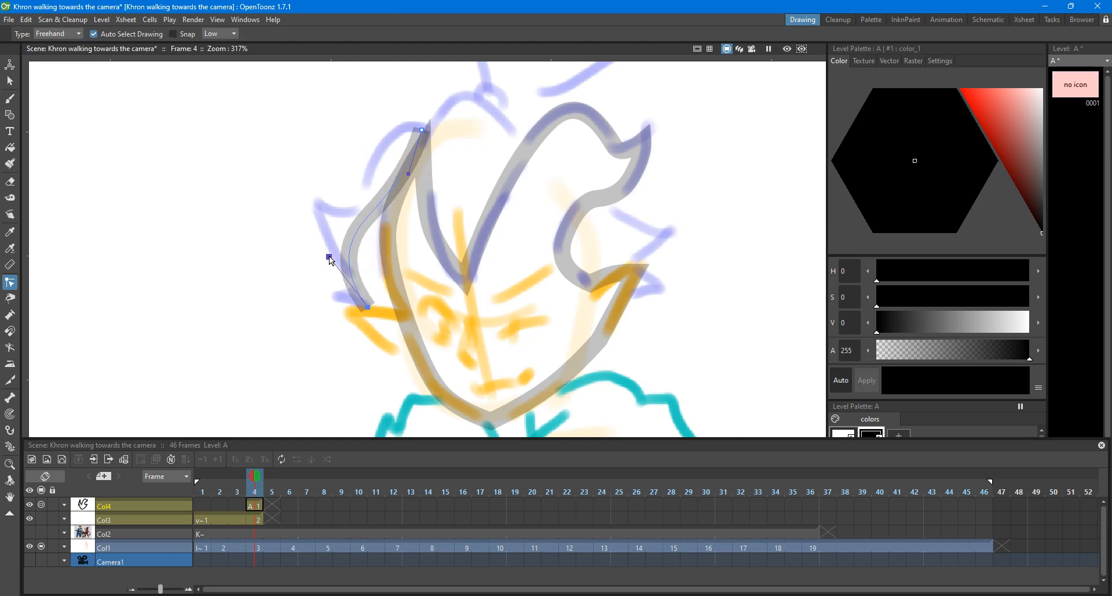
{"action": "key", "text": "ctrl+z"}
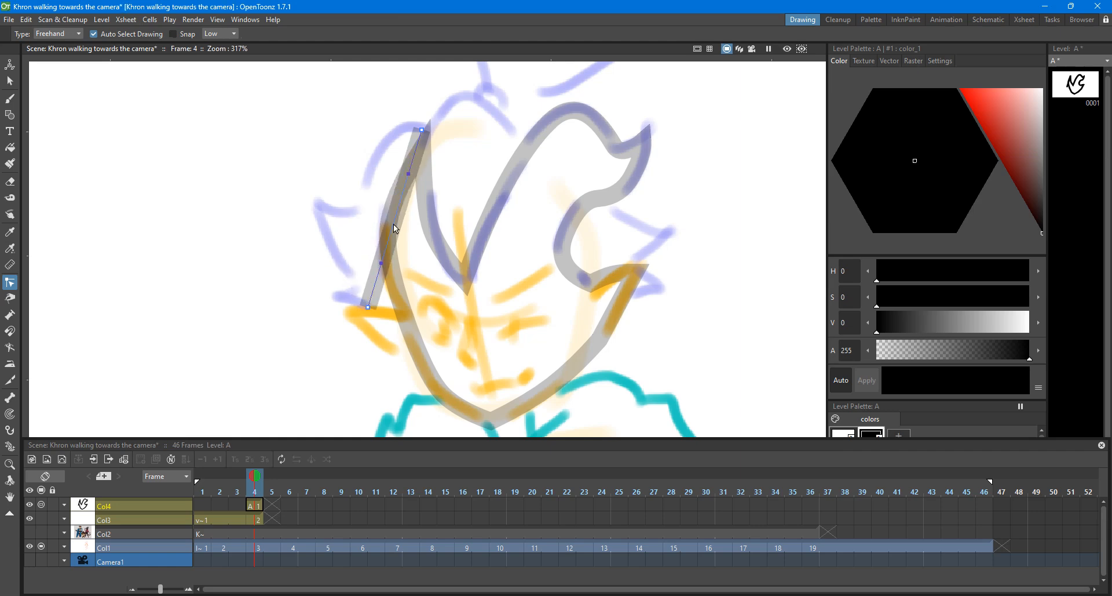
{"action": "left_click_drag", "start_coordinate": [398, 222], "coordinate": [318, 215]}
{"action": "left_click", "coordinate": [319, 210], "text": "alt"}
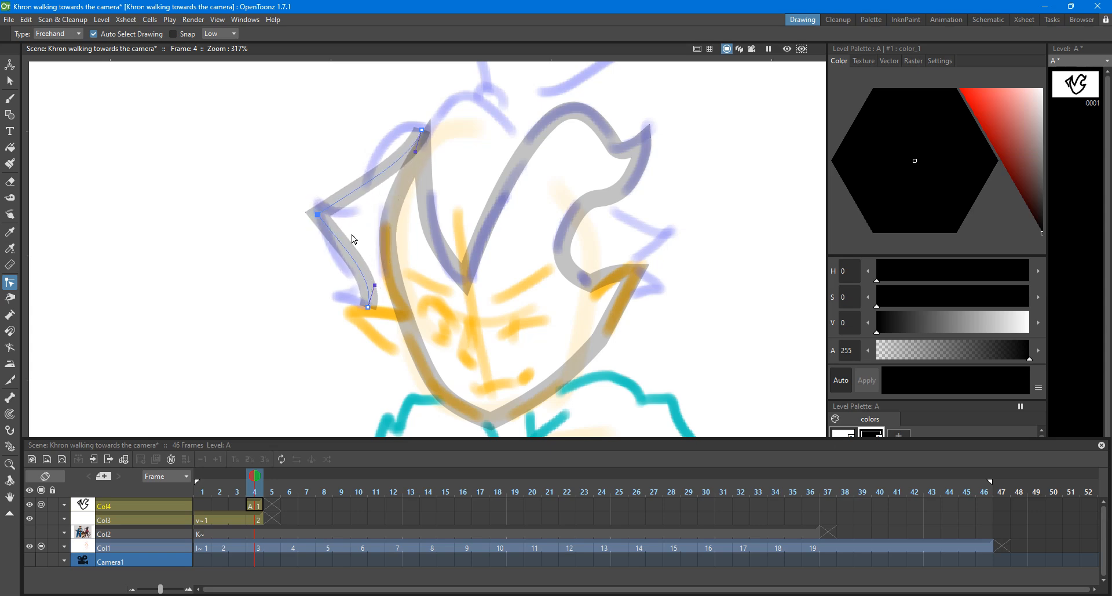
Step: Add control points below the spike tip to shape the notch and lower hair lock, and extend the line's end to the face outline
{"action": "mouse_move", "coordinate": [376, 285]}
{"action": "left_mouse_down"}
{"action": "mouse_move", "coordinate": [286, 280]}
{"action": "mouse_move", "coordinate": [344, 280]}
{"action": "mouse_move", "coordinate": [341, 269]}
{"action": "mouse_move", "coordinate": [359, 289]}
{"action": "mouse_move", "coordinate": [360, 250]}
{"action": "mouse_move", "coordinate": [355, 278]}
{"action": "mouse_move", "coordinate": [323, 300]}
{"action": "left_mouse_up"}
{"action": "left_click", "coordinate": [345, 276], "text": "ctrl"}
{"action": "scroll", "coordinate": [359, 290], "scroll_direction": "up", "scroll_amount": 2}
{"action": "left_click", "coordinate": [355, 240], "text": "alt"}
{"action": "left_click", "coordinate": [360, 275], "text": "ctrl"}
{"action": "left_click", "coordinate": [372, 323]}
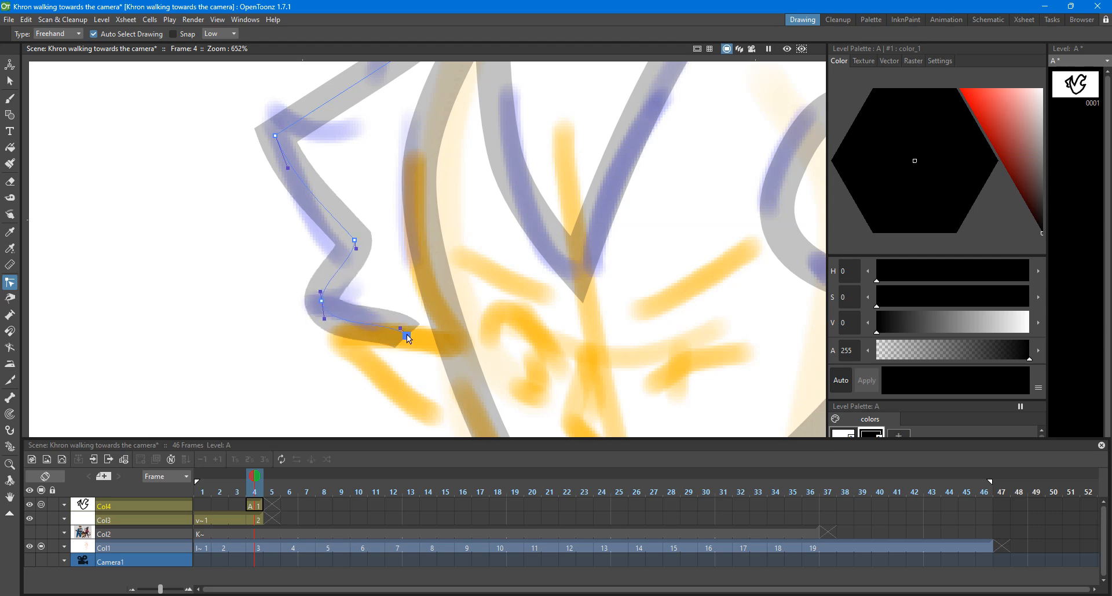
{"action": "left_click_drag", "start_coordinate": [407, 334], "coordinate": [444, 337]}
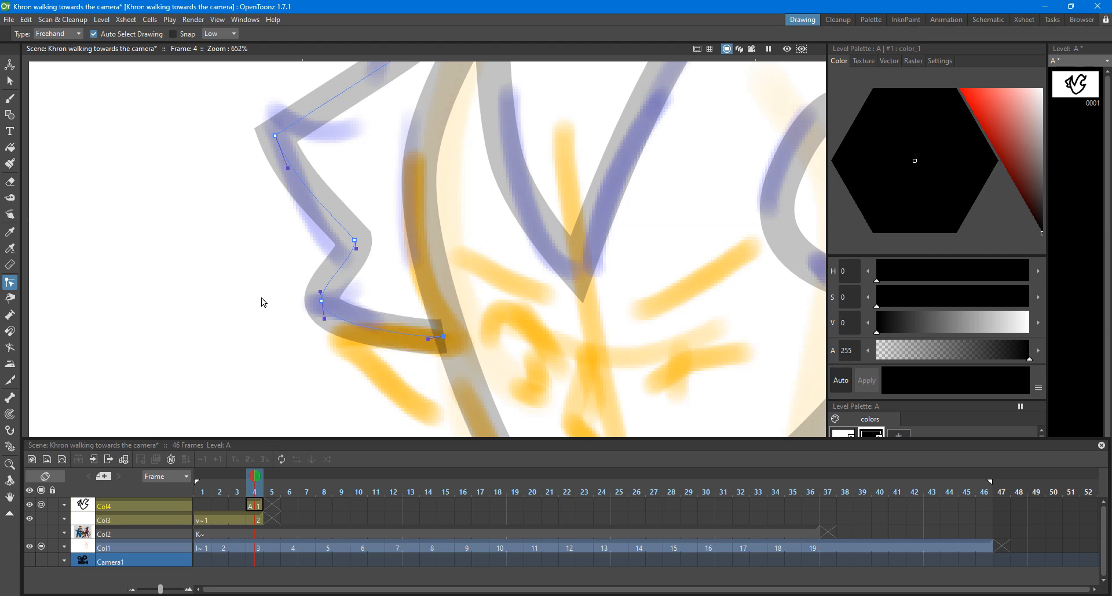
Step: Try to sharpen the lower hair lock's tip and bend the notch edge above it
{"action": "left_click_drag", "start_coordinate": [322, 302], "coordinate": [313, 298]}
{"action": "scroll", "coordinate": [286, 193], "scroll_direction": "down", "scroll_amount": 1}
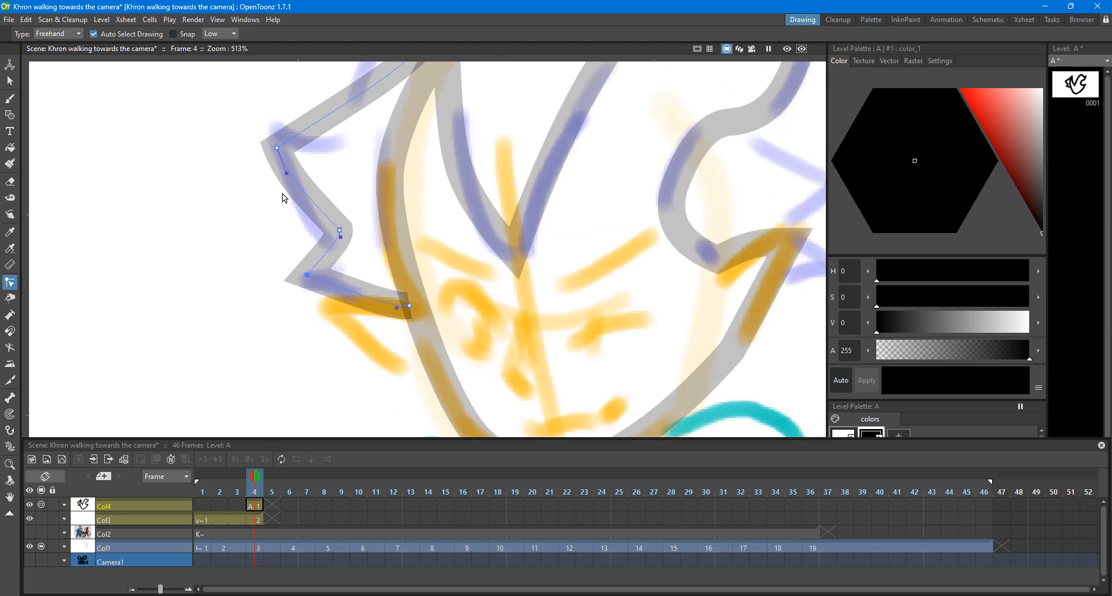
{"action": "mouse_move", "coordinate": [341, 236]}
{"action": "left_mouse_down"}
{"action": "mouse_move", "coordinate": [325, 248]}
{"action": "mouse_move", "coordinate": [340, 232]}
{"action": "mouse_move", "coordinate": [342, 247]}
{"action": "mouse_move", "coordinate": [308, 217]}
{"action": "left_mouse_up"}
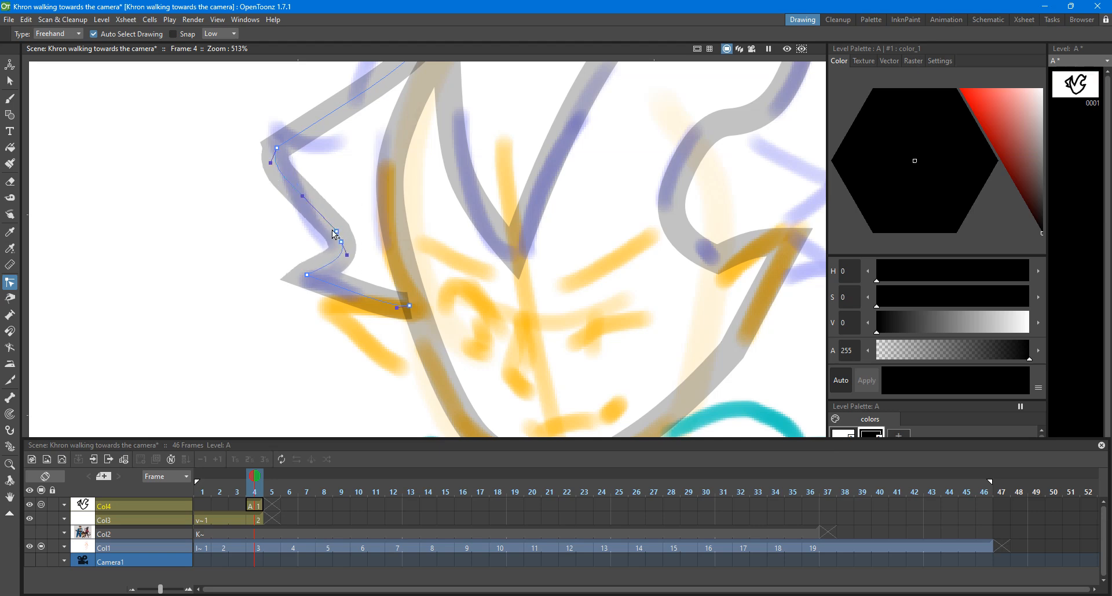
Step: Undo the recent edits to the notch, the lower hair lock's tip and the line's end
{"action": "key", "text": "ctrl+z"}
{"action": "key", "text": "ctrl+z"}
{"action": "key", "text": "ctrl+z"}
{"action": "key", "text": "ctrl+z"}
{"action": "key", "text": "ctrl+z"}
{"action": "key", "text": "ctrl+z"}
{"action": "key", "text": "ctrl+z"}
{"action": "key", "text": "ctrl+z"}
{"action": "key", "text": "ctrl+z"}
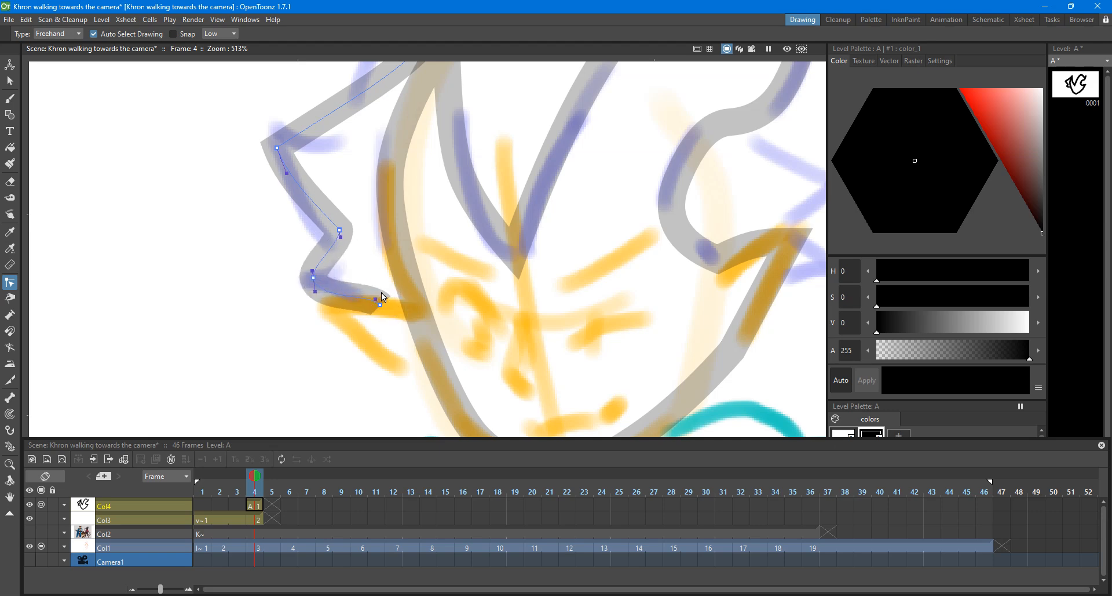
Step: Try to extend the hair line's end across the face outline and move the notch point inward, and undo the edits
{"action": "left_click_drag", "start_coordinate": [380, 304], "coordinate": [446, 318]}
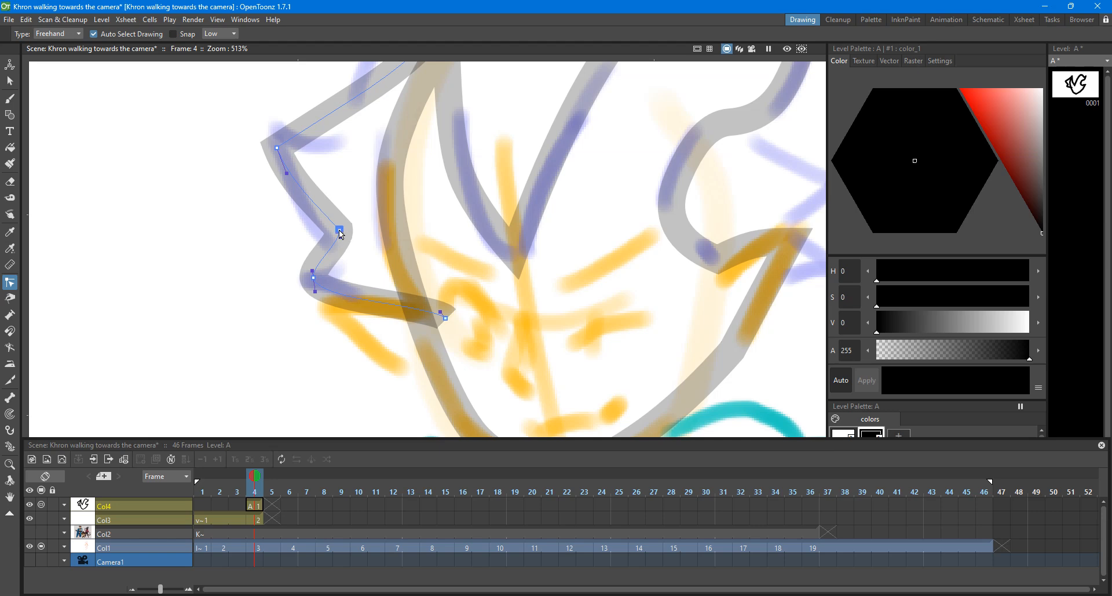
{"action": "mouse_move", "coordinate": [340, 230]}
{"action": "left_mouse_down"}
{"action": "mouse_move", "coordinate": [391, 242]}
{"action": "mouse_move", "coordinate": [361, 201]}
{"action": "mouse_move", "coordinate": [417, 312]}
{"action": "mouse_move", "coordinate": [460, 327]}
{"action": "left_mouse_up"}
{"action": "key", "text": "a"}
{"action": "left_click_drag", "start_coordinate": [387, 219], "coordinate": [441, 353]}
{"action": "key", "text": "ctrl+z"}
{"action": "key", "text": "ctrl+z"}
{"action": "key", "text": "ctrl+z"}
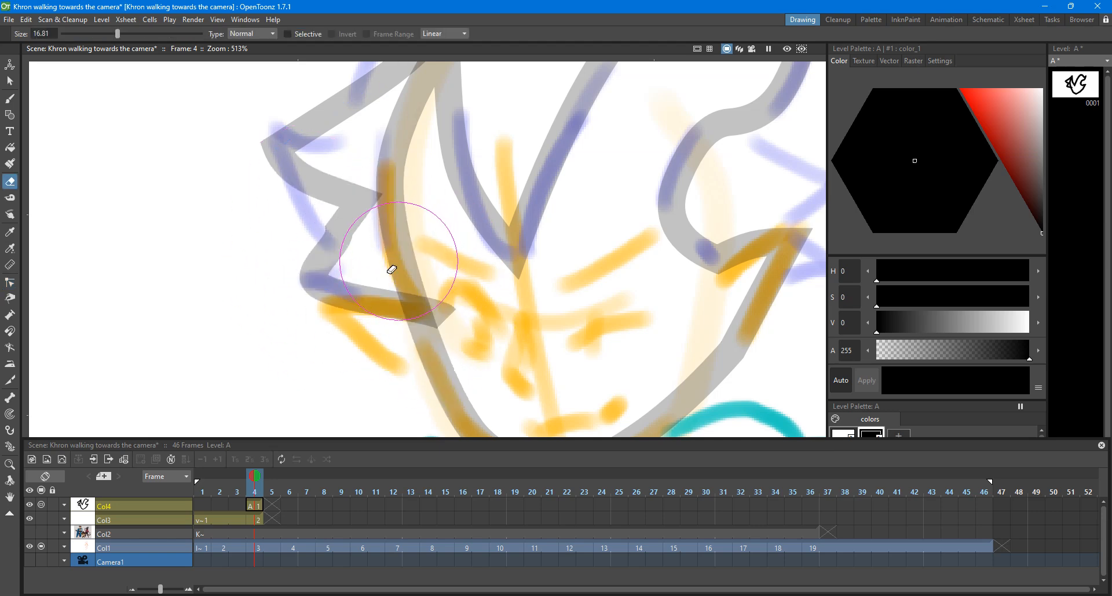
Step: With the Control Point Editor, place the hair line's end on the face outline and add control points shaping the notch and lower lock
{"action": "mouse_move", "coordinate": [304, 281]}
{"action": "left_mouse_down"}
{"action": "mouse_move", "coordinate": [318, 235]}
{"action": "mouse_move", "coordinate": [364, 325]}
{"action": "mouse_move", "coordinate": [397, 294]}
{"action": "mouse_move", "coordinate": [312, 290]}
{"action": "left_mouse_up"}
{"action": "key", "text": "c"}
{"action": "left_click_drag", "start_coordinate": [393, 294], "coordinate": [404, 305]}
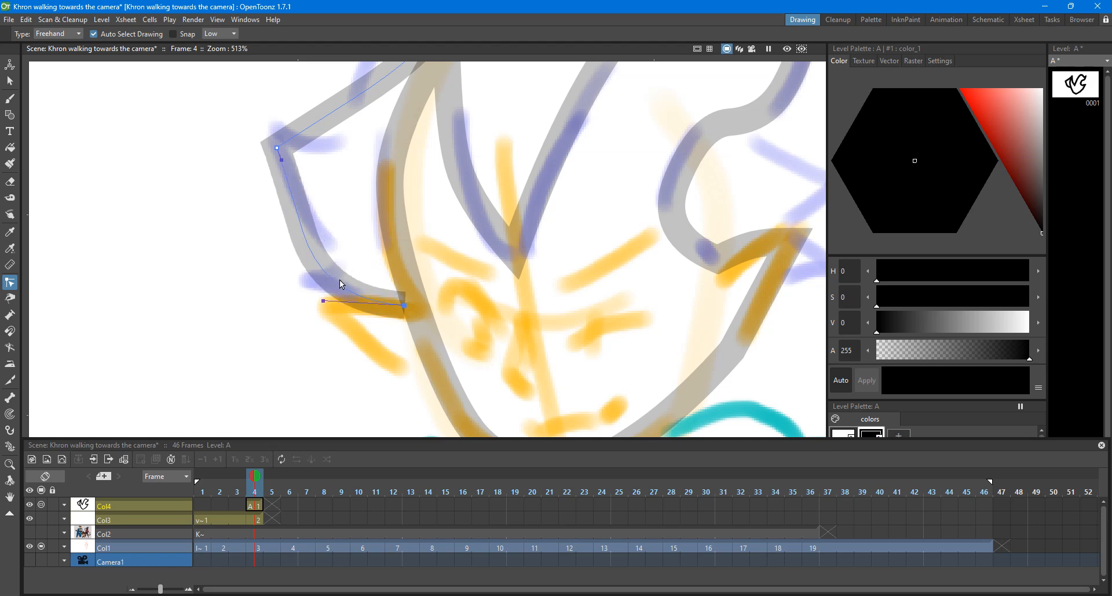
{"action": "left_click", "coordinate": [318, 253]}
{"action": "left_click", "coordinate": [313, 253]}
{"action": "left_click", "coordinate": [312, 250], "text": "ctrl"}
{"action": "left_click_drag", "start_coordinate": [310, 249], "coordinate": [328, 253]}
{"action": "mouse_move", "coordinate": [339, 292]}
{"action": "left_mouse_down"}
{"action": "mouse_move", "coordinate": [293, 291]}
{"action": "mouse_move", "coordinate": [342, 284]}
{"action": "mouse_move", "coordinate": [303, 284]}
{"action": "left_mouse_up"}
{"action": "left_click_drag", "start_coordinate": [338, 244], "coordinate": [344, 258]}
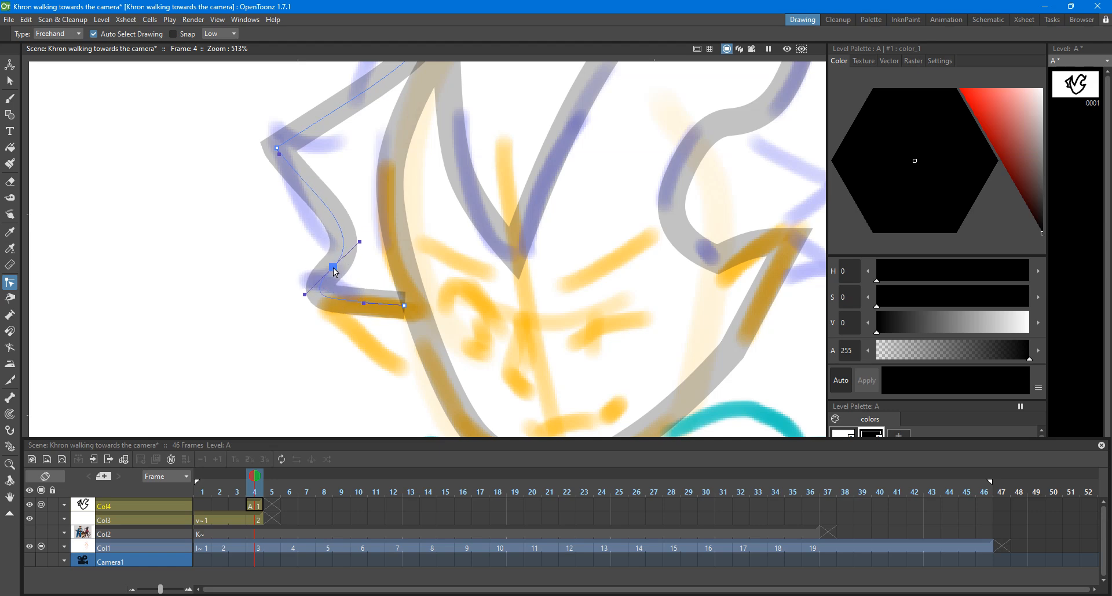
{"action": "left_click", "coordinate": [322, 298]}
{"action": "mouse_move", "coordinate": [328, 303]}
{"action": "left_mouse_down"}
{"action": "mouse_move", "coordinate": [309, 295]}
{"action": "mouse_move", "coordinate": [338, 253]}
{"action": "left_mouse_up"}
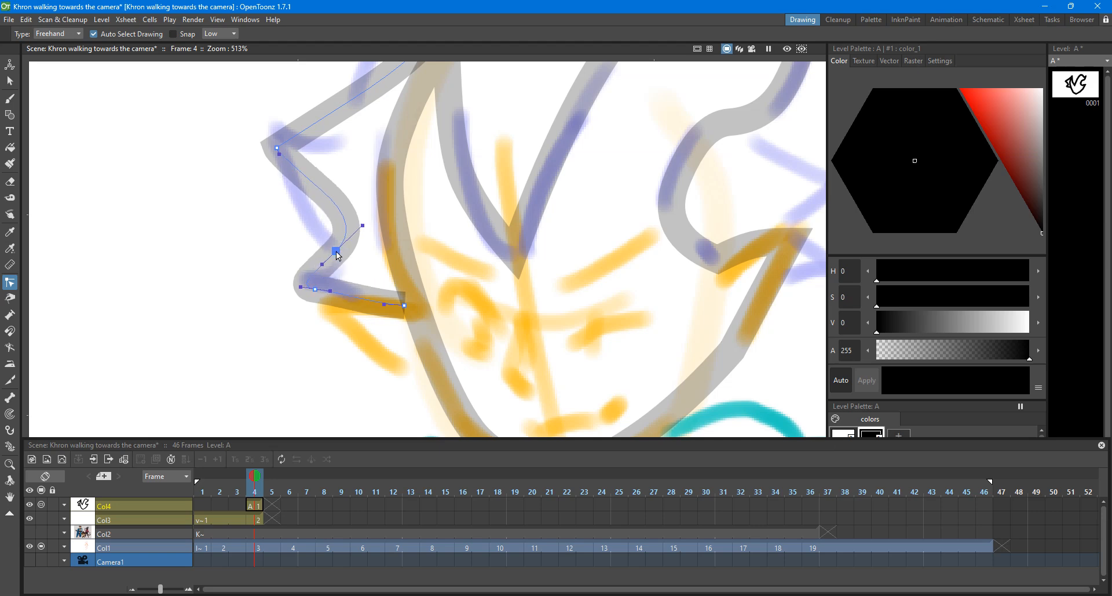
Step: Turn the notch and lower lock points into sharp corners, and curve the adjoining hair edges to follow the sketch
{"action": "left_click", "coordinate": [336, 251], "text": "alt"}
{"action": "left_click", "coordinate": [316, 289], "text": "alt"}
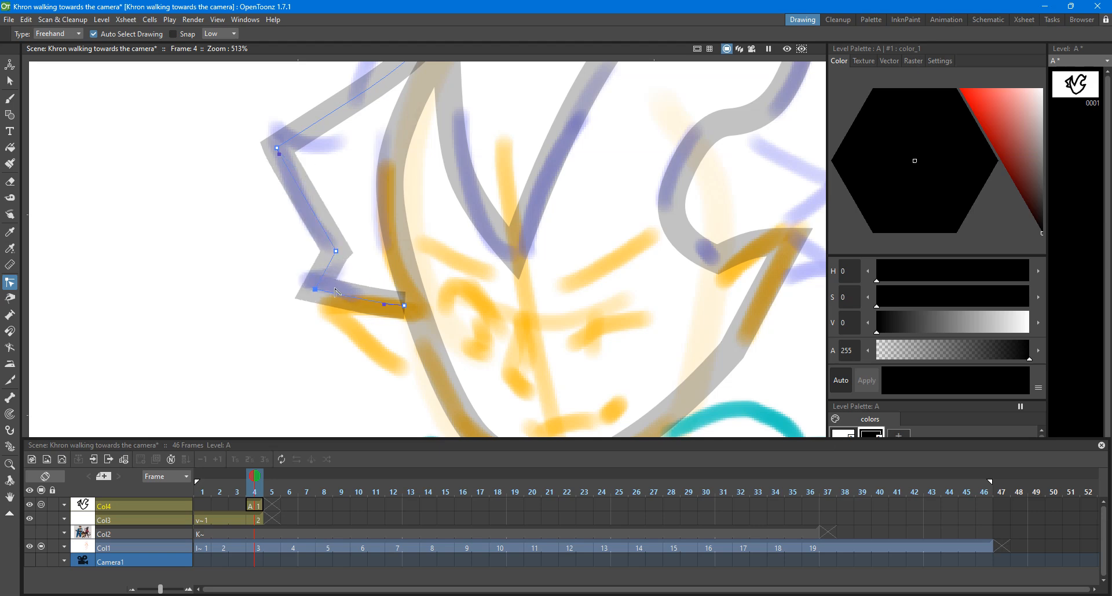
{"action": "mouse_move", "coordinate": [318, 289]}
{"action": "left_mouse_down"}
{"action": "mouse_move", "coordinate": [308, 282]}
{"action": "mouse_move", "coordinate": [326, 267]}
{"action": "left_mouse_up"}
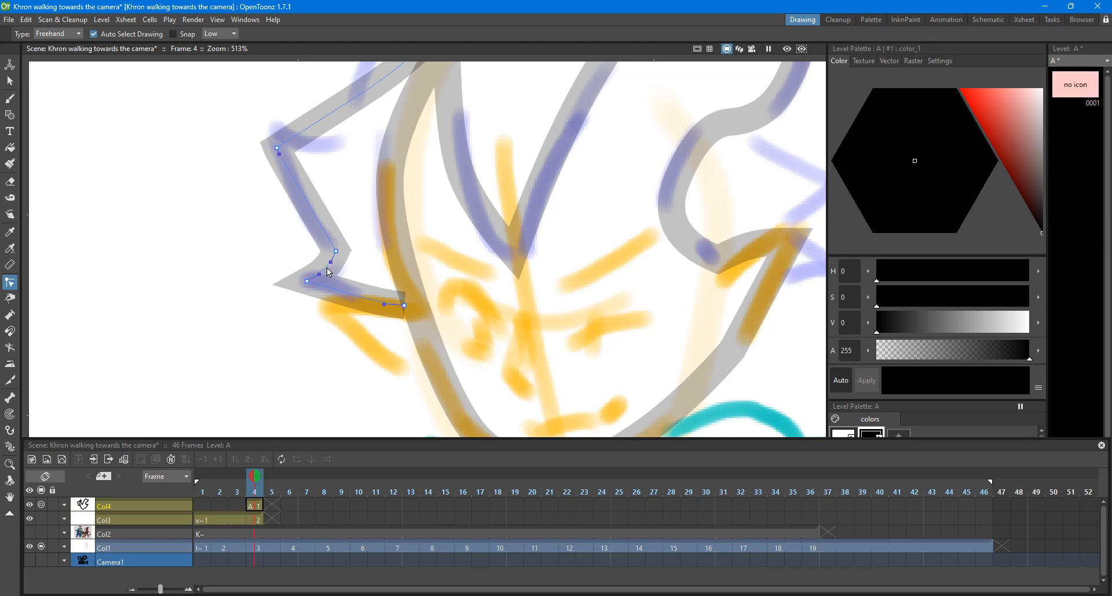
{"action": "left_click_drag", "start_coordinate": [322, 228], "coordinate": [316, 234]}
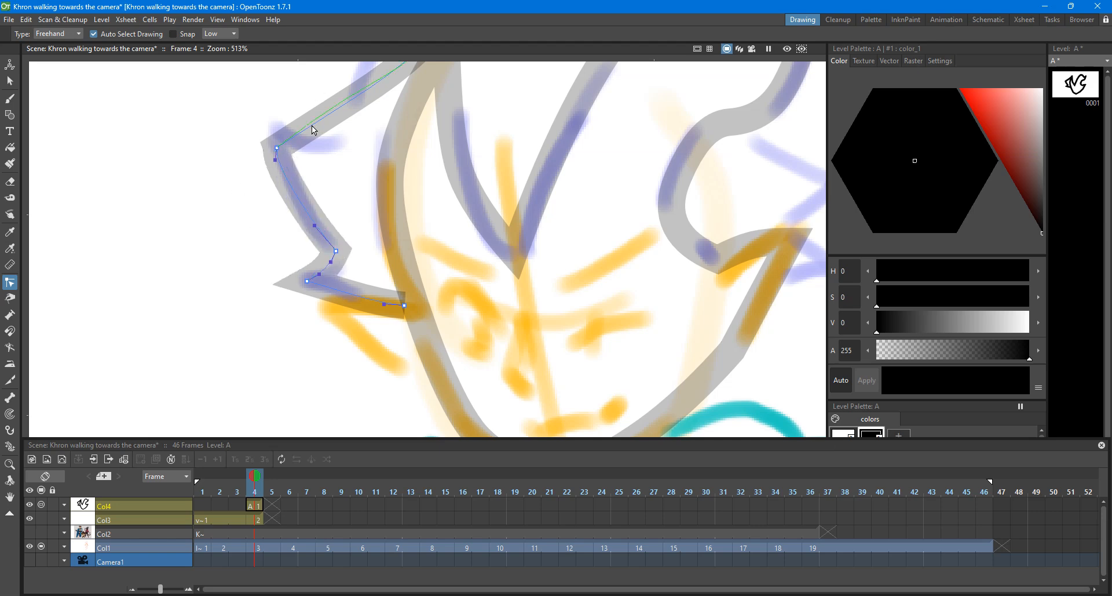
Step: Add a control point on the edge above the side spike's tip and move it inward to form the upper notch
{"action": "mouse_move", "coordinate": [312, 125]}
{"action": "left_mouse_down"}
{"action": "mouse_move", "coordinate": [278, 144]}
{"action": "mouse_move", "coordinate": [280, 135]}
{"action": "mouse_move", "coordinate": [327, 146]}
{"action": "mouse_move", "coordinate": [270, 128]}
{"action": "left_mouse_up"}
{"action": "key", "text": "ctrl+z"}
{"action": "left_click", "coordinate": [240, 128]}
{"action": "scroll", "coordinate": [239, 127], "scroll_direction": "down", "scroll_amount": 6}
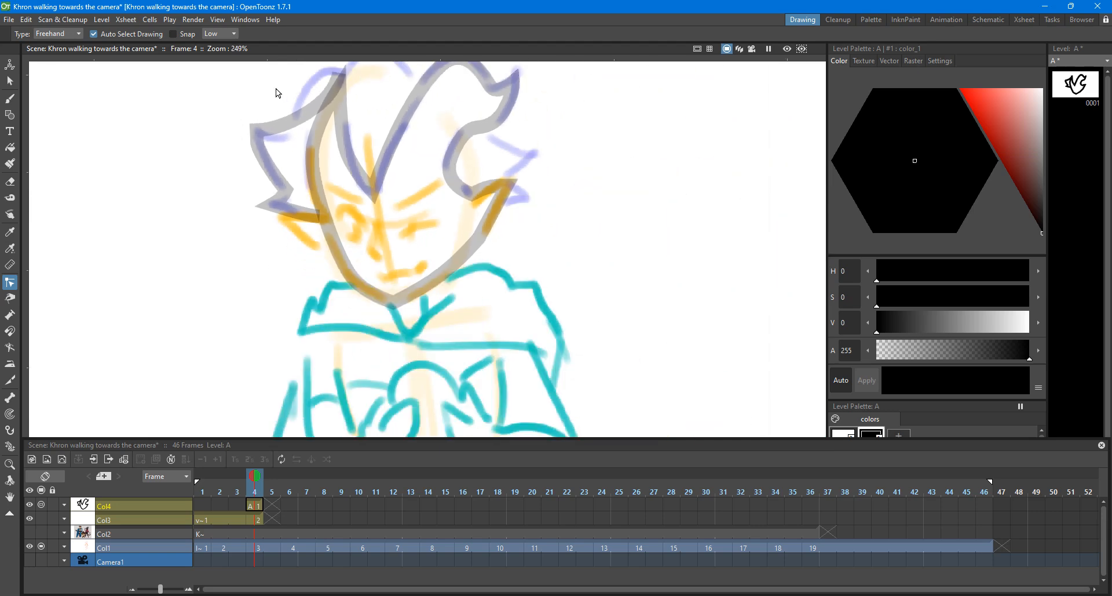
{"action": "key", "text": "space"}
{"action": "left_click_drag", "start_coordinate": [275, 88], "coordinate": [280, 121]}
{"action": "scroll", "coordinate": [300, 230], "scroll_direction": "up", "scroll_amount": 2}
{"action": "key", "text": "c"}
{"action": "left_click", "coordinate": [308, 225]}
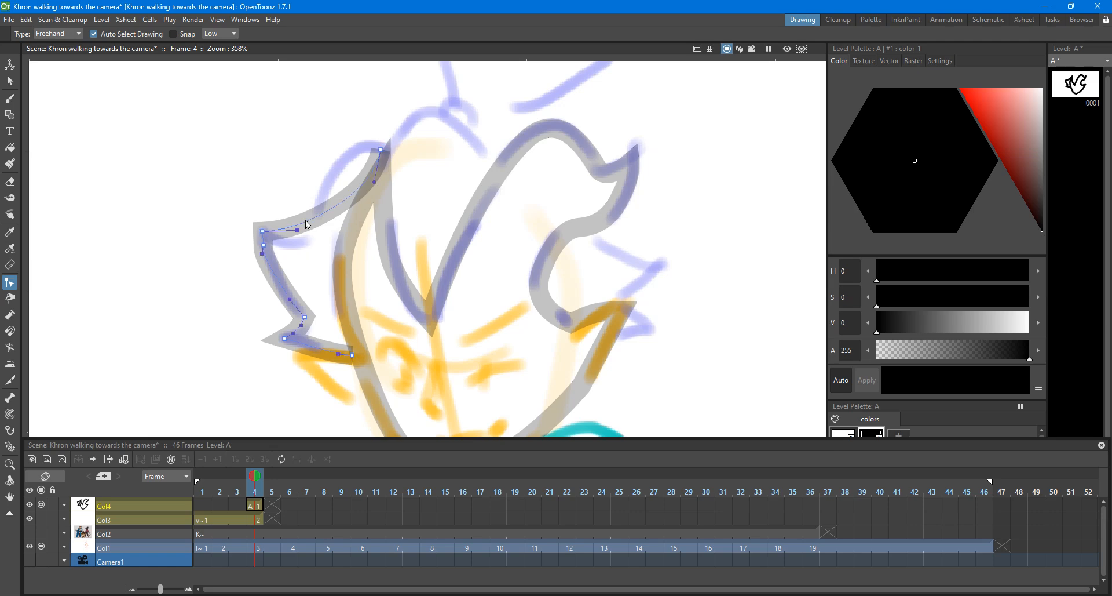
{"action": "left_click", "coordinate": [264, 232]}
{"action": "left_click_drag", "start_coordinate": [264, 232], "coordinate": [307, 245]}
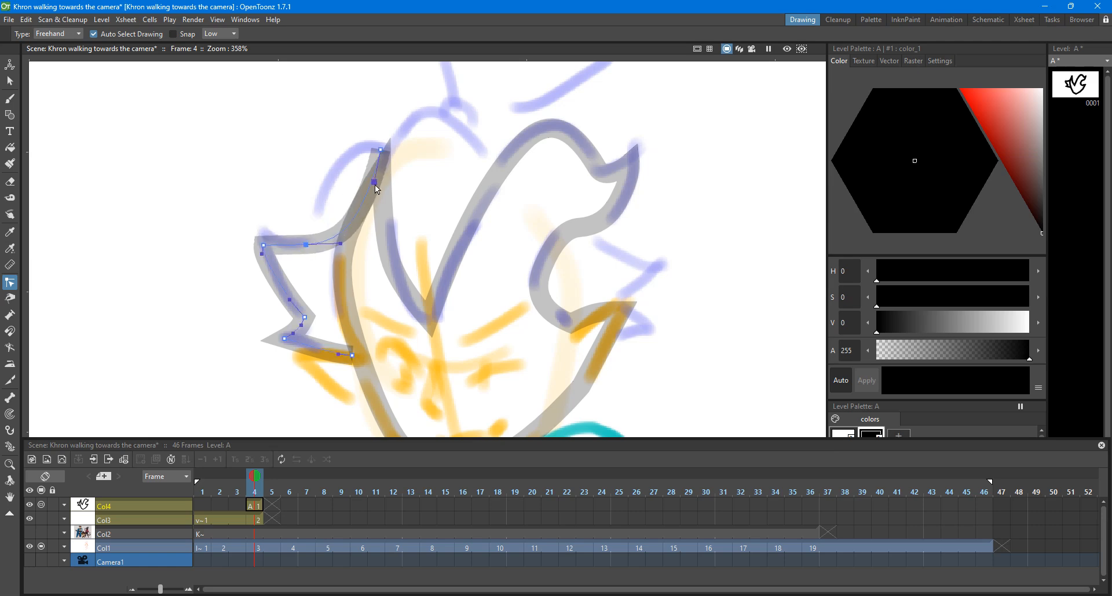
Step: Curve the upper hair edge along the sketch with its handles, and adjust the positions of the line's upper end and the spike tip
{"action": "left_click_drag", "start_coordinate": [376, 181], "coordinate": [329, 166]}
{"action": "left_click_drag", "start_coordinate": [341, 244], "coordinate": [319, 210]}
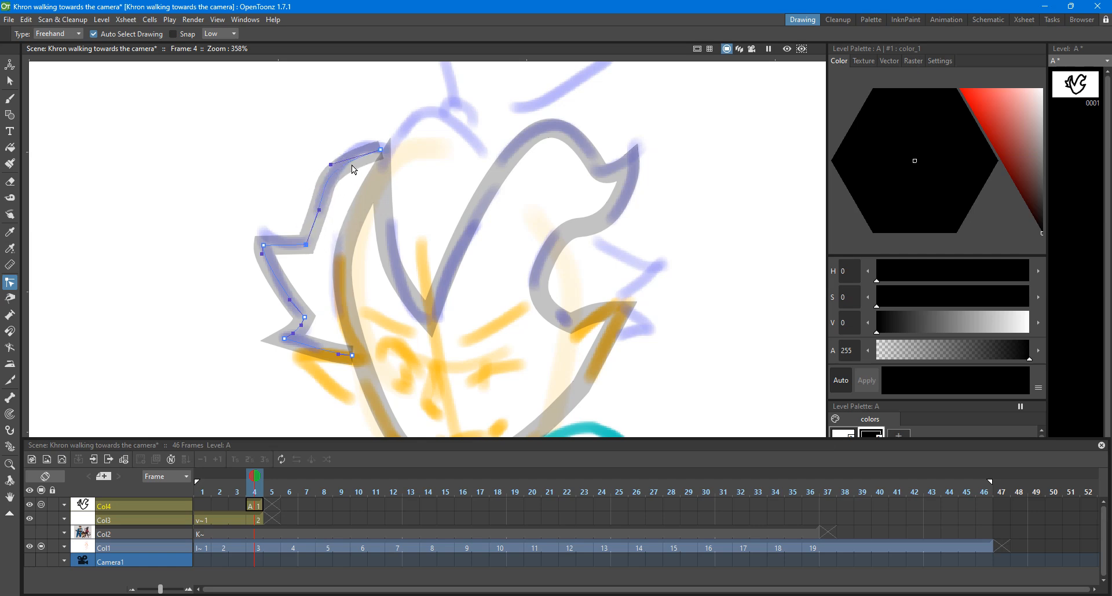
{"action": "left_click", "coordinate": [381, 150]}
{"action": "left_click_drag", "start_coordinate": [381, 150], "coordinate": [358, 149]}
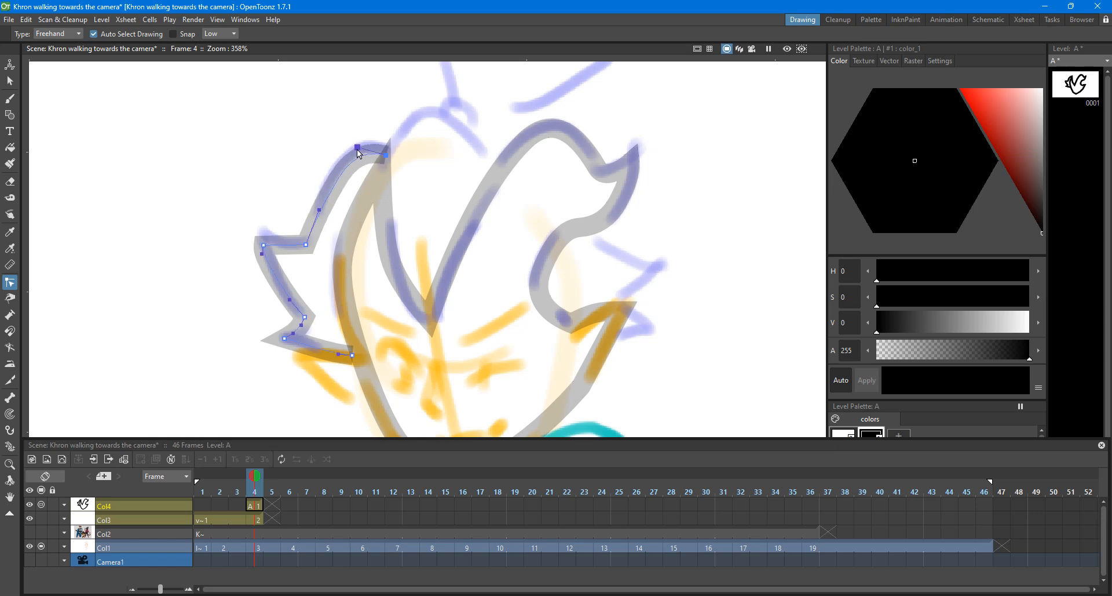
{"action": "left_click_drag", "start_coordinate": [263, 245], "coordinate": [265, 238]}
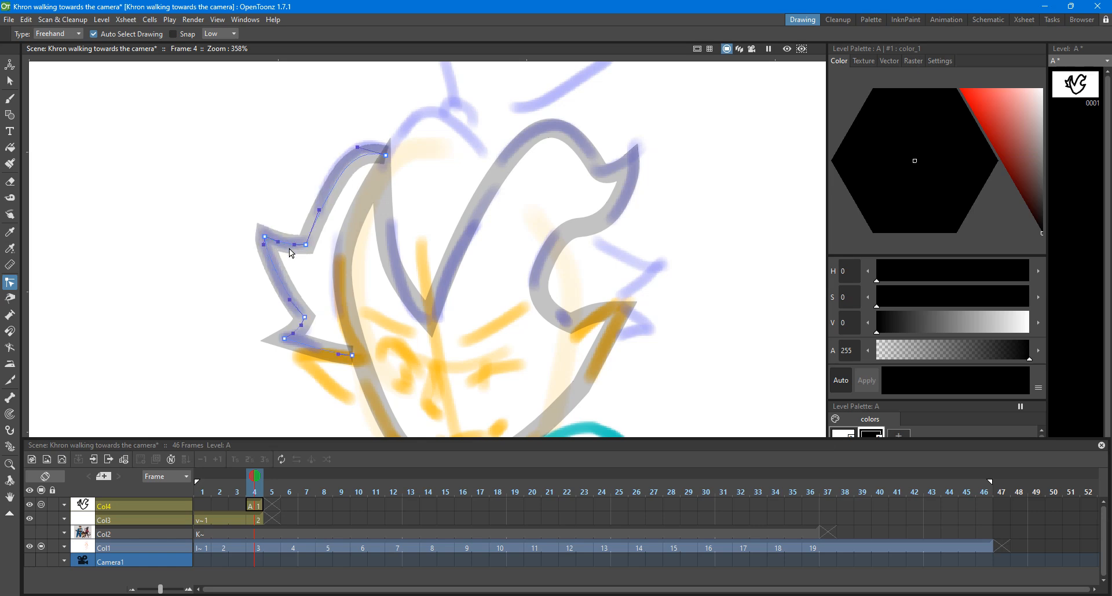
{"action": "left_click", "coordinate": [688, 595]}
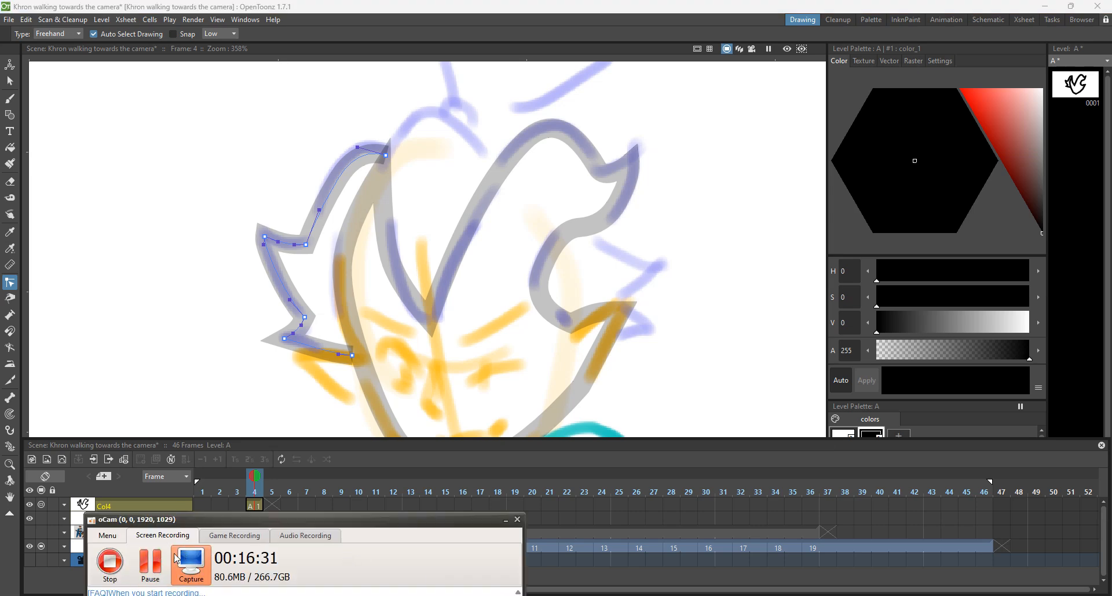
{"action": "scroll", "coordinate": [269, 293], "scroll_direction": "down", "scroll_amount": 4}
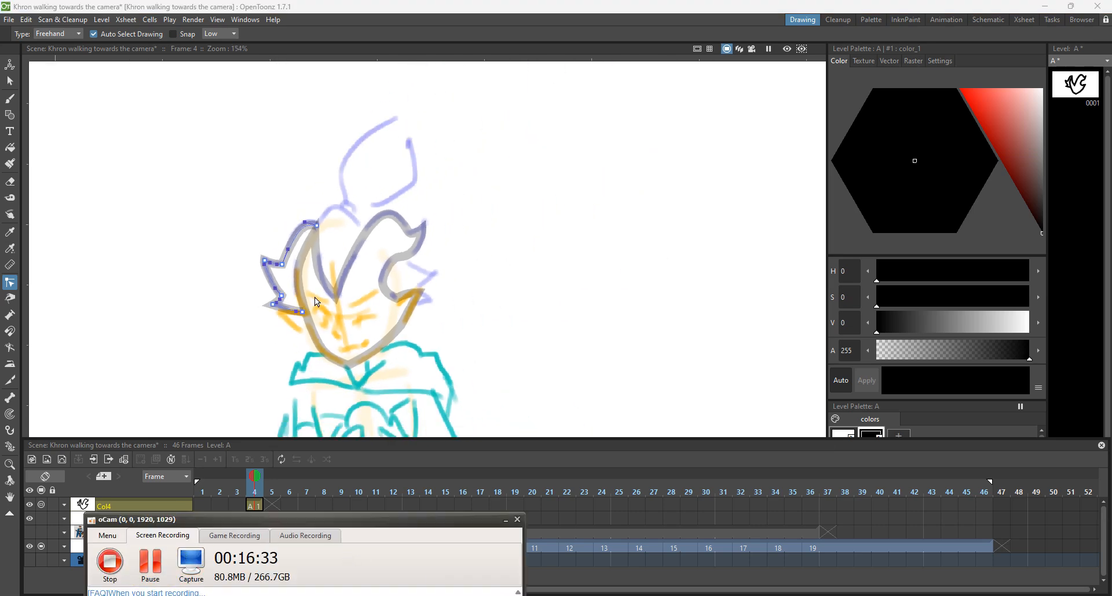
{"action": "scroll", "coordinate": [316, 301], "scroll_direction": "up", "scroll_amount": 2}
{"action": "left_click", "coordinate": [505, 519]}
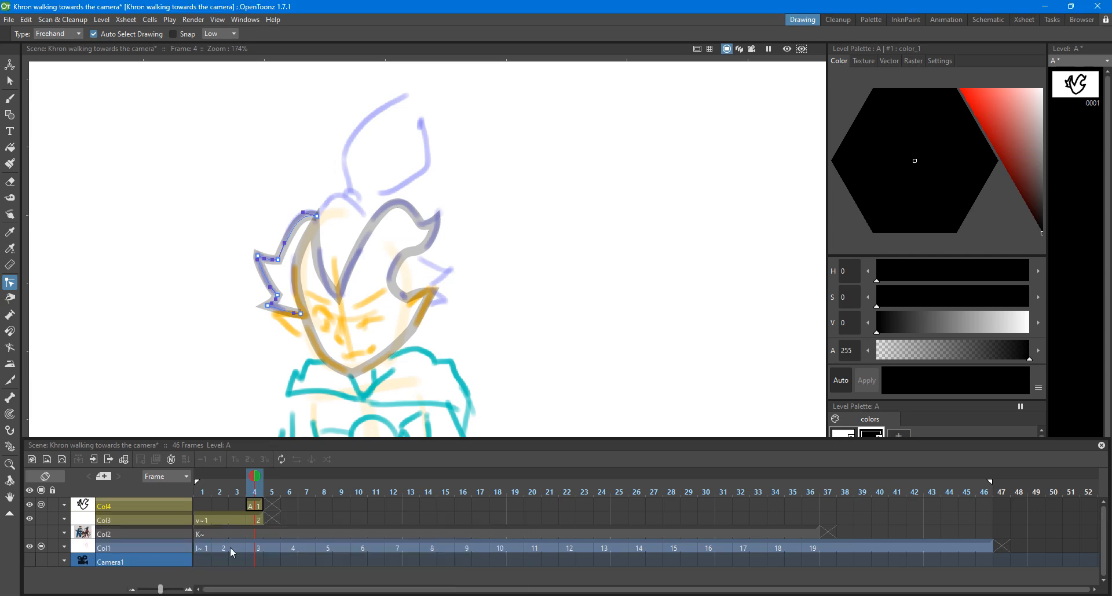
Step: Set the opacity of layer Col4 to 100%
{"action": "left_click", "coordinate": [64, 504]}
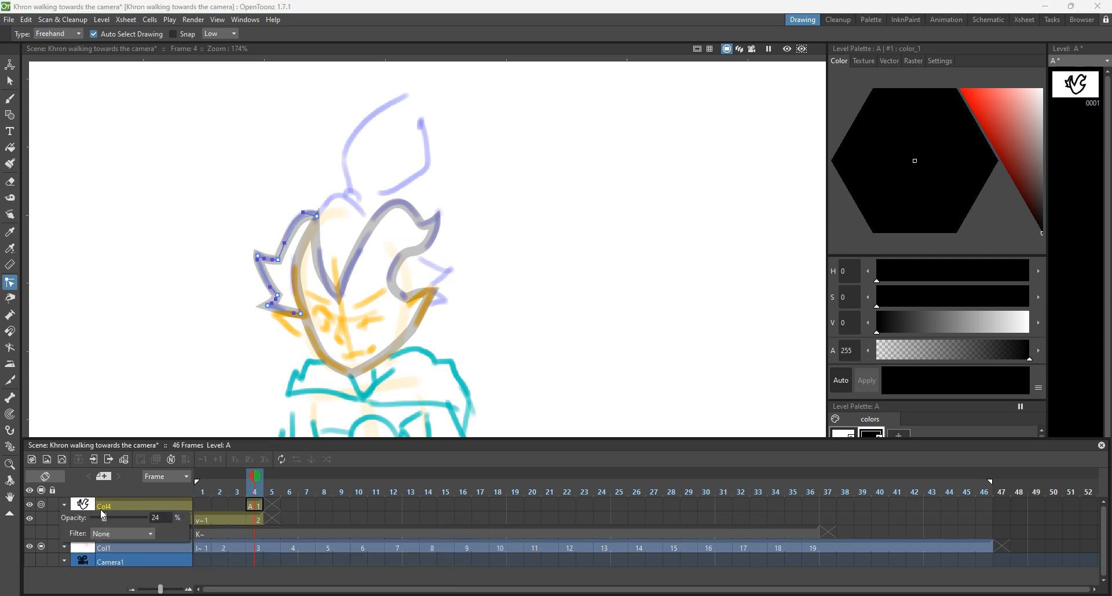
{"action": "left_click_drag", "start_coordinate": [132, 514], "coordinate": [189, 507]}
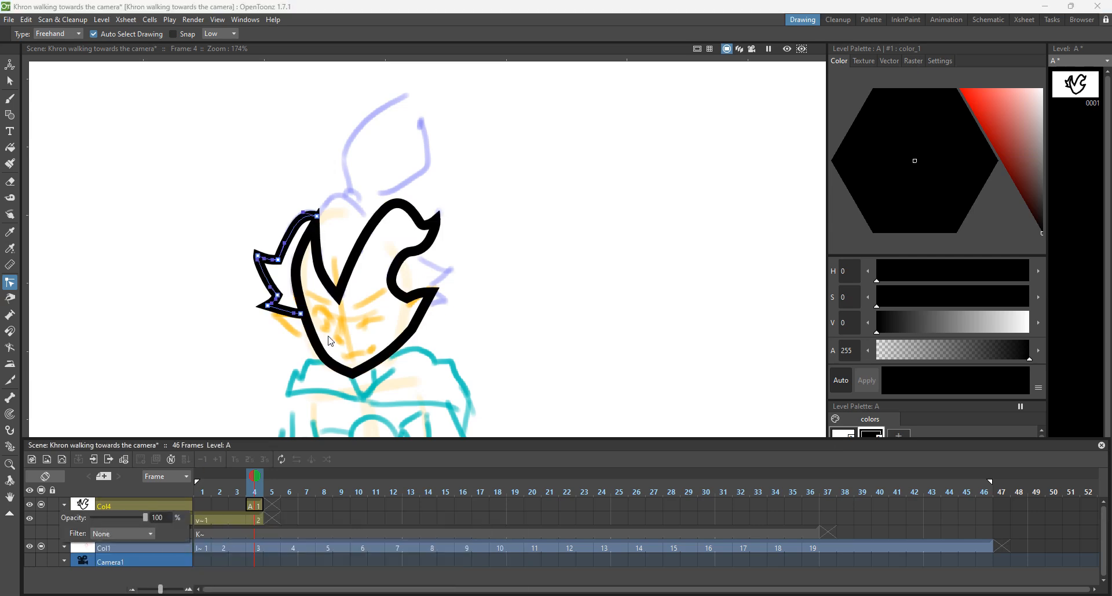
{"action": "left_click", "coordinate": [614, 295]}
{"action": "scroll", "coordinate": [543, 356], "scroll_direction": "up", "scroll_amount": 2}
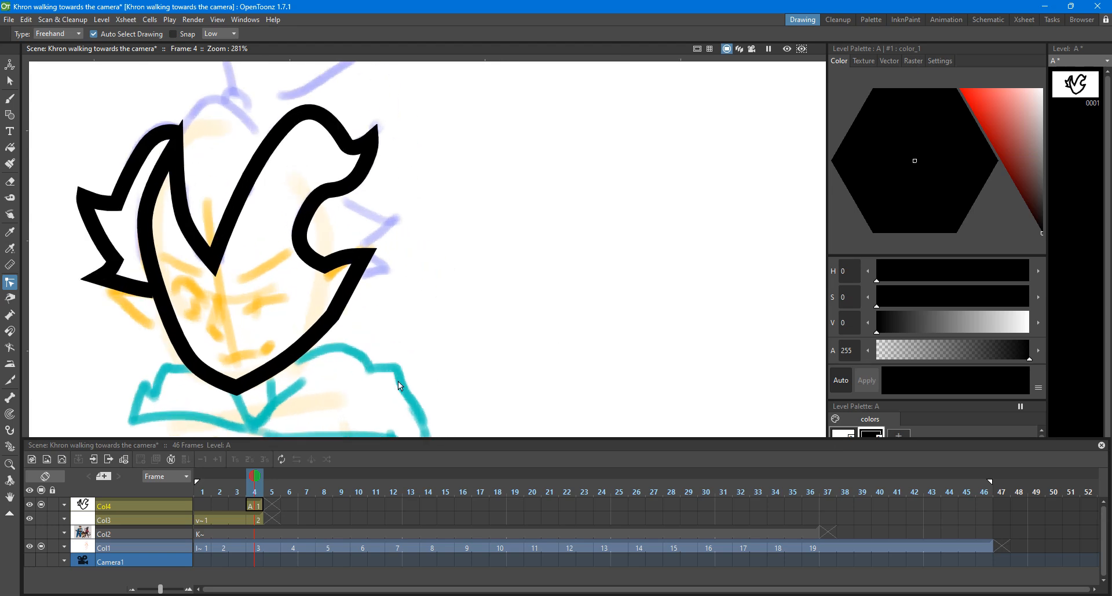
Step: Select both the face outline and the side hair stroke, and reduce their thickness to 0.94
{"action": "key", "text": "s"}
{"action": "left_click", "coordinate": [196, 262]}
{"action": "left_click", "coordinate": [123, 186], "text": "shift"}
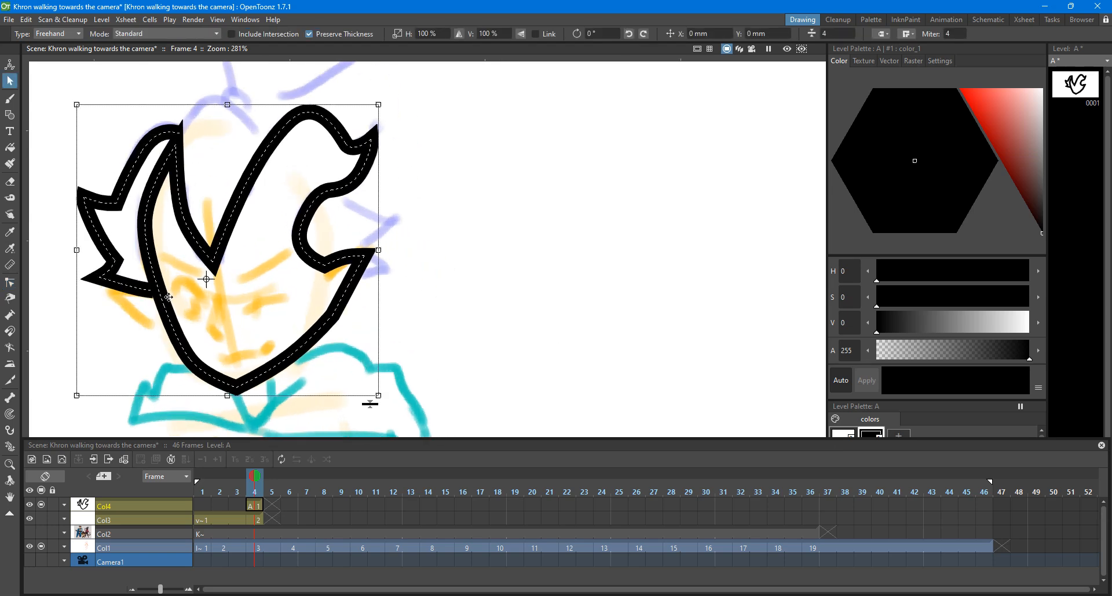
{"action": "scroll", "coordinate": [155, 265], "scroll_direction": "down", "scroll_amount": 4}
{"action": "scroll", "coordinate": [97, 259], "scroll_direction": "up", "scroll_amount": 3}
{"action": "left_click", "coordinate": [556, 228]}
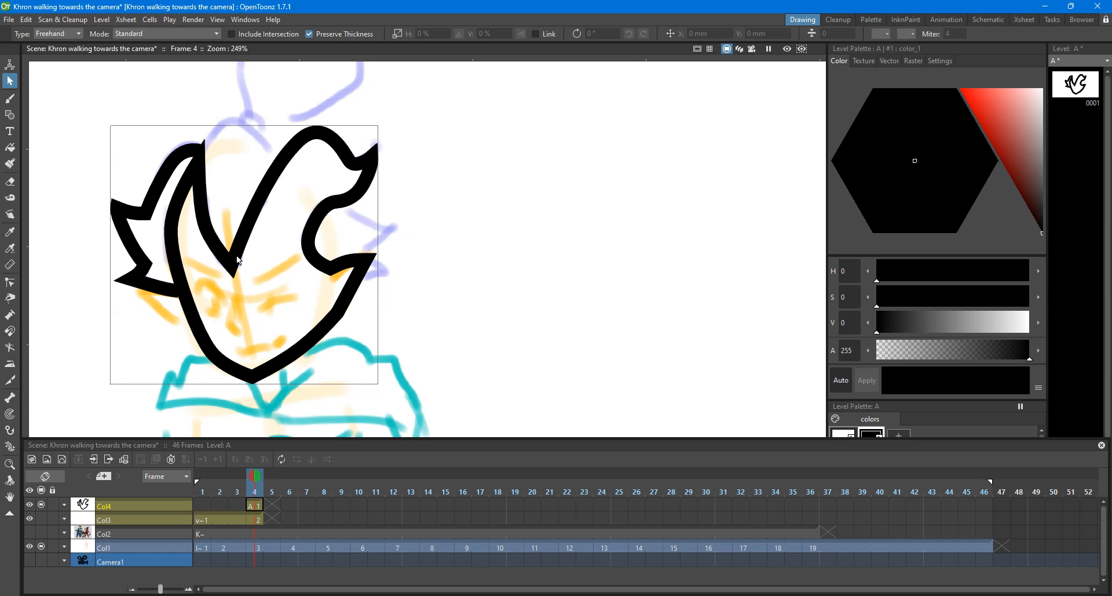
{"action": "left_click", "coordinate": [240, 261]}
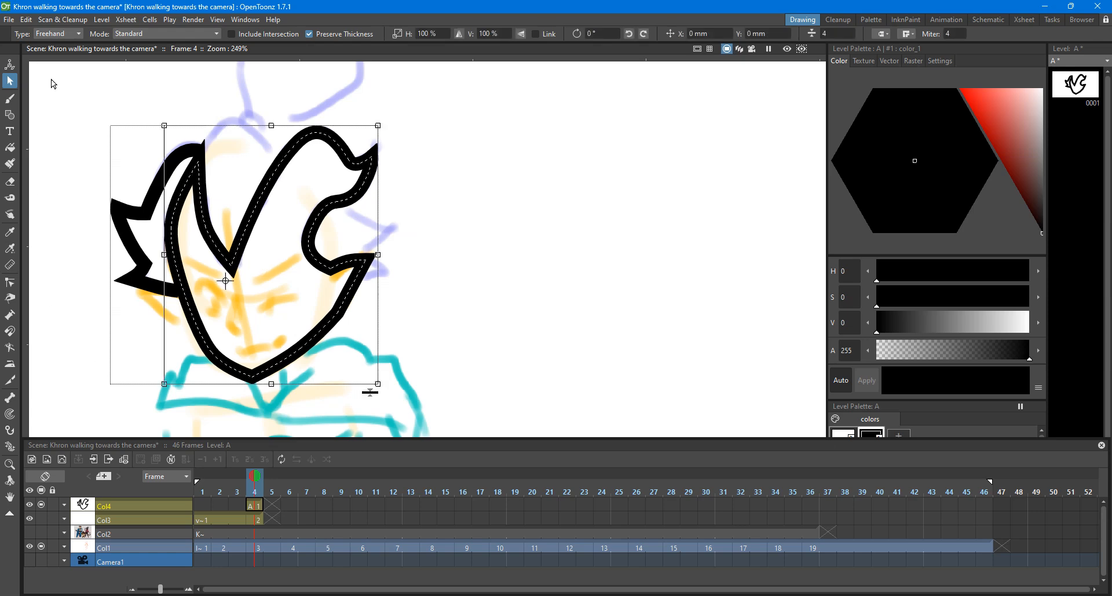
{"action": "left_click", "coordinate": [130, 214], "text": "shift"}
{"action": "left_click_drag", "start_coordinate": [375, 389], "coordinate": [382, 421]}
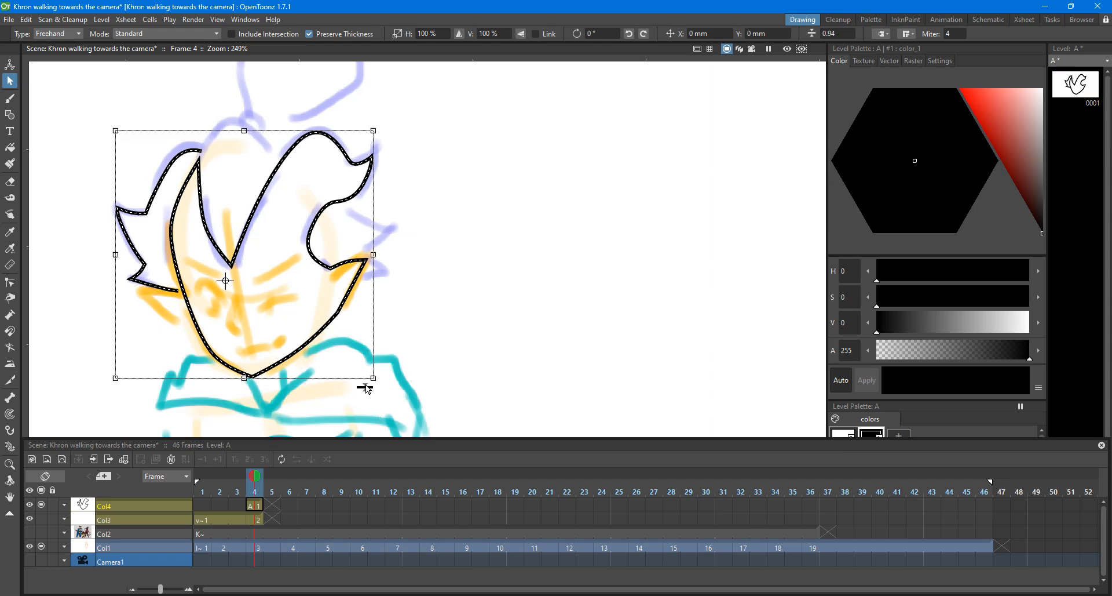
{"action": "left_click", "coordinate": [547, 254]}
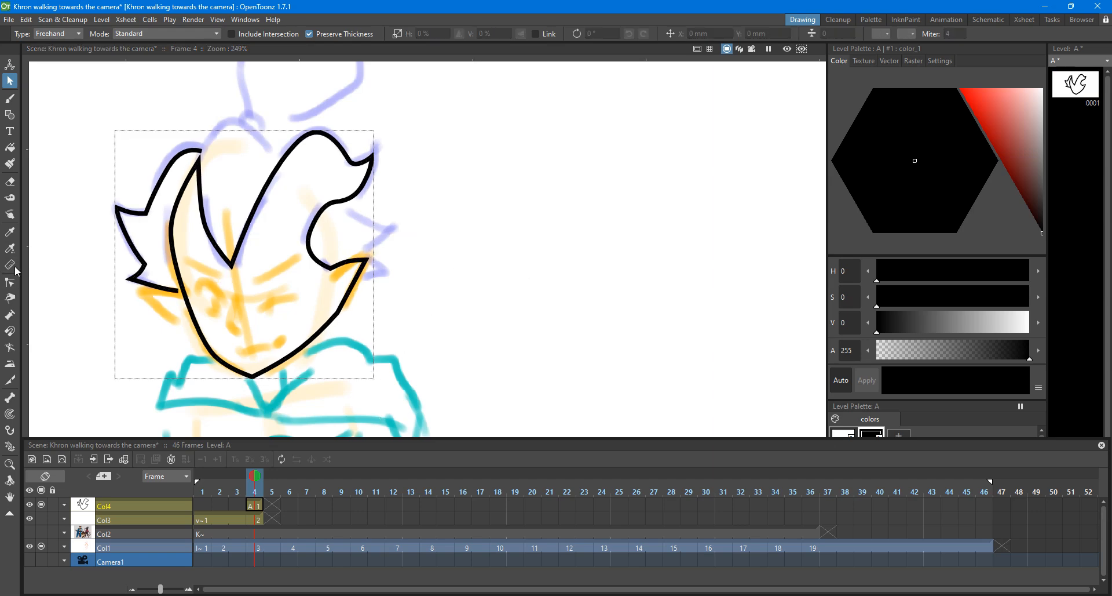
Step: With the Pump tool, thicken the side hair stroke's upper edge, thin its lower part, and adjust the outline's thickness at the chin
{"action": "left_click", "coordinate": [10, 314]}
{"action": "left_click_drag", "start_coordinate": [186, 150], "coordinate": [187, 136]}
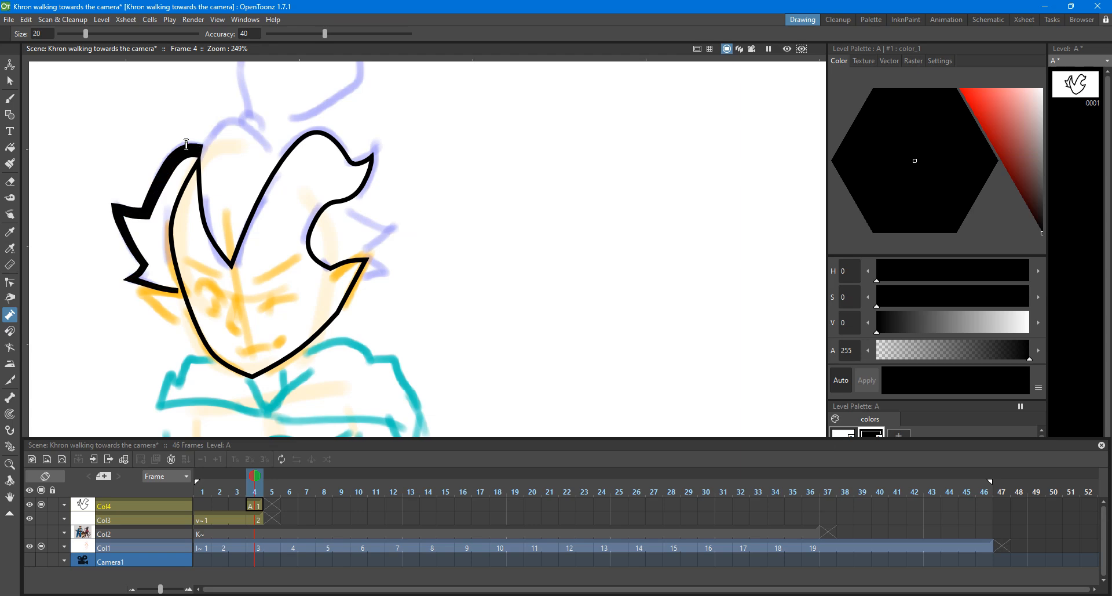
{"action": "left_click_drag", "start_coordinate": [150, 257], "coordinate": [150, 264]}
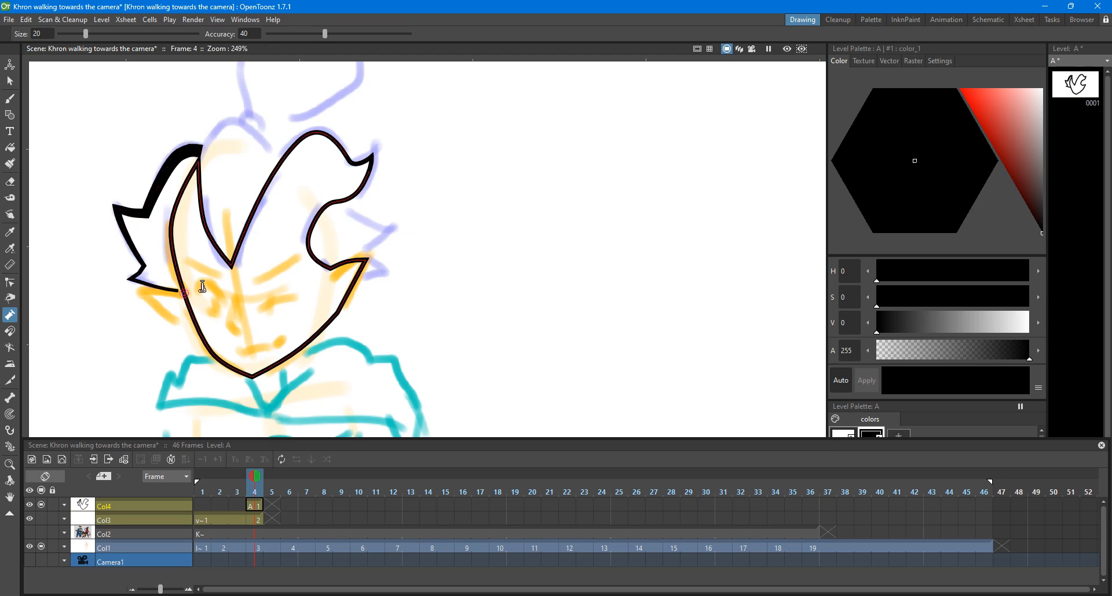
{"action": "left_click_drag", "start_coordinate": [252, 376], "coordinate": [251, 374]}
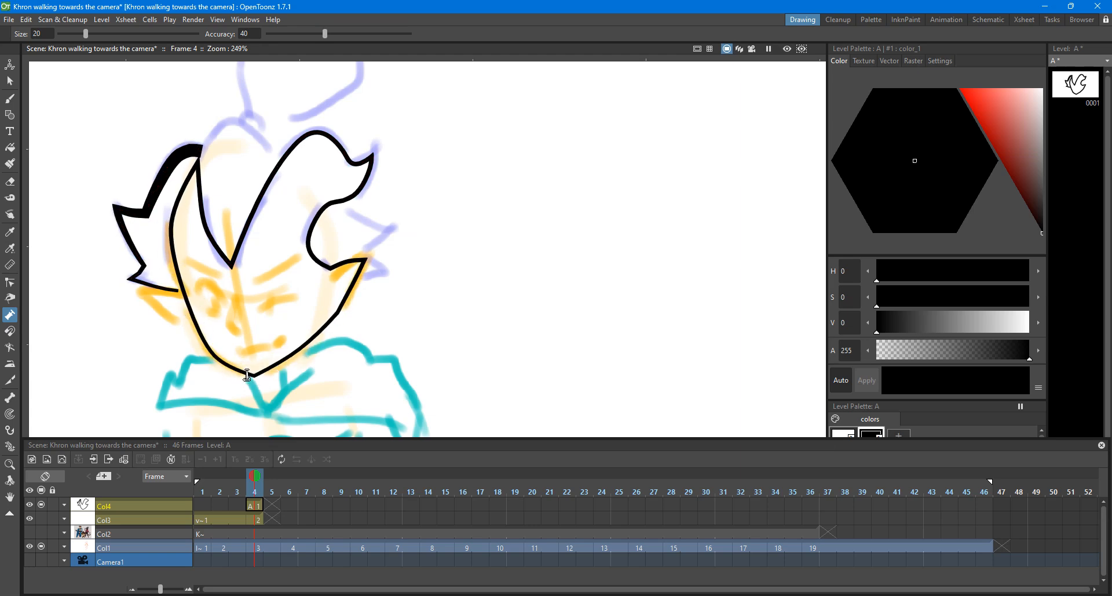
Step: Adjust the control point and handles on the left cheek of the face outline to follow the sketch
{"action": "key", "text": "c"}
{"action": "left_click", "coordinate": [187, 309]}
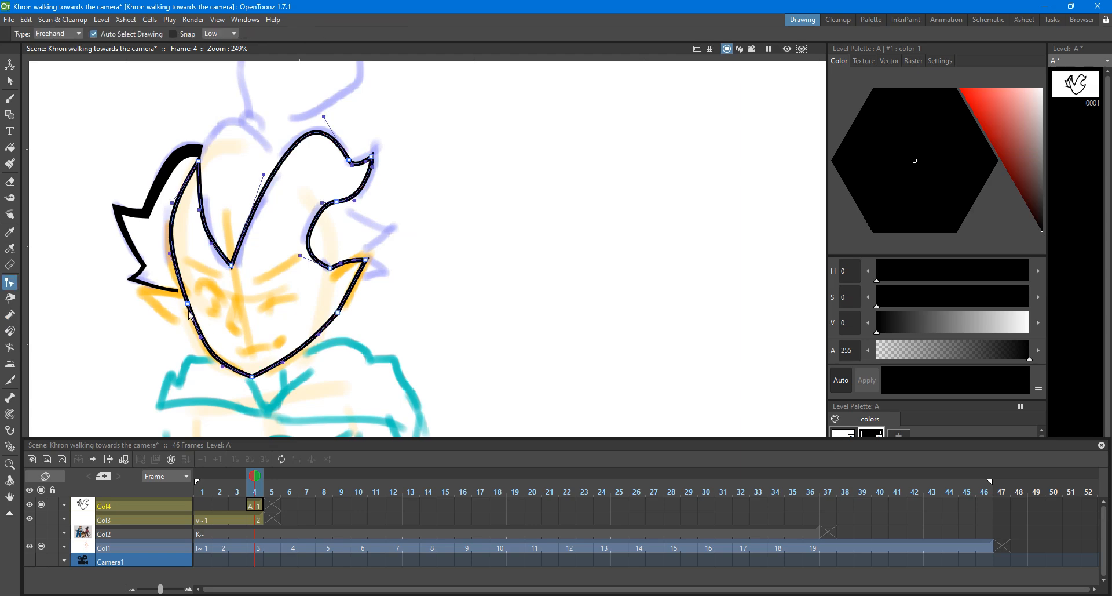
{"action": "left_click_drag", "start_coordinate": [188, 307], "coordinate": [190, 306]}
{"action": "left_click_drag", "start_coordinate": [168, 252], "coordinate": [166, 260]}
{"action": "left_click_drag", "start_coordinate": [206, 337], "coordinate": [199, 344]}
{"action": "scroll", "coordinate": [186, 319], "scroll_direction": "up", "scroll_amount": 2}
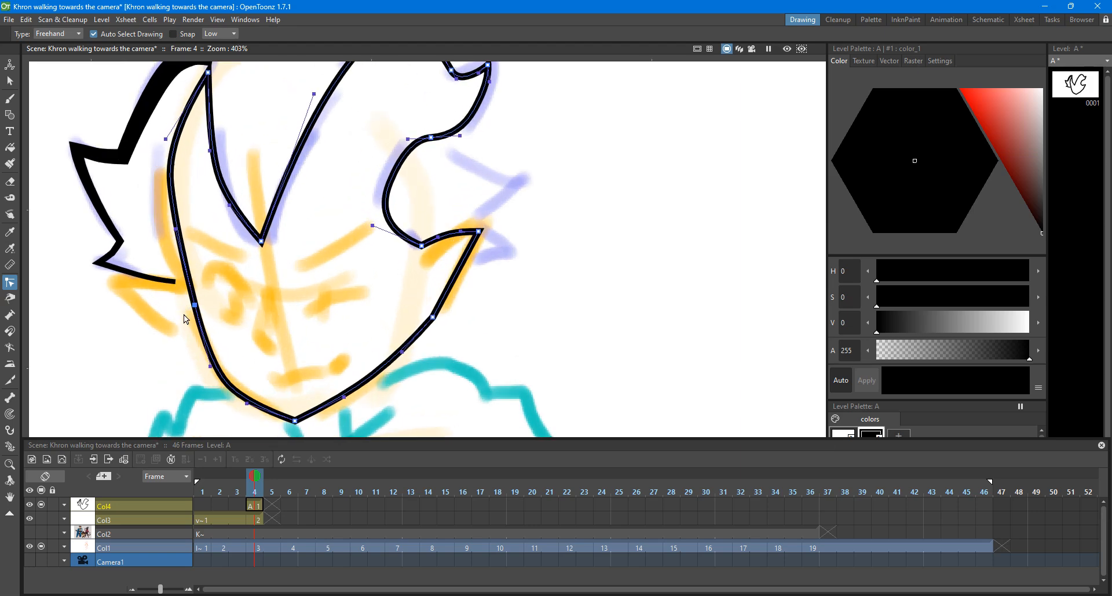
Step: Turn the left cheek's control point into a corner, curve the temple and jaw segments on either side, and shift the point slightly upward
{"action": "left_click_drag", "start_coordinate": [195, 306], "coordinate": [199, 310]}
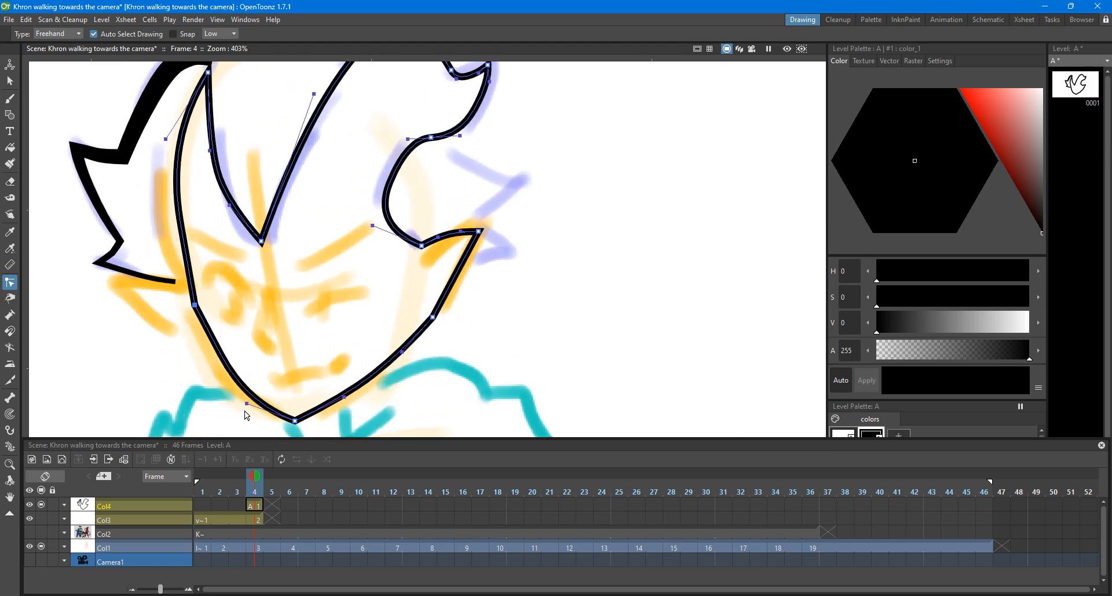
{"action": "left_click_drag", "start_coordinate": [247, 403], "coordinate": [230, 403]}
{"action": "left_click_drag", "start_coordinate": [177, 264], "coordinate": [154, 250]}
{"action": "left_click", "coordinate": [195, 305]}
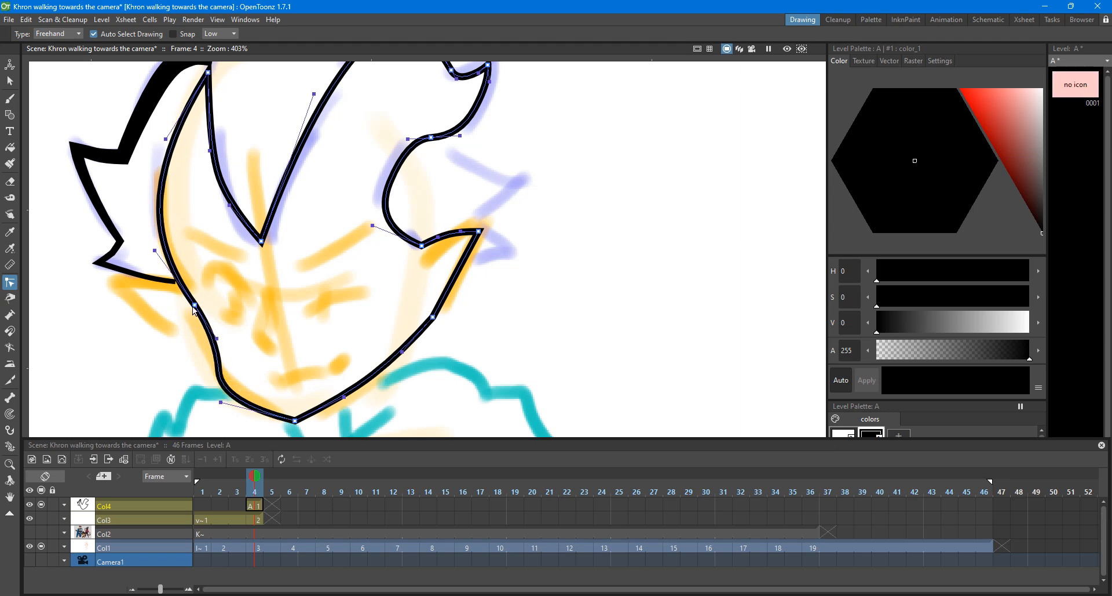
{"action": "key", "text": "ctrl+z"}
{"action": "left_click_drag", "start_coordinate": [195, 305], "coordinate": [191, 300]}
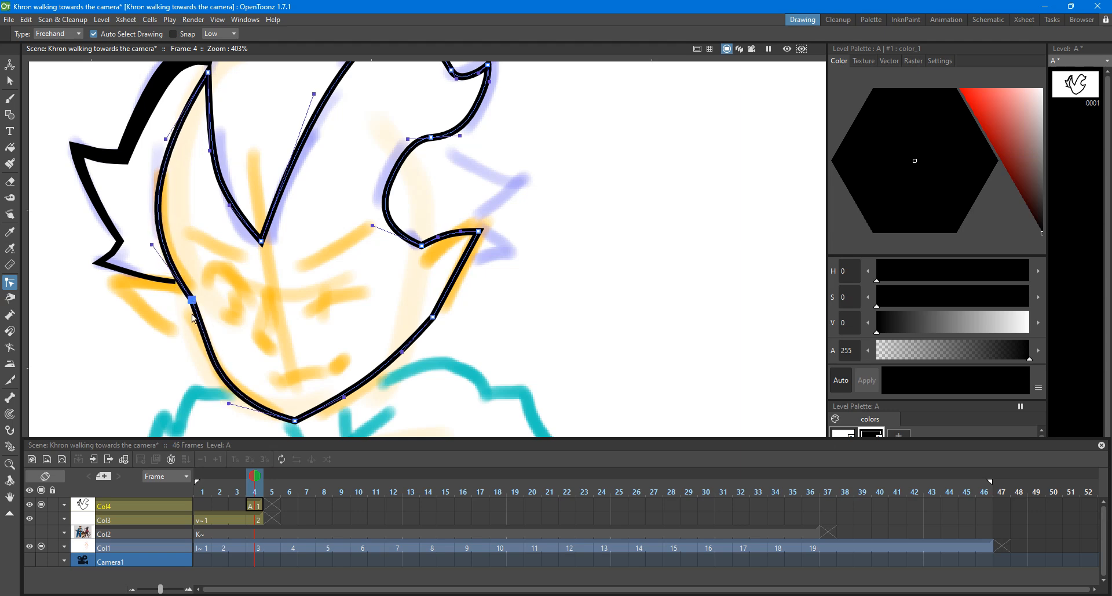
{"action": "left_click_drag", "start_coordinate": [229, 403], "coordinate": [217, 389]}
Step: Move the side hair stroke's lower end so that it meets the face outline
{"action": "left_click", "coordinate": [171, 281]}
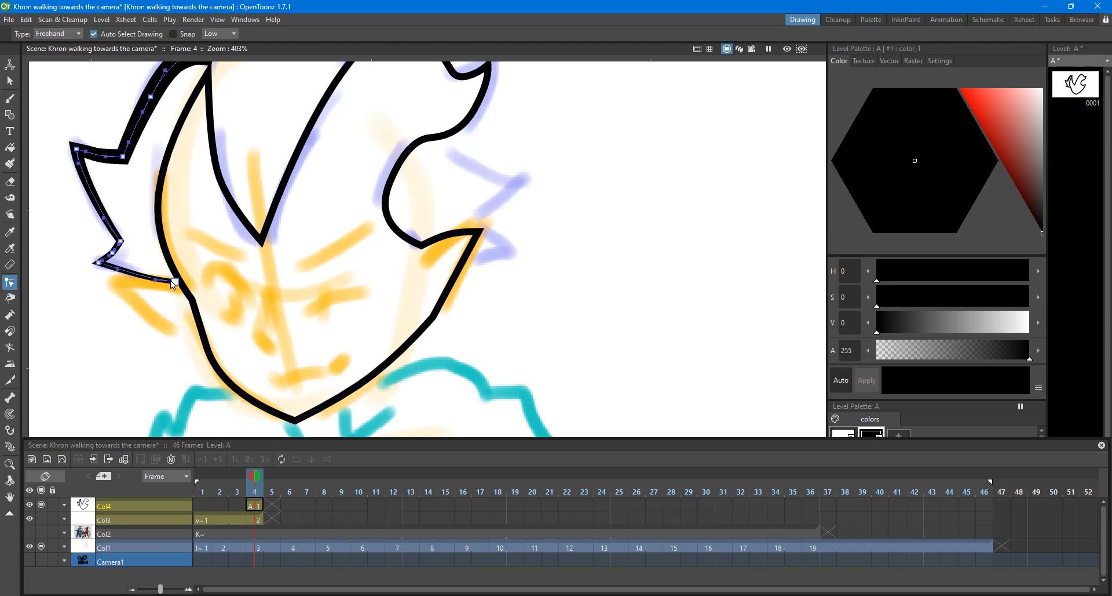
{"action": "left_click_drag", "start_coordinate": [175, 281], "coordinate": [178, 282]}
{"action": "left_click", "coordinate": [194, 240]}
{"action": "scroll", "coordinate": [194, 240], "scroll_direction": "down", "scroll_amount": 3}
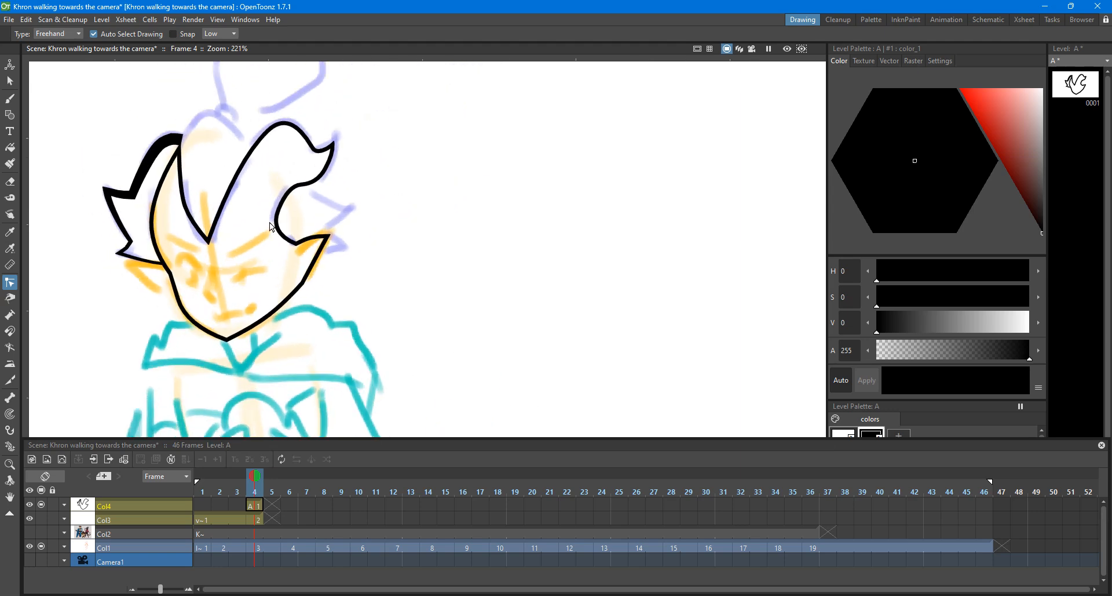
Step: Try to adjust the outline's thickness at the front hair tip with the Pump tool
{"action": "left_click", "coordinate": [9, 315]}
{"action": "left_click_drag", "start_coordinate": [343, 139], "coordinate": [350, 131]}
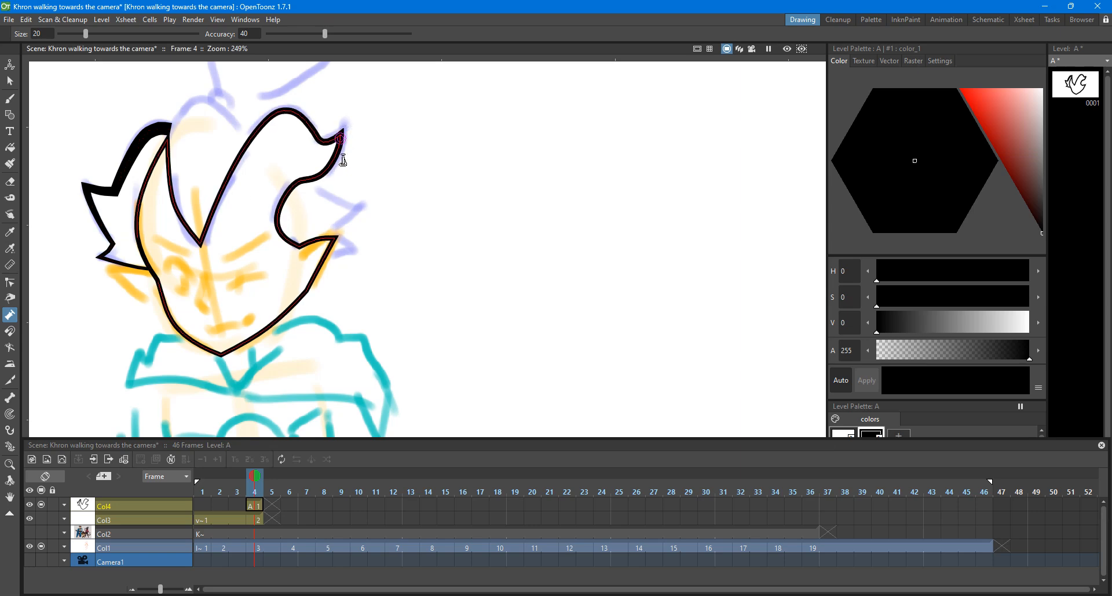
Step: Examine the inked face and hair lines against the full-body sketch at several zoom levels
{"action": "key", "text": "space"}
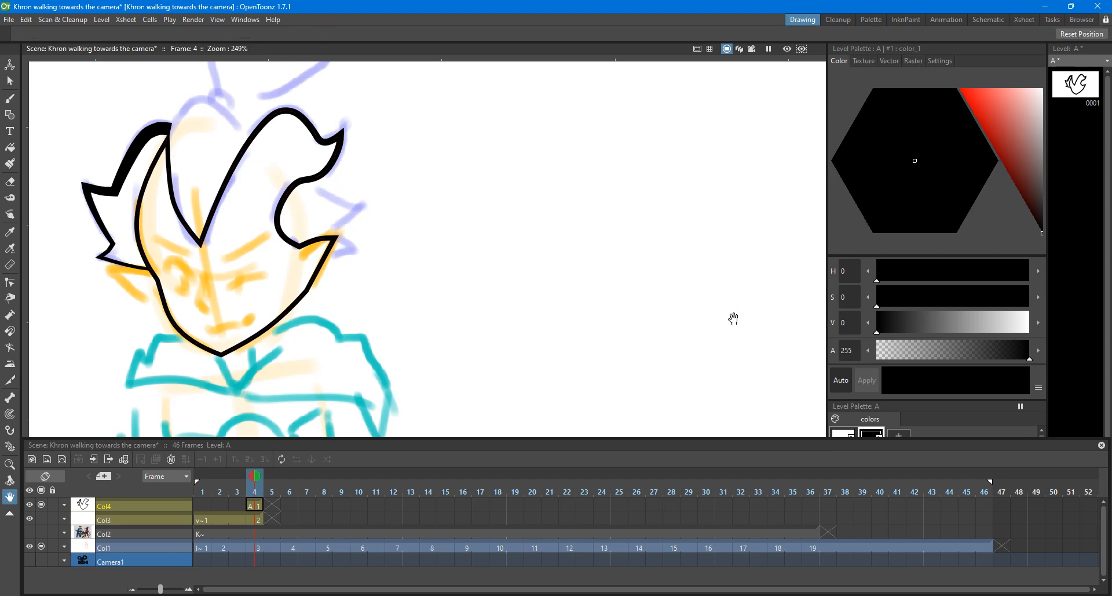
{"action": "scroll", "coordinate": [733, 316], "scroll_direction": "down", "scroll_amount": 5}
{"action": "scroll", "coordinate": [614, 272], "scroll_direction": "up", "scroll_amount": 6}
{"action": "scroll", "coordinate": [537, 321], "scroll_direction": "down", "scroll_amount": 6}
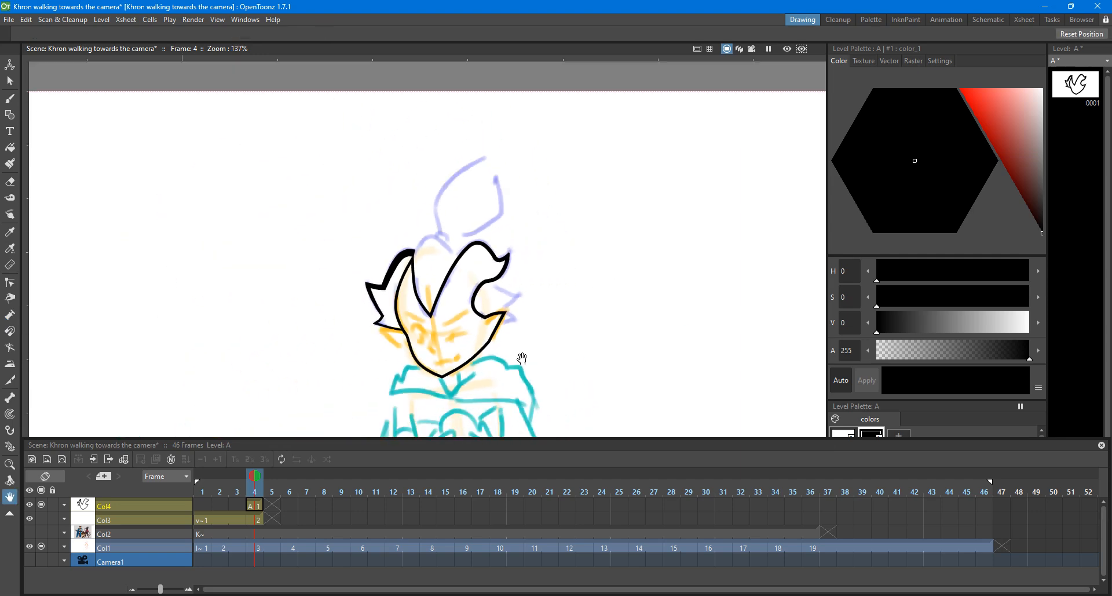
{"action": "left_click_drag", "start_coordinate": [520, 363], "coordinate": [562, 240]}
{"action": "scroll", "coordinate": [479, 290], "scroll_direction": "down", "scroll_amount": 3}
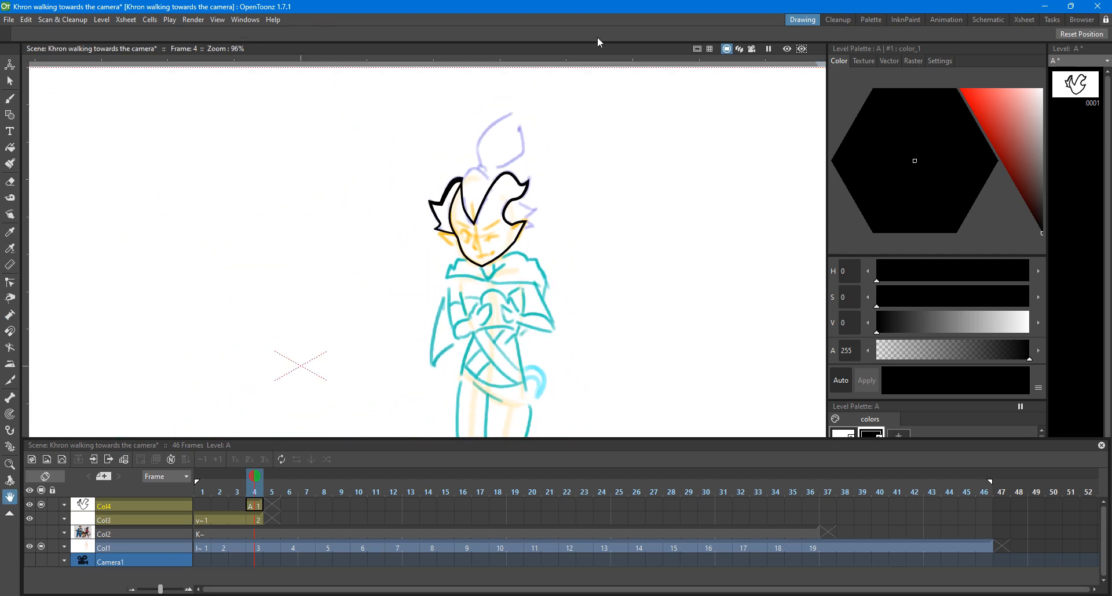
{"action": "scroll", "coordinate": [500, 76], "scroll_direction": "up", "scroll_amount": 3}
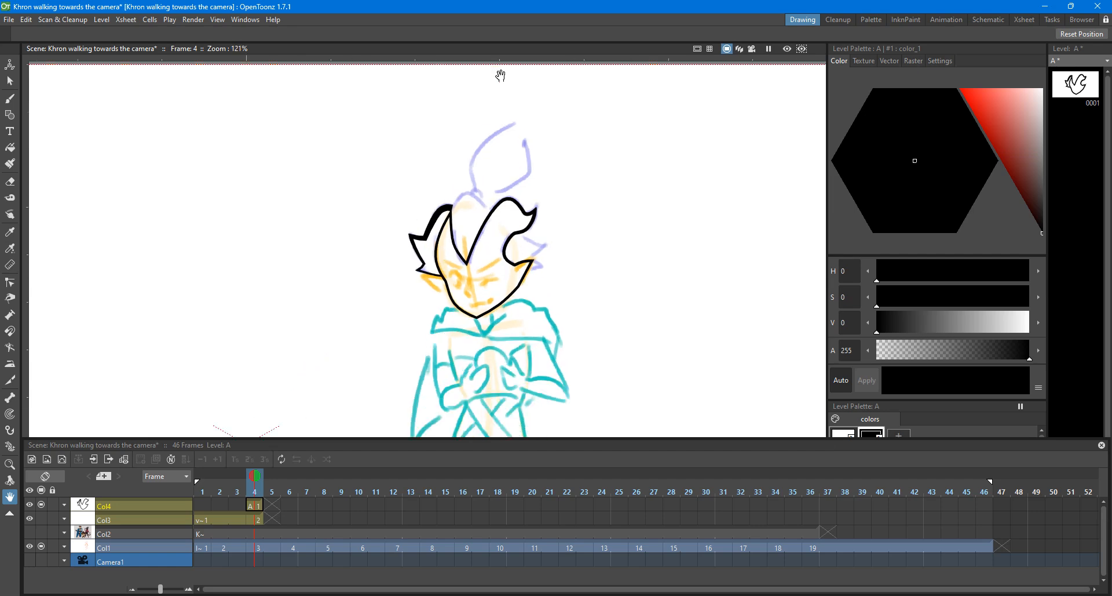
{"action": "scroll", "coordinate": [500, 283], "scroll_direction": "down", "scroll_amount": 2}
{"action": "scroll", "coordinate": [483, 326], "scroll_direction": "up", "scroll_amount": 2}
{"action": "scroll", "coordinate": [481, 325], "scroll_direction": "down", "scroll_amount": 5}
{"action": "left_click_drag", "start_coordinate": [395, 348], "coordinate": [430, 227]}
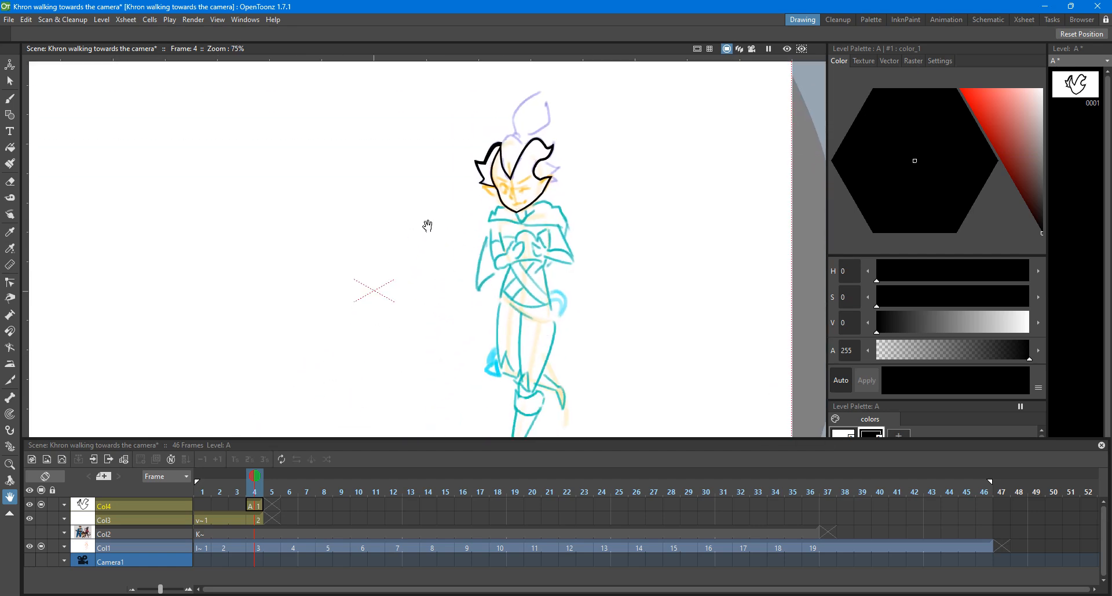
{"action": "scroll", "coordinate": [430, 227], "scroll_direction": "down", "scroll_amount": 3}
{"action": "scroll", "coordinate": [421, 246], "scroll_direction": "up", "scroll_amount": 2}
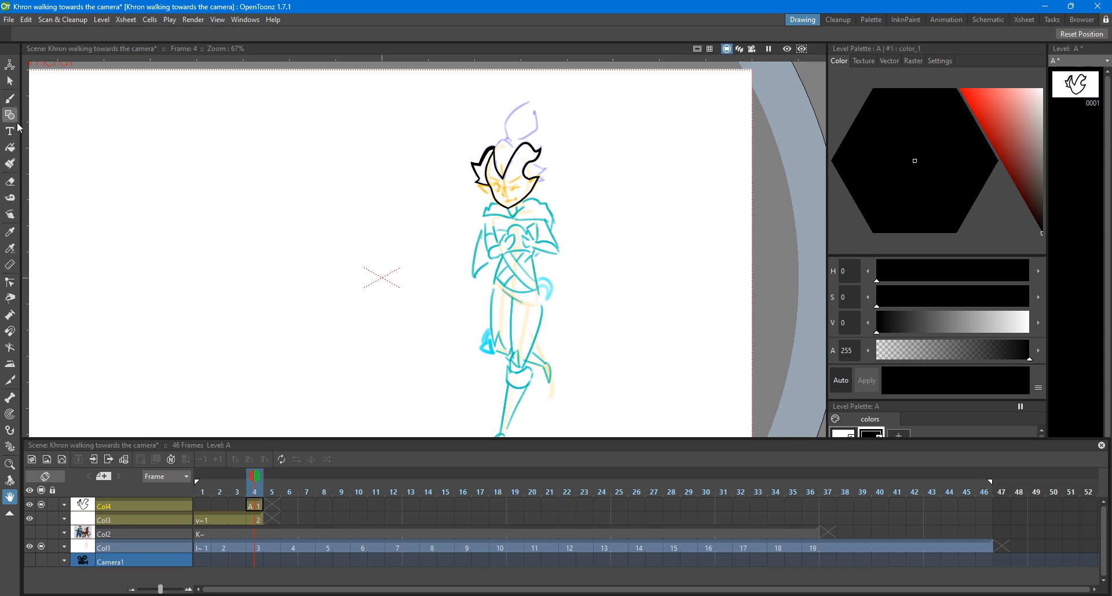
{"action": "scroll", "coordinate": [813, 155], "scroll_direction": "up", "scroll_amount": 1}
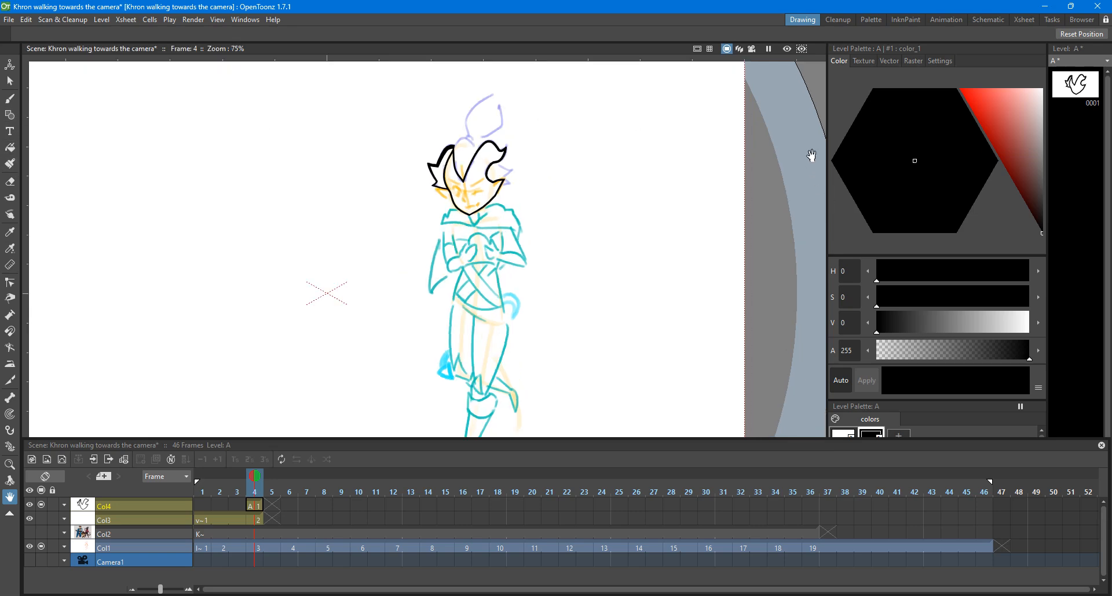
{"action": "scroll", "coordinate": [527, 145], "scroll_direction": "up", "scroll_amount": 2}
{"action": "scroll", "coordinate": [529, 162], "scroll_direction": "down", "scroll_amount": 2}
{"action": "scroll", "coordinate": [525, 111], "scroll_direction": "up", "scroll_amount": 2}
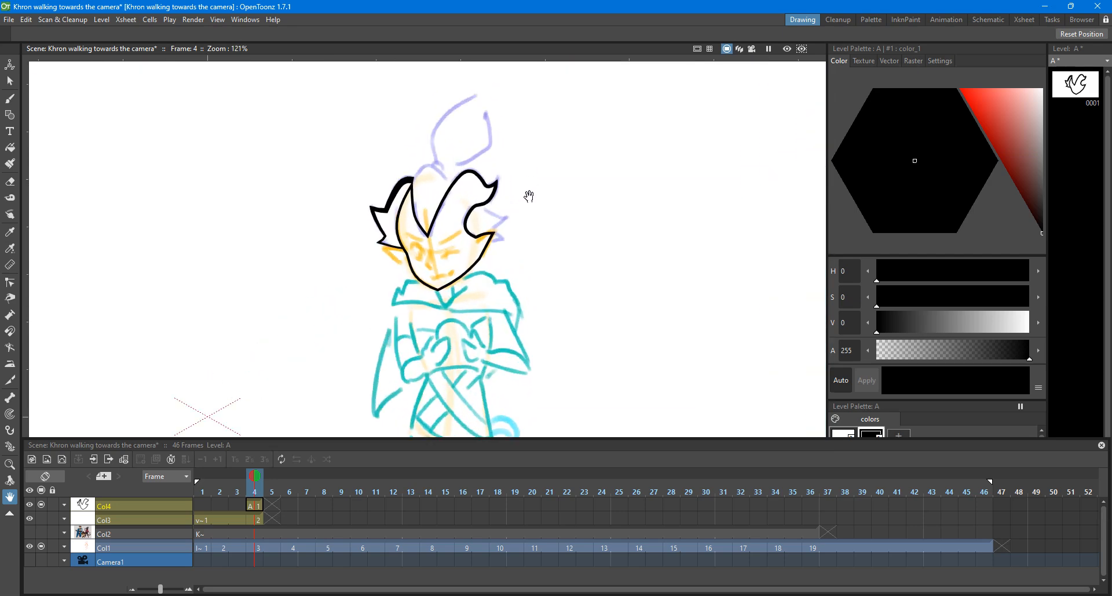
{"action": "scroll", "coordinate": [533, 177], "scroll_direction": "up", "scroll_amount": 2}
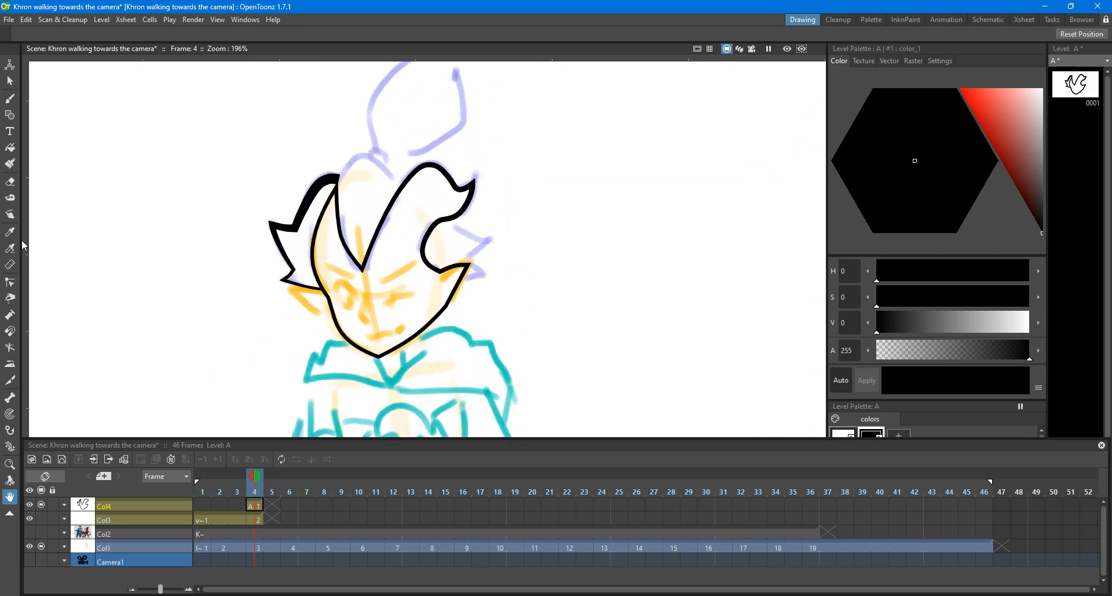
Step: Try to extend the side hair stroke's upper end across the crown to the front lock, adding a control point to arch it
{"action": "left_click", "coordinate": [9, 115]}
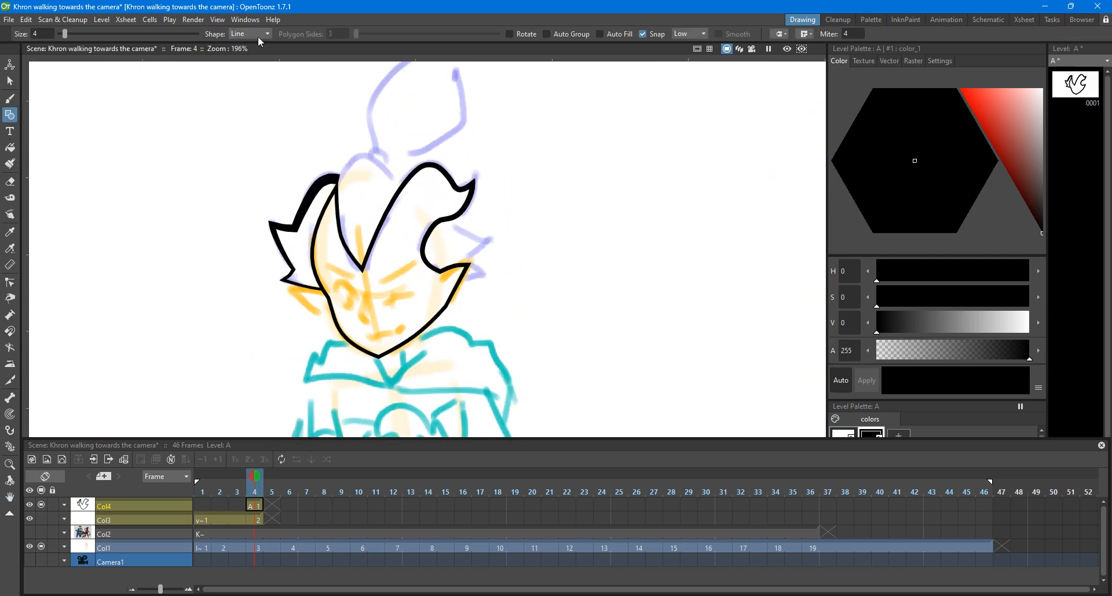
{"action": "scroll", "coordinate": [341, 163], "scroll_direction": "up", "scroll_amount": 3}
{"action": "key", "text": "c"}
{"action": "left_click", "coordinate": [337, 188]}
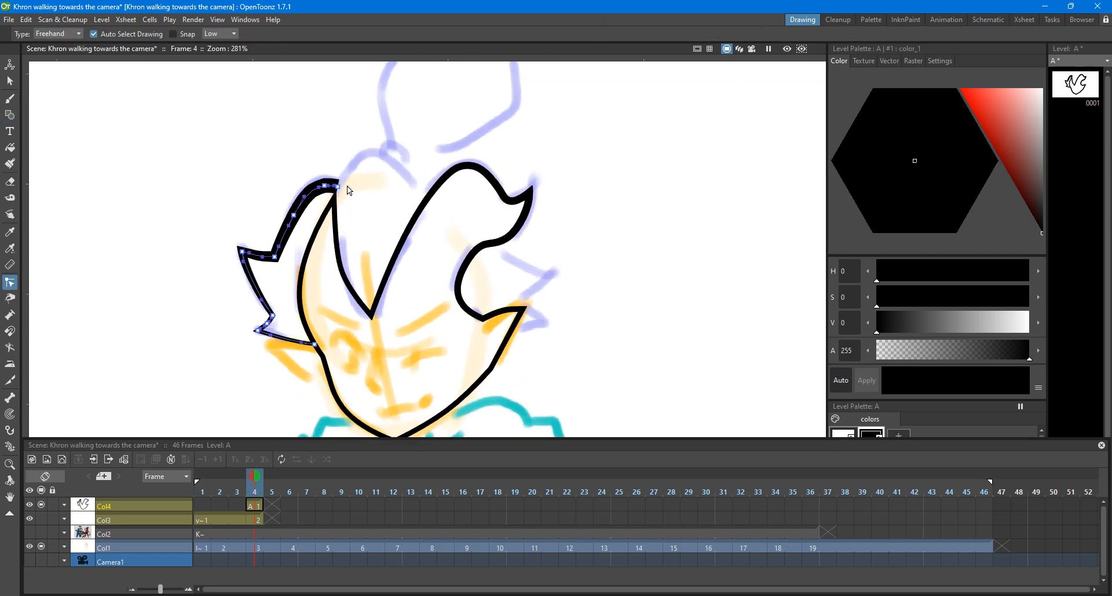
{"action": "mouse_move", "coordinate": [337, 185]}
{"action": "left_mouse_down"}
{"action": "mouse_move", "coordinate": [427, 188]}
{"action": "mouse_move", "coordinate": [373, 152]}
{"action": "mouse_move", "coordinate": [357, 170]}
{"action": "mouse_move", "coordinate": [351, 151]}
{"action": "left_mouse_up"}
{"action": "left_click", "coordinate": [373, 183], "text": "ctrl"}
Step: Set the opacity of layer Col4 to 73%
{"action": "left_click", "coordinate": [65, 505]}
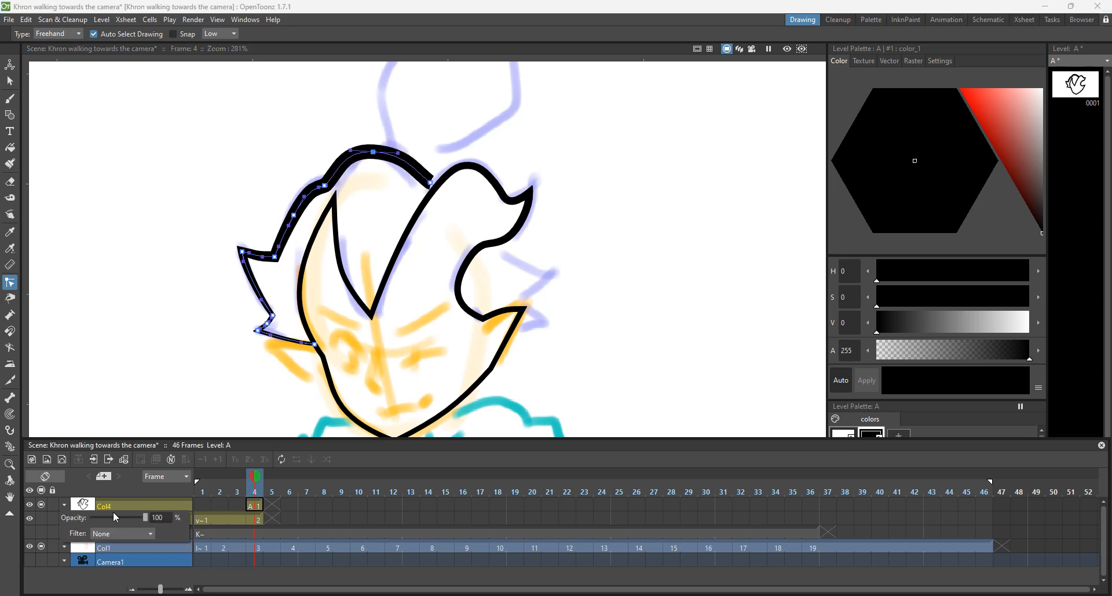
{"action": "left_click_drag", "start_coordinate": [102, 521], "coordinate": [134, 524]}
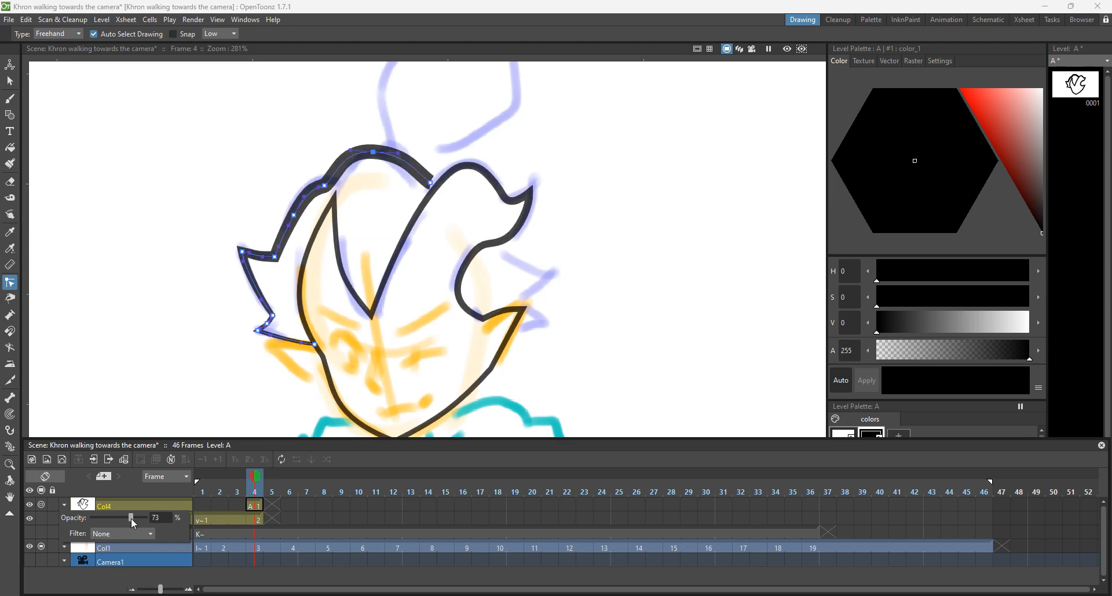
Step: Try to shift the crown arch's control points so that its end meets the front lock's outline
{"action": "left_click", "coordinate": [327, 184]}
{"action": "left_click_drag", "start_coordinate": [376, 153], "coordinate": [436, 188]}
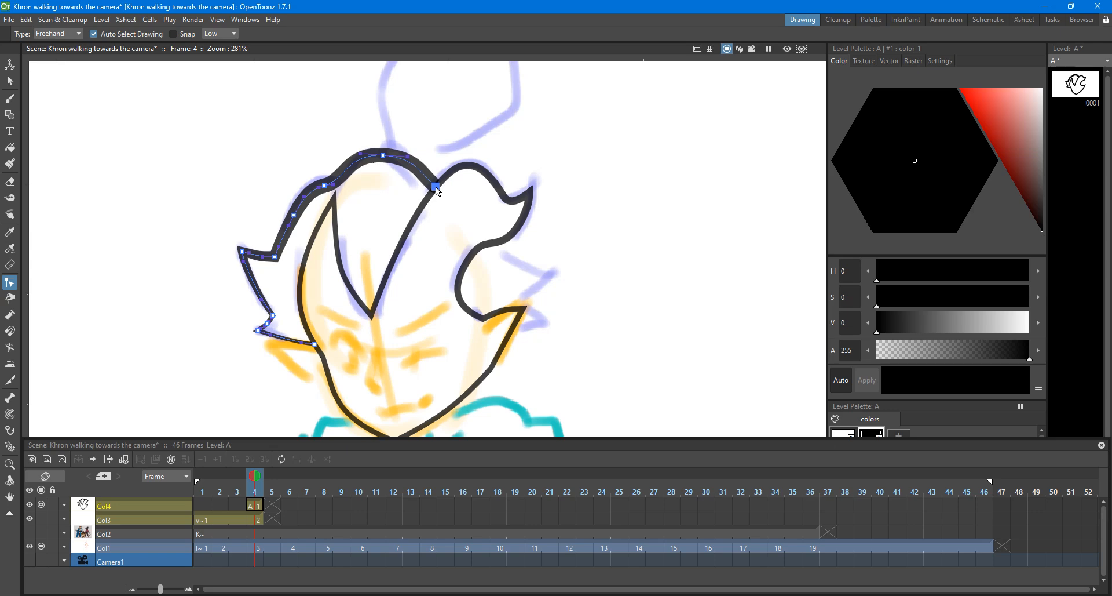
{"action": "left_click", "coordinate": [543, 213]}
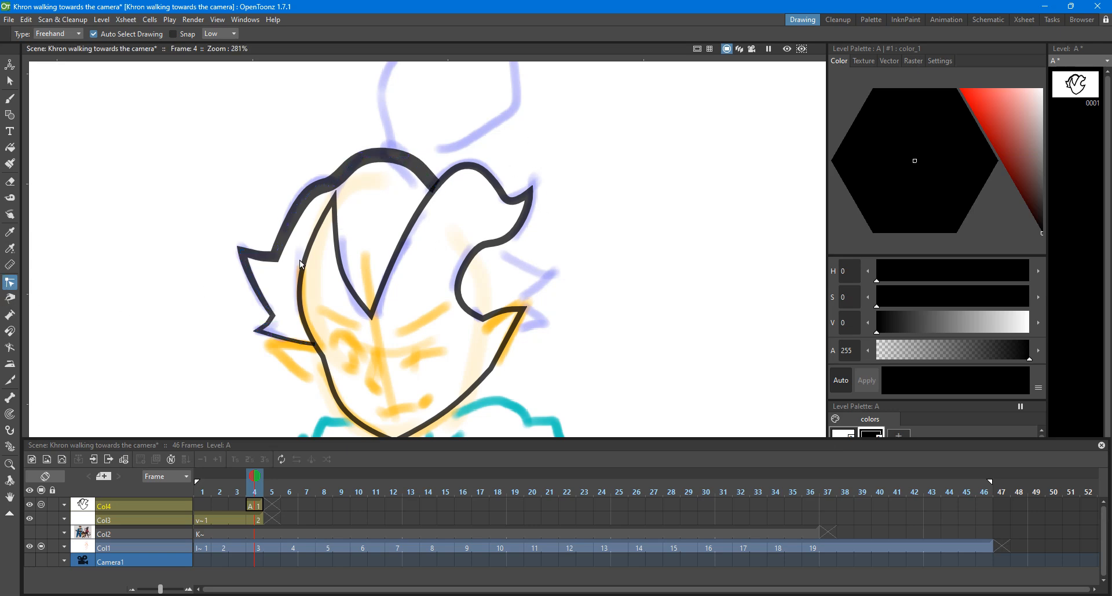
Step: Try to thin the extended side hair stroke with the Pump tool on frame 4
{"action": "key", "text": "p"}
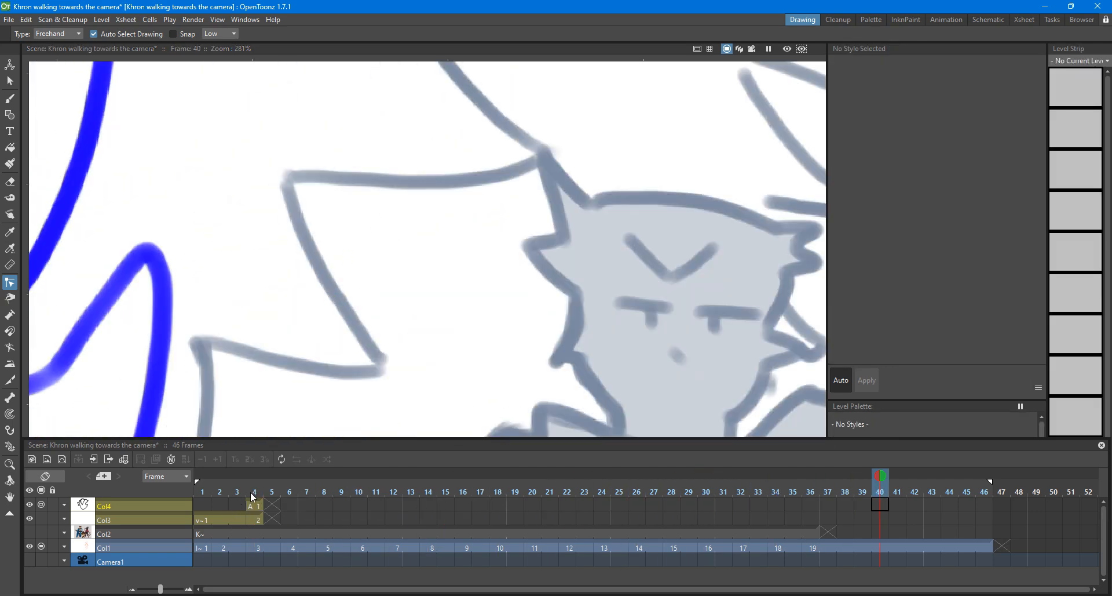
{"action": "left_click", "coordinate": [252, 503]}
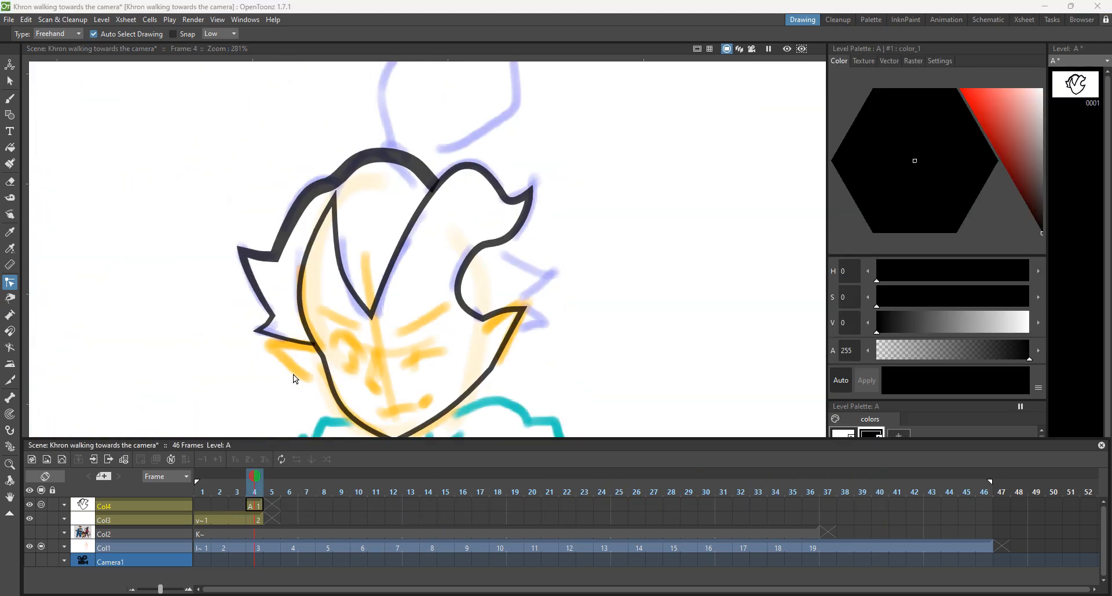
{"action": "left_click", "coordinate": [8, 317]}
{"action": "left_click_drag", "start_coordinate": [392, 122], "coordinate": [378, 145]}
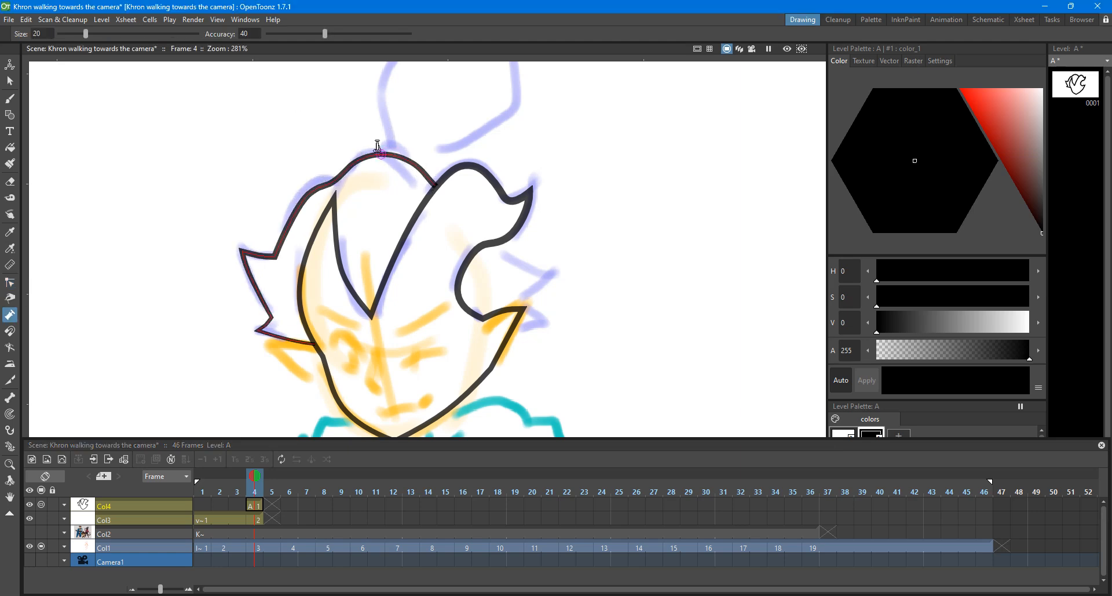
Step: Try to form a notch between the side hair and the crown arch, and round the side hair's outer edge with its control points
{"action": "key", "text": "c"}
{"action": "left_click", "coordinate": [336, 185]}
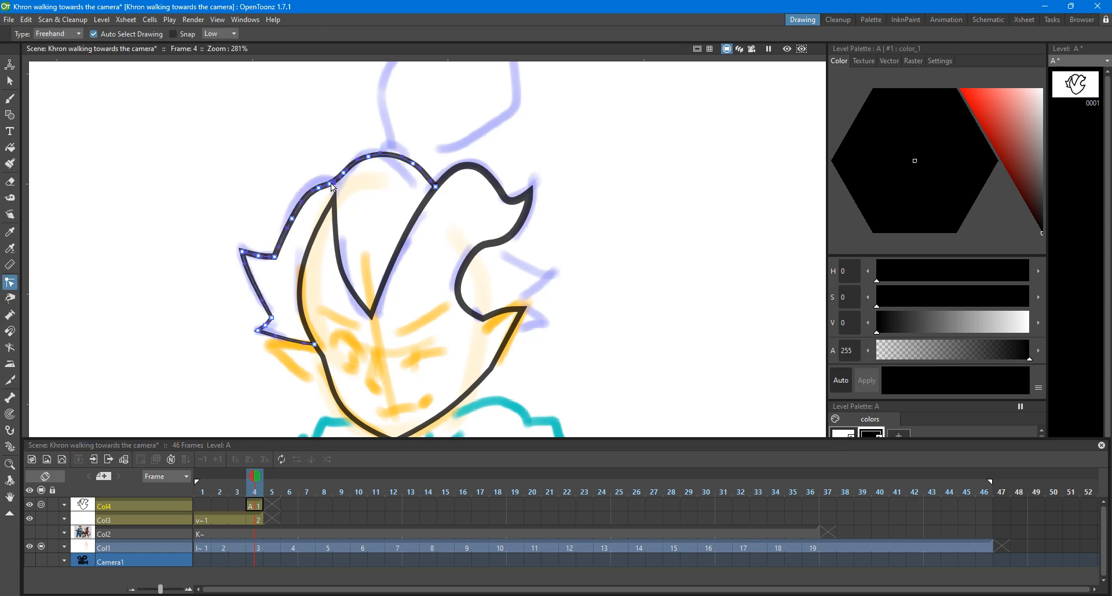
{"action": "scroll", "coordinate": [334, 186], "scroll_direction": "up", "scroll_amount": 2}
{"action": "mouse_move", "coordinate": [347, 209]}
{"action": "left_mouse_down"}
{"action": "mouse_move", "coordinate": [319, 189]}
{"action": "mouse_move", "coordinate": [333, 212]}
{"action": "left_mouse_up"}
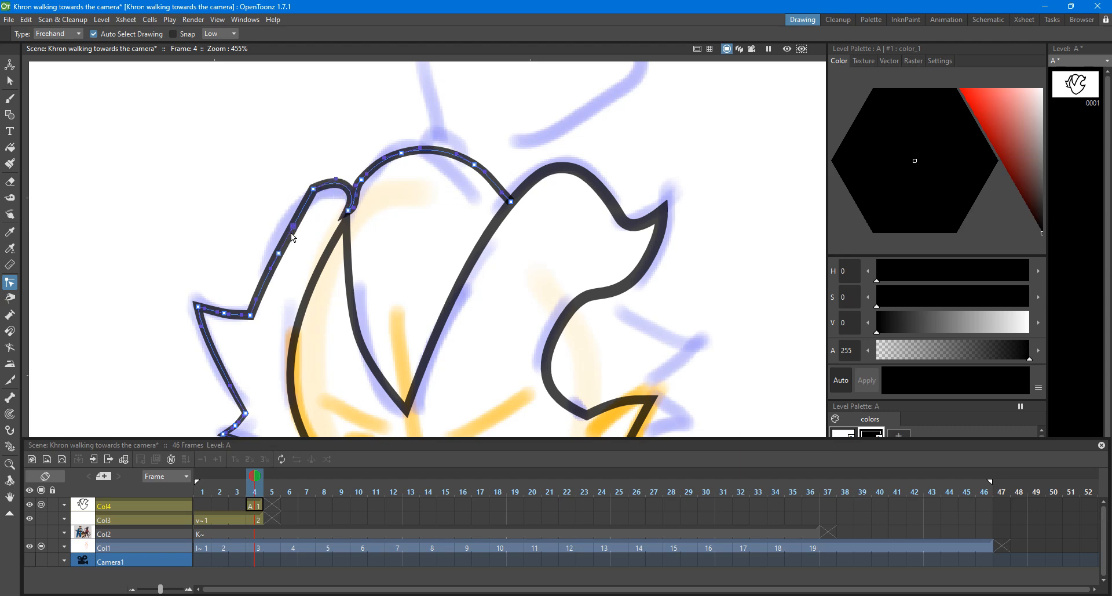
{"action": "left_click_drag", "start_coordinate": [287, 239], "coordinate": [274, 243]}
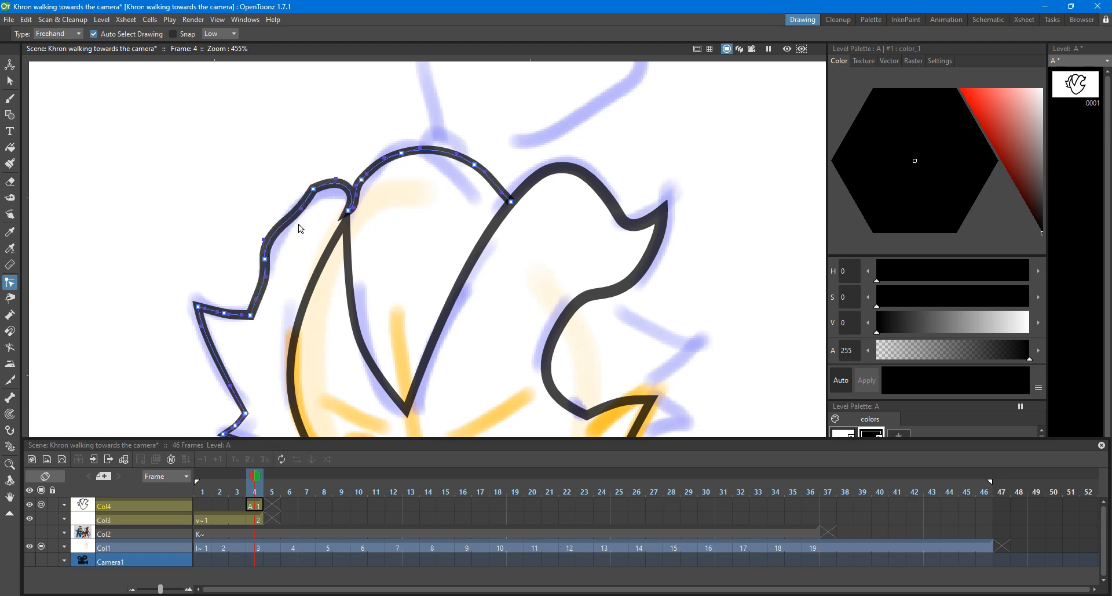
{"action": "left_click_drag", "start_coordinate": [306, 210], "coordinate": [294, 196]}
{"action": "left_click_drag", "start_coordinate": [266, 260], "coordinate": [255, 303]}
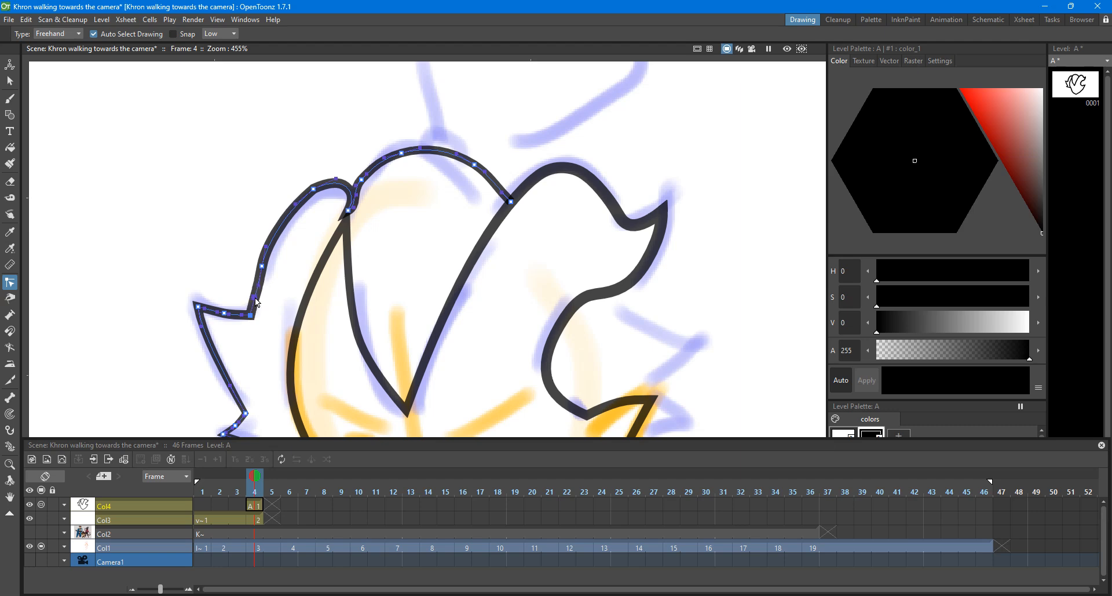
Step: Try to sharpen the notch between the side hair and the crown arch by moving its control point and handles
{"action": "left_click", "coordinate": [284, 179]}
{"action": "scroll", "coordinate": [283, 179], "scroll_direction": "up", "scroll_amount": 2}
{"action": "left_click", "coordinate": [402, 215]}
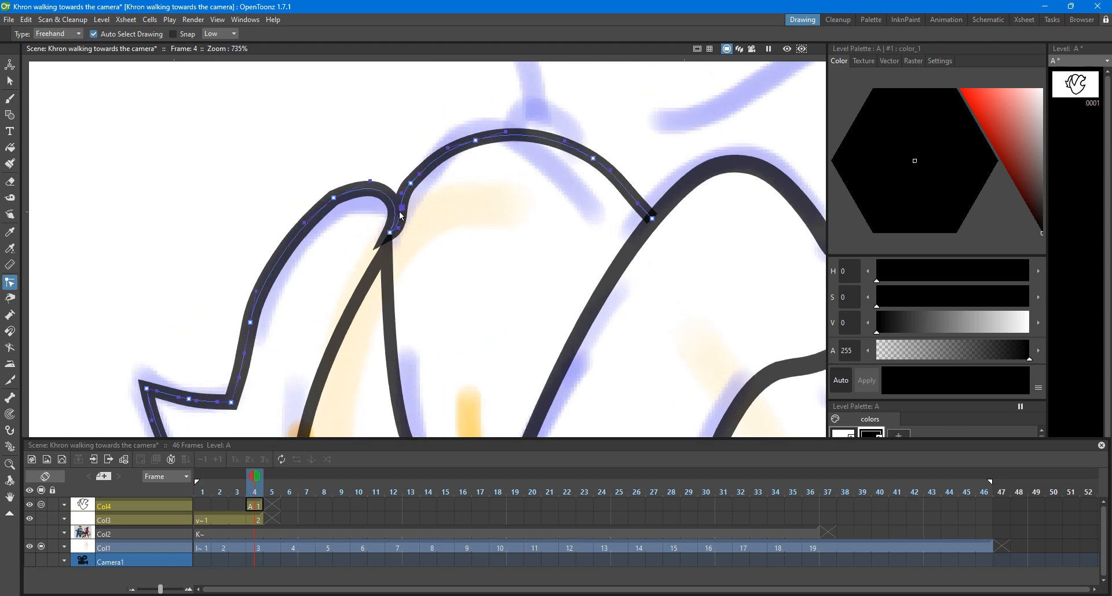
{"action": "mouse_move", "coordinate": [401, 230]}
{"action": "left_mouse_down"}
{"action": "mouse_move", "coordinate": [392, 253]}
{"action": "mouse_move", "coordinate": [385, 209]}
{"action": "left_mouse_up"}
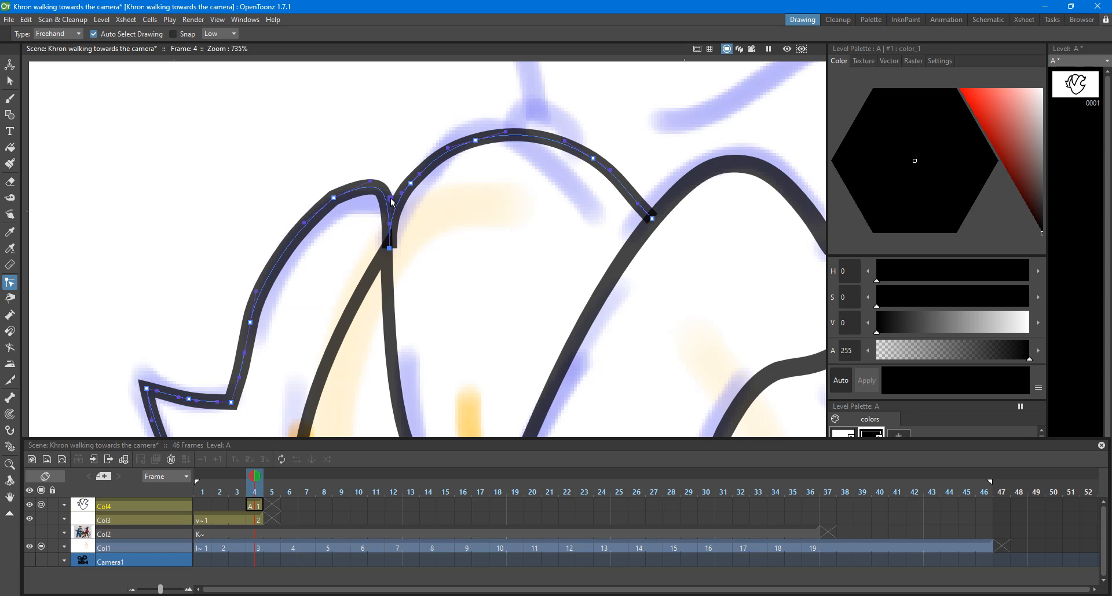
Step: Undo the hair's shape and thickness edits, including the side stroke's extension across the crown
{"action": "scroll", "coordinate": [385, 141], "scroll_direction": "down", "scroll_amount": 3}
{"action": "key", "text": "ctrl+z"}
{"action": "key", "text": "ctrl+z"}
{"action": "key", "text": "ctrl+z"}
{"action": "key", "text": "ctrl+z"}
{"action": "key", "text": "ctrl+z"}
{"action": "key", "text": "ctrl+z"}
{"action": "key", "text": "ctrl+z"}
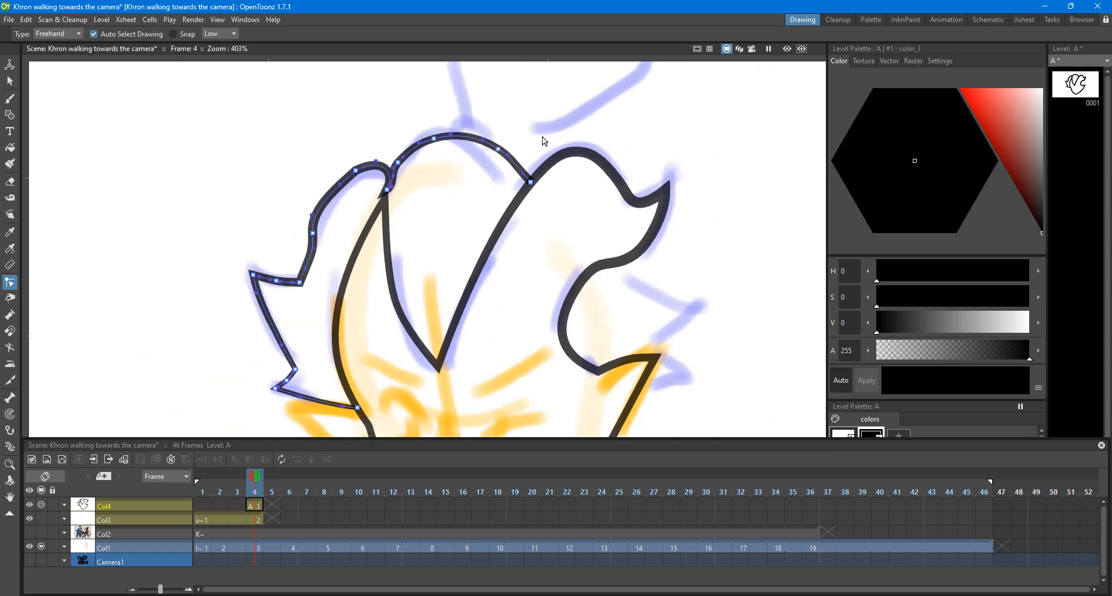
{"action": "key", "text": "ctrl+z"}
{"action": "key", "text": "ctrl+z"}
{"action": "key", "text": "ctrl+z"}
{"action": "key", "text": "ctrl+z"}
{"action": "key", "text": "ctrl+z"}
{"action": "key", "text": "ctrl+z"}
{"action": "key", "text": "ctrl+z"}
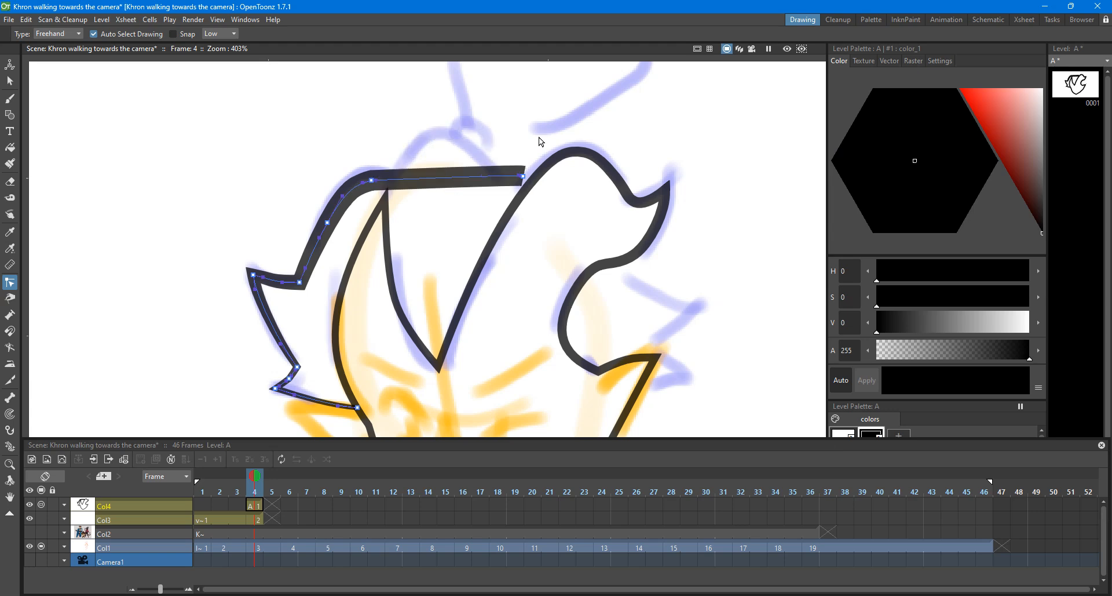
{"action": "key", "text": "ctrl+z"}
{"action": "key", "text": "ctrl+z"}
{"action": "scroll", "coordinate": [495, 150], "scroll_direction": "up", "scroll_amount": 2}
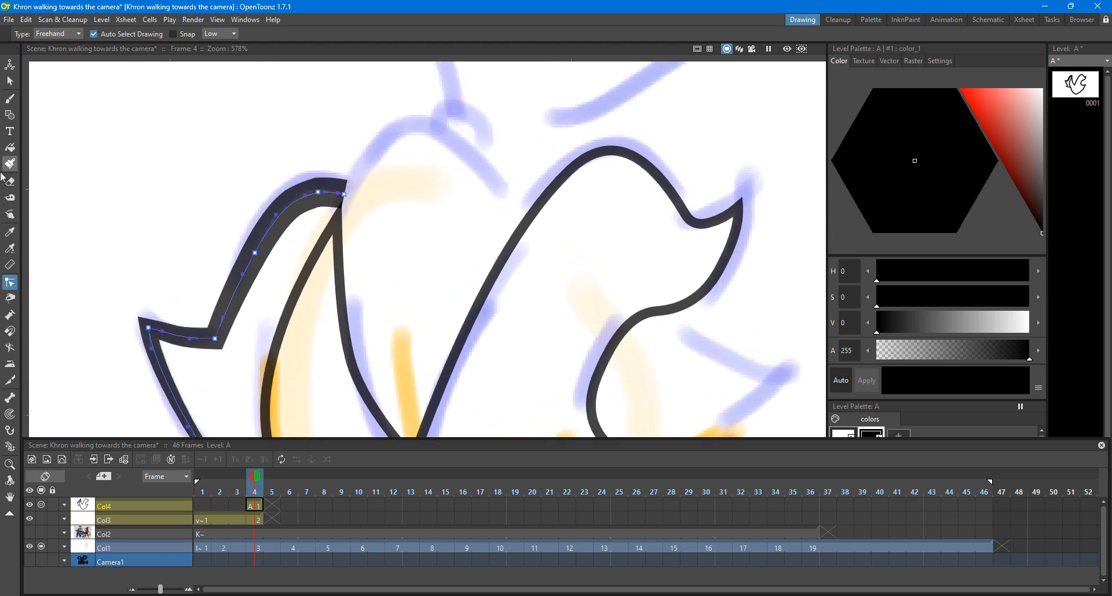
Step: Draw a Line shape across the crown gap between the side hair and the front lock, and bend it upward into an arch
{"action": "left_click", "coordinate": [9, 114]}
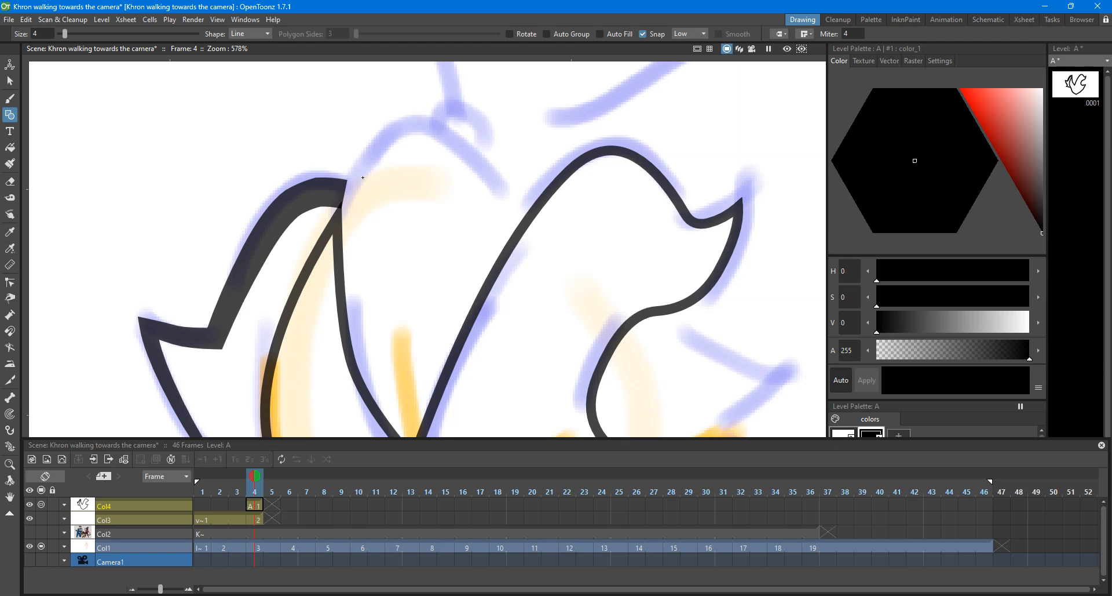
{"action": "left_click_drag", "start_coordinate": [363, 177], "coordinate": [549, 193]}
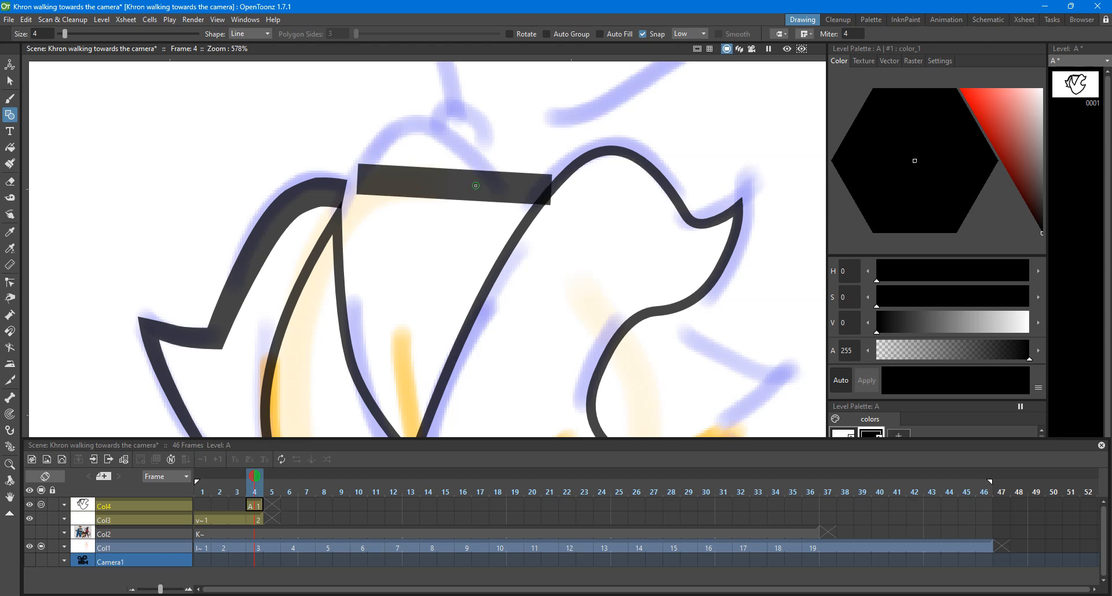
{"action": "key", "text": "s"}
{"action": "left_click_drag", "start_coordinate": [460, 187], "coordinate": [461, 112]}
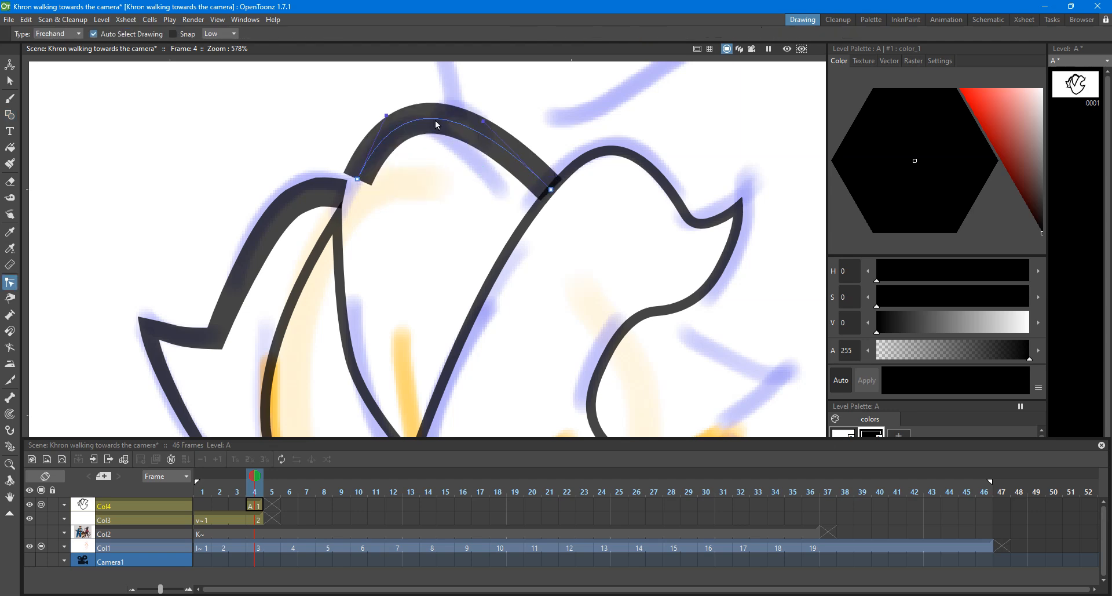
Step: Join the crown arch to the side hair stroke with the Tape tool and adjust the joined curve's control points
{"action": "key", "text": "t"}
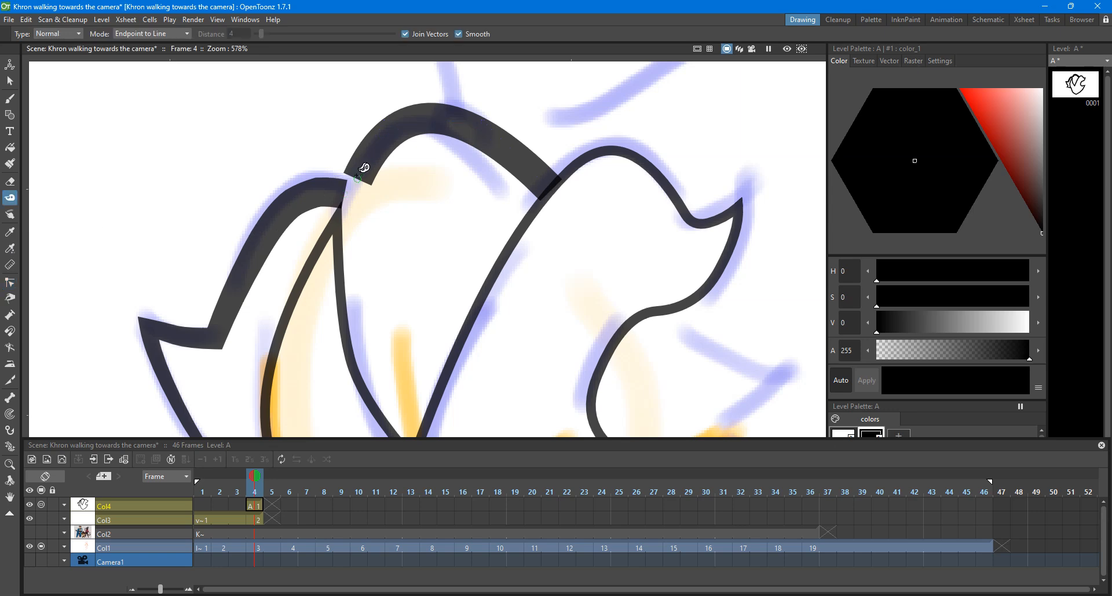
{"action": "left_click_drag", "start_coordinate": [338, 191], "coordinate": [355, 189]}
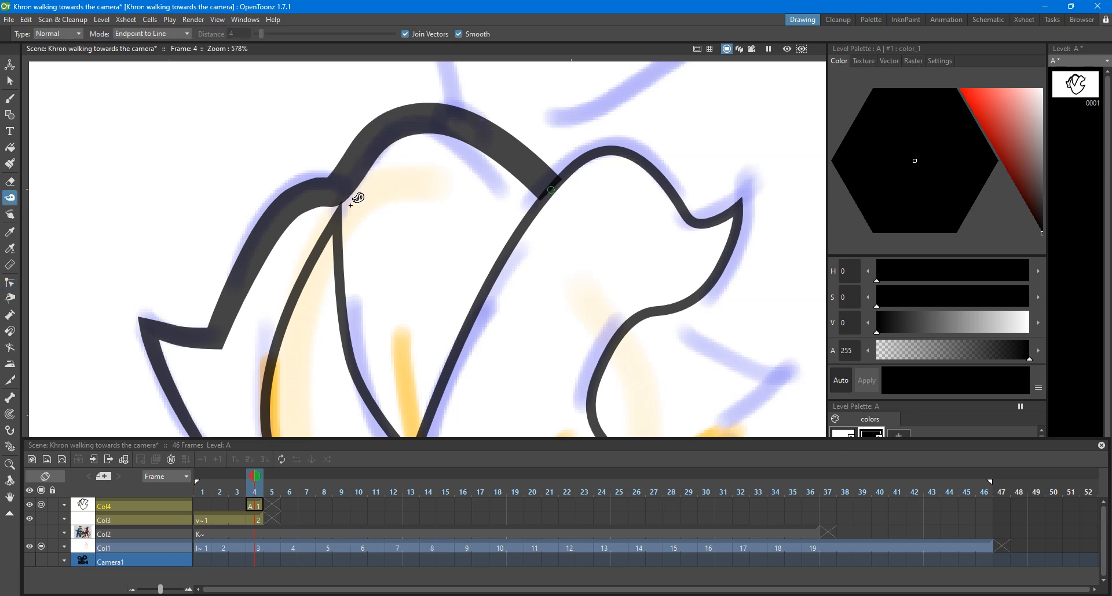
{"action": "key", "text": "c"}
{"action": "left_click", "coordinate": [435, 119]}
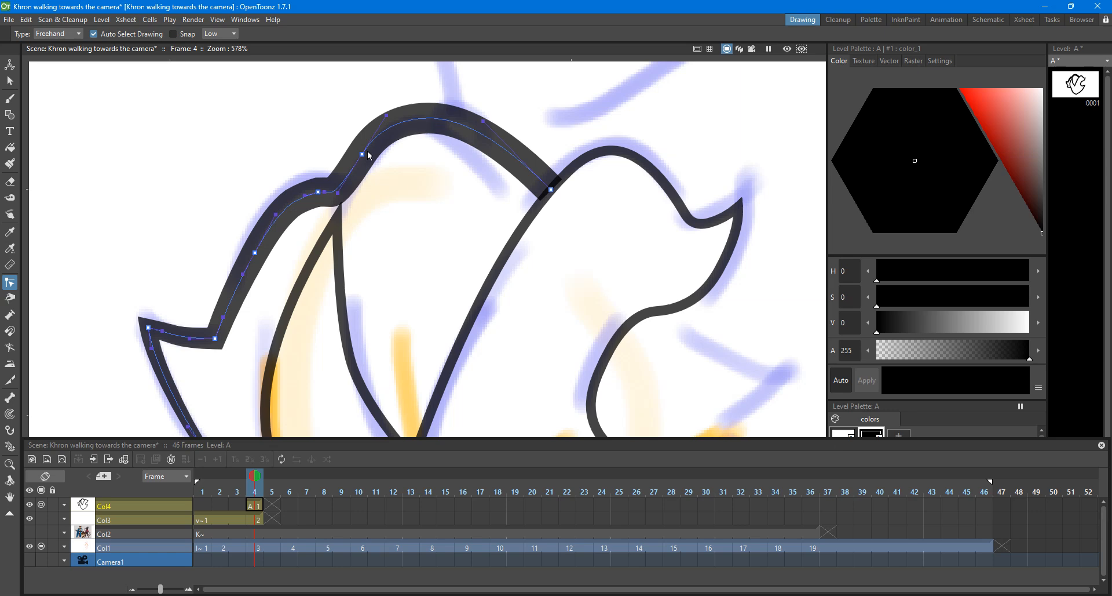
{"action": "mouse_move", "coordinate": [368, 152]}
{"action": "left_mouse_down"}
{"action": "mouse_move", "coordinate": [436, 132]}
{"action": "mouse_move", "coordinate": [492, 135]}
{"action": "left_mouse_up"}
{"action": "left_click", "coordinate": [468, 240]}
{"action": "scroll", "coordinate": [498, 258], "scroll_direction": "down", "scroll_amount": 3}
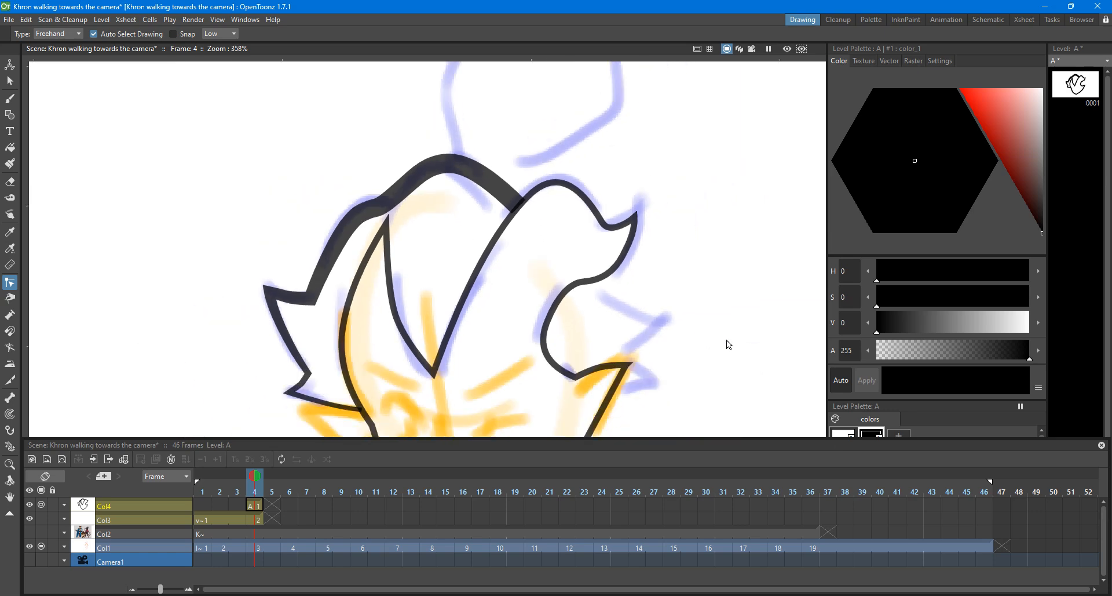
Step: Draw a line beside the front lock's lower curl and shape it into a sharp-cornered hair spike ending at the face outline
{"action": "left_click", "coordinate": [10, 115]}
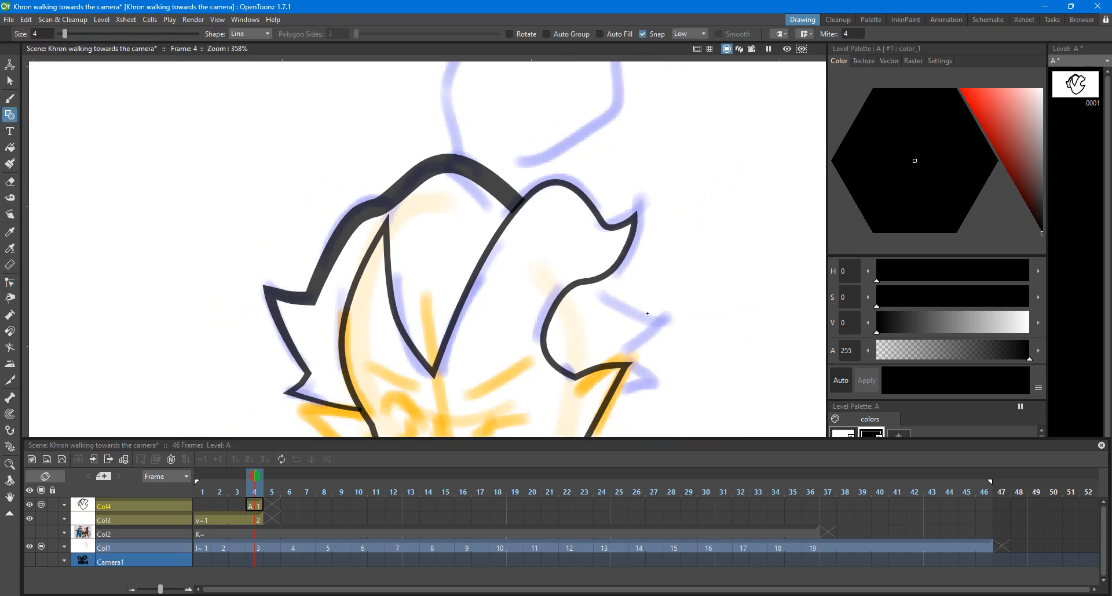
{"action": "mouse_move", "coordinate": [603, 278]}
{"action": "left_mouse_down"}
{"action": "mouse_move", "coordinate": [666, 373]}
{"action": "mouse_move", "coordinate": [654, 397]}
{"action": "left_mouse_up"}
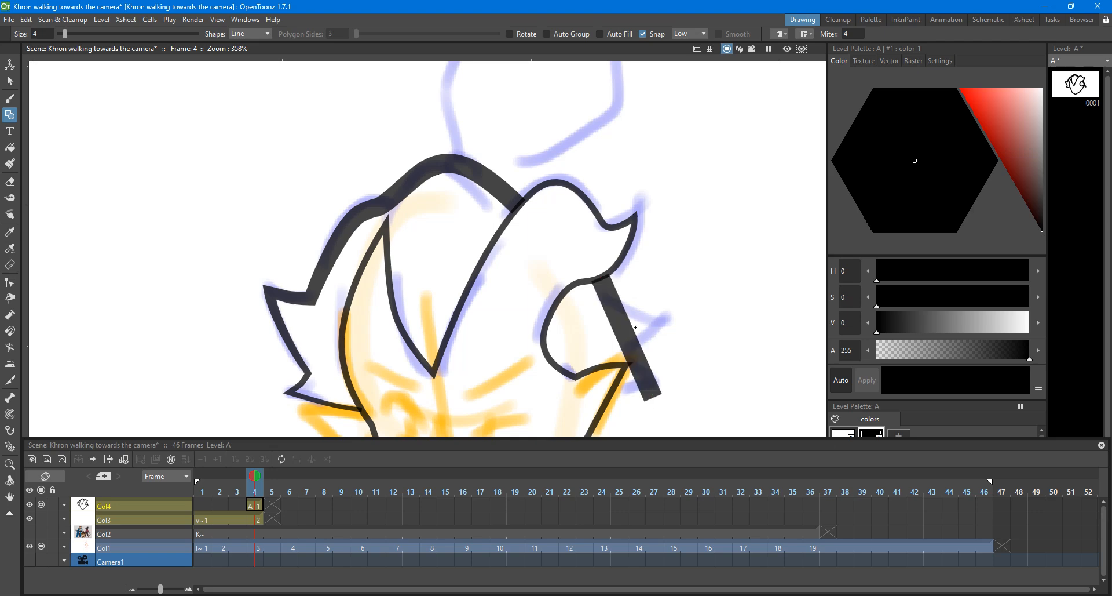
{"action": "key", "text": "c"}
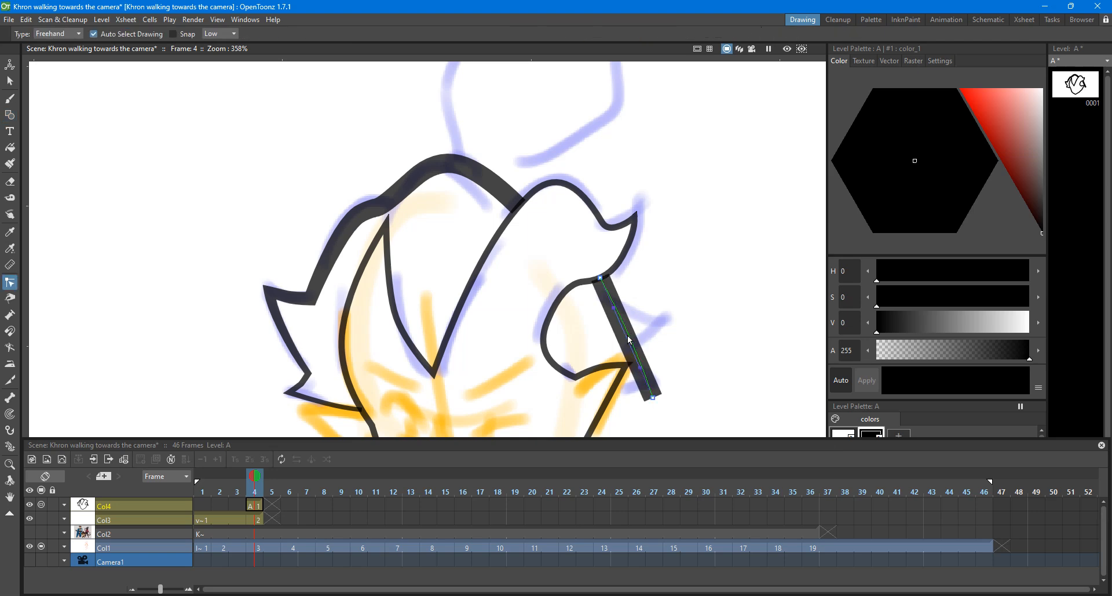
{"action": "left_click_drag", "start_coordinate": [631, 340], "coordinate": [670, 332]}
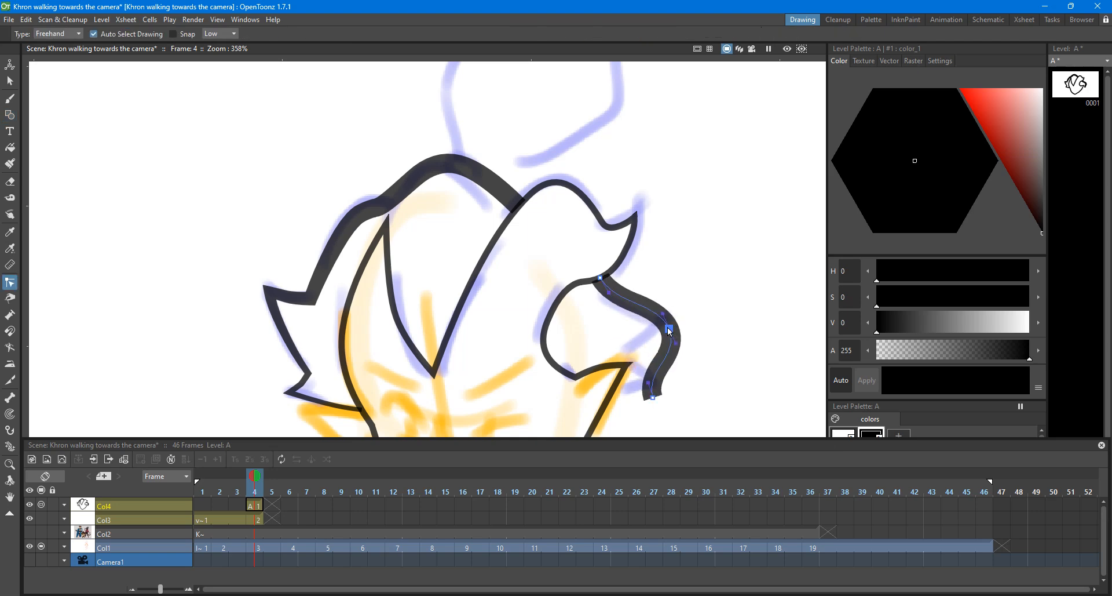
{"action": "left_click", "coordinate": [670, 328], "text": "alt"}
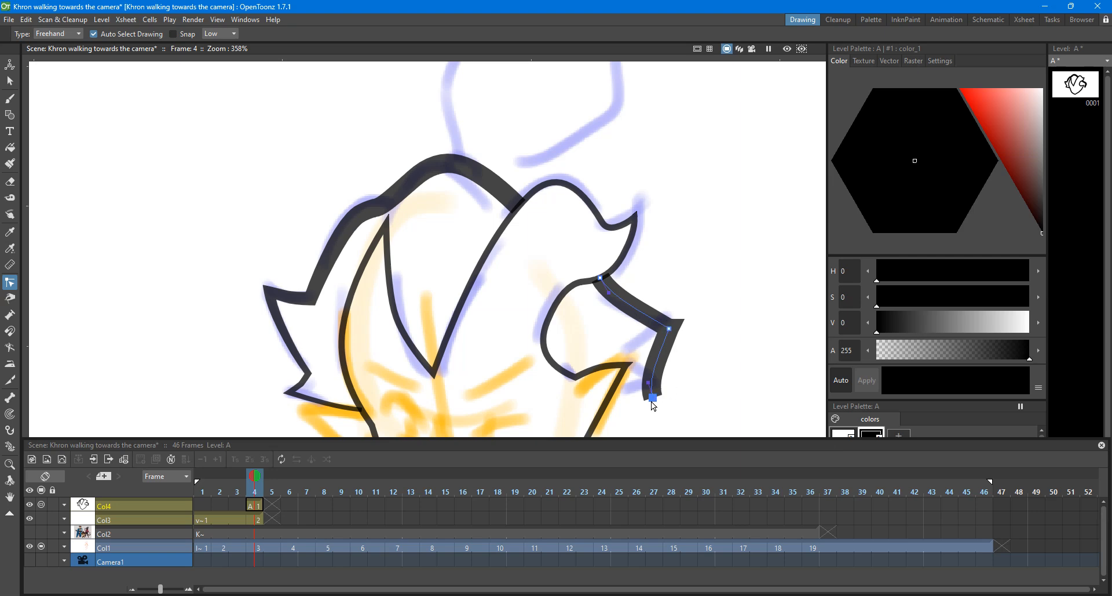
{"action": "mouse_move", "coordinate": [653, 399]}
{"action": "left_mouse_down"}
{"action": "mouse_move", "coordinate": [616, 396]}
{"action": "mouse_move", "coordinate": [639, 391]}
{"action": "left_mouse_up"}
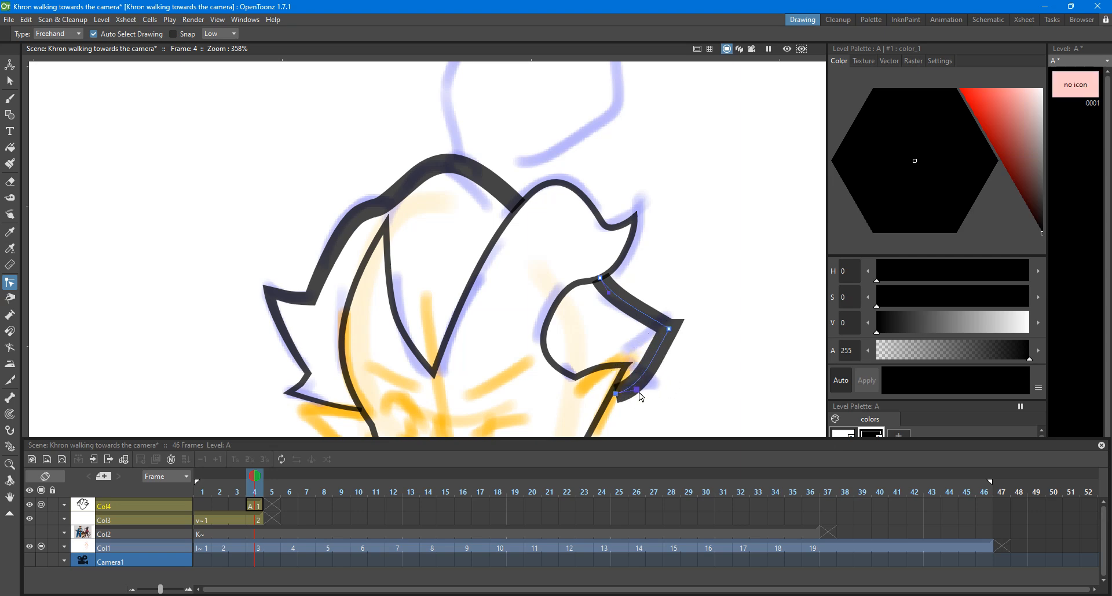
{"action": "left_click_drag", "start_coordinate": [670, 328], "coordinate": [665, 327]}
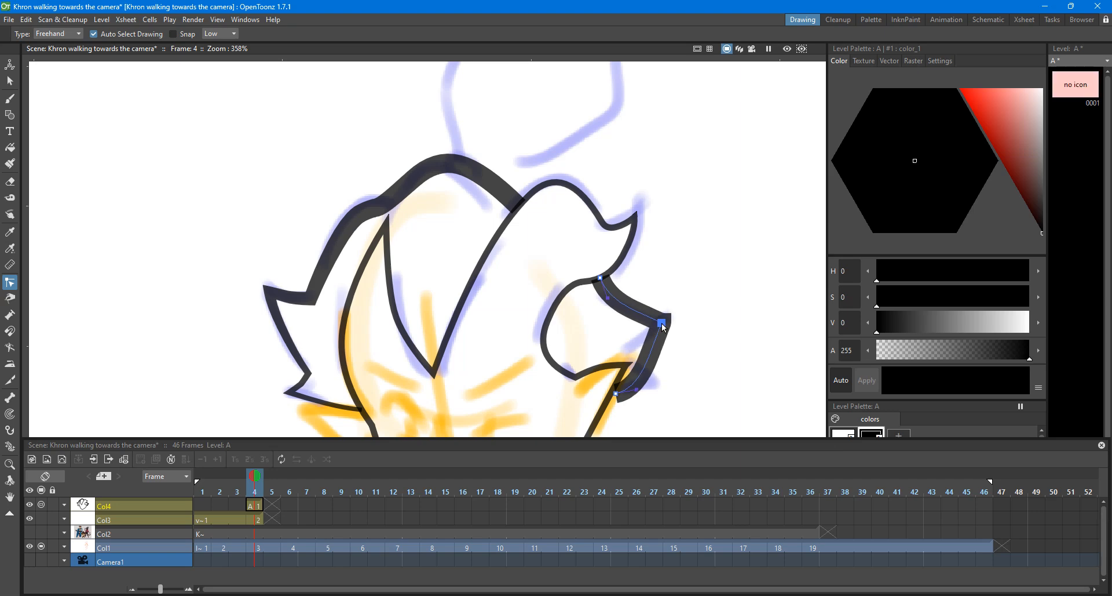
Step: Make the front lock's control point near the new spike a corner and reshape the curl below it with its handles
{"action": "scroll", "coordinate": [664, 382], "scroll_direction": "down", "scroll_amount": 5}
{"action": "key", "text": "space"}
{"action": "left_click_drag", "start_coordinate": [662, 380], "coordinate": [601, 275]}
{"action": "scroll", "coordinate": [548, 157], "scroll_direction": "up", "scroll_amount": 2}
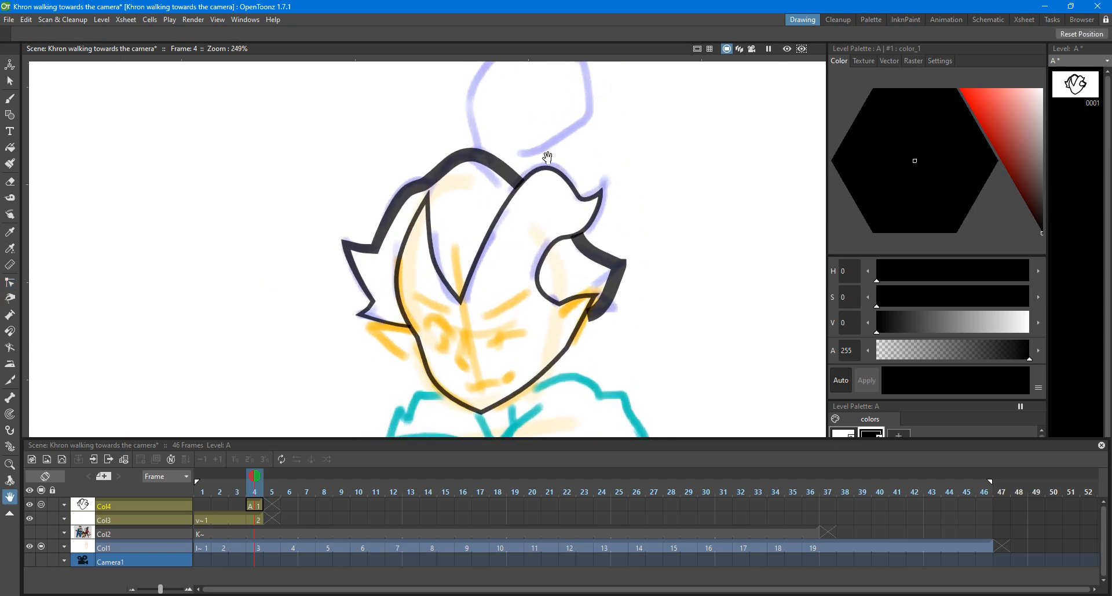
{"action": "scroll", "coordinate": [548, 157], "scroll_direction": "down", "scroll_amount": 2}
{"action": "scroll", "coordinate": [585, 250], "scroll_direction": "up", "scroll_amount": 3}
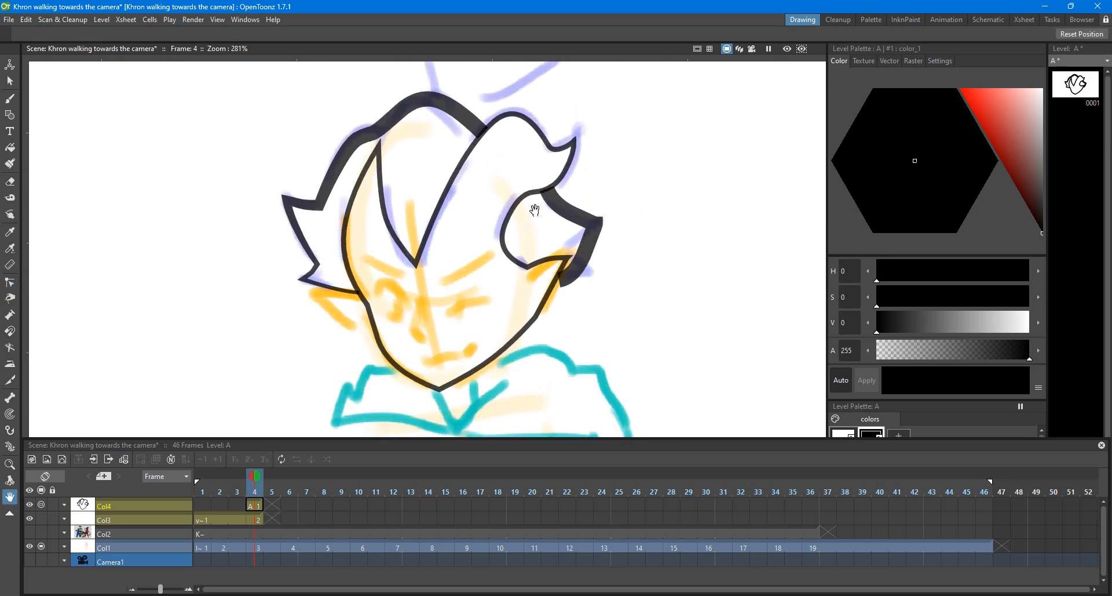
{"action": "scroll", "coordinate": [535, 210], "scroll_direction": "up", "scroll_amount": 2}
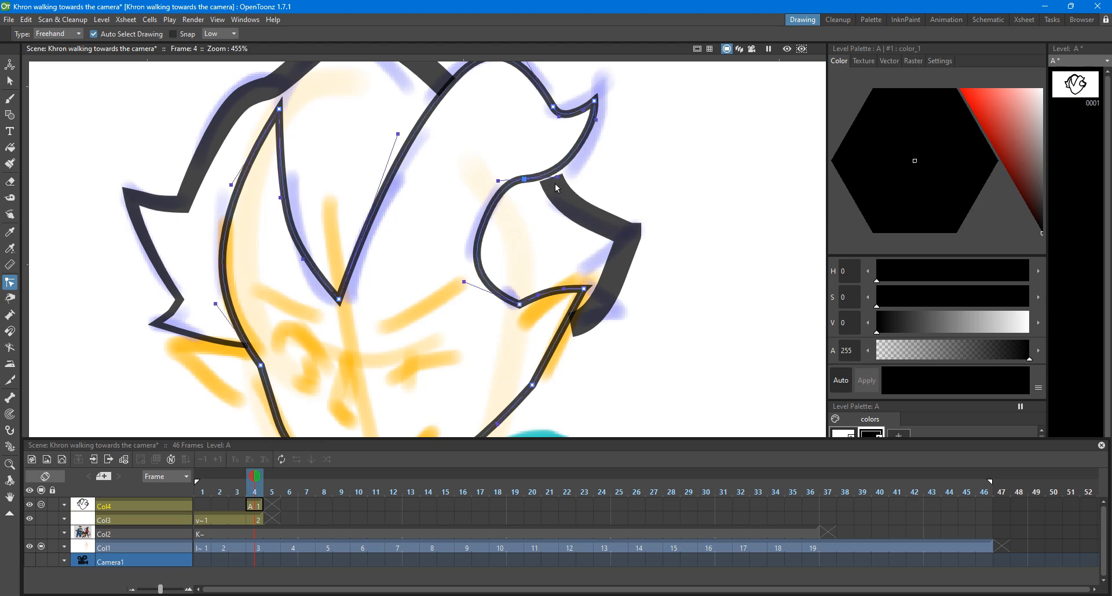
{"action": "mouse_move", "coordinate": [556, 182]}
{"action": "left_mouse_down"}
{"action": "mouse_move", "coordinate": [506, 182]}
{"action": "mouse_move", "coordinate": [531, 179]}
{"action": "mouse_move", "coordinate": [544, 161]}
{"action": "mouse_move", "coordinate": [559, 196]}
{"action": "mouse_move", "coordinate": [523, 179]}
{"action": "left_mouse_up"}
{"action": "left_click", "coordinate": [525, 181], "text": "alt"}
{"action": "mouse_move", "coordinate": [471, 284]}
{"action": "left_mouse_down"}
{"action": "mouse_move", "coordinate": [488, 287]}
{"action": "mouse_move", "coordinate": [458, 273]}
{"action": "left_mouse_up"}
{"action": "mouse_move", "coordinate": [516, 190]}
{"action": "left_mouse_down"}
{"action": "mouse_move", "coordinate": [520, 208]}
{"action": "mouse_move", "coordinate": [507, 192]}
{"action": "left_mouse_up"}
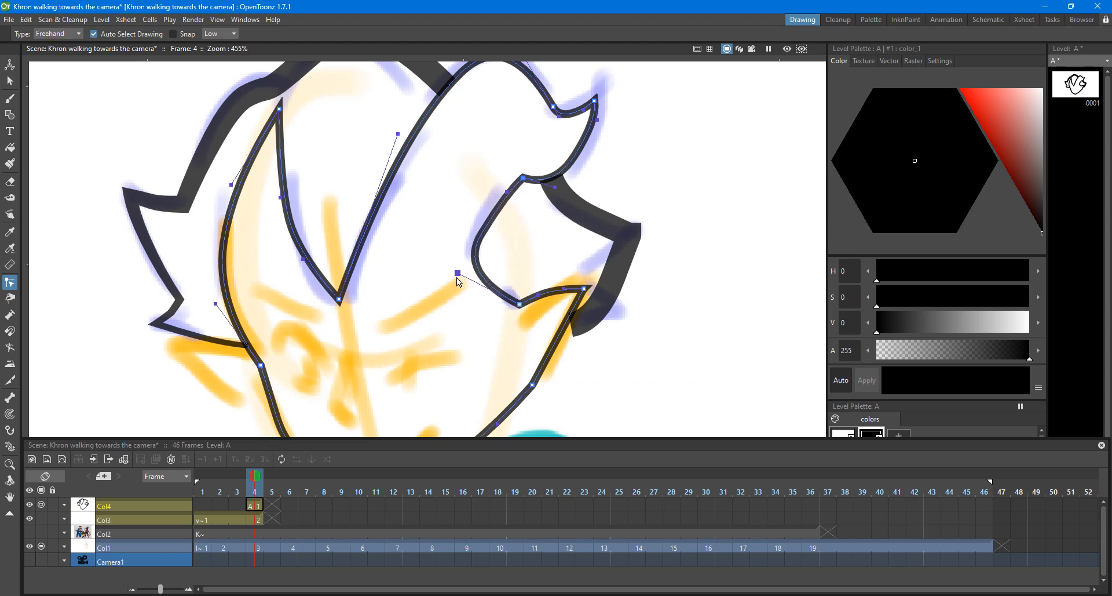
{"action": "left_click_drag", "start_coordinate": [458, 277], "coordinate": [473, 288]}
{"action": "left_click_drag", "start_coordinate": [506, 194], "coordinate": [502, 201]}
{"action": "left_click", "coordinate": [704, 214]}
{"action": "scroll", "coordinate": [705, 215], "scroll_direction": "down", "scroll_amount": 6}
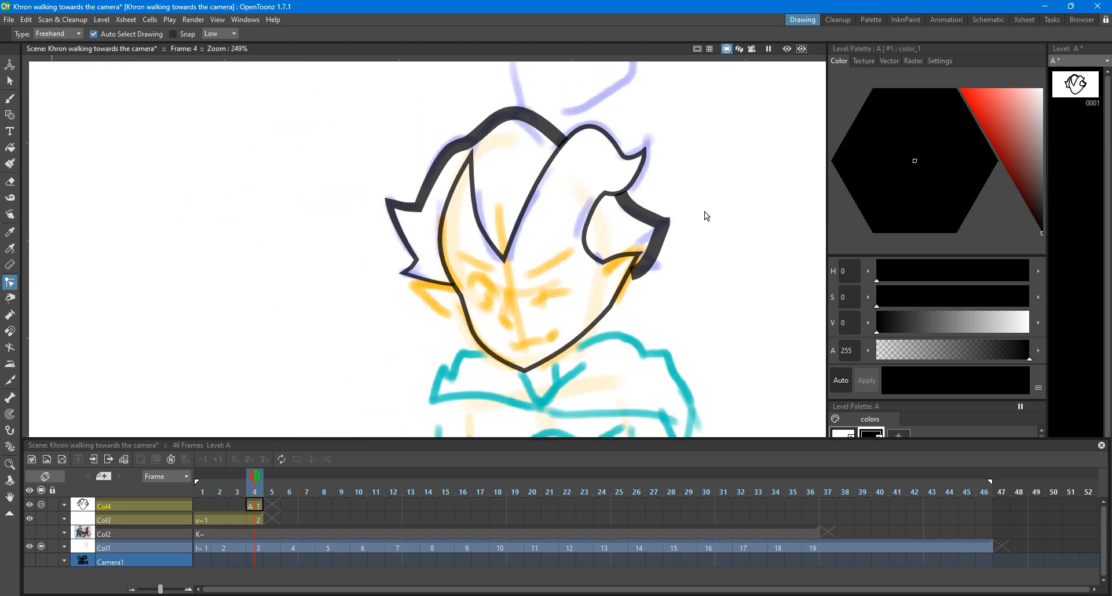
Step: Draw a three-sided Polygon shape over the topknot sketch above the head
{"action": "key", "text": "space"}
{"action": "left_click_drag", "start_coordinate": [673, 134], "coordinate": [537, 214]}
{"action": "scroll", "coordinate": [537, 211], "scroll_direction": "down", "scroll_amount": 1}
{"action": "scroll", "coordinate": [476, 112], "scroll_direction": "down", "scroll_amount": 2}
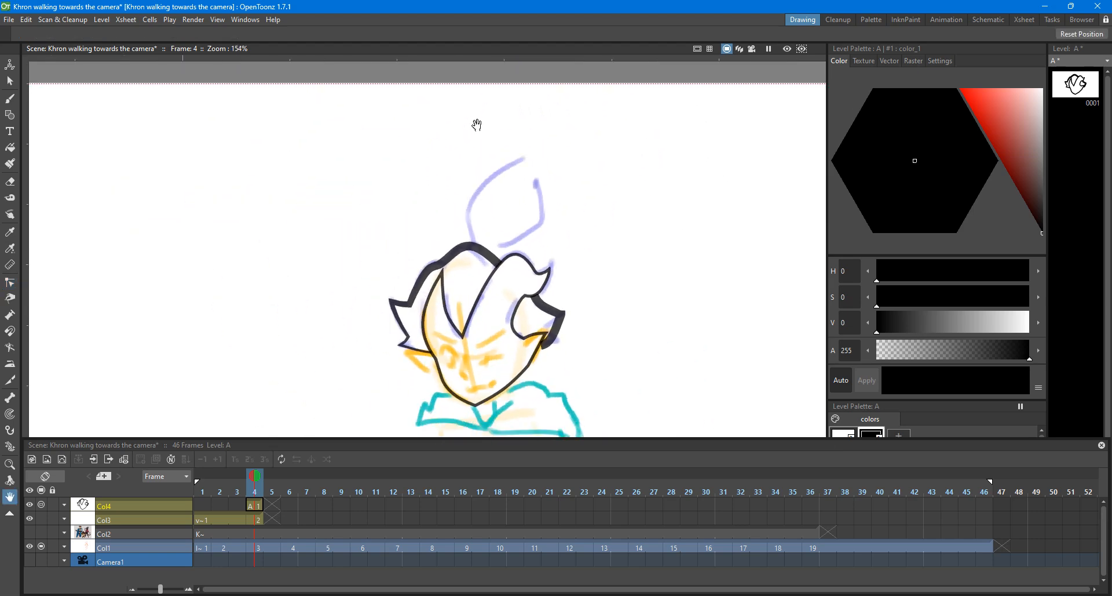
{"action": "left_click", "coordinate": [9, 115]}
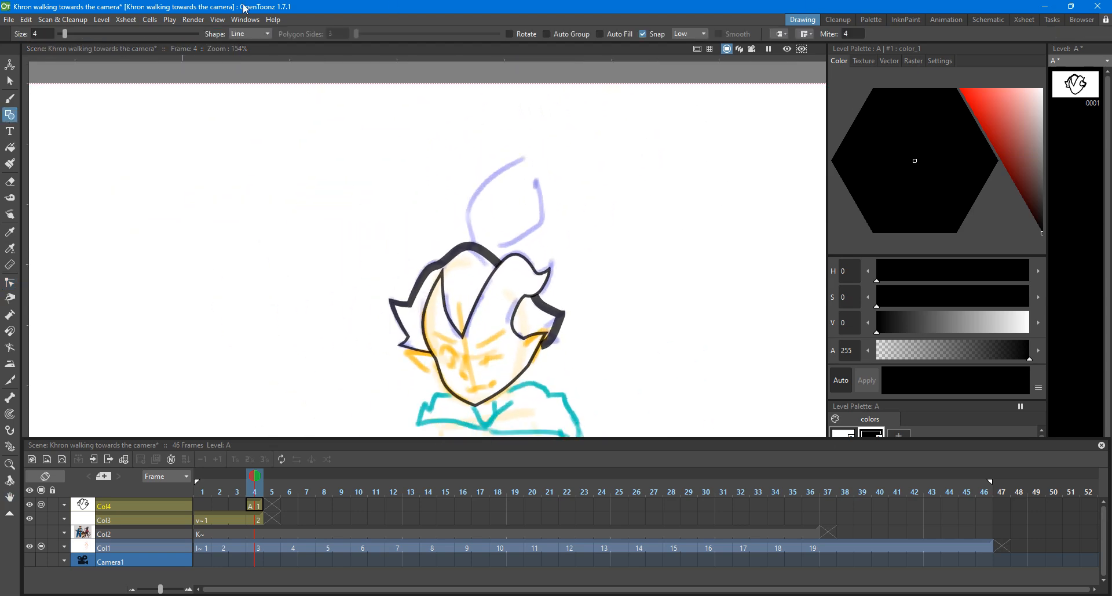
{"action": "left_click", "coordinate": [250, 33]}
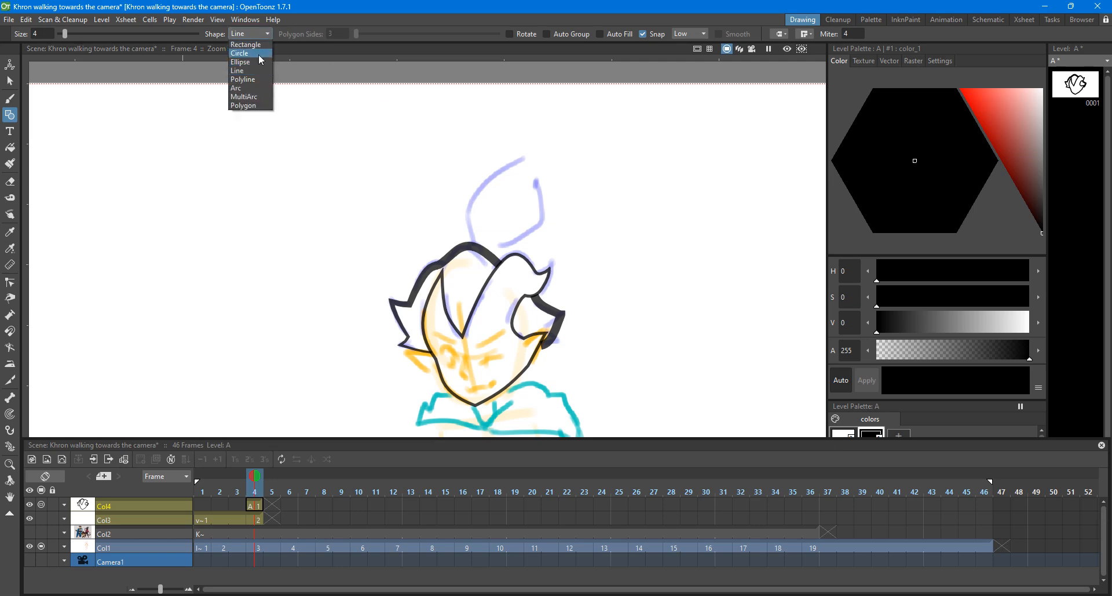
{"action": "left_click", "coordinate": [249, 107]}
{"action": "left_click_drag", "start_coordinate": [522, 178], "coordinate": [568, 234]}
Step: Move the triangle's three corner points onto the tip, base and outer corner of the topknot sketch
{"action": "scroll", "coordinate": [616, 192], "scroll_direction": "up", "scroll_amount": 2}
{"action": "key", "text": "s"}
{"action": "left_click", "coordinate": [567, 187]}
{"action": "left_click_drag", "start_coordinate": [554, 175], "coordinate": [528, 223]}
{"action": "key", "text": "c"}
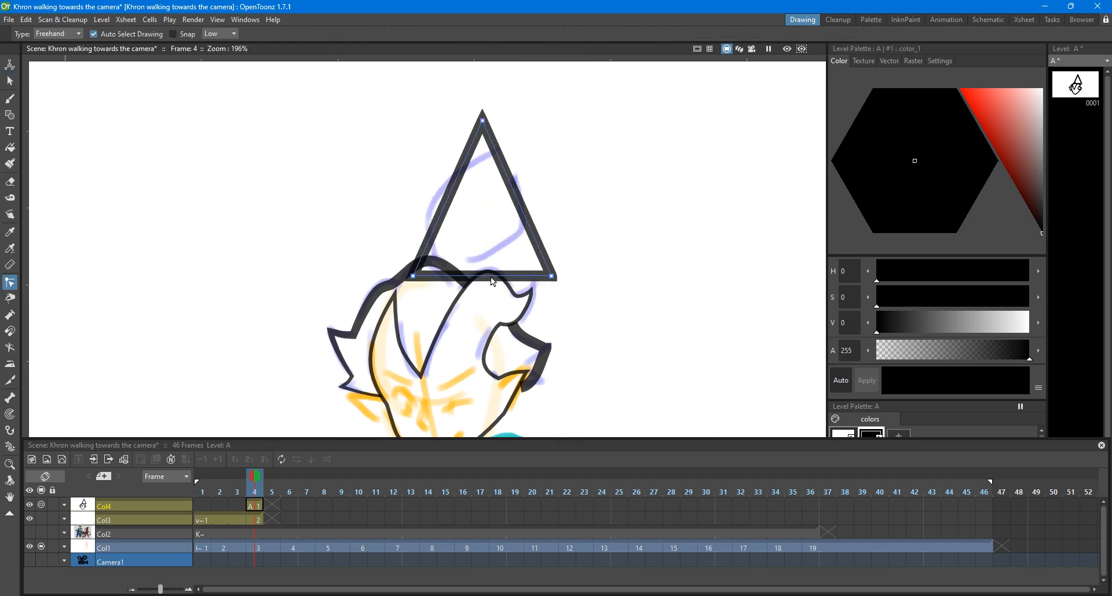
{"action": "left_click_drag", "start_coordinate": [420, 277], "coordinate": [442, 263]}
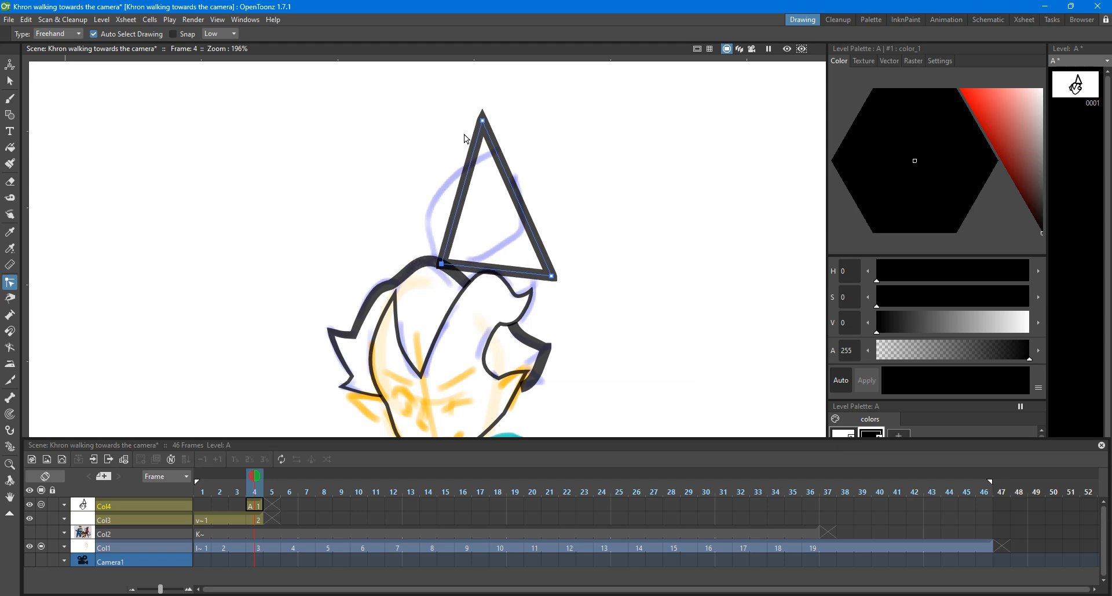
{"action": "left_click_drag", "start_coordinate": [483, 120], "coordinate": [504, 151]}
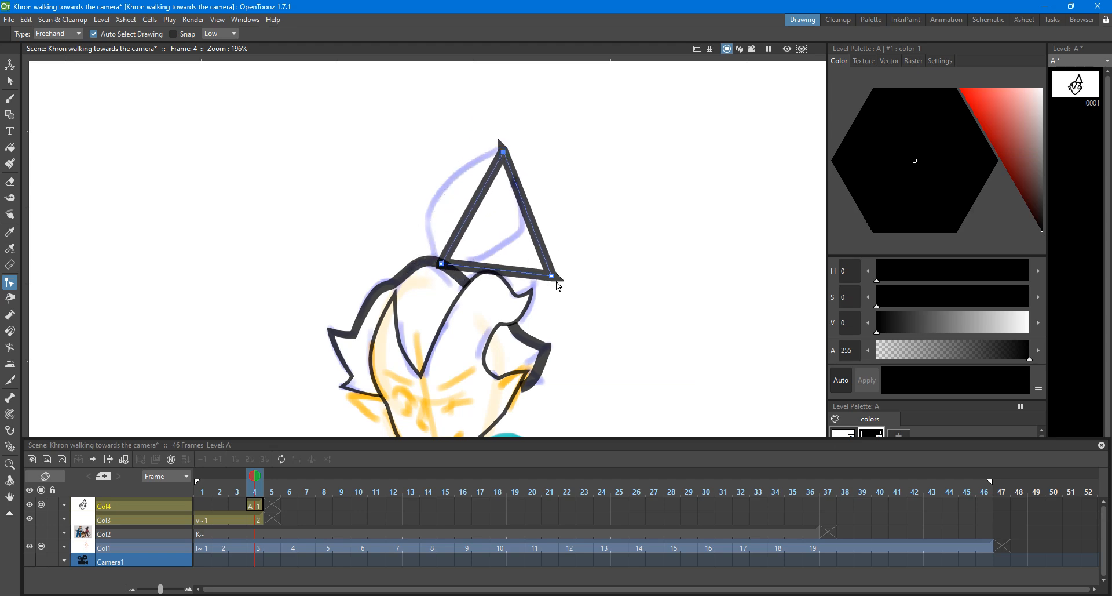
{"action": "left_click_drag", "start_coordinate": [551, 281], "coordinate": [521, 238]}
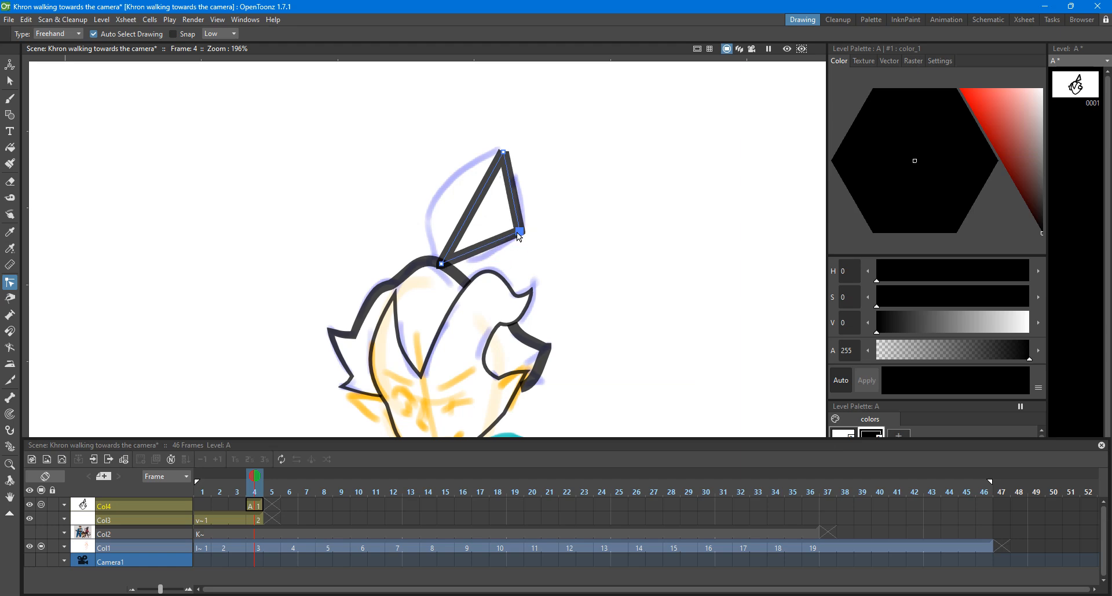
Step: Bend the triangle's three sides outward to follow the rounded outline of the topknot sketch
{"action": "left_click_drag", "start_coordinate": [472, 207], "coordinate": [445, 211]}
{"action": "left_click_drag", "start_coordinate": [491, 244], "coordinate": [494, 255]}
{"action": "left_click_drag", "start_coordinate": [511, 203], "coordinate": [515, 201]}
{"action": "left_click", "coordinate": [547, 183]}
Step: Try to trace the outer edge of the upper arm below the collar with a curved Line shape
{"action": "scroll", "coordinate": [546, 184], "scroll_direction": "down", "scroll_amount": 1}
{"action": "scroll", "coordinate": [547, 184], "scroll_direction": "down", "scroll_amount": 6}
{"action": "scroll", "coordinate": [556, 225], "scroll_direction": "up", "scroll_amount": 5}
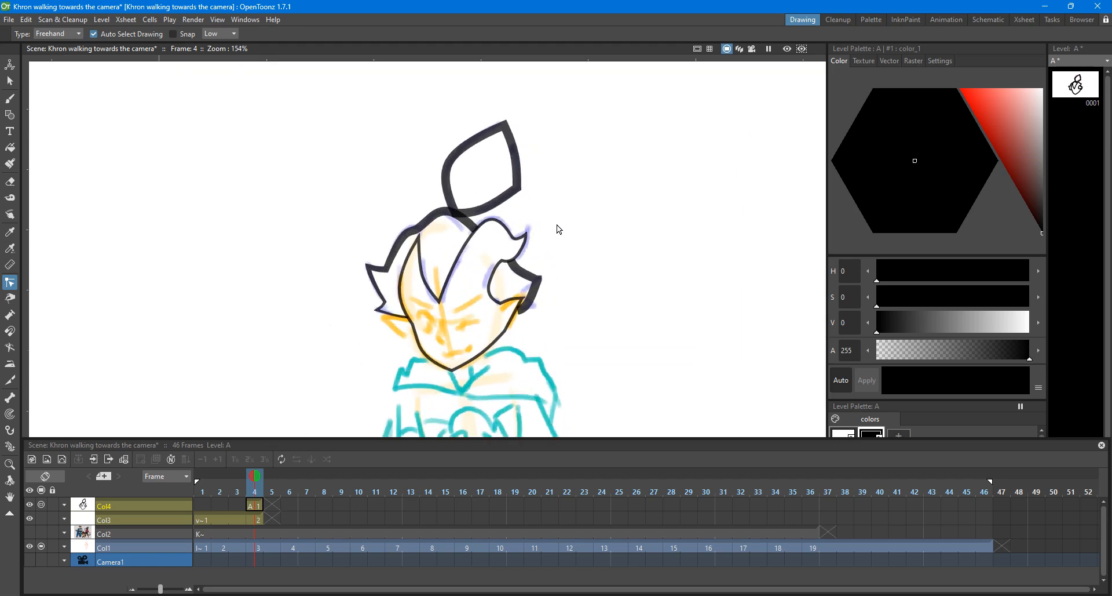
{"action": "scroll", "coordinate": [553, 240], "scroll_direction": "down", "scroll_amount": 4}
{"action": "key", "text": "space"}
{"action": "left_click_drag", "start_coordinate": [563, 279], "coordinate": [542, 180]}
{"action": "scroll", "coordinate": [540, 180], "scroll_direction": "up", "scroll_amount": 2}
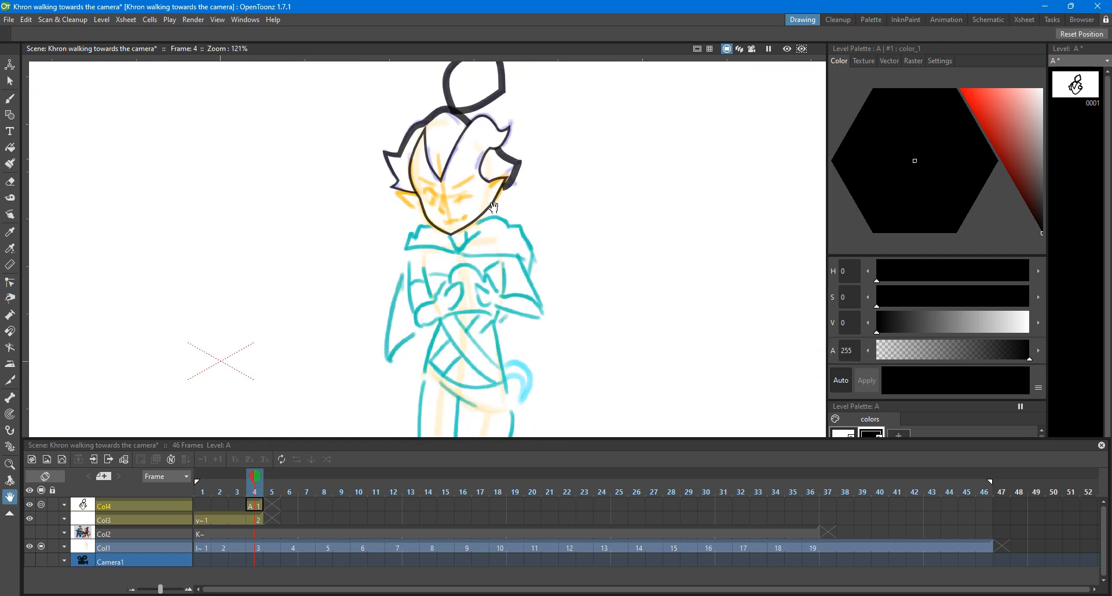
{"action": "left_click", "coordinate": [10, 114]}
{"action": "left_click", "coordinate": [235, 33]}
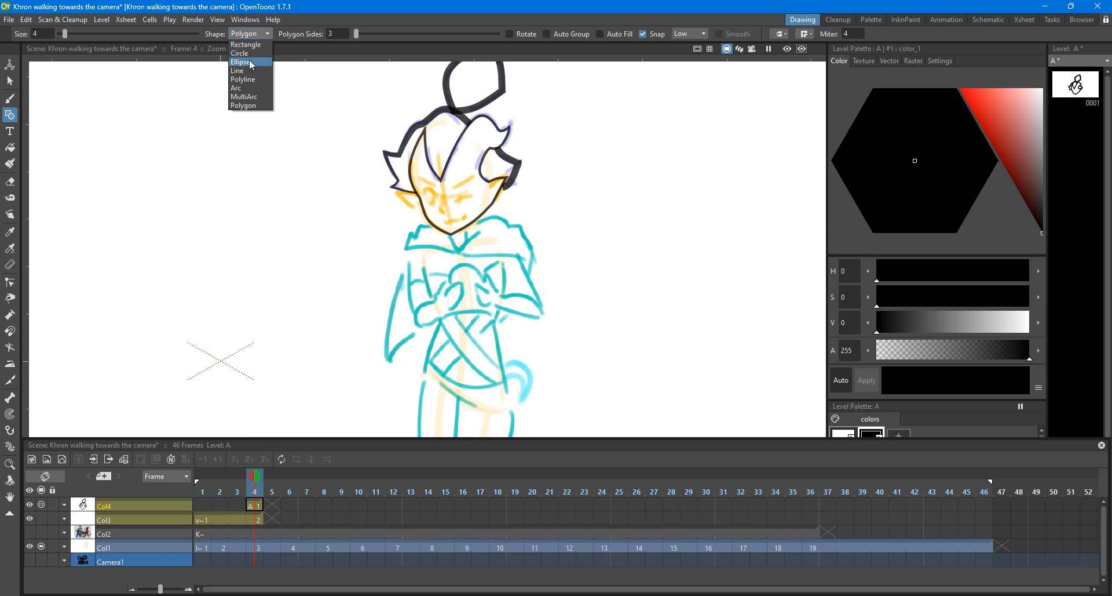
{"action": "left_click", "coordinate": [237, 70]}
{"action": "scroll", "coordinate": [520, 335], "scroll_direction": "up", "scroll_amount": 4}
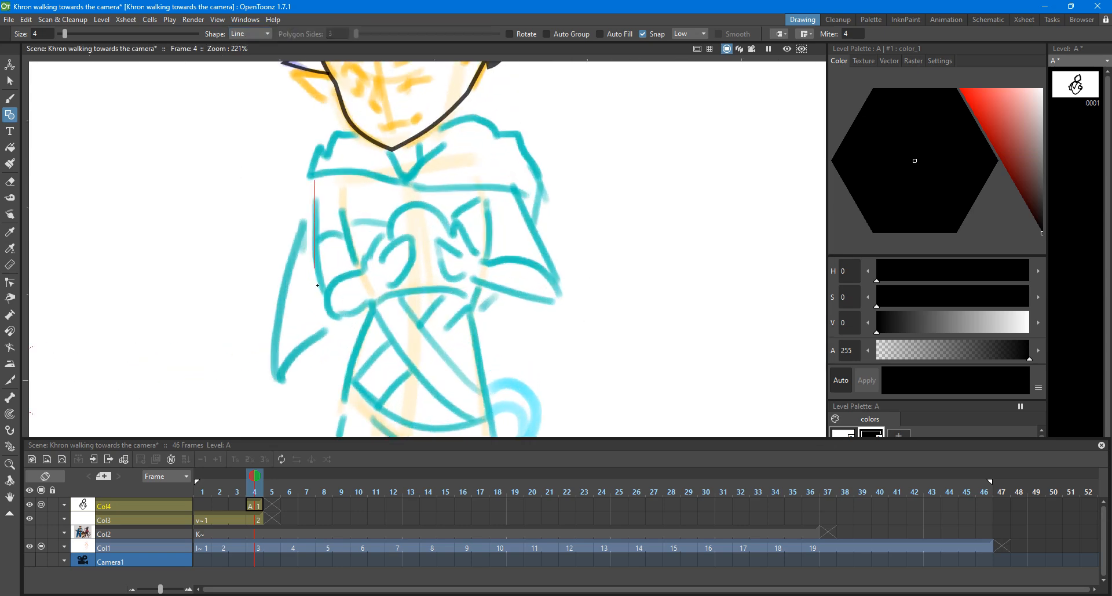
{"action": "left_click_drag", "start_coordinate": [318, 285], "coordinate": [332, 320]}
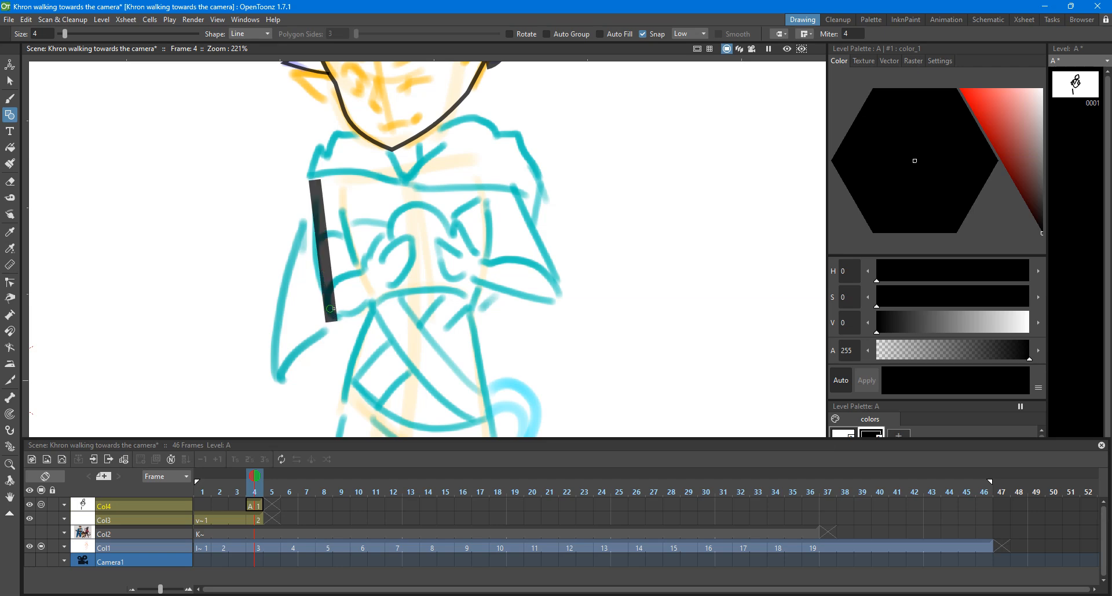
{"action": "key", "text": "c"}
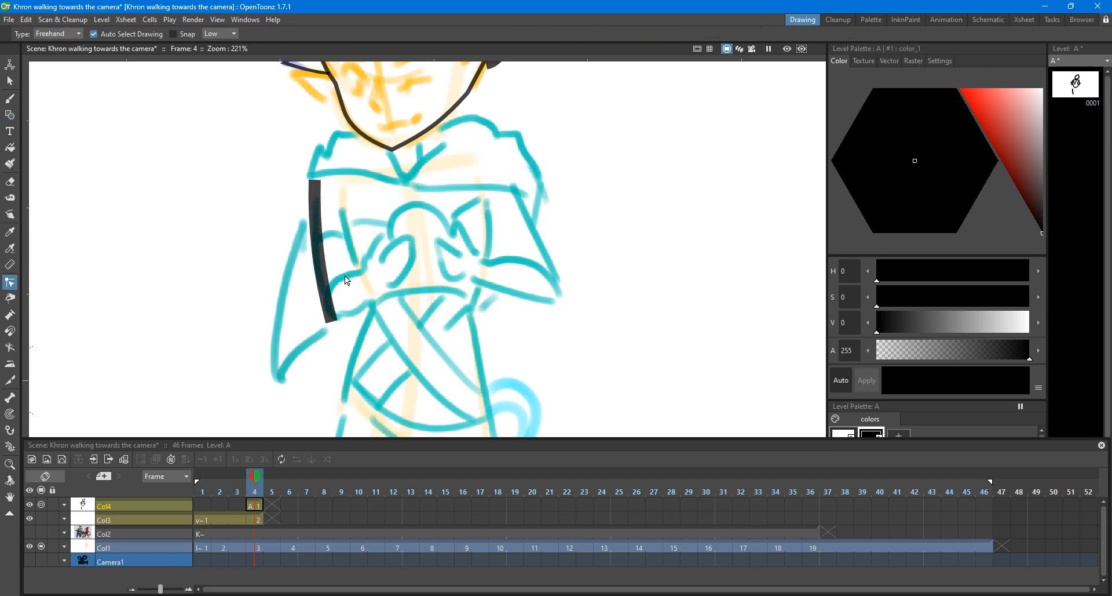
{"action": "key", "text": "ctrl+z"}
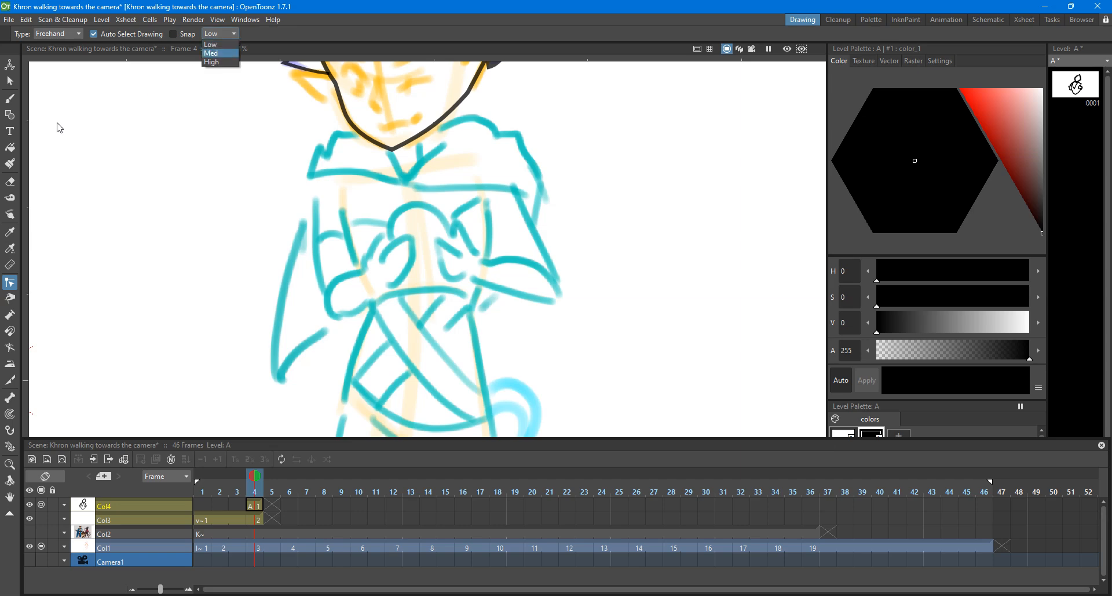
Step: Set the geometric drawing shape to Rectangle for tracing the body sketch
{"action": "left_click", "coordinate": [10, 115]}
{"action": "left_click", "coordinate": [251, 34]}
{"action": "left_click", "coordinate": [248, 44]}
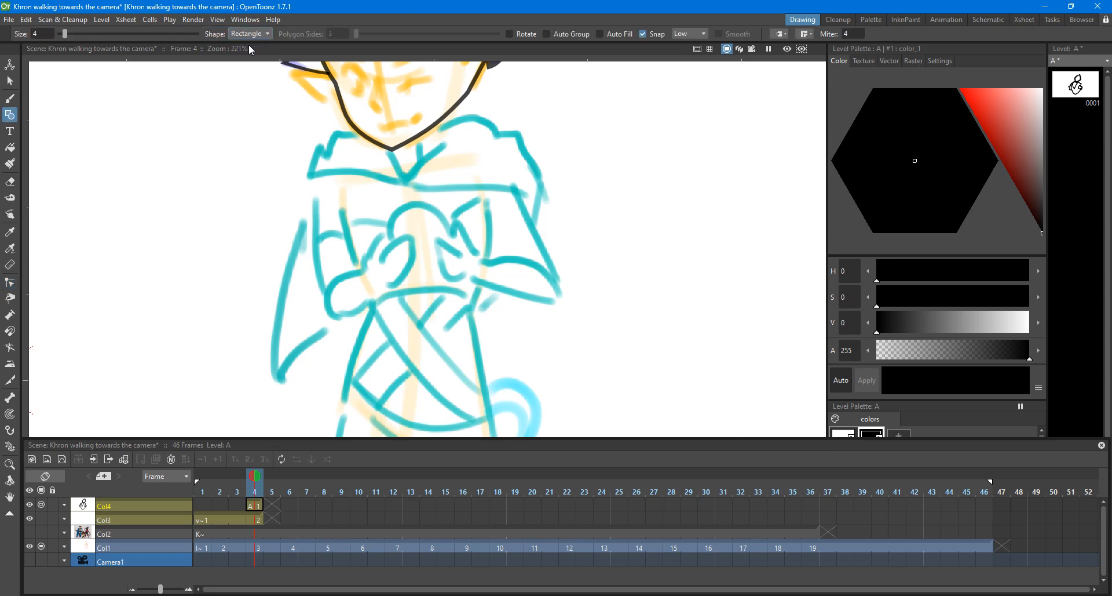
Step: Draw a size 4 rectangle over the sketched left upper arm and move its corners into a narrow, tapered arm shape
{"action": "mouse_move", "coordinate": [308, 174]}
{"action": "left_mouse_down"}
{"action": "mouse_move", "coordinate": [384, 375]}
{"action": "mouse_move", "coordinate": [384, 325]}
{"action": "left_mouse_up"}
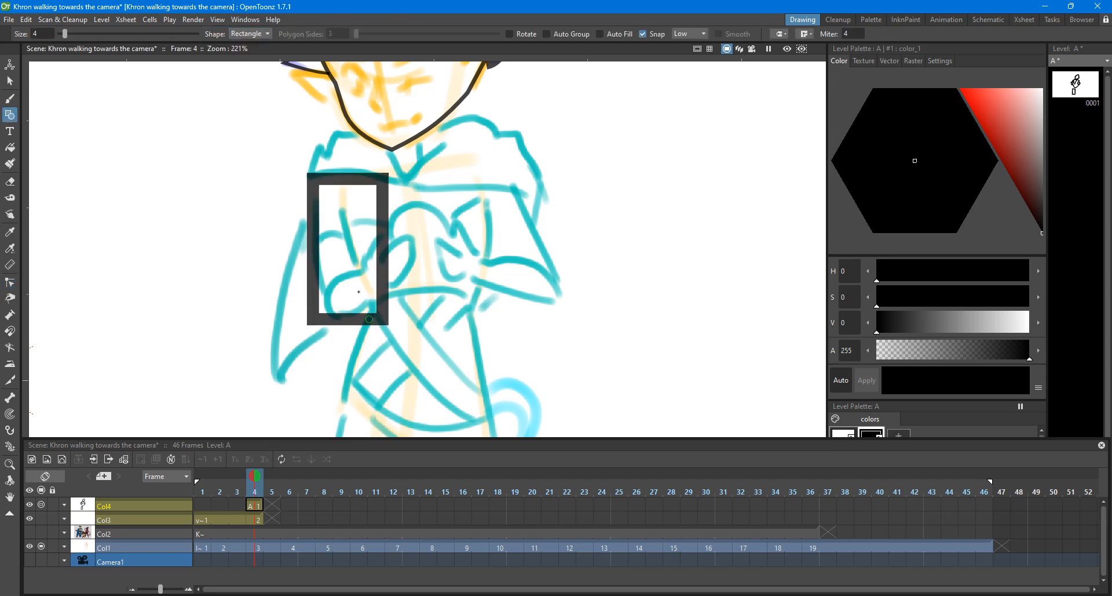
{"action": "key", "text": "s"}
{"action": "left_click", "coordinate": [382, 258]}
{"action": "left_click_drag", "start_coordinate": [381, 175], "coordinate": [334, 177]}
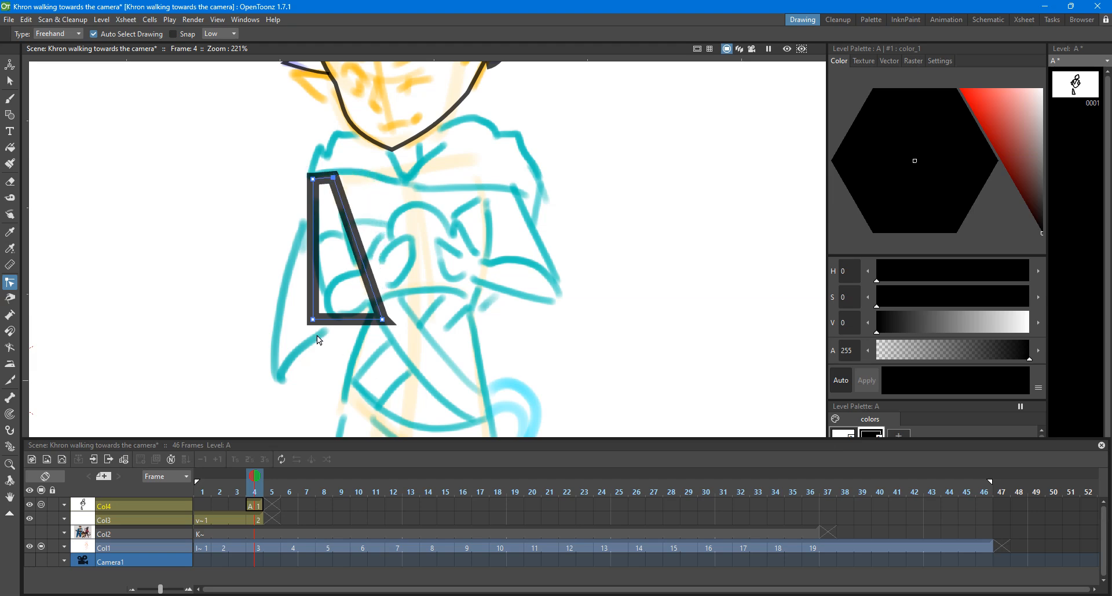
{"action": "left_click_drag", "start_coordinate": [310, 320], "coordinate": [369, 298]}
{"action": "key", "text": "ctrl+z"}
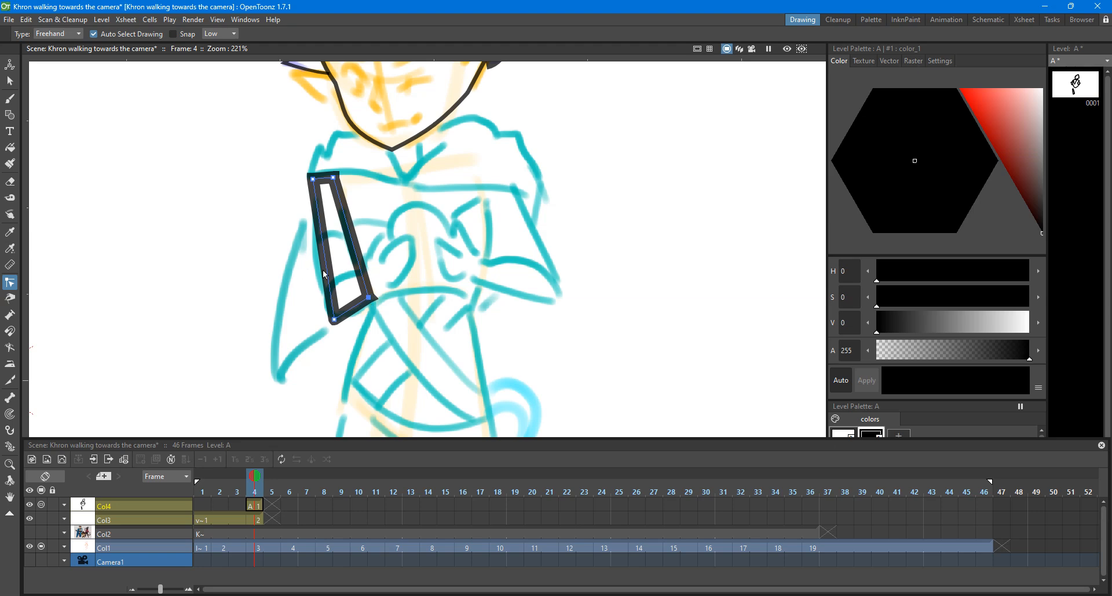
Step: Curve the outer edge of the upper arm shape slightly to follow the teal sketch
{"action": "left_click_drag", "start_coordinate": [324, 266], "coordinate": [319, 268]}
{"action": "left_click", "coordinate": [368, 241]}
{"action": "left_click", "coordinate": [360, 265]}
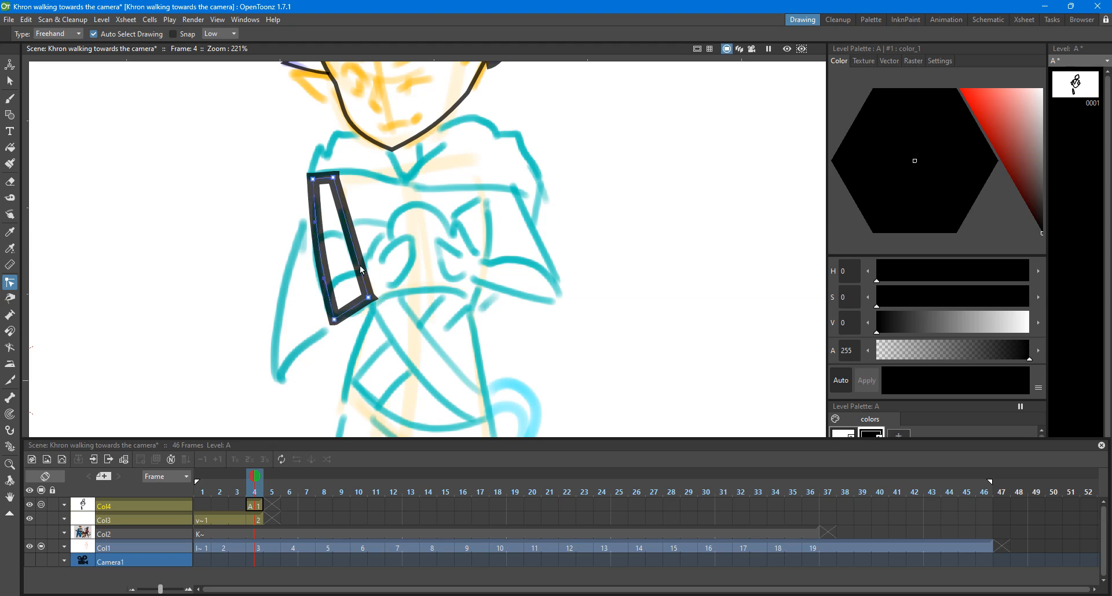
{"action": "scroll", "coordinate": [363, 269], "scroll_direction": "down", "scroll_amount": 3}
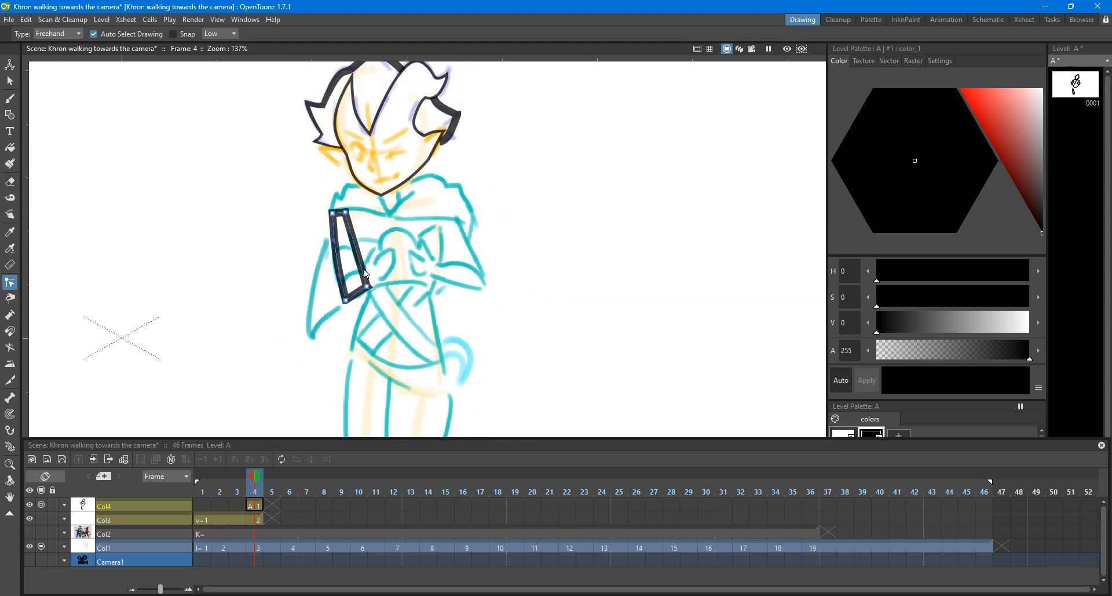
{"action": "scroll", "coordinate": [372, 197], "scroll_direction": "up", "scroll_amount": 4}
{"action": "left_click_drag", "start_coordinate": [365, 320], "coordinate": [360, 226]}
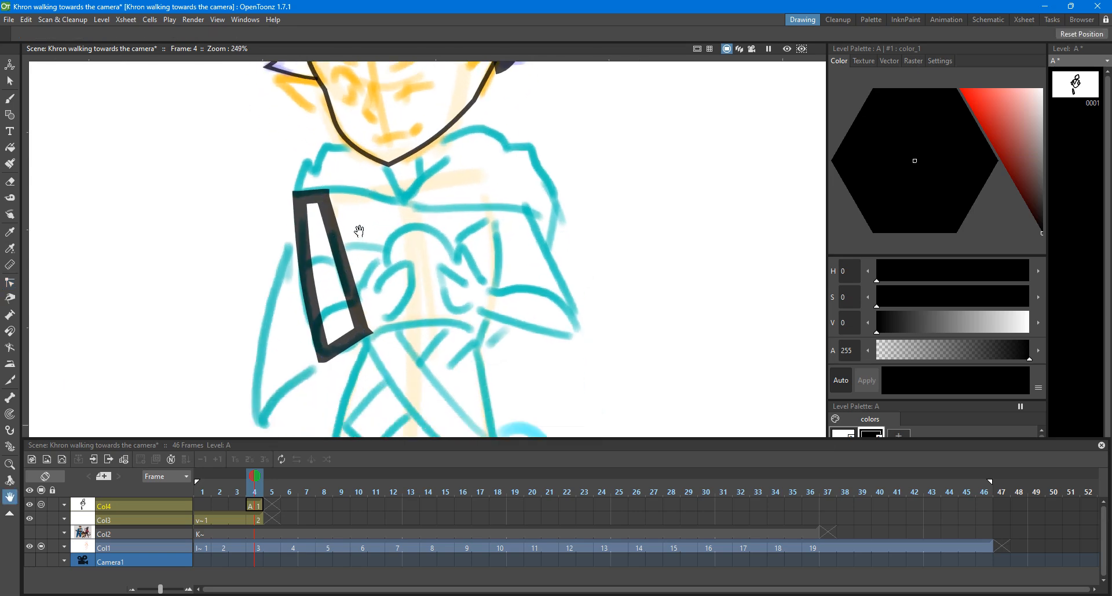
Step: Extend the shape's lower inner corner into a forearm, adding points for the elbow crook and the hand's end
{"action": "mouse_move", "coordinate": [365, 287]}
{"action": "left_mouse_down"}
{"action": "mouse_move", "coordinate": [412, 194]}
{"action": "mouse_move", "coordinate": [397, 277]}
{"action": "left_mouse_up"}
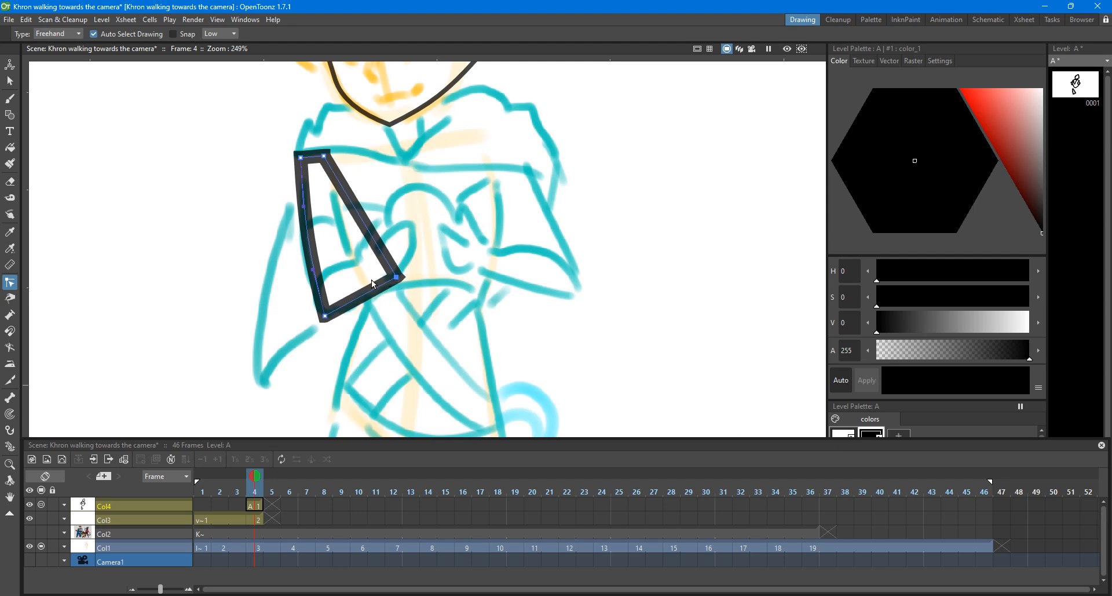
{"action": "left_click_drag", "start_coordinate": [371, 239], "coordinate": [342, 236]}
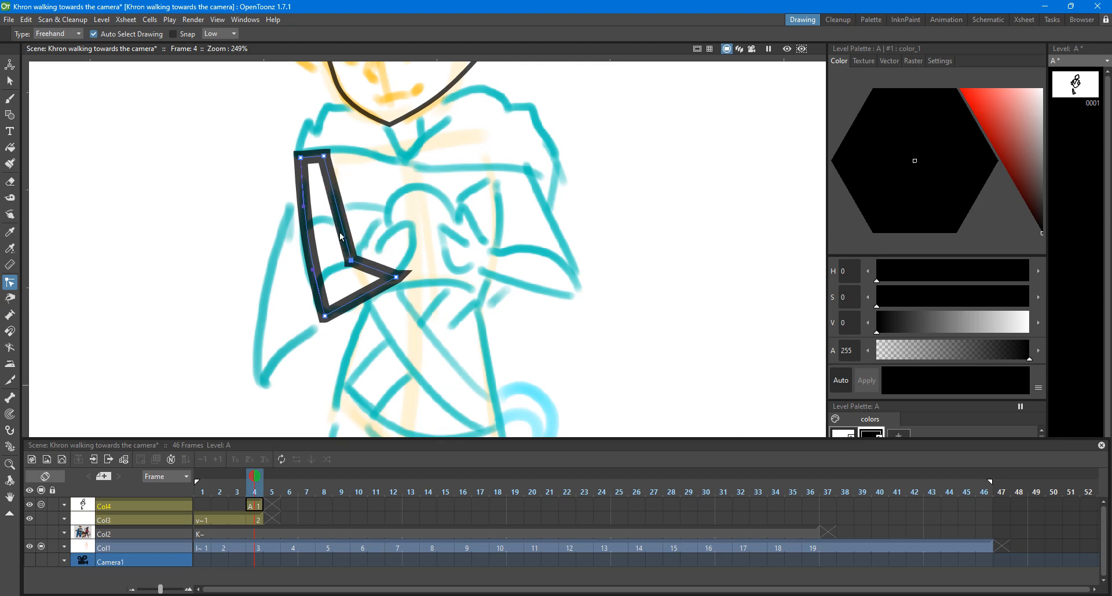
{"action": "scroll", "coordinate": [353, 227], "scroll_direction": "up", "scroll_amount": 2}
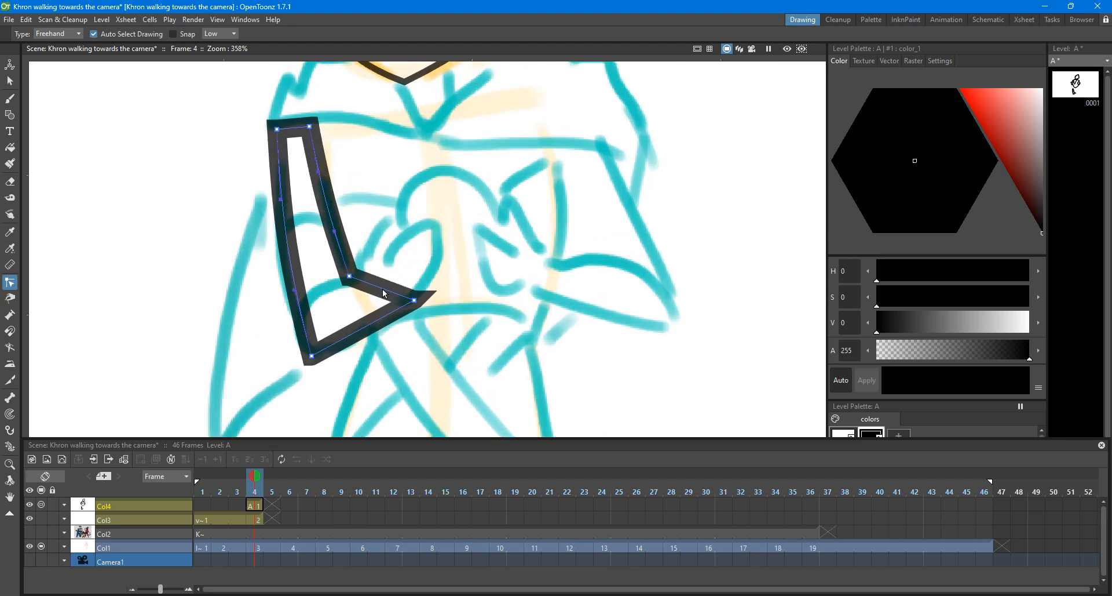
{"action": "left_click_drag", "start_coordinate": [386, 295], "coordinate": [418, 288]}
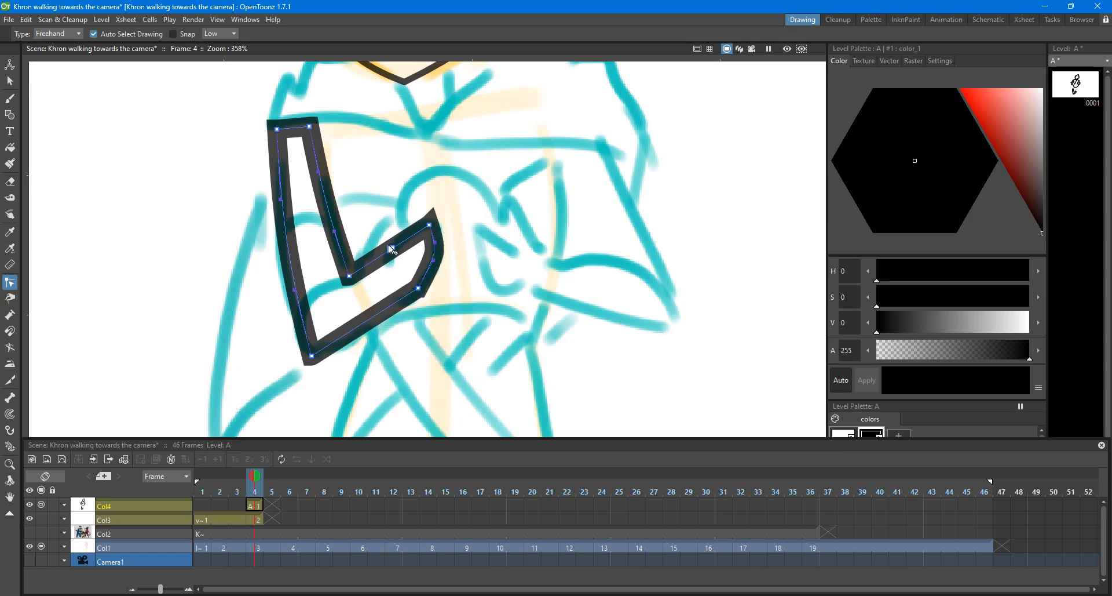
Step: Add a thumb point along the forearm's upper edge and adjust the elbow crook and inner arm edge to the sketch
{"action": "mouse_move", "coordinate": [392, 251]}
{"action": "left_mouse_down"}
{"action": "mouse_move", "coordinate": [391, 228]}
{"action": "mouse_move", "coordinate": [433, 218]}
{"action": "mouse_move", "coordinate": [390, 231]}
{"action": "left_mouse_up"}
{"action": "left_click_drag", "start_coordinate": [349, 276], "coordinate": [357, 270]}
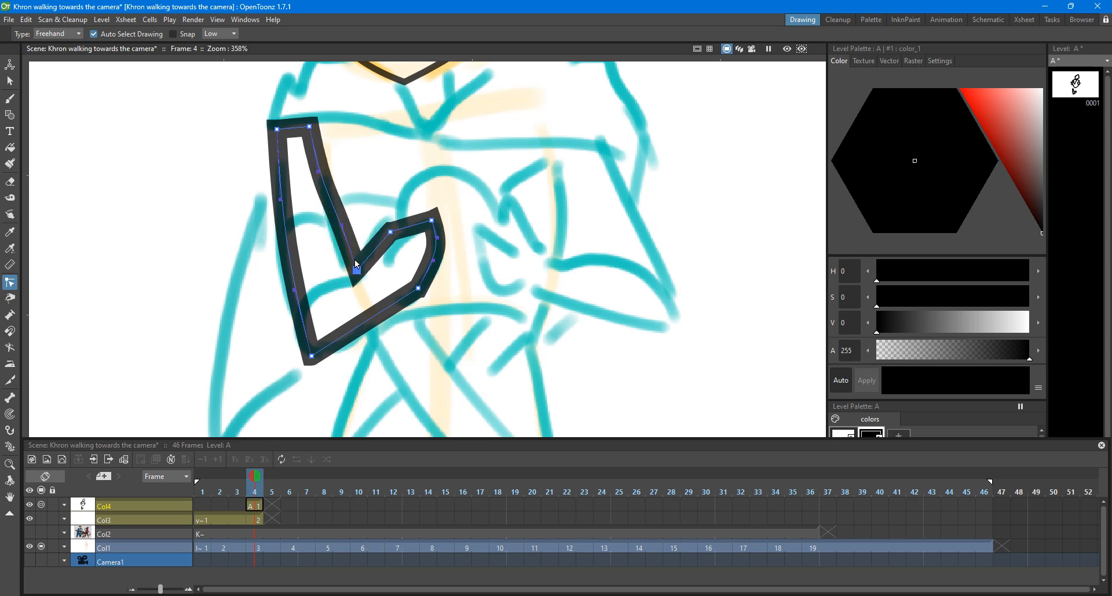
{"action": "left_click_drag", "start_coordinate": [341, 226], "coordinate": [339, 253]}
{"action": "left_click", "coordinate": [374, 204]}
{"action": "scroll", "coordinate": [375, 204], "scroll_direction": "down", "scroll_amount": 7}
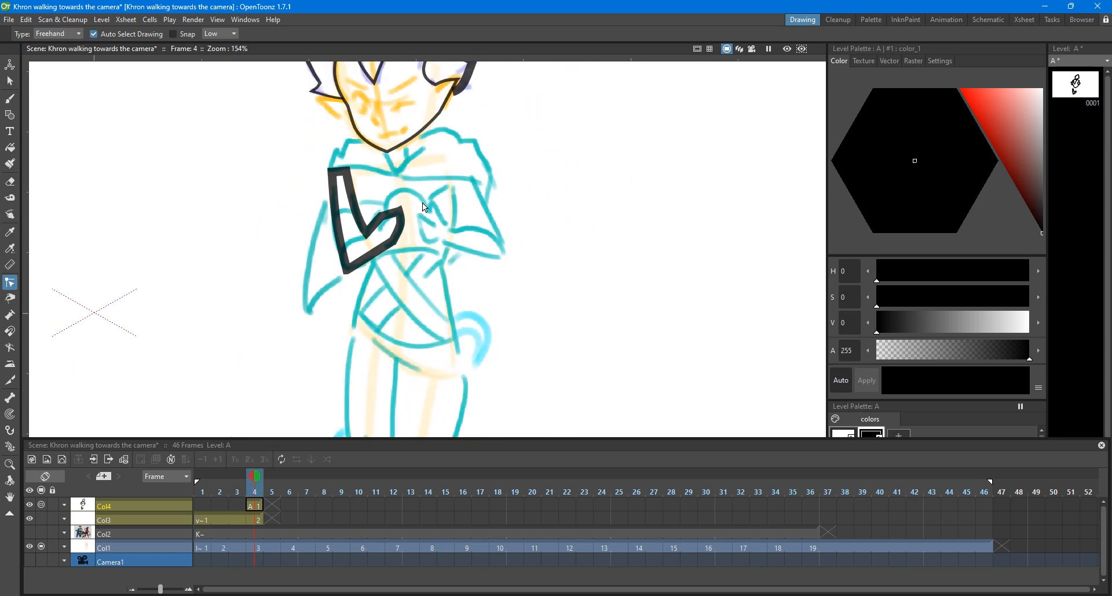
Step: Select the left arm outline and reduce its stroke thickness to 2.71
{"action": "scroll", "coordinate": [422, 202], "scroll_direction": "up", "scroll_amount": 3}
{"action": "key", "text": "s"}
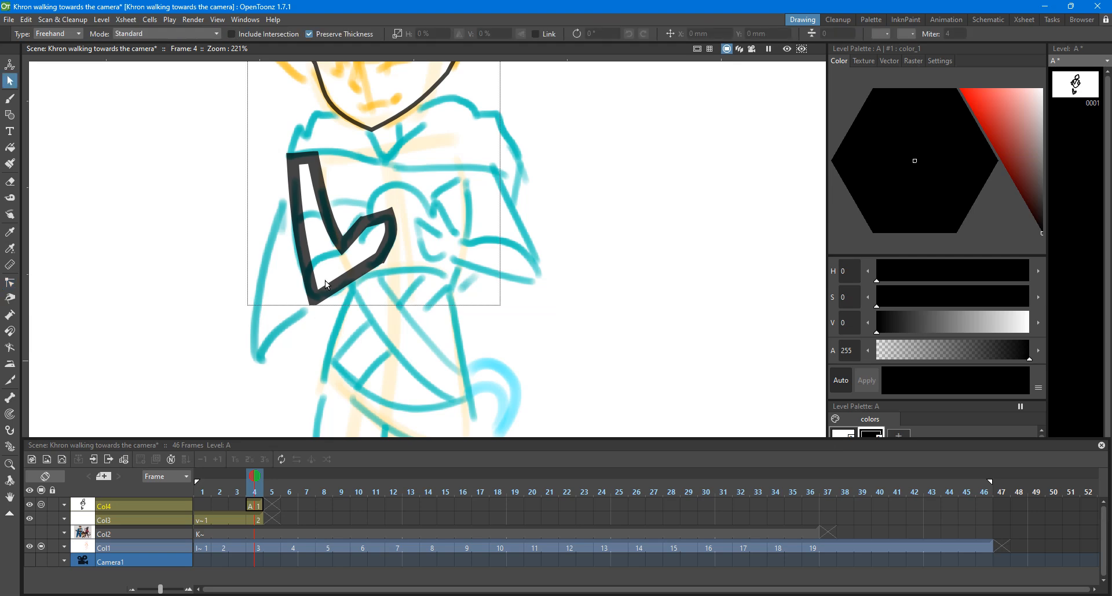
{"action": "left_click", "coordinate": [328, 294]}
{"action": "left_click", "coordinate": [389, 311]}
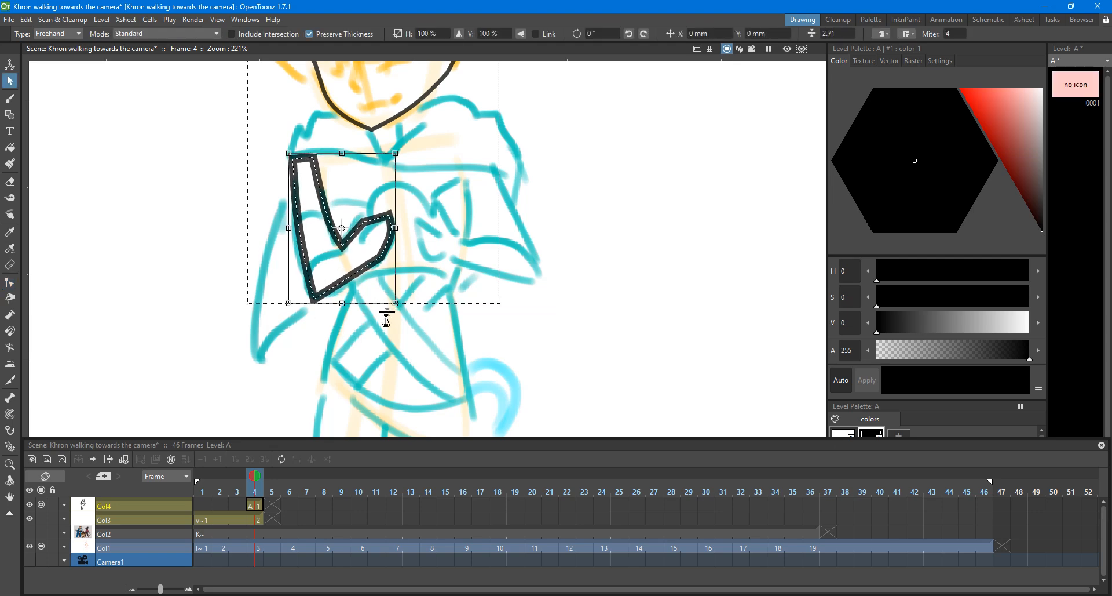
{"action": "scroll", "coordinate": [426, 255], "scroll_direction": "up", "scroll_amount": 3}
{"action": "scroll", "coordinate": [314, 305], "scroll_direction": "up", "scroll_amount": 1}
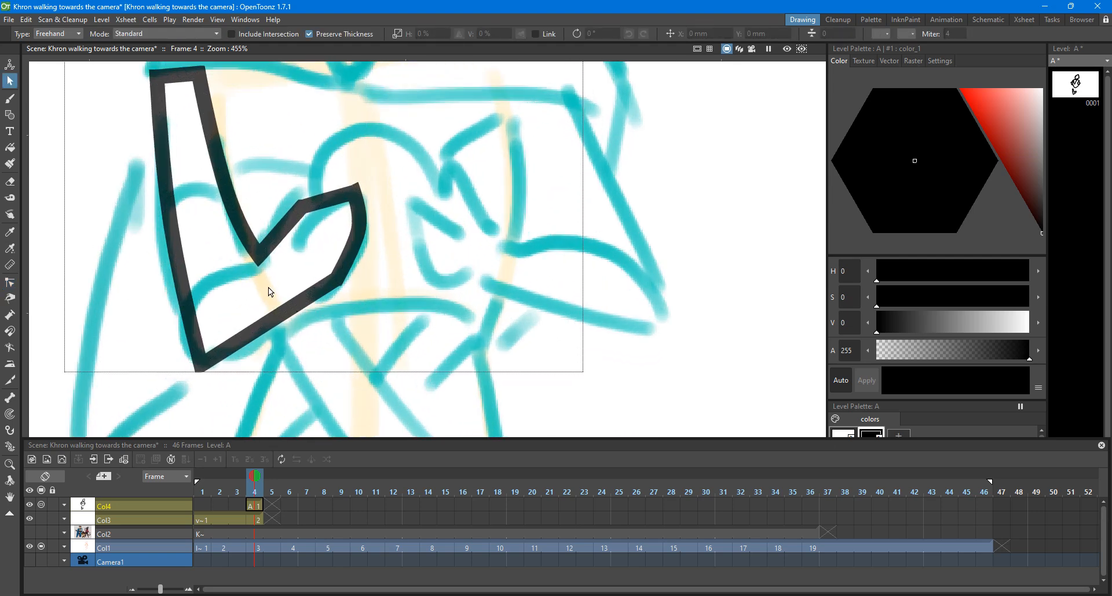
Step: Set the eraser size to 6.61 and erase the outline segment between the elbow crook and the thumb
{"action": "key", "text": "e"}
{"action": "left_click_drag", "start_coordinate": [304, 197], "coordinate": [314, 213]}
{"action": "key", "text": "ctrl+z"}
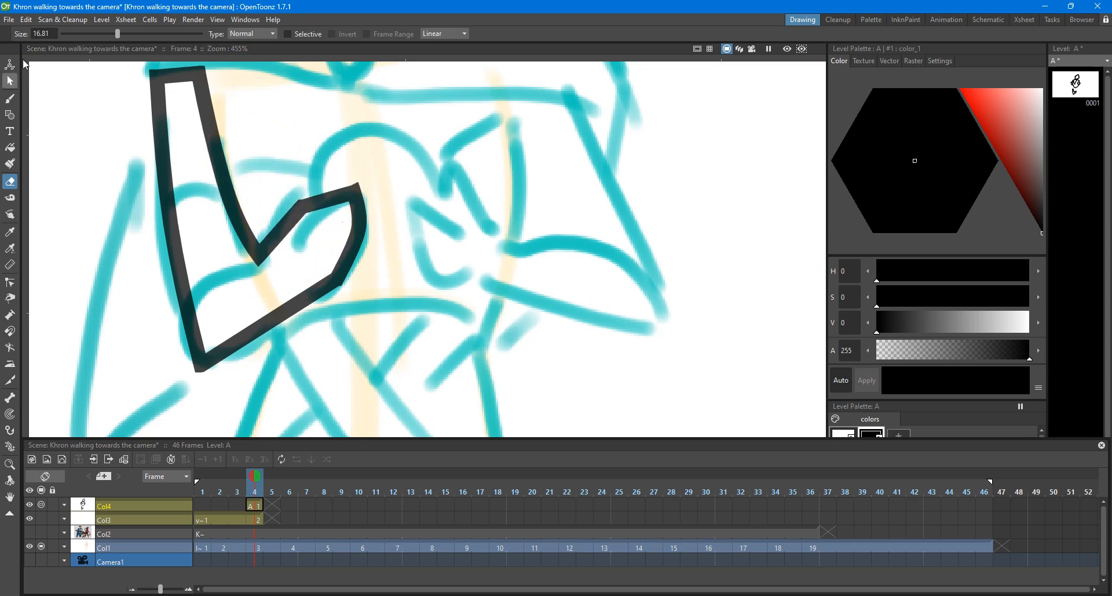
{"action": "left_click_drag", "start_coordinate": [117, 34], "coordinate": [83, 36]}
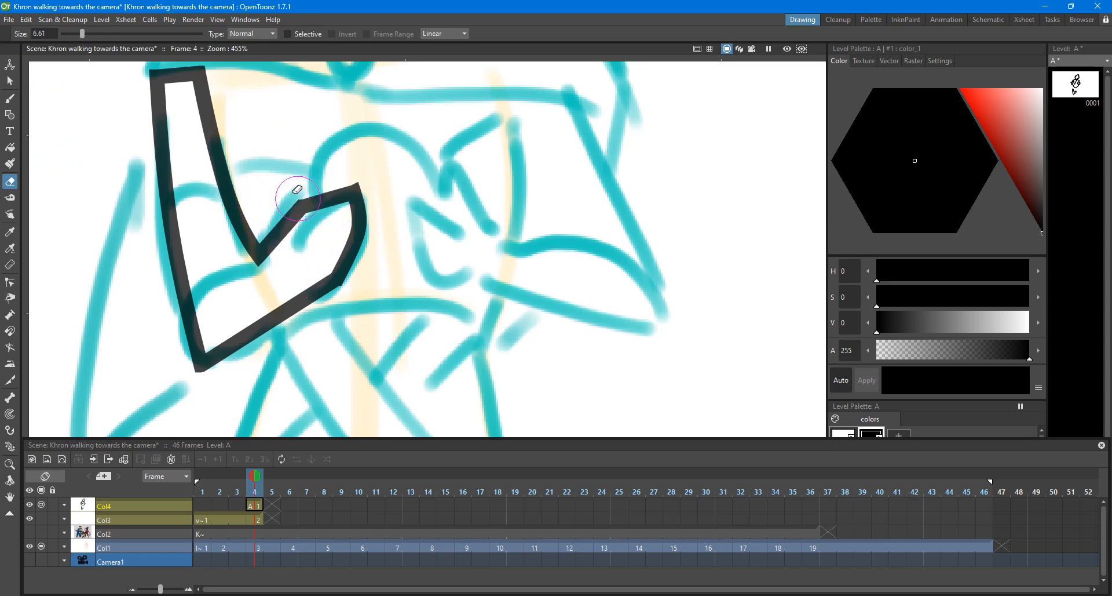
{"action": "mouse_move", "coordinate": [294, 195]}
{"action": "left_mouse_down"}
{"action": "mouse_move", "coordinate": [302, 227]}
{"action": "mouse_move", "coordinate": [283, 258]}
{"action": "left_mouse_up"}
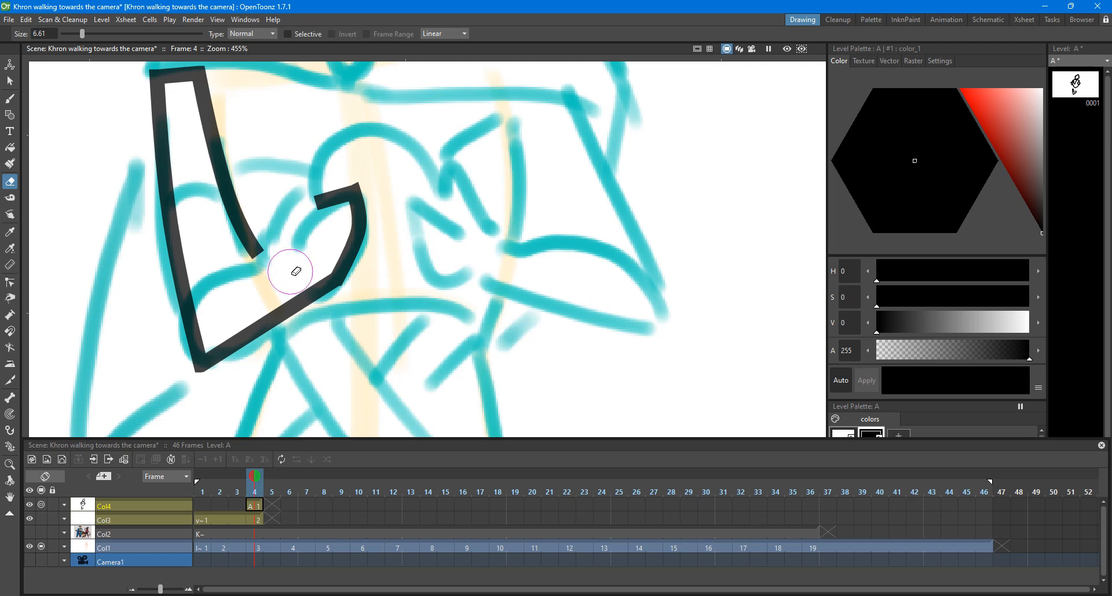
Step: Draw a line with the Line shape from the elbow crook toward the thumb and bend it along the sketch
{"action": "left_click", "coordinate": [10, 115]}
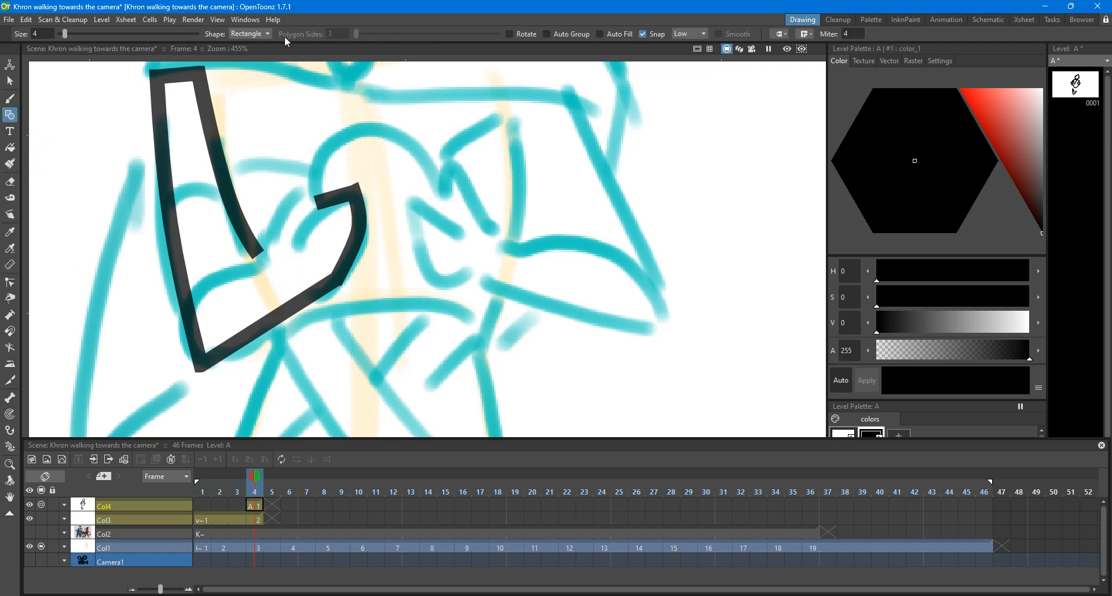
{"action": "left_click", "coordinate": [249, 34]}
{"action": "left_click", "coordinate": [262, 35]}
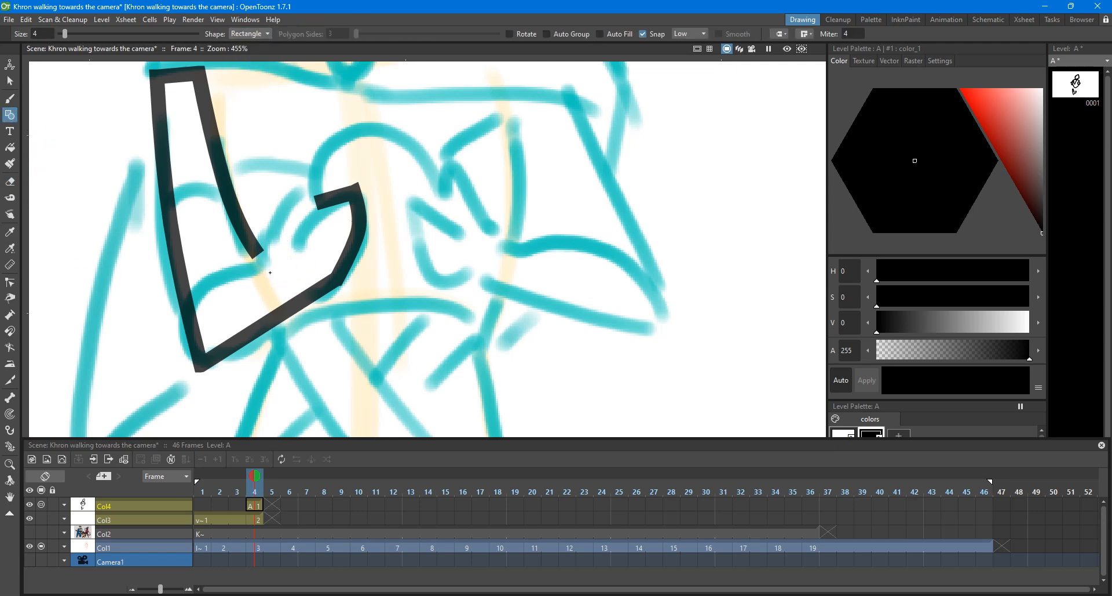
{"action": "key", "text": "ctrl+z"}
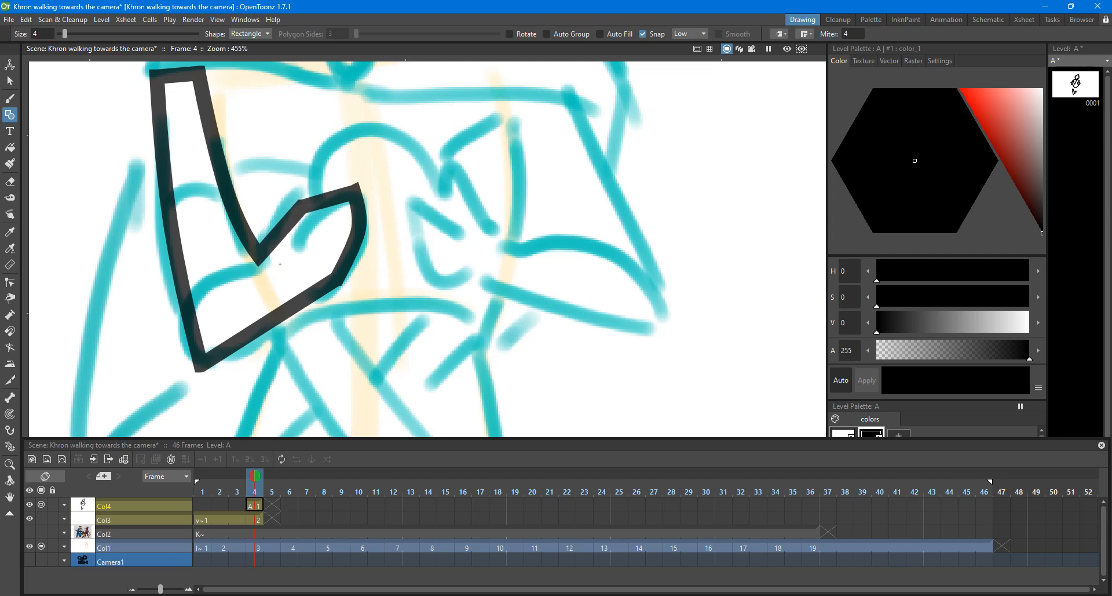
{"action": "key", "text": "ctrl+y"}
{"action": "left_click", "coordinate": [250, 34]}
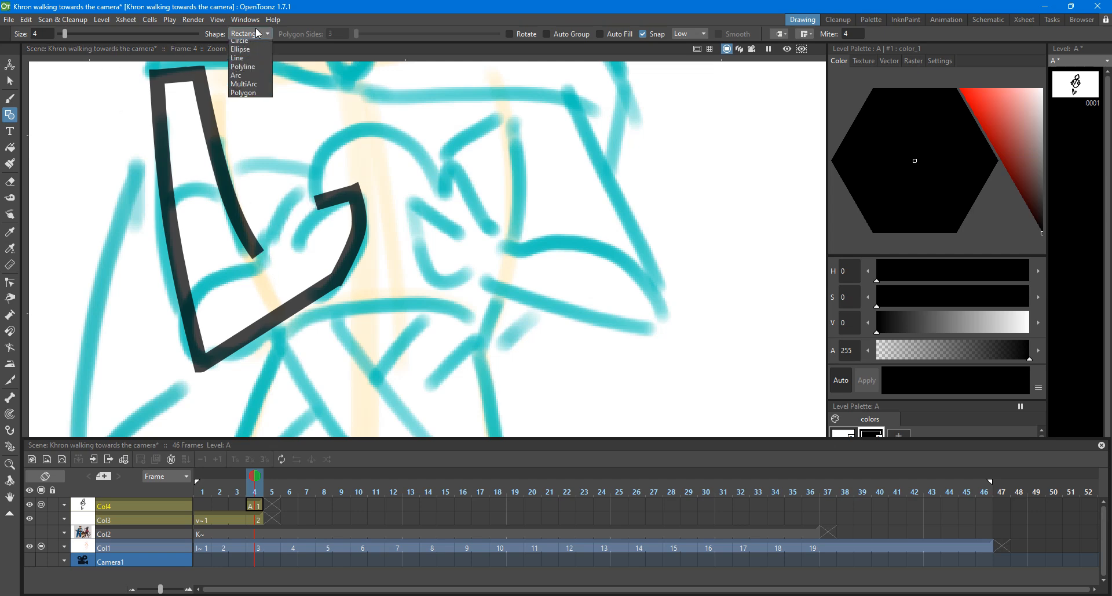
{"action": "left_click", "coordinate": [238, 70]}
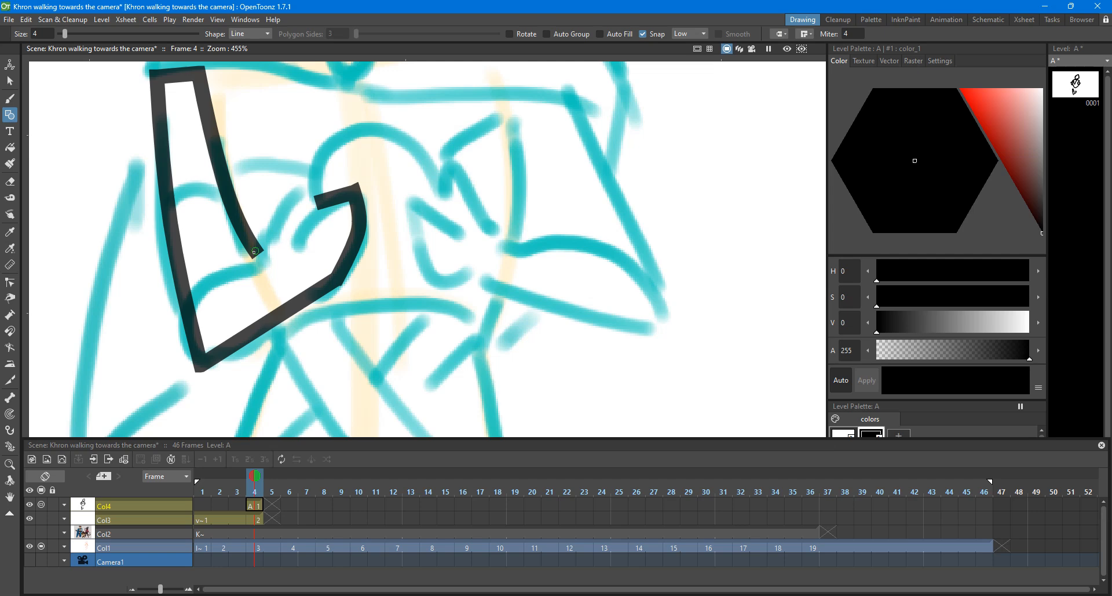
{"action": "left_click_drag", "start_coordinate": [282, 213], "coordinate": [298, 181]}
{"action": "key", "text": "s"}
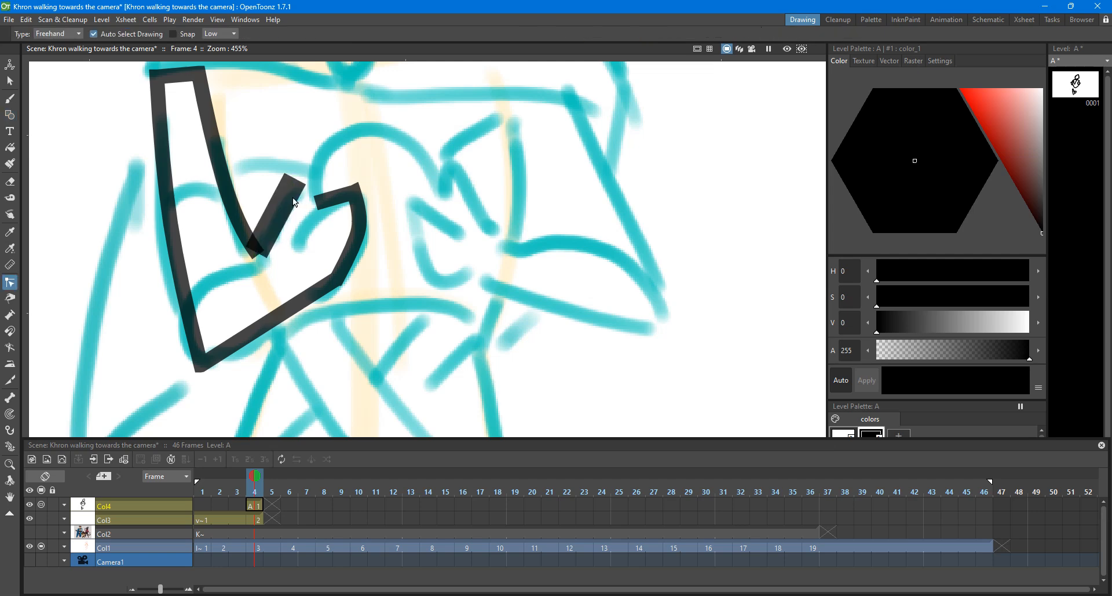
{"action": "mouse_move", "coordinate": [285, 220]}
{"action": "left_mouse_down"}
{"action": "mouse_move", "coordinate": [263, 247]}
{"action": "mouse_move", "coordinate": [272, 236]}
{"action": "left_mouse_up"}
Step: Tape the end of the new line to the open thumb end to close the arm outline
{"action": "key", "text": "t"}
{"action": "left_click_drag", "start_coordinate": [295, 180], "coordinate": [315, 202]}
{"action": "key", "text": "c"}
{"action": "left_click", "coordinate": [257, 224]}
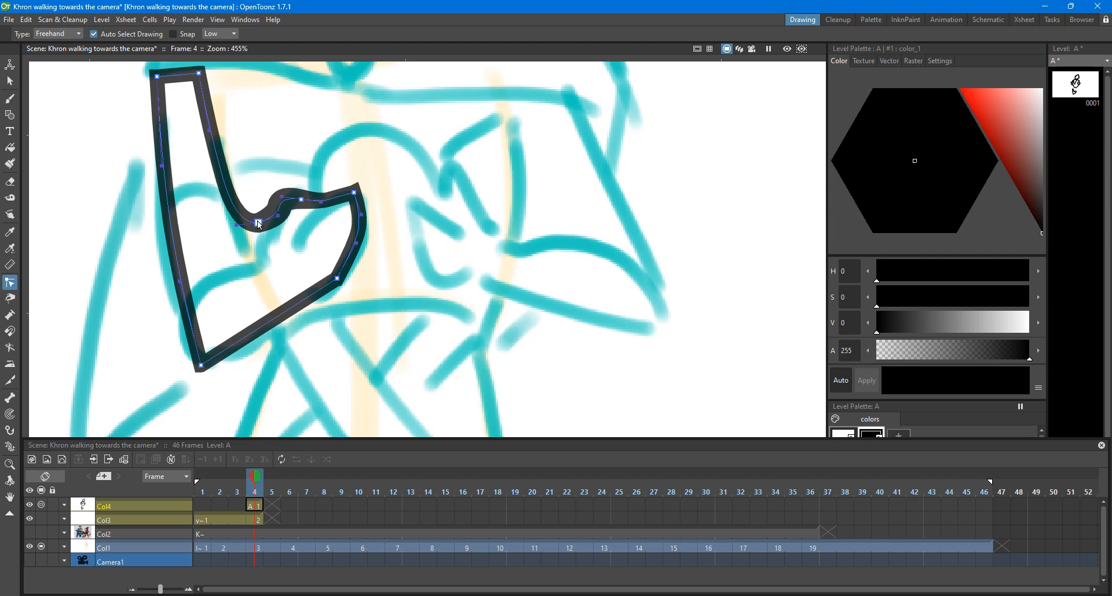
Step: Pull the elbow crook point down and reshape the thumb point into a sharp notch beside the hand
{"action": "left_click_drag", "start_coordinate": [259, 223], "coordinate": [255, 265]}
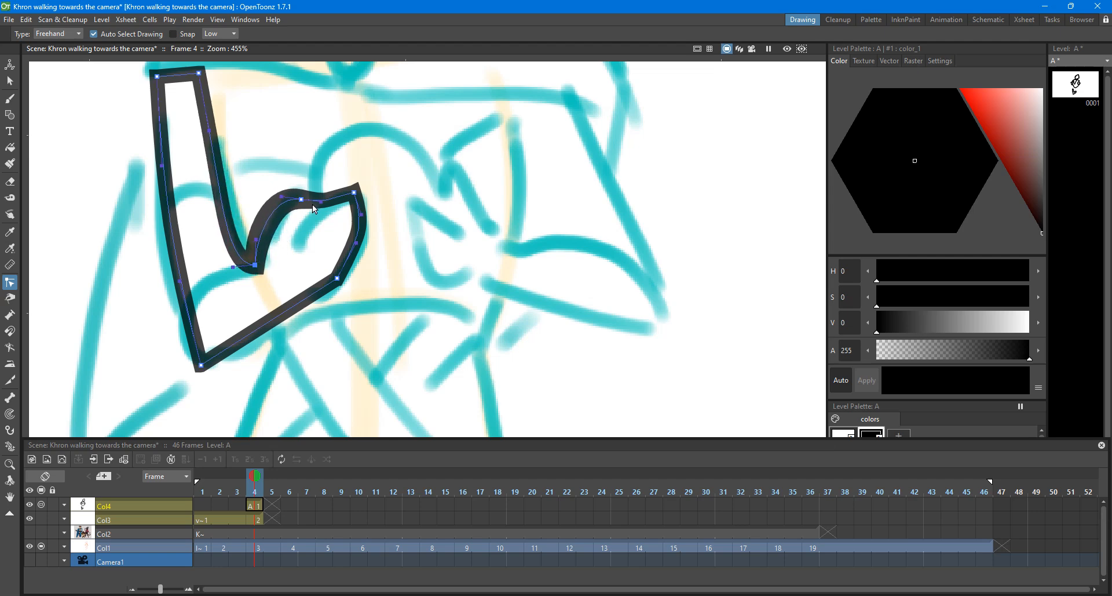
{"action": "mouse_move", "coordinate": [302, 200]}
{"action": "left_mouse_down"}
{"action": "mouse_move", "coordinate": [311, 185]}
{"action": "mouse_move", "coordinate": [313, 202]}
{"action": "left_mouse_up"}
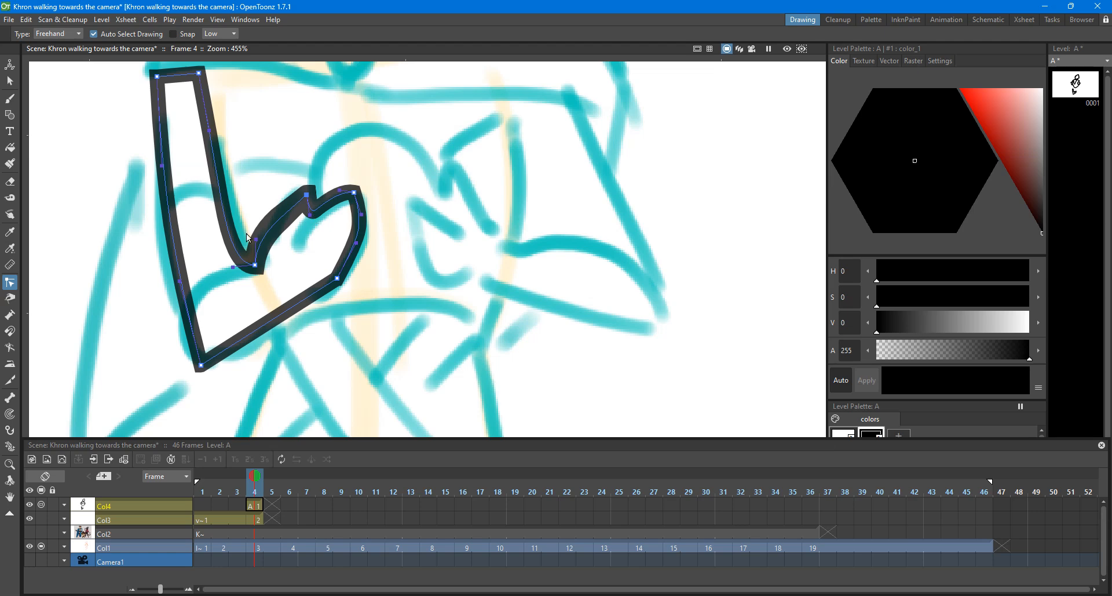
{"action": "scroll", "coordinate": [291, 172], "scroll_direction": "down", "scroll_amount": 7}
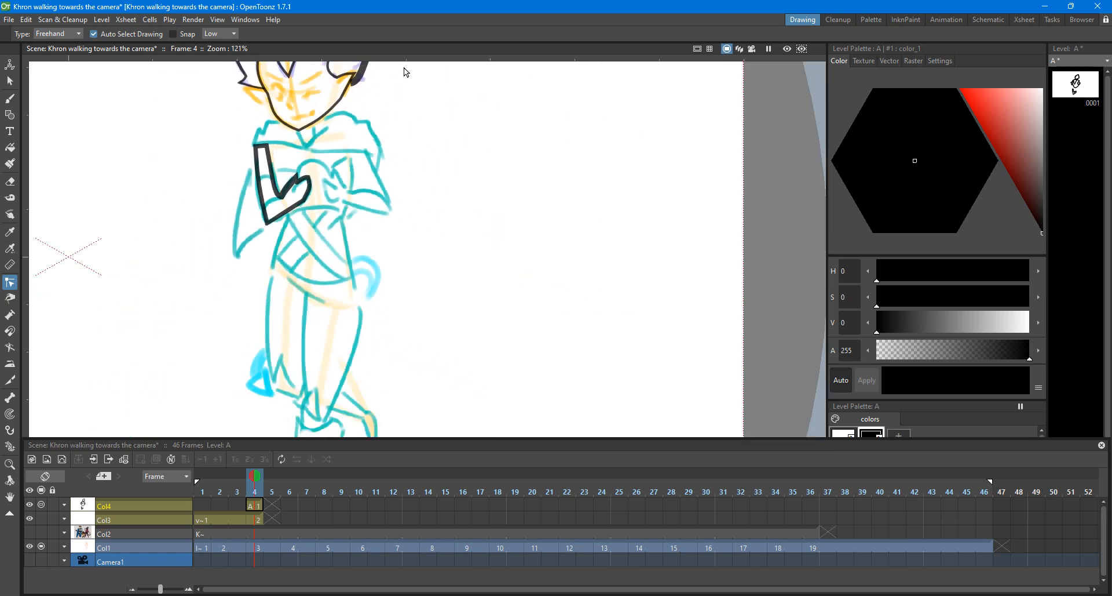
{"action": "scroll", "coordinate": [331, 120], "scroll_direction": "up", "scroll_amount": 3}
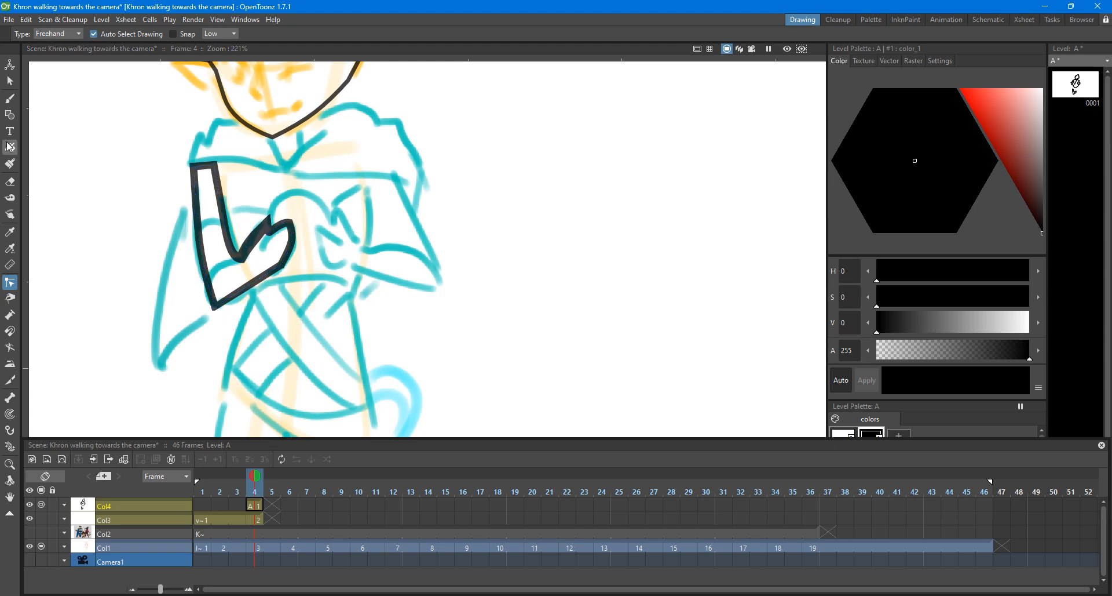
Step: Draw a straight line along the outer edge of the right upper arm and fit its upper end to the shoulder
{"action": "left_click", "coordinate": [10, 115]}
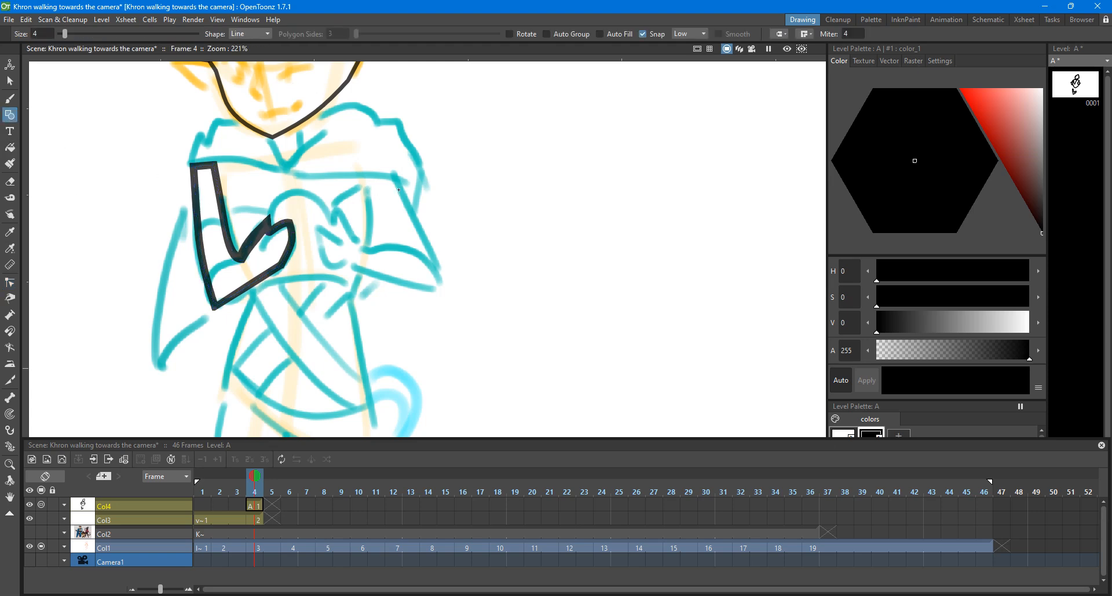
{"action": "left_click_drag", "start_coordinate": [403, 187], "coordinate": [440, 279]}
{"action": "key", "text": "c"}
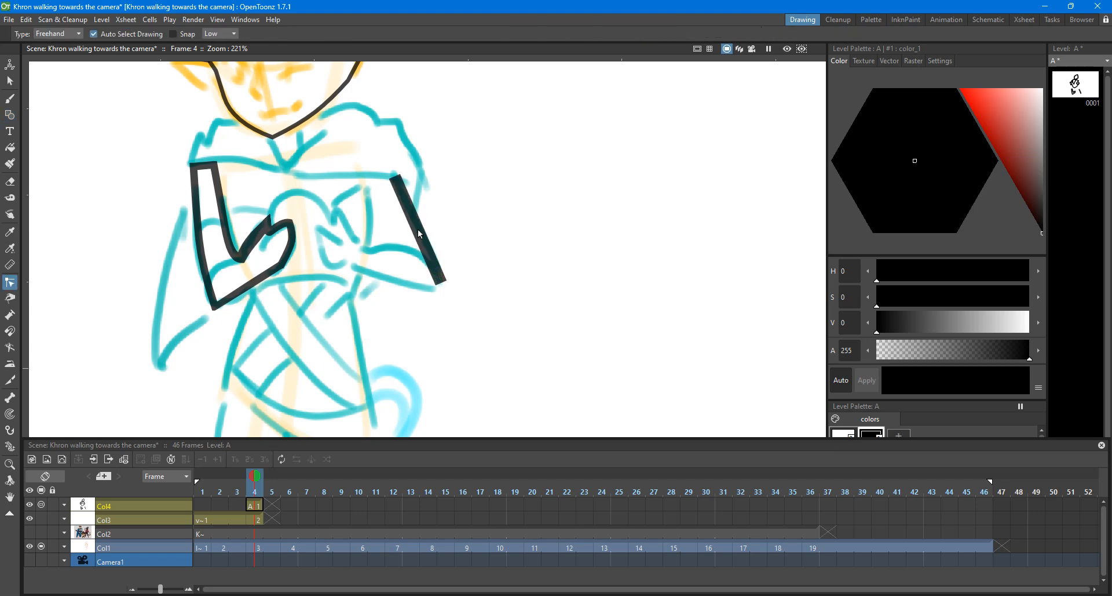
{"action": "left_click", "coordinate": [397, 183]}
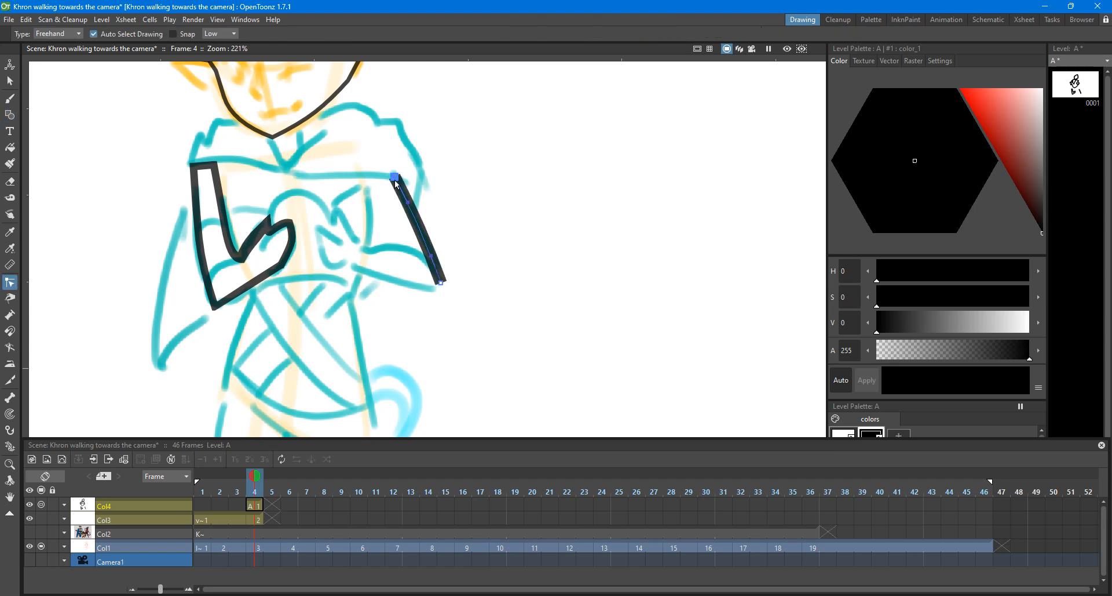
{"action": "left_click_drag", "start_coordinate": [395, 176], "coordinate": [392, 180]}
{"action": "left_click", "coordinate": [463, 142]}
Step: Draw a straight line across the chest between the shoulders and align its left end with the left arm's upper corner
{"action": "left_click", "coordinate": [9, 115]}
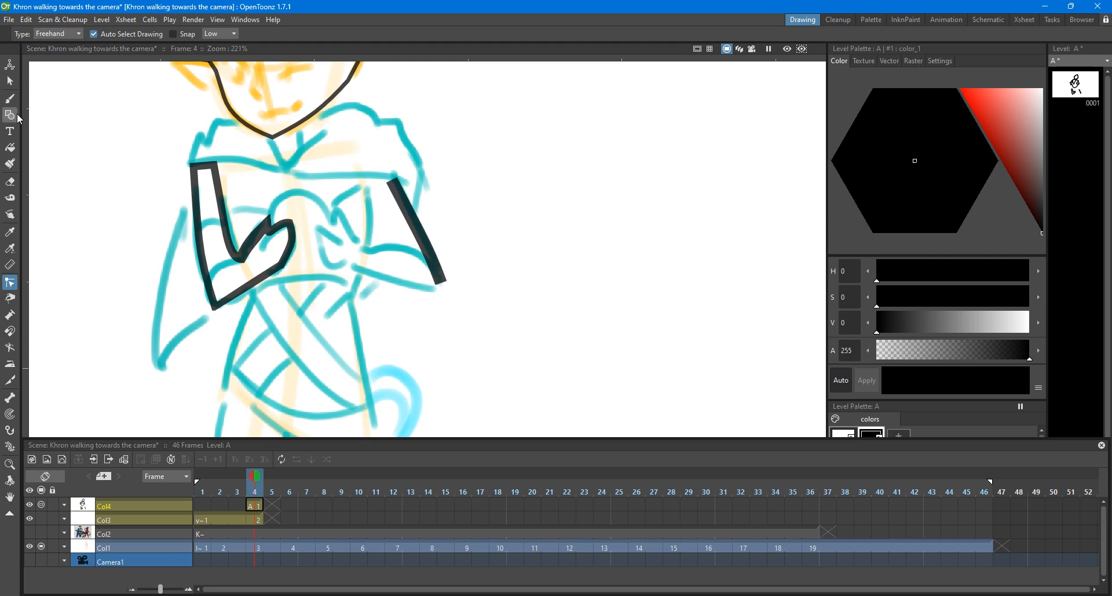
{"action": "mouse_move", "coordinate": [189, 159]}
{"action": "left_mouse_down"}
{"action": "mouse_move", "coordinate": [300, 162]}
{"action": "mouse_move", "coordinate": [426, 184]}
{"action": "mouse_move", "coordinate": [413, 181]}
{"action": "left_mouse_up"}
{"action": "key", "text": "c"}
{"action": "left_click", "coordinate": [198, 165]}
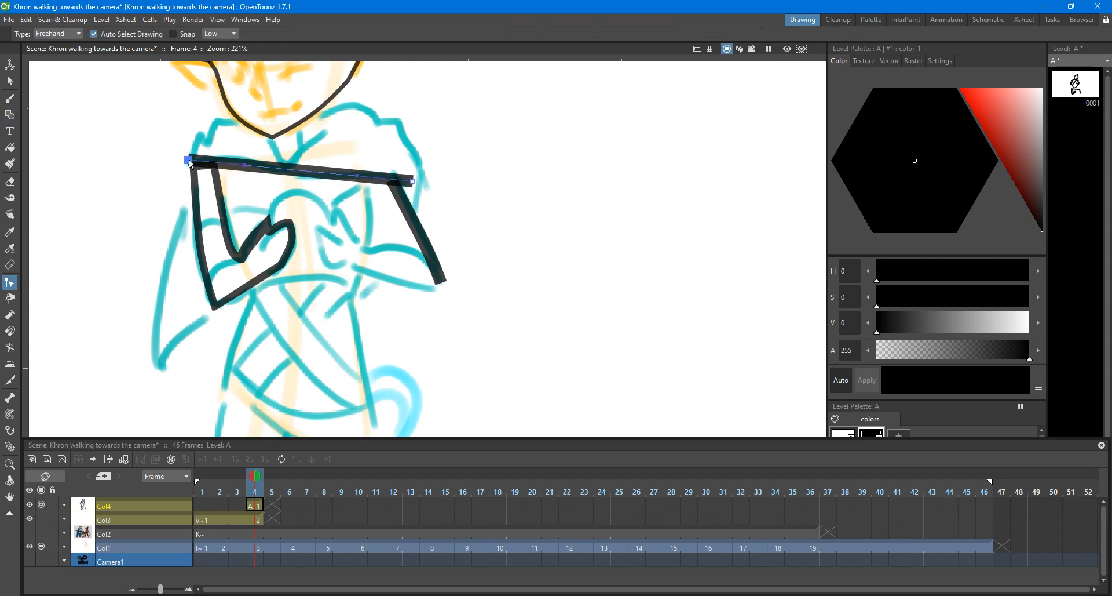
{"action": "left_click_drag", "start_coordinate": [189, 161], "coordinate": [190, 163]}
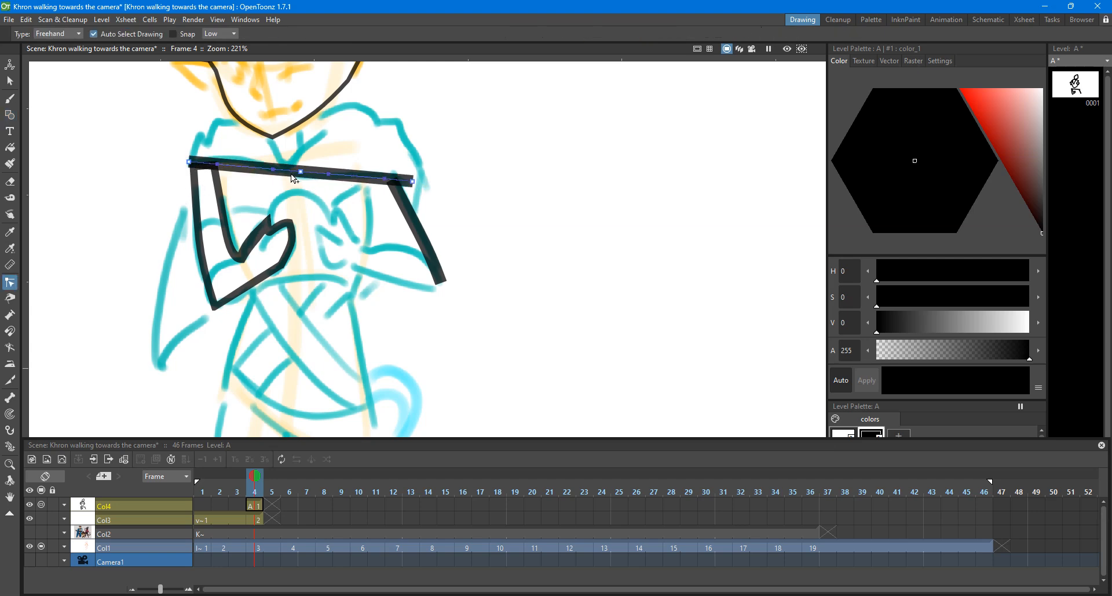
Step: Bend the middle of the chest line slightly and draw a straight line from the left side of the jaw to the chest line's left end
{"action": "mouse_move", "coordinate": [299, 171]}
{"action": "left_mouse_down"}
{"action": "mouse_move", "coordinate": [264, 169]}
{"action": "mouse_move", "coordinate": [305, 175]}
{"action": "left_mouse_up"}
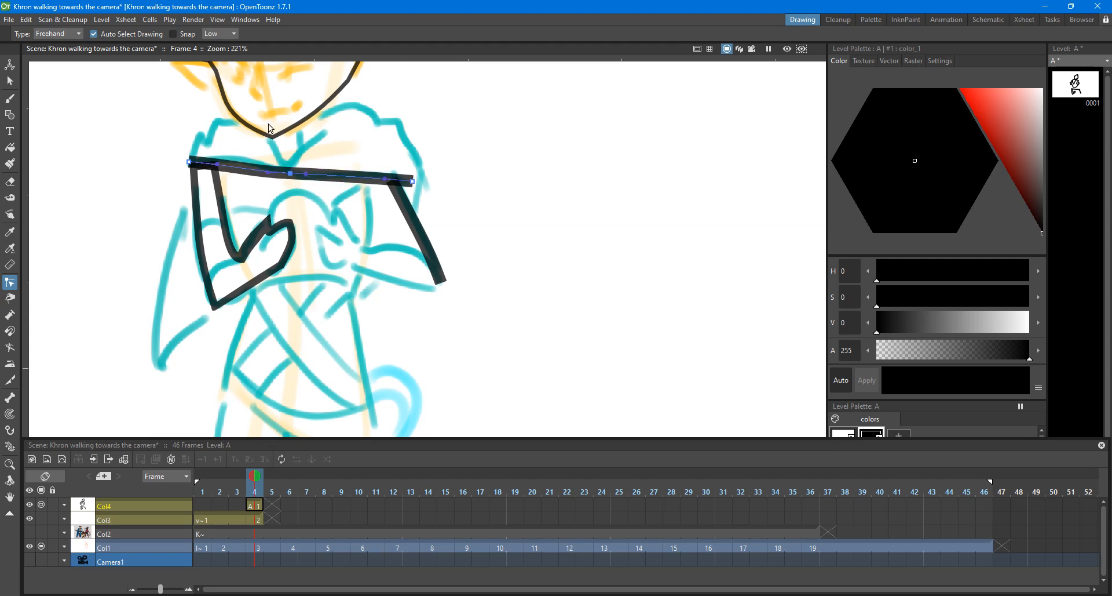
{"action": "scroll", "coordinate": [271, 128], "scroll_direction": "up", "scroll_amount": 1}
{"action": "key", "text": "g"}
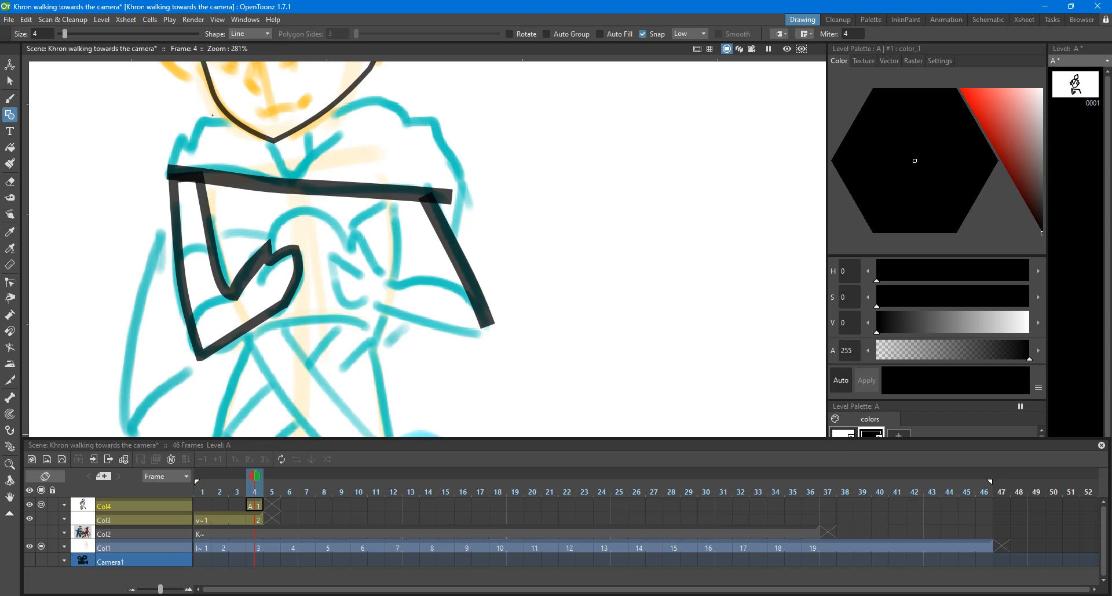
{"action": "left_click_drag", "start_coordinate": [212, 123], "coordinate": [168, 172]}
{"action": "key", "text": "c"}
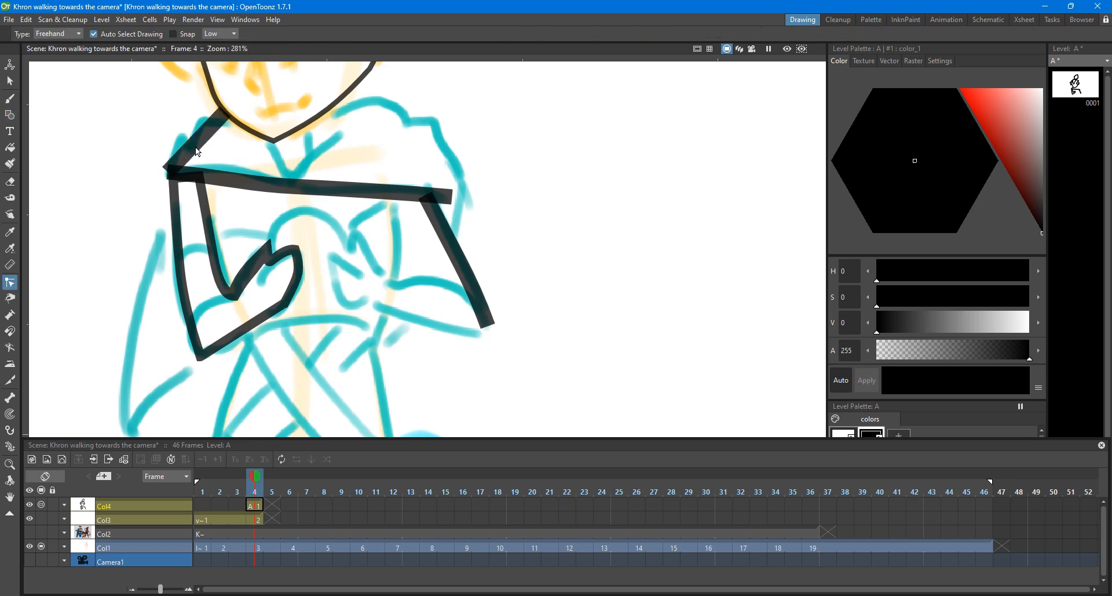
Step: Add a control point to the left shoulder line and curve both segments into two bumps following the sketch
{"action": "left_click", "coordinate": [201, 146]}
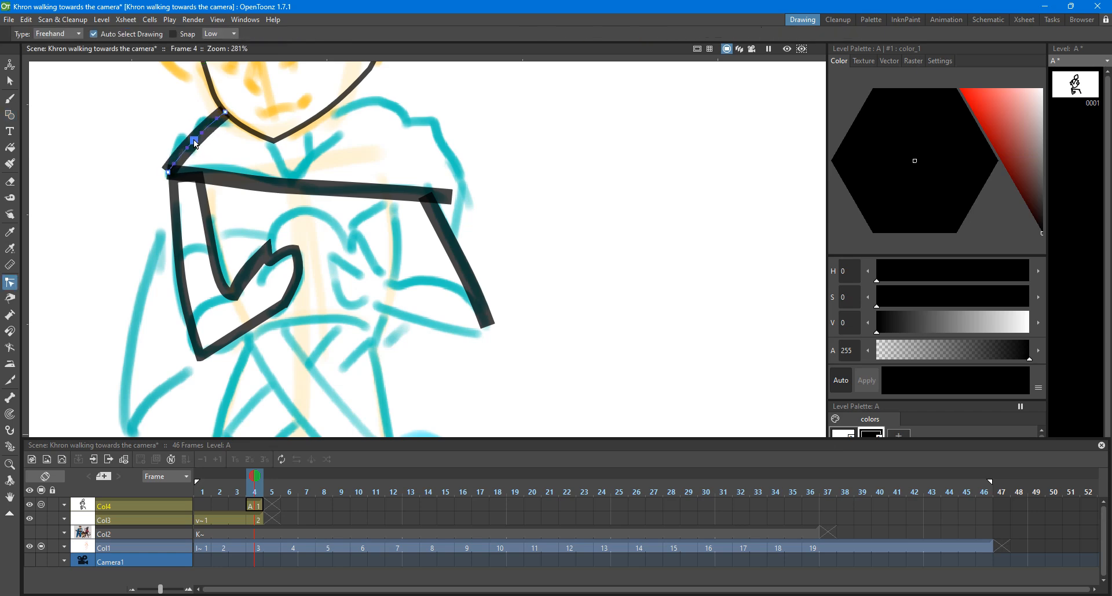
{"action": "left_click_drag", "start_coordinate": [197, 145], "coordinate": [192, 137]}
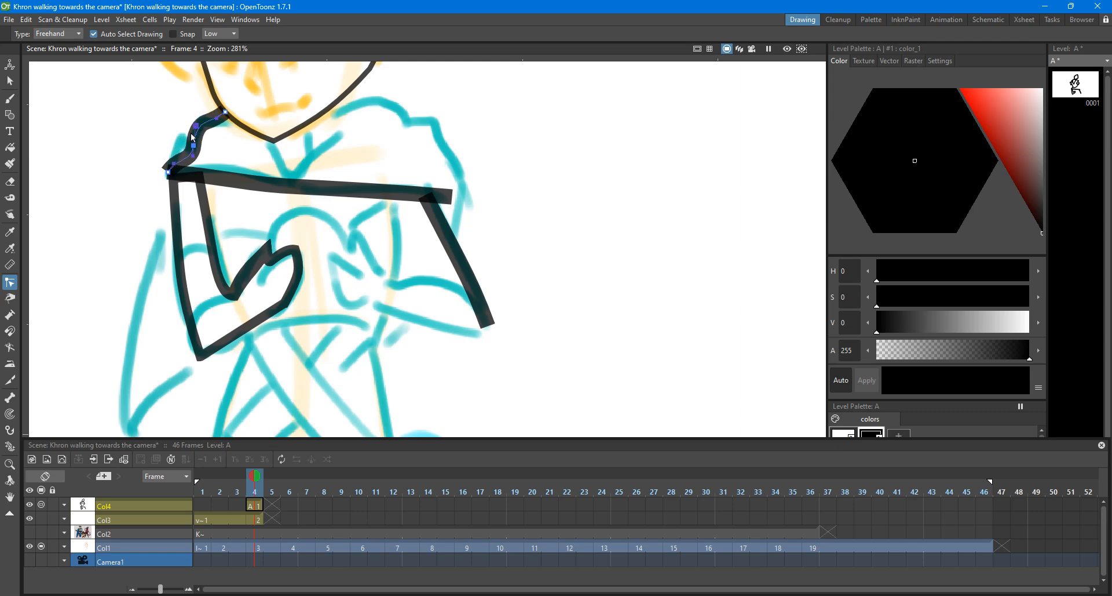
{"action": "scroll", "coordinate": [192, 138], "scroll_direction": "up", "scroll_amount": 2}
{"action": "left_click", "coordinate": [198, 150], "text": "alt"}
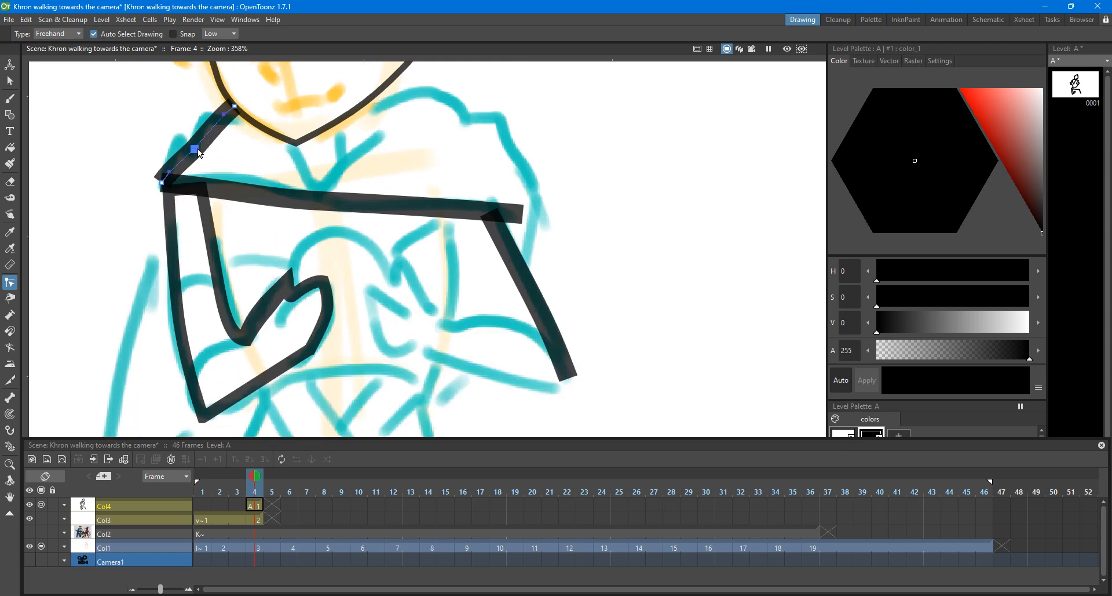
{"action": "mouse_move", "coordinate": [186, 157]}
{"action": "left_mouse_down"}
{"action": "mouse_move", "coordinate": [172, 145]}
{"action": "mouse_move", "coordinate": [160, 168]}
{"action": "mouse_move", "coordinate": [168, 182]}
{"action": "left_mouse_up"}
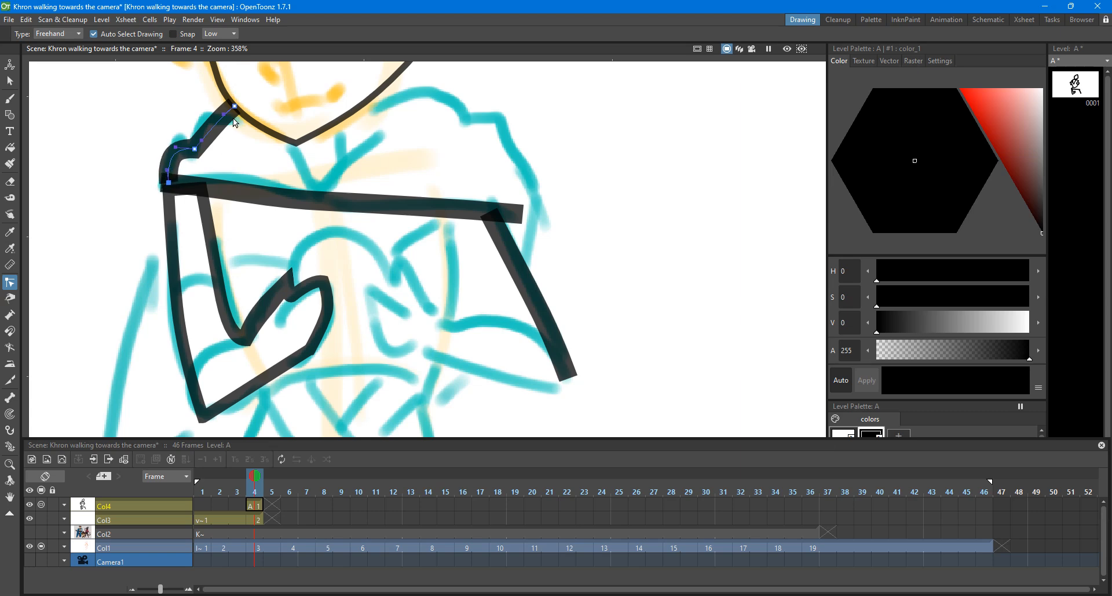
{"action": "mouse_move", "coordinate": [232, 108]}
{"action": "left_mouse_down"}
{"action": "mouse_move", "coordinate": [230, 124]}
{"action": "mouse_move", "coordinate": [201, 109]}
{"action": "mouse_move", "coordinate": [239, 121]}
{"action": "left_mouse_up"}
{"action": "left_click", "coordinate": [304, 86]}
Step: Draw a straight line from the right side of the jaw to the right end of the chest line
{"action": "scroll", "coordinate": [304, 86], "scroll_direction": "down", "scroll_amount": 7}
{"action": "key", "text": "space"}
{"action": "left_click_drag", "start_coordinate": [346, 139], "coordinate": [348, 168]}
{"action": "scroll", "coordinate": [341, 81], "scroll_direction": "up", "scroll_amount": 2}
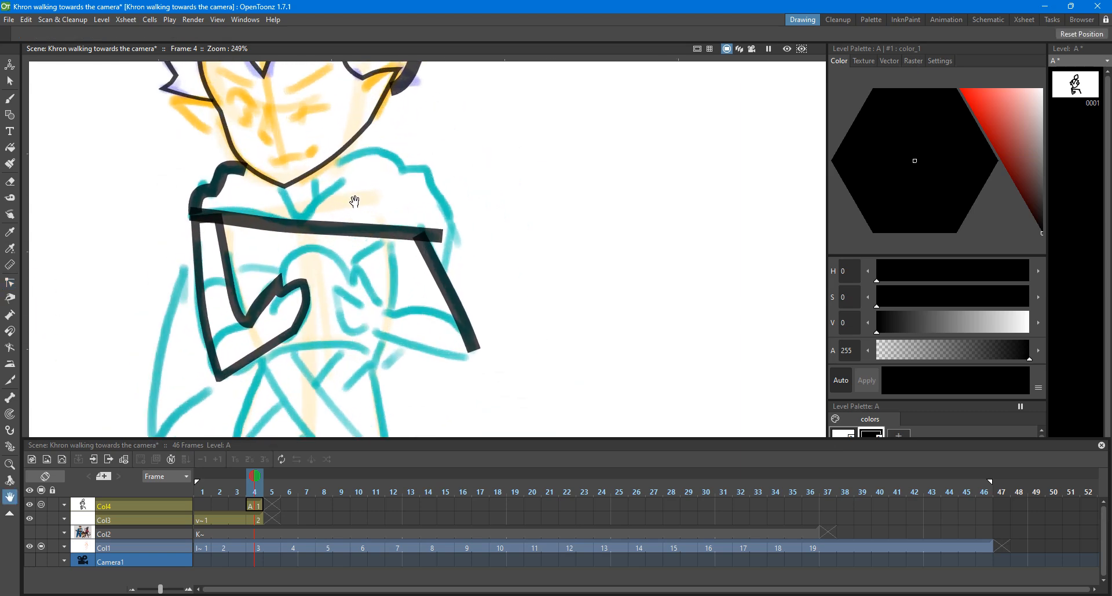
{"action": "key", "text": "g"}
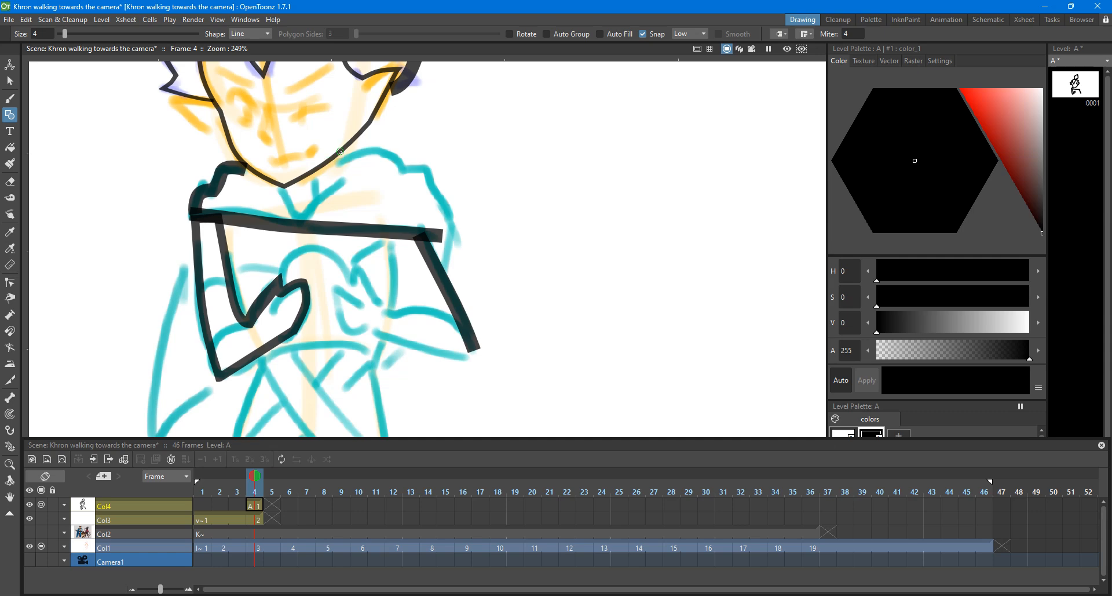
{"action": "left_click_drag", "start_coordinate": [341, 152], "coordinate": [442, 235]}
{"action": "scroll", "coordinate": [446, 209], "scroll_direction": "up", "scroll_amount": 2}
{"action": "key", "text": "c"}
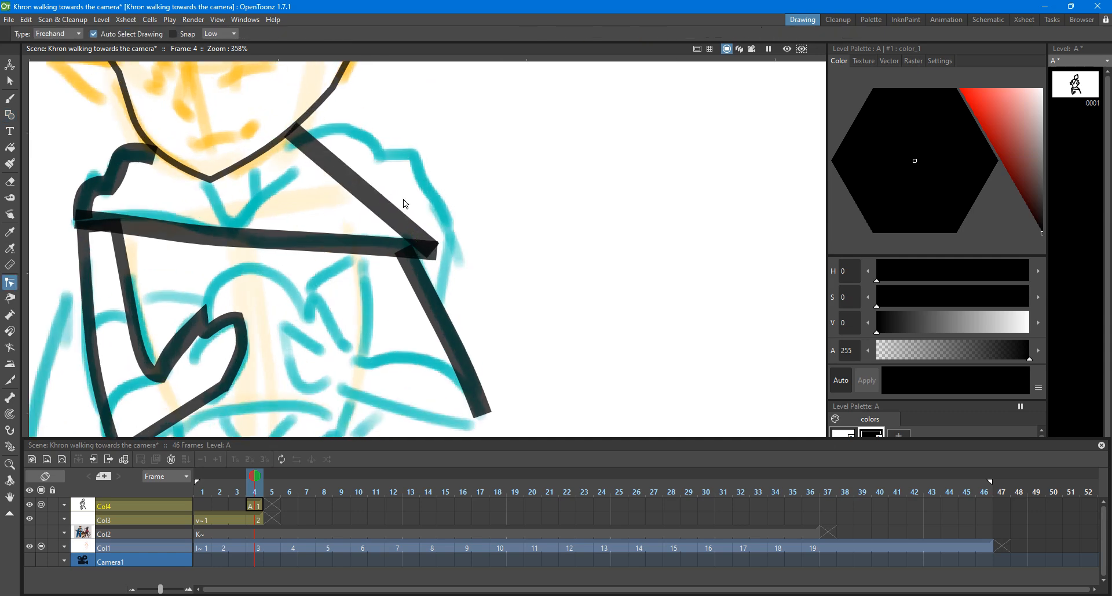
Step: Reshape the right shoulder line into two rounded bumps and move its outer end down onto the upper arm's outer edge
{"action": "left_click", "coordinate": [385, 211]}
{"action": "mouse_move", "coordinate": [364, 192]}
{"action": "left_mouse_down"}
{"action": "mouse_move", "coordinate": [386, 169]}
{"action": "mouse_move", "coordinate": [394, 184]}
{"action": "mouse_move", "coordinate": [425, 148]}
{"action": "mouse_move", "coordinate": [426, 157]}
{"action": "left_mouse_up"}
{"action": "mouse_move", "coordinate": [428, 238]}
{"action": "left_mouse_down"}
{"action": "mouse_move", "coordinate": [441, 297]}
{"action": "mouse_move", "coordinate": [450, 238]}
{"action": "mouse_move", "coordinate": [460, 275]}
{"action": "left_mouse_up"}
{"action": "mouse_move", "coordinate": [314, 151]}
{"action": "left_mouse_down"}
{"action": "mouse_move", "coordinate": [323, 115]}
{"action": "mouse_move", "coordinate": [294, 140]}
{"action": "left_mouse_up"}
{"action": "left_click", "coordinate": [308, 121]}
{"action": "left_click", "coordinate": [418, 106]}
Step: Select both shoulder outlines and the chest line together and reduce their stroke thickness
{"action": "scroll", "coordinate": [293, 96], "scroll_direction": "up", "scroll_amount": 2}
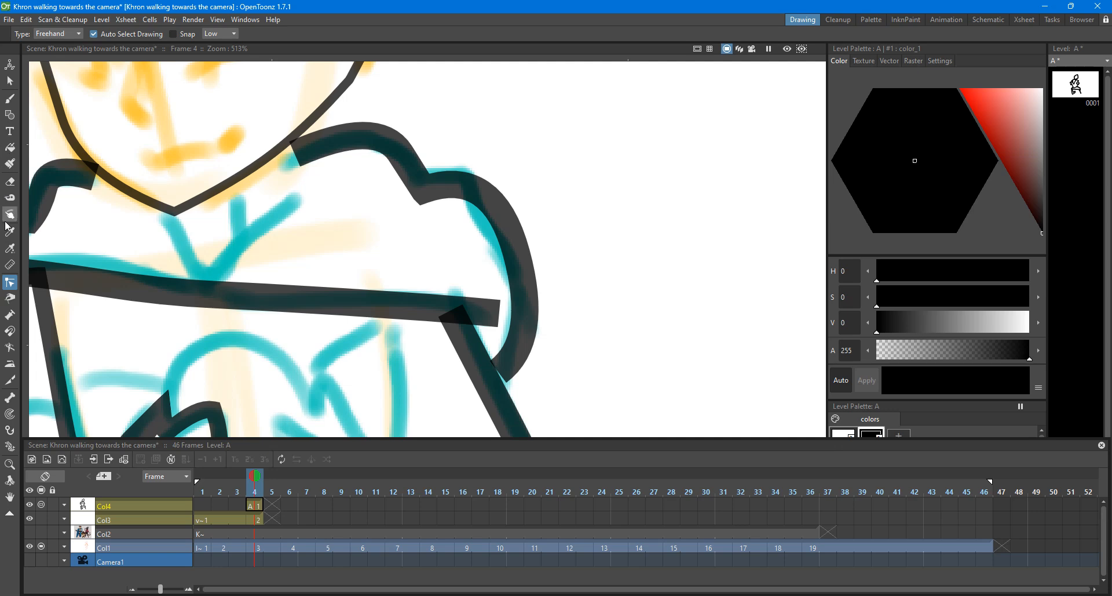
{"action": "key", "text": "s"}
{"action": "left_click", "coordinate": [325, 135]}
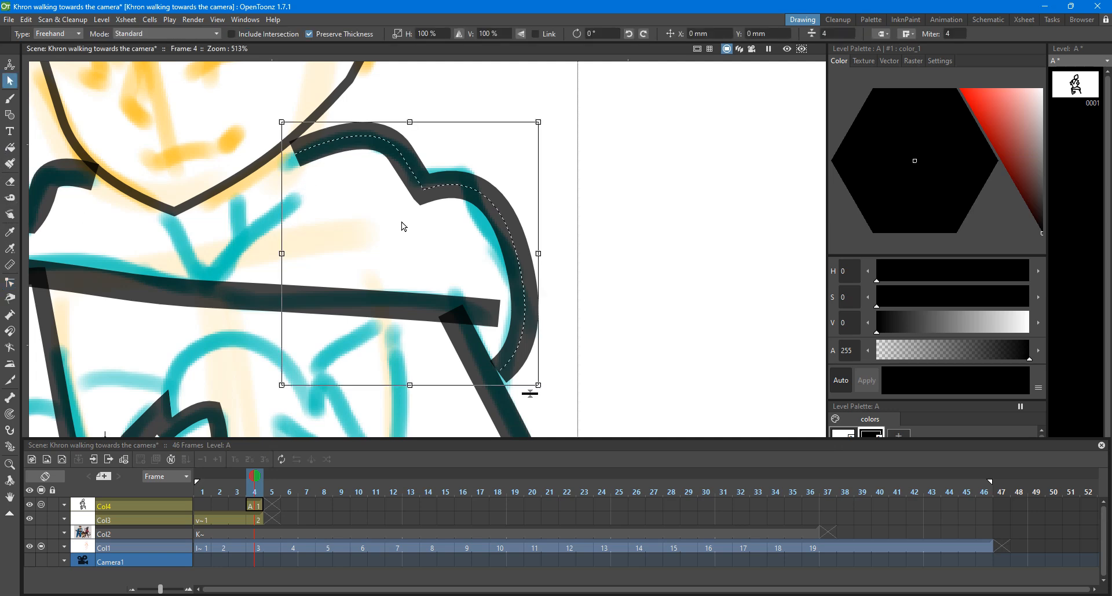
{"action": "scroll", "coordinate": [510, 342], "scroll_direction": "down", "scroll_amount": 2}
{"action": "left_click", "coordinate": [255, 290], "text": "shift"}
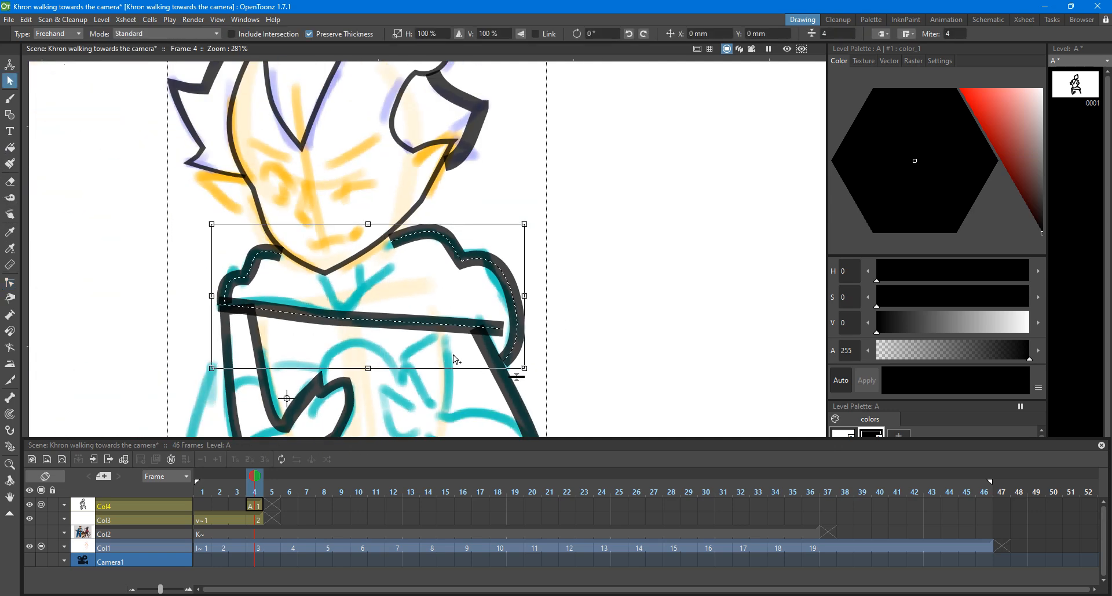
{"action": "left_click", "coordinate": [567, 285]}
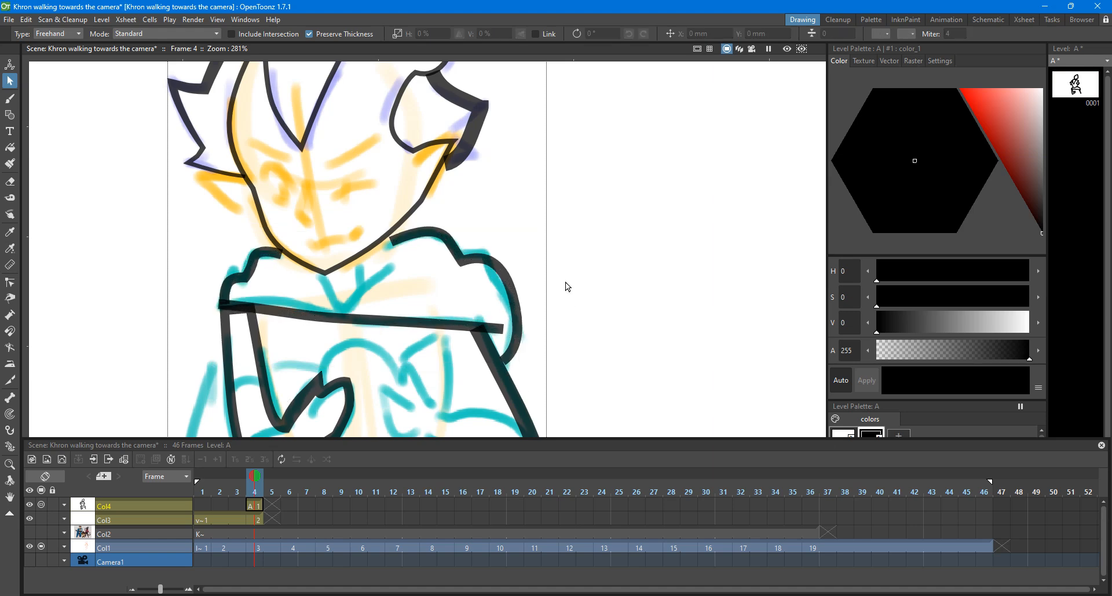
Step: Tape the inner ends of the shoulder outlines to the jaw line
{"action": "scroll", "coordinate": [458, 293], "scroll_direction": "up", "scroll_amount": 3}
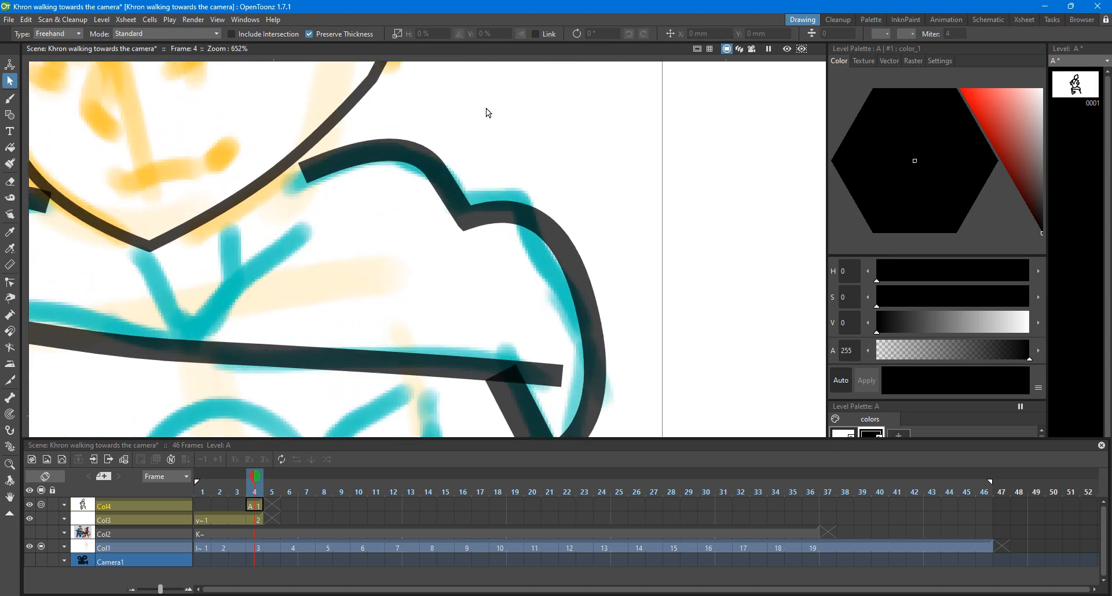
{"action": "key", "text": "t"}
{"action": "left_click_drag", "start_coordinate": [303, 166], "coordinate": [290, 160]}
{"action": "scroll", "coordinate": [377, 133], "scroll_direction": "down", "scroll_amount": 3}
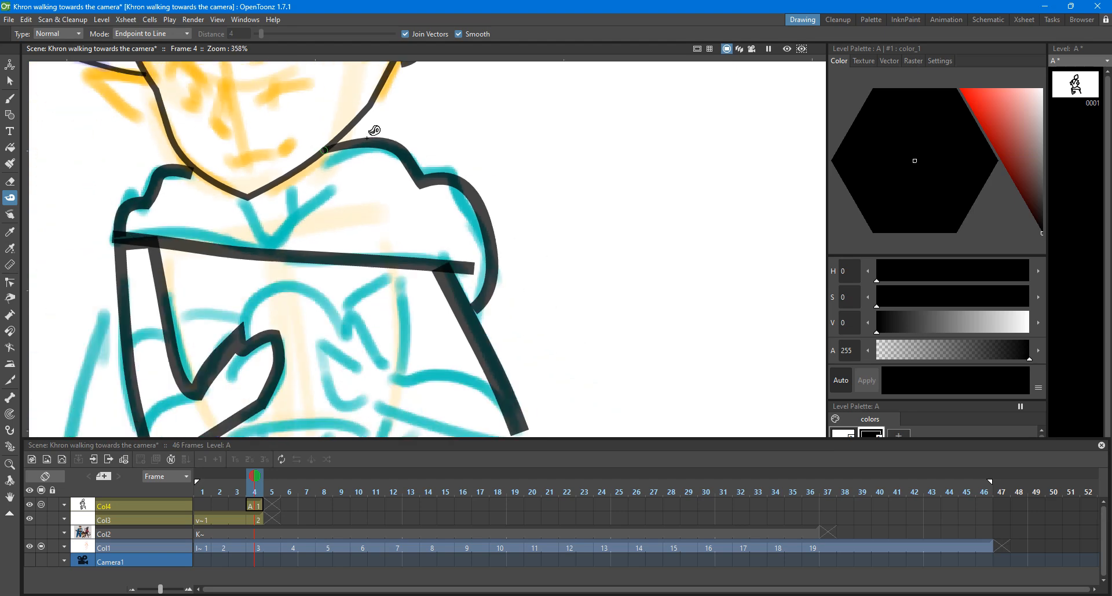
{"action": "scroll", "coordinate": [200, 191], "scroll_direction": "up", "scroll_amount": 2}
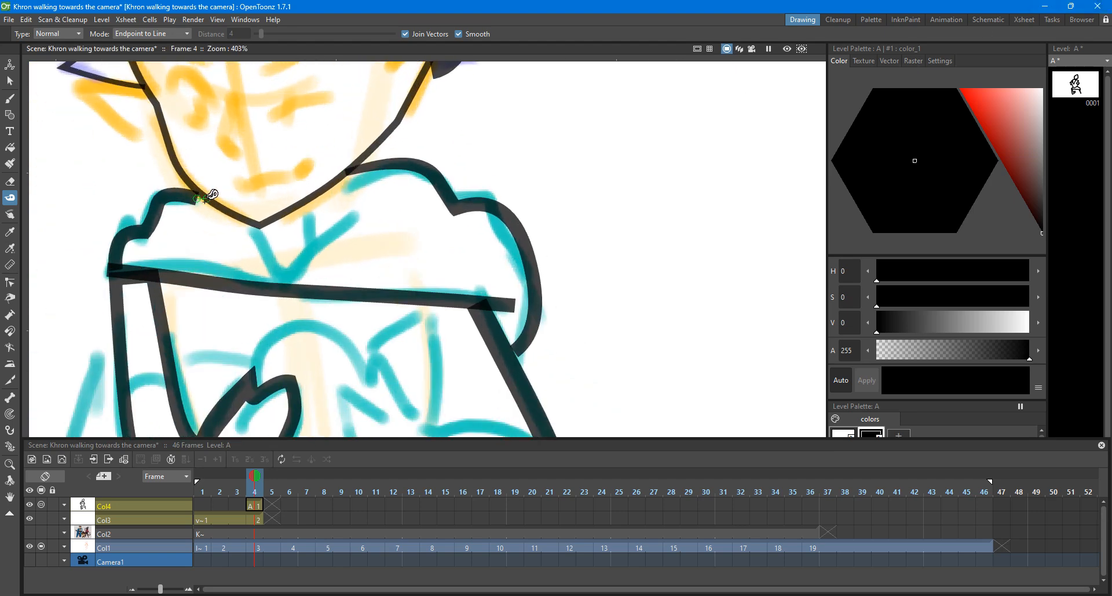
{"action": "scroll", "coordinate": [390, 168], "scroll_direction": "down", "scroll_amount": 2}
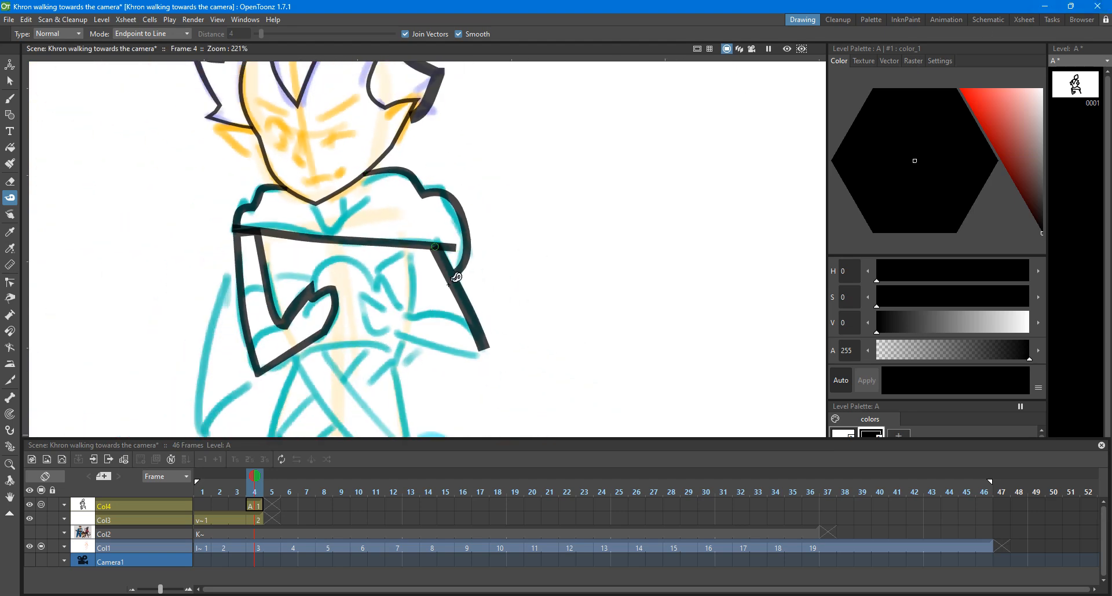
{"action": "scroll", "coordinate": [393, 327], "scroll_direction": "up", "scroll_amount": 1}
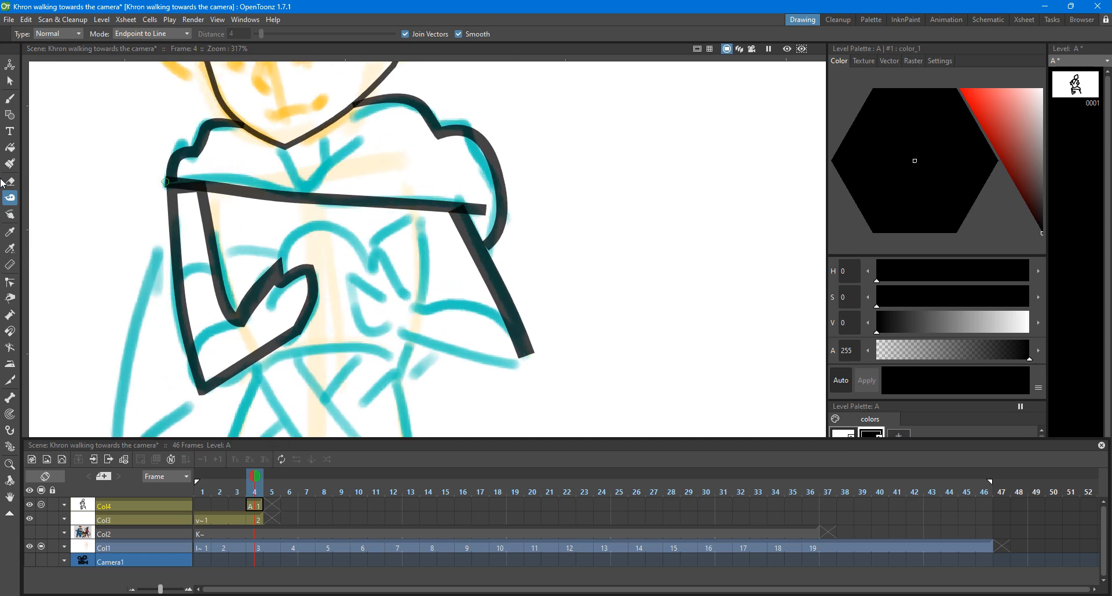
Step: Draw a short line along the upper edge of the right forearm and curve it to follow the sketch
{"action": "key", "text": "g"}
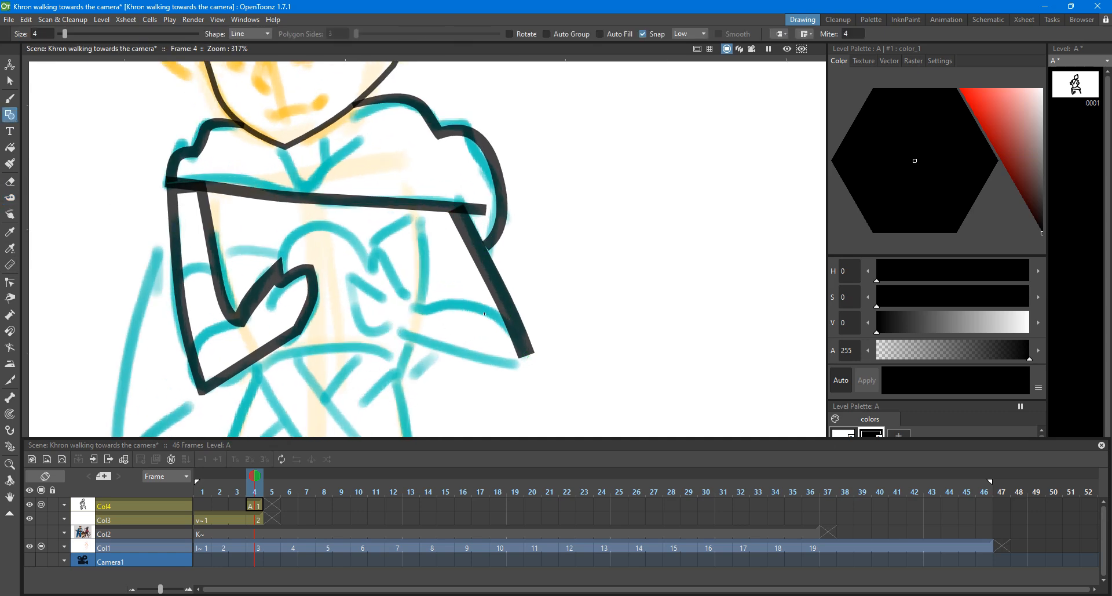
{"action": "mouse_move", "coordinate": [495, 313]}
{"action": "left_mouse_down"}
{"action": "mouse_move", "coordinate": [398, 301]}
{"action": "mouse_move", "coordinate": [495, 320]}
{"action": "left_mouse_up"}
{"action": "key", "text": "s"}
{"action": "left_click", "coordinate": [449, 312]}
{"action": "left_click", "coordinate": [439, 277]}
{"action": "scroll", "coordinate": [435, 278], "scroll_direction": "down", "scroll_amount": 5}
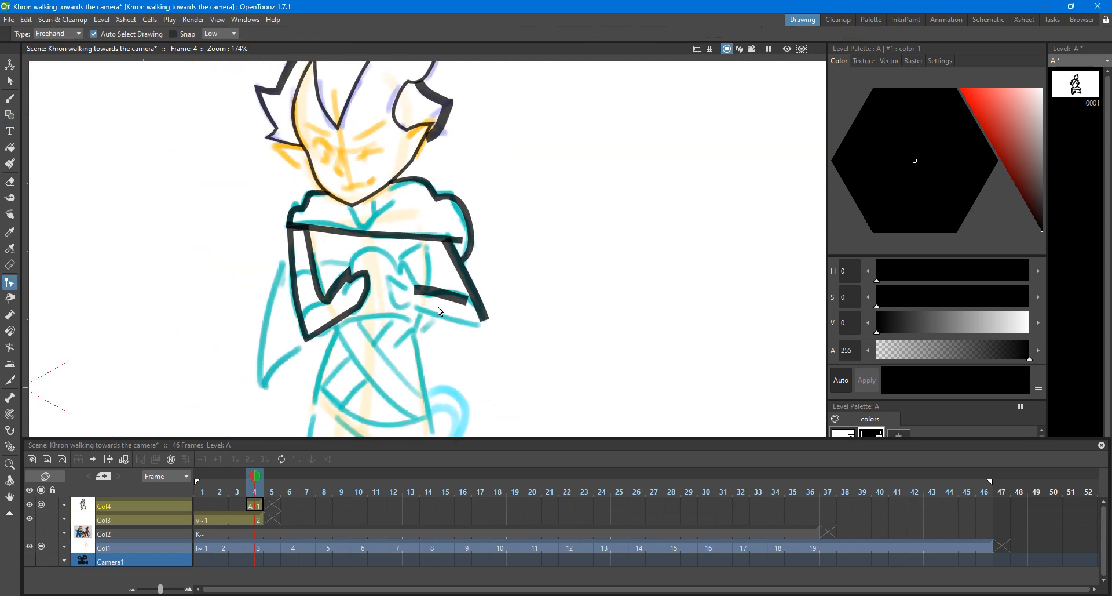
Step: Extend the right upper arm line around the elbow to form the forearm's lower edge, placing the elbow point on the sketch
{"action": "scroll", "coordinate": [438, 308], "scroll_direction": "up", "scroll_amount": 3}
{"action": "scroll", "coordinate": [418, 315], "scroll_direction": "up", "scroll_amount": 2}
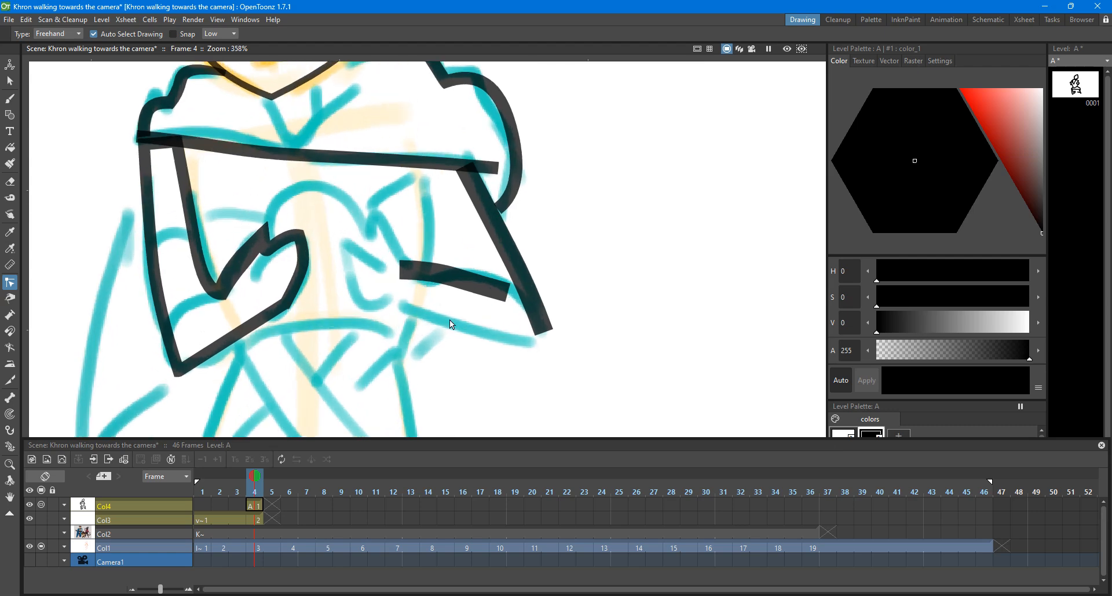
{"action": "left_click", "coordinate": [545, 331]}
{"action": "left_click_drag", "start_coordinate": [545, 332], "coordinate": [403, 313]}
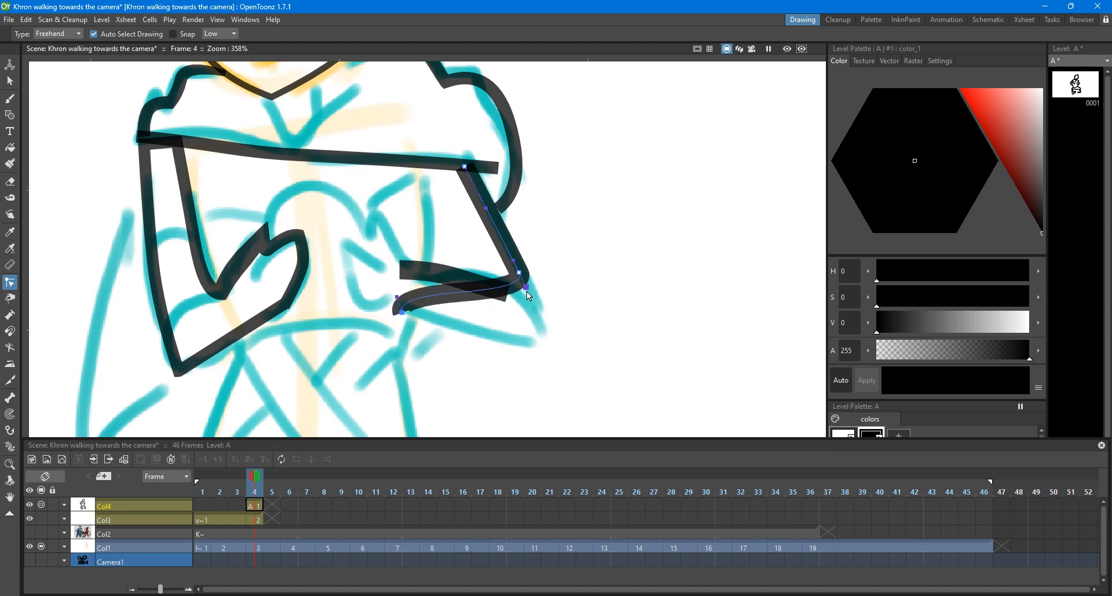
{"action": "left_click_drag", "start_coordinate": [525, 280], "coordinate": [544, 335]}
{"action": "scroll", "coordinate": [496, 299], "scroll_direction": "up", "scroll_amount": 1}
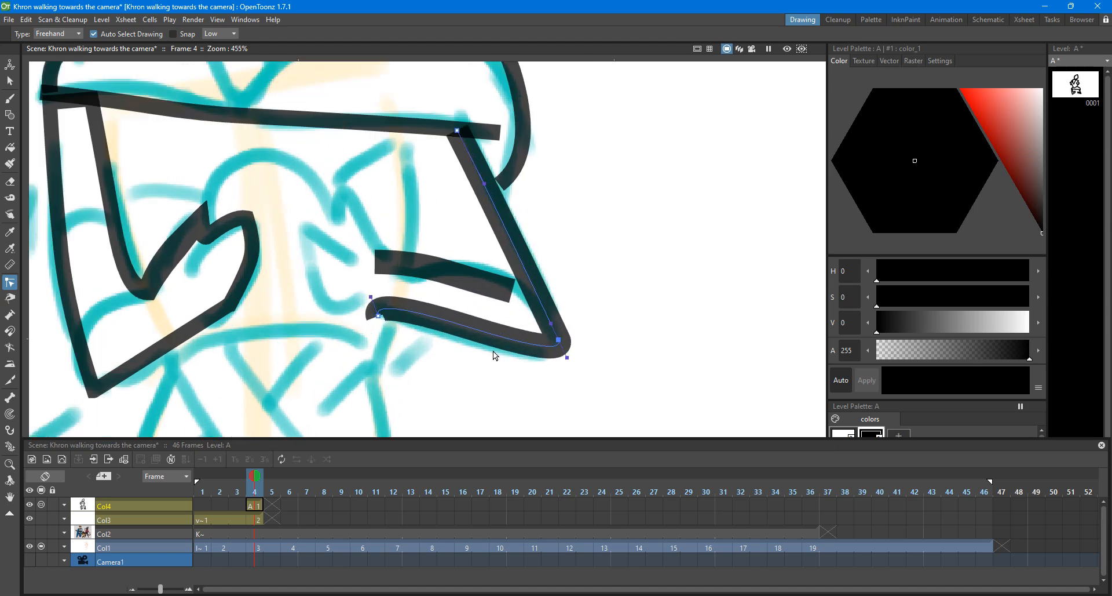
{"action": "mouse_move", "coordinate": [376, 302]}
{"action": "left_mouse_down"}
{"action": "mouse_move", "coordinate": [400, 321]}
{"action": "mouse_move", "coordinate": [372, 306]}
{"action": "left_mouse_up"}
{"action": "left_click", "coordinate": [340, 267]}
Step: Adjust the inner end of the right forearm's upper line near the wrist
{"action": "scroll", "coordinate": [357, 244], "scroll_direction": "down", "scroll_amount": 4}
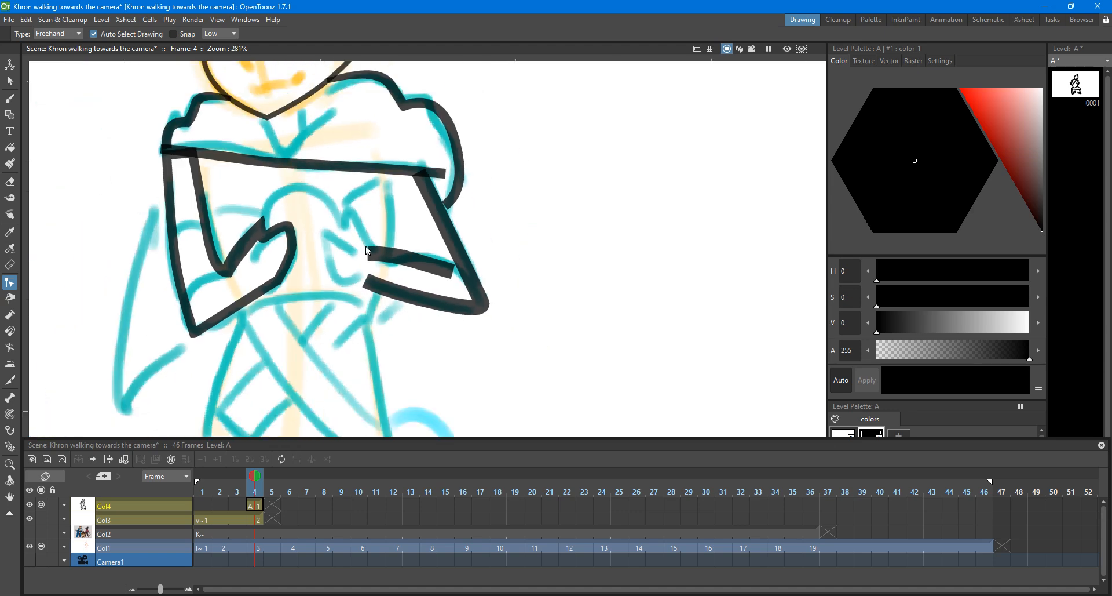
{"action": "scroll", "coordinate": [399, 272], "scroll_direction": "up", "scroll_amount": 3}
{"action": "left_click_drag", "start_coordinate": [358, 262], "coordinate": [360, 267]}
{"action": "left_click", "coordinate": [369, 227]}
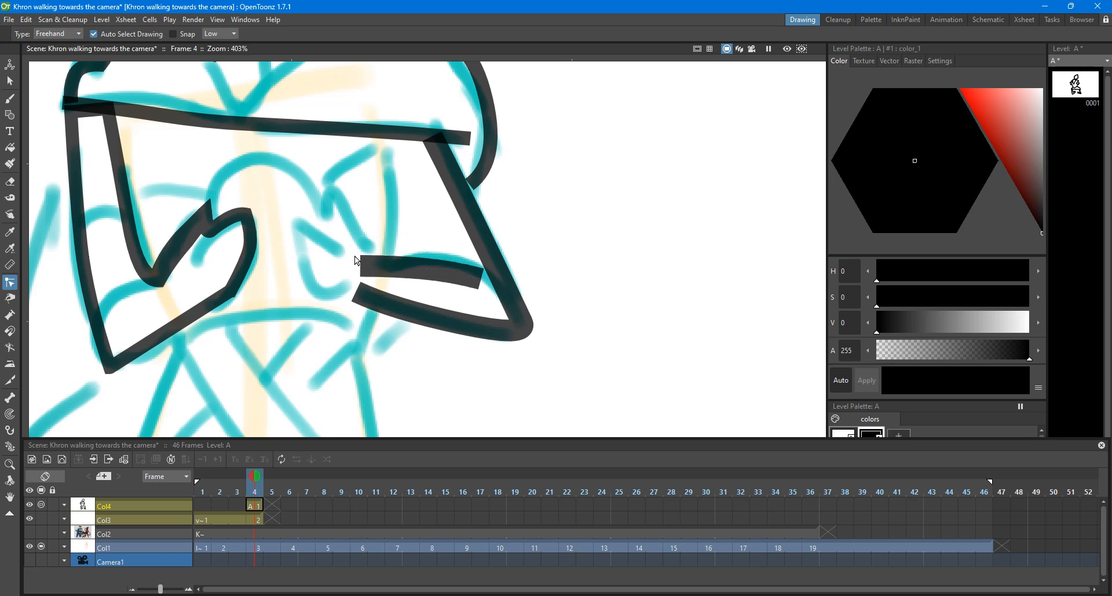
Step: Extend the right forearm's lower line into an upward curve for the hand and add a wrist point that straightens the forearm edge
{"action": "left_click", "coordinate": [360, 293]}
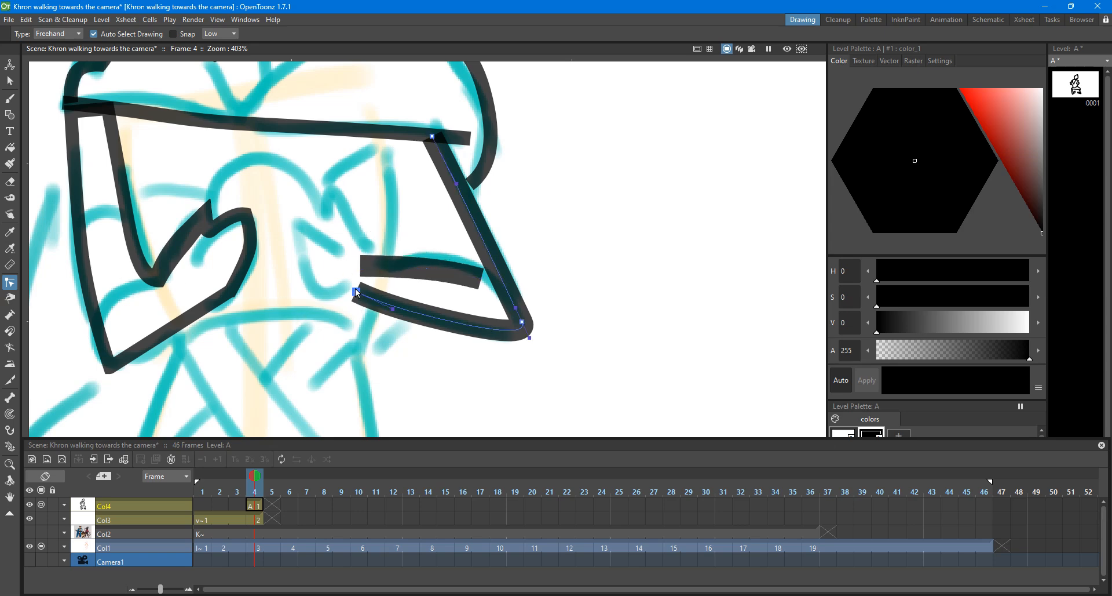
{"action": "mouse_move", "coordinate": [357, 291]}
{"action": "left_mouse_down"}
{"action": "mouse_move", "coordinate": [291, 232]}
{"action": "mouse_move", "coordinate": [332, 253]}
{"action": "mouse_move", "coordinate": [316, 307]}
{"action": "mouse_move", "coordinate": [299, 320]}
{"action": "left_mouse_up"}
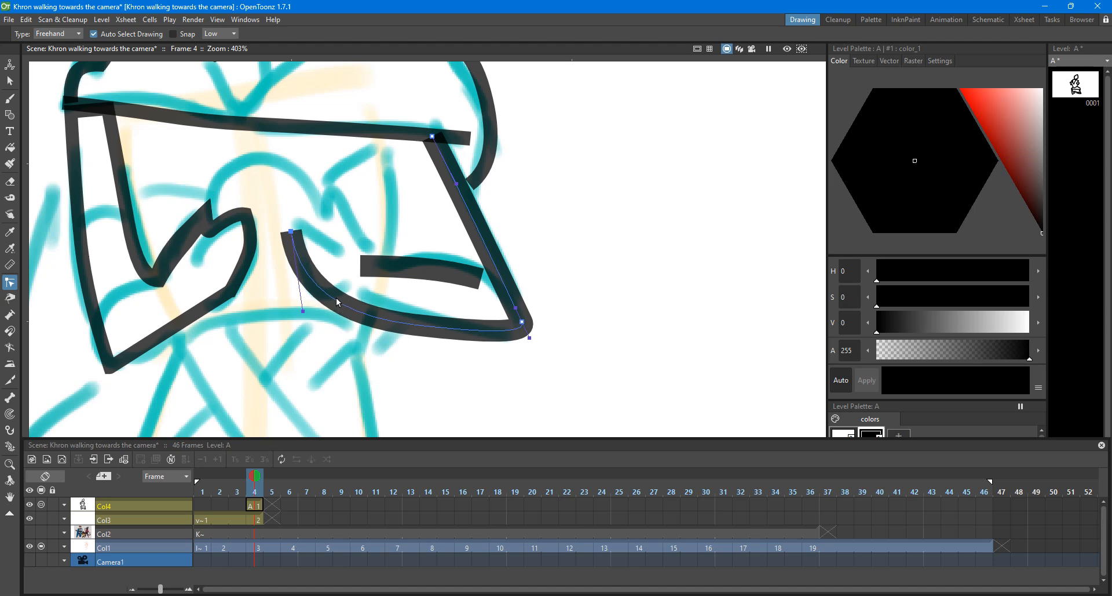
{"action": "left_click", "coordinate": [341, 312]}
{"action": "left_click", "coordinate": [345, 301]}
{"action": "left_click", "coordinate": [355, 294], "text": "alt"}
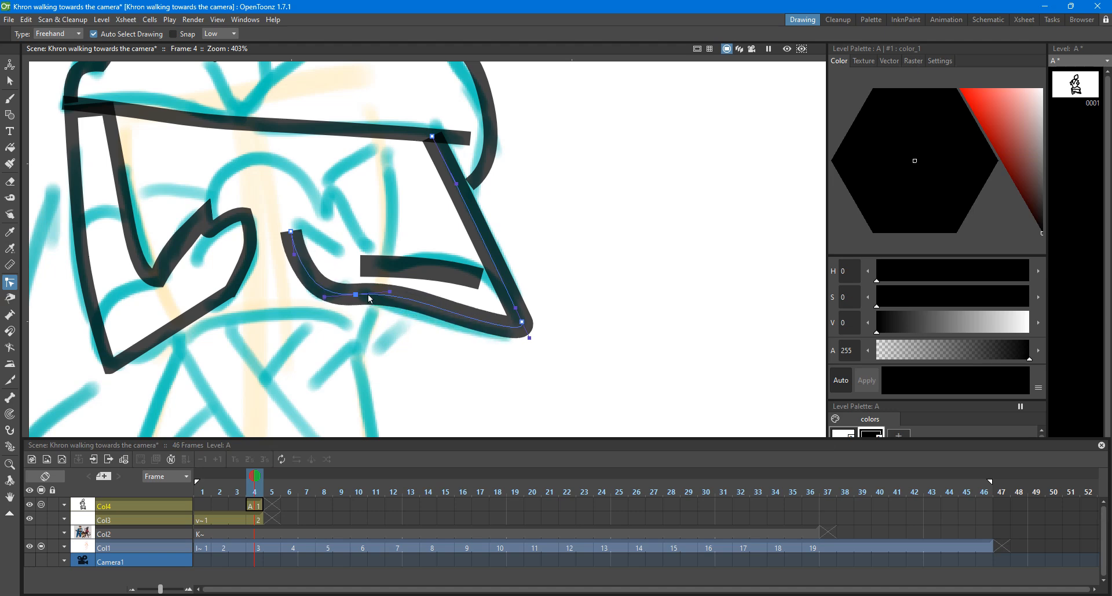
{"action": "left_click_drag", "start_coordinate": [333, 283], "coordinate": [323, 304]}
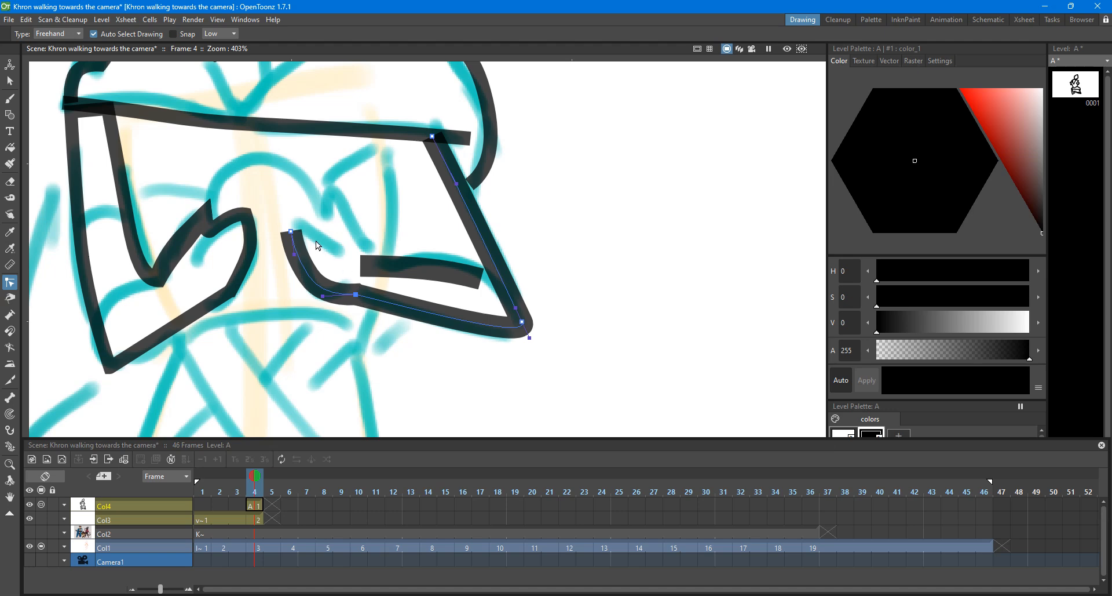
{"action": "left_click", "coordinate": [302, 214]}
Step: Draw short straight lines for the right hand's fingers, redoing the upper one, and tape the two upper lines together
{"action": "scroll", "coordinate": [304, 219], "scroll_direction": "down", "scroll_amount": 10}
{"action": "scroll", "coordinate": [304, 219], "scroll_direction": "up", "scroll_amount": 12}
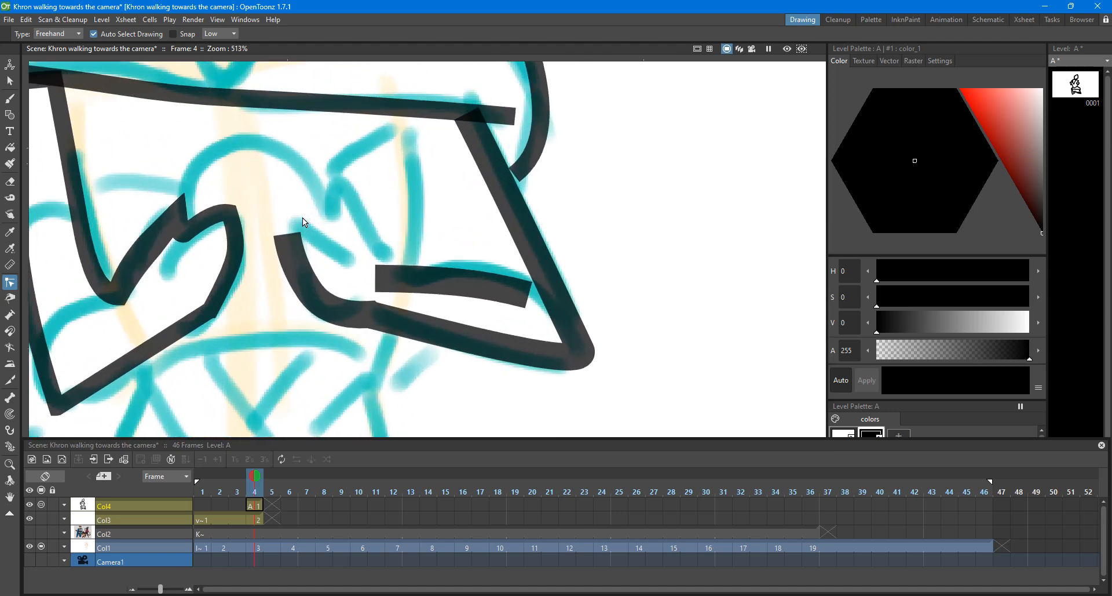
{"action": "left_click", "coordinate": [10, 116]}
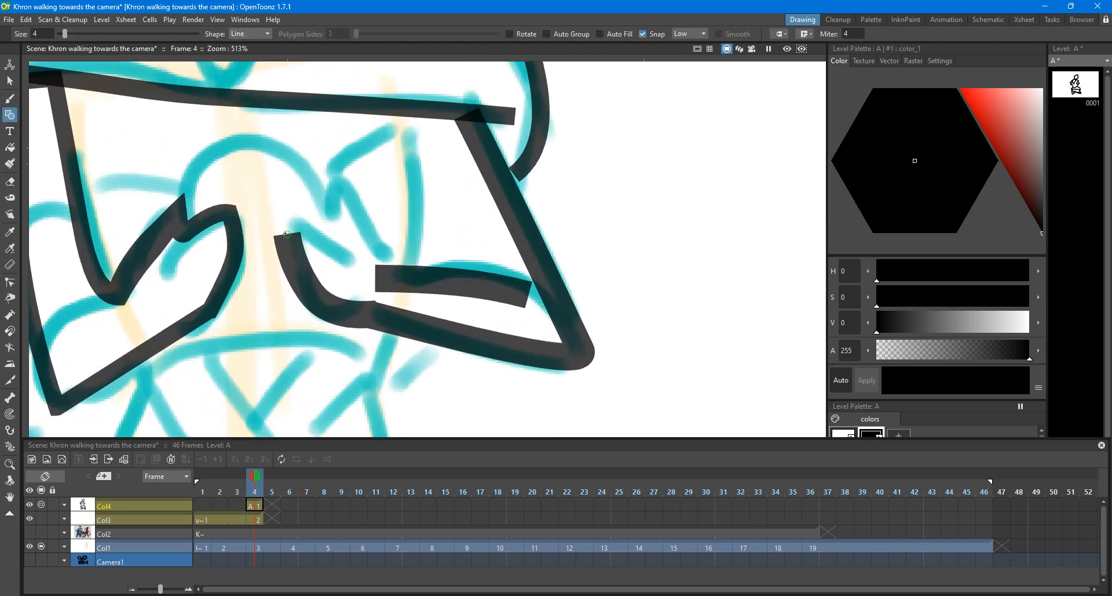
{"action": "mouse_move", "coordinate": [287, 233]}
{"action": "left_mouse_down"}
{"action": "mouse_move", "coordinate": [355, 264]}
{"action": "mouse_move", "coordinate": [344, 172]}
{"action": "mouse_move", "coordinate": [334, 199]}
{"action": "mouse_move", "coordinate": [395, 250]}
{"action": "left_mouse_up"}
{"action": "key", "text": "ctrl+z"}
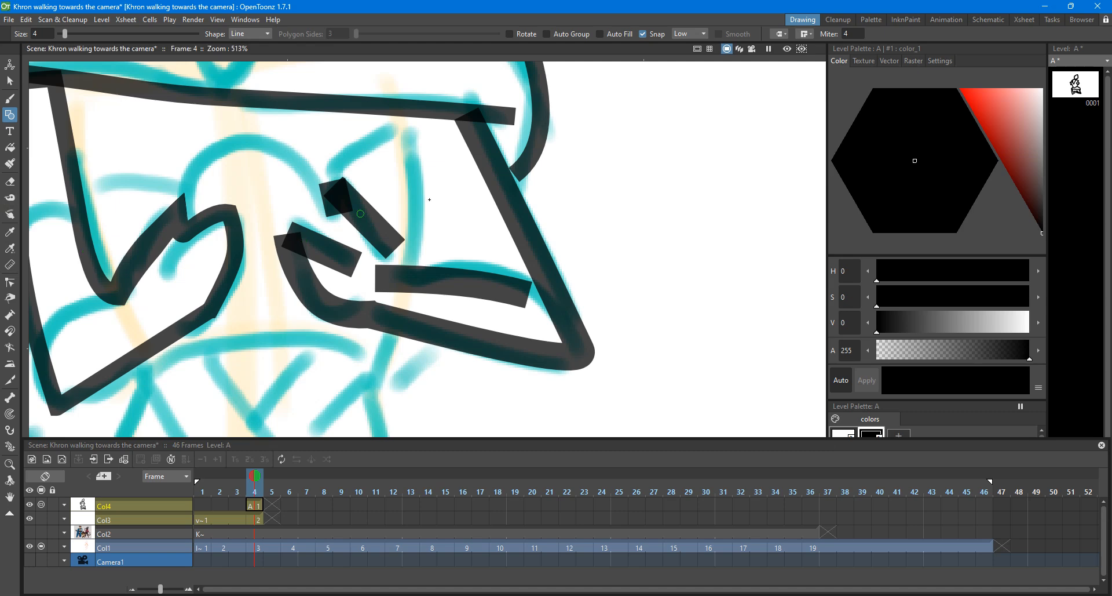
{"action": "key", "text": "ctrl+z"}
{"action": "left_click_drag", "start_coordinate": [364, 184], "coordinate": [397, 240]}
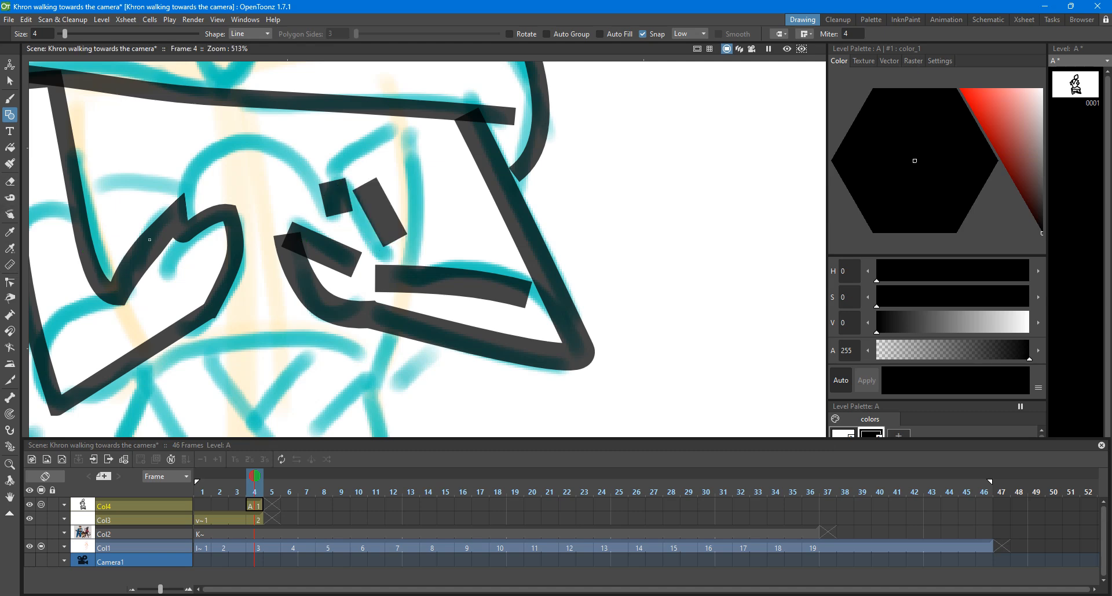
{"action": "key", "text": "t"}
{"action": "left_click_drag", "start_coordinate": [366, 186], "coordinate": [330, 180]}
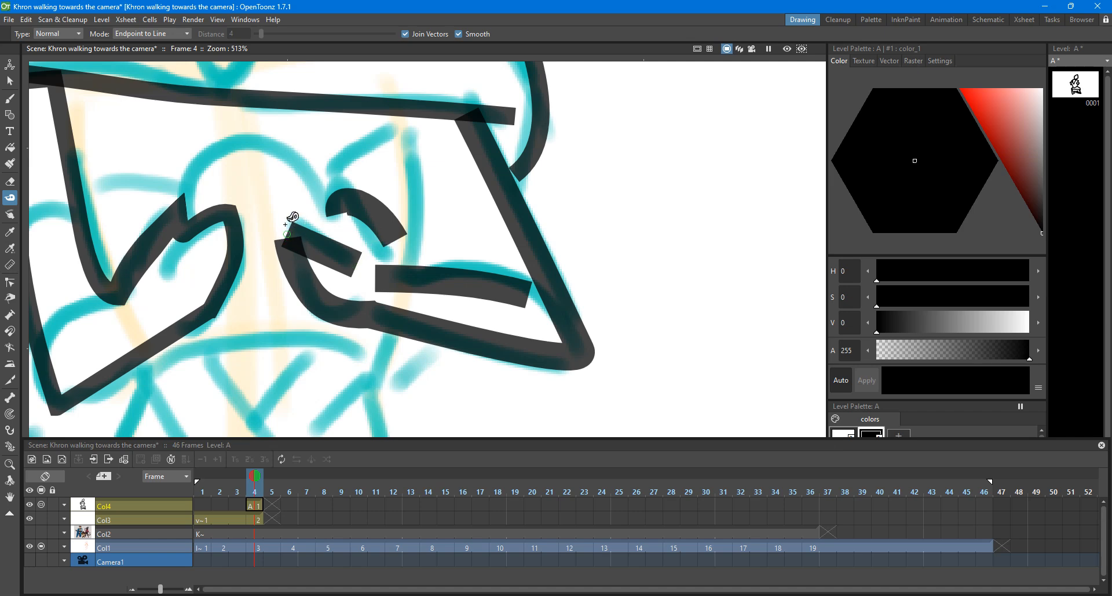
{"action": "mouse_move", "coordinate": [288, 234]}
{"action": "left_mouse_down"}
{"action": "mouse_move", "coordinate": [267, 237]}
{"action": "mouse_move", "coordinate": [285, 244]}
{"action": "left_mouse_up"}
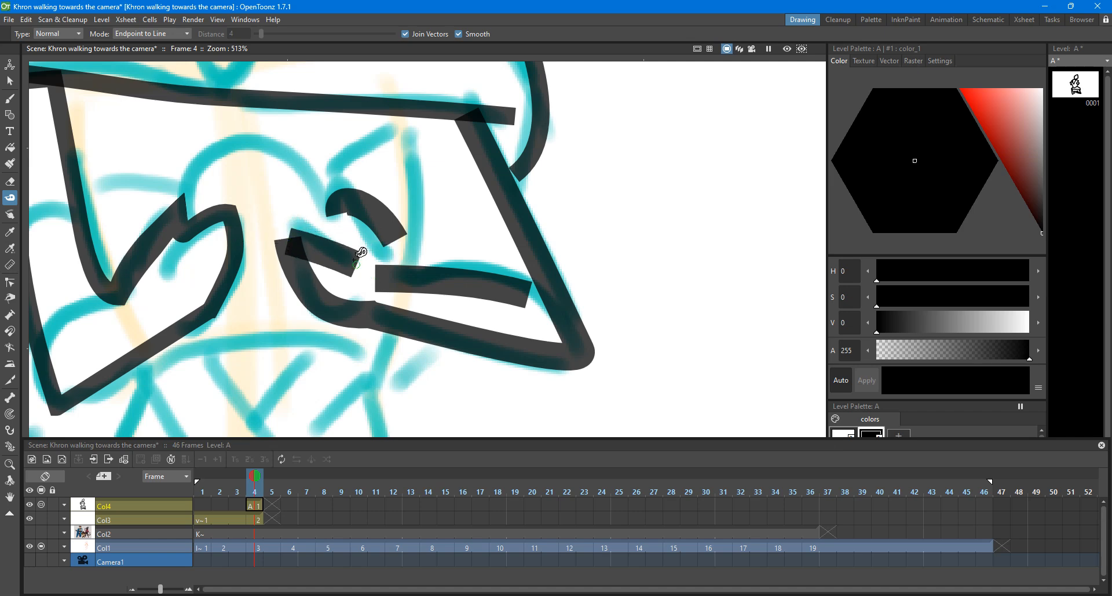
{"action": "key", "text": "c"}
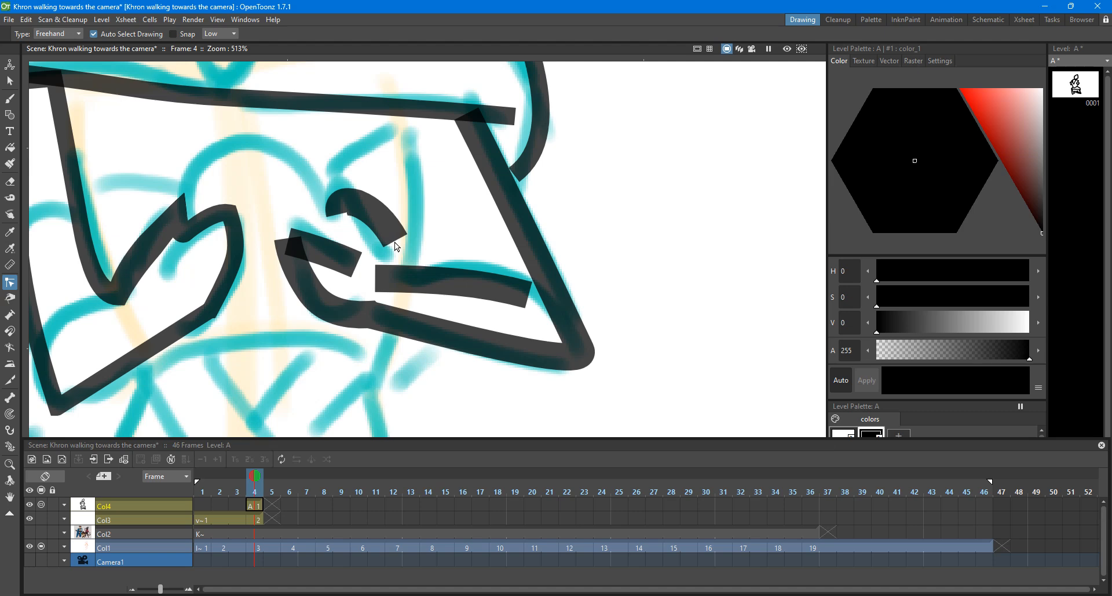
{"action": "left_click_drag", "start_coordinate": [390, 242], "coordinate": [377, 276]}
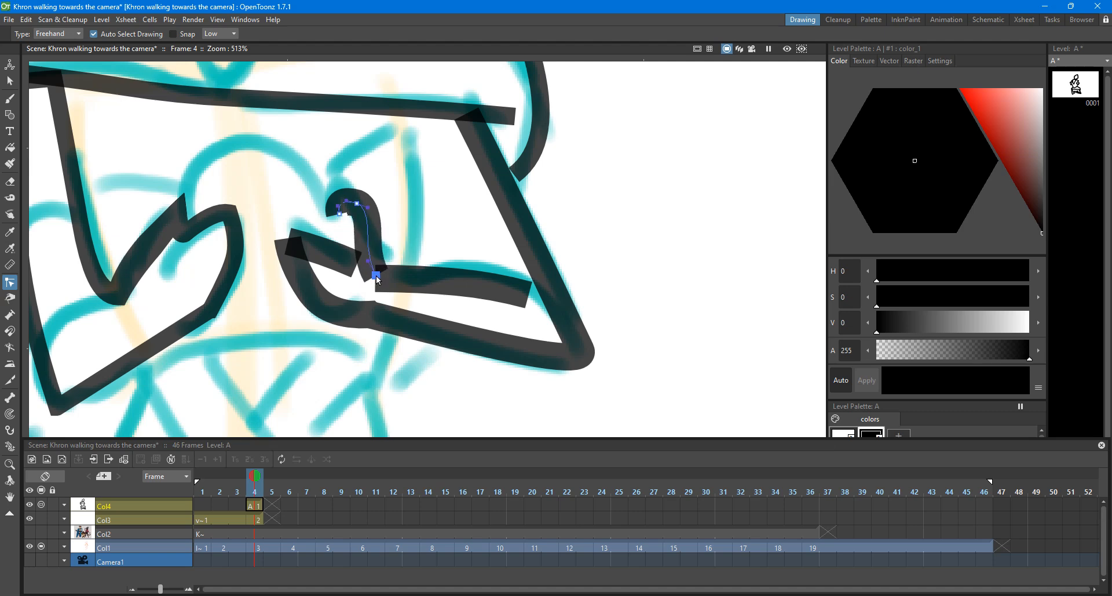
{"action": "left_click_drag", "start_coordinate": [339, 214], "coordinate": [317, 221]}
{"action": "key", "text": "ctrl+z"}
{"action": "key", "text": "ctrl+z"}
{"action": "key", "text": "ctrl+z"}
{"action": "key", "text": "ctrl+z"}
{"action": "key", "text": "ctrl+z"}
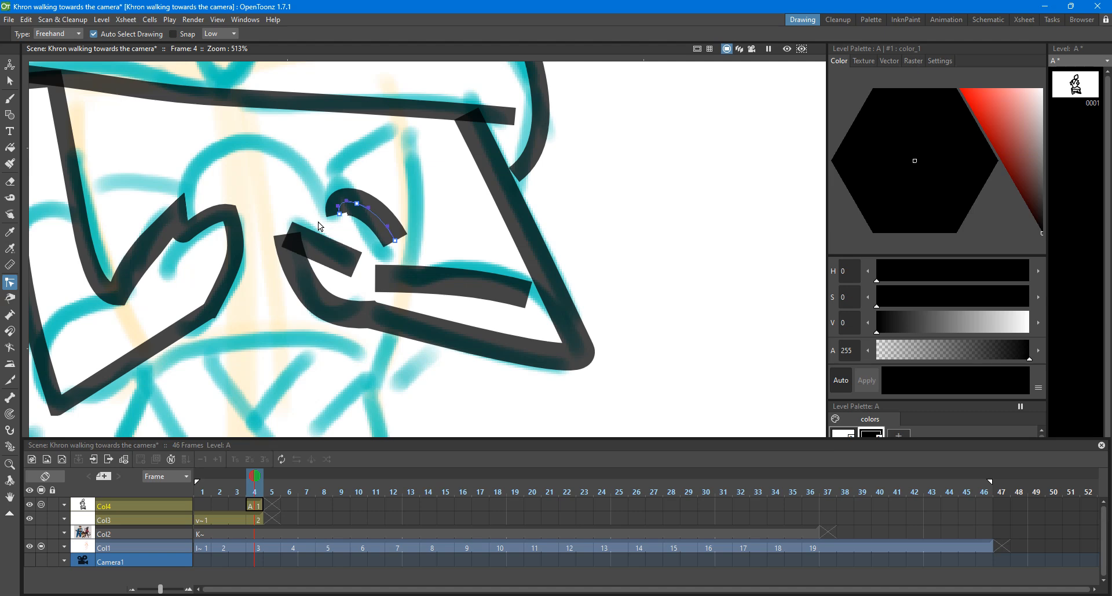
Step: Delete the two short finger lines of the right hand
{"action": "key", "text": "s"}
{"action": "left_click", "coordinate": [344, 218]}
{"action": "key", "text": "Delete"}
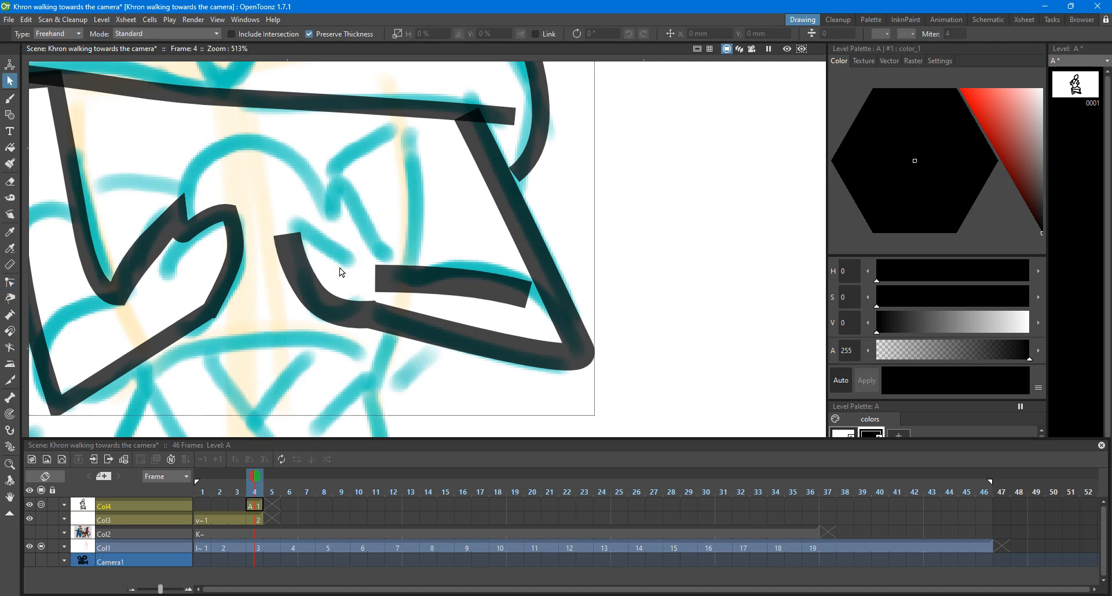
Step: Add a wrist point to the right forearm's upper line and extend the line upward along the sketched finger
{"action": "scroll", "coordinate": [345, 222], "scroll_direction": "down", "scroll_amount": 2}
{"action": "scroll", "coordinate": [345, 222], "scroll_direction": "up", "scroll_amount": 1}
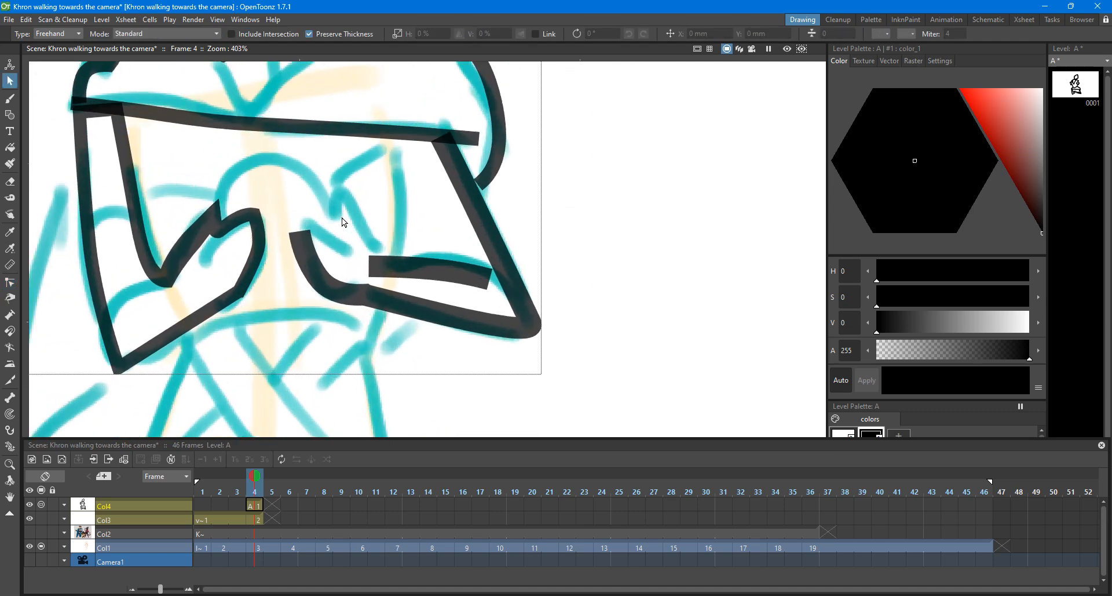
{"action": "left_click", "coordinate": [10, 114]}
{"action": "key", "text": "c"}
{"action": "left_click", "coordinate": [377, 271]}
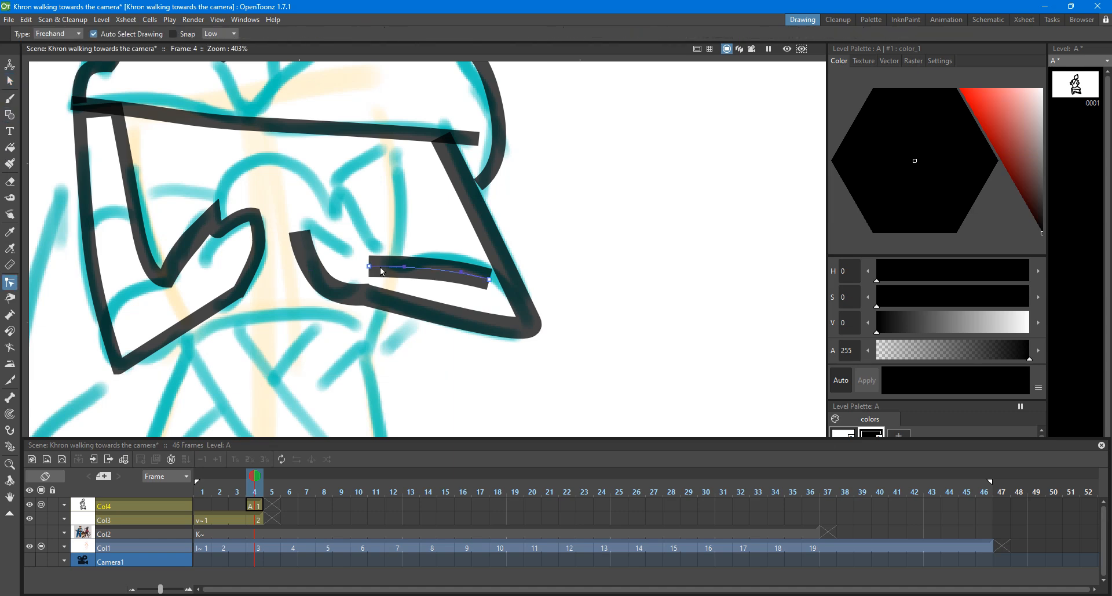
{"action": "mouse_move", "coordinate": [371, 267]}
{"action": "left_mouse_down"}
{"action": "mouse_move", "coordinate": [336, 204]}
{"action": "mouse_move", "coordinate": [407, 274]}
{"action": "left_mouse_up"}
{"action": "left_click", "coordinate": [387, 237], "text": "ctrl"}
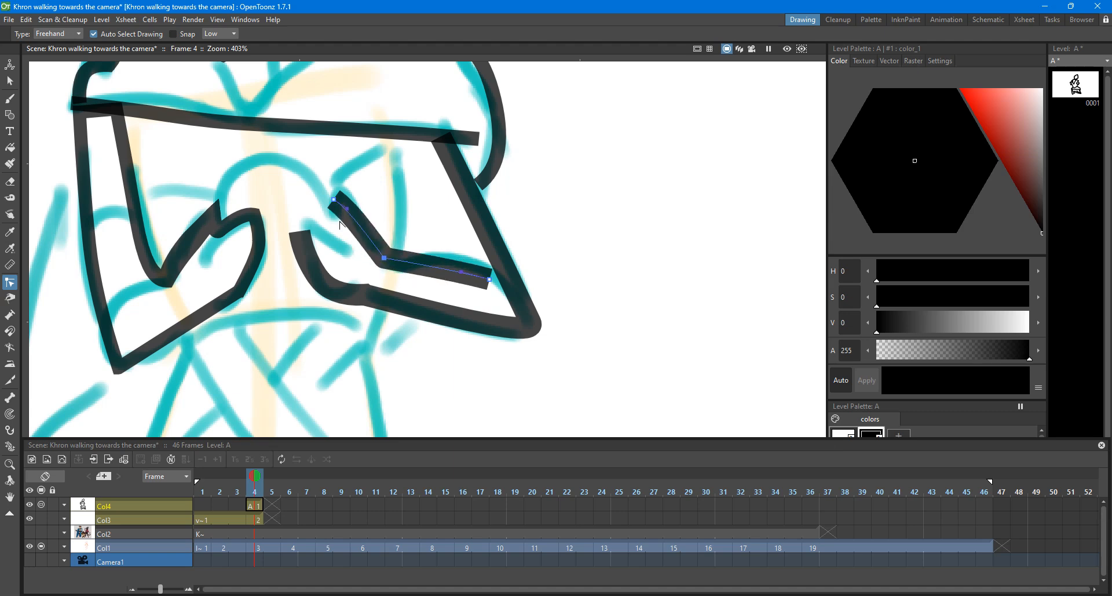
Step: Tape the open end of the right hand's lower outline to the upper line's fingertip end
{"action": "scroll", "coordinate": [347, 200], "scroll_direction": "up", "scroll_amount": 1}
{"action": "scroll", "coordinate": [350, 203], "scroll_direction": "up", "scroll_amount": 1}
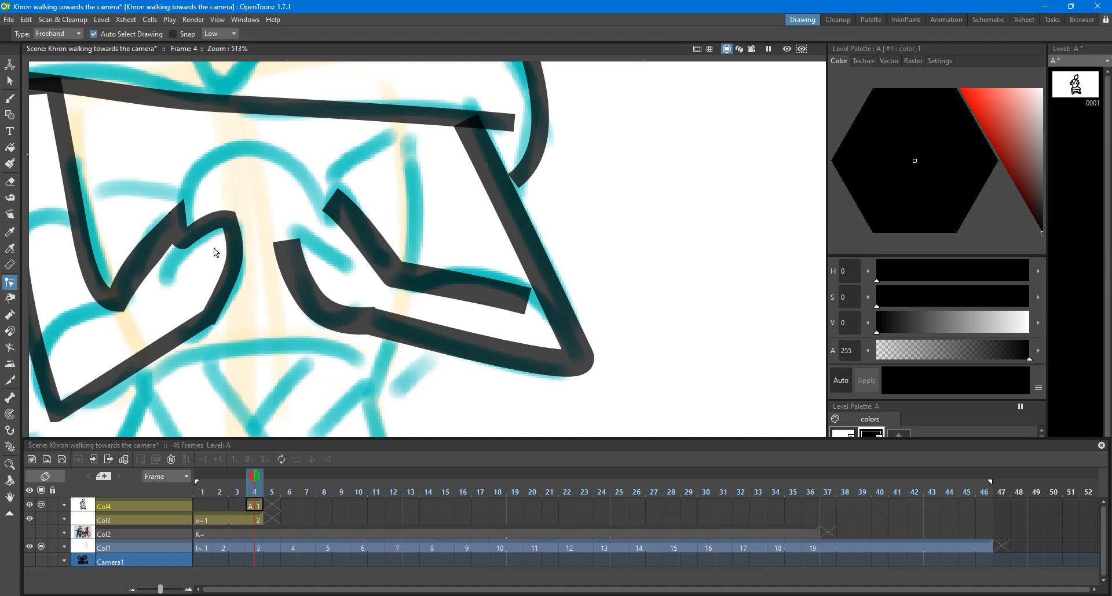
{"action": "key", "text": "t"}
{"action": "left_click_drag", "start_coordinate": [288, 244], "coordinate": [329, 202]}
Step: Reshape the joined right-hand curve into sharp corners, placing its two end points on the sketched fingertips
{"action": "key", "text": "c"}
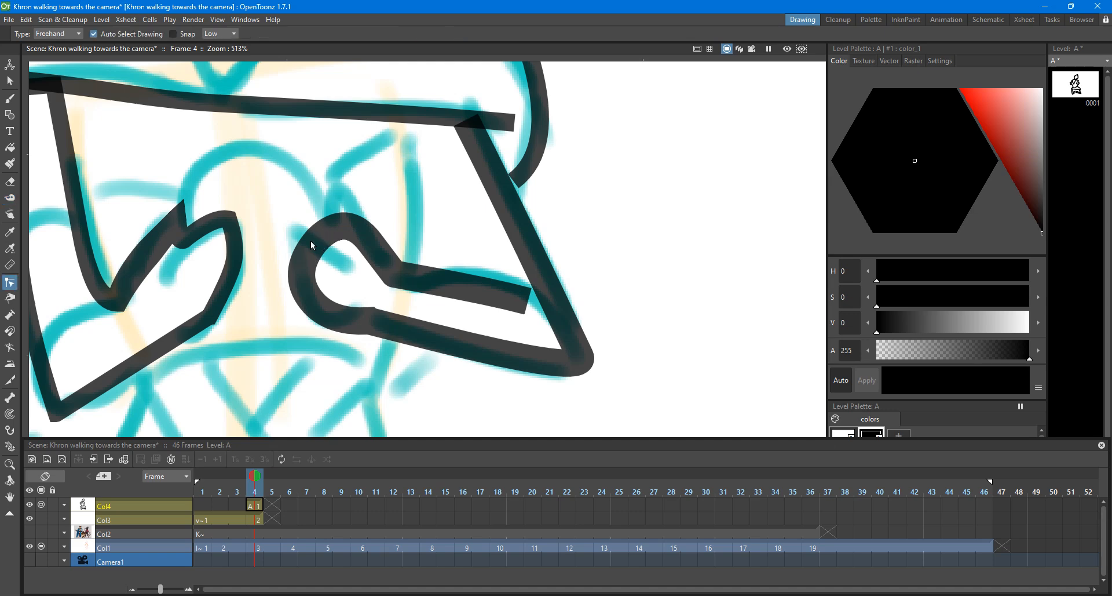
{"action": "left_click", "coordinate": [318, 238]}
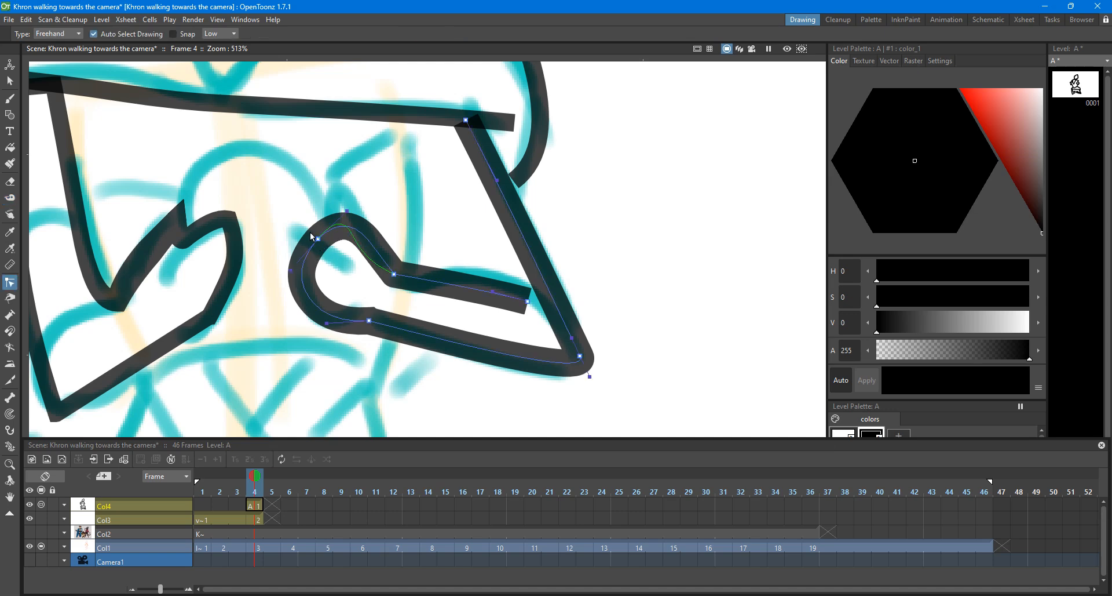
{"action": "left_click_drag", "start_coordinate": [318, 239], "coordinate": [298, 232]}
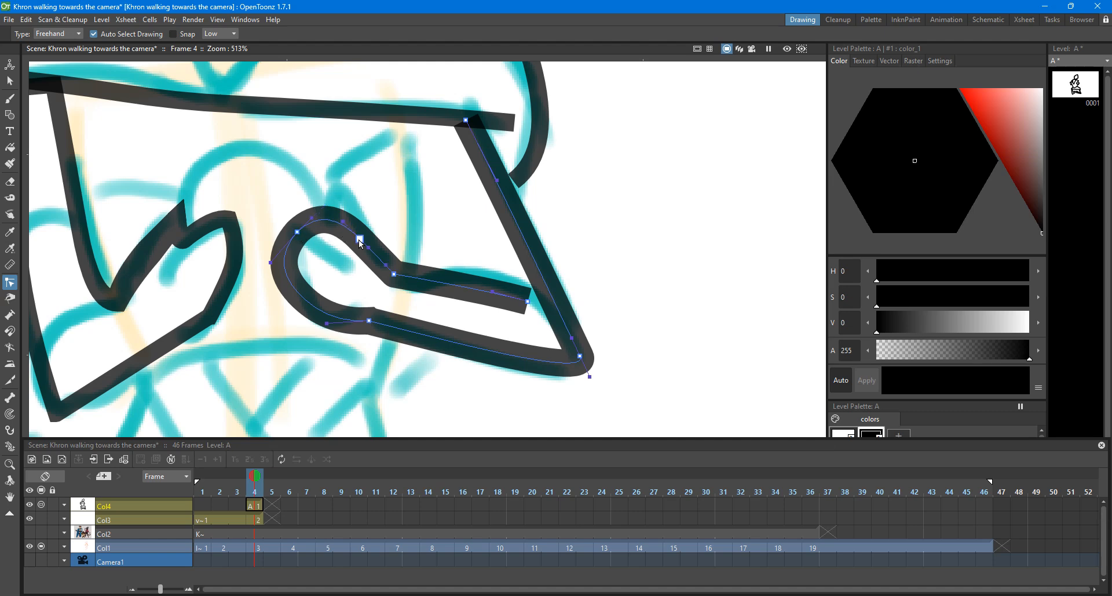
{"action": "left_click", "coordinate": [359, 240], "text": "alt"}
{"action": "left_click", "coordinate": [297, 234], "text": "alt"}
{"action": "left_click", "coordinate": [394, 275], "text": "alt"}
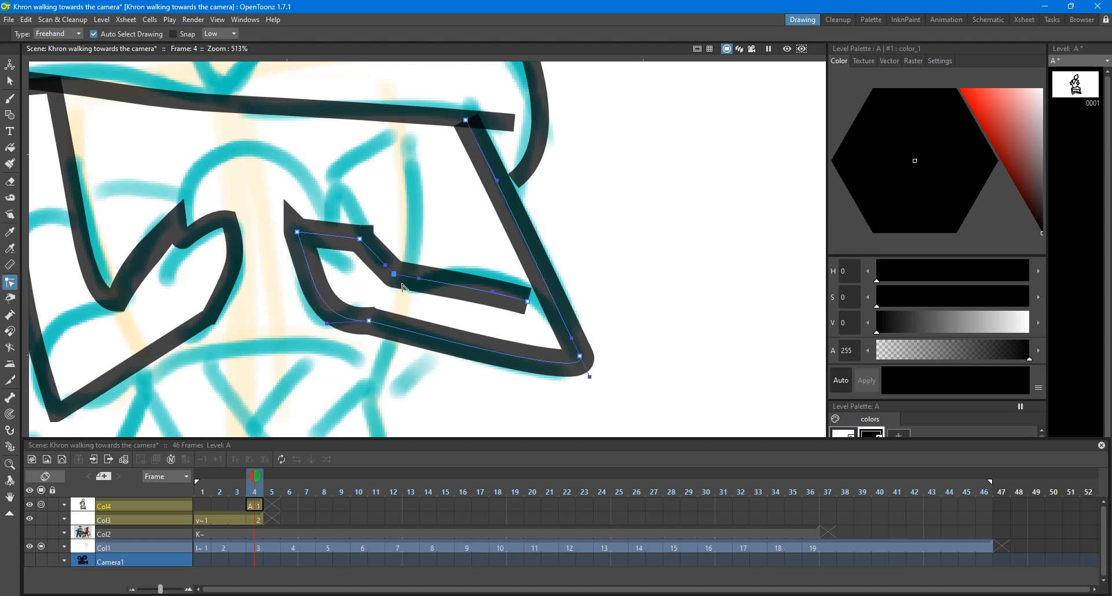
{"action": "left_click_drag", "start_coordinate": [360, 238], "coordinate": [345, 185]}
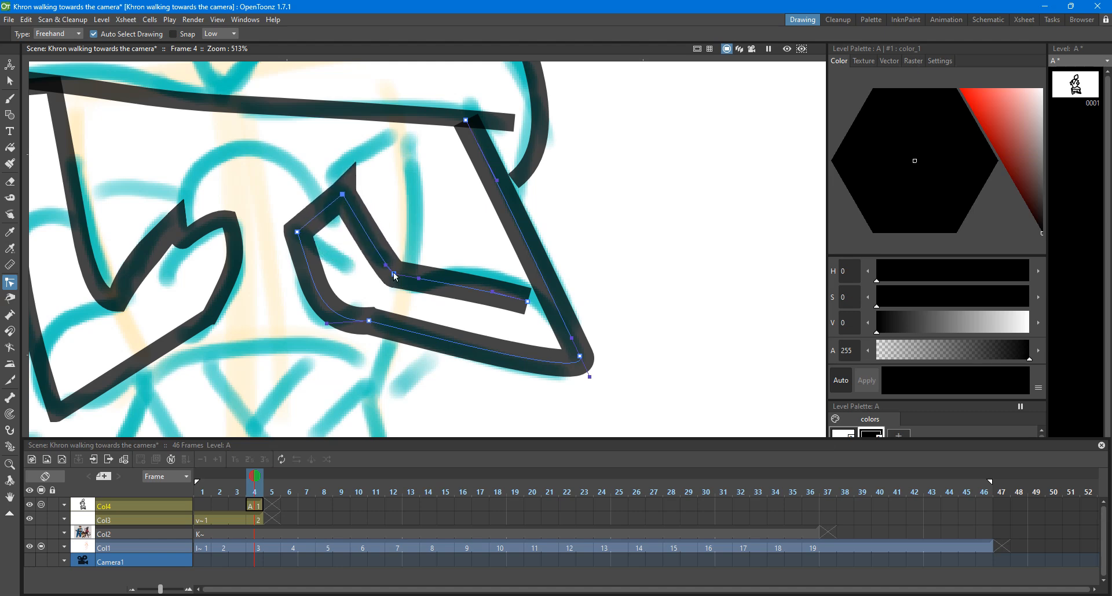
Step: Refine the right wrist and pull the edge between the fingertips down into a sharp notch, straightening the upper fingertip
{"action": "mouse_move", "coordinate": [395, 275]}
{"action": "left_mouse_down"}
{"action": "mouse_move", "coordinate": [413, 283]}
{"action": "mouse_move", "coordinate": [355, 223]}
{"action": "mouse_move", "coordinate": [391, 270]}
{"action": "left_mouse_up"}
{"action": "key", "text": "ctrl+z"}
{"action": "left_click", "coordinate": [394, 278]}
{"action": "left_click", "coordinate": [343, 198]}
{"action": "mouse_move", "coordinate": [342, 196]}
{"action": "left_mouse_down"}
{"action": "mouse_move", "coordinate": [352, 273]}
{"action": "mouse_move", "coordinate": [343, 188]}
{"action": "mouse_move", "coordinate": [324, 246]}
{"action": "mouse_move", "coordinate": [336, 269]}
{"action": "left_mouse_up"}
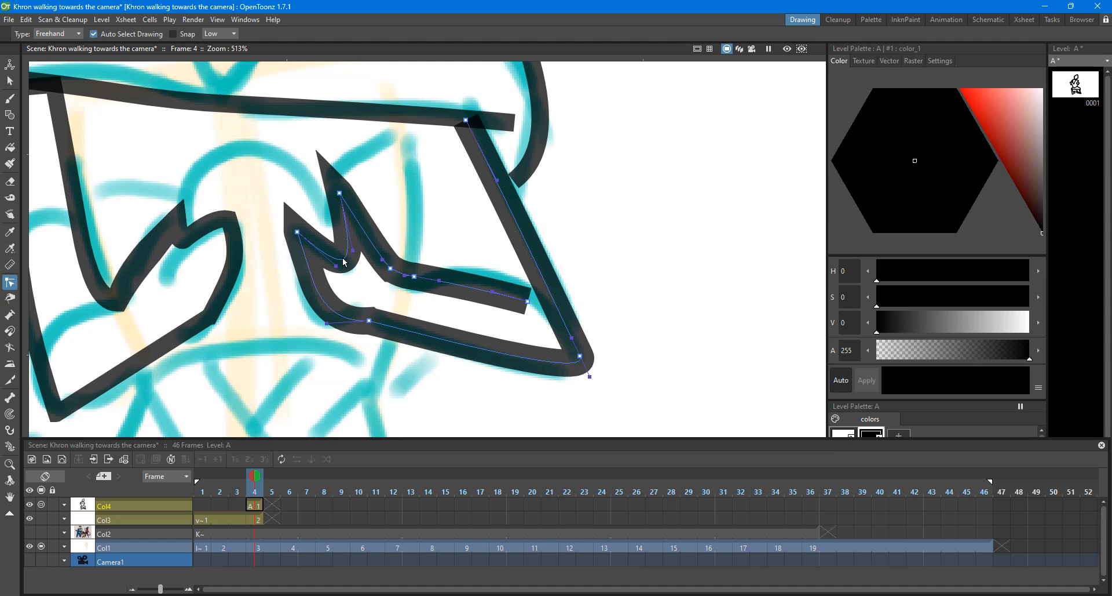
{"action": "left_click", "coordinate": [345, 262]}
{"action": "left_click", "coordinate": [345, 259], "text": "alt"}
{"action": "left_click", "coordinate": [341, 194], "text": "alt"}
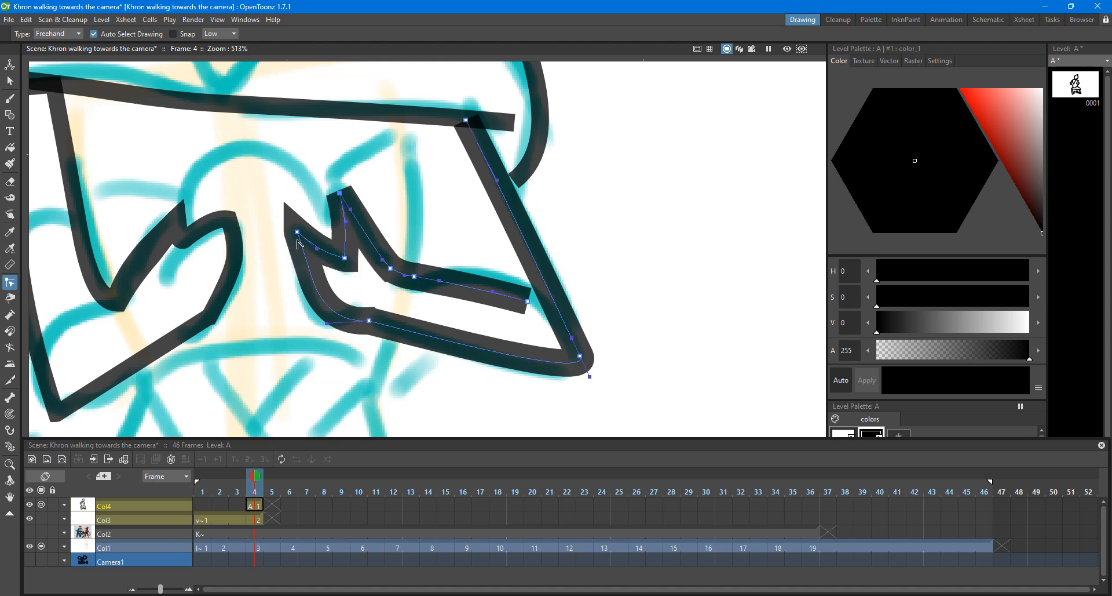
Step: Move the right hand's lower fingertip inward and adjust its curve handles to round the palm
{"action": "left_click_drag", "start_coordinate": [298, 232], "coordinate": [313, 255]}
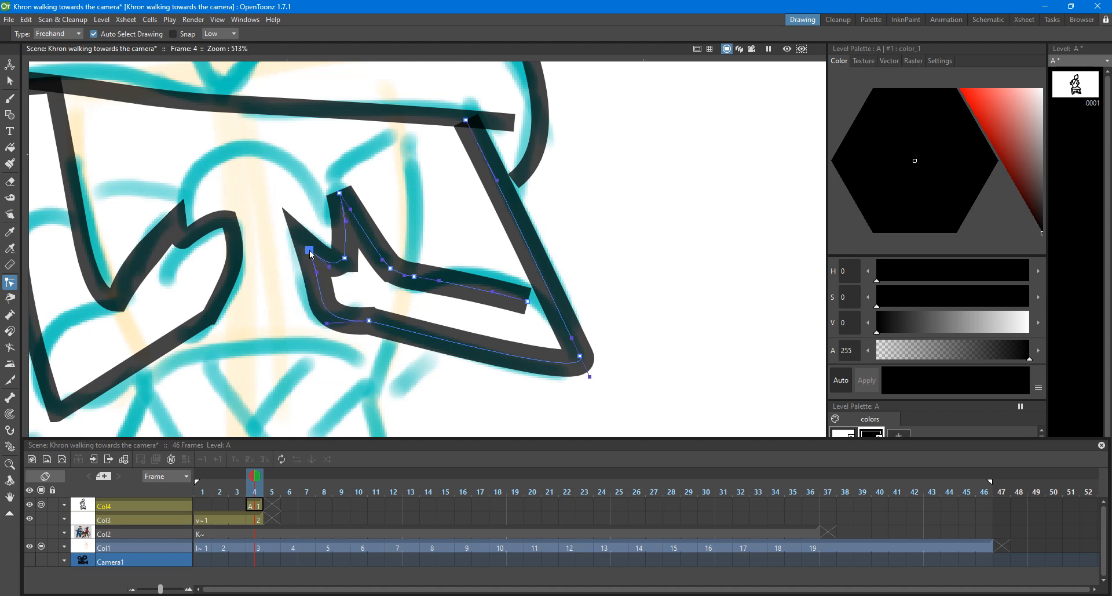
{"action": "left_click_drag", "start_coordinate": [327, 323], "coordinate": [338, 317]}
{"action": "left_click_drag", "start_coordinate": [317, 272], "coordinate": [309, 287]}
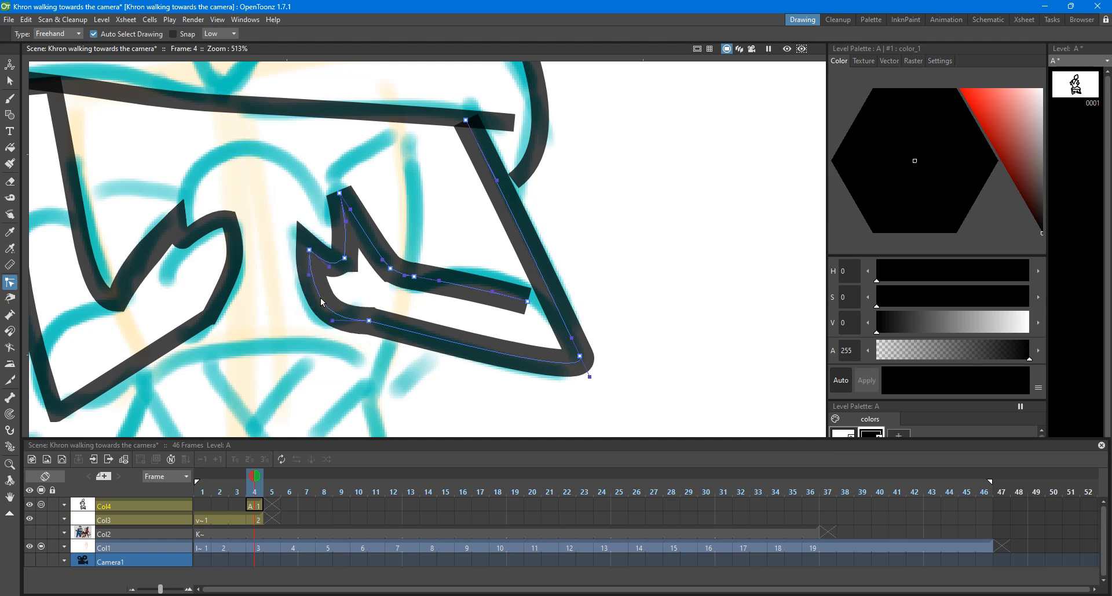
{"action": "left_click", "coordinate": [423, 192]}
{"action": "scroll", "coordinate": [417, 255], "scroll_direction": "down", "scroll_amount": 5}
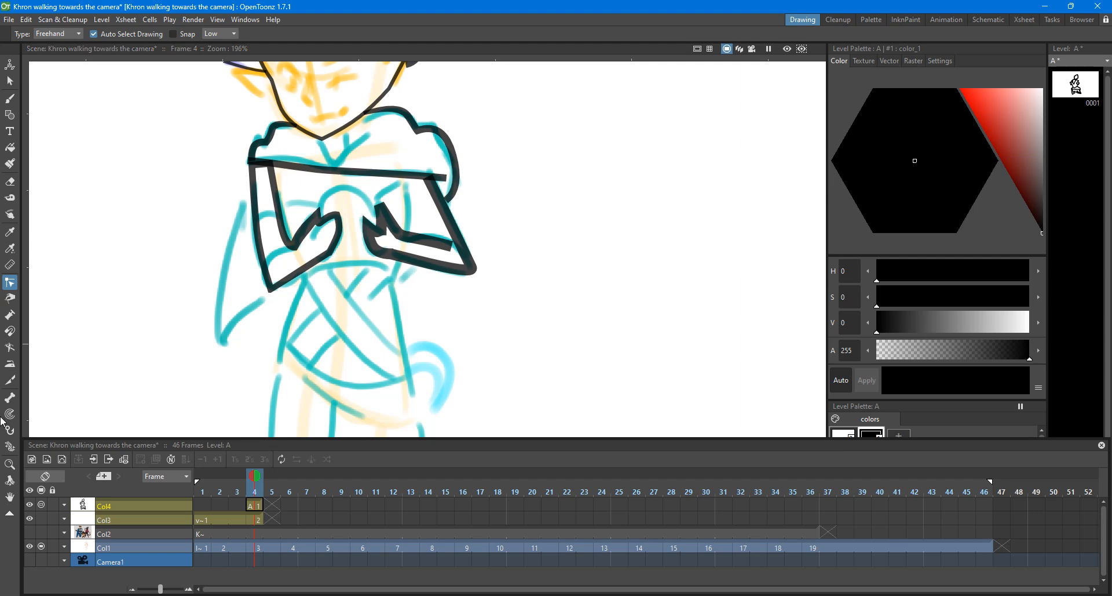
Step: Draw a straight line down each side of the torso, from the chest on the right and below the elbow on the left
{"action": "left_click", "coordinate": [10, 115]}
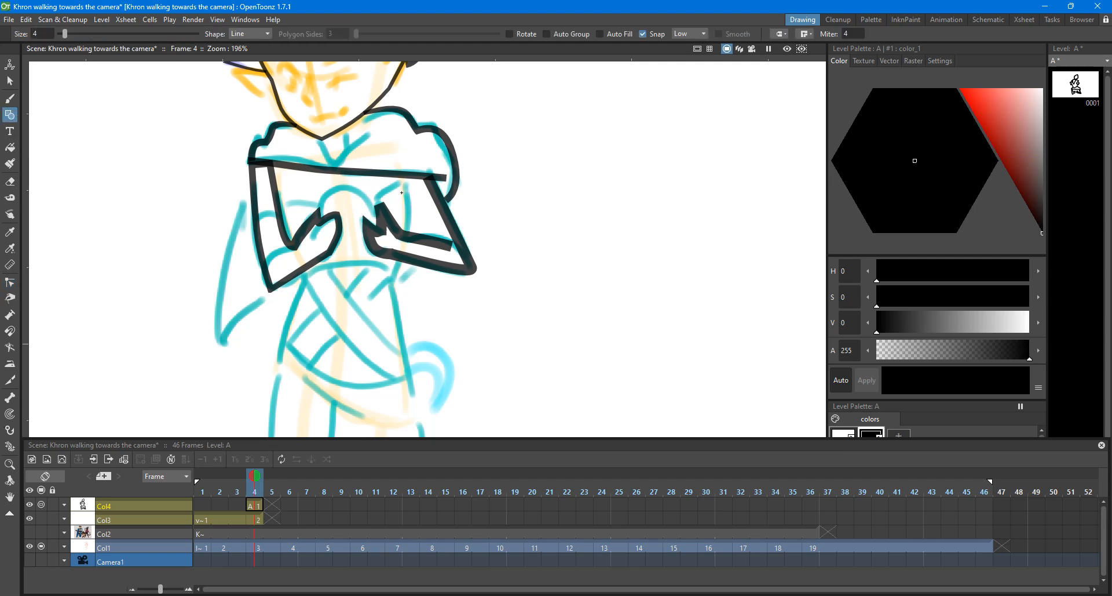
{"action": "left_click_drag", "start_coordinate": [403, 188], "coordinate": [404, 423]}
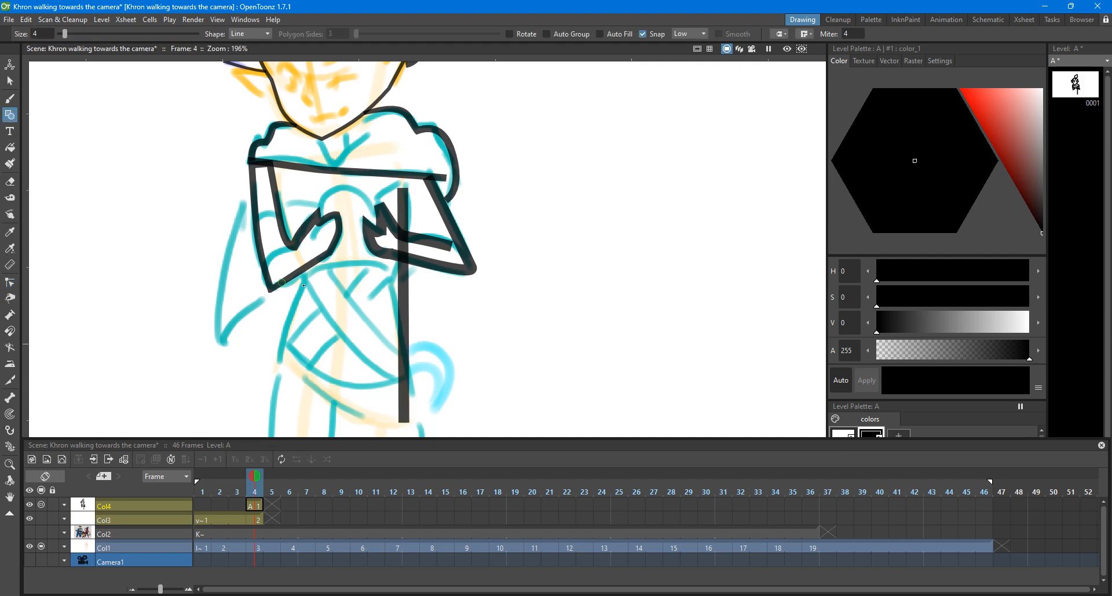
{"action": "left_click_drag", "start_coordinate": [295, 337], "coordinate": [272, 407]}
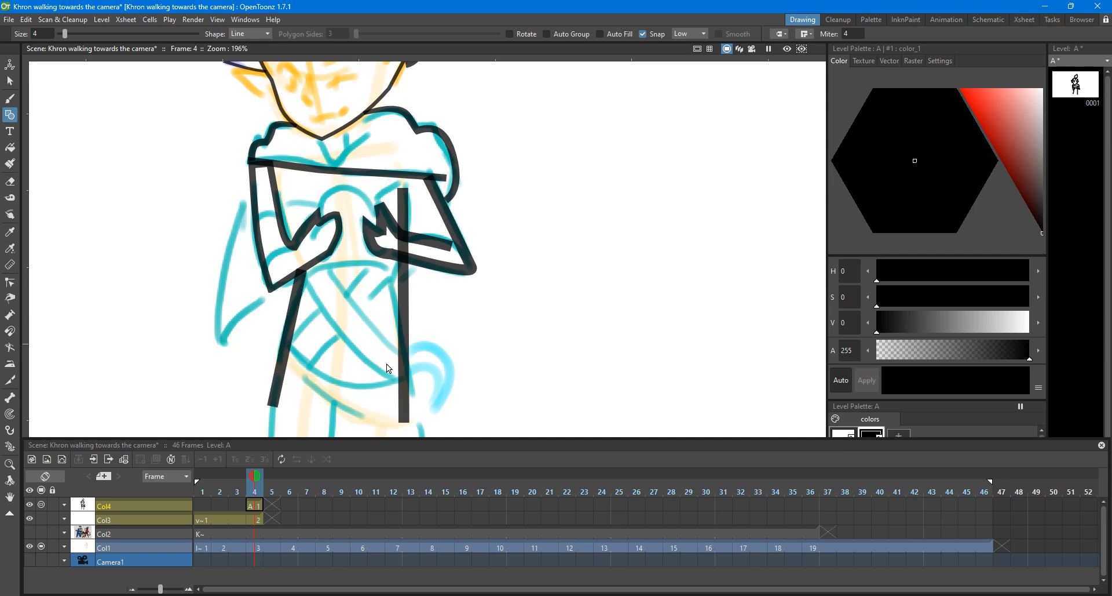
Step: Bend the right torso line inward at the waist and move its lower end outward to follow the sketched hip
{"action": "key", "text": "c"}
{"action": "left_click", "coordinate": [404, 341]}
{"action": "mouse_move", "coordinate": [405, 284]}
{"action": "left_mouse_down"}
{"action": "mouse_move", "coordinate": [402, 295]}
{"action": "mouse_move", "coordinate": [392, 286]}
{"action": "left_mouse_up"}
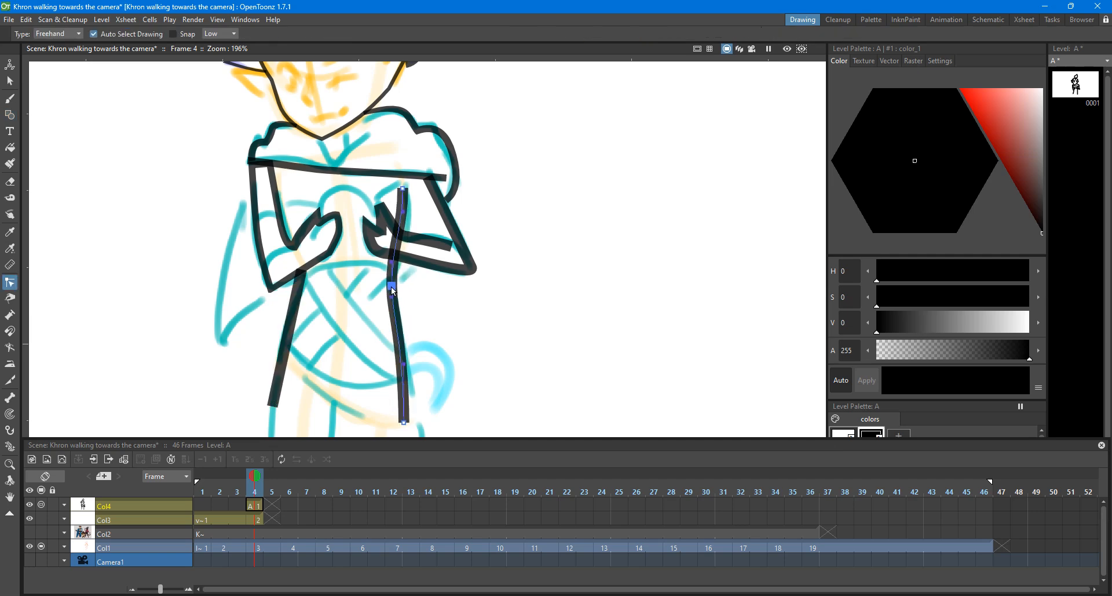
{"action": "left_click_drag", "start_coordinate": [403, 423], "coordinate": [421, 422]}
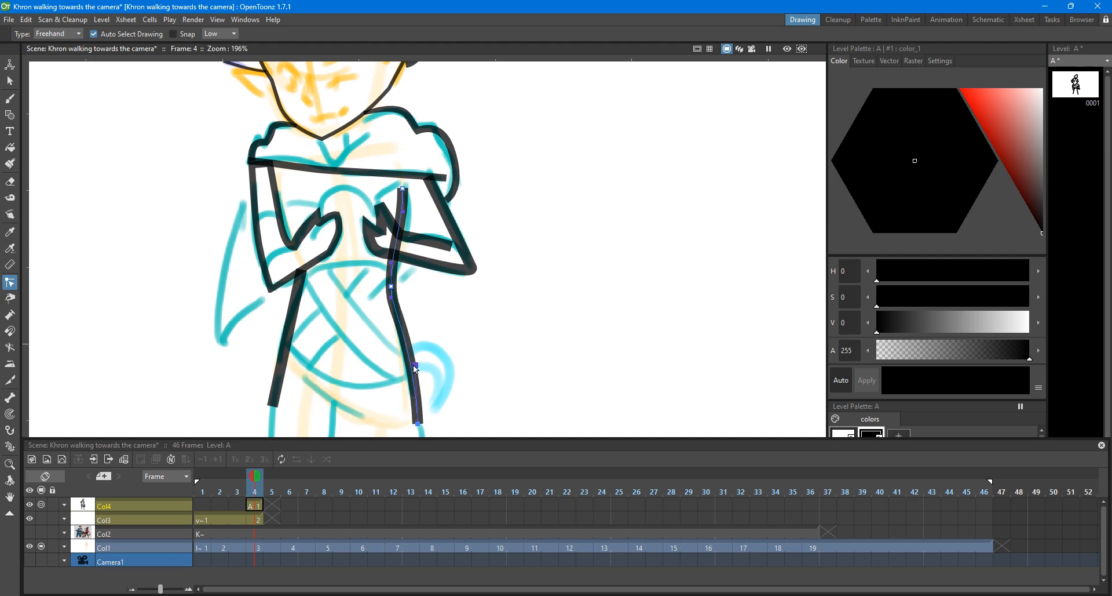
{"action": "left_click_drag", "start_coordinate": [394, 265], "coordinate": [401, 265]}
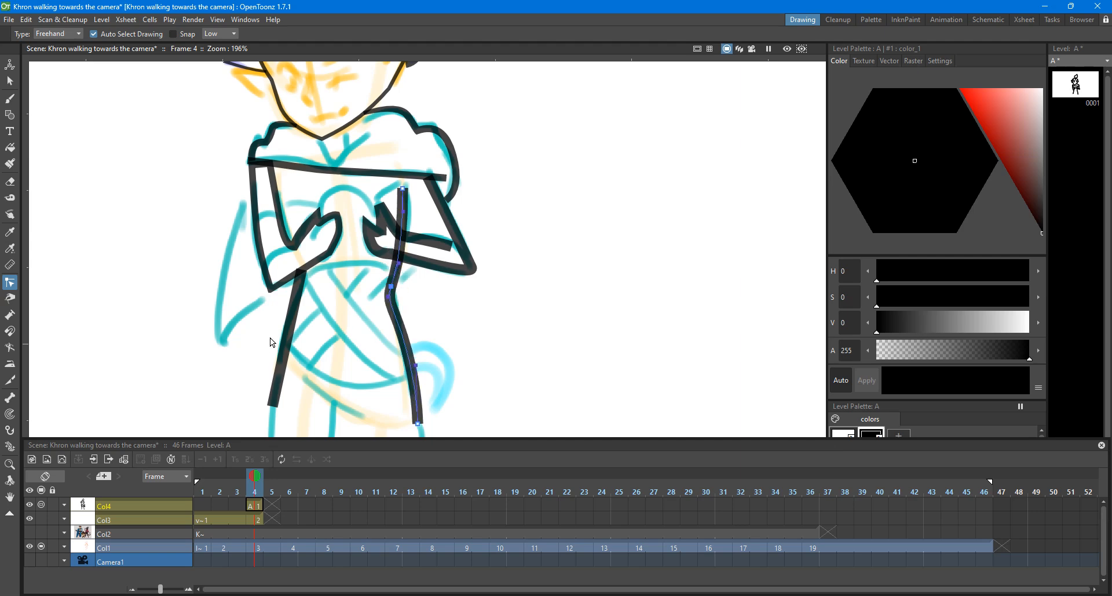
Step: Curve the lower part of the left torso line slightly outward along the sketched hip
{"action": "left_click", "coordinate": [293, 333]}
{"action": "left_click", "coordinate": [273, 404]}
{"action": "left_click_drag", "start_coordinate": [280, 371], "coordinate": [275, 370]}
Step: Extend the left torso line down the leg to the ankle and adjust its handles to follow the sketched outer contour
{"action": "scroll", "coordinate": [260, 301], "scroll_direction": "down", "scroll_amount": 3}
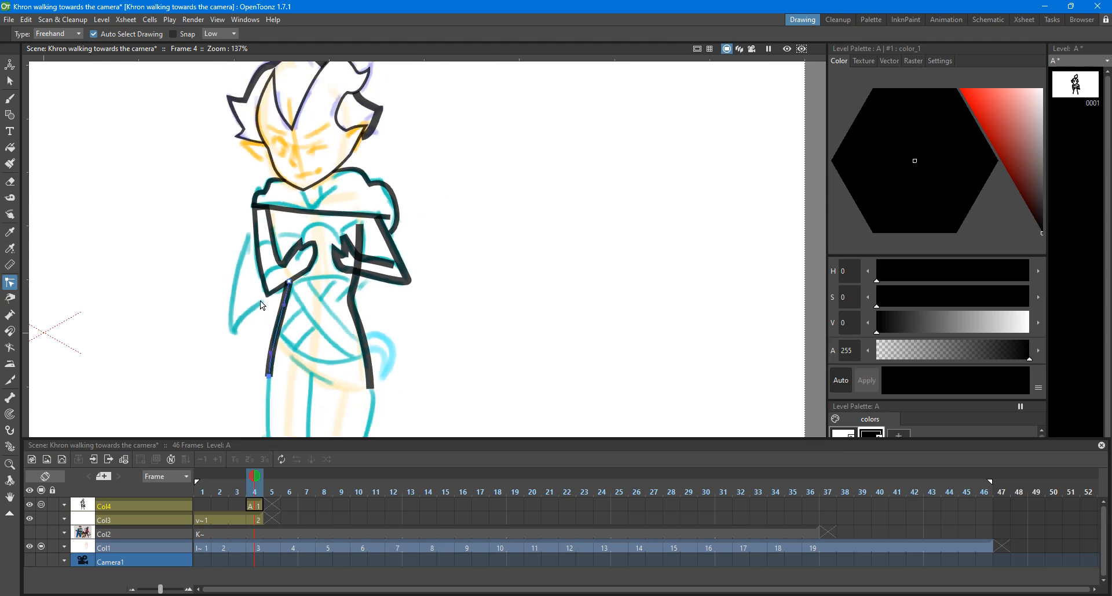
{"action": "key", "text": "space"}
{"action": "left_click_drag", "start_coordinate": [477, 358], "coordinate": [519, 223]}
{"action": "scroll", "coordinate": [521, 222], "scroll_direction": "up", "scroll_amount": 1}
{"action": "left_click", "coordinate": [11, 119]}
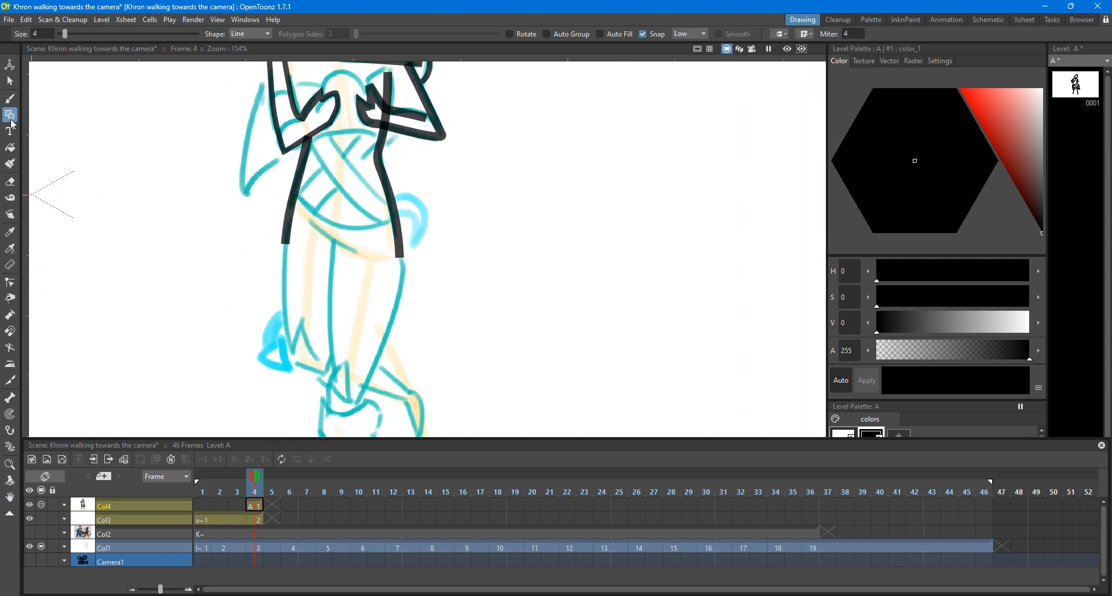
{"action": "key", "text": "c"}
{"action": "left_click", "coordinate": [288, 222]}
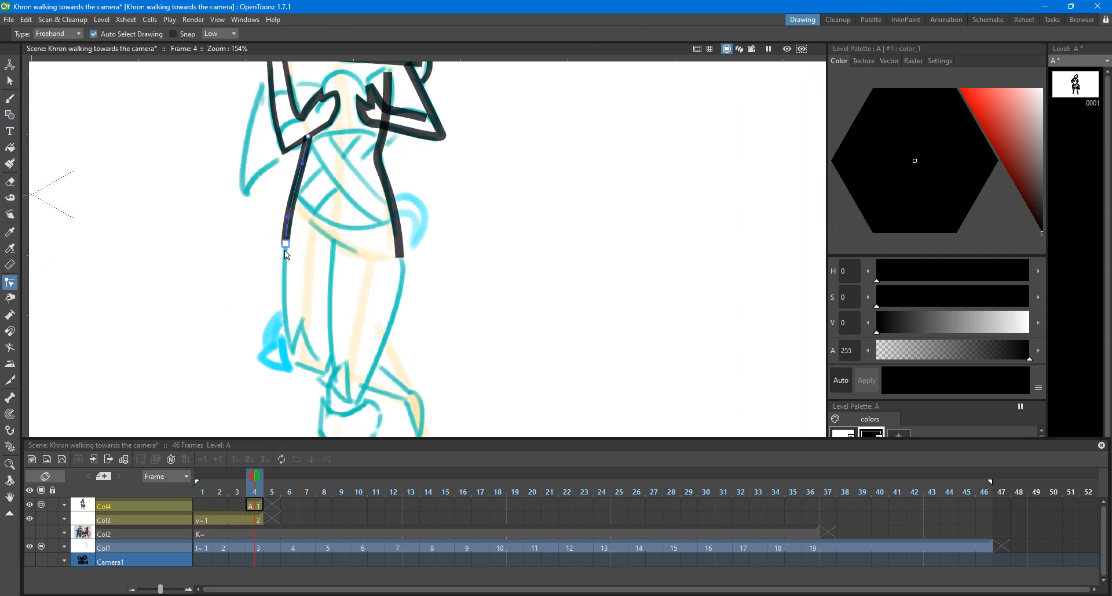
{"action": "mouse_move", "coordinate": [285, 248]}
{"action": "left_mouse_down"}
{"action": "mouse_move", "coordinate": [311, 373]}
{"action": "mouse_move", "coordinate": [322, 374]}
{"action": "mouse_move", "coordinate": [281, 367]}
{"action": "left_mouse_up"}
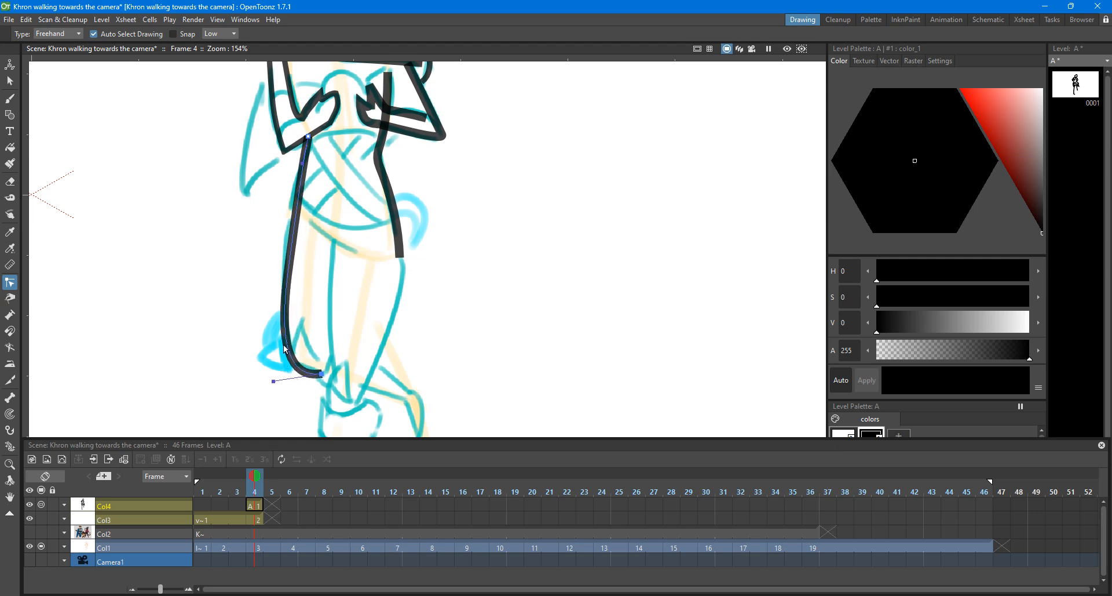
{"action": "left_click_drag", "start_coordinate": [323, 374], "coordinate": [326, 372]}
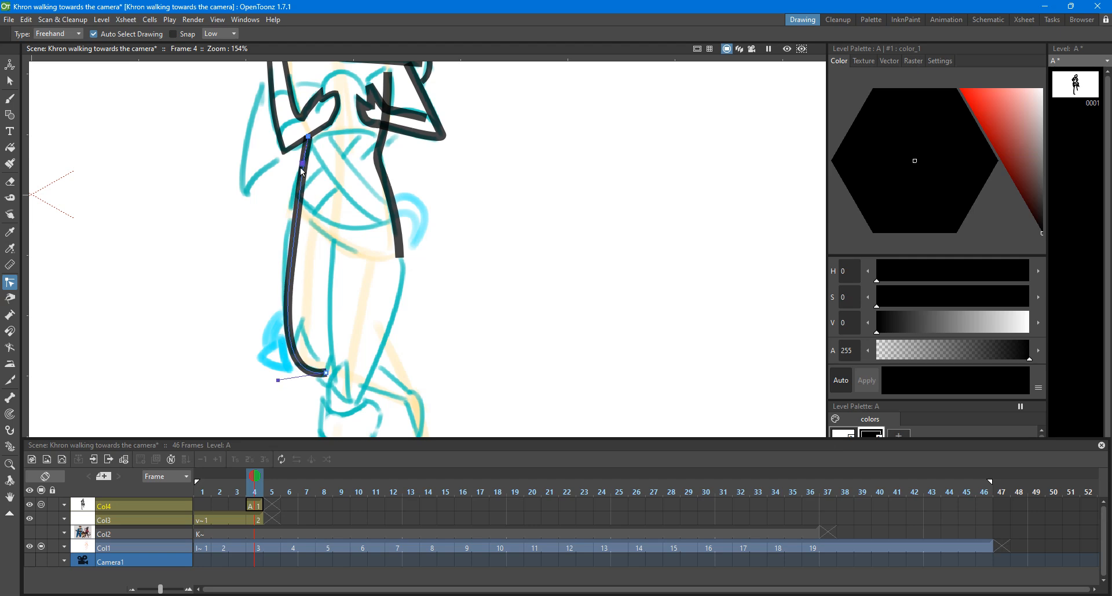
{"action": "left_click_drag", "start_coordinate": [301, 166], "coordinate": [290, 170]}
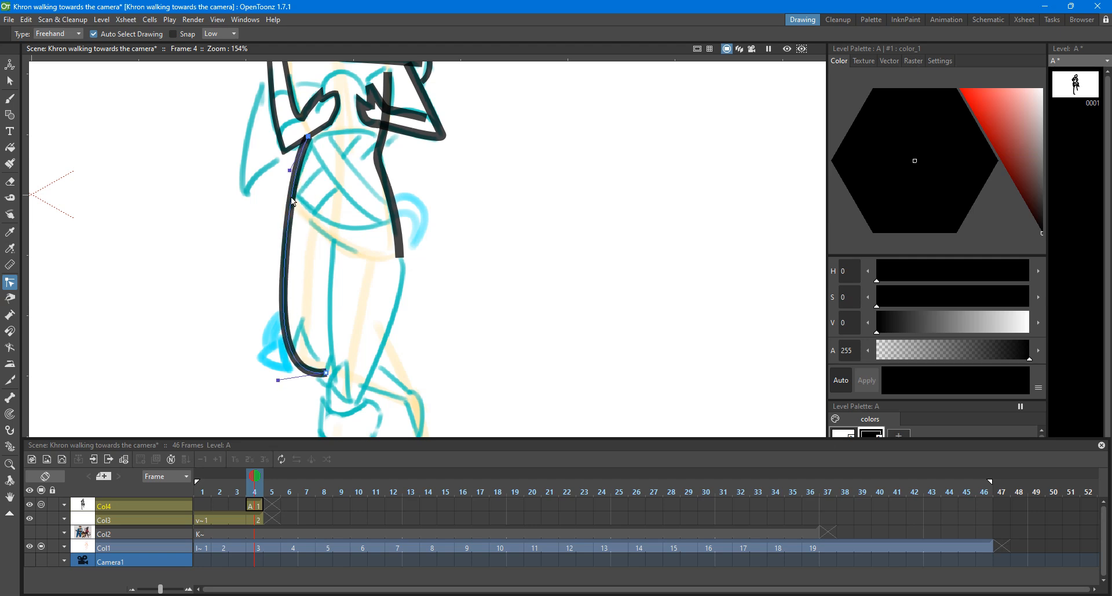
Step: Check the opacity and filter settings of Col3
{"action": "left_click", "coordinate": [65, 519]}
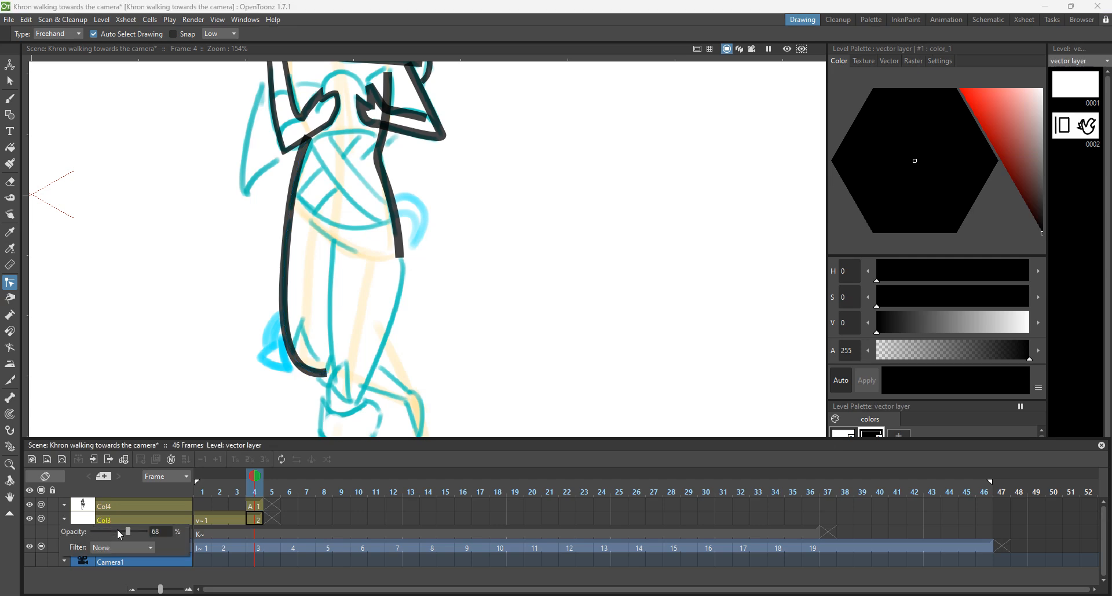
{"action": "left_click", "coordinate": [167, 251]}
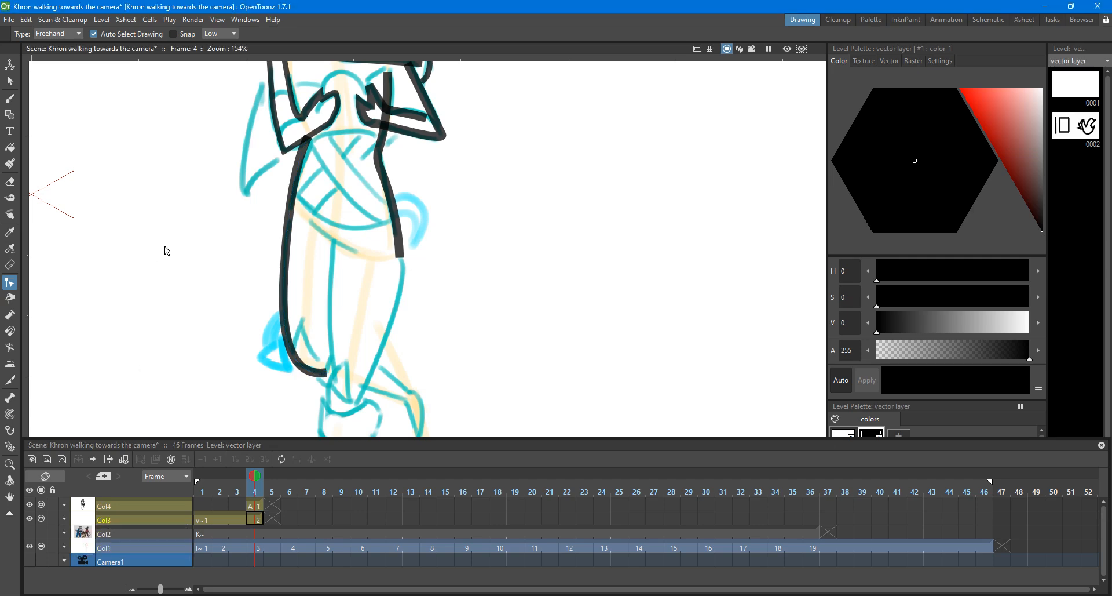
Step: Add a control point at the hip on the left body line and bow the line outward along the thigh
{"action": "left_click", "coordinate": [299, 184]}
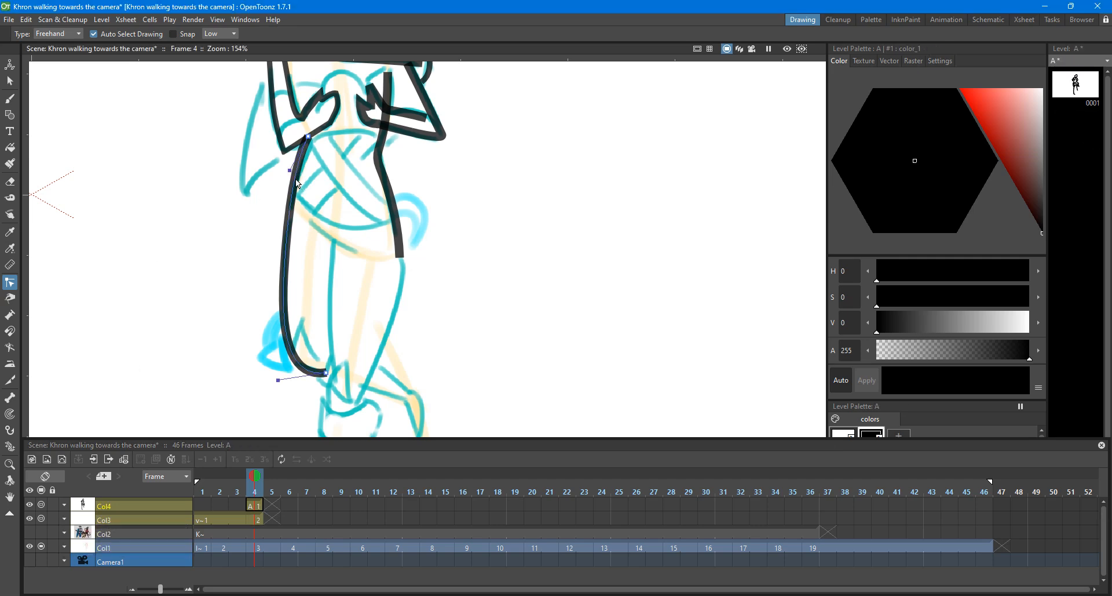
{"action": "left_click", "coordinate": [294, 194], "text": "ctrl"}
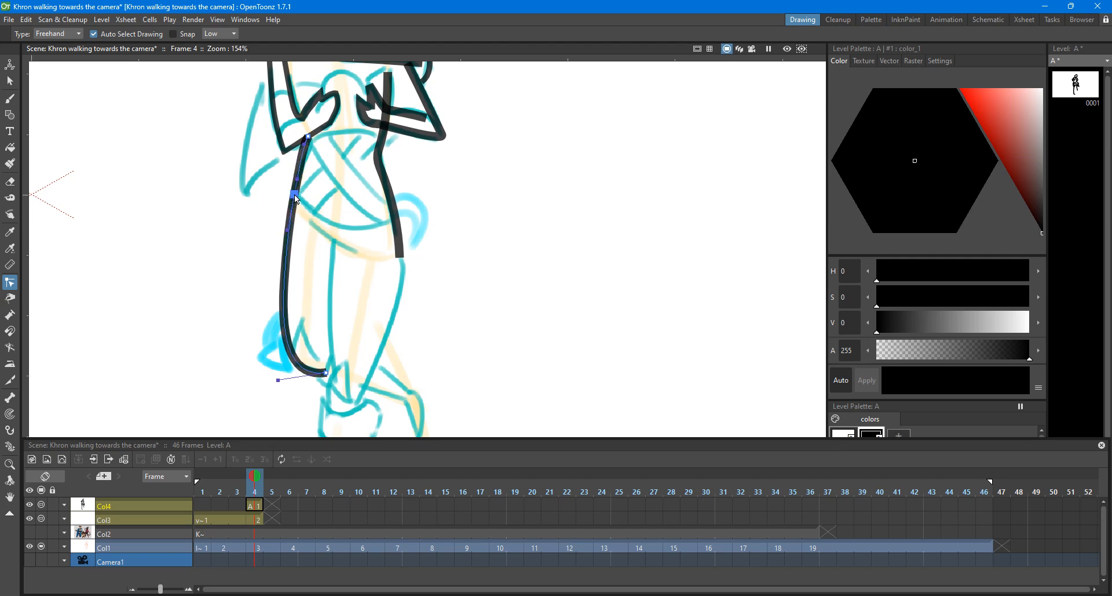
{"action": "left_click_drag", "start_coordinate": [299, 176], "coordinate": [302, 175]}
{"action": "key", "text": "ctrl+z"}
{"action": "left_click", "coordinate": [295, 194], "text": "alt"}
{"action": "left_click", "coordinate": [308, 136]}
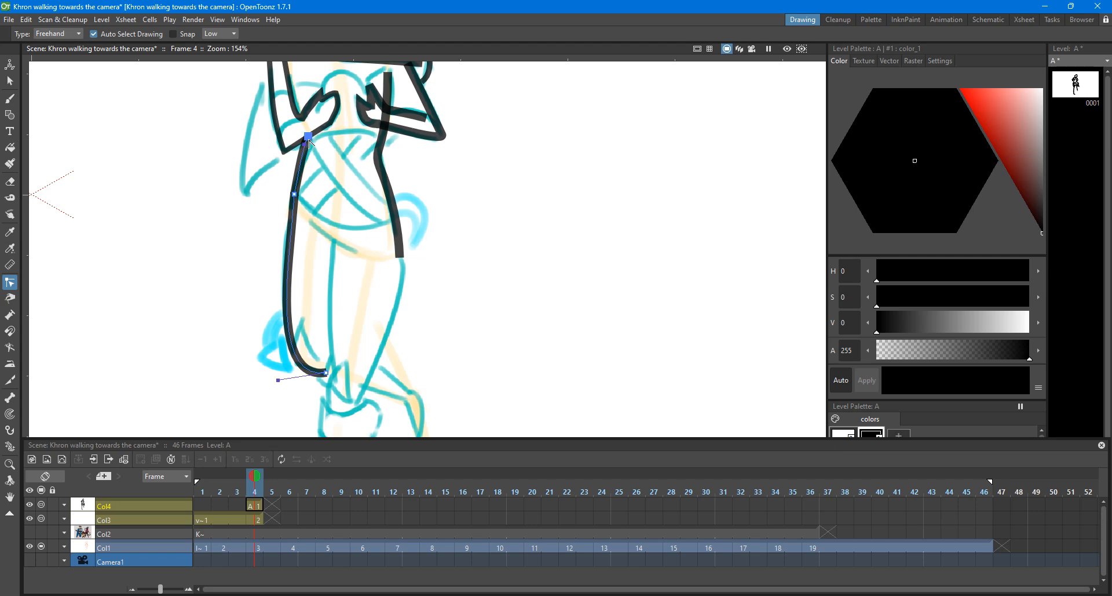
{"action": "mouse_move", "coordinate": [292, 236]}
{"action": "left_mouse_down"}
{"action": "mouse_move", "coordinate": [293, 266]}
{"action": "mouse_move", "coordinate": [292, 241]}
{"action": "mouse_move", "coordinate": [276, 246]}
{"action": "left_mouse_up"}
{"action": "key", "text": "ctrl+z"}
{"action": "left_click", "coordinate": [324, 189]}
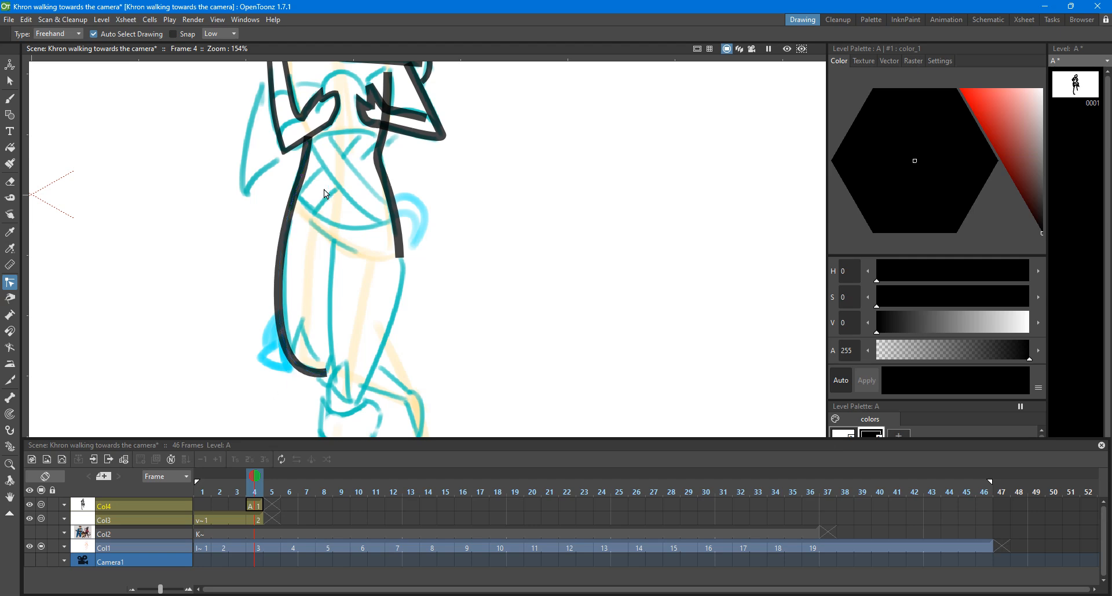
Step: Extend the right torso line down to the knee and bend it outward to follow the sketched thigh
{"action": "scroll", "coordinate": [325, 186], "scroll_direction": "down", "scroll_amount": 5}
{"action": "scroll", "coordinate": [367, 269], "scroll_direction": "up", "scroll_amount": 3}
{"action": "left_click", "coordinate": [365, 206]}
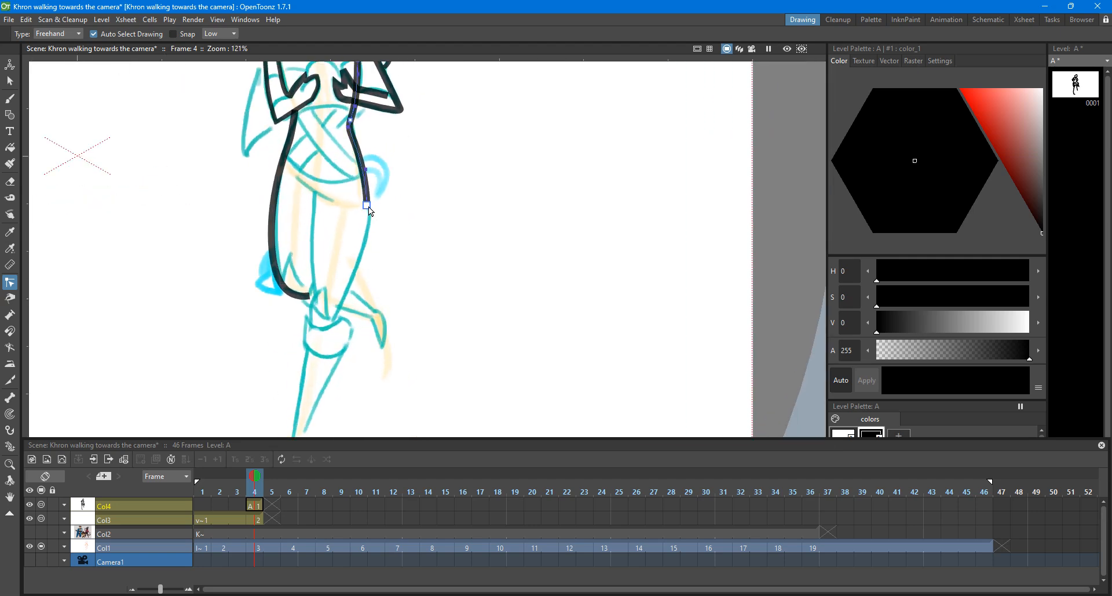
{"action": "left_click_drag", "start_coordinate": [366, 206], "coordinate": [338, 318]}
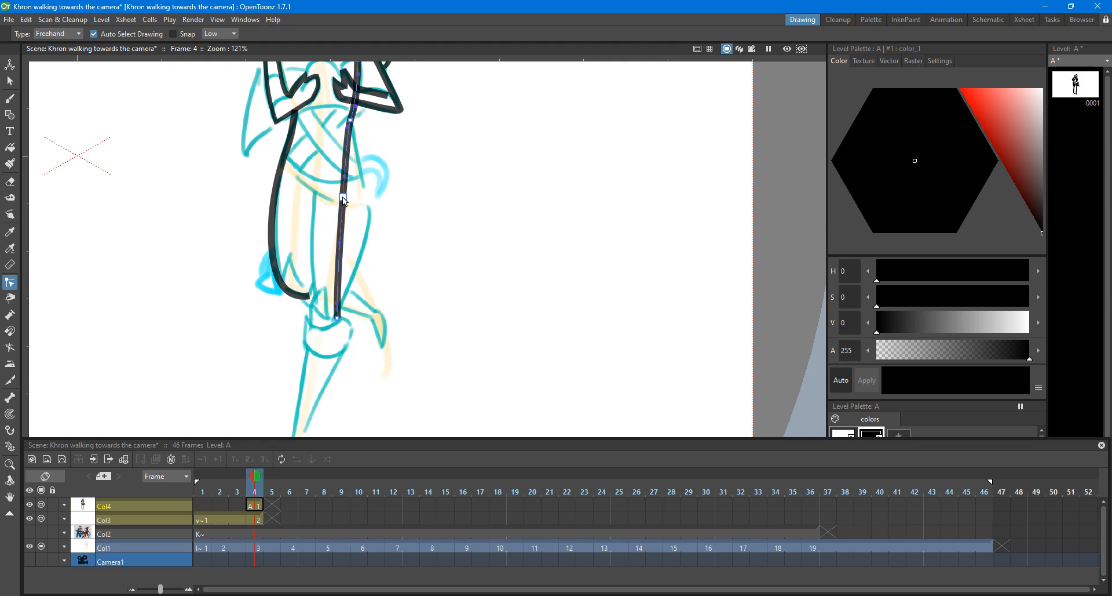
{"action": "left_click_drag", "start_coordinate": [341, 204], "coordinate": [362, 206]}
{"action": "left_click_drag", "start_coordinate": [361, 251], "coordinate": [363, 253]}
{"action": "left_click_drag", "start_coordinate": [337, 303], "coordinate": [343, 307]}
{"action": "left_click", "coordinate": [380, 251]}
Step: Draw a short diagonal line across the crotch and a straight inner-leg line from it down to the left leg's lower end
{"action": "scroll", "coordinate": [410, 198], "scroll_direction": "down", "scroll_amount": 6}
{"action": "scroll", "coordinate": [407, 118], "scroll_direction": "up", "scroll_amount": 4}
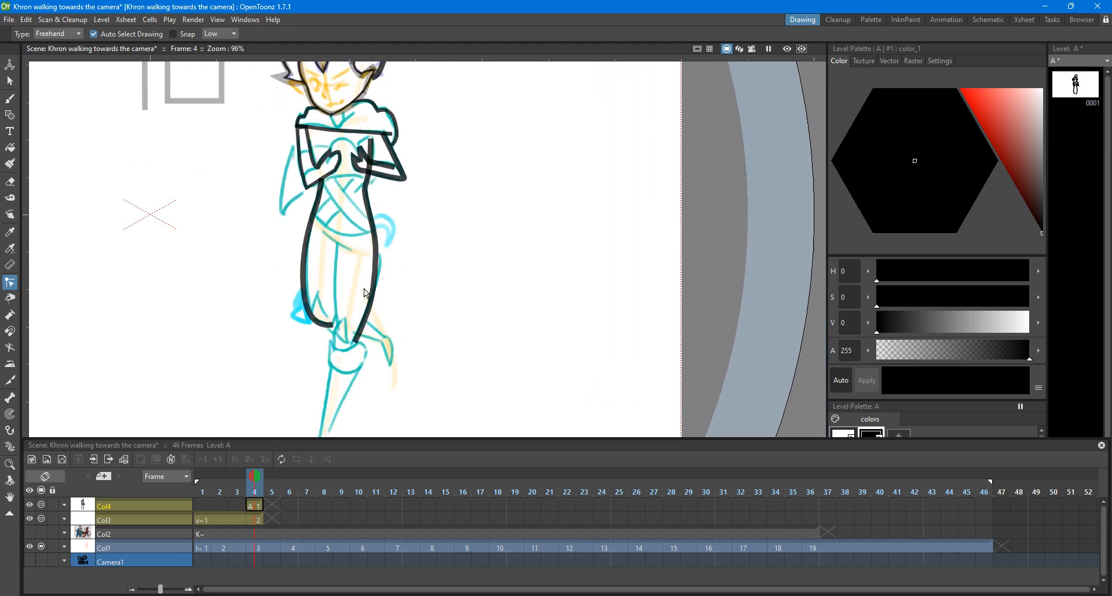
{"action": "scroll", "coordinate": [399, 360], "scroll_direction": "down", "scroll_amount": 4}
{"action": "key", "text": "space"}
{"action": "scroll", "coordinate": [379, 351], "scroll_direction": "up", "scroll_amount": 4}
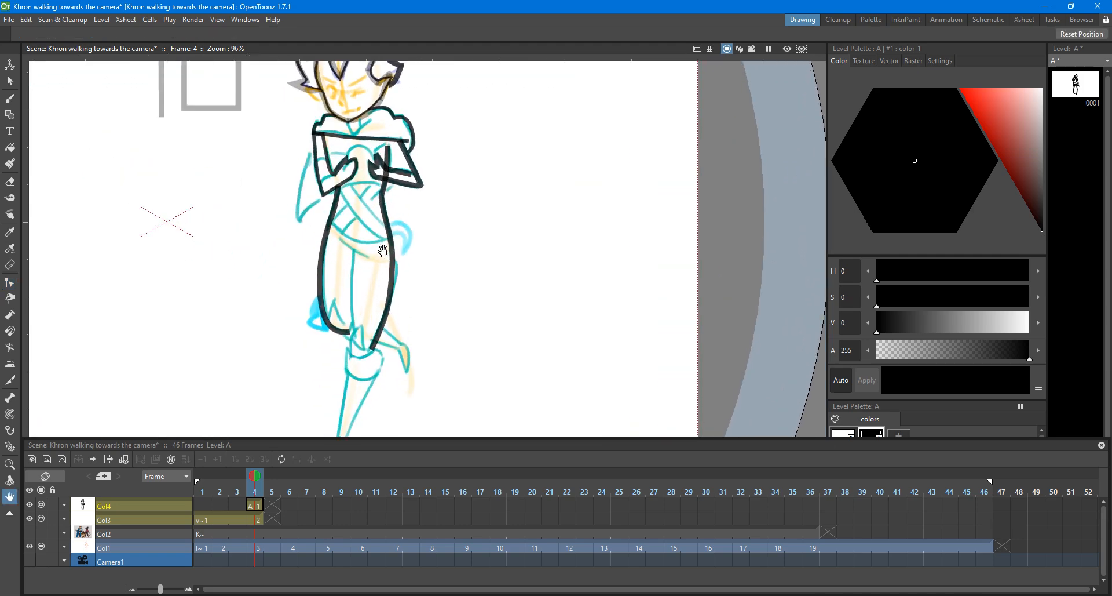
{"action": "scroll", "coordinate": [390, 255], "scroll_direction": "up", "scroll_amount": 4}
{"action": "left_click", "coordinate": [9, 115]}
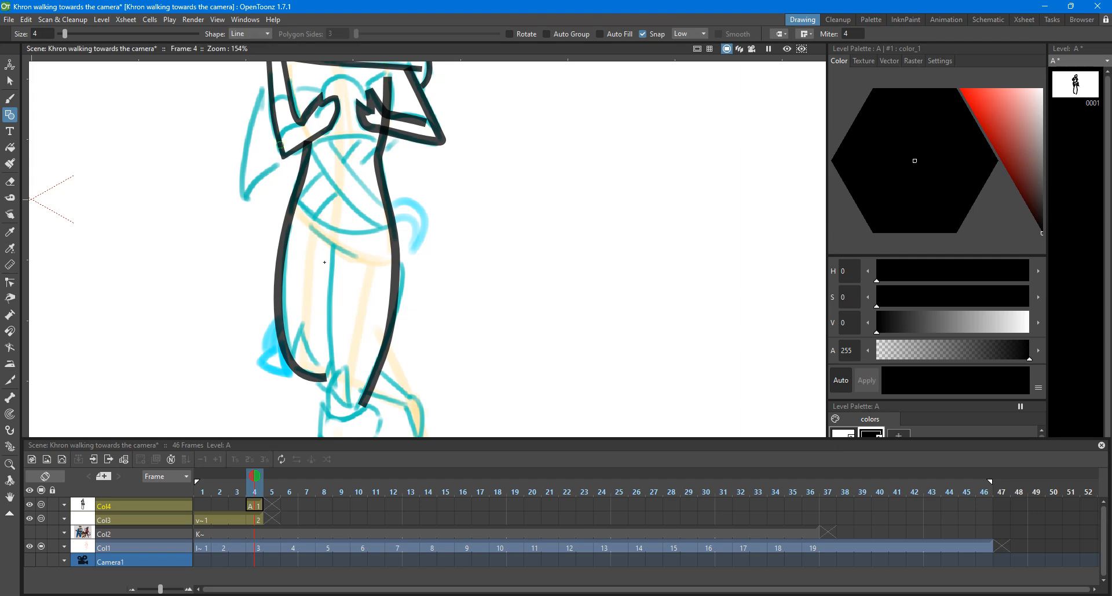
{"action": "mouse_move", "coordinate": [360, 262]}
{"action": "left_mouse_down"}
{"action": "mouse_move", "coordinate": [333, 388]}
{"action": "mouse_move", "coordinate": [328, 376]}
{"action": "left_mouse_up"}
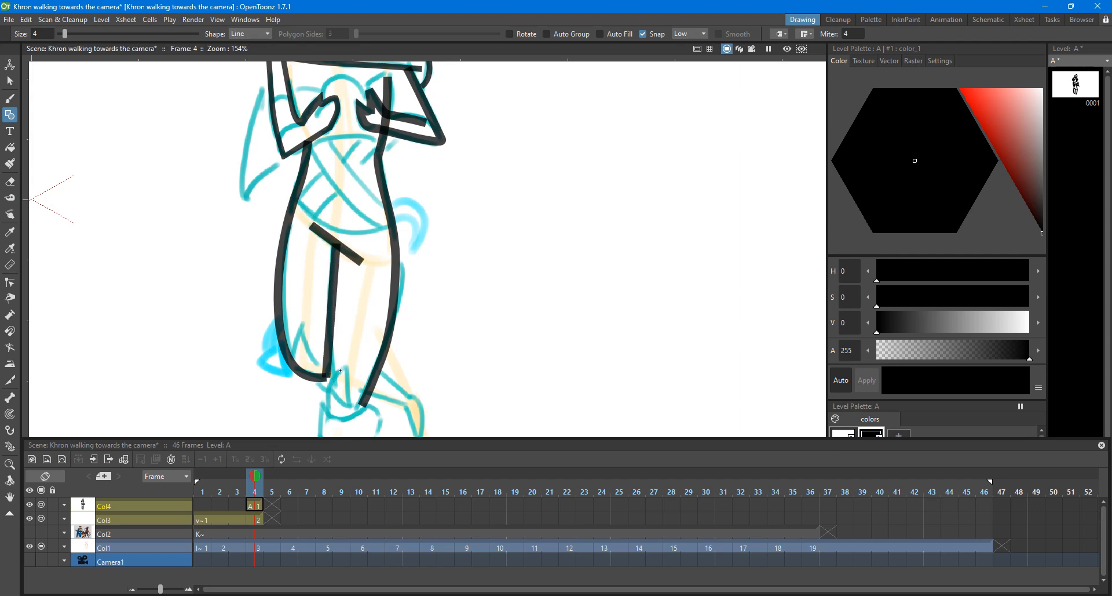
Step: Bend the inner-leg line into a slight curve bowing toward the left leg
{"action": "key", "text": "c"}
{"action": "left_click_drag", "start_coordinate": [326, 293], "coordinate": [325, 295]}
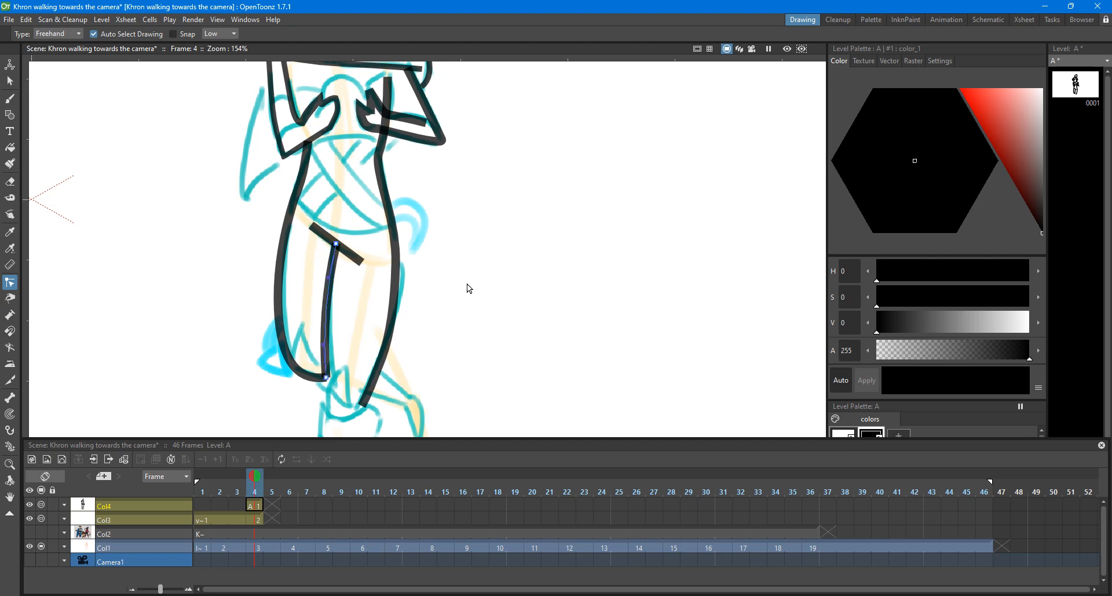
{"action": "left_click", "coordinate": [466, 284]}
Step: Draw a short straight line across the lower end of the left leg, from its outer contour to the inner-leg line
{"action": "scroll", "coordinate": [341, 380], "scroll_direction": "down", "scroll_amount": 5}
{"action": "key", "text": "space"}
{"action": "left_click_drag", "start_coordinate": [350, 400], "coordinate": [354, 340]}
{"action": "scroll", "coordinate": [353, 340], "scroll_direction": "up", "scroll_amount": 3}
{"action": "scroll", "coordinate": [355, 341], "scroll_direction": "up", "scroll_amount": 2}
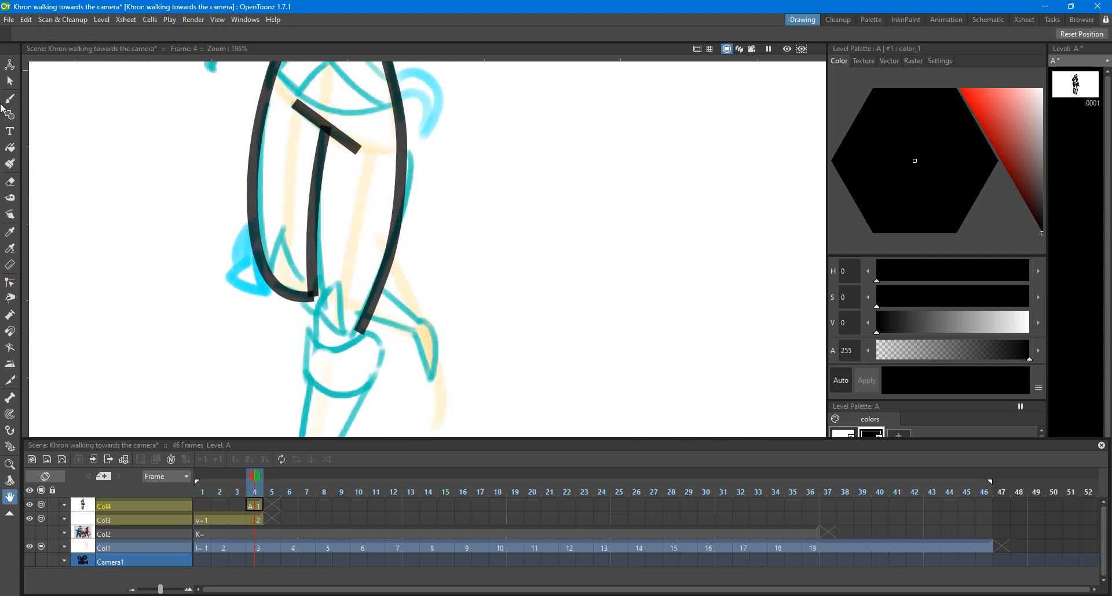
{"action": "key", "text": "g"}
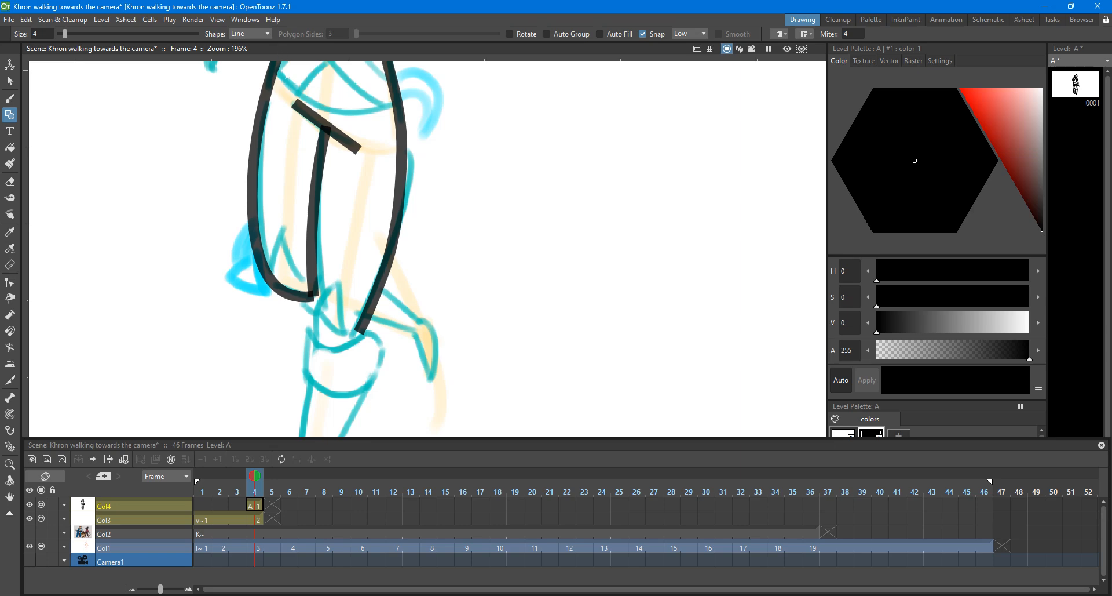
{"action": "left_click", "coordinate": [250, 33]}
{"action": "left_click", "coordinate": [248, 22]}
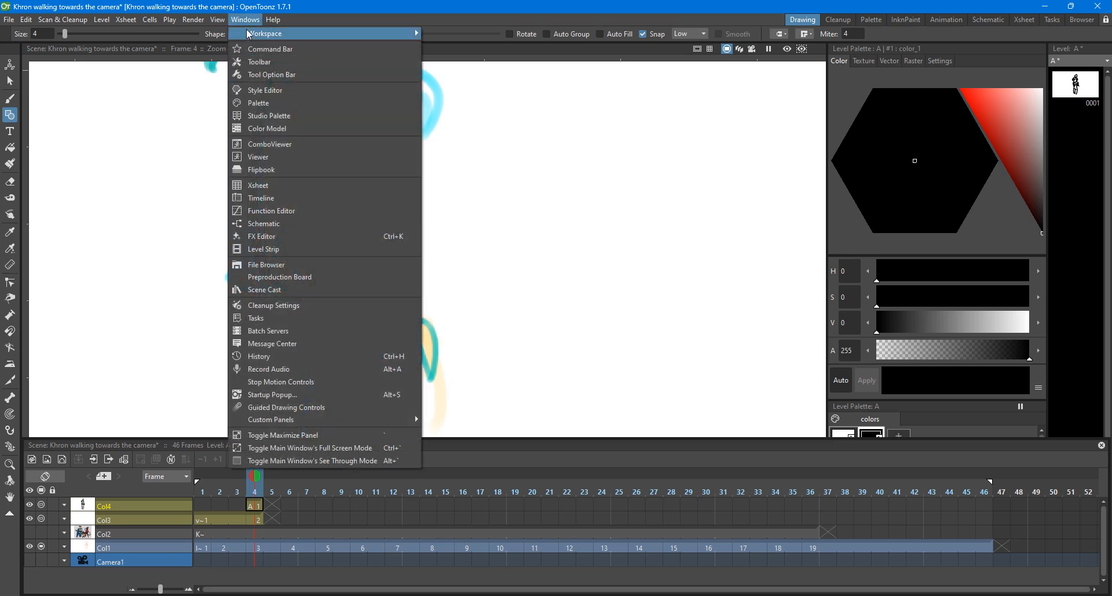
{"action": "left_click", "coordinate": [251, 22]}
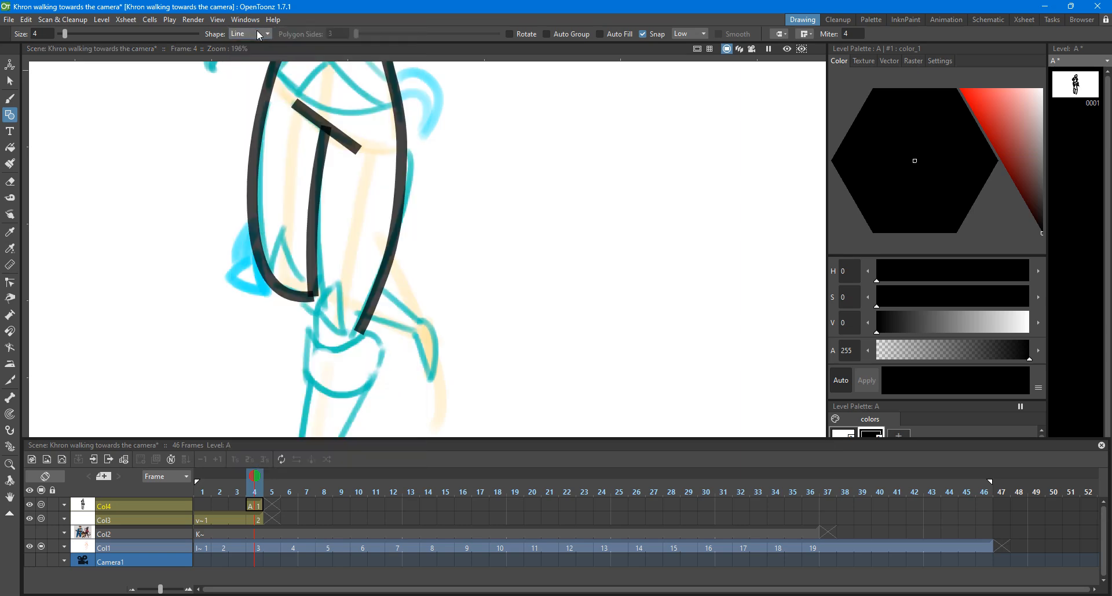
{"action": "left_click_drag", "start_coordinate": [312, 284], "coordinate": [312, 284]}
Step: Pull the short line's middle up into a sharp peak and curve its left side to form the sketched fold
{"action": "key", "text": "s"}
{"action": "left_click", "coordinate": [289, 282]}
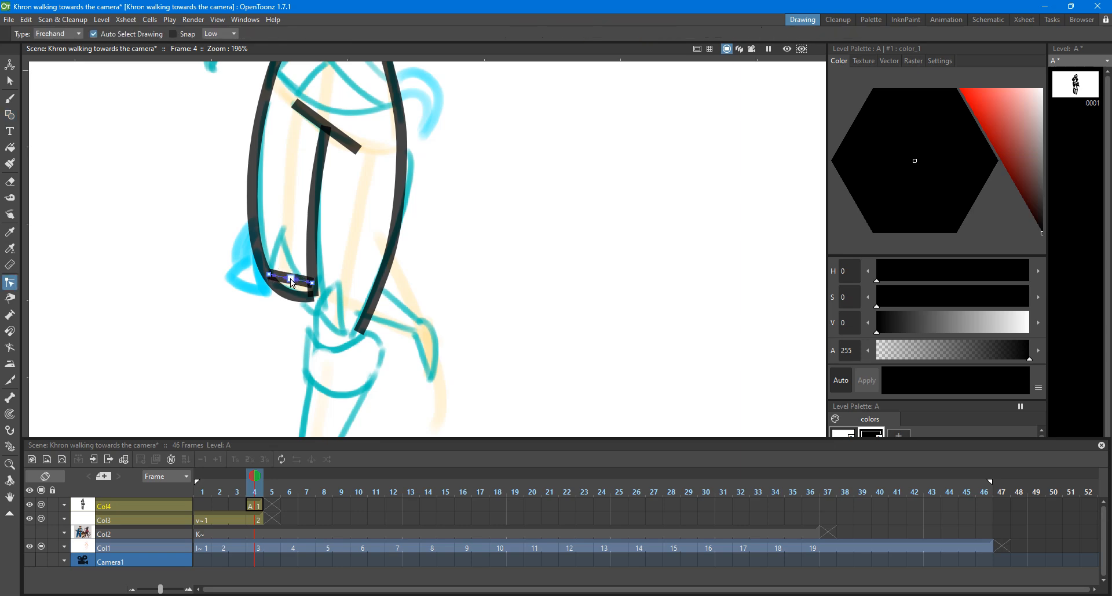
{"action": "left_click_drag", "start_coordinate": [282, 285], "coordinate": [279, 233]}
{"action": "left_click", "coordinate": [279, 233], "text": "alt"}
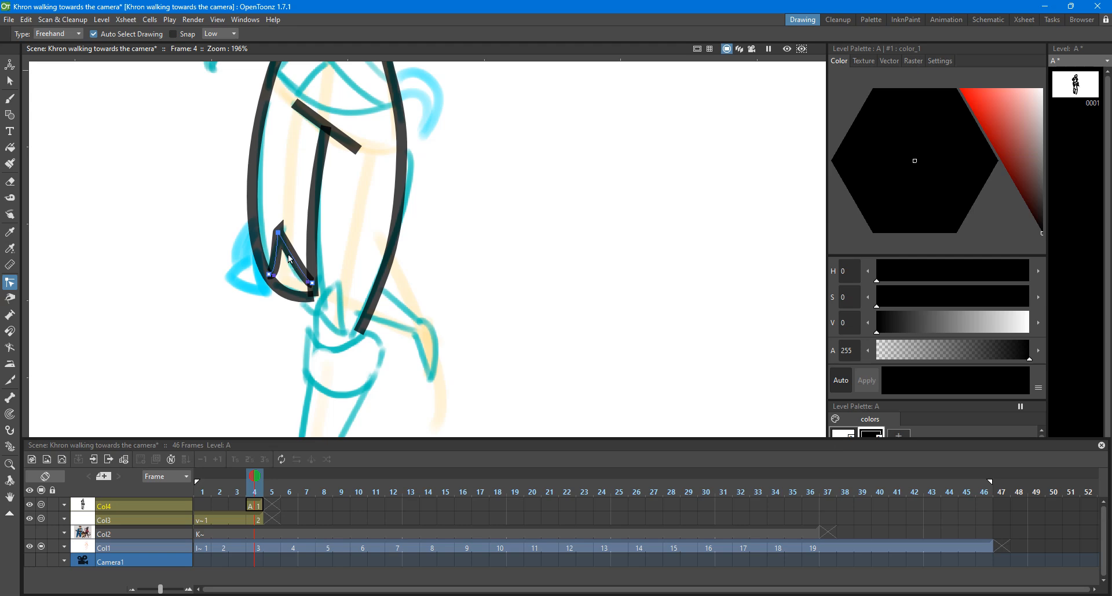
{"action": "left_click", "coordinate": [290, 254], "text": "ctrl"}
{"action": "left_click_drag", "start_coordinate": [269, 274], "coordinate": [269, 247]}
{"action": "left_click", "coordinate": [340, 230]}
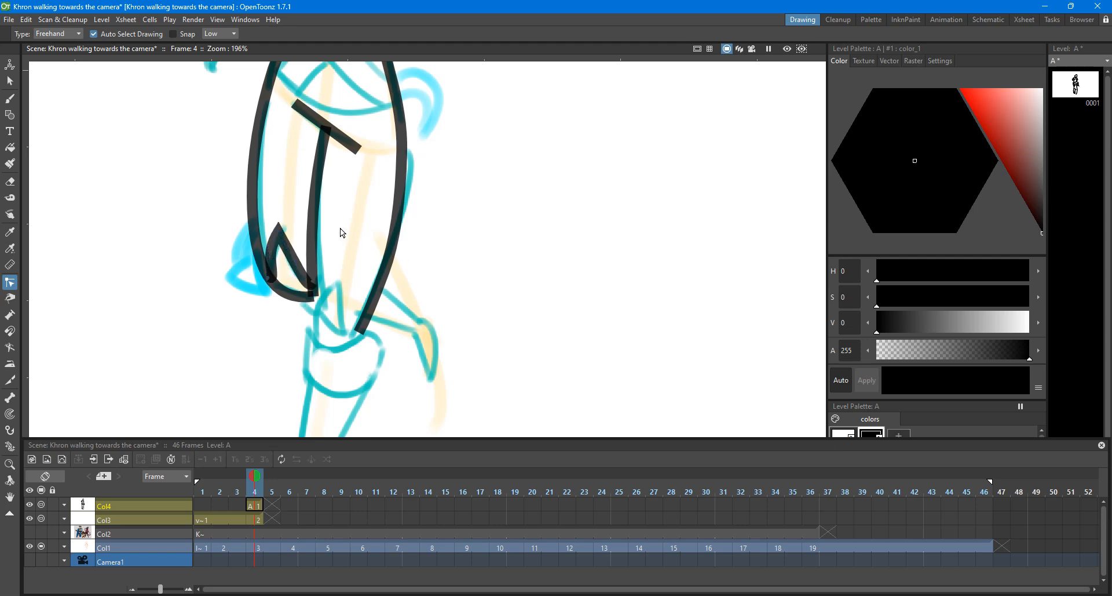
Step: Draw a short line from the inner-leg line's lower end to the top of the sketched knee and bend it to the left
{"action": "scroll", "coordinate": [341, 230], "scroll_direction": "down", "scroll_amount": 10}
{"action": "scroll", "coordinate": [367, 265], "scroll_direction": "up", "scroll_amount": 9}
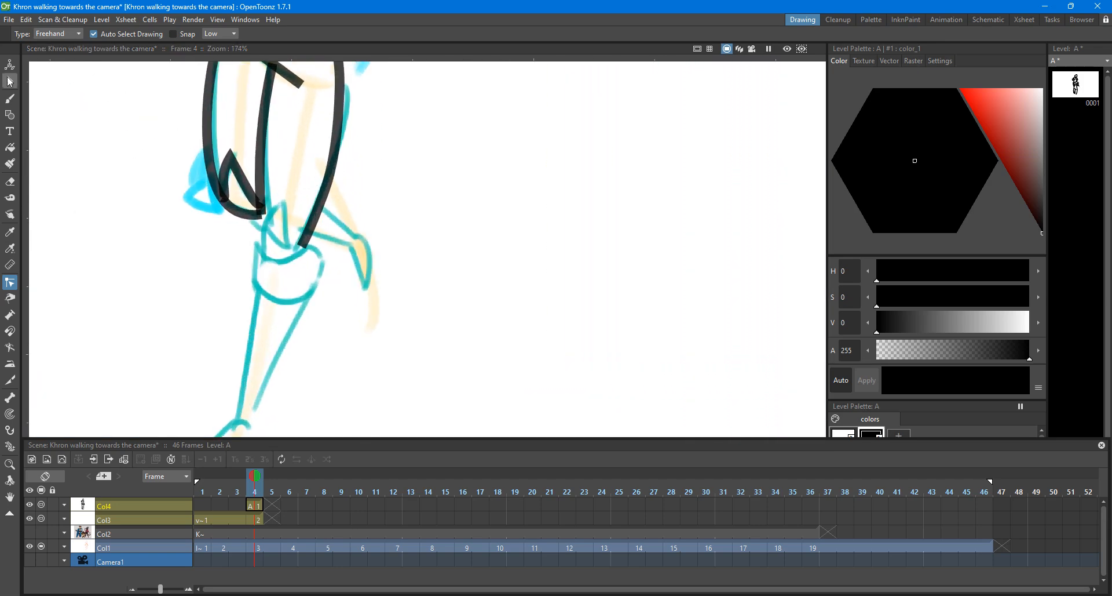
{"action": "left_click", "coordinate": [10, 115]}
{"action": "left_click_drag", "start_coordinate": [271, 212], "coordinate": [284, 194]}
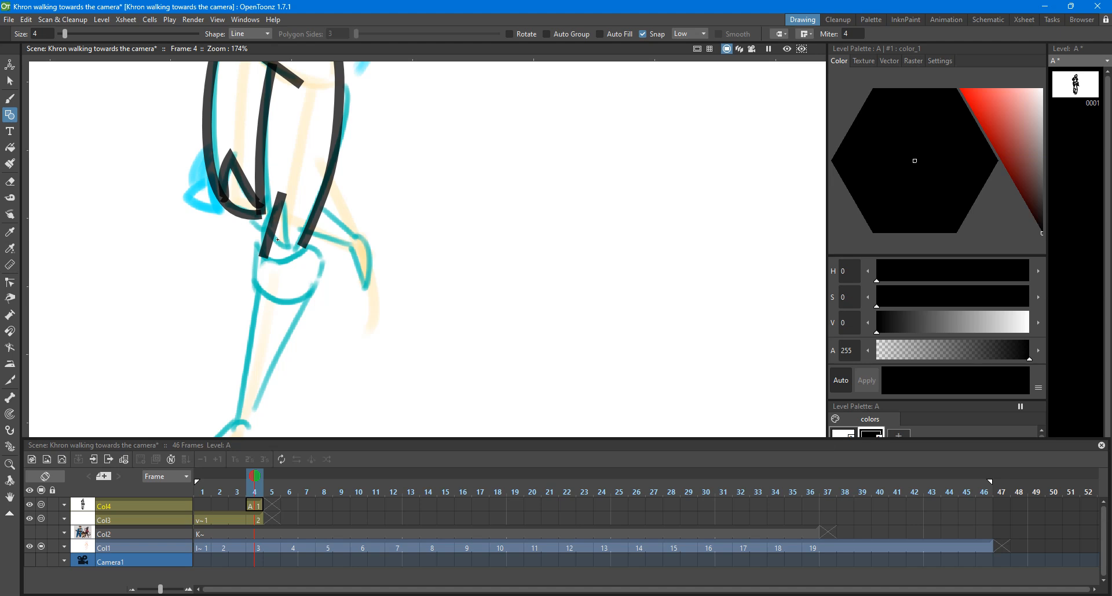
{"action": "key", "text": "c"}
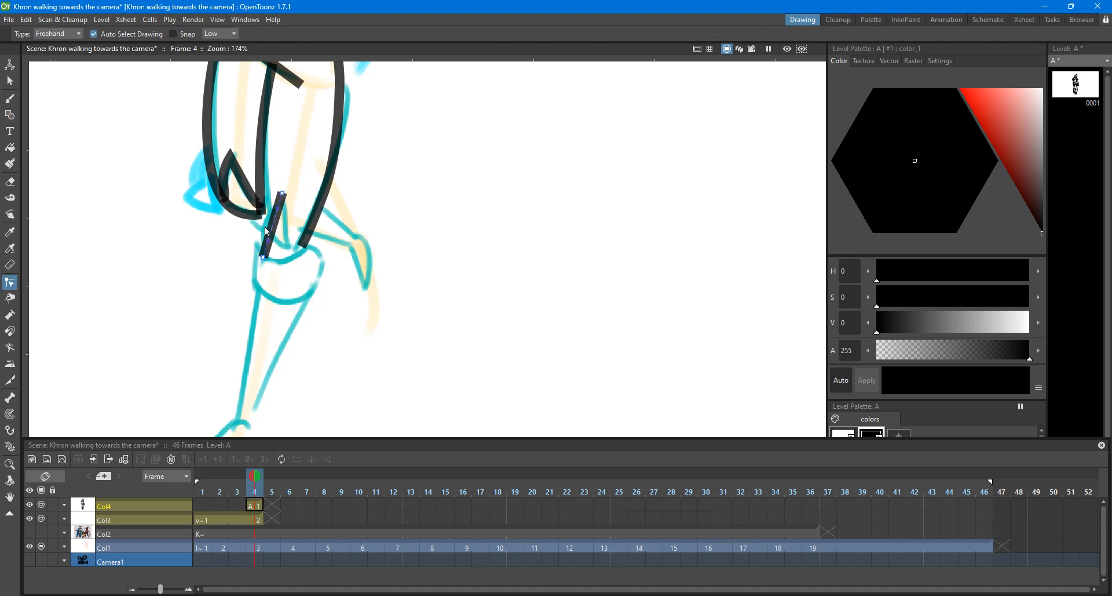
{"action": "left_click", "coordinate": [267, 232]}
{"action": "left_click_drag", "start_coordinate": [267, 231], "coordinate": [263, 221]}
Step: Extend the short curved line over a sharp peak and down to the lower end of the right leg line
{"action": "scroll", "coordinate": [273, 148], "scroll_direction": "up", "scroll_amount": 2}
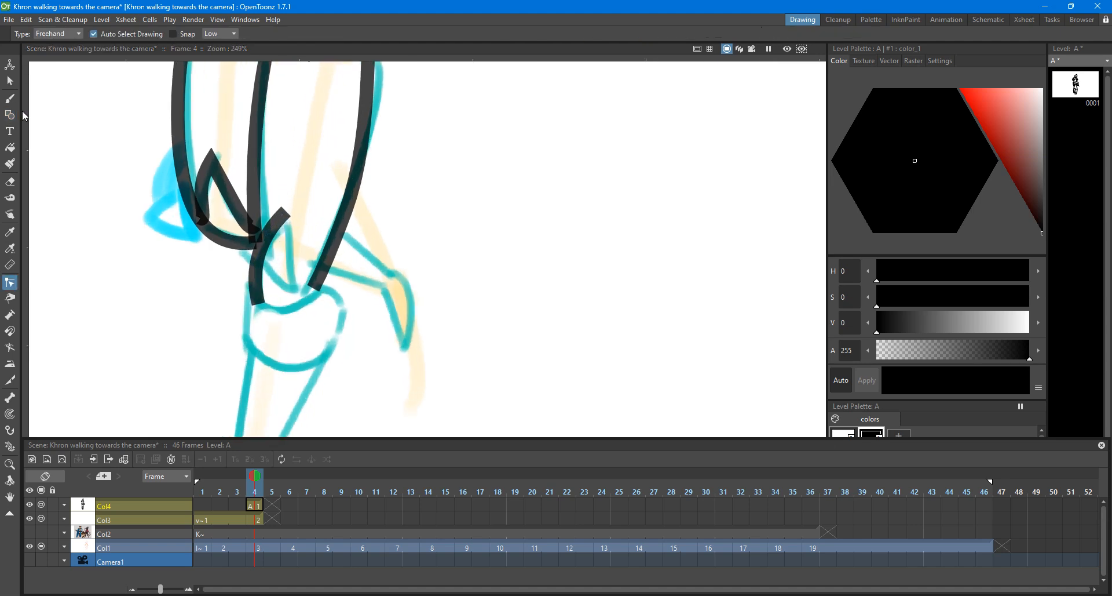
{"action": "left_click", "coordinate": [10, 115]}
{"action": "key", "text": "c"}
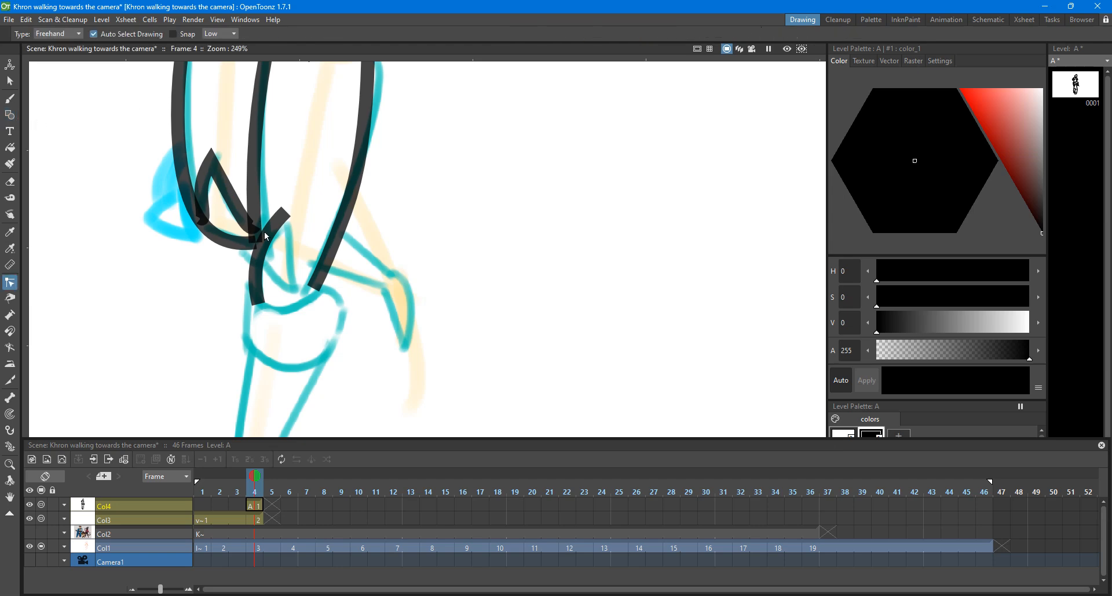
{"action": "left_click_drag", "start_coordinate": [285, 215], "coordinate": [311, 286]}
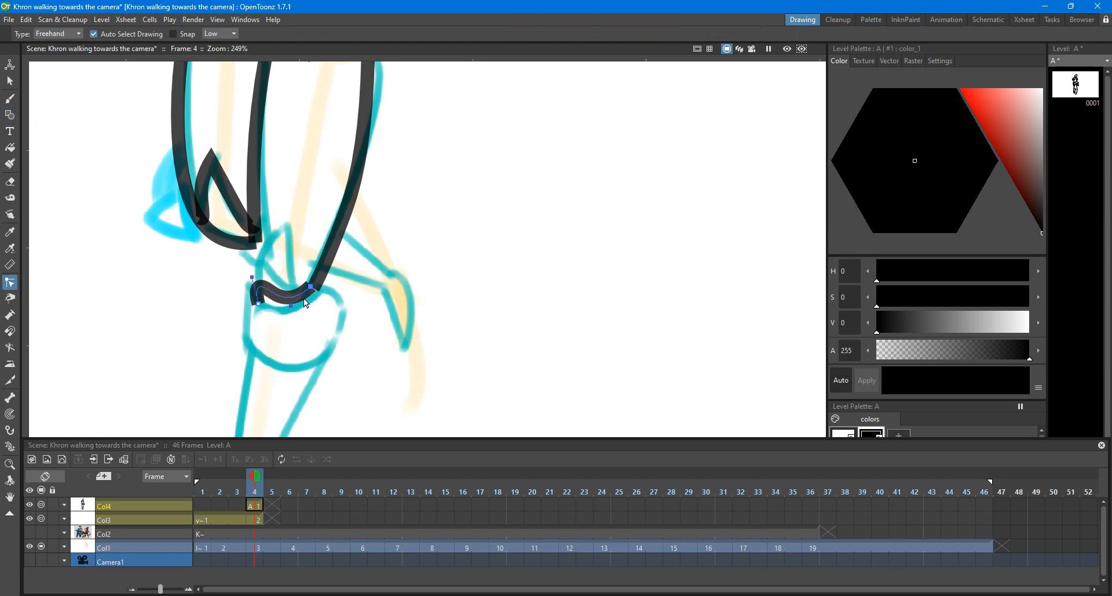
{"action": "left_click_drag", "start_coordinate": [309, 287], "coordinate": [277, 221]}
{"action": "left_click", "coordinate": [286, 222], "text": "alt"}
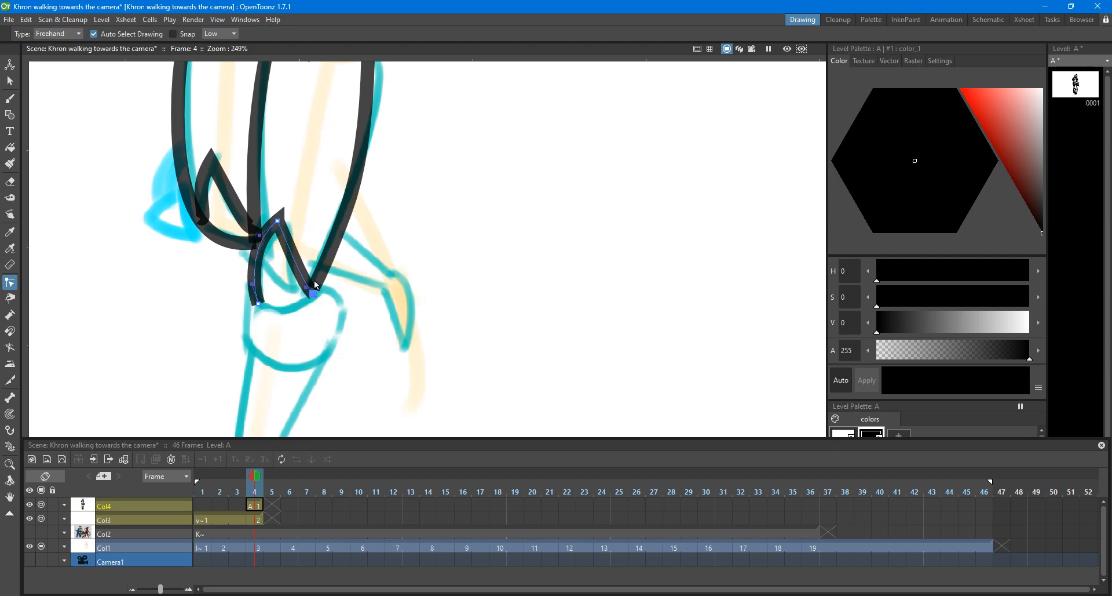
Step: Draw a rectangle over the sketched knee guard, just below the peaked fold
{"action": "left_click", "coordinate": [305, 190]}
{"action": "scroll", "coordinate": [306, 193], "scroll_direction": "down", "scroll_amount": 7}
{"action": "key", "text": "space"}
{"action": "left_click_drag", "start_coordinate": [332, 259], "coordinate": [356, 276]}
{"action": "scroll", "coordinate": [355, 274], "scroll_direction": "down", "scroll_amount": 3}
{"action": "scroll", "coordinate": [347, 280], "scroll_direction": "up", "scroll_amount": 7}
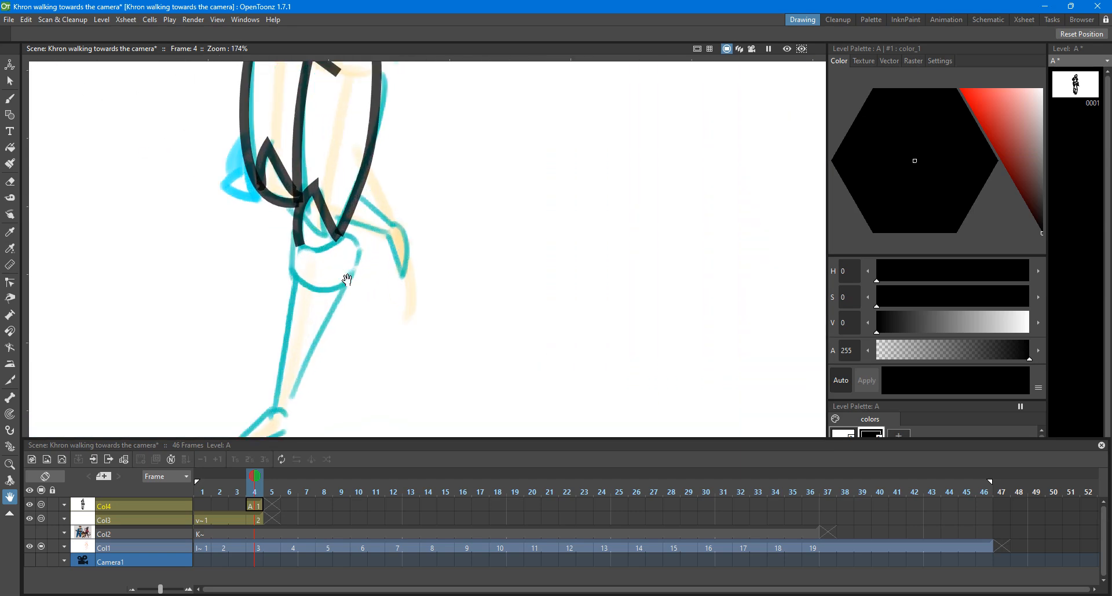
{"action": "scroll", "coordinate": [348, 280], "scroll_direction": "up", "scroll_amount": 1}
{"action": "left_click", "coordinate": [10, 114]}
{"action": "left_click", "coordinate": [247, 33]}
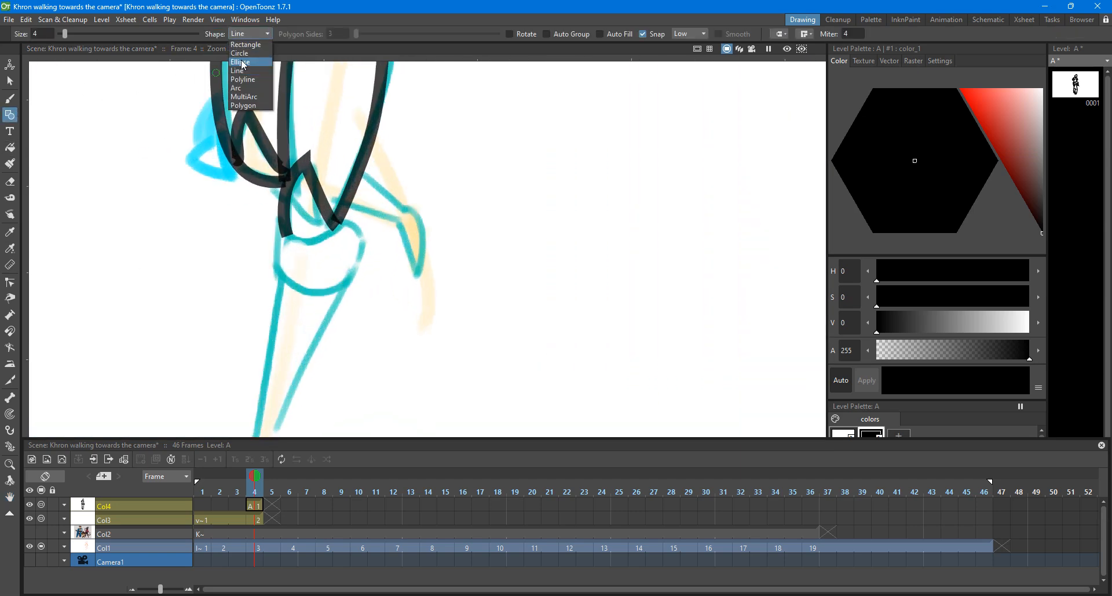
{"action": "left_click", "coordinate": [245, 45]}
{"action": "mouse_move", "coordinate": [280, 235]}
{"action": "left_mouse_down"}
{"action": "mouse_move", "coordinate": [348, 279]}
{"action": "mouse_move", "coordinate": [357, 302]}
{"action": "left_mouse_up"}
Step: Move the rectangle's corners onto the sketched knee guard and bend its sides, with the upper edge dipping and the others bulging outward
{"action": "key", "text": "s"}
{"action": "left_click", "coordinate": [311, 236]}
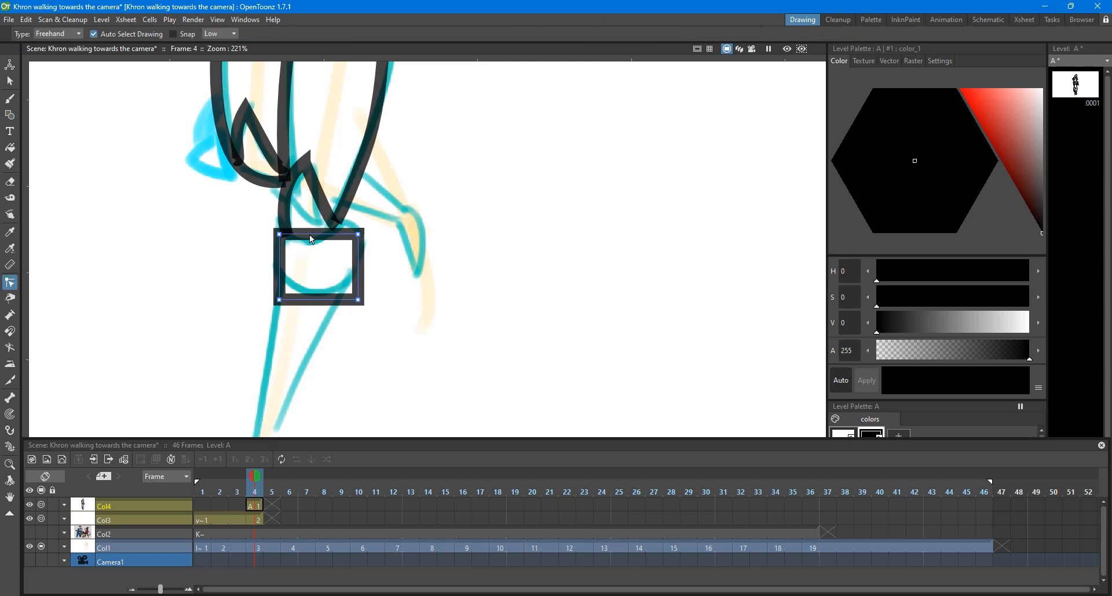
{"action": "left_click_drag", "start_coordinate": [281, 234], "coordinate": [357, 222]}
{"action": "left_click_drag", "start_coordinate": [366, 259], "coordinate": [366, 260]}
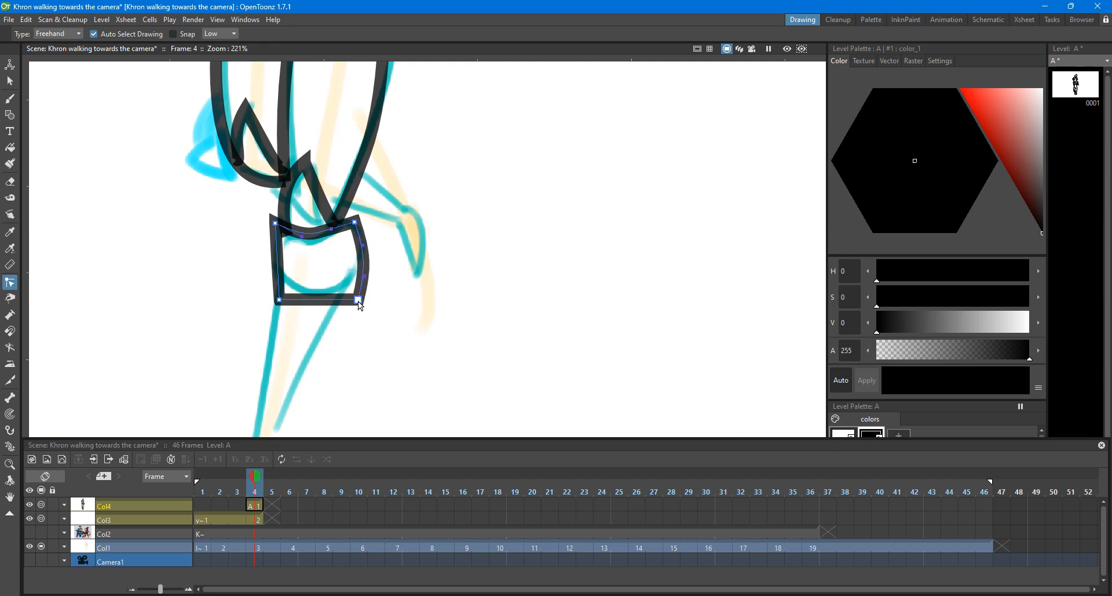
{"action": "left_click_drag", "start_coordinate": [358, 300], "coordinate": [347, 290]}
{"action": "left_click_drag", "start_coordinate": [277, 257], "coordinate": [270, 257]}
{"action": "left_click_drag", "start_coordinate": [280, 302], "coordinate": [313, 294]}
{"action": "mouse_move", "coordinate": [275, 254]}
{"action": "left_mouse_down"}
{"action": "mouse_move", "coordinate": [275, 274]}
{"action": "mouse_move", "coordinate": [265, 263]}
{"action": "left_mouse_up"}
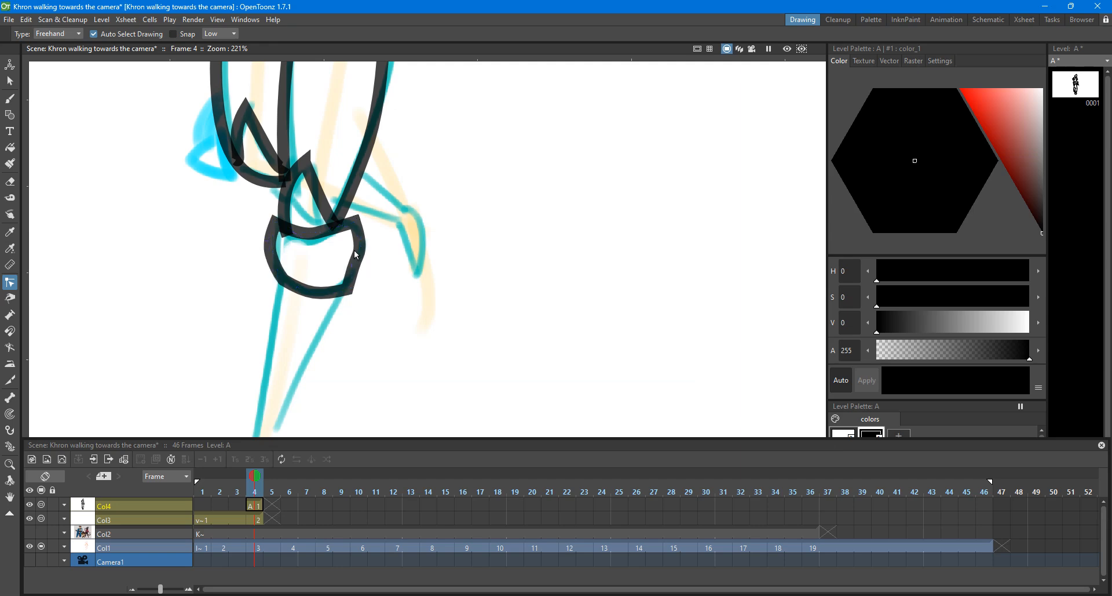
Step: Round the right and lower sides of the knee guard outline and keep its upper-right corner pointed at the leg line
{"action": "scroll", "coordinate": [357, 272], "scroll_direction": "up", "scroll_amount": 1}
{"action": "left_click", "coordinate": [355, 288]}
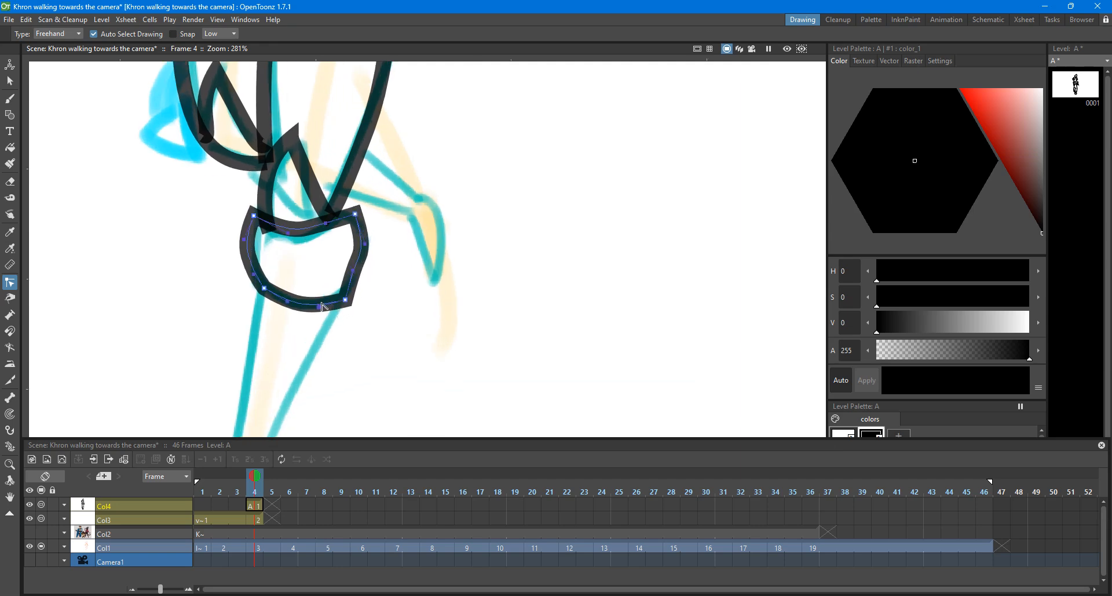
{"action": "left_click_drag", "start_coordinate": [324, 305], "coordinate": [355, 294]}
{"action": "key", "text": "ctrl+z"}
{"action": "left_click", "coordinate": [326, 223], "text": "alt"}
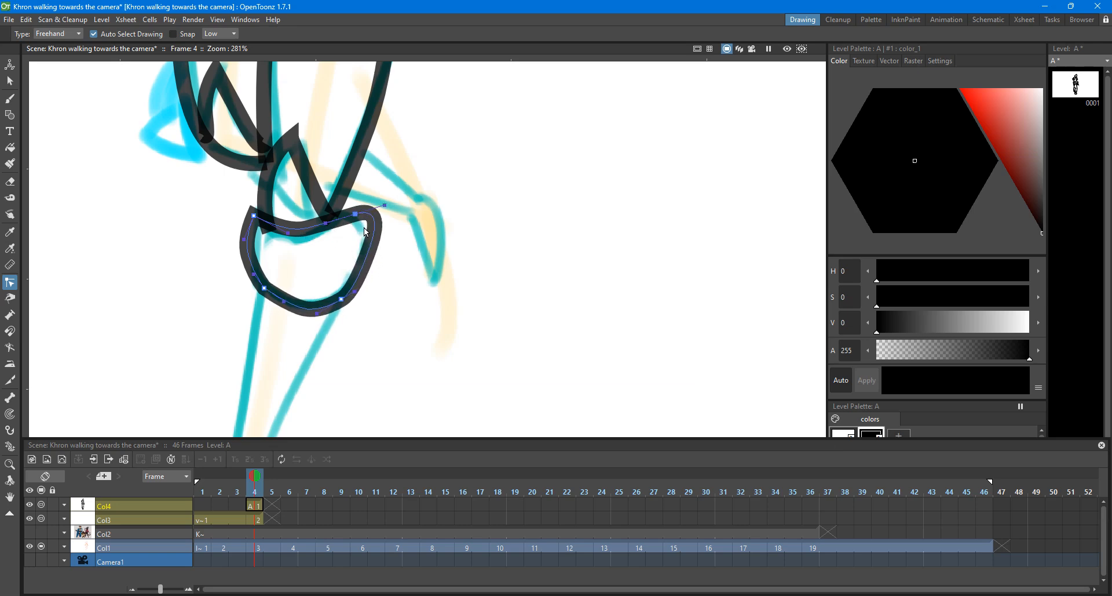
{"action": "left_click_drag", "start_coordinate": [381, 211], "coordinate": [366, 241]}
{"action": "left_click", "coordinate": [357, 218], "text": "alt"}
{"action": "left_click", "coordinate": [355, 214], "text": "alt"}
{"action": "left_click_drag", "start_coordinate": [294, 229], "coordinate": [255, 287]}
{"action": "scroll", "coordinate": [266, 240], "scroll_direction": "down", "scroll_amount": 2}
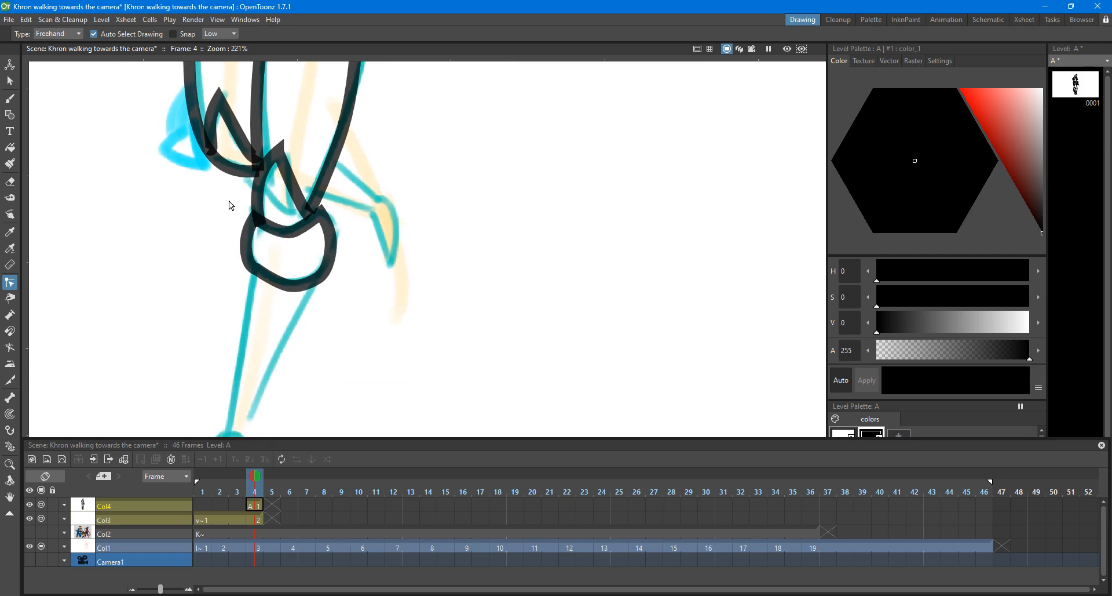
Step: Smooth the lower-left corner of the knee guard outline into a continuous round curve
{"action": "left_click", "coordinate": [241, 264]}
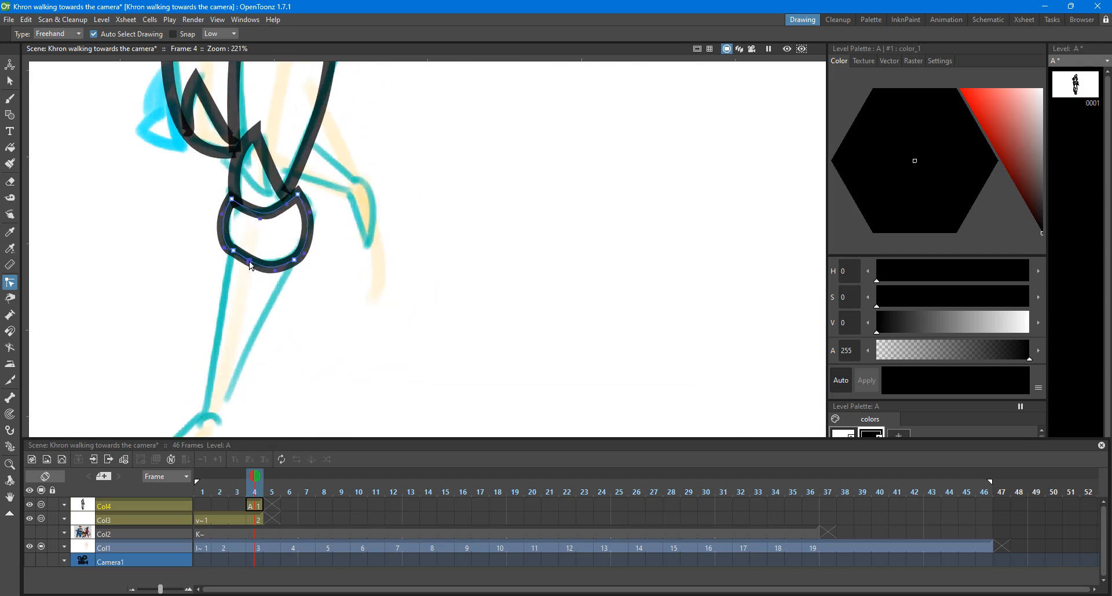
{"action": "left_click", "coordinate": [234, 250]}
{"action": "left_click_drag", "start_coordinate": [225, 248], "coordinate": [389, 285]}
{"action": "key", "text": "space"}
{"action": "scroll", "coordinate": [243, 255], "scroll_direction": "down", "scroll_amount": 4}
{"action": "scroll", "coordinate": [388, 284], "scroll_direction": "up", "scroll_amount": 2}
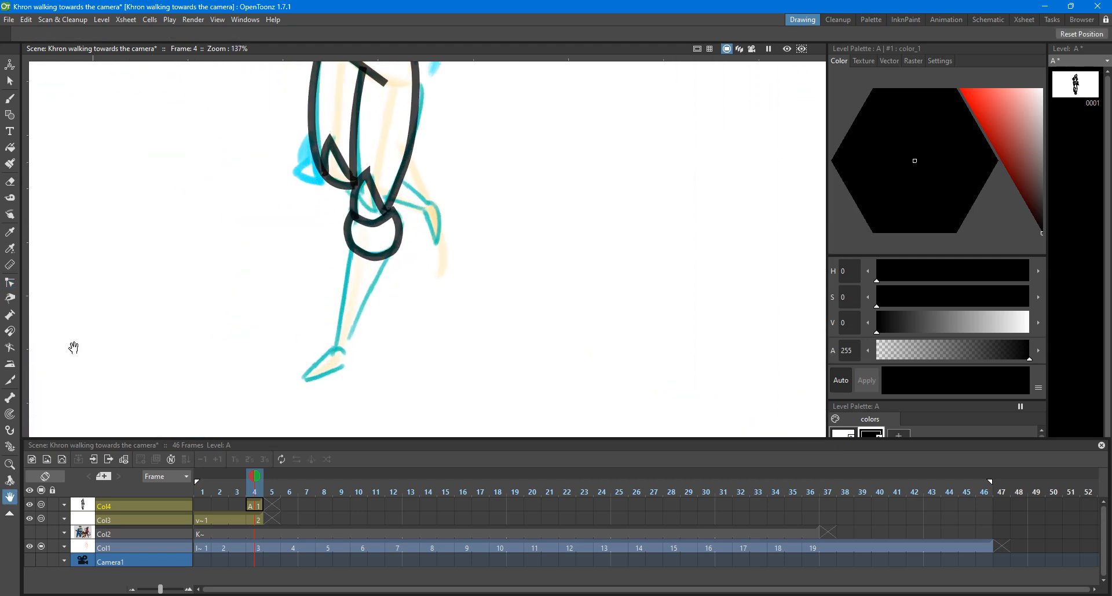
Step: Show the Col2 character reference image to examine the lower legs and boots, and hide it again
{"action": "left_click", "coordinate": [10, 115]}
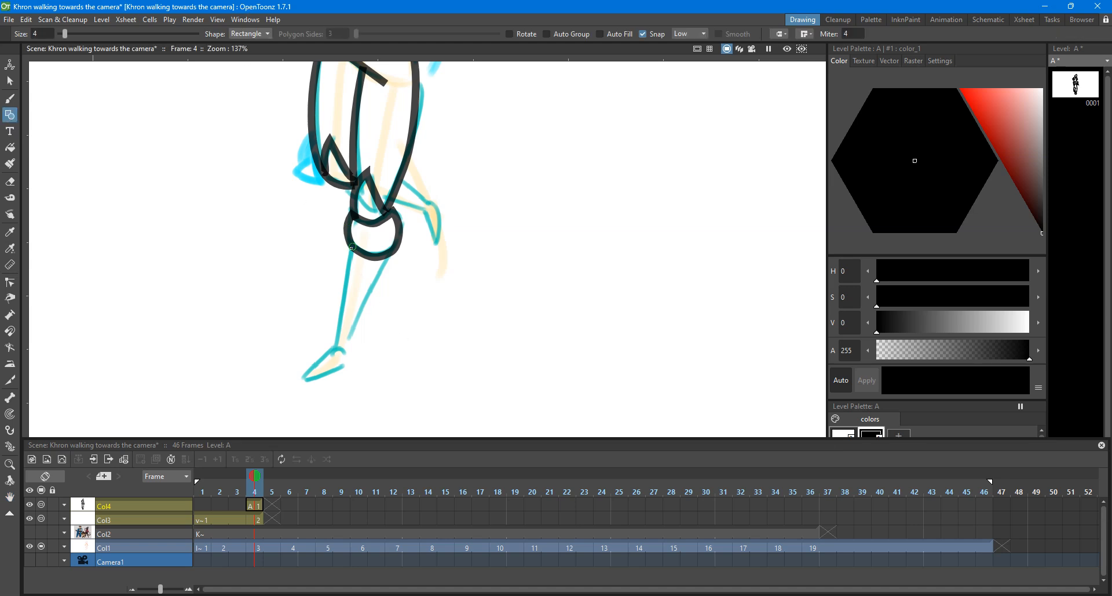
{"action": "left_click", "coordinate": [250, 34]}
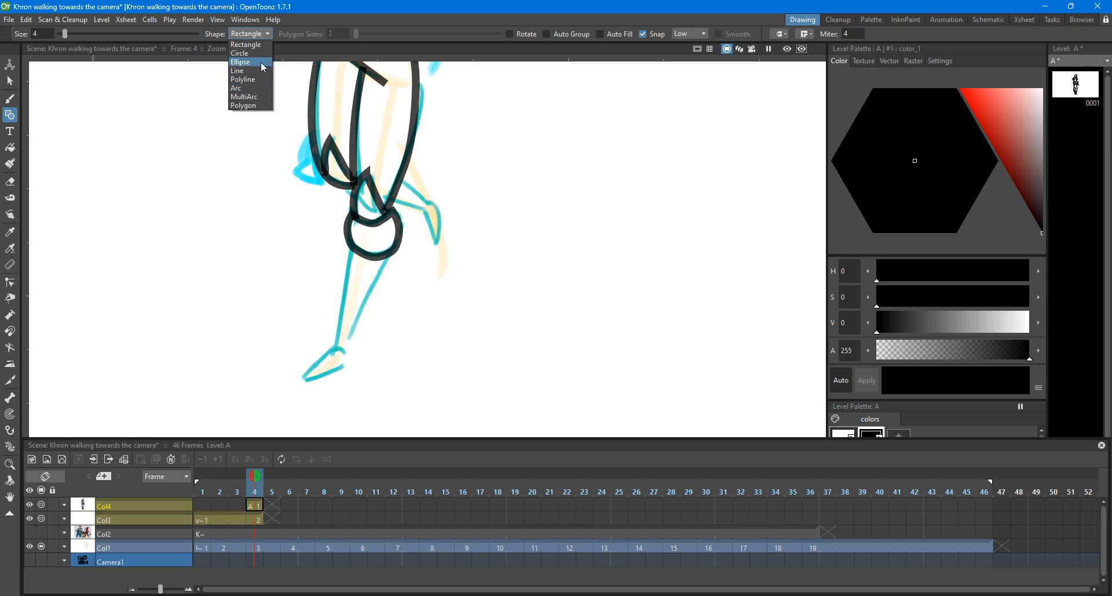
{"action": "left_click", "coordinate": [345, 242]}
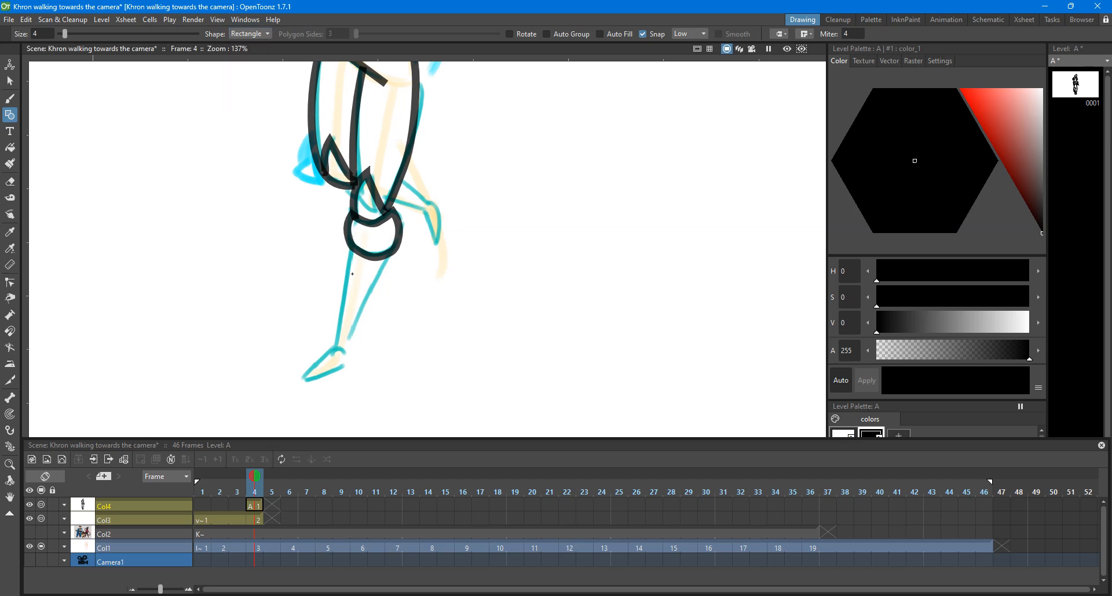
{"action": "left_click", "coordinate": [41, 531]}
{"action": "left_click", "coordinate": [255, 532]}
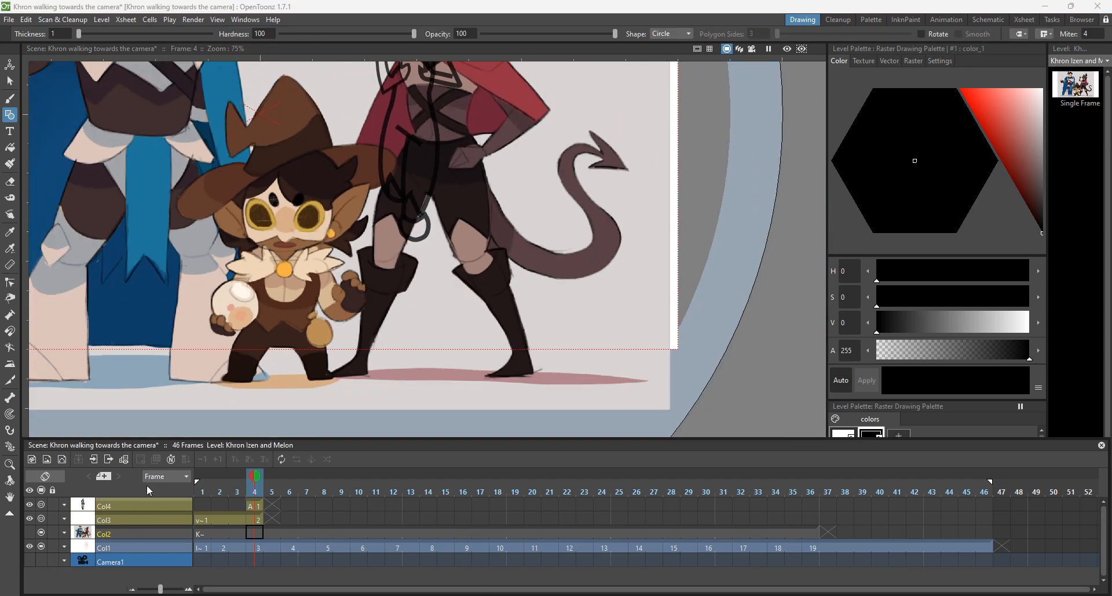
{"action": "left_click", "coordinate": [41, 532]}
{"action": "scroll", "coordinate": [432, 291], "scroll_direction": "up", "scroll_amount": 4}
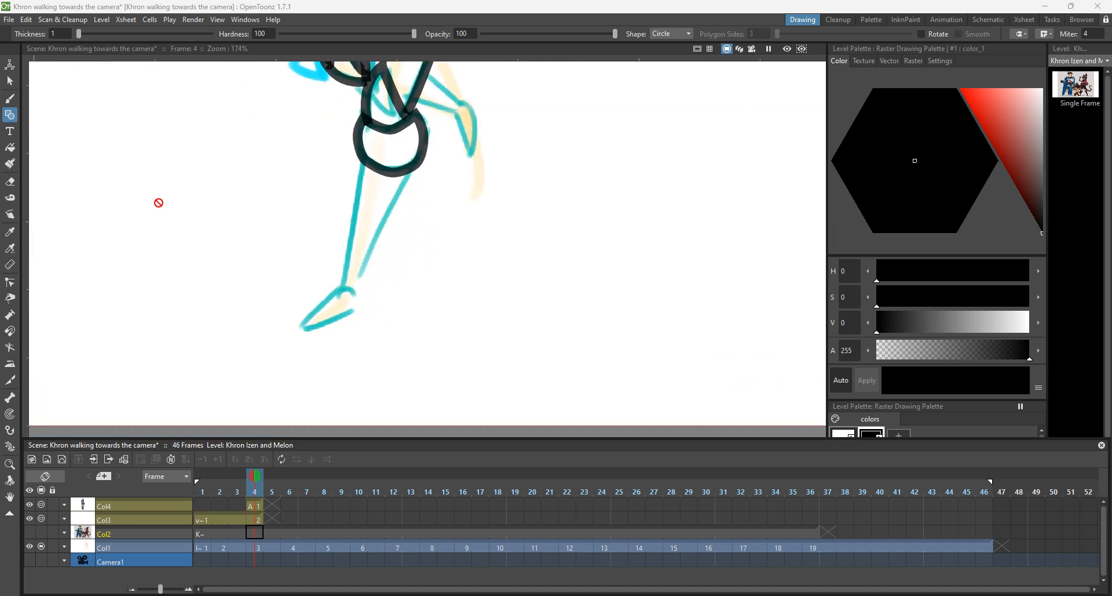
{"action": "left_click", "coordinate": [12, 116]}
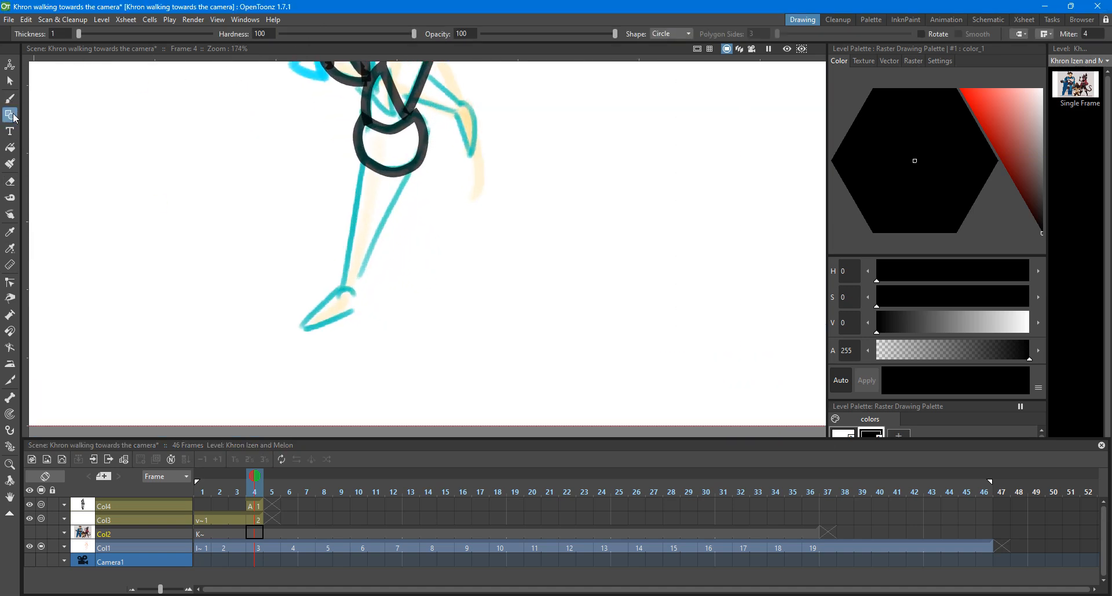
{"action": "left_click", "coordinate": [258, 520]}
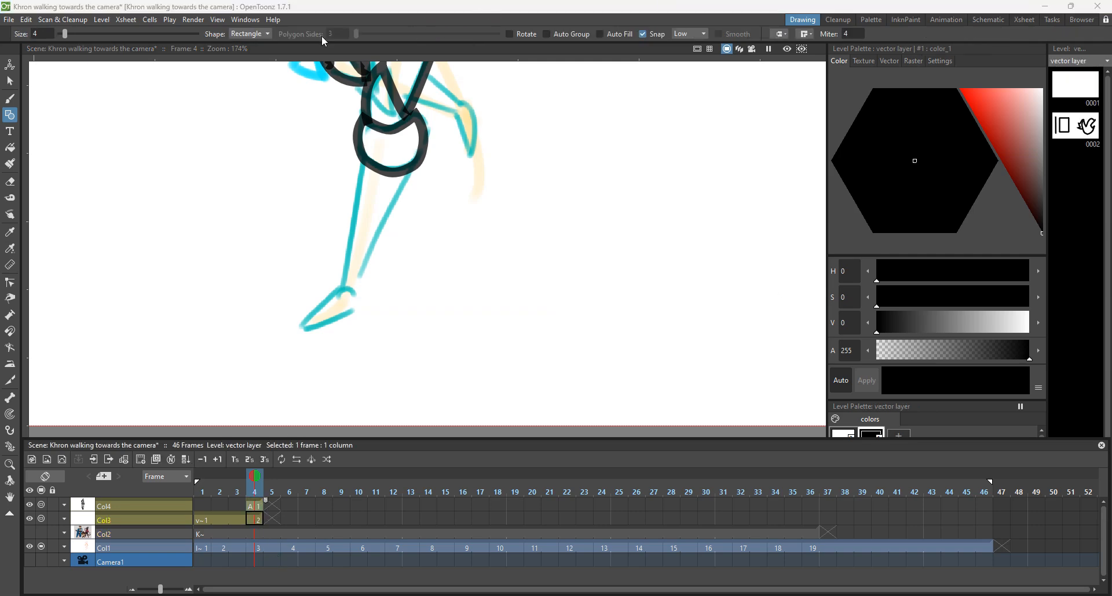
{"action": "mouse_move", "coordinate": [363, 158]}
{"action": "left_mouse_down"}
{"action": "mouse_move", "coordinate": [363, 286]}
{"action": "mouse_move", "coordinate": [396, 305]}
{"action": "left_mouse_up"}
{"action": "key", "text": "c"}
{"action": "key", "text": "ctrl+z"}
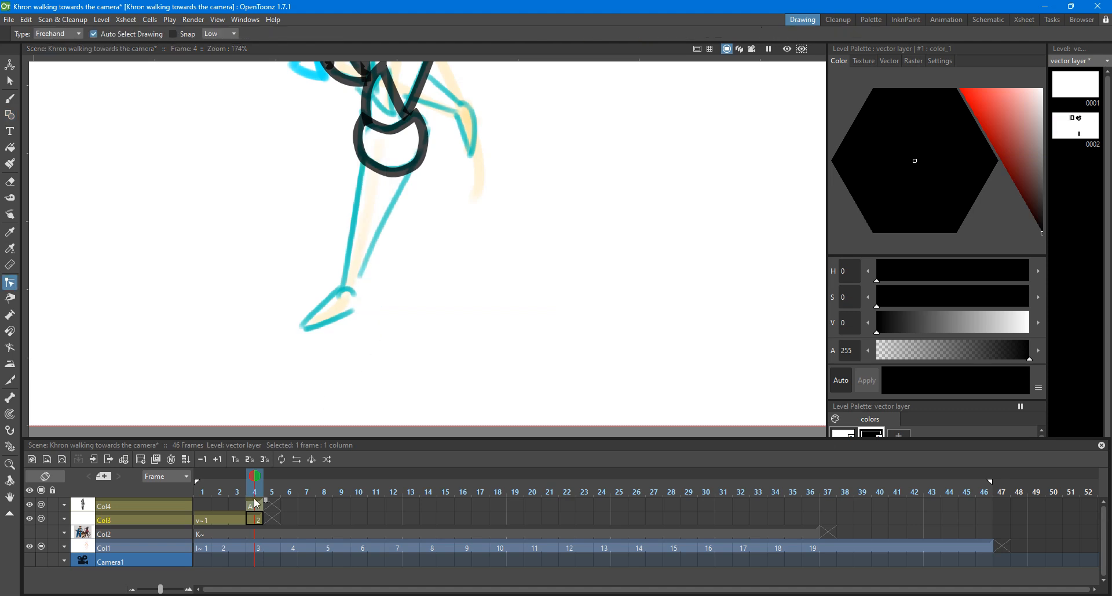
Step: Draw a rectangle on frame 4 of Col4 over the sketched shin and foot, below the knee guard
{"action": "left_click", "coordinate": [264, 510]}
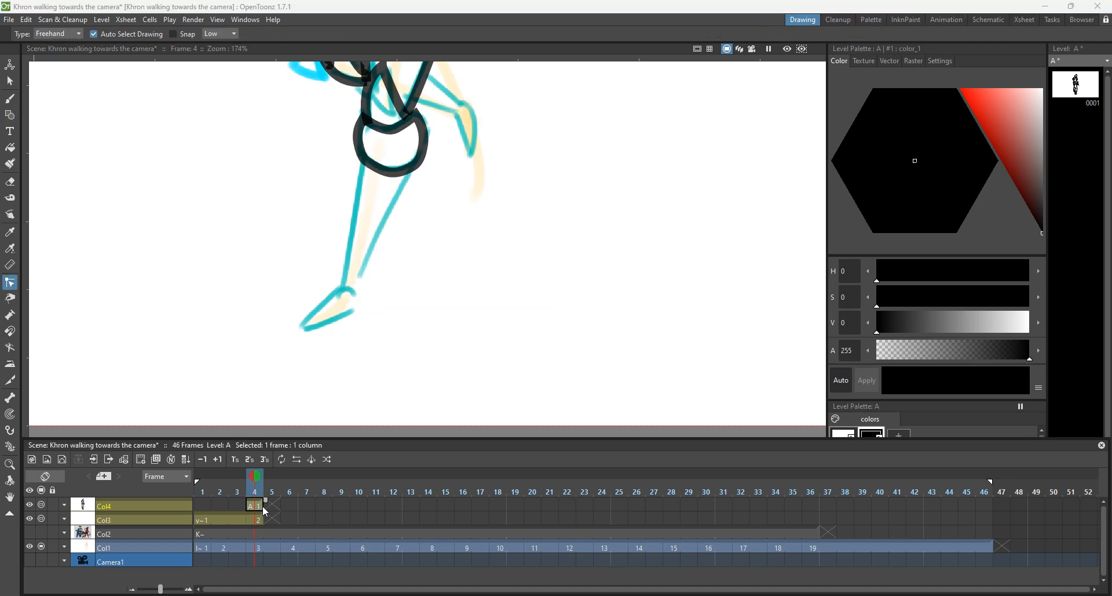
{"action": "left_click", "coordinate": [10, 114]}
{"action": "mouse_move", "coordinate": [366, 160]}
{"action": "left_mouse_down"}
{"action": "mouse_move", "coordinate": [360, 304]}
{"action": "mouse_move", "coordinate": [339, 303]}
{"action": "mouse_move", "coordinate": [364, 305]}
{"action": "mouse_move", "coordinate": [307, 328]}
{"action": "left_mouse_up"}
{"action": "key", "text": "c"}
Step: Move the rectangle's corners onto the sketched knee edge, ankle, heel and pointed toe, curving the rear side of the lower leg
{"action": "left_click", "coordinate": [365, 302]}
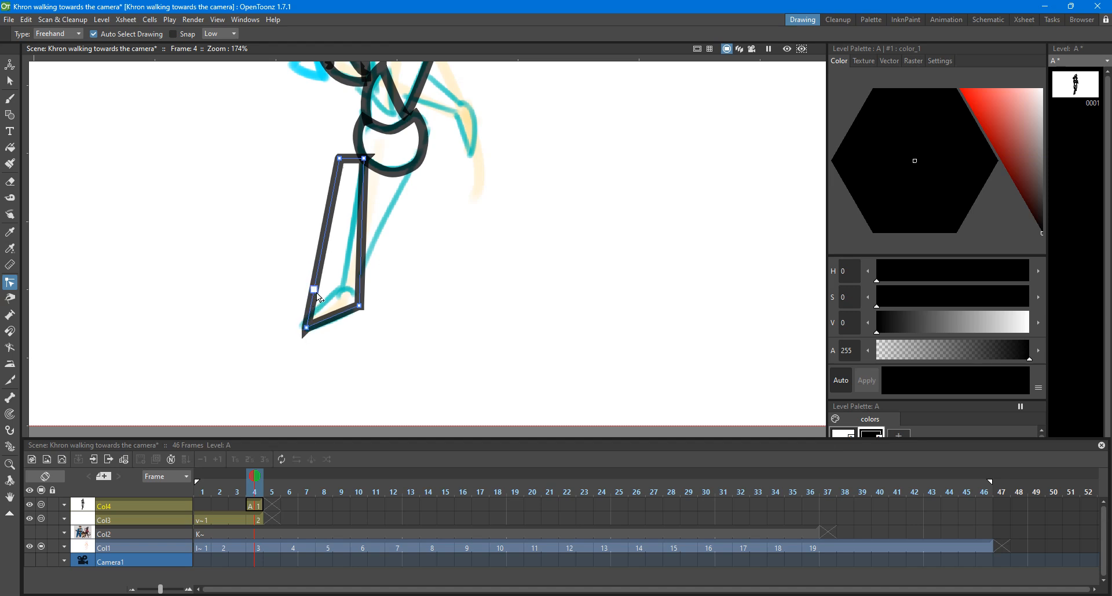
{"action": "left_click_drag", "start_coordinate": [315, 290], "coordinate": [346, 285]}
{"action": "mouse_move", "coordinate": [365, 158]}
{"action": "left_mouse_down"}
{"action": "mouse_move", "coordinate": [409, 171]}
{"action": "mouse_move", "coordinate": [364, 164]}
{"action": "left_mouse_up"}
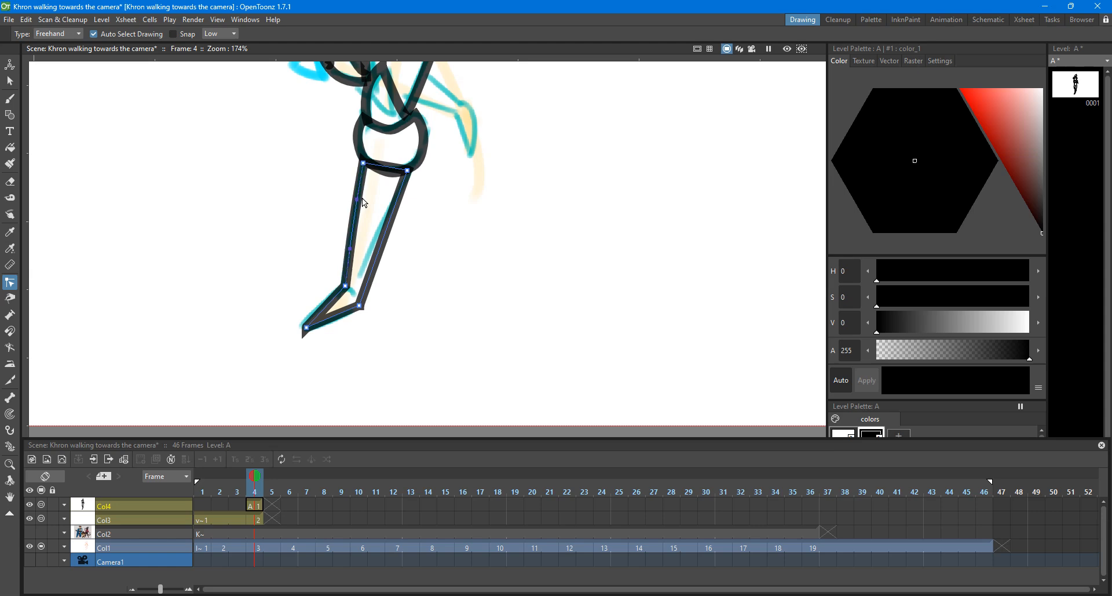
{"action": "left_click_drag", "start_coordinate": [387, 236], "coordinate": [388, 240]}
{"action": "left_click_drag", "start_coordinate": [359, 306], "coordinate": [302, 324]}
{"action": "left_click", "coordinate": [289, 265]}
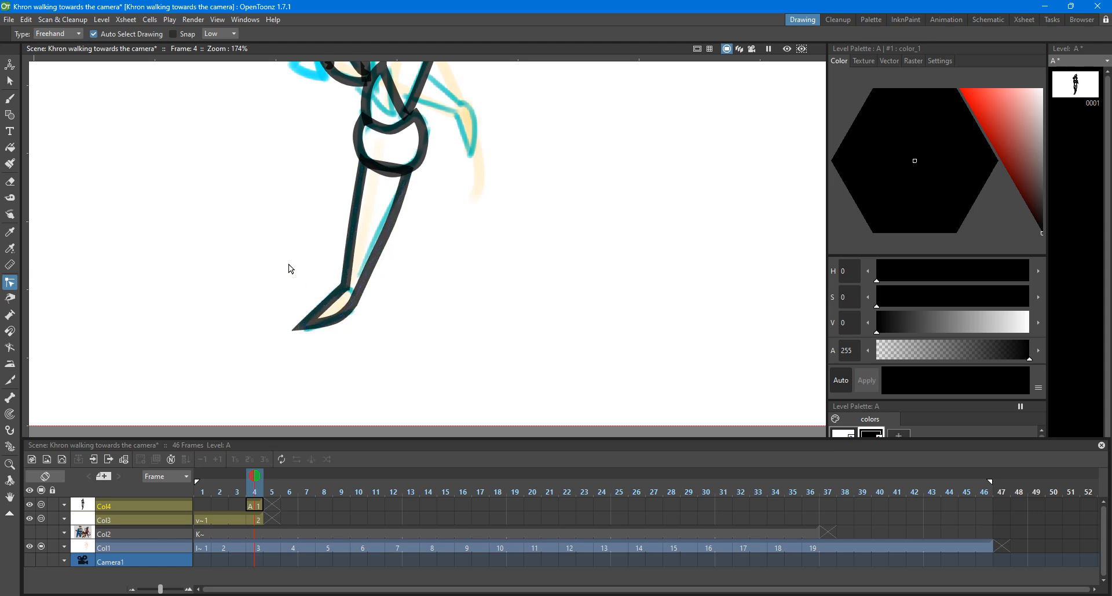
Step: Draw a rectangle over the sketched raised back leg, beside the front knee
{"action": "scroll", "coordinate": [289, 264], "scroll_direction": "down", "scroll_amount": 8}
{"action": "scroll", "coordinate": [363, 154], "scroll_direction": "down", "scroll_amount": 5}
{"action": "scroll", "coordinate": [407, 177], "scroll_direction": "up", "scroll_amount": 9}
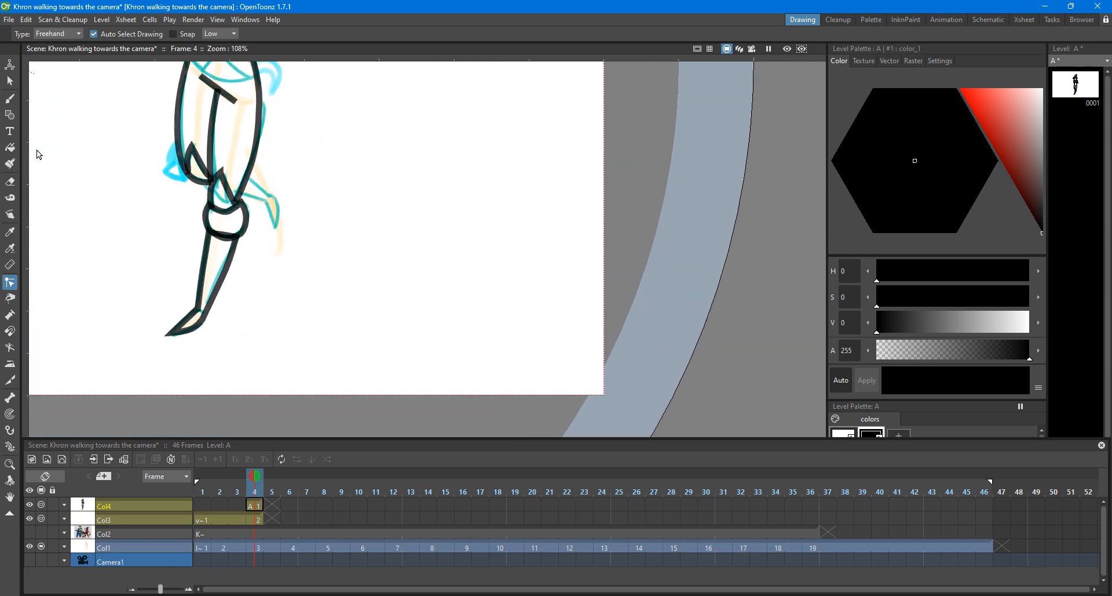
{"action": "left_click", "coordinate": [10, 115]}
{"action": "scroll", "coordinate": [122, 101], "scroll_direction": "up", "scroll_amount": 1}
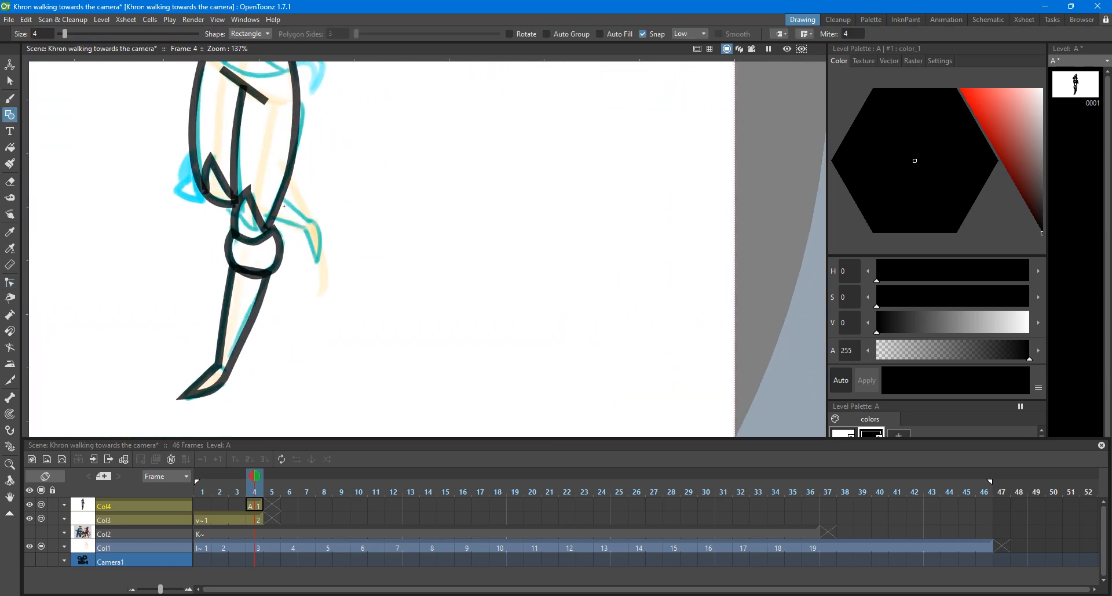
{"action": "mouse_move", "coordinate": [286, 201]}
{"action": "left_mouse_down"}
{"action": "mouse_move", "coordinate": [320, 227]}
{"action": "mouse_move", "coordinate": [261, 239]}
{"action": "left_mouse_up"}
{"action": "scroll", "coordinate": [316, 223], "scroll_direction": "up", "scroll_amount": 2}
{"action": "key", "text": "c"}
Step: Fit the rectangle's corners to the sketched back leg and pointed foot, bending the sides along the foot and thigh
{"action": "left_click", "coordinate": [280, 248]}
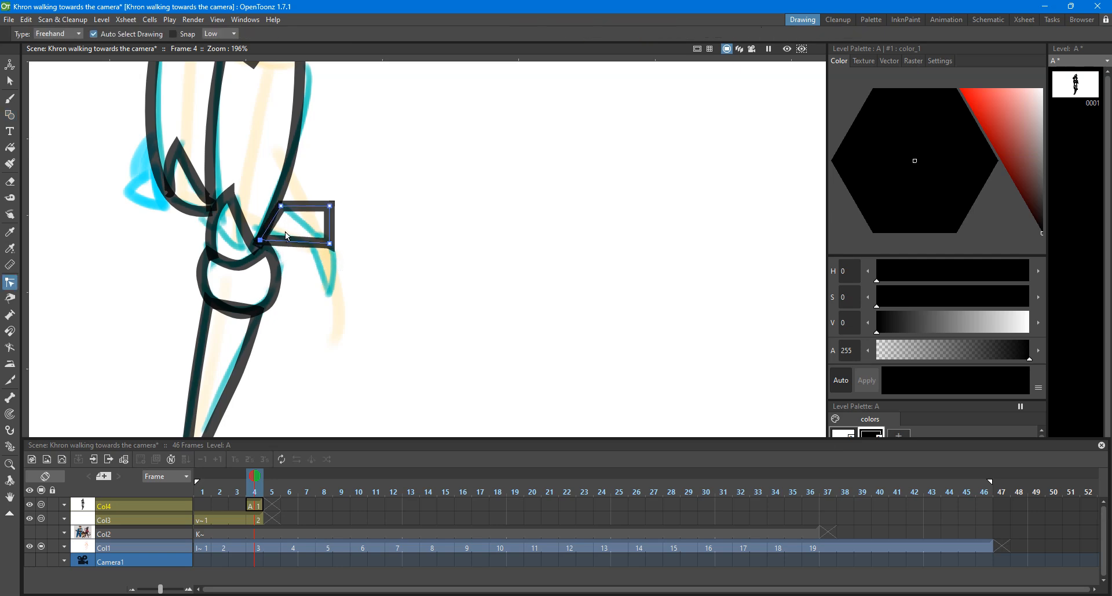
{"action": "left_click_drag", "start_coordinate": [329, 253], "coordinate": [332, 288]}
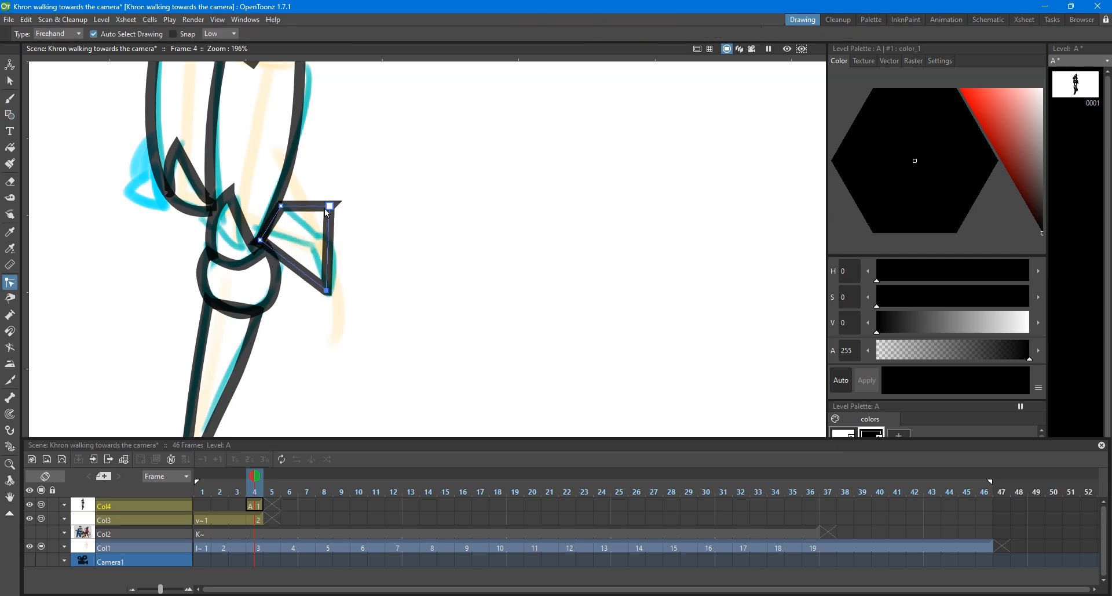
{"action": "mouse_move", "coordinate": [327, 210]}
{"action": "left_mouse_down"}
{"action": "mouse_move", "coordinate": [313, 237]}
{"action": "mouse_move", "coordinate": [338, 262]}
{"action": "mouse_move", "coordinate": [312, 250]}
{"action": "left_mouse_up"}
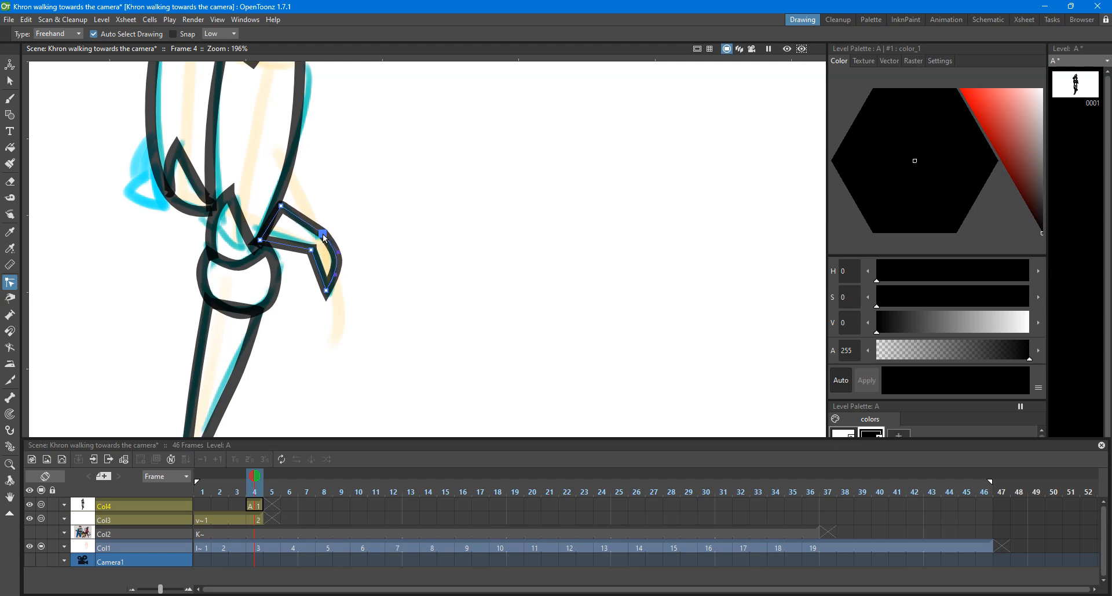
{"action": "left_click", "coordinate": [279, 205]}
{"action": "left_click_drag", "start_coordinate": [269, 232], "coordinate": [269, 256]}
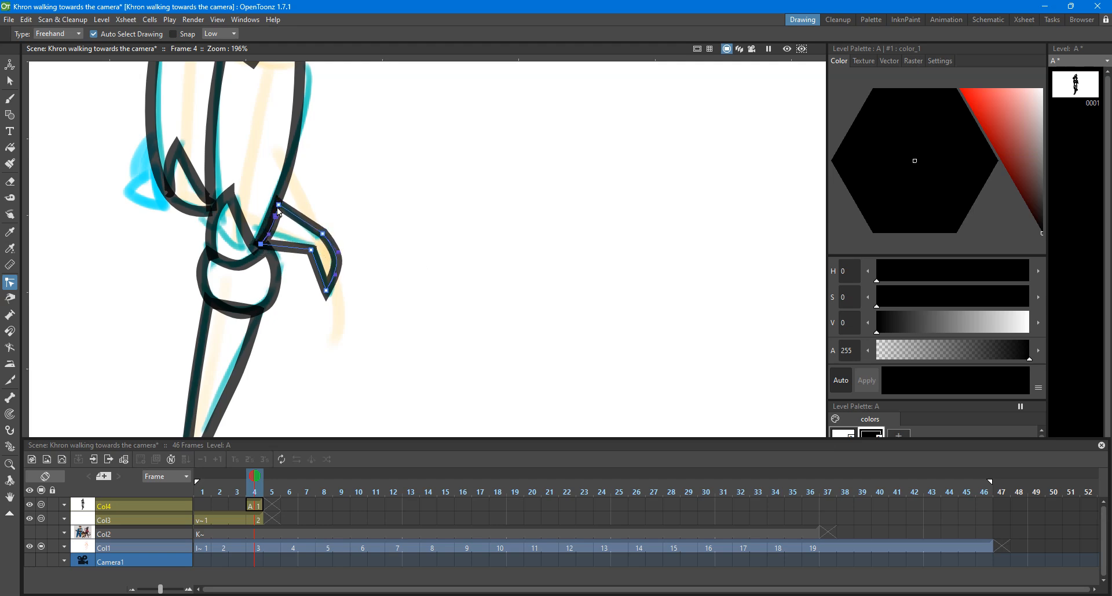
Step: Draw a straight line across the hips, along the lower edge of the sketched waist wrap
{"action": "scroll", "coordinate": [423, 203], "scroll_direction": "down", "scroll_amount": 8}
{"action": "key", "text": "space"}
{"action": "left_click_drag", "start_coordinate": [441, 192], "coordinate": [462, 241]}
{"action": "scroll", "coordinate": [461, 241], "scroll_direction": "up", "scroll_amount": 3}
{"action": "scroll", "coordinate": [462, 241], "scroll_direction": "up", "scroll_amount": 1}
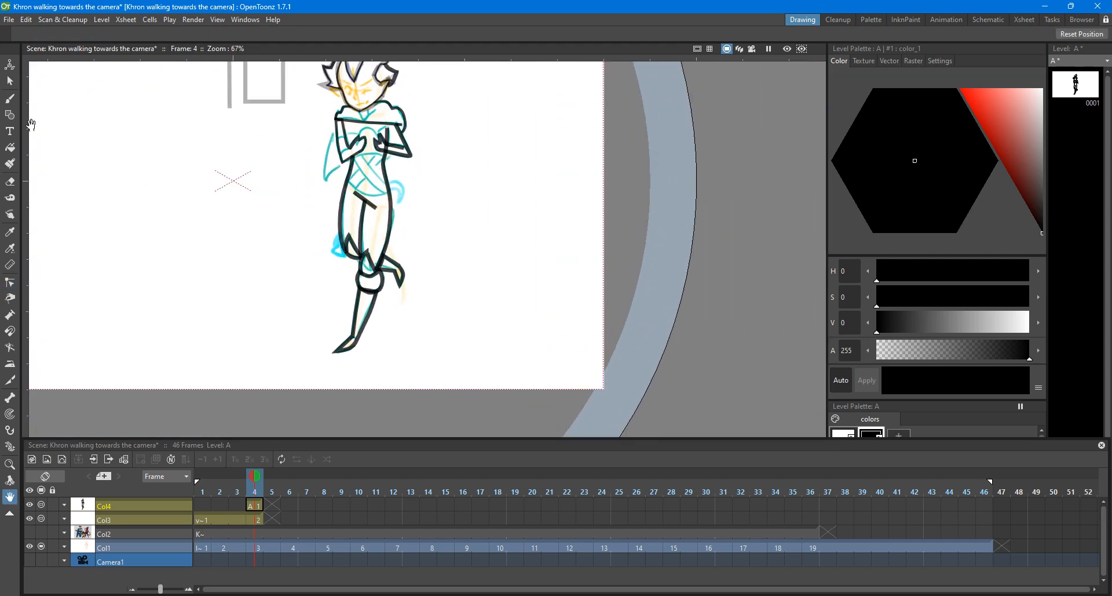
{"action": "left_click", "coordinate": [11, 116]}
{"action": "scroll", "coordinate": [263, 187], "scroll_direction": "up", "scroll_amount": 6}
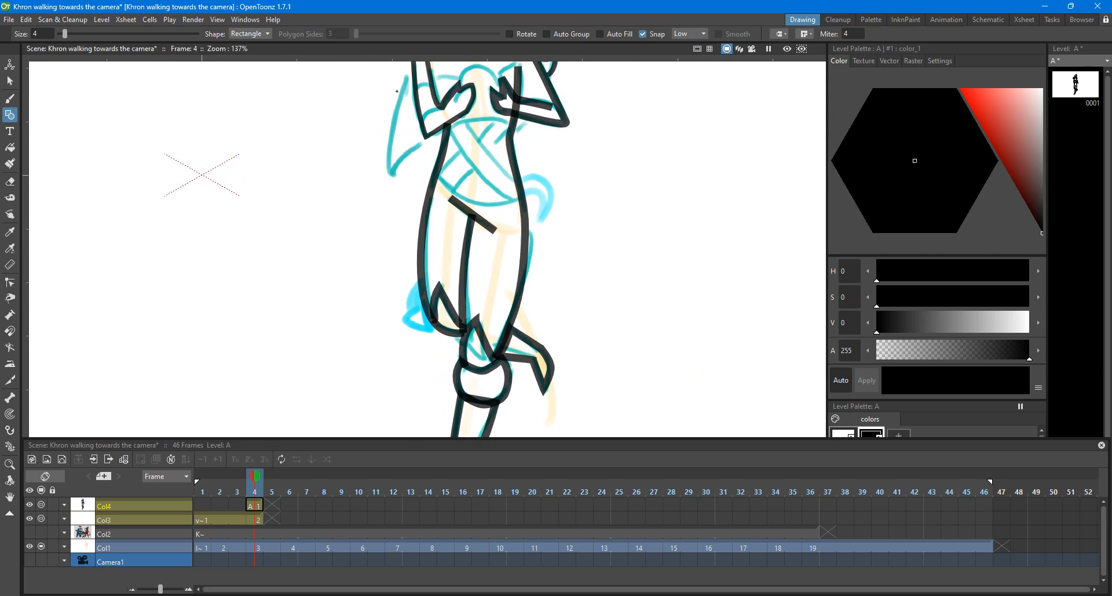
{"action": "scroll", "coordinate": [400, 97], "scroll_direction": "down", "scroll_amount": 4}
{"action": "scroll", "coordinate": [539, 83], "scroll_direction": "up", "scroll_amount": 3}
{"action": "left_click", "coordinate": [263, 33]}
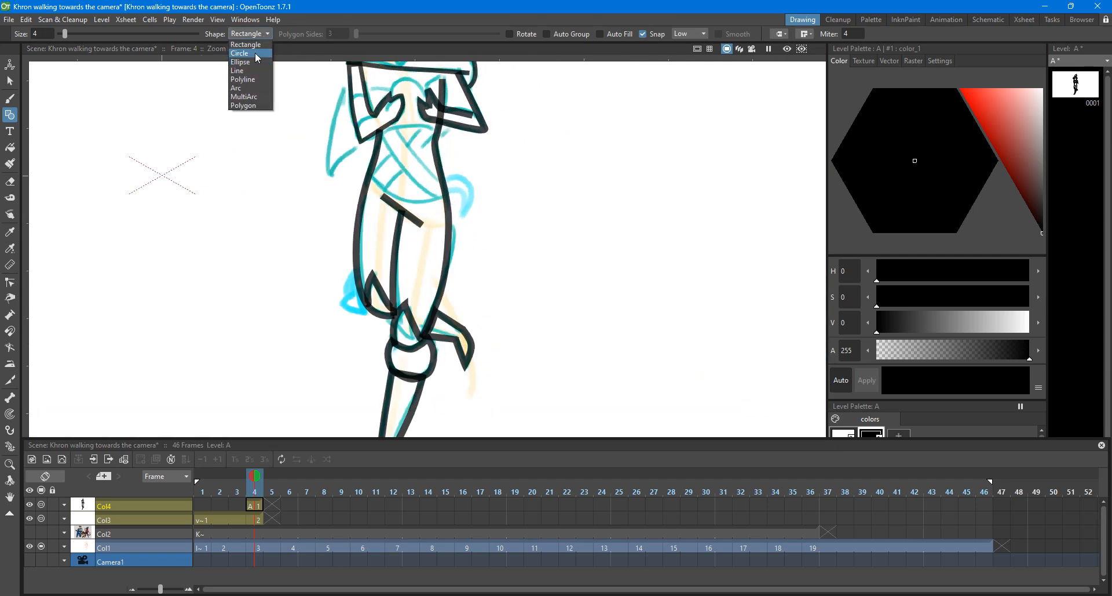
{"action": "left_click", "coordinate": [253, 70]}
{"action": "scroll", "coordinate": [354, 205], "scroll_direction": "up", "scroll_amount": 3}
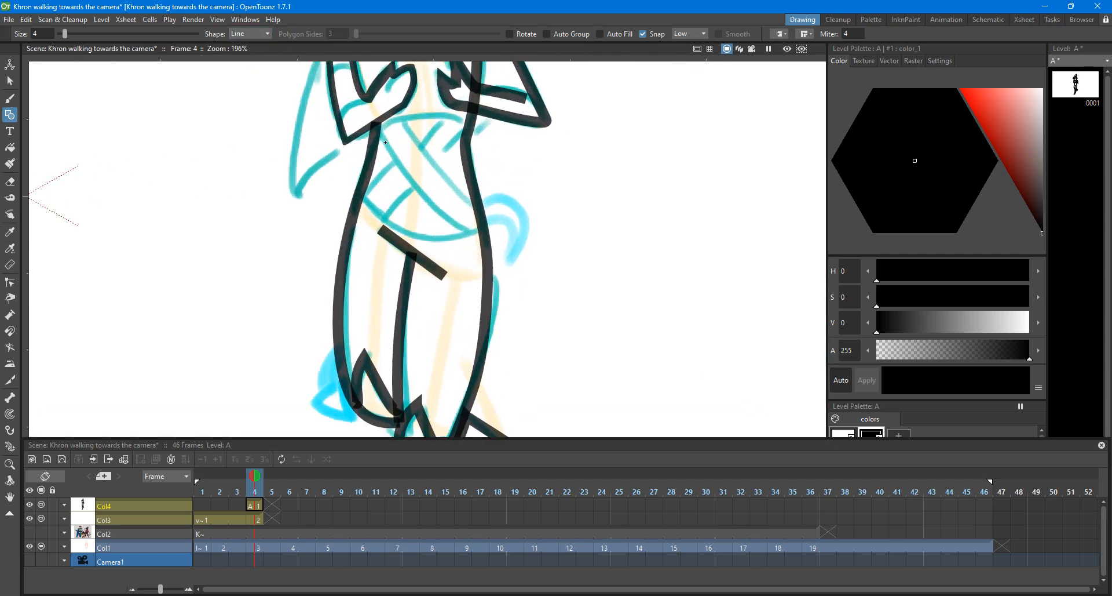
{"action": "left_click_drag", "start_coordinate": [355, 203], "coordinate": [496, 238]}
Step: Bend the hip line downward to follow the curved lower edge of the waist wrap
{"action": "key", "text": "s"}
{"action": "left_click", "coordinate": [429, 221]}
{"action": "left_click_drag", "start_coordinate": [429, 222], "coordinate": [418, 240]}
{"action": "left_click", "coordinate": [527, 167]}
Step: Draw a line across the upper waist below the hands and bow it upward along the sketch
{"action": "key", "text": "space"}
{"action": "left_click_drag", "start_coordinate": [494, 164], "coordinate": [432, 243]}
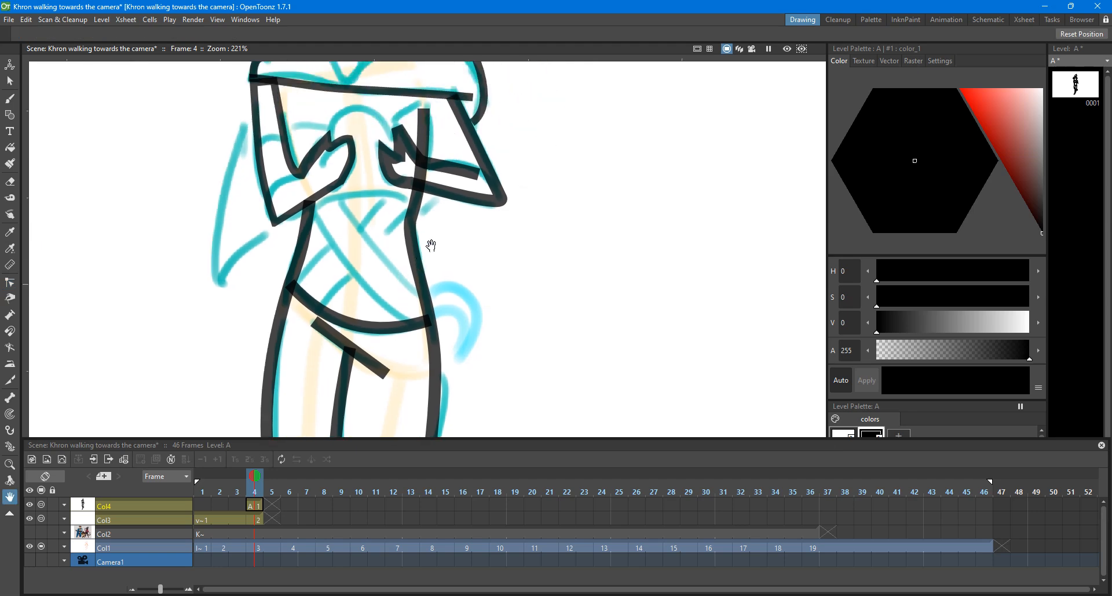
{"action": "scroll", "coordinate": [432, 243], "scroll_direction": "up", "scroll_amount": 1}
{"action": "left_click", "coordinate": [11, 119]}
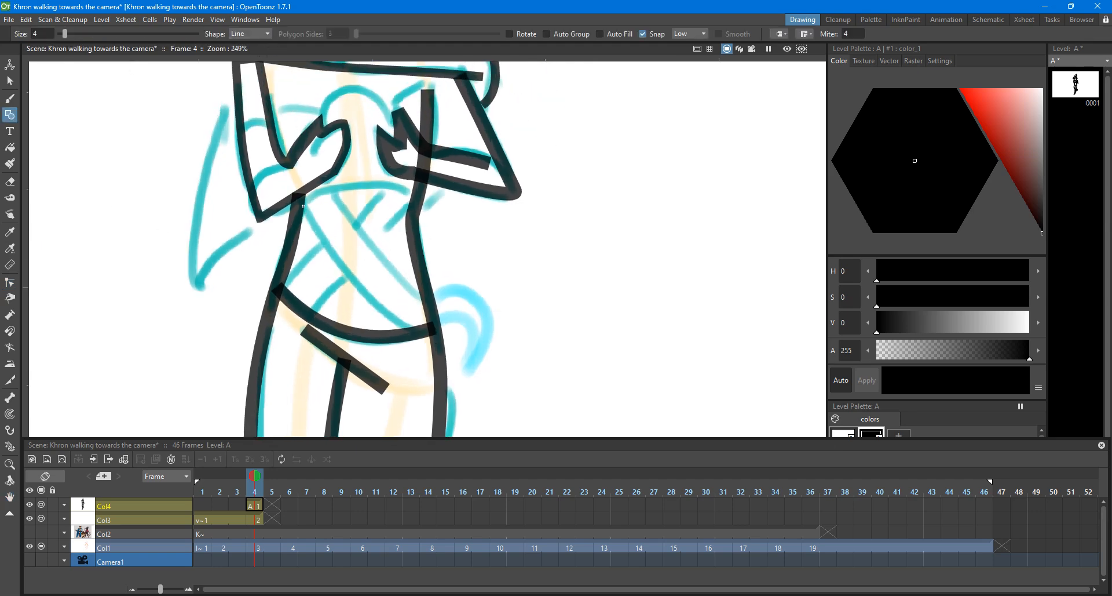
{"action": "mouse_move", "coordinate": [381, 200]}
{"action": "left_mouse_down"}
{"action": "mouse_move", "coordinate": [419, 197]}
{"action": "mouse_move", "coordinate": [356, 187]}
{"action": "left_mouse_up"}
{"action": "key", "text": "c"}
{"action": "scroll", "coordinate": [349, 136], "scroll_direction": "down", "scroll_amount": 3}
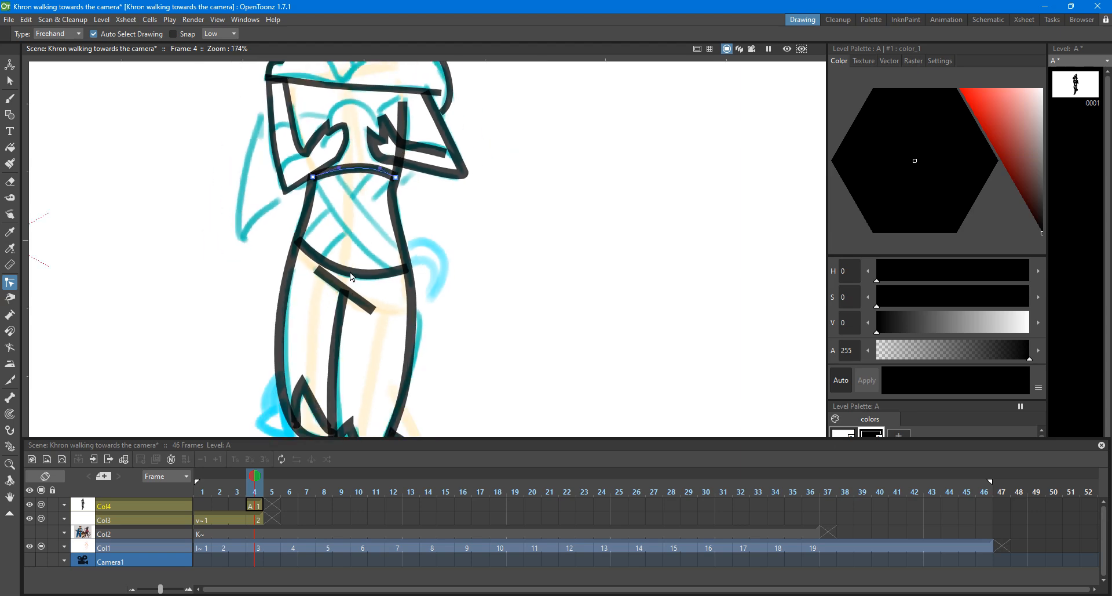
Step: Draw a rectangle over the sketched diagonal strap inside the waist area
{"action": "scroll", "coordinate": [353, 277], "scroll_direction": "down", "scroll_amount": 4}
{"action": "scroll", "coordinate": [339, 246], "scroll_direction": "down", "scroll_amount": 3}
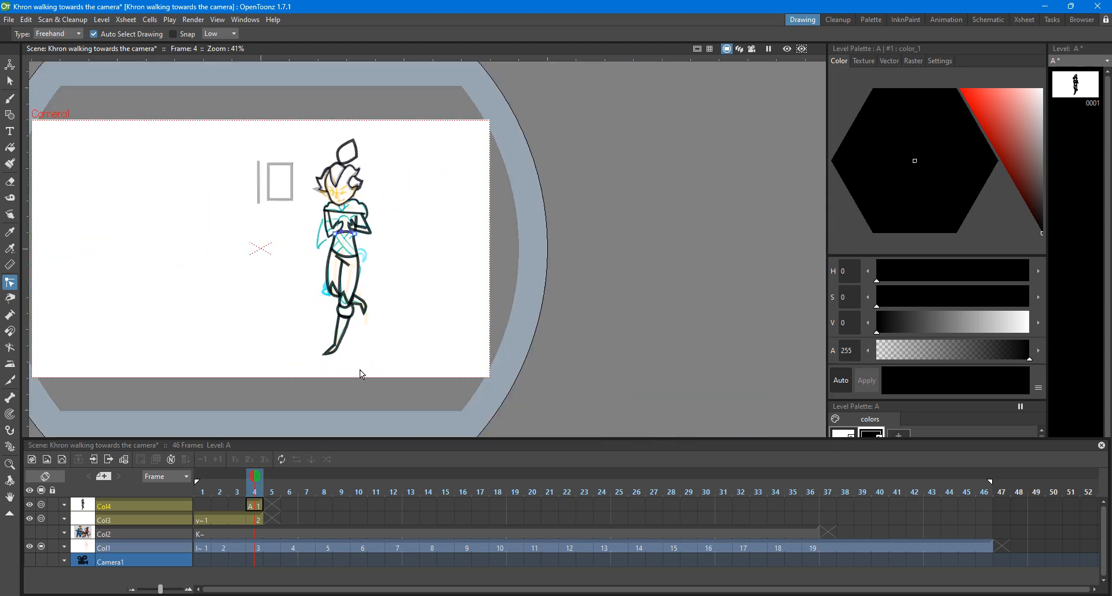
{"action": "left_click", "coordinate": [344, 346]}
{"action": "scroll", "coordinate": [346, 348], "scroll_direction": "up", "scroll_amount": 3}
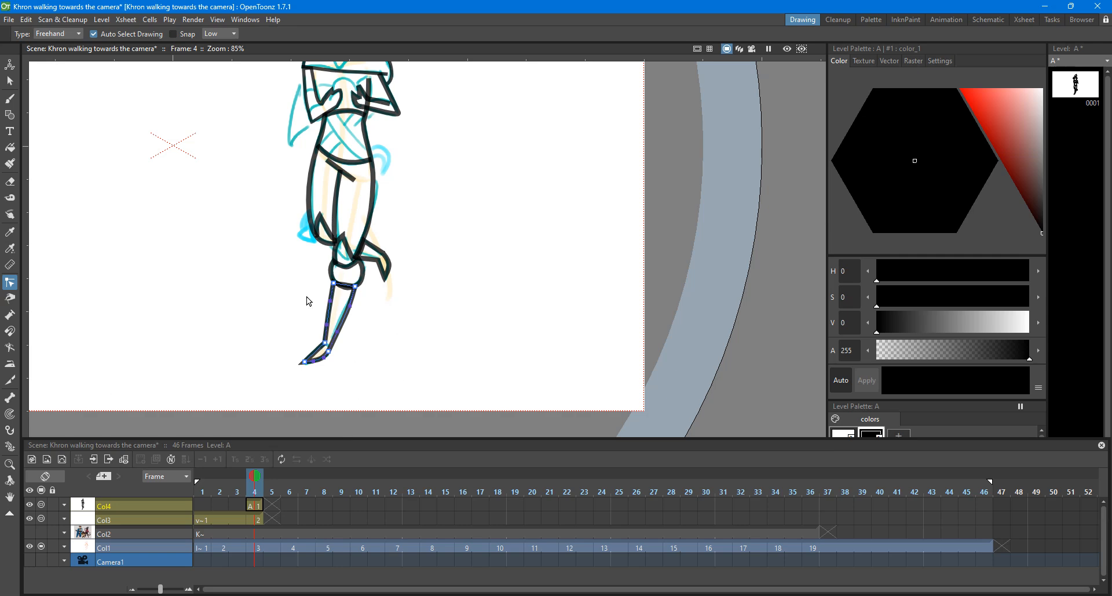
{"action": "scroll", "coordinate": [371, 122], "scroll_direction": "up", "scroll_amount": 5}
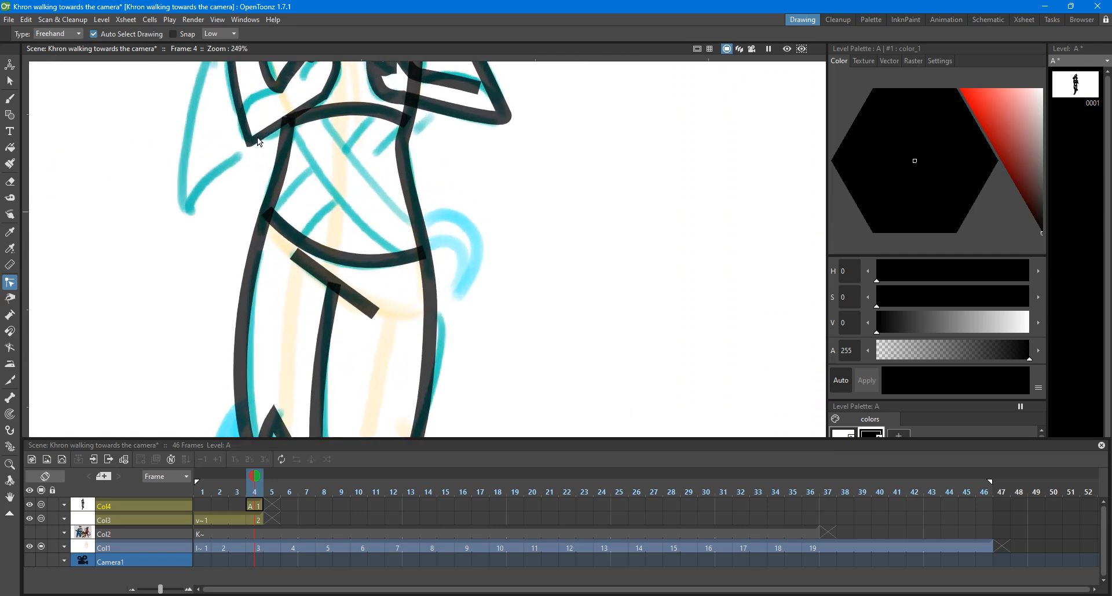
{"action": "left_click", "coordinate": [10, 115]}
{"action": "left_click", "coordinate": [250, 34]}
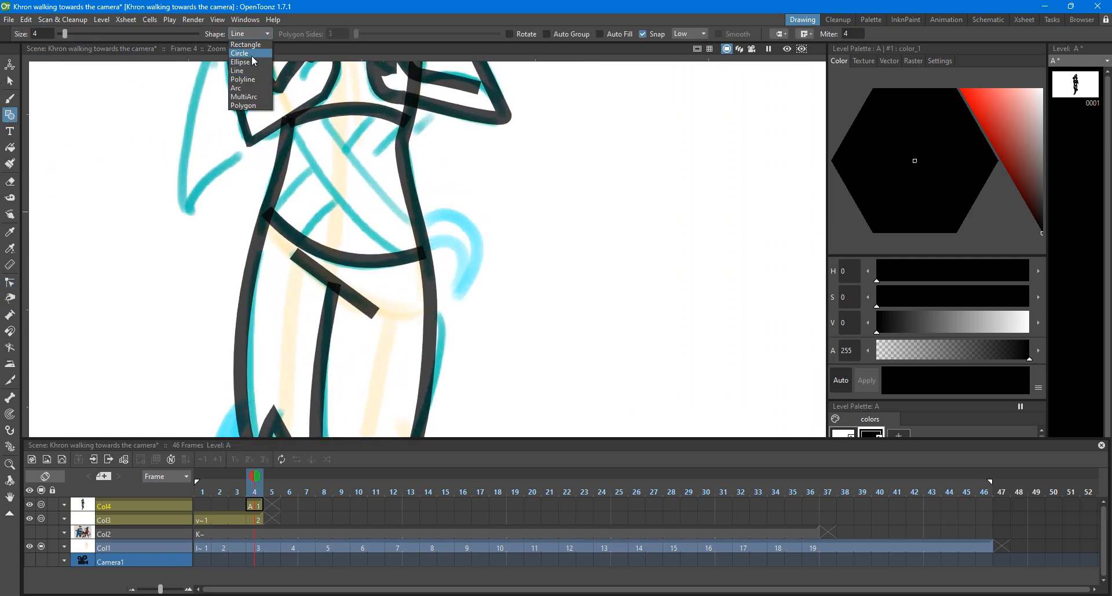
{"action": "left_click", "coordinate": [253, 38]}
{"action": "mouse_move", "coordinate": [302, 123]}
{"action": "left_mouse_down"}
{"action": "mouse_move", "coordinate": [406, 259]}
{"action": "mouse_move", "coordinate": [411, 220]}
{"action": "left_mouse_up"}
Step: Move the rectangle's lower corners to the strap's lower-right end at the hip and curve its left side along the sketch
{"action": "key", "text": "c"}
{"action": "left_click", "coordinate": [407, 258]}
{"action": "left_click_drag", "start_coordinate": [298, 257], "coordinate": [394, 256]}
{"action": "left_click_drag", "start_coordinate": [352, 198], "coordinate": [421, 246]}
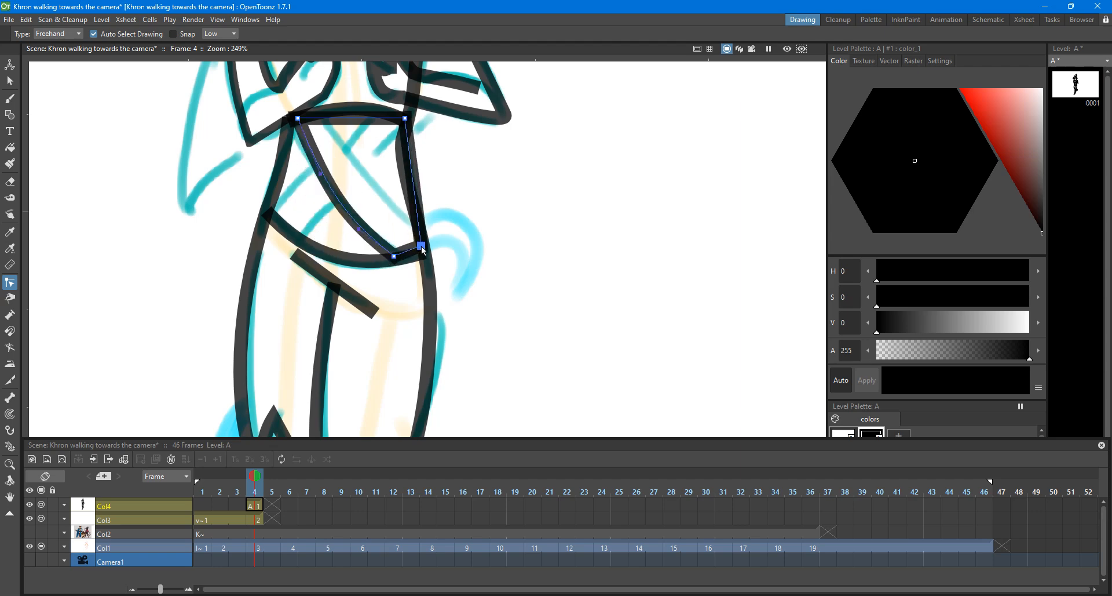
Step: Narrow the strap by moving its upper-right corner toward the upper-left one and curving its right side along the sketch
{"action": "left_click_drag", "start_coordinate": [414, 191], "coordinate": [390, 195]}
{"action": "left_click_drag", "start_coordinate": [405, 118], "coordinate": [327, 119]}
{"action": "mouse_move", "coordinate": [317, 167]}
{"action": "left_mouse_down"}
{"action": "mouse_move", "coordinate": [344, 151]}
{"action": "mouse_move", "coordinate": [330, 114]}
{"action": "left_mouse_up"}
{"action": "left_click", "coordinate": [475, 128]}
{"action": "left_click", "coordinate": [326, 120]}
{"action": "left_click", "coordinate": [514, 139]}
Step: Reposition the strap's lower-right corner so it meets the hip outline
{"action": "scroll", "coordinate": [422, 157], "scroll_direction": "down", "scroll_amount": 5}
{"action": "scroll", "coordinate": [424, 161], "scroll_direction": "up", "scroll_amount": 5}
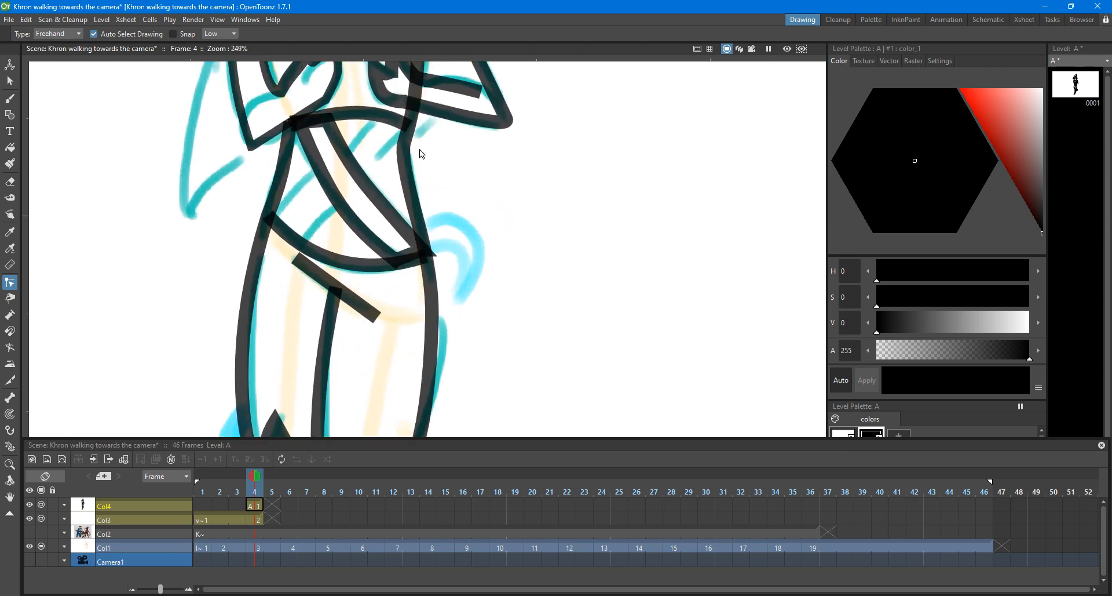
{"action": "left_click", "coordinate": [420, 253]}
{"action": "mouse_move", "coordinate": [418, 250]}
{"action": "left_mouse_down"}
{"action": "mouse_move", "coordinate": [396, 269]}
{"action": "mouse_move", "coordinate": [419, 254]}
{"action": "left_mouse_up"}
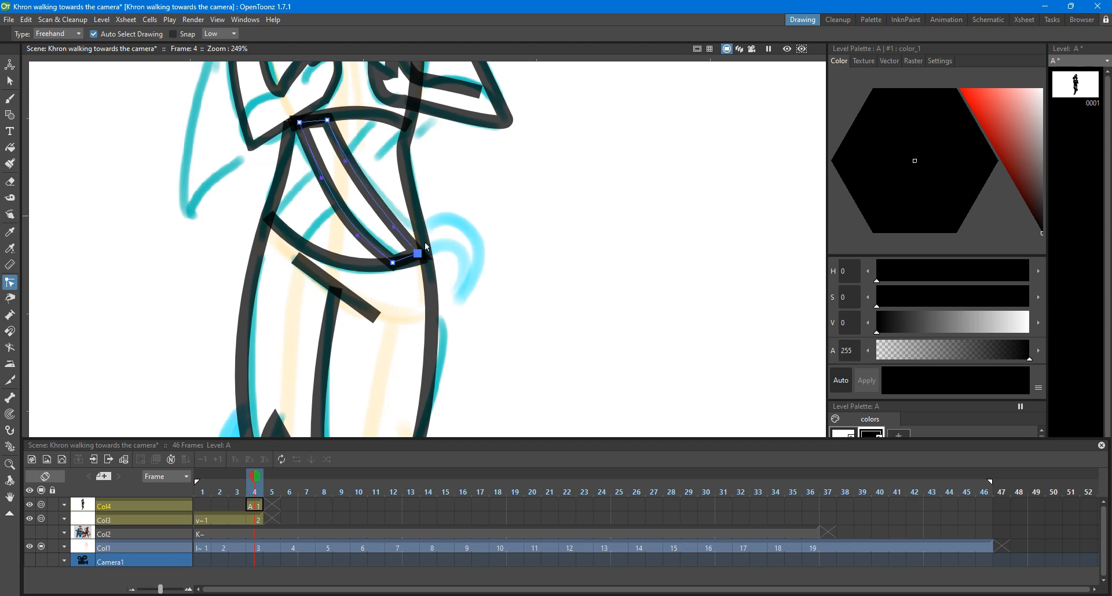
{"action": "left_click", "coordinate": [451, 170]}
Step: Draw a straight diagonal line from the upper waist edge down to the left hip corner, crossing the strap
{"action": "scroll", "coordinate": [451, 170], "scroll_direction": "down", "scroll_amount": 3}
{"action": "scroll", "coordinate": [408, 105], "scroll_direction": "up", "scroll_amount": 2}
{"action": "left_click", "coordinate": [9, 114]}
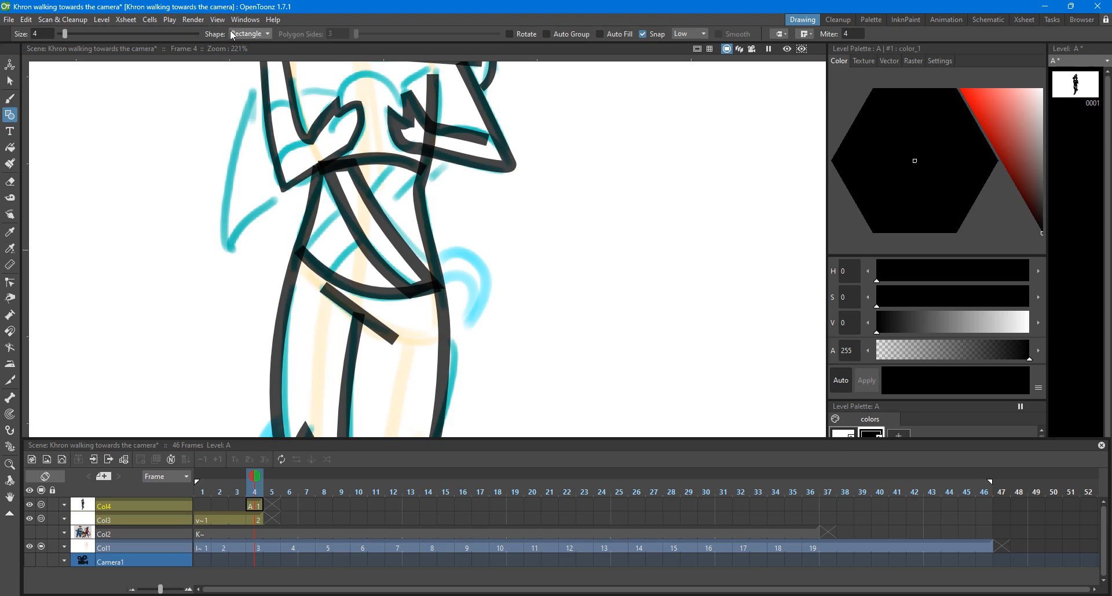
{"action": "left_click", "coordinate": [250, 33]}
{"action": "left_click", "coordinate": [246, 71]}
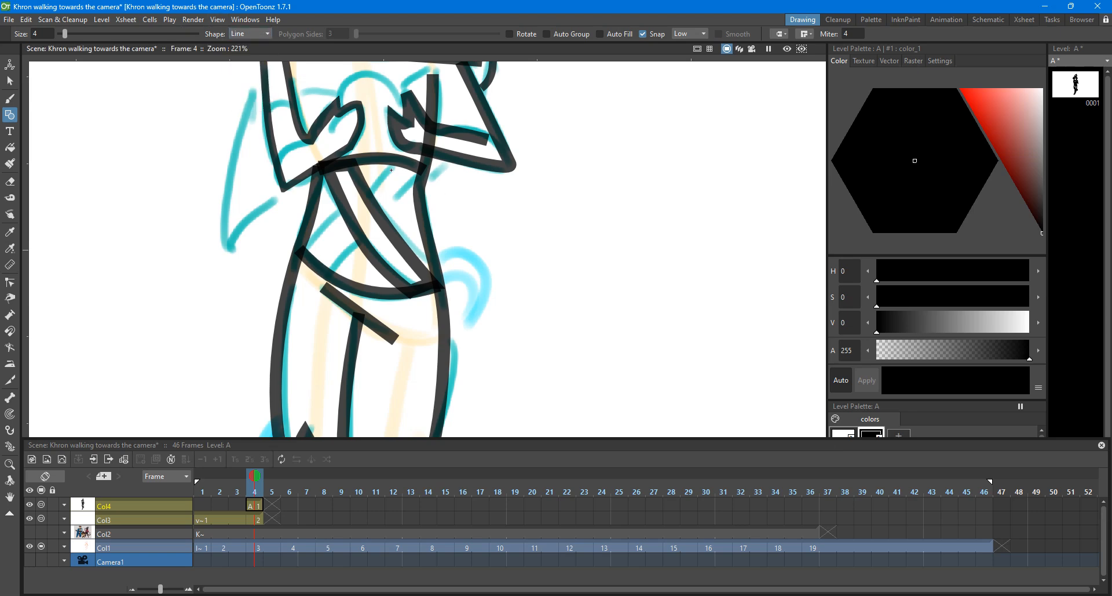
{"action": "left_click_drag", "start_coordinate": [351, 191], "coordinate": [301, 250]}
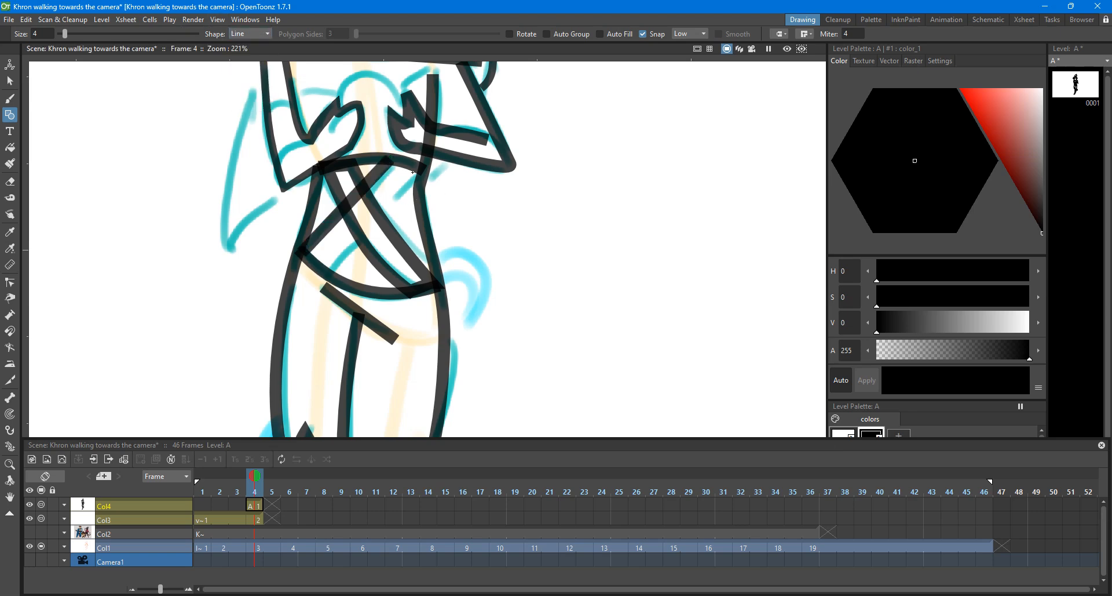
Step: Try a second diagonal line parallel to the first across the waist and undo both diagonal lines
{"action": "left_click_drag", "start_coordinate": [413, 172], "coordinate": [323, 273]}
{"action": "scroll", "coordinate": [344, 189], "scroll_direction": "up", "scroll_amount": 4}
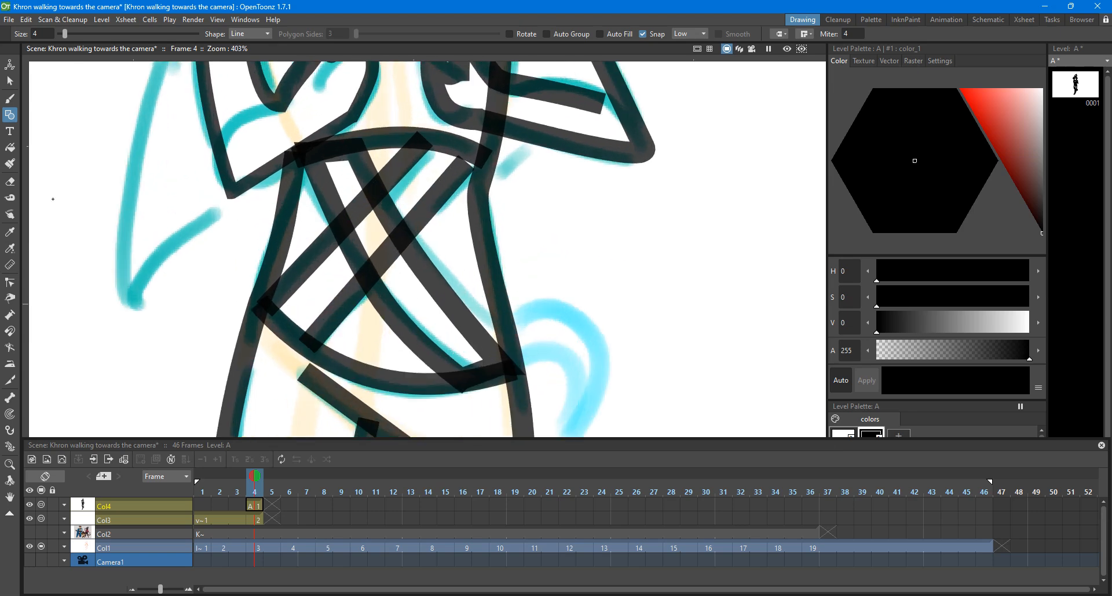
{"action": "key", "text": "ctrl+z"}
{"action": "key", "text": "ctrl+z"}
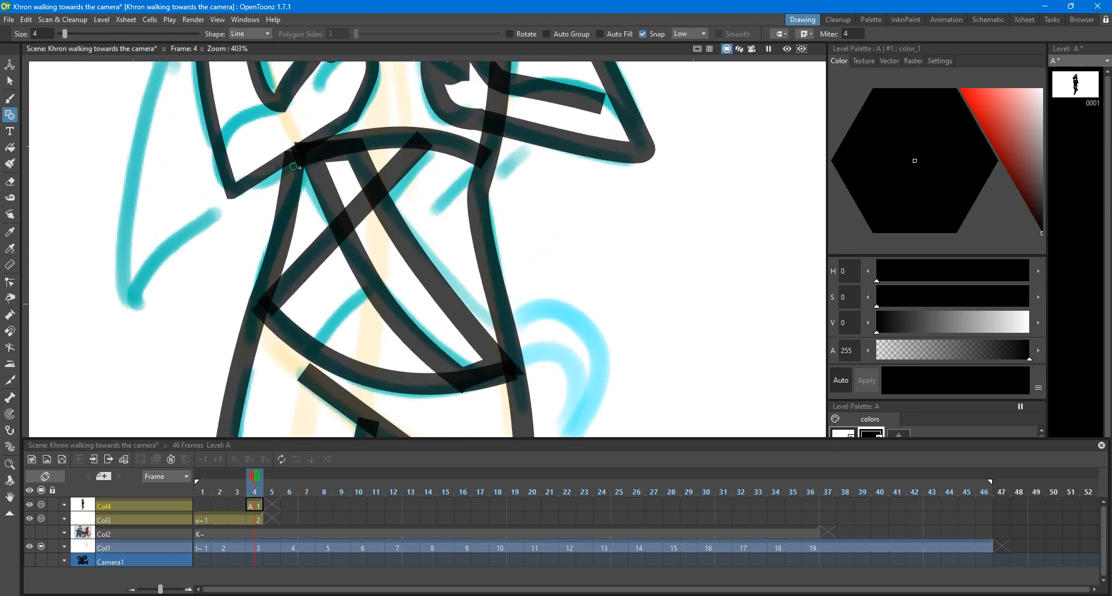
Step: Draw a rectangle over the waist and move its corners to form a second strap running from the upper right down to the left hip
{"action": "left_click", "coordinate": [250, 34]}
{"action": "left_click", "coordinate": [246, 44]}
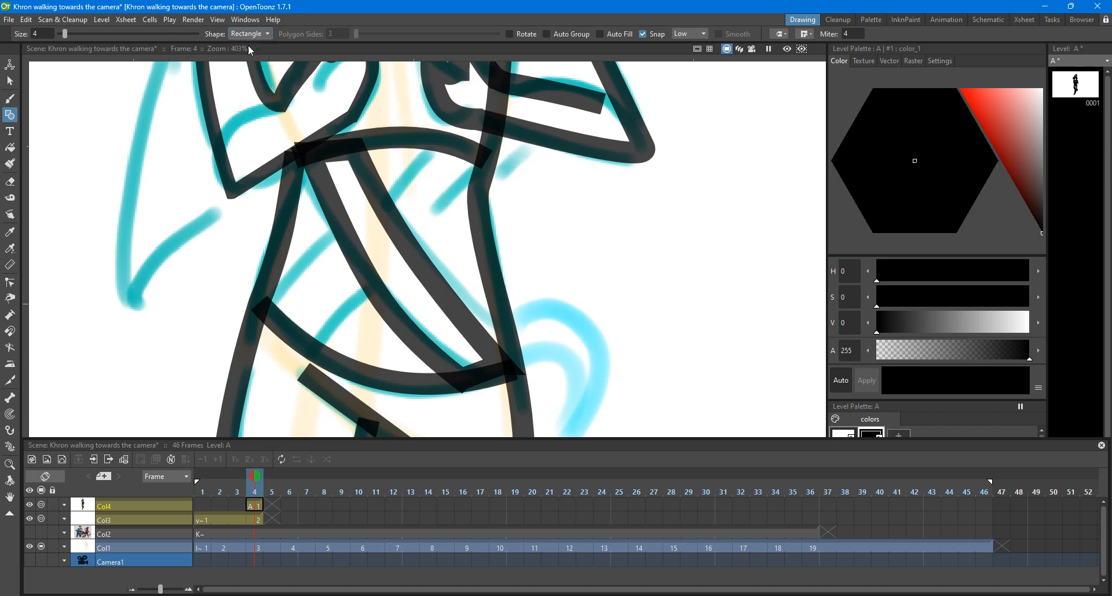
{"action": "mouse_move", "coordinate": [473, 153]}
{"action": "left_mouse_down"}
{"action": "mouse_move", "coordinate": [380, 265]}
{"action": "mouse_move", "coordinate": [270, 334]}
{"action": "mouse_move", "coordinate": [293, 316]}
{"action": "left_mouse_up"}
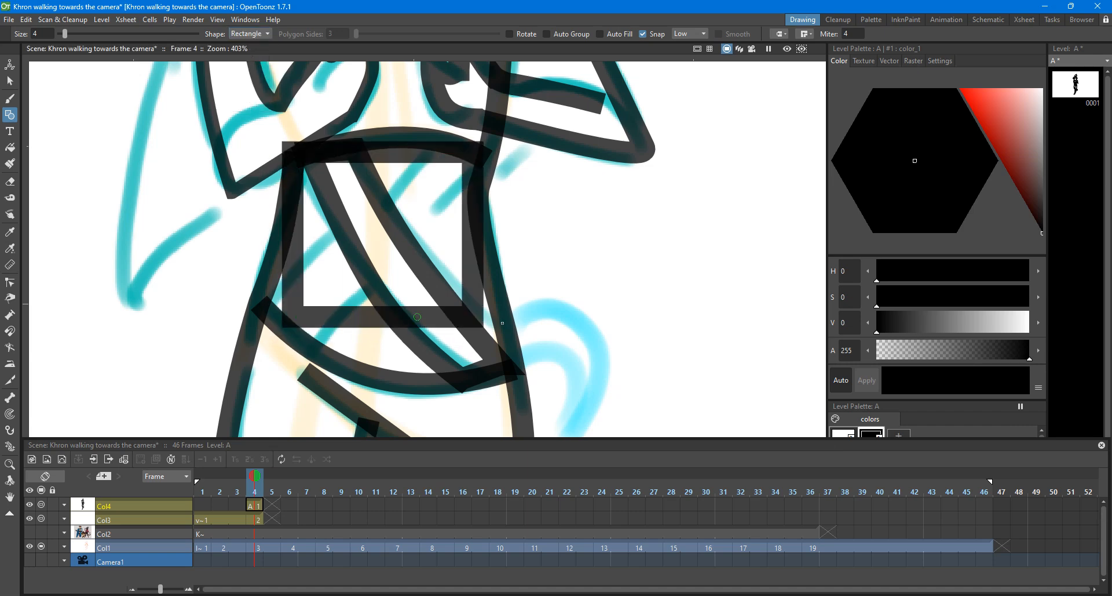
{"action": "key", "text": "c"}
{"action": "left_click", "coordinate": [470, 316]}
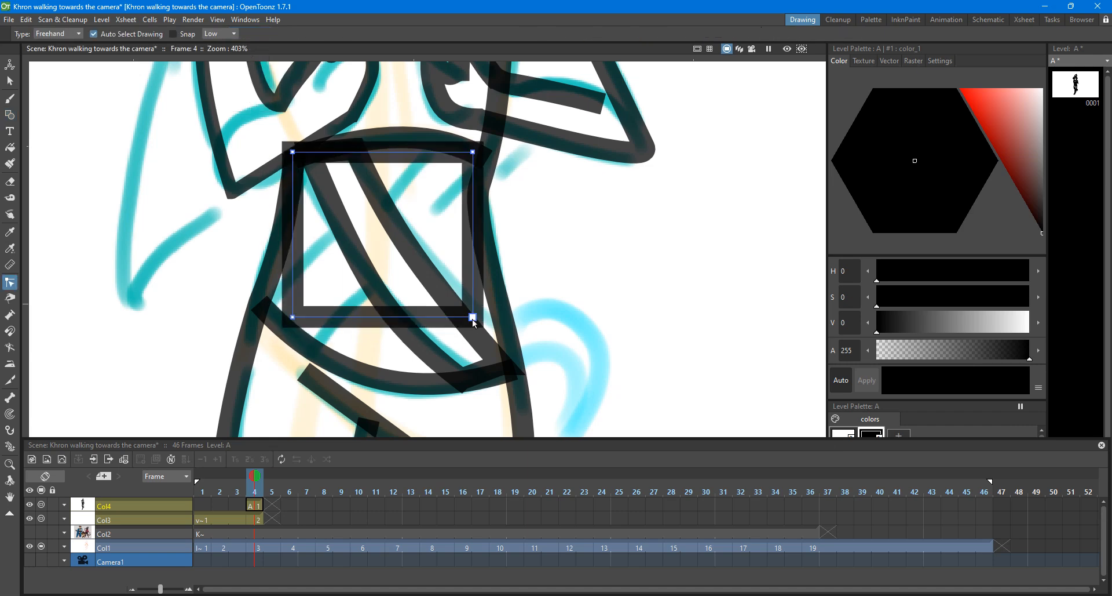
{"action": "mouse_move", "coordinate": [473, 316]}
{"action": "left_mouse_down"}
{"action": "mouse_move", "coordinate": [308, 356]}
{"action": "mouse_move", "coordinate": [312, 345]}
{"action": "mouse_move", "coordinate": [270, 318]}
{"action": "left_mouse_up"}
{"action": "left_click_drag", "start_coordinate": [291, 153], "coordinate": [436, 141]}
{"action": "left_click", "coordinate": [475, 262]}
{"action": "scroll", "coordinate": [470, 248], "scroll_direction": "up", "scroll_amount": 1}
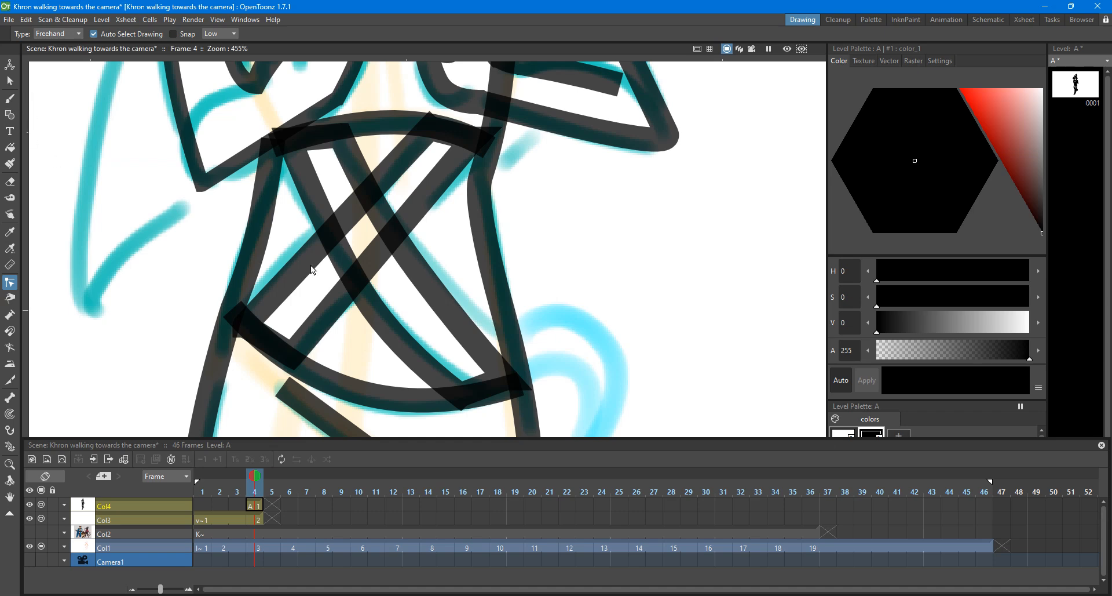
Step: Erase the line sections where the two straps cross and activate the Tape tool
{"action": "key", "text": "e"}
{"action": "mouse_move", "coordinate": [339, 200]}
{"action": "left_mouse_down"}
{"action": "mouse_move", "coordinate": [377, 261]}
{"action": "mouse_move", "coordinate": [360, 241]}
{"action": "mouse_move", "coordinate": [385, 224]}
{"action": "mouse_move", "coordinate": [371, 265]}
{"action": "mouse_move", "coordinate": [373, 241]}
{"action": "mouse_move", "coordinate": [394, 228]}
{"action": "mouse_move", "coordinate": [385, 289]}
{"action": "mouse_move", "coordinate": [366, 291]}
{"action": "left_mouse_up"}
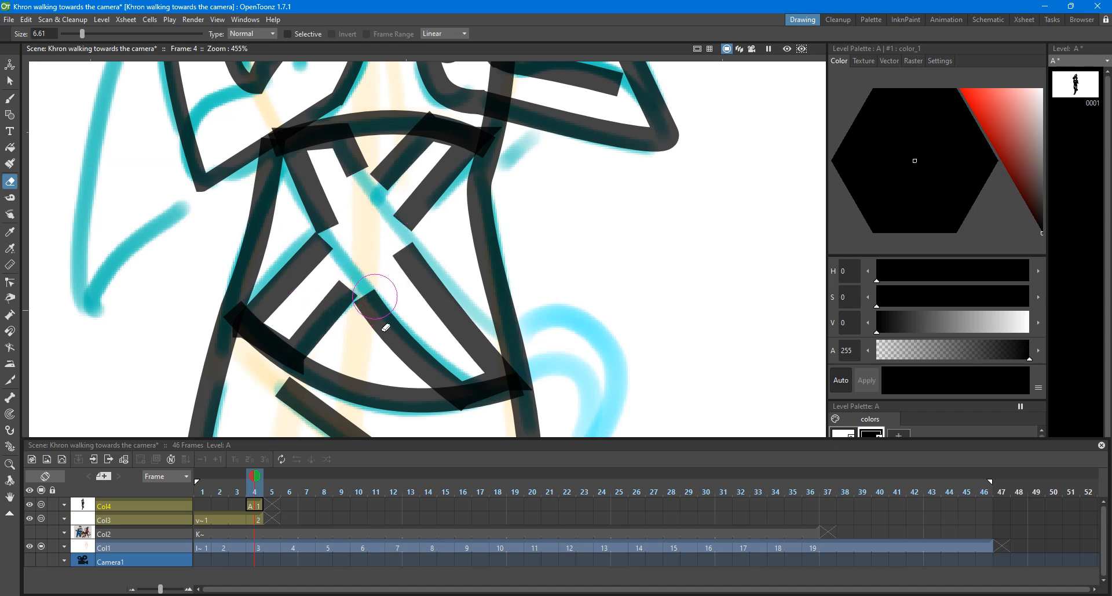
{"action": "key", "text": "t"}
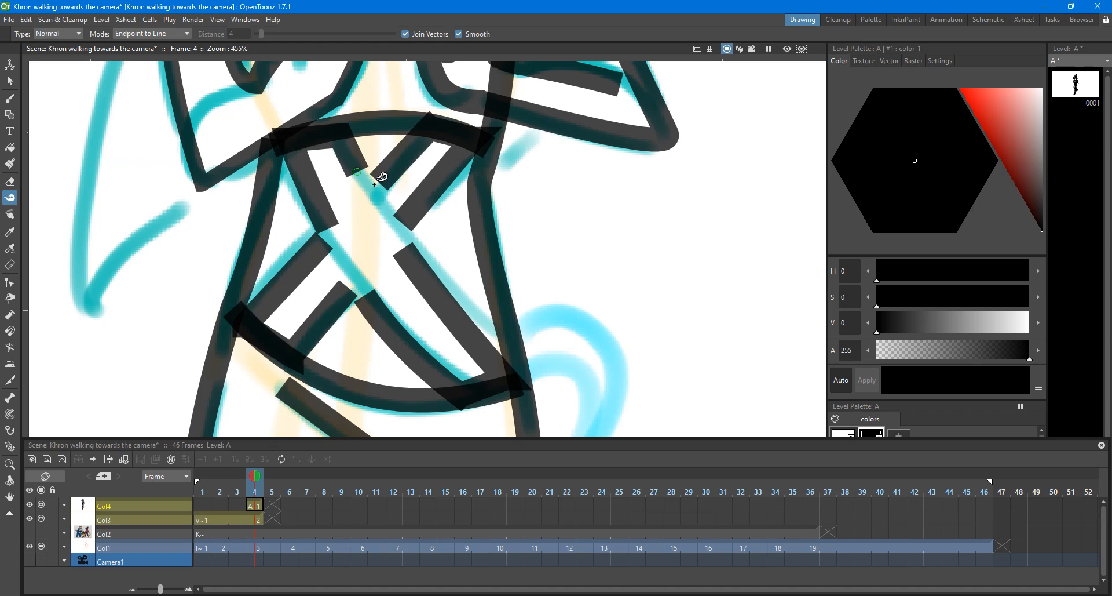
{"action": "left_click", "coordinate": [387, 174]}
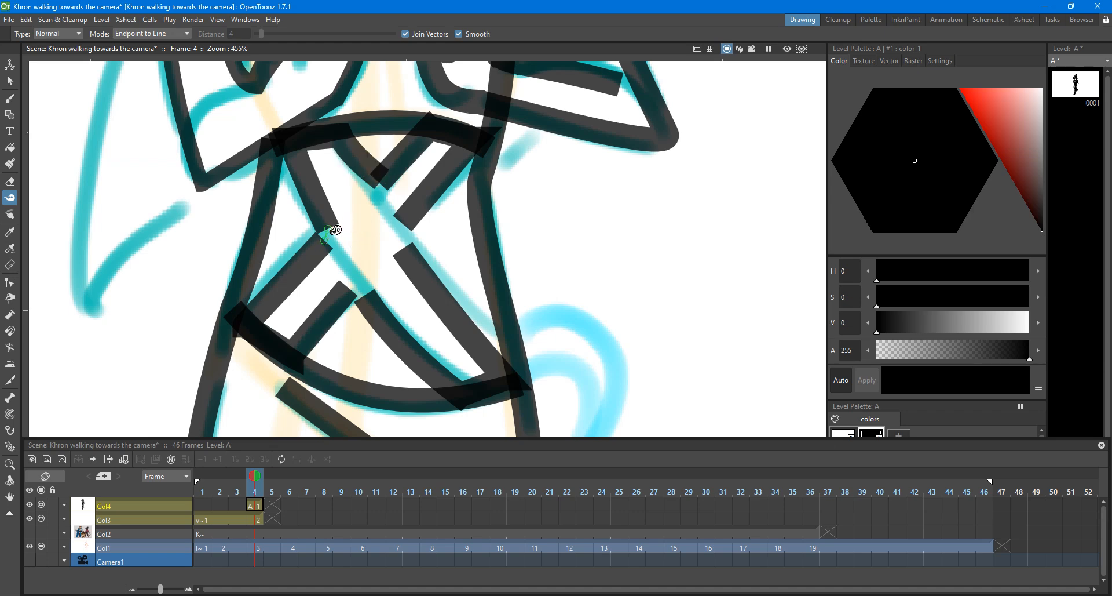
{"action": "left_click", "coordinate": [334, 230]}
{"action": "key", "text": "ctrl+z"}
{"action": "key", "text": "ctrl+z"}
Step: Tape together the loose line ends above, below, left and right of the erased strap crossing
{"action": "left_click_drag", "start_coordinate": [359, 173], "coordinate": [380, 187]}
{"action": "left_click", "coordinate": [339, 238]}
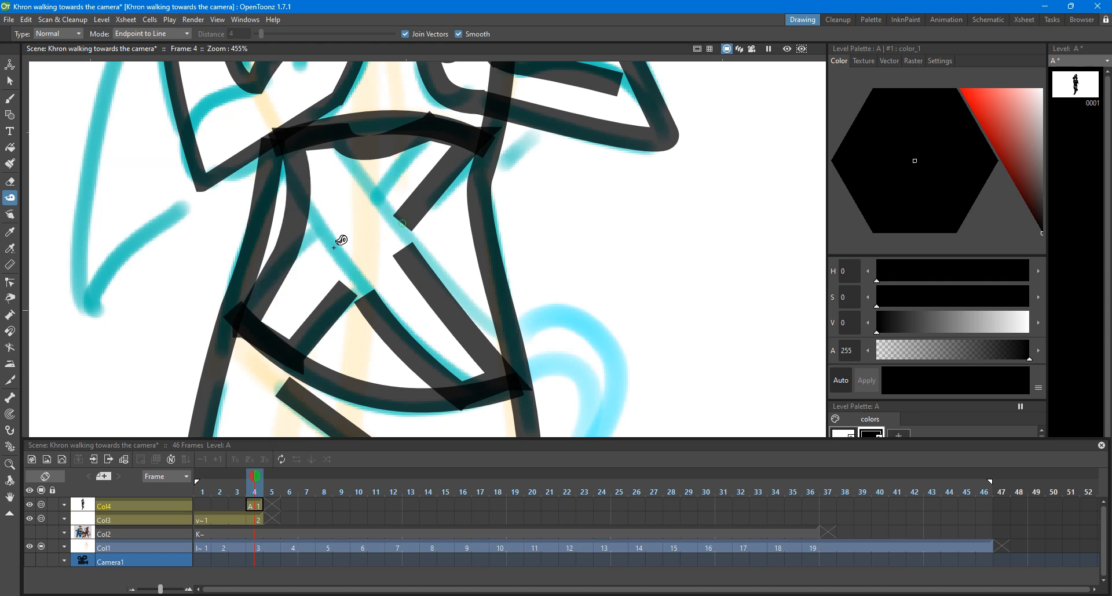
{"action": "left_click", "coordinate": [364, 291]}
{"action": "left_click", "coordinate": [405, 236]}
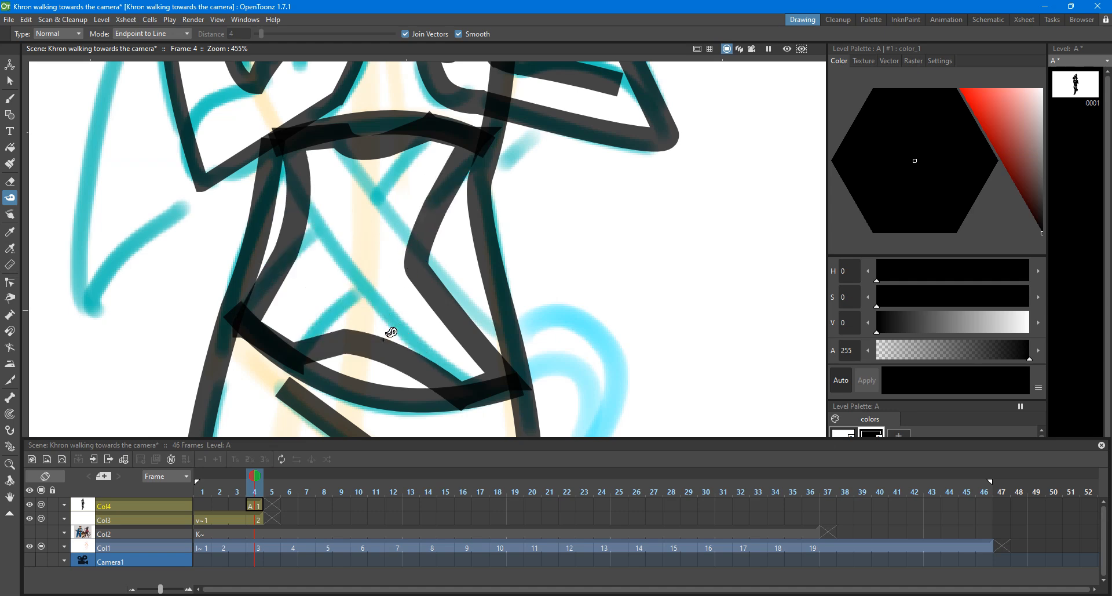
Step: Turn the lower and left joints of the strap outline into sharp corners and move them to the sketched crossing
{"action": "key", "text": "c"}
{"action": "left_click", "coordinate": [343, 350]}
{"action": "left_click_drag", "start_coordinate": [347, 339], "coordinate": [363, 293]}
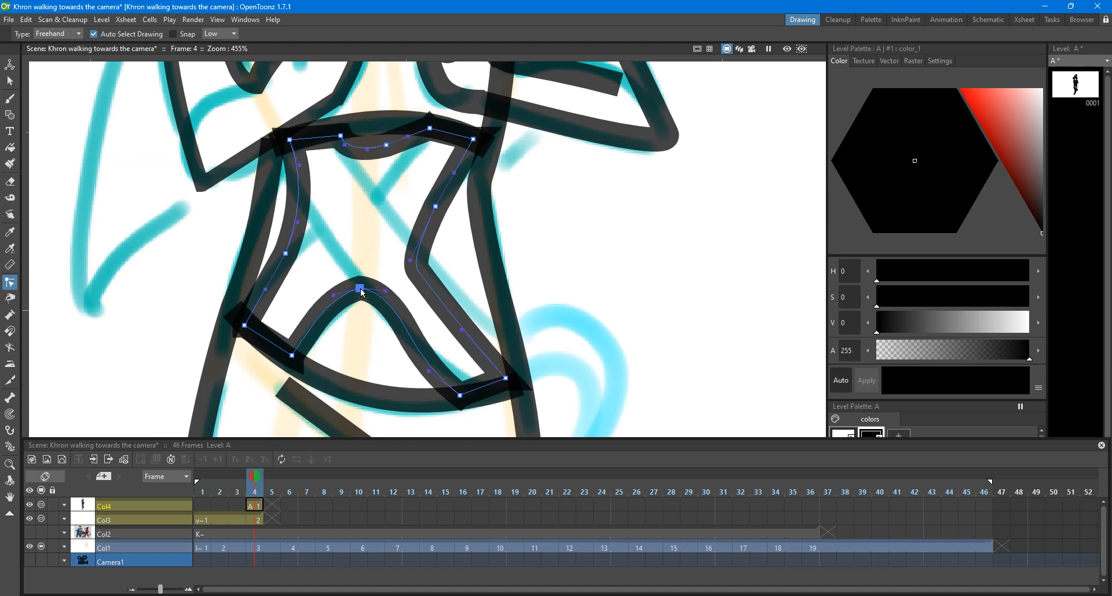
{"action": "left_click", "coordinate": [360, 290], "text": "alt"}
{"action": "left_click", "coordinate": [286, 254], "text": "alt"}
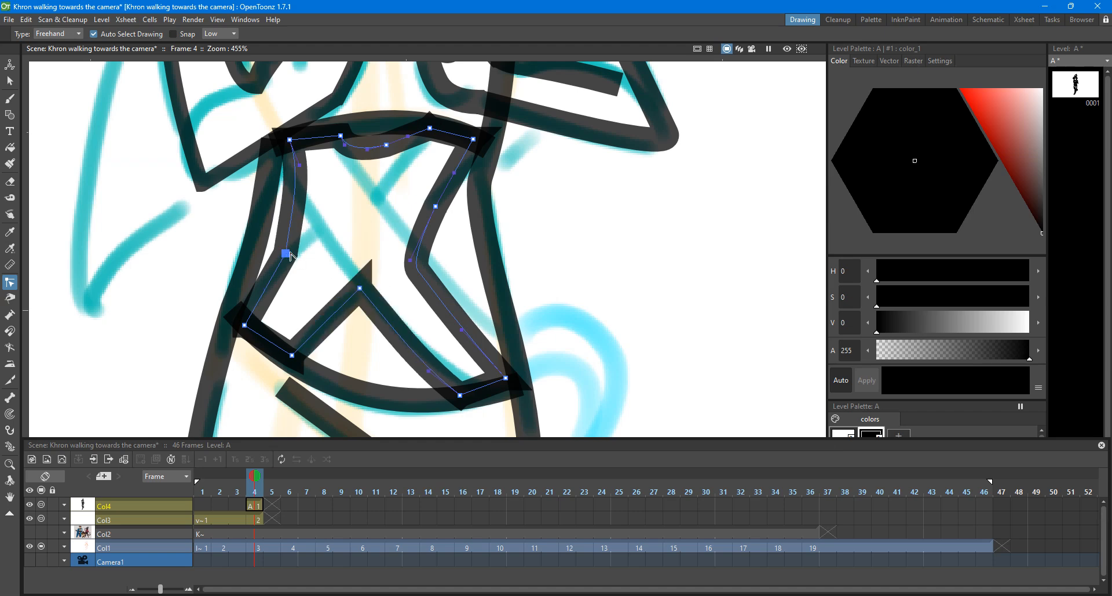
{"action": "left_click_drag", "start_coordinate": [286, 254], "coordinate": [315, 228]}
Step: Make the upper and right joints sharp corners at the crossing and adjust the strap's upper-right corner on the waist line
{"action": "left_click", "coordinate": [386, 146], "text": "alt"}
{"action": "left_click_drag", "start_coordinate": [387, 147], "coordinate": [375, 191]}
{"action": "left_click", "coordinate": [436, 208], "text": "alt"}
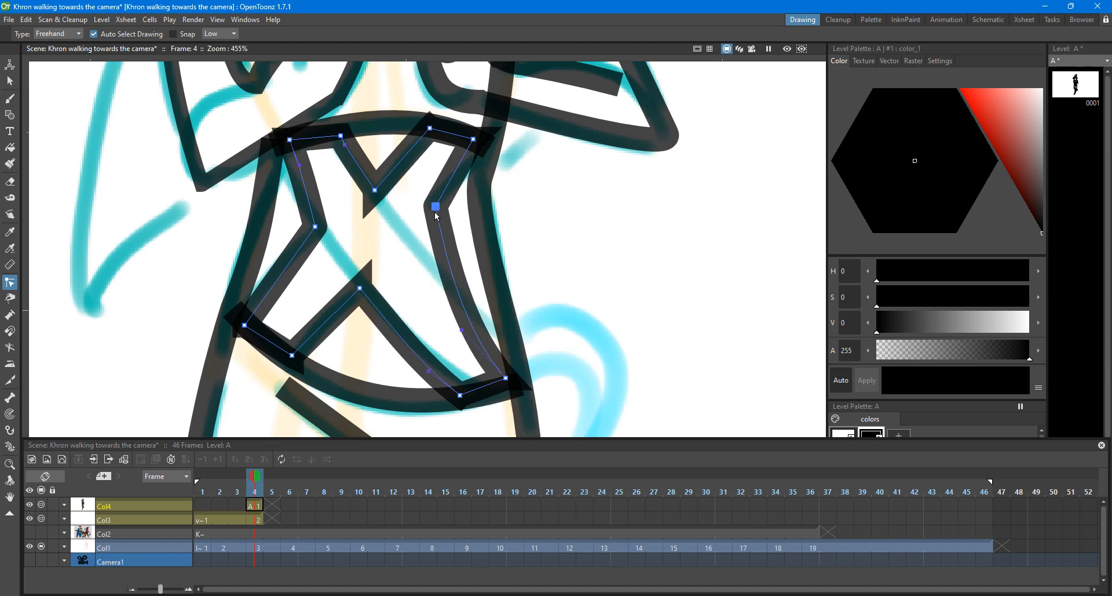
{"action": "mouse_move", "coordinate": [438, 217]}
{"action": "left_mouse_down"}
{"action": "mouse_move", "coordinate": [370, 227]}
{"action": "mouse_move", "coordinate": [423, 224]}
{"action": "left_mouse_up"}
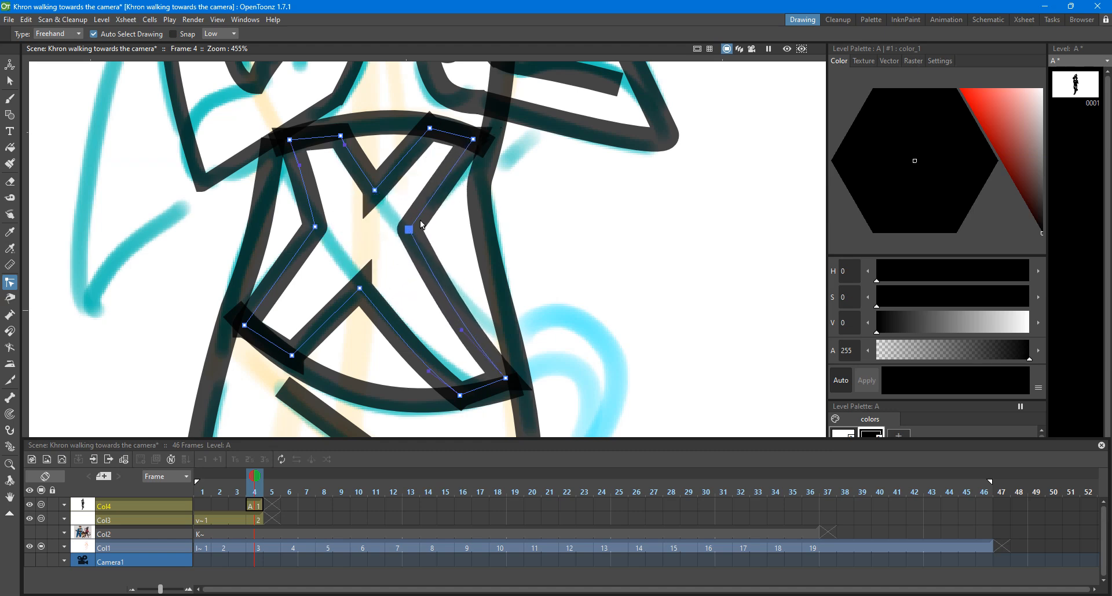
{"action": "mouse_move", "coordinate": [475, 143]}
{"action": "left_mouse_down"}
{"action": "mouse_move", "coordinate": [483, 150]}
{"action": "mouse_move", "coordinate": [468, 152]}
{"action": "left_mouse_up"}
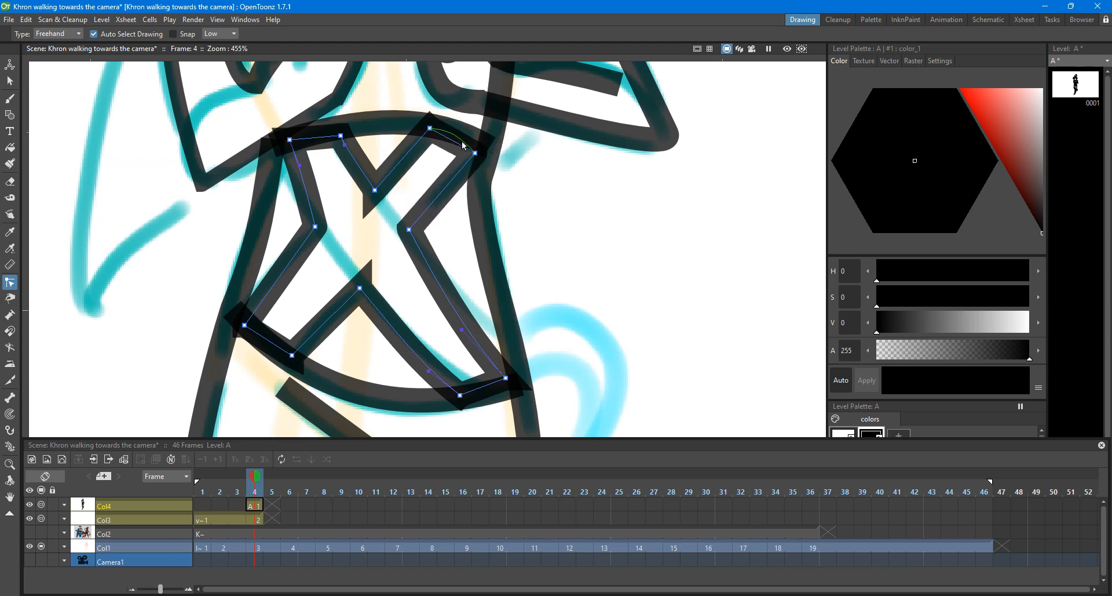
Step: Curve the strap's upper-right end and both sides of the upper notch along the sketch, and save the scene
{"action": "left_click", "coordinate": [465, 146]}
{"action": "left_click", "coordinate": [368, 181]}
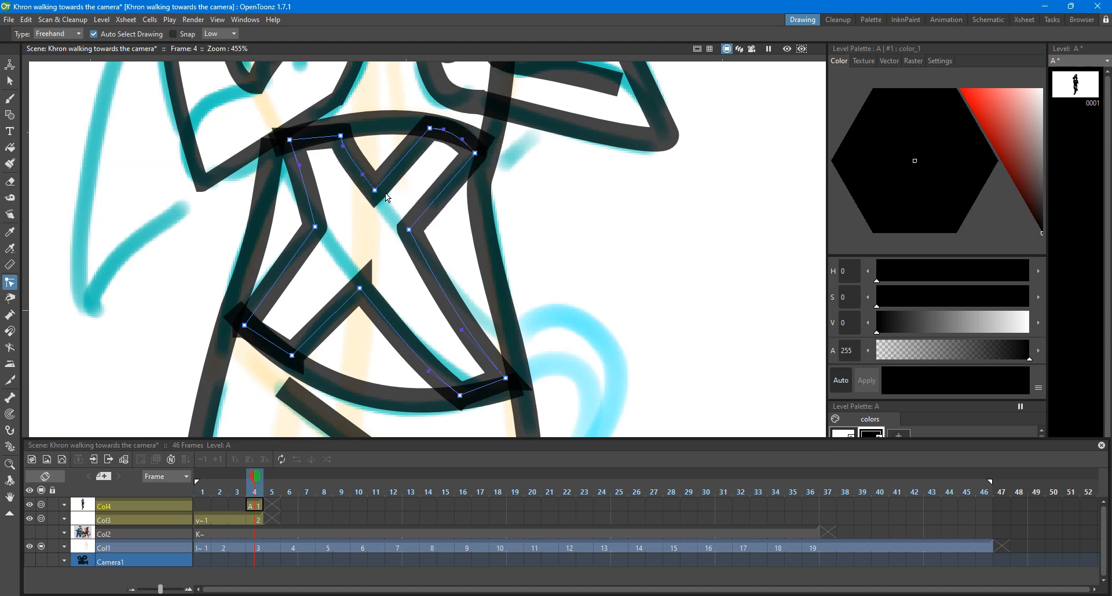
{"action": "key", "text": "ctrl+s"}
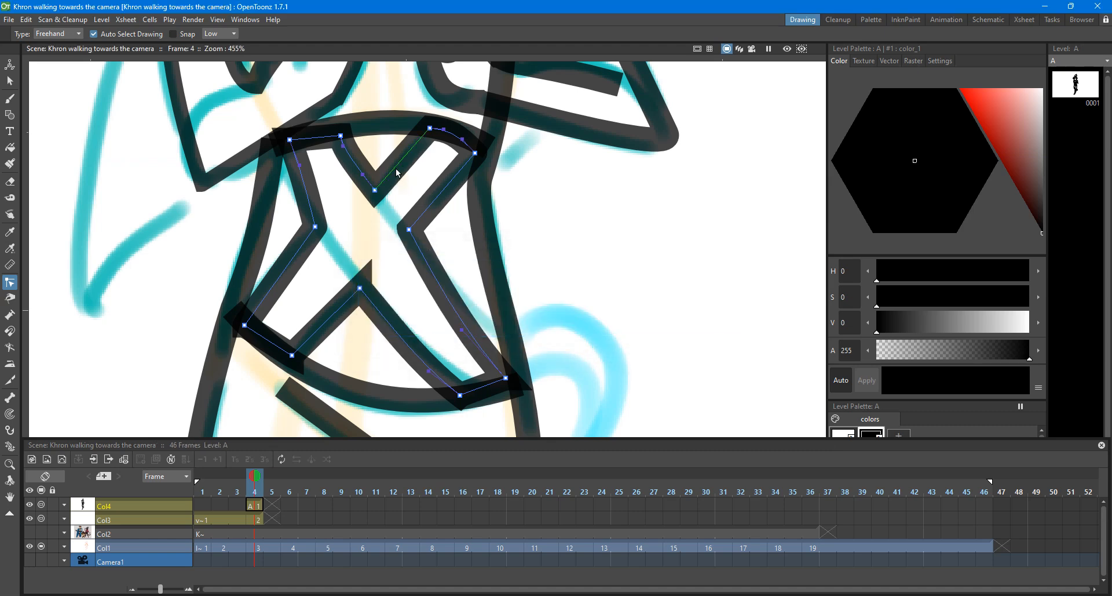
{"action": "left_click", "coordinate": [398, 172]}
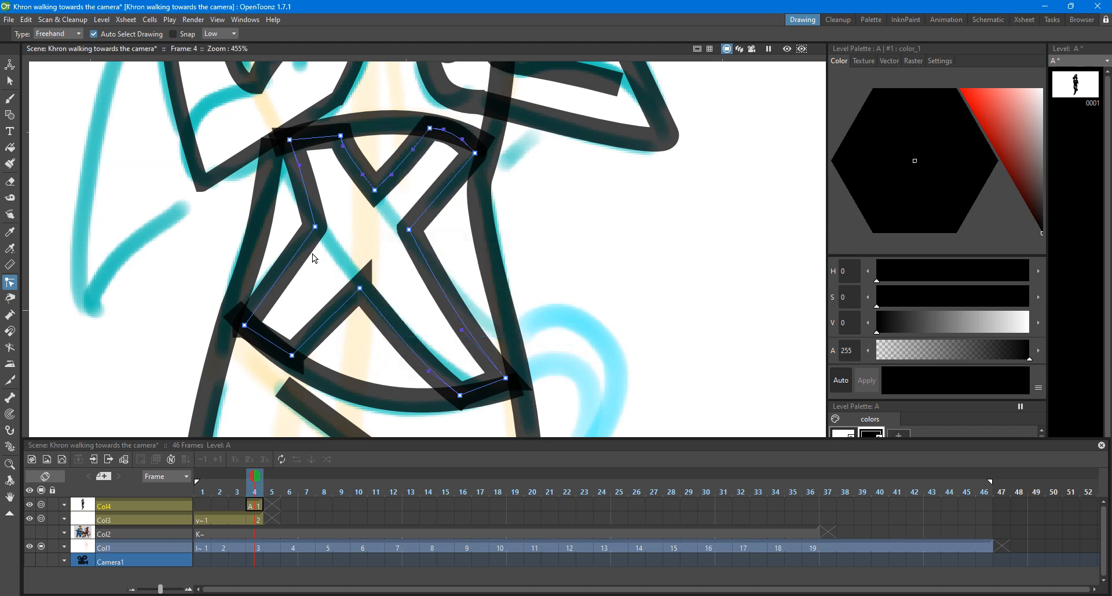
Step: Curve the right side of the lower notch along the sketch and adjust the notch's two lower corners on the hip line
{"action": "left_click", "coordinate": [235, 320]}
{"action": "left_click", "coordinate": [272, 296]}
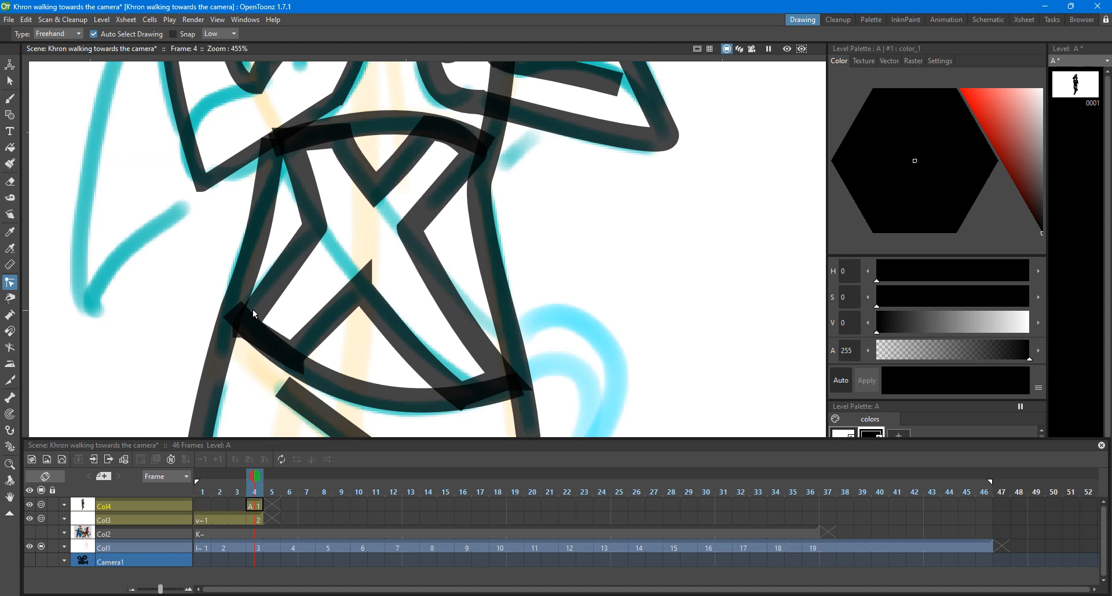
{"action": "left_click", "coordinate": [374, 306]}
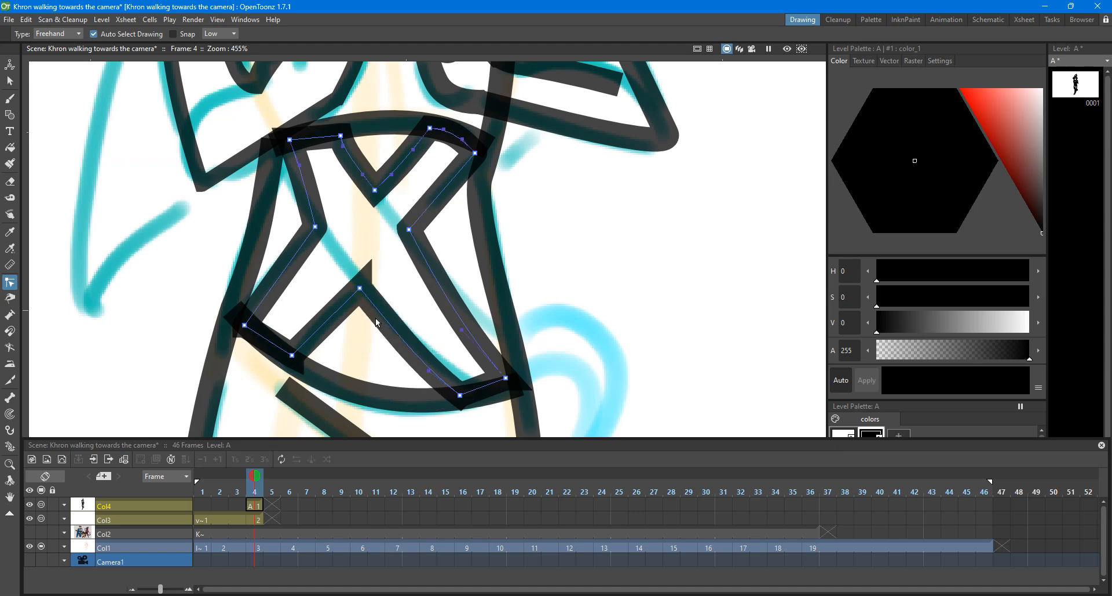
{"action": "left_click_drag", "start_coordinate": [394, 335], "coordinate": [402, 339]}
{"action": "left_click_drag", "start_coordinate": [437, 379], "coordinate": [453, 392]}
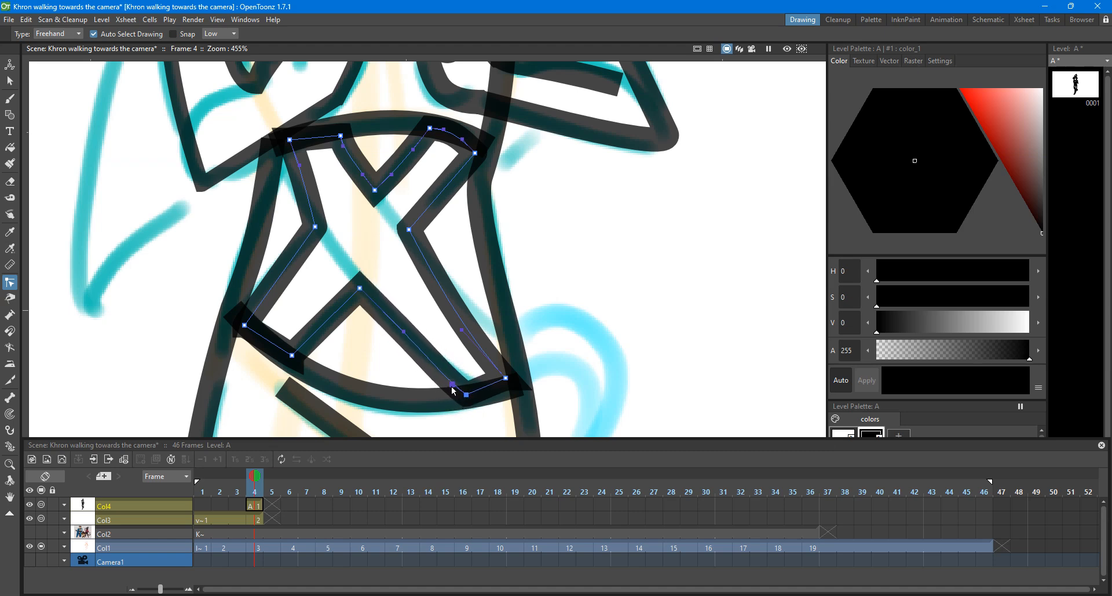
{"action": "left_click_drag", "start_coordinate": [402, 334], "coordinate": [395, 336]}
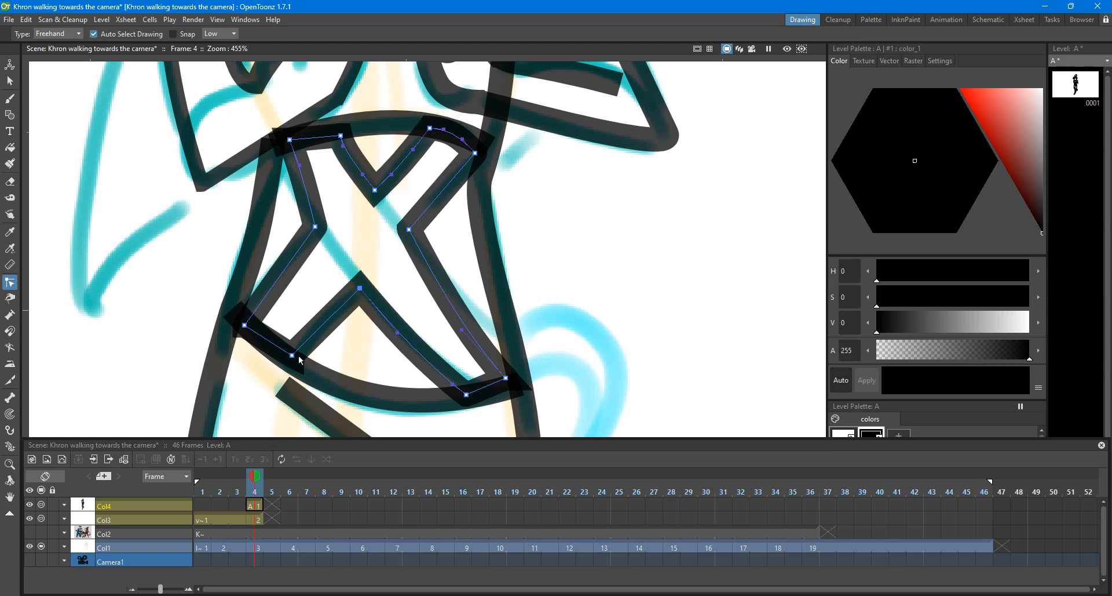
{"action": "left_click_drag", "start_coordinate": [293, 355], "coordinate": [289, 352]}
{"action": "left_click", "coordinate": [334, 308]}
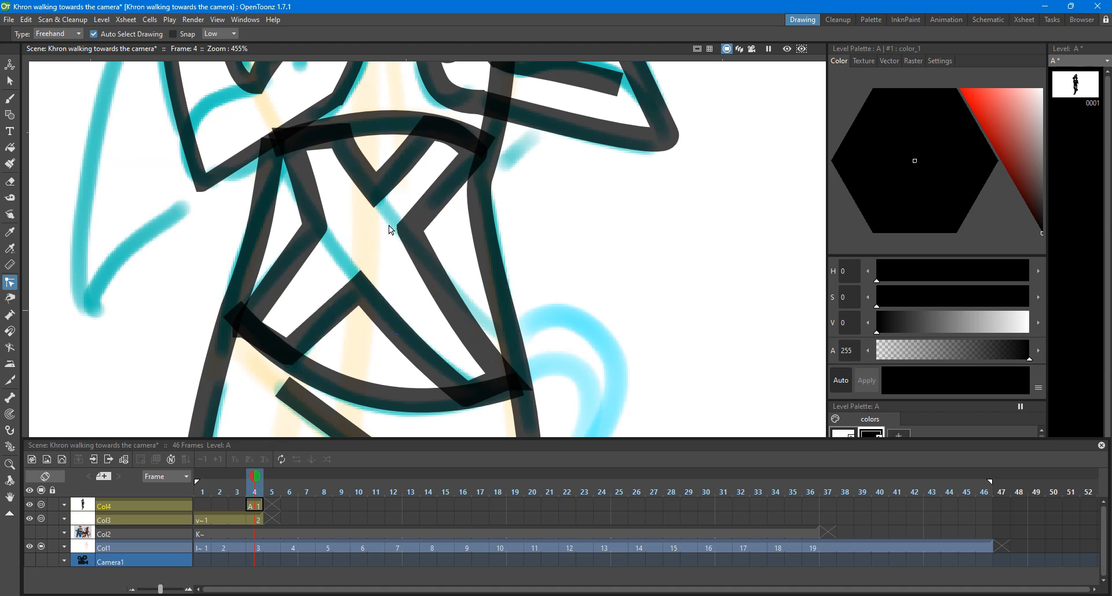
Step: Draw two short straight lines at the crossing, linking the left corner to the lower one and the upper corner to the right one
{"action": "scroll", "coordinate": [391, 230], "scroll_direction": "down", "scroll_amount": 5}
{"action": "scroll", "coordinate": [379, 206], "scroll_direction": "up", "scroll_amount": 8}
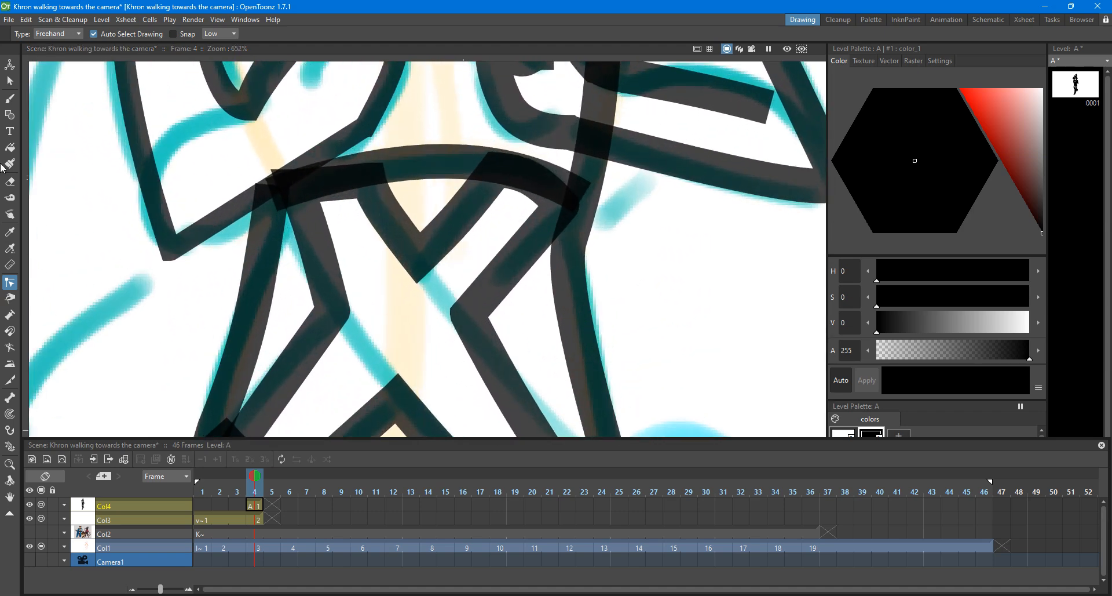
{"action": "left_click", "coordinate": [10, 115]}
{"action": "scroll", "coordinate": [236, 69], "scroll_direction": "down", "scroll_amount": 2}
{"action": "left_click", "coordinate": [250, 33]}
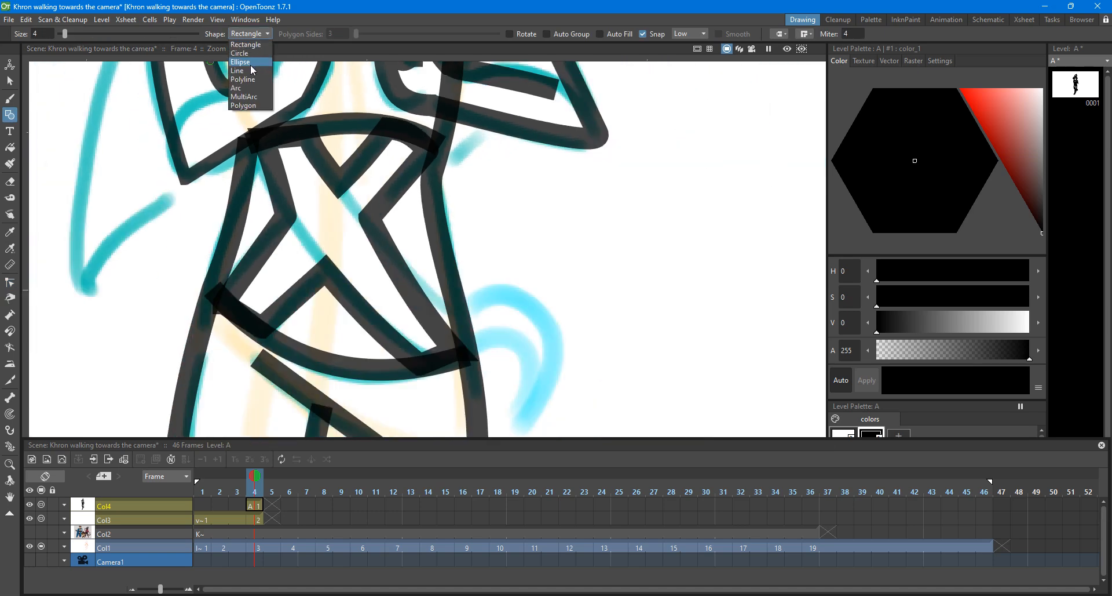
{"action": "left_click", "coordinate": [246, 70]}
{"action": "scroll", "coordinate": [321, 238], "scroll_direction": "up", "scroll_amount": 2}
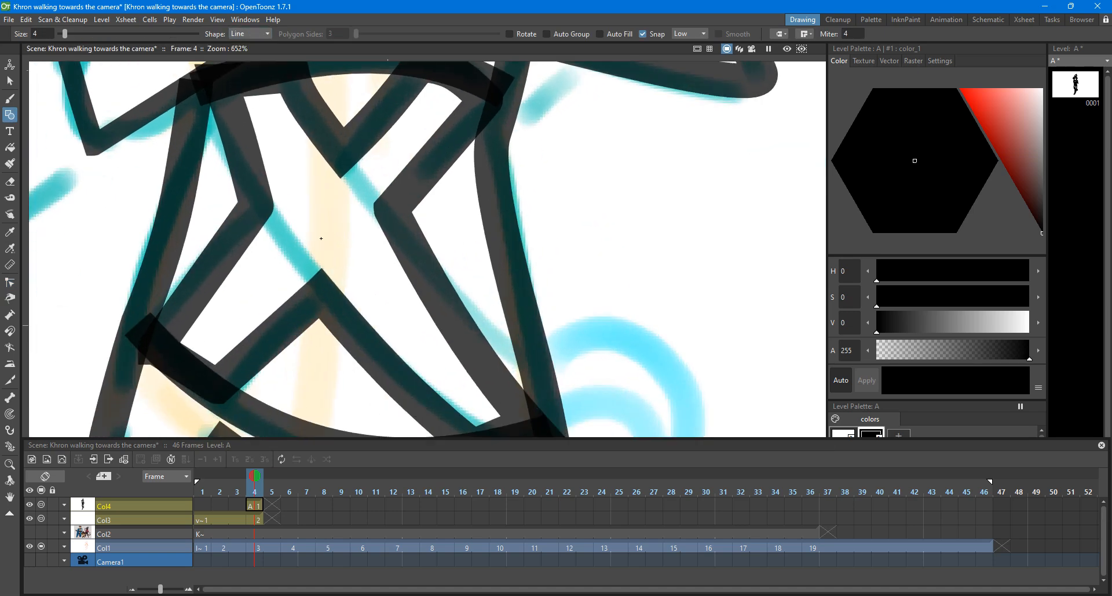
{"action": "left_click_drag", "start_coordinate": [255, 206], "coordinate": [311, 280]}
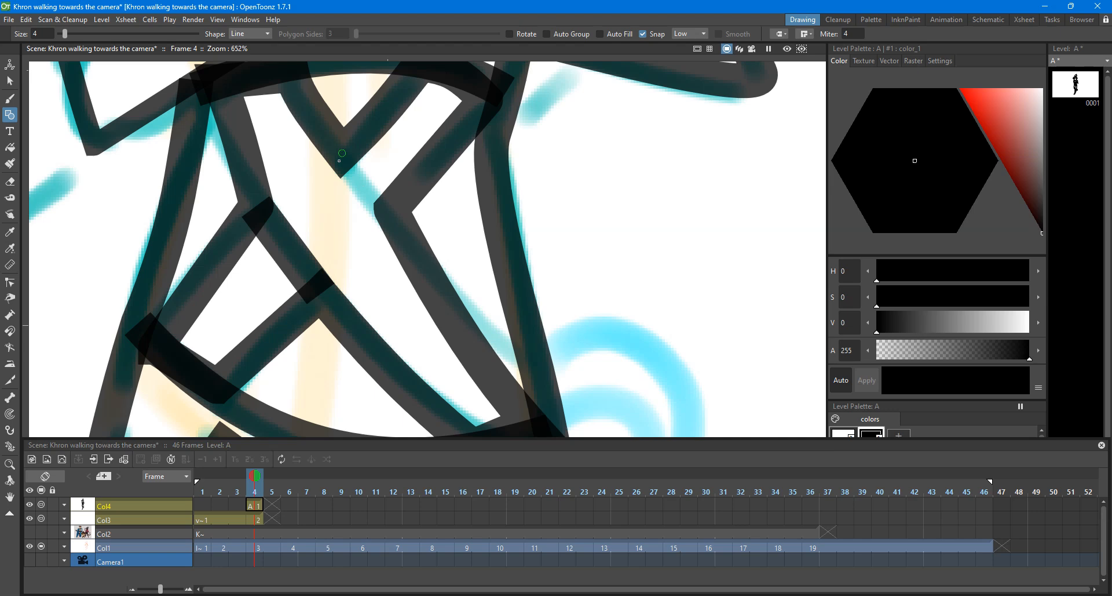
{"action": "left_click_drag", "start_coordinate": [384, 223], "coordinate": [385, 223]}
Step: Nudge the left corner of the strap crossing to line up with the linking line
{"action": "left_click", "coordinate": [10, 282]}
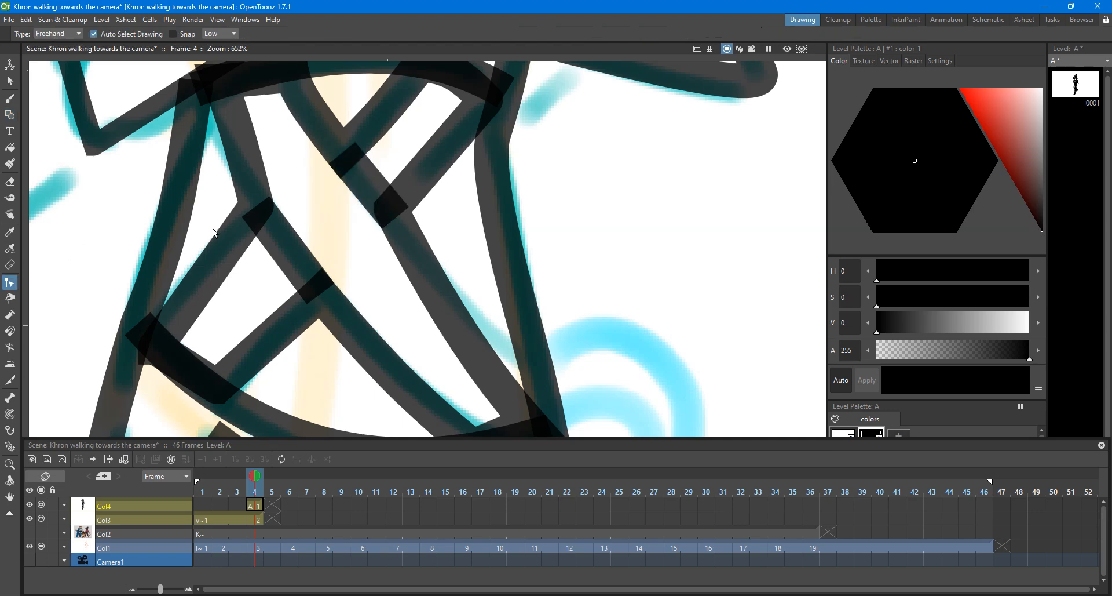
{"action": "left_click", "coordinate": [255, 209]}
{"action": "left_click_drag", "start_coordinate": [255, 207], "coordinate": [258, 211]}
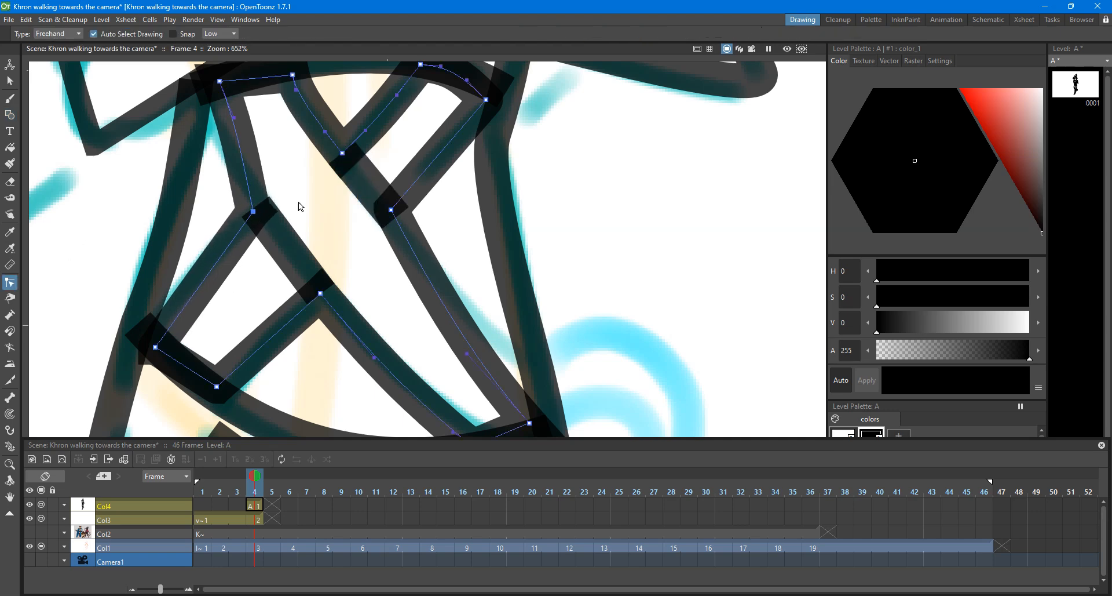
Step: Draw a short, nearly horizontal line from the tip of the chin across the upper chest for the neckline
{"action": "scroll", "coordinate": [297, 206], "scroll_direction": "down", "scroll_amount": 10}
{"action": "key", "text": "space"}
{"action": "left_click_drag", "start_coordinate": [387, 206], "coordinate": [412, 237]}
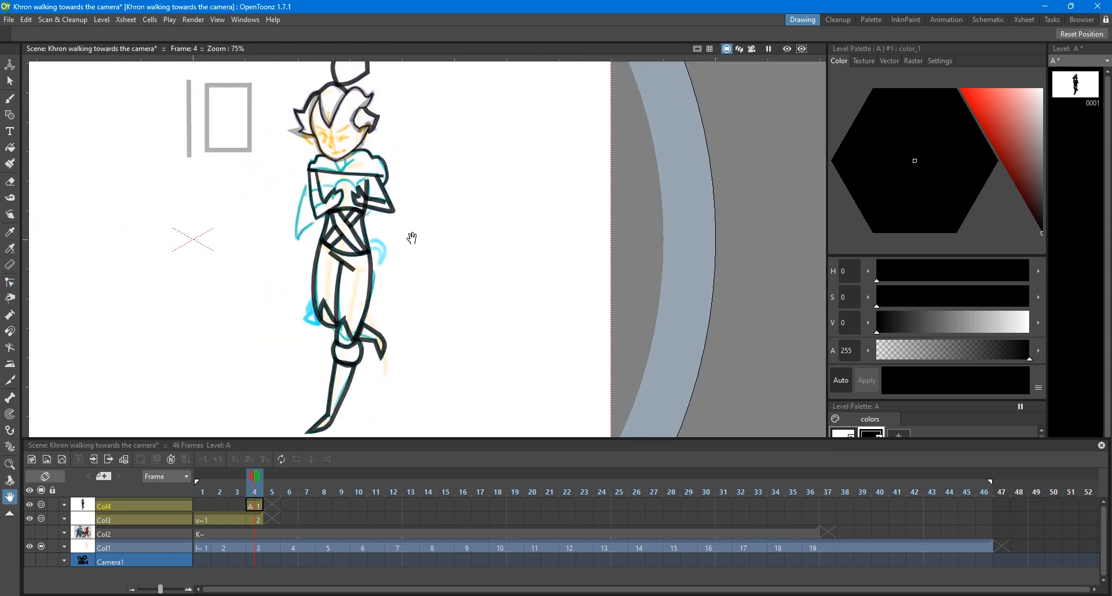
{"action": "scroll", "coordinate": [376, 185], "scroll_direction": "up", "scroll_amount": 10}
{"action": "left_click", "coordinate": [10, 115]}
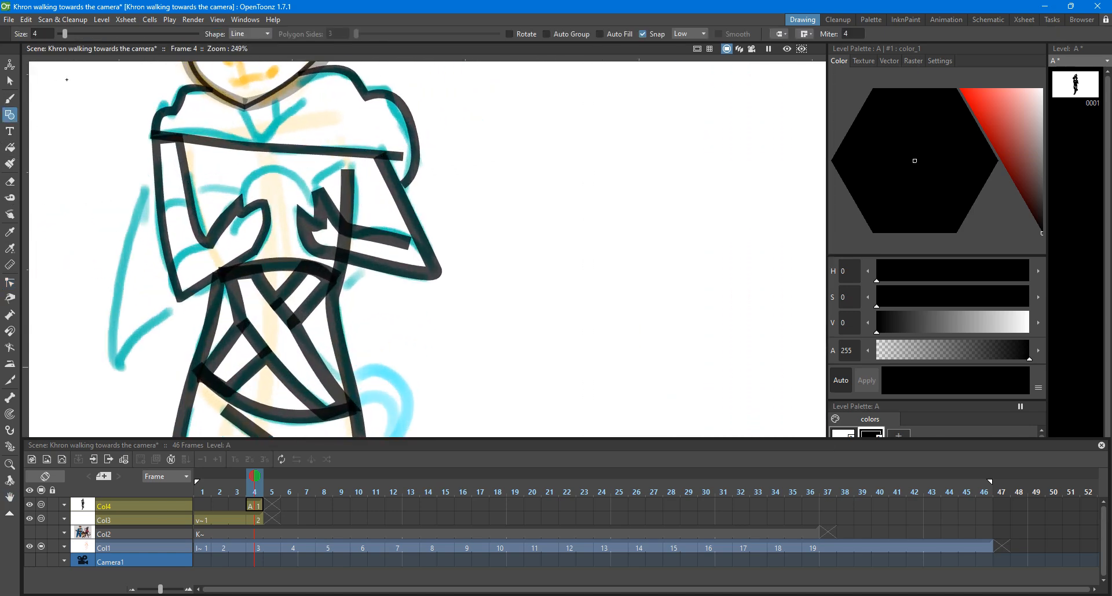
{"action": "scroll", "coordinate": [221, 94], "scroll_direction": "up", "scroll_amount": 3}
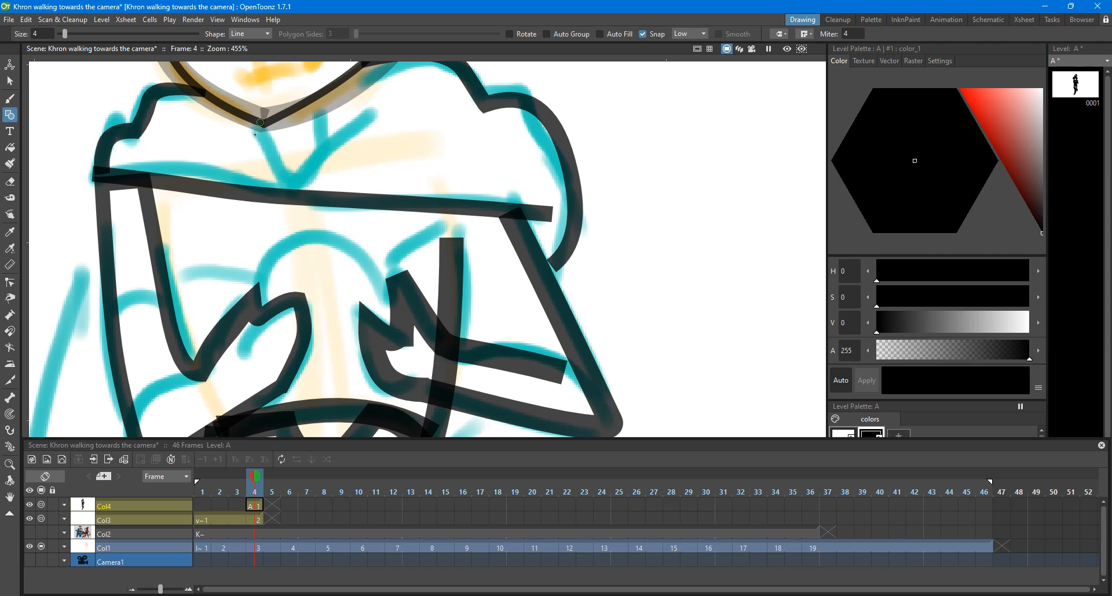
{"action": "left_click_drag", "start_coordinate": [258, 122], "coordinate": [376, 119]}
Step: Bend the neckline line into a V with a sharp lower point at the chest line and shift its left end outward
{"action": "key", "text": "c"}
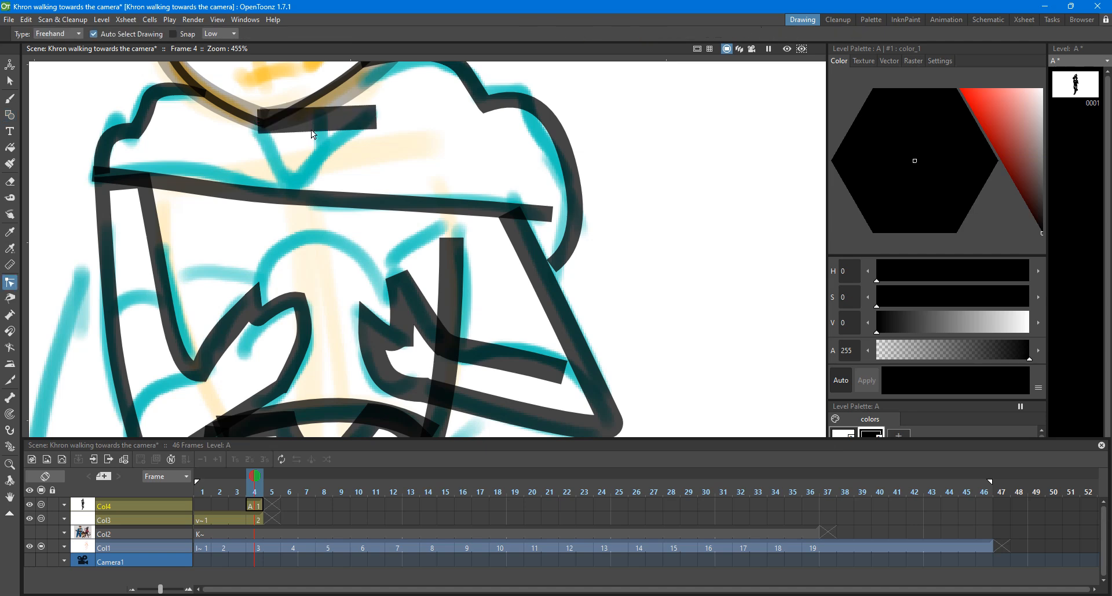
{"action": "left_click", "coordinate": [334, 128]}
{"action": "mouse_move", "coordinate": [322, 125]}
{"action": "left_mouse_down"}
{"action": "mouse_move", "coordinate": [298, 191]}
{"action": "mouse_move", "coordinate": [310, 163]}
{"action": "mouse_move", "coordinate": [280, 164]}
{"action": "left_mouse_up"}
{"action": "left_click", "coordinate": [295, 185], "text": "alt"}
{"action": "mouse_move", "coordinate": [269, 121]}
{"action": "left_mouse_down"}
{"action": "mouse_move", "coordinate": [261, 138]}
{"action": "mouse_move", "coordinate": [252, 122]}
{"action": "left_mouse_up"}
{"action": "left_click", "coordinate": [199, 175]}
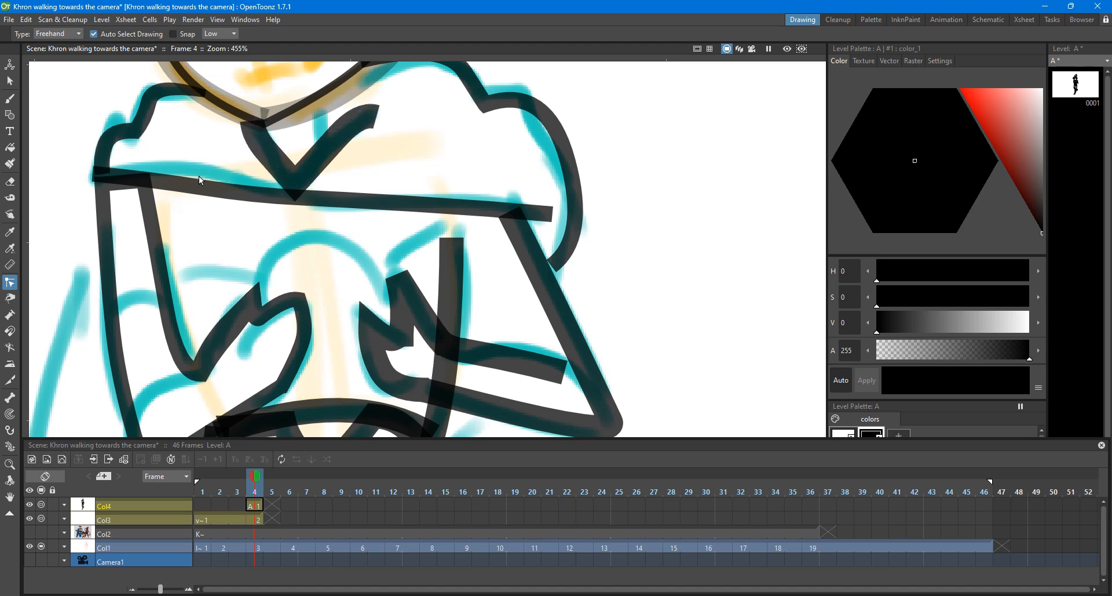
Step: Draw a short line over the sketched right-hand eye and bend it into a shallow upward arch
{"action": "scroll", "coordinate": [200, 177], "scroll_direction": "down", "scroll_amount": 3}
{"action": "scroll", "coordinate": [202, 172], "scroll_direction": "up", "scroll_amount": 3}
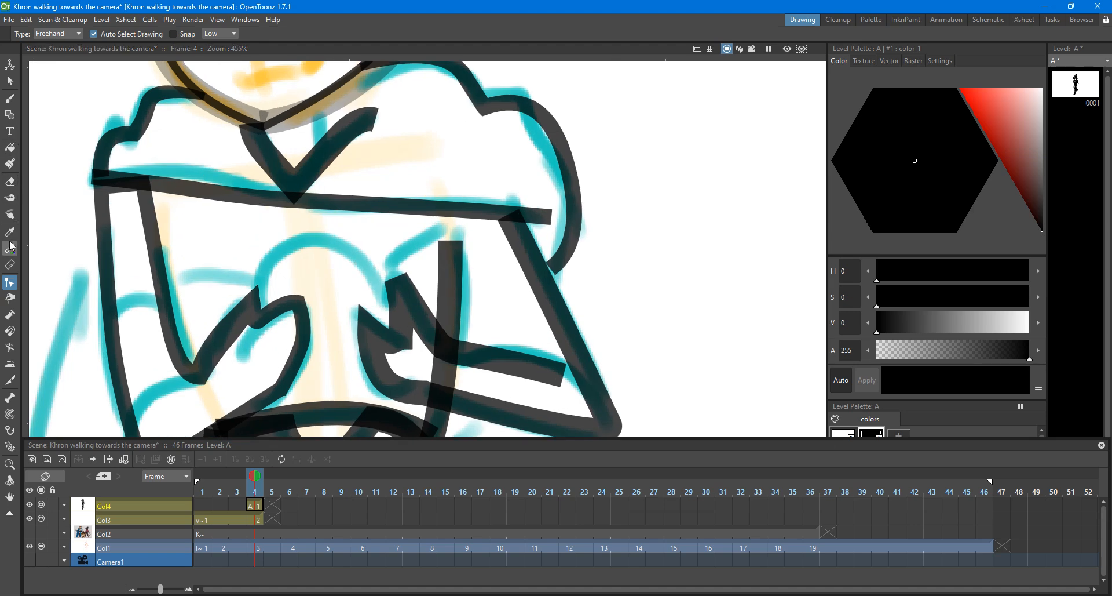
{"action": "scroll", "coordinate": [495, 193], "scroll_direction": "down", "scroll_amount": 6}
{"action": "scroll", "coordinate": [497, 193], "scroll_direction": "down", "scroll_amount": 4}
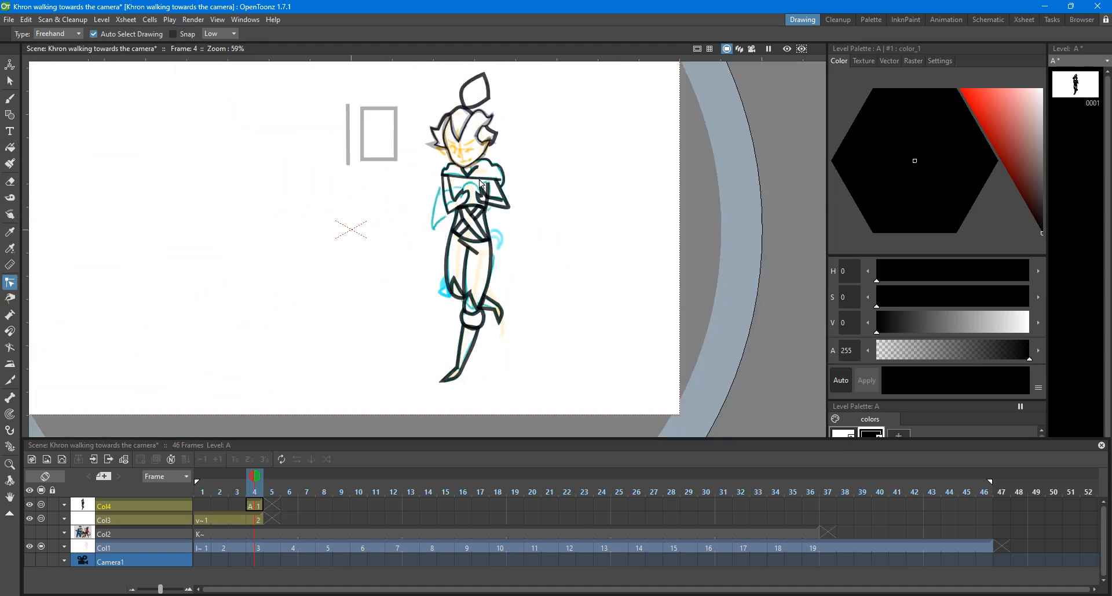
{"action": "scroll", "coordinate": [502, 193], "scroll_direction": "up", "scroll_amount": 2}
{"action": "scroll", "coordinate": [507, 195], "scroll_direction": "down", "scroll_amount": 2}
{"action": "scroll", "coordinate": [507, 218], "scroll_direction": "up", "scroll_amount": 4}
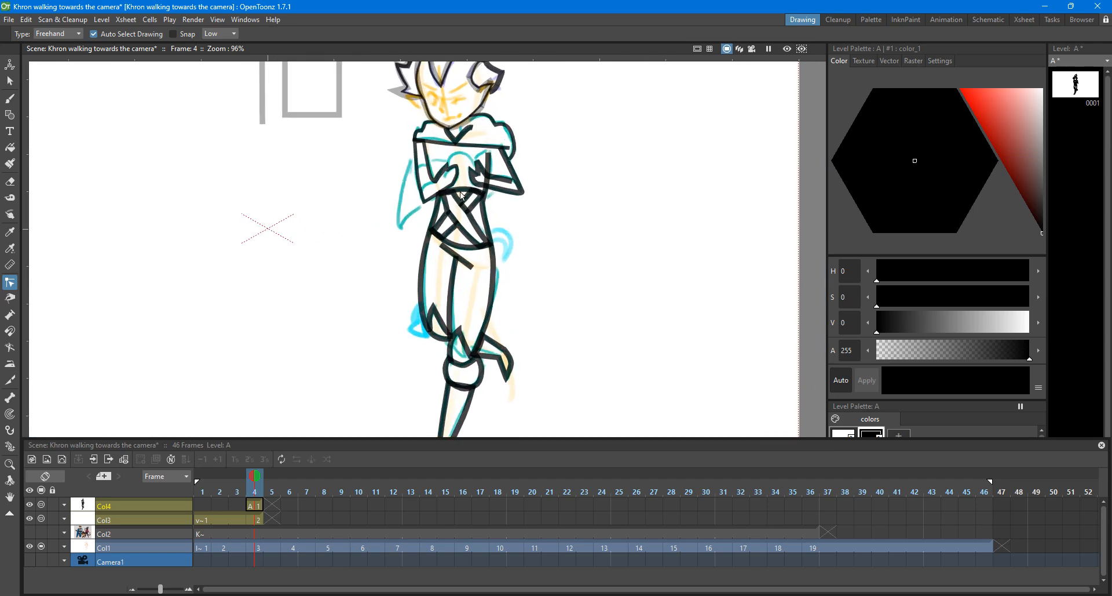
{"action": "scroll", "coordinate": [443, 180], "scroll_direction": "down", "scroll_amount": 5}
{"action": "key", "text": "space"}
{"action": "left_click_drag", "start_coordinate": [429, 105], "coordinate": [425, 142]}
{"action": "scroll", "coordinate": [426, 143], "scroll_direction": "up", "scroll_amount": 10}
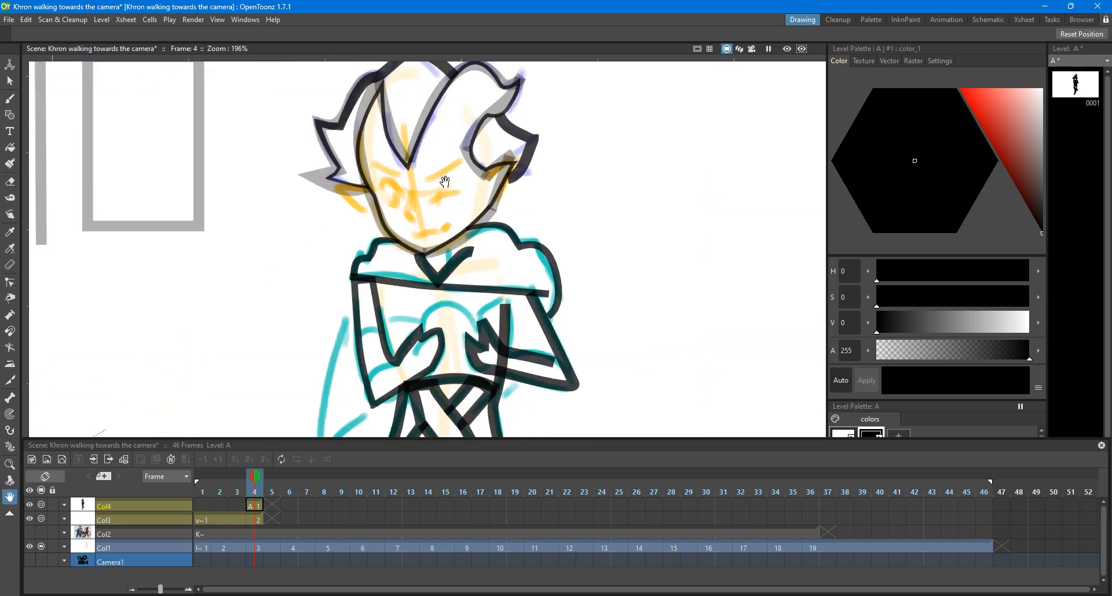
{"action": "left_click", "coordinate": [10, 114]}
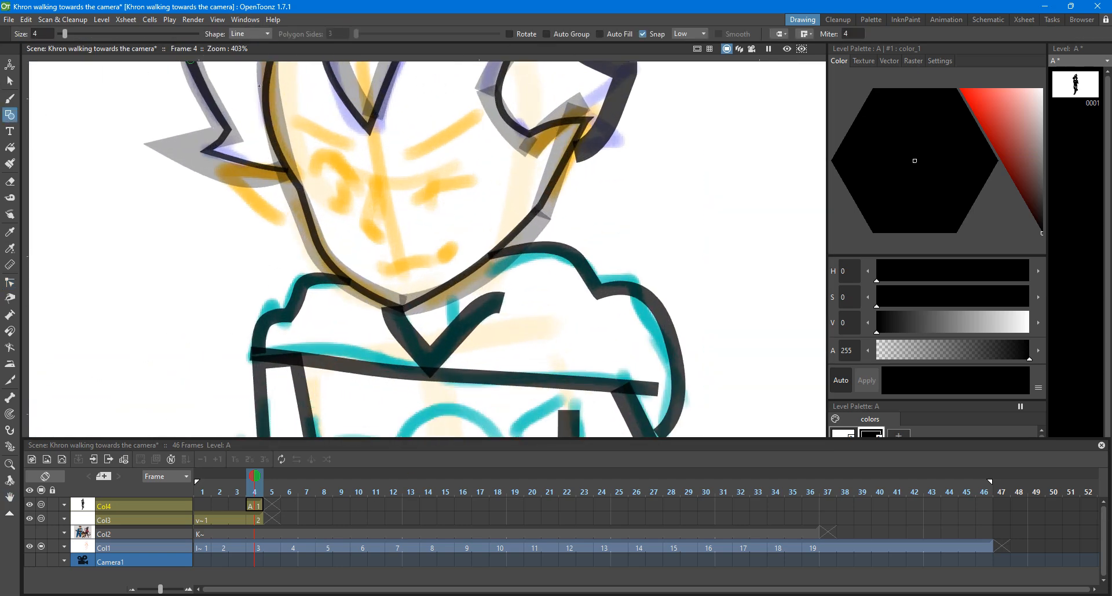
{"action": "mouse_move", "coordinate": [417, 199]}
{"action": "left_mouse_down"}
{"action": "mouse_move", "coordinate": [488, 180]}
{"action": "mouse_move", "coordinate": [445, 184]}
{"action": "left_mouse_up"}
{"action": "key", "text": "c"}
{"action": "left_click", "coordinate": [462, 197]}
{"action": "left_click", "coordinate": [434, 165]}
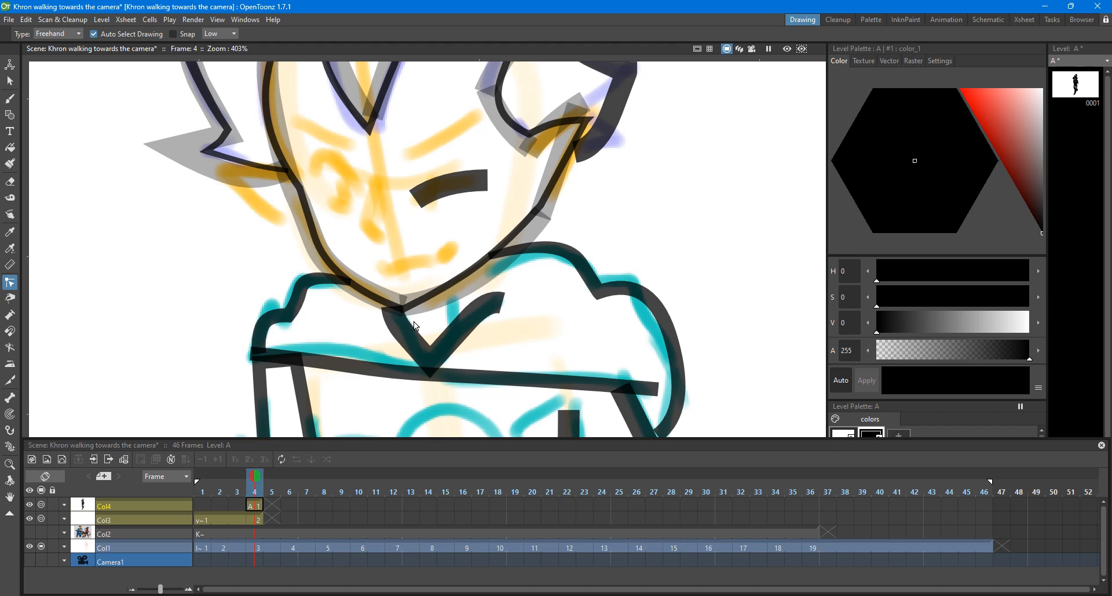
Step: Draw a short line rising slightly to the right over the sketched mouth
{"action": "key", "text": "g"}
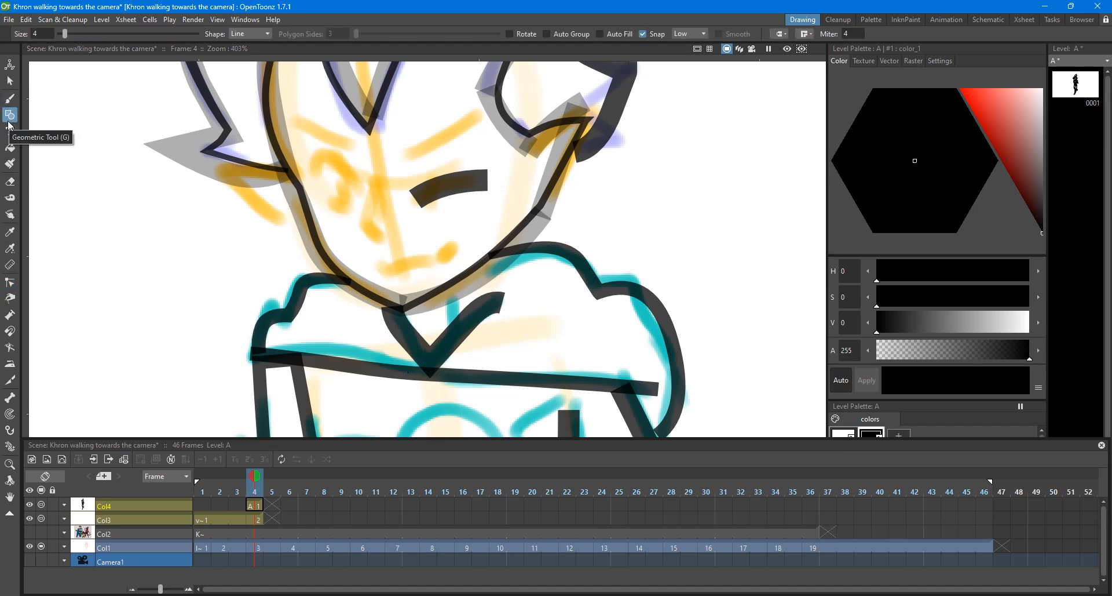
{"action": "left_click_drag", "start_coordinate": [392, 268], "coordinate": [453, 254]}
{"action": "scroll", "coordinate": [437, 234], "scroll_direction": "up", "scroll_amount": 1}
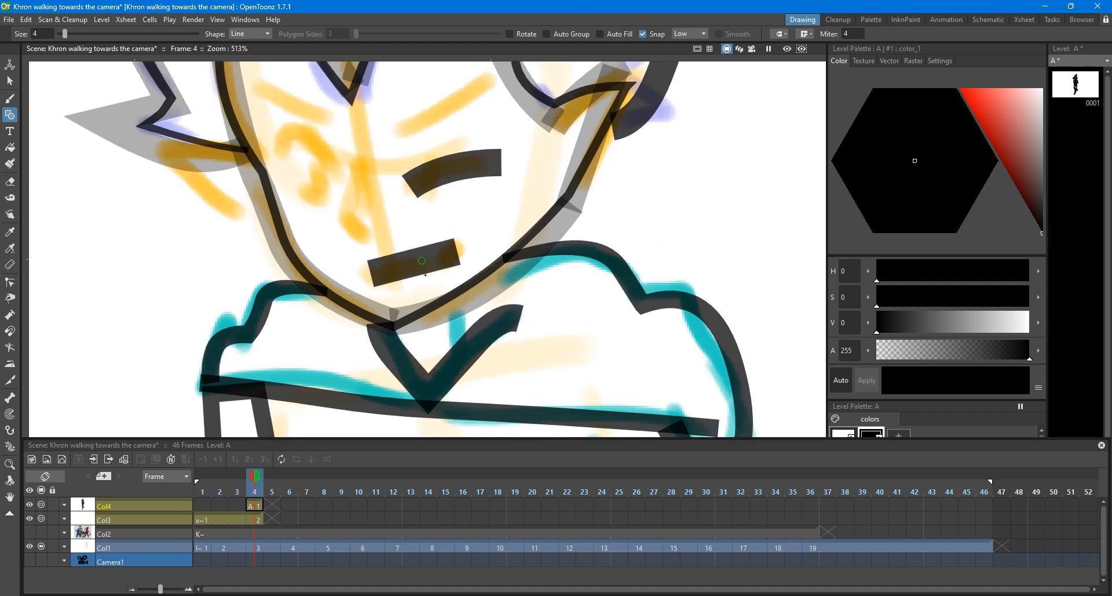
{"action": "key", "text": "c"}
{"action": "scroll", "coordinate": [321, 224], "scroll_direction": "down", "scroll_amount": 2}
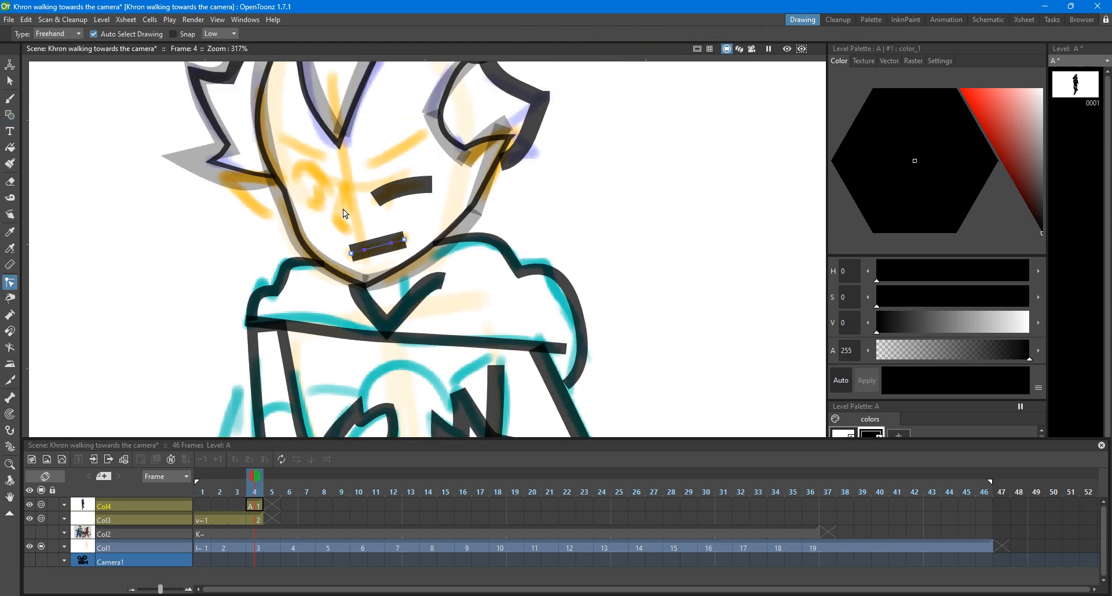
Step: Draw a short slanted line over the sketched left-hand eye and bow it upward into a curve
{"action": "key", "text": "g"}
{"action": "left_click_drag", "start_coordinate": [301, 161], "coordinate": [301, 163]}
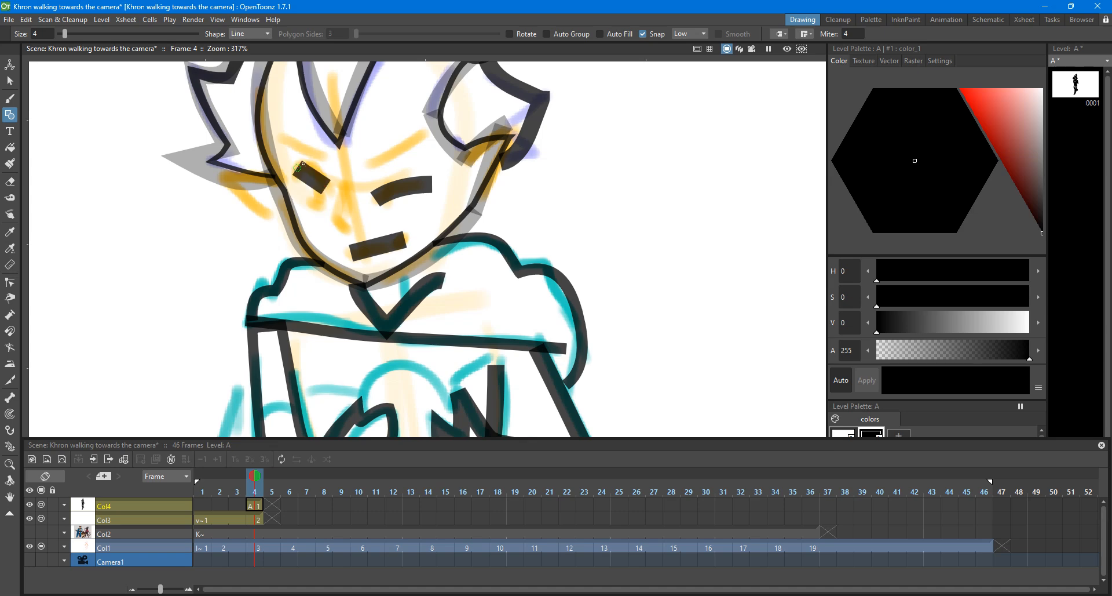
{"action": "scroll", "coordinate": [315, 163], "scroll_direction": "up", "scroll_amount": 3}
{"action": "key", "text": "c"}
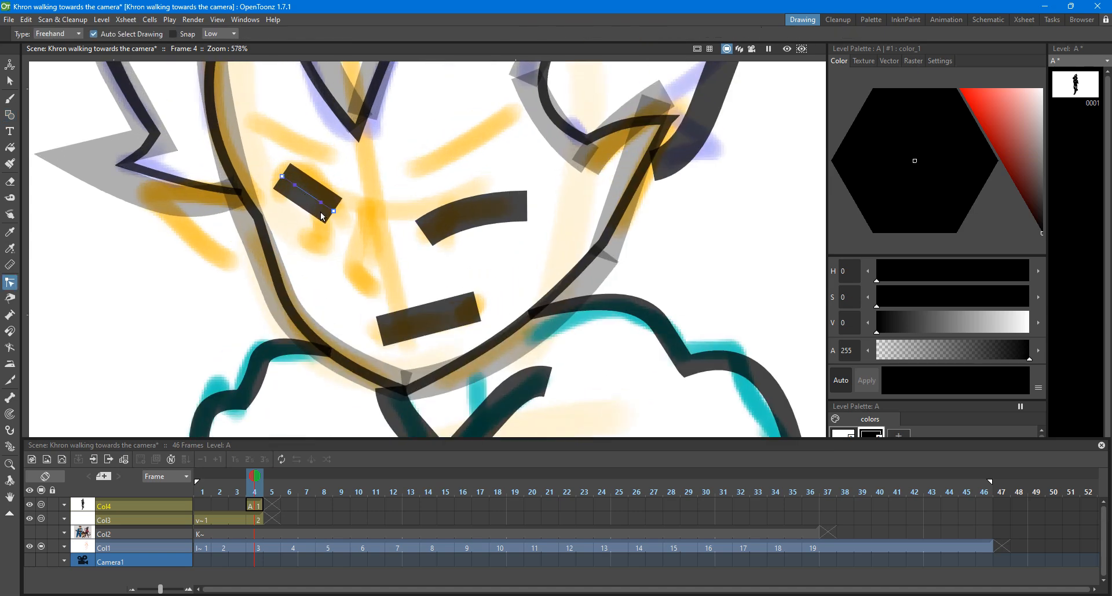
{"action": "mouse_move", "coordinate": [311, 185]}
{"action": "left_mouse_down"}
{"action": "mouse_move", "coordinate": [336, 209]}
{"action": "mouse_move", "coordinate": [342, 164]}
{"action": "left_mouse_up"}
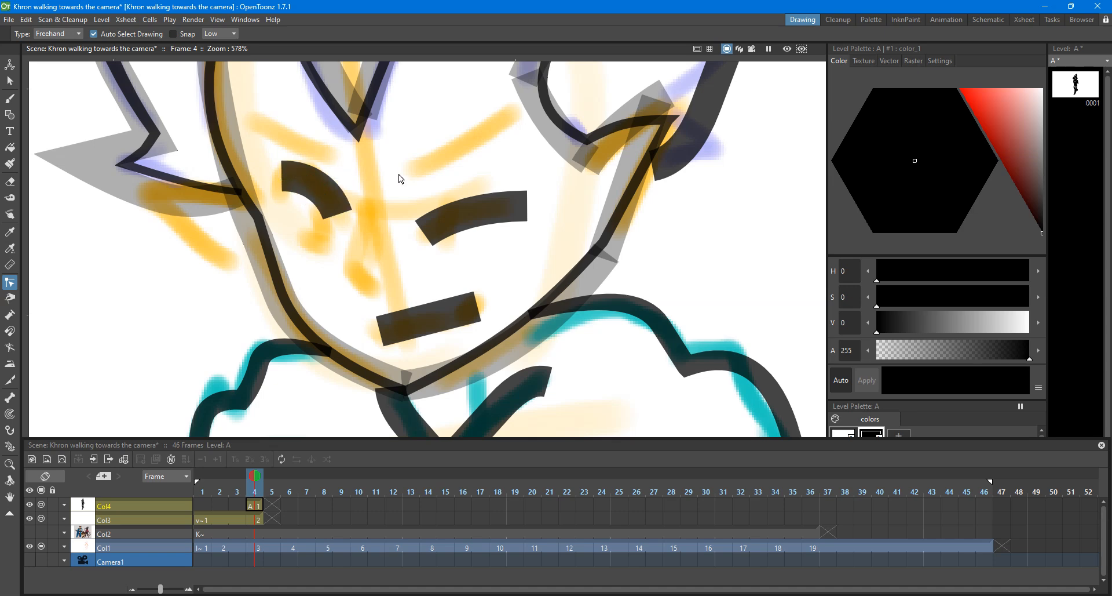
Step: Draw one line above each eye, slanting down toward the nose, and curve them slightly as angry eyebrows
{"action": "key", "text": "g"}
{"action": "left_click_drag", "start_coordinate": [492, 147], "coordinate": [514, 119]}
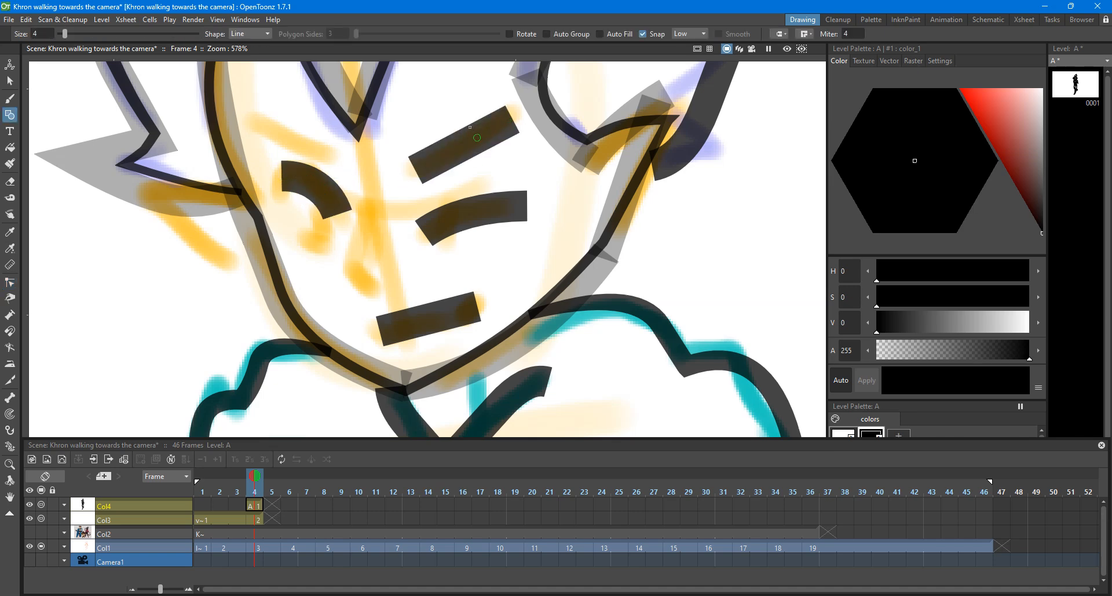
{"action": "key", "text": "space"}
{"action": "key", "text": "c"}
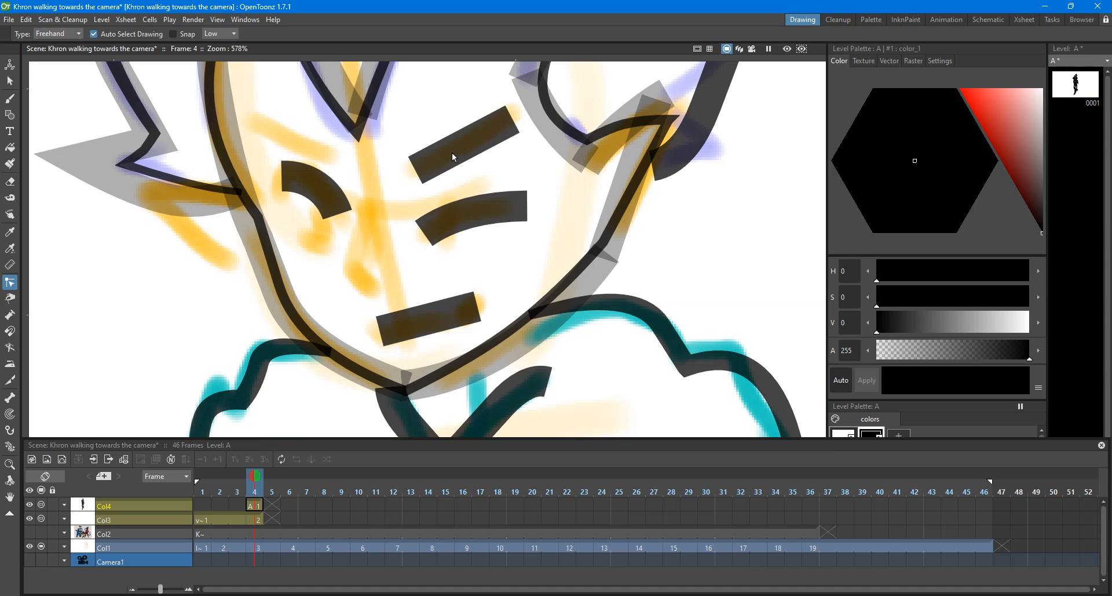
{"action": "left_click", "coordinate": [455, 155]}
{"action": "key", "text": "g"}
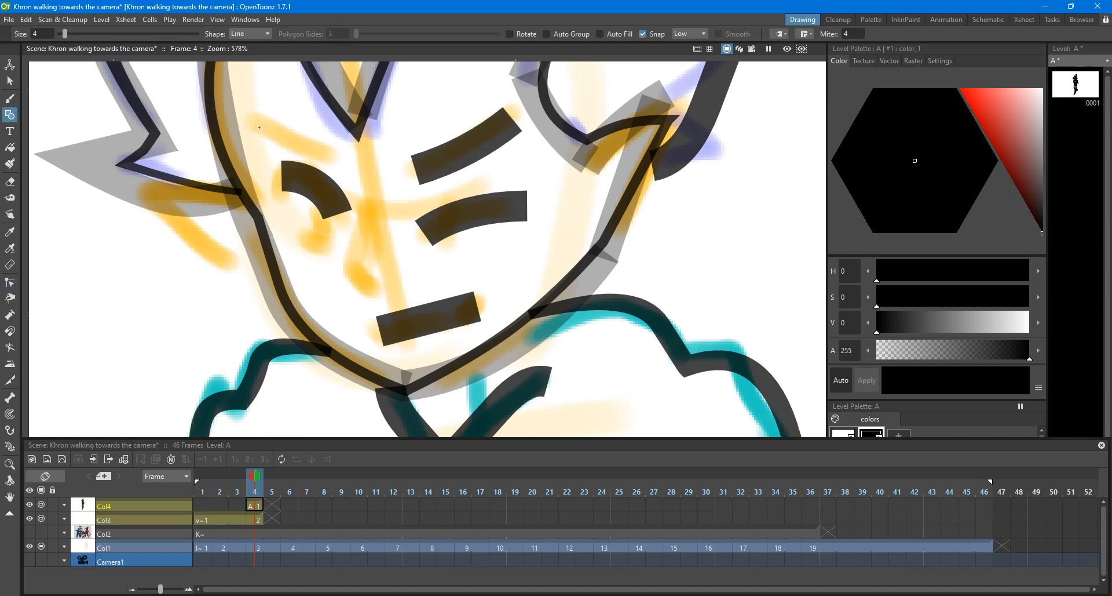
{"action": "left_click_drag", "start_coordinate": [250, 112], "coordinate": [346, 152]}
{"action": "key", "text": "c"}
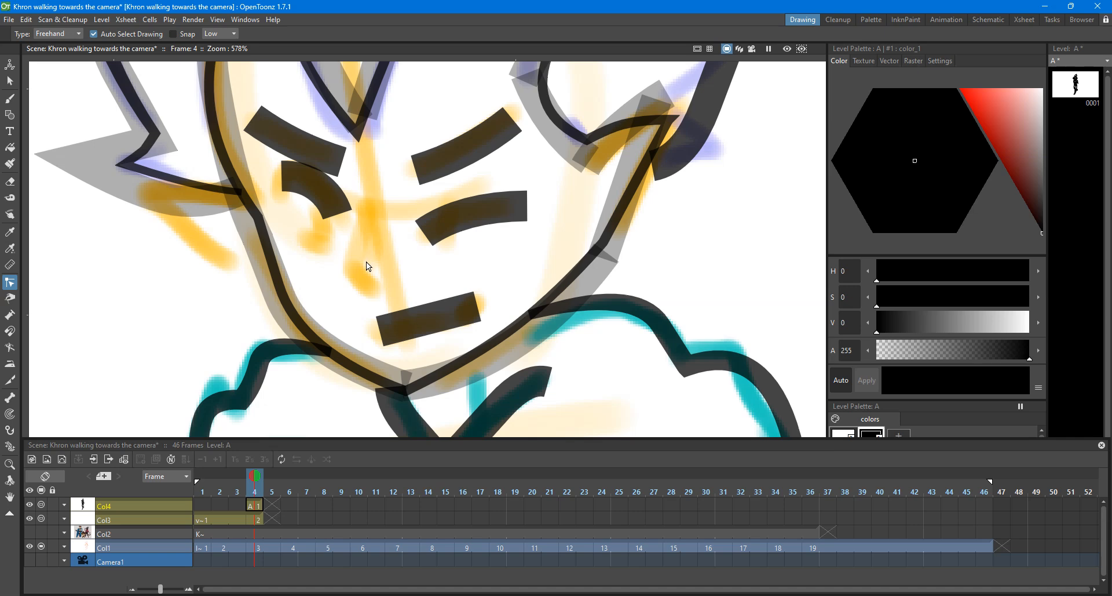
Step: Draw a short, nearly vertical line between the eyes and the mouth for the nose
{"action": "key", "text": "g"}
{"action": "left_click_drag", "start_coordinate": [359, 276], "coordinate": [367, 287]}
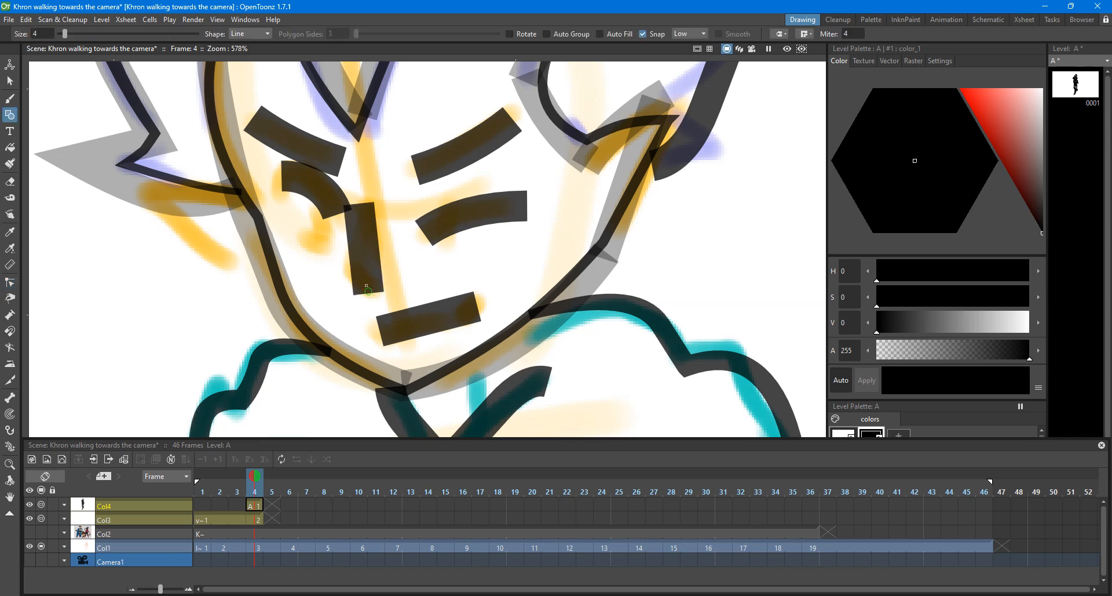
{"action": "scroll", "coordinate": [365, 266], "scroll_direction": "down", "scroll_amount": 12}
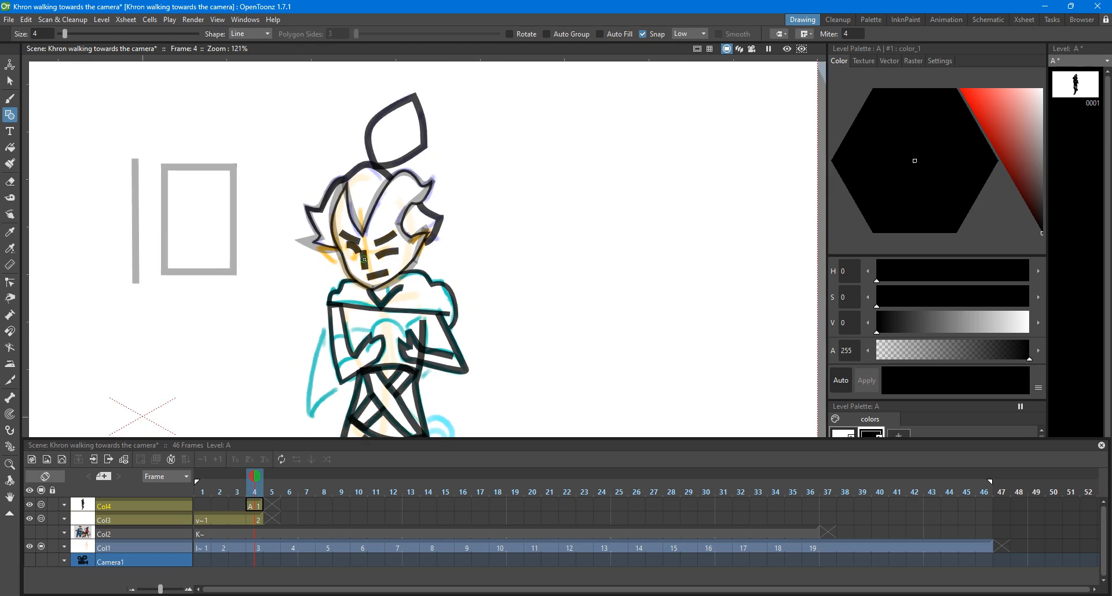
Step: Draw a circle on the chest between the two hands, over the sketched round shape
{"action": "key", "text": "s"}
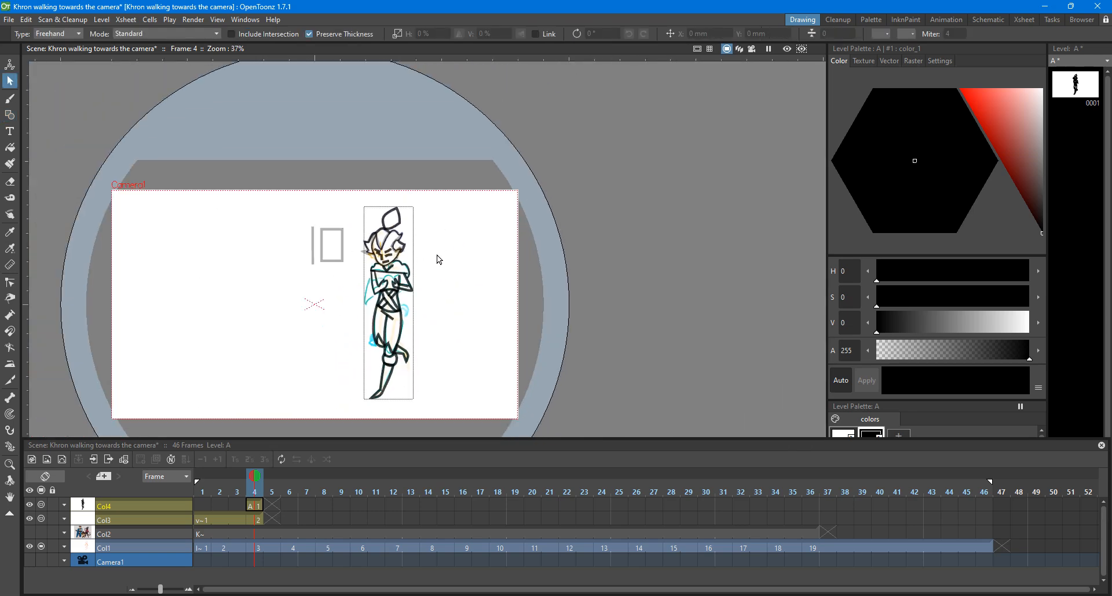
{"action": "scroll", "coordinate": [381, 287], "scroll_direction": "up", "scroll_amount": 9}
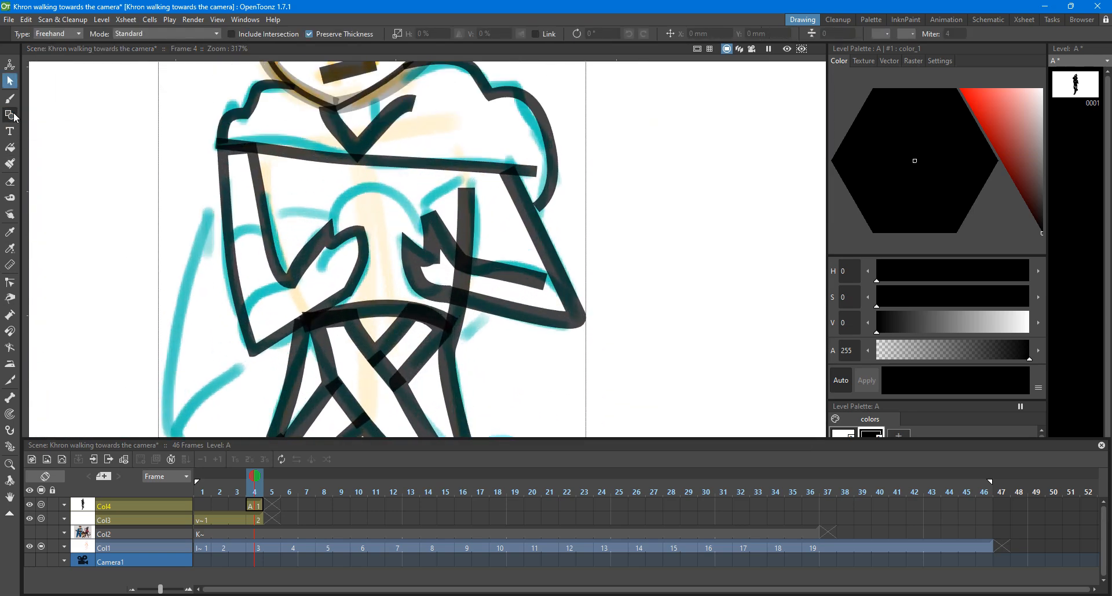
{"action": "left_click", "coordinate": [10, 115]}
{"action": "left_click", "coordinate": [246, 34]}
{"action": "left_click", "coordinate": [246, 45]}
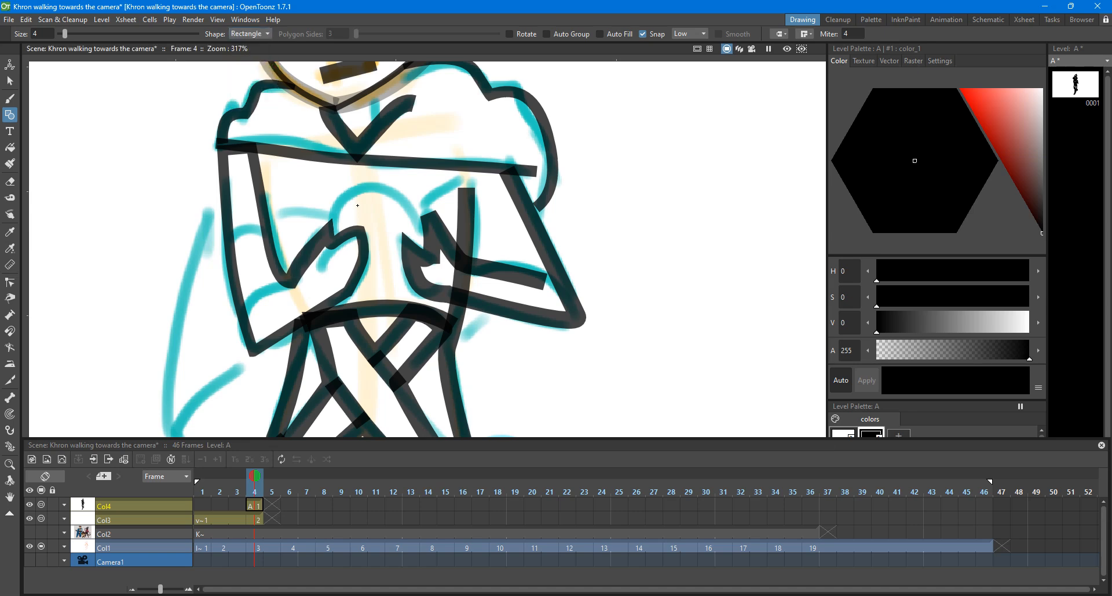
{"action": "left_click", "coordinate": [249, 34]}
{"action": "left_click", "coordinate": [247, 53]}
{"action": "left_click_drag", "start_coordinate": [404, 192], "coordinate": [375, 264]}
{"action": "key", "text": "s"}
{"action": "left_click", "coordinate": [397, 234]}
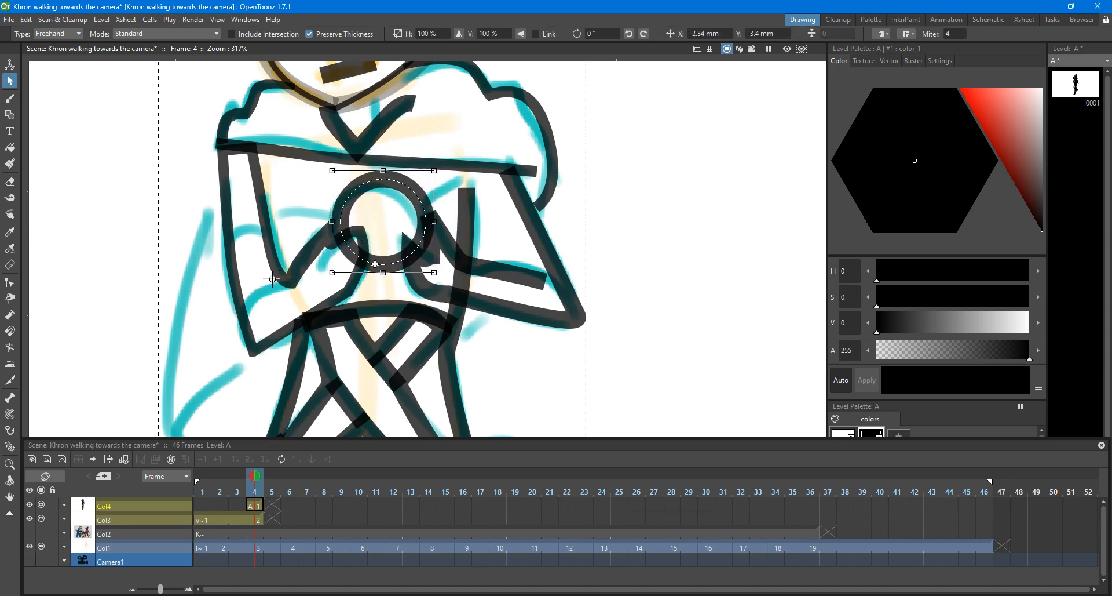
{"action": "left_click", "coordinate": [530, 201]}
Step: Reduce the eraser size to 3.04 and erase the part of the circle that overlaps the left-hand hand
{"action": "scroll", "coordinate": [387, 257], "scroll_direction": "up", "scroll_amount": 2}
{"action": "key", "text": "a"}
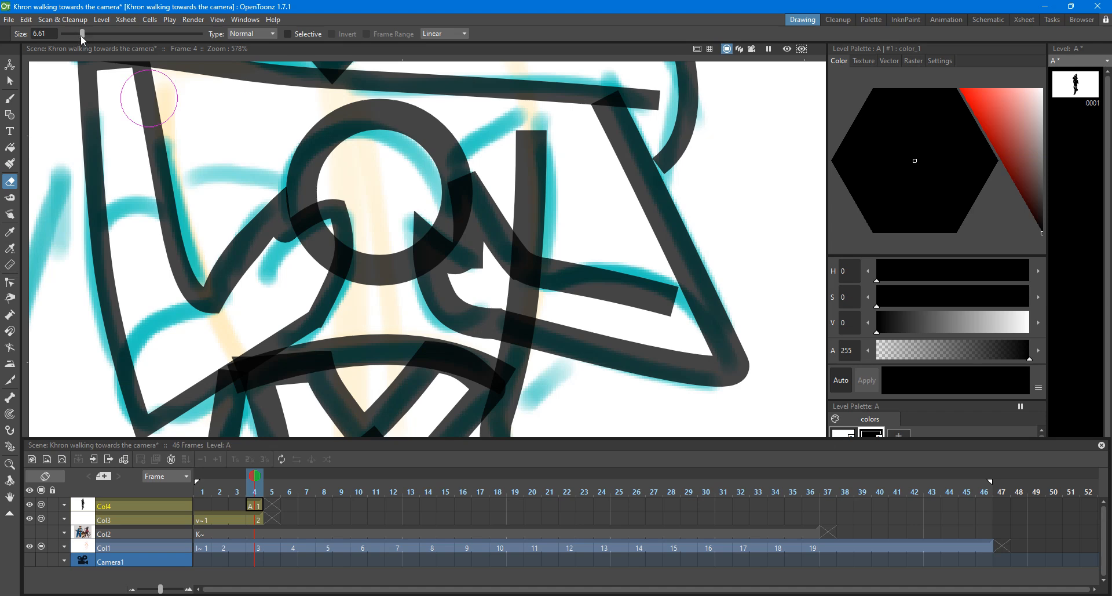
{"action": "left_click_drag", "start_coordinate": [81, 34], "coordinate": [70, 34]}
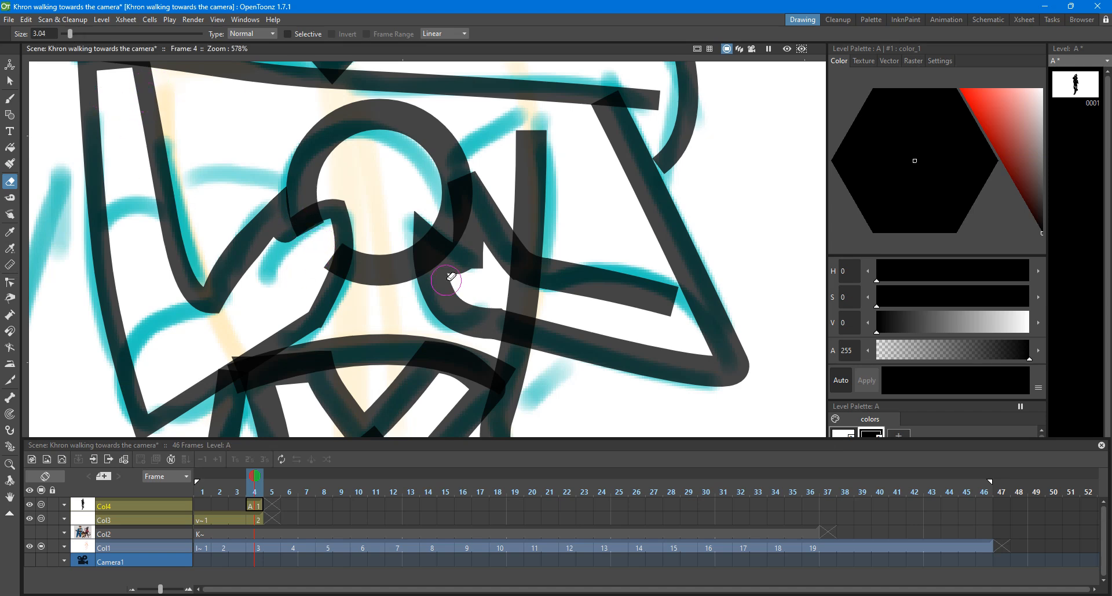
{"action": "key", "text": "s"}
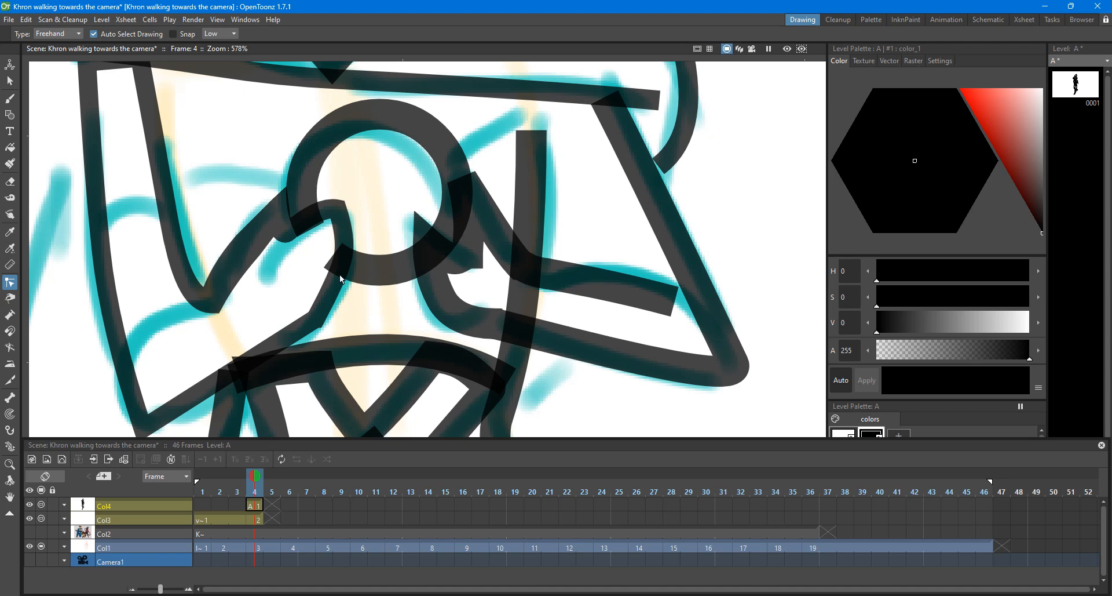
{"action": "scroll", "coordinate": [320, 155], "scroll_direction": "down", "scroll_amount": 7}
{"action": "left_click", "coordinate": [369, 136]}
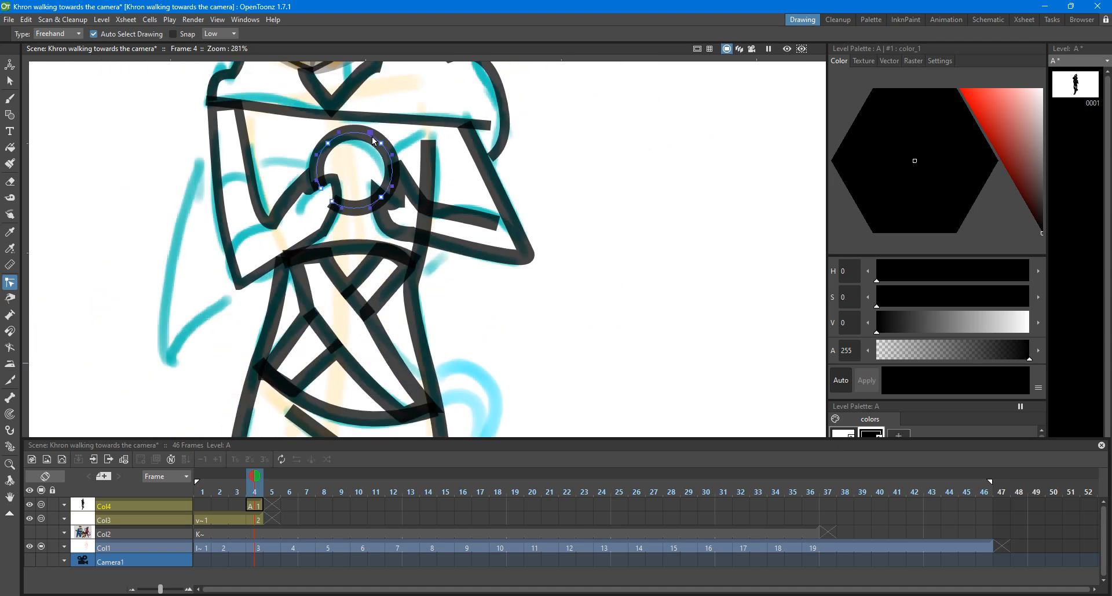
{"action": "scroll", "coordinate": [343, 189], "scroll_direction": "up", "scroll_amount": 6}
{"action": "left_click_drag", "start_coordinate": [326, 215], "coordinate": [300, 177]}
{"action": "left_click", "coordinate": [253, 112]}
{"action": "scroll", "coordinate": [253, 112], "scroll_direction": "down", "scroll_amount": 5}
Step: Draw a nearly horizontal straight line from the left arm's inner edge to the chest circle and bow it slightly upward
{"action": "scroll", "coordinate": [245, 109], "scroll_direction": "up", "scroll_amount": 6}
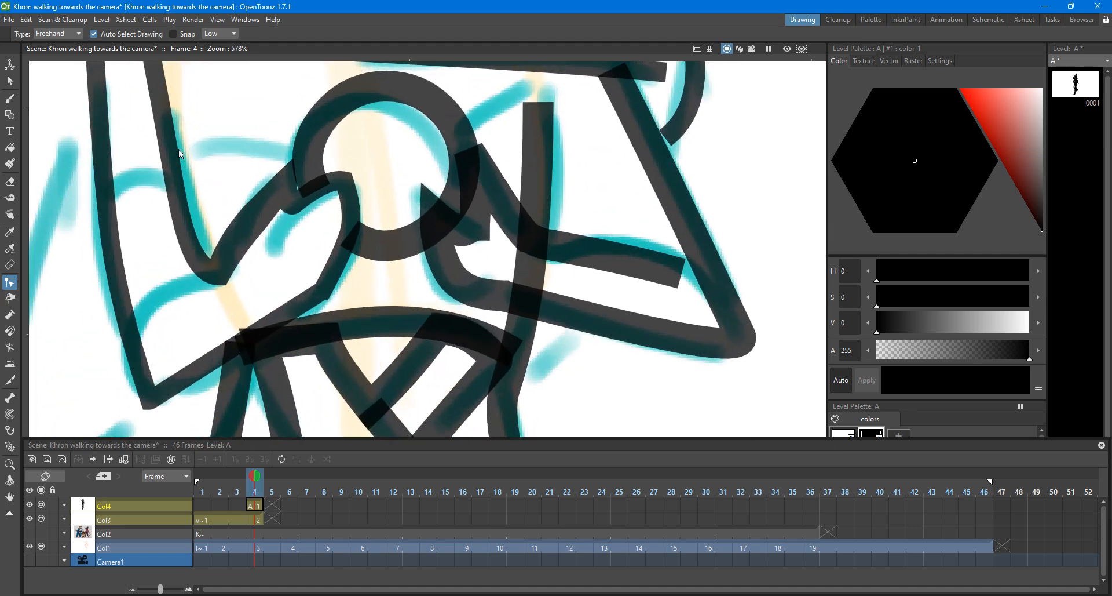
{"action": "left_click", "coordinate": [10, 114]}
{"action": "left_click", "coordinate": [249, 34]}
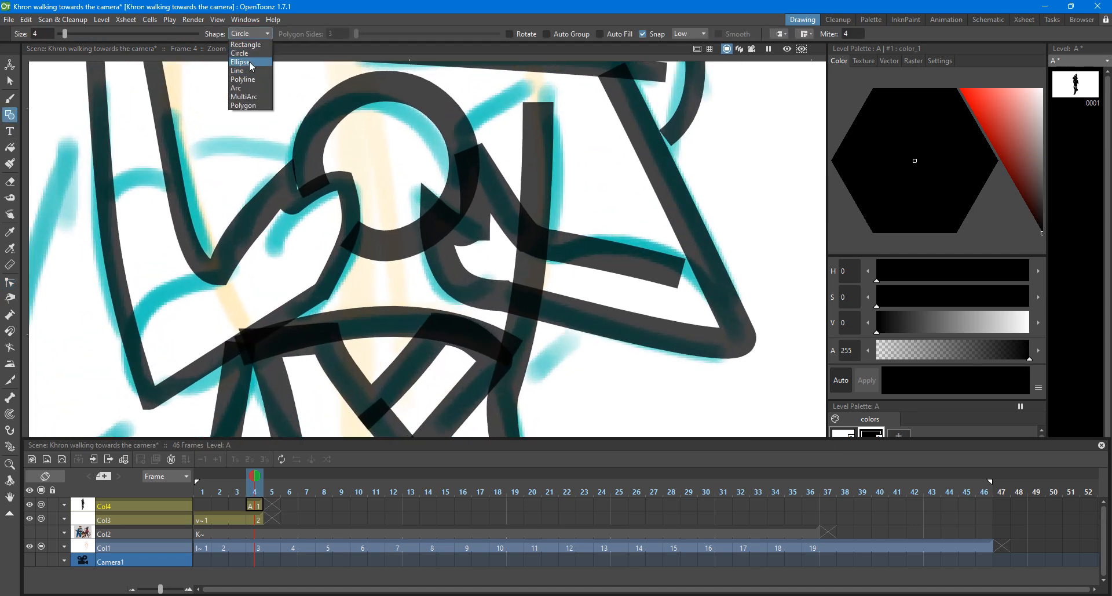
{"action": "left_click", "coordinate": [242, 70]}
{"action": "left_click_drag", "start_coordinate": [170, 154], "coordinate": [302, 155]}
{"action": "key", "text": "c"}
{"action": "left_click", "coordinate": [220, 155]}
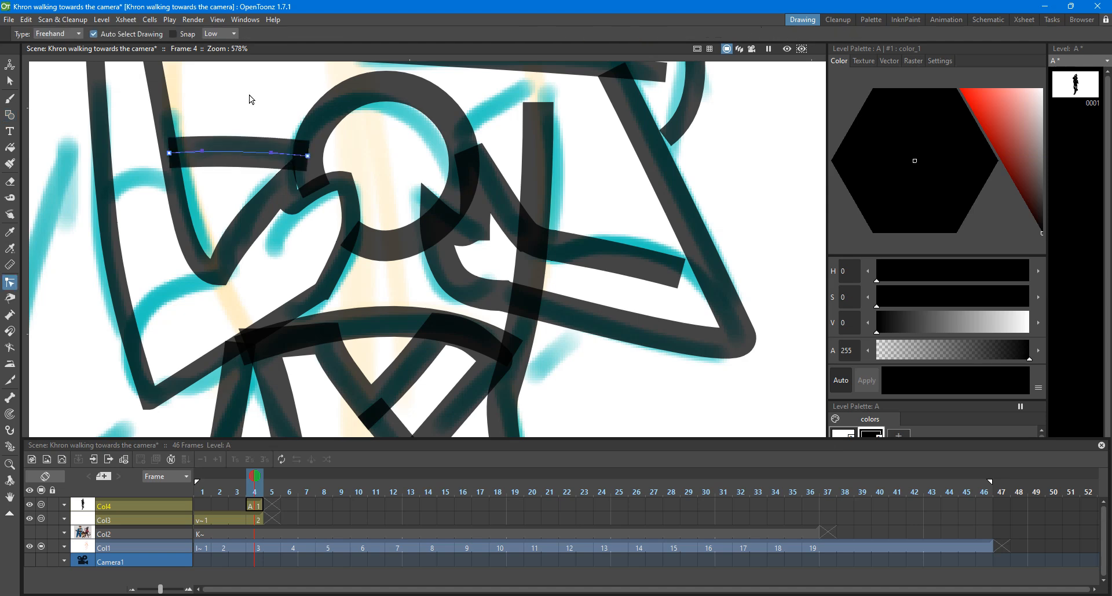
Step: Draw a short slanted line from the chest circle's right side up to the top of the torso's right edge
{"action": "key", "text": "g"}
{"action": "left_click_drag", "start_coordinate": [486, 127], "coordinate": [523, 117]}
{"action": "key", "text": "c"}
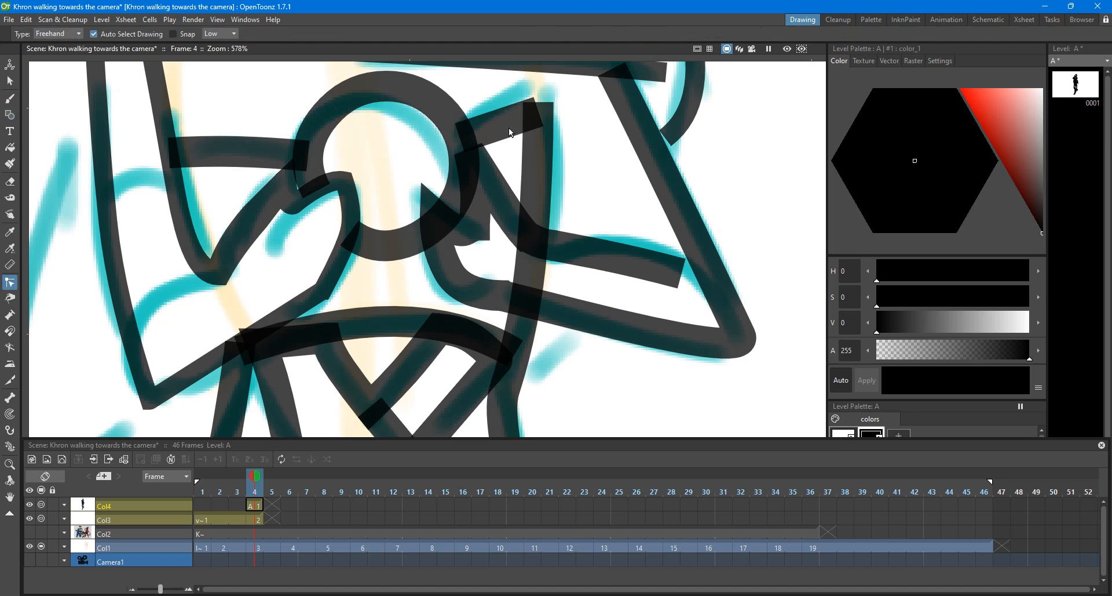
Step: Draw a short, nearly vertical neck line from the right of the chin down to the V neckline
{"action": "scroll", "coordinate": [513, 116], "scroll_direction": "down", "scroll_amount": 12}
{"action": "key", "text": "space"}
{"action": "left_click_drag", "start_coordinate": [514, 117], "coordinate": [465, 173]}
{"action": "scroll", "coordinate": [465, 176], "scroll_direction": "down", "scroll_amount": 7}
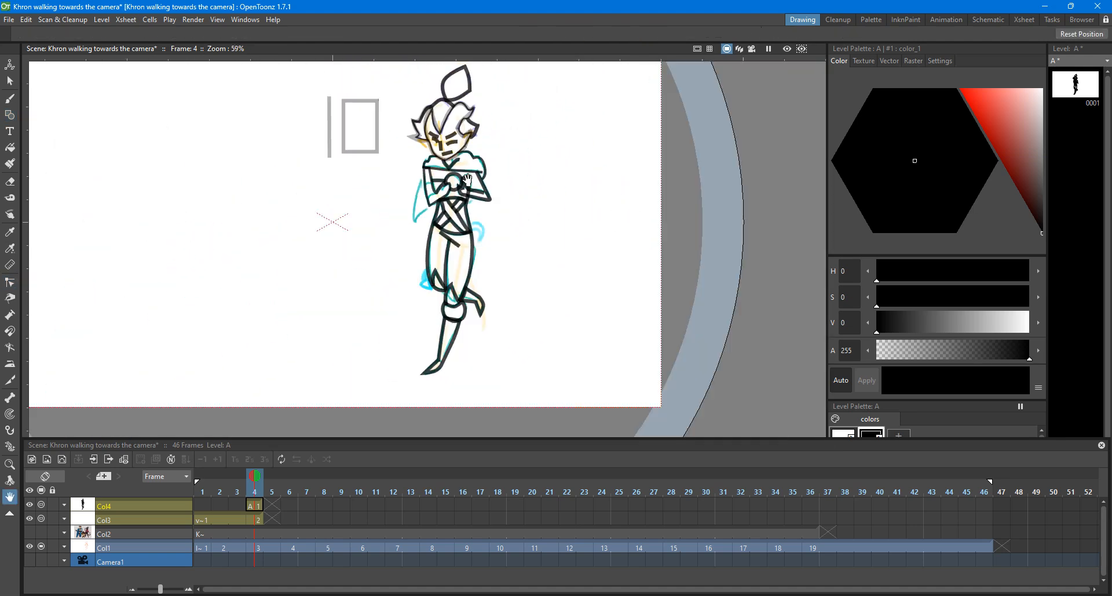
{"action": "scroll", "coordinate": [468, 168], "scroll_direction": "up", "scroll_amount": 9}
{"action": "scroll", "coordinate": [469, 134], "scroll_direction": "up", "scroll_amount": 5}
{"action": "key", "text": "g"}
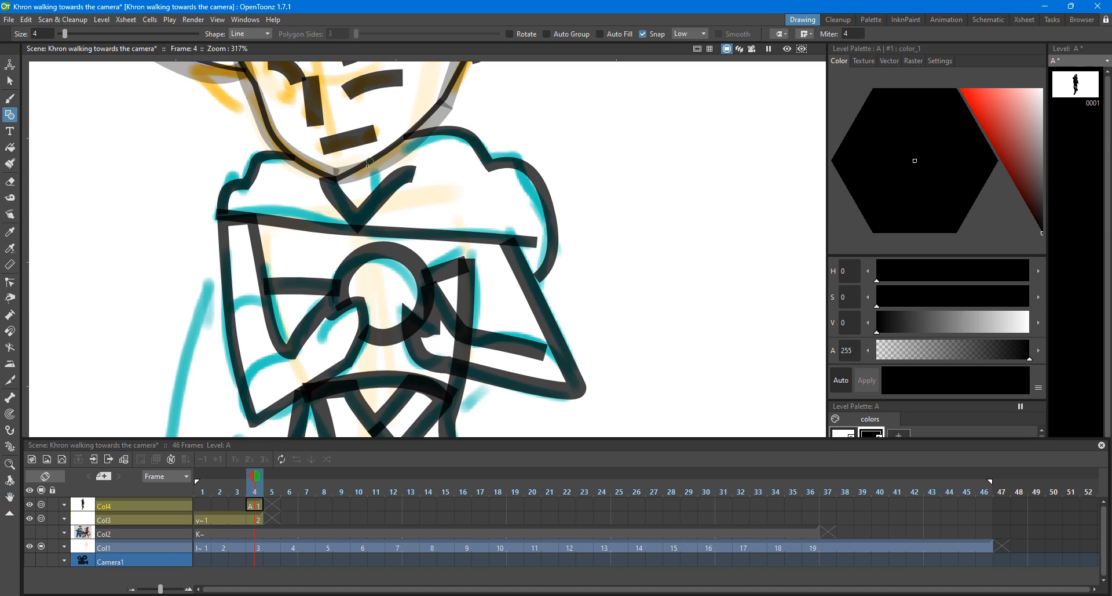
{"action": "scroll", "coordinate": [378, 188], "scroll_direction": "down", "scroll_amount": 13}
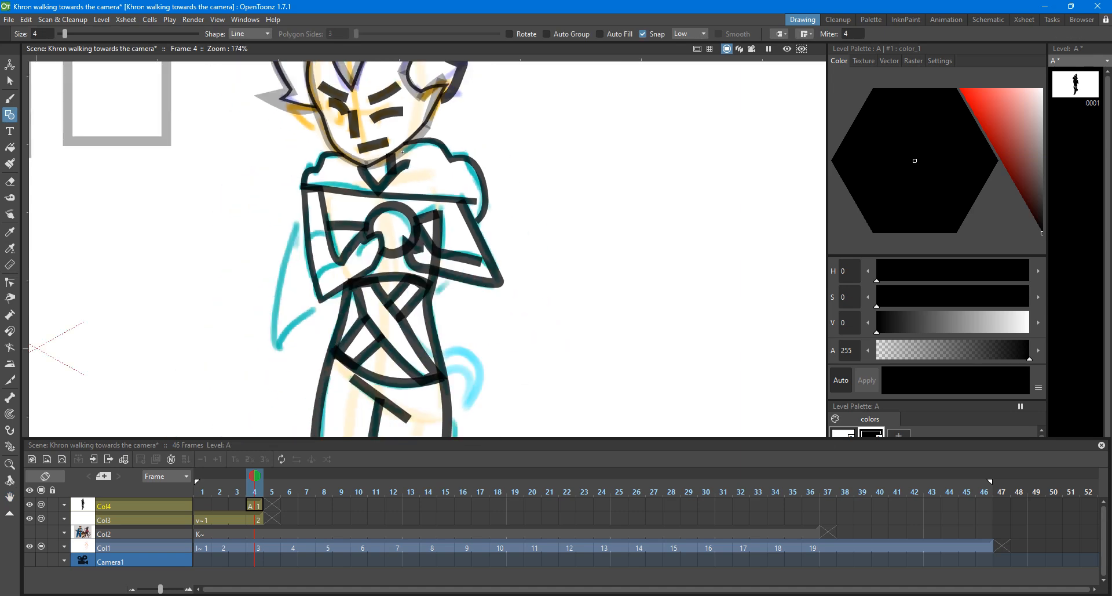
Step: Select all of the figure's strokes on frame 4 and reduce their thickness to 1.71
{"action": "scroll", "coordinate": [341, 144], "scroll_direction": "down", "scroll_amount": 3}
{"action": "key", "text": "s"}
{"action": "left_click", "coordinate": [392, 181]}
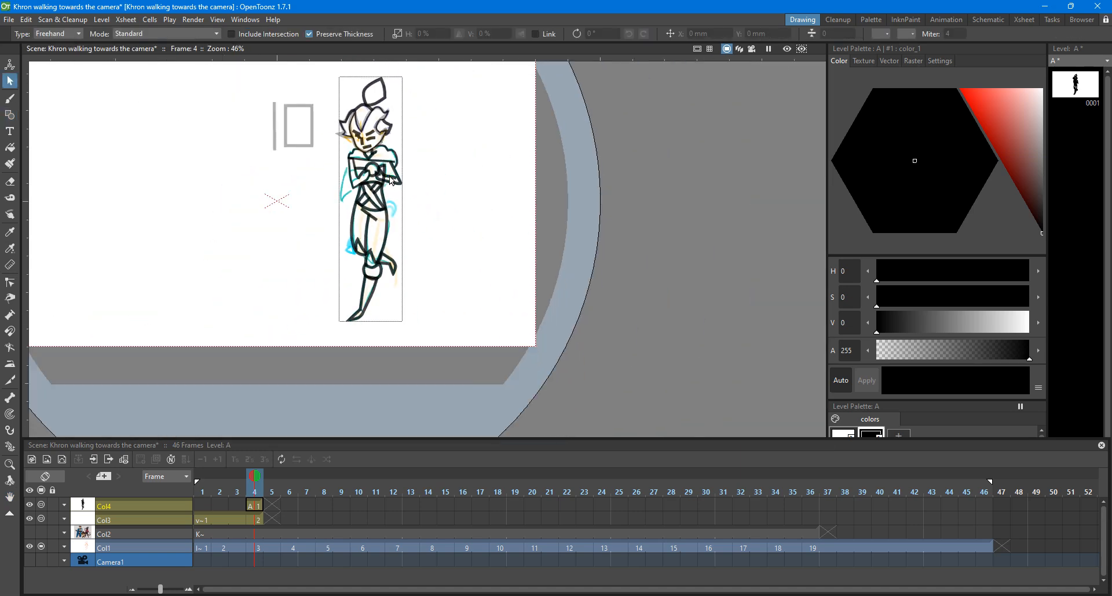
{"action": "mouse_move", "coordinate": [439, 66]}
{"action": "left_mouse_down"}
{"action": "mouse_move", "coordinate": [374, 462]}
{"action": "mouse_move", "coordinate": [464, 261]}
{"action": "left_mouse_up"}
{"action": "scroll", "coordinate": [358, 173], "scroll_direction": "up", "scroll_amount": 7}
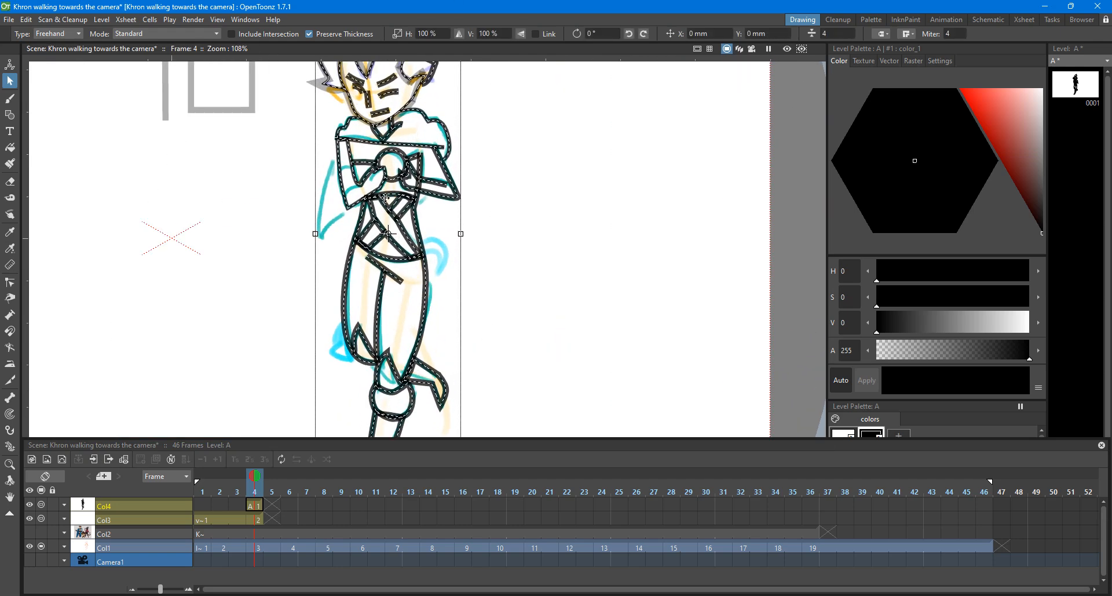
{"action": "scroll", "coordinate": [385, 193], "scroll_direction": "down", "scroll_amount": 7}
{"action": "left_click_drag", "start_coordinate": [411, 341], "coordinate": [410, 343]}
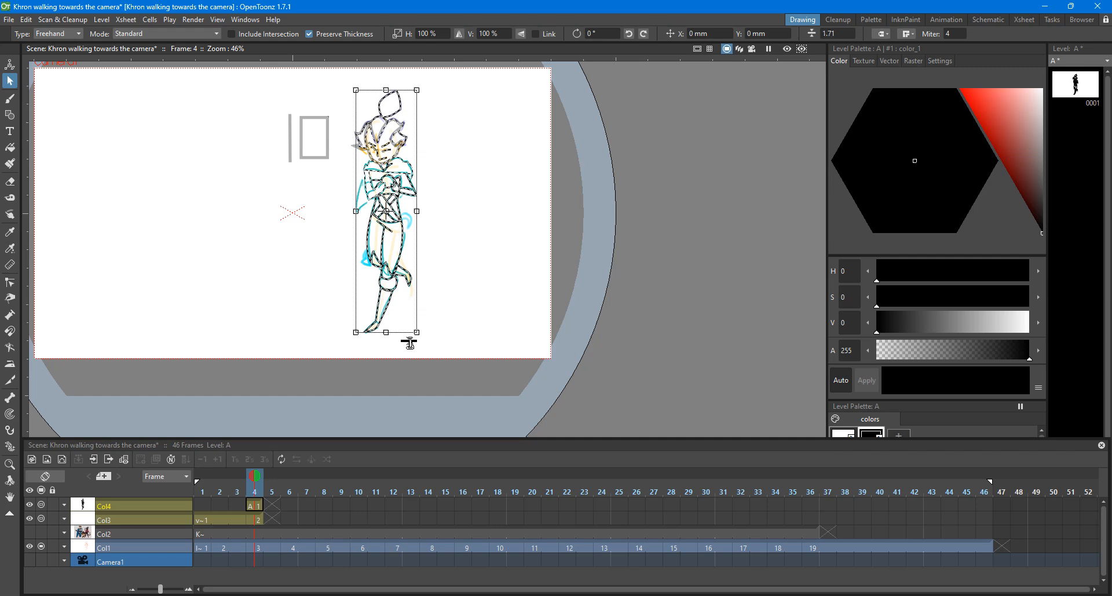
{"action": "left_click", "coordinate": [445, 221]}
Step: Select the left arm, both shoulder outlines and the straight line across the chest, and thicken these strokes to 2.67
{"action": "scroll", "coordinate": [413, 83], "scroll_direction": "up", "scroll_amount": 10}
{"action": "key", "text": "space"}
{"action": "left_click_drag", "start_coordinate": [359, 291], "coordinate": [402, 184]}
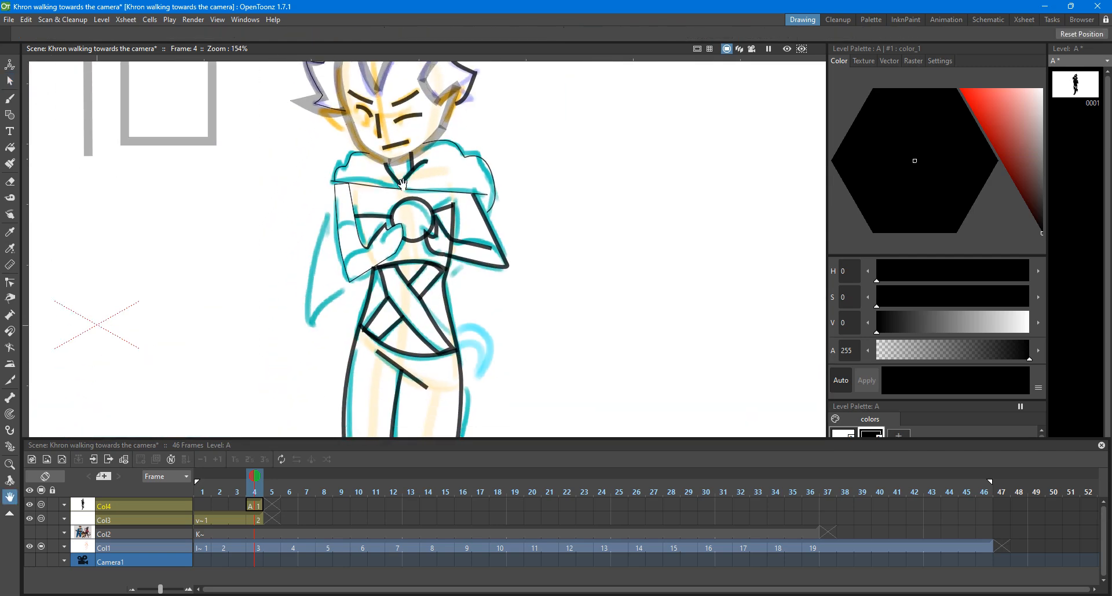
{"action": "scroll", "coordinate": [396, 238], "scroll_direction": "up", "scroll_amount": 2}
{"action": "key", "text": "s"}
{"action": "left_click", "coordinate": [332, 191]}
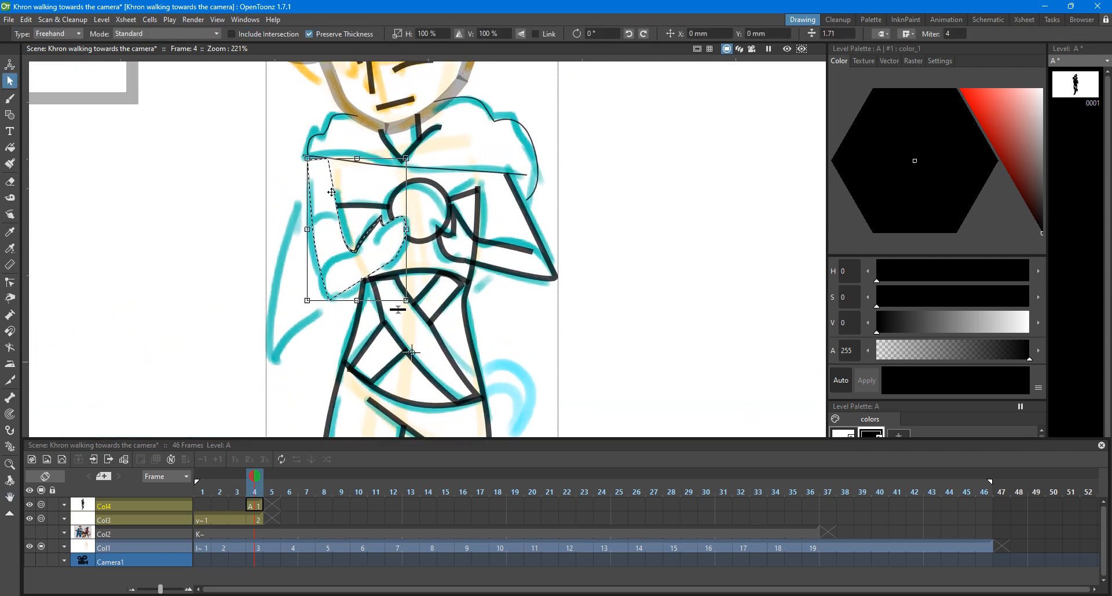
{"action": "left_click", "coordinate": [319, 135], "text": "shift"}
{"action": "left_click", "coordinate": [420, 167], "text": "shift"}
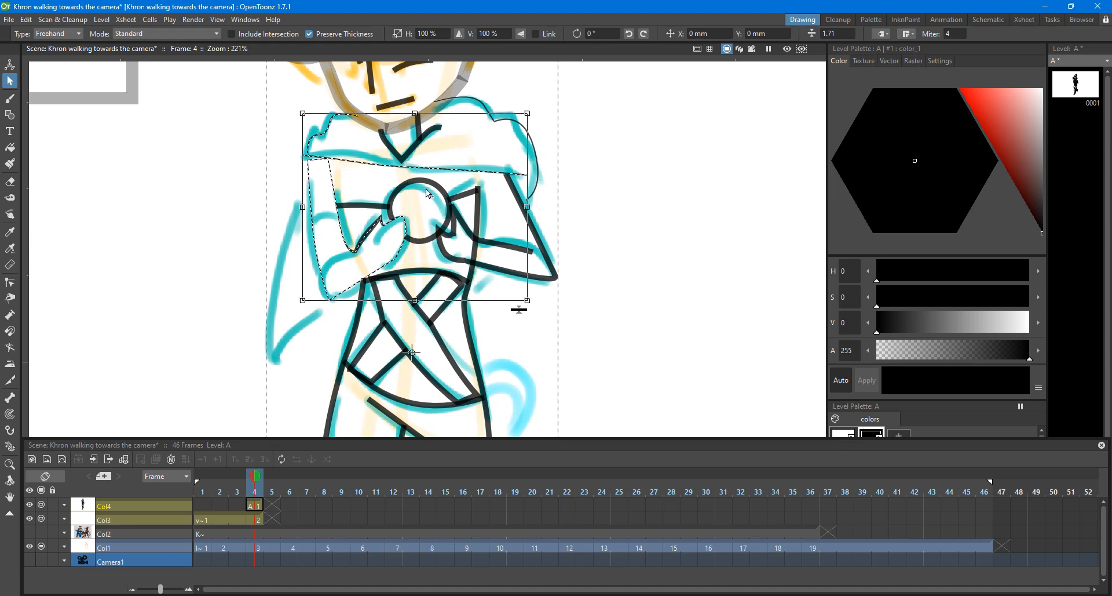
{"action": "left_click", "coordinate": [483, 111], "text": "shift"}
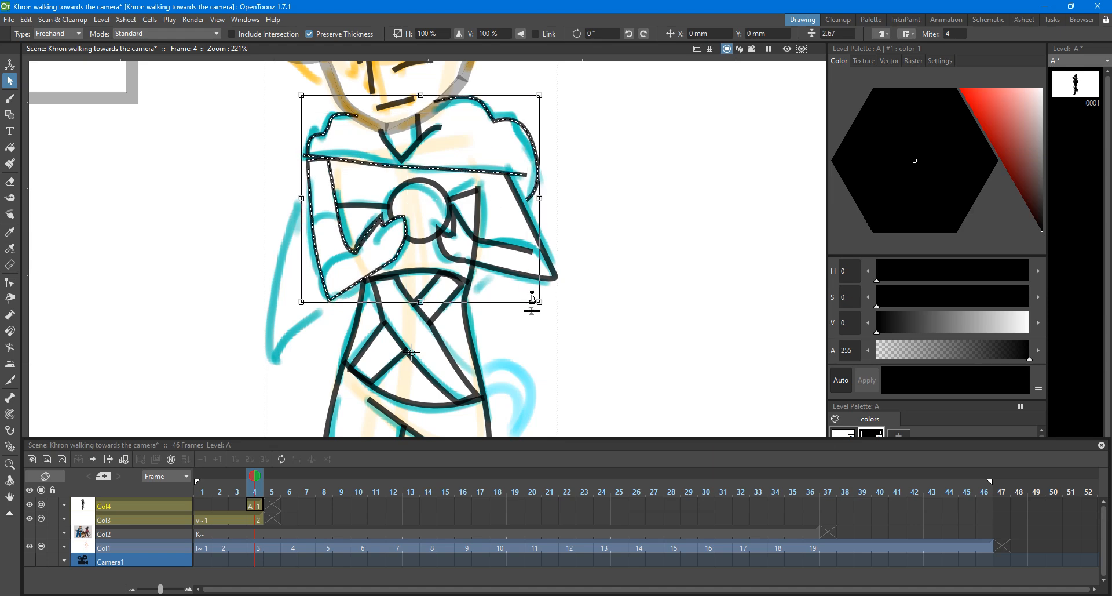
{"action": "left_click", "coordinate": [630, 199]}
Step: Select the head and hair outline and save the scene
{"action": "scroll", "coordinate": [630, 157], "scroll_direction": "down", "scroll_amount": 2}
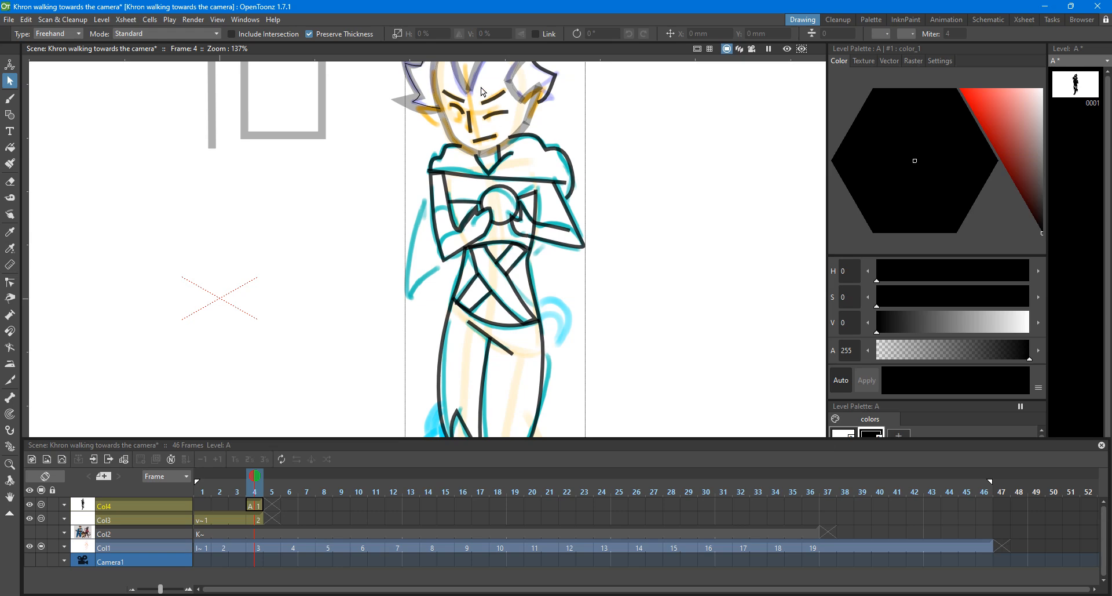
{"action": "scroll", "coordinate": [481, 88], "scroll_direction": "up", "scroll_amount": 2}
{"action": "left_click", "coordinate": [388, 120]}
{"action": "scroll", "coordinate": [312, 149], "scroll_direction": "down", "scroll_amount": 6}
{"action": "key", "text": "ctrl+s"}
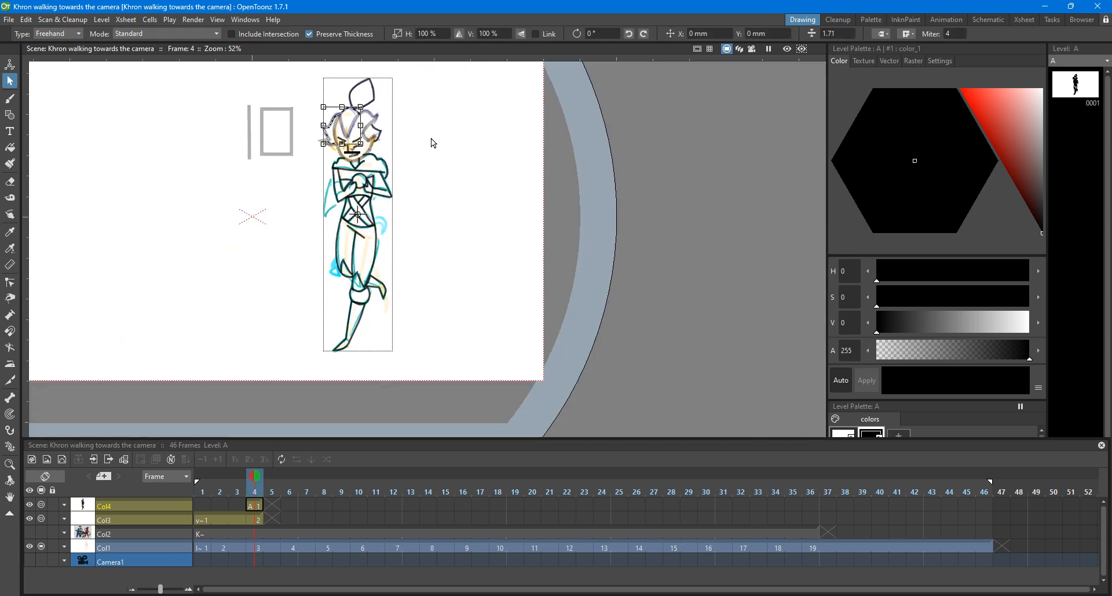
Step: Try to change the thickness of all the figure's strokes at once
{"action": "key", "text": "a"}
{"action": "scroll", "coordinate": [405, 137], "scroll_direction": "up", "scroll_amount": 1}
{"action": "scroll", "coordinate": [402, 137], "scroll_direction": "down", "scroll_amount": 3}
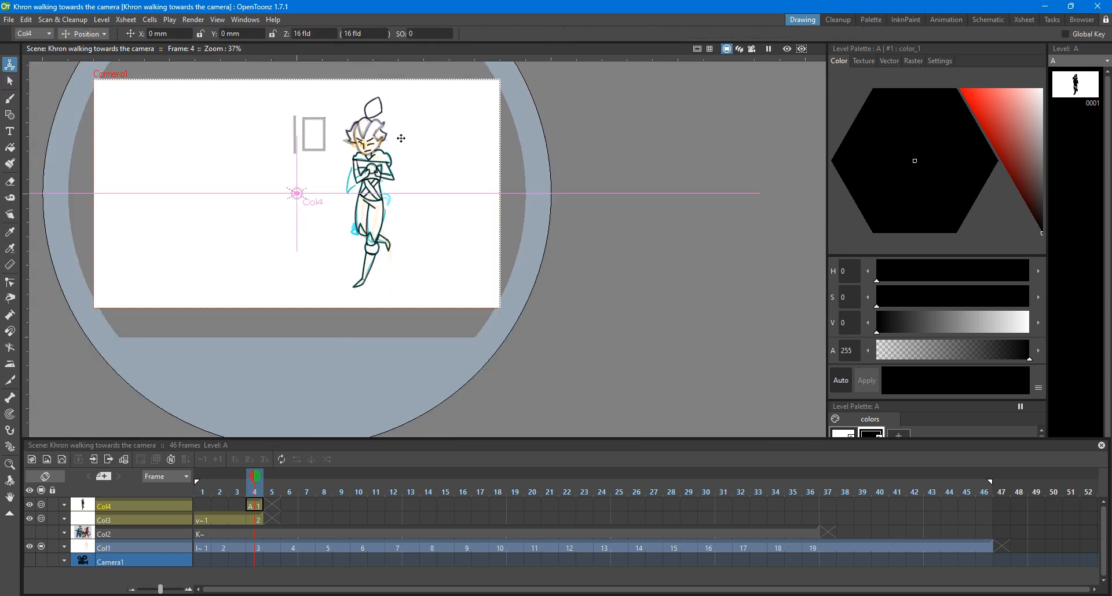
{"action": "key", "text": "s"}
{"action": "key", "text": "ctrl+a"}
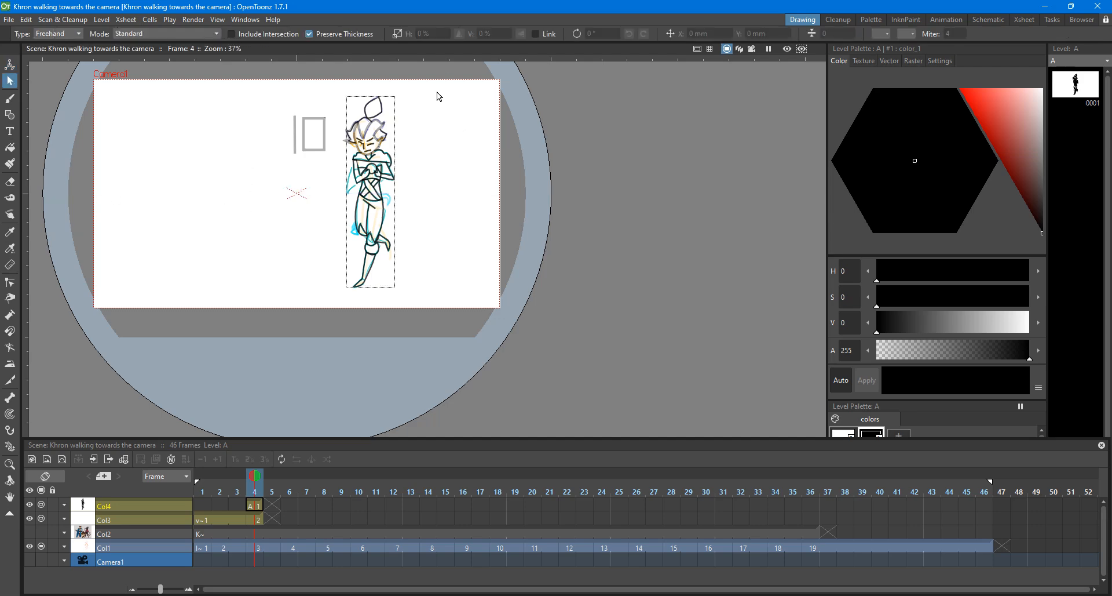
{"action": "left_click_drag", "start_coordinate": [445, 102], "coordinate": [239, 373]}
{"action": "left_click", "coordinate": [439, 123]}
{"action": "mouse_move", "coordinate": [457, 106]}
{"action": "left_mouse_down"}
{"action": "mouse_move", "coordinate": [50, 296]}
{"action": "mouse_move", "coordinate": [491, 181]}
{"action": "mouse_move", "coordinate": [442, 161]}
{"action": "mouse_move", "coordinate": [266, 142]}
{"action": "mouse_move", "coordinate": [449, 290]}
{"action": "left_mouse_up"}
{"action": "scroll", "coordinate": [307, 224], "scroll_direction": "up", "scroll_amount": 4}
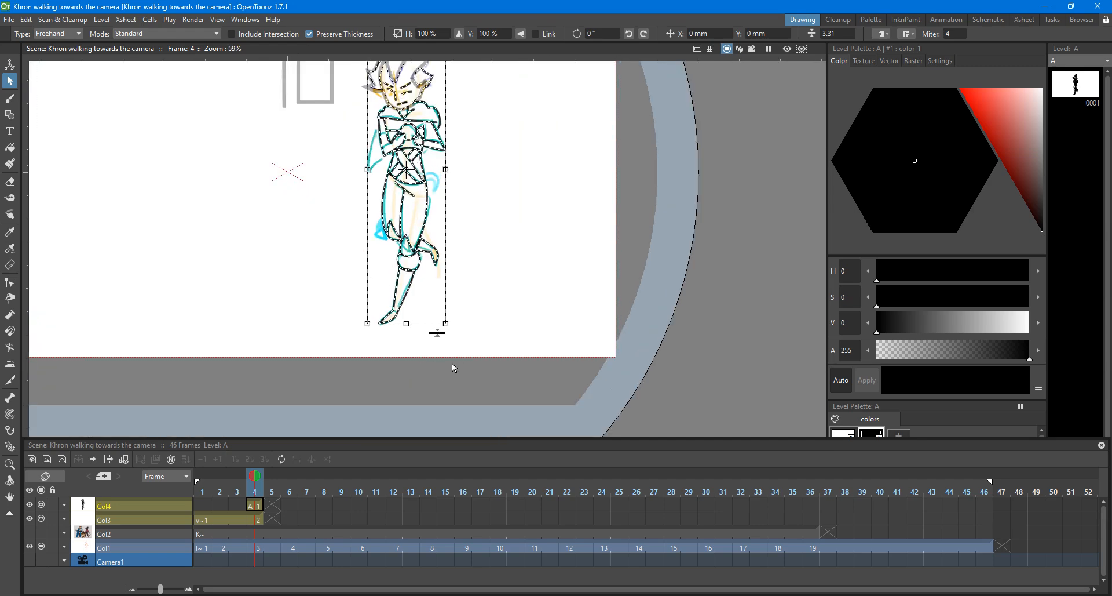
{"action": "left_click_drag", "start_coordinate": [438, 333], "coordinate": [456, 150]}
{"action": "left_click", "coordinate": [456, 150]}
{"action": "key", "text": "ctrl+z"}
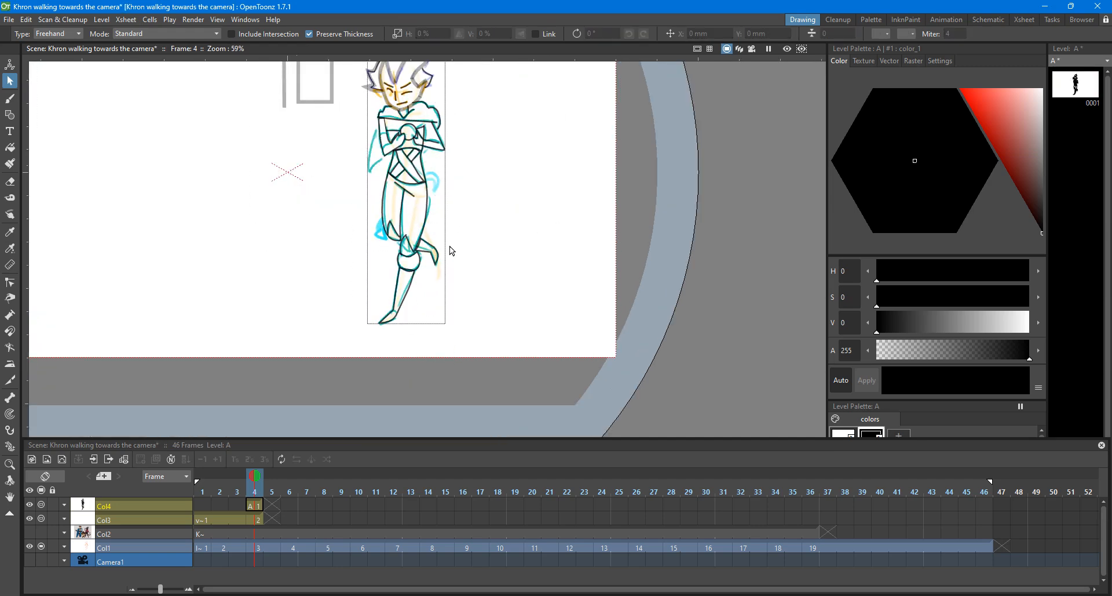
Step: Hide the Col3 drawing in the scene view so its grey shapes no longer cover the head
{"action": "scroll", "coordinate": [429, 298], "scroll_direction": "down", "scroll_amount": 2}
{"action": "scroll", "coordinate": [408, 234], "scroll_direction": "up", "scroll_amount": 12}
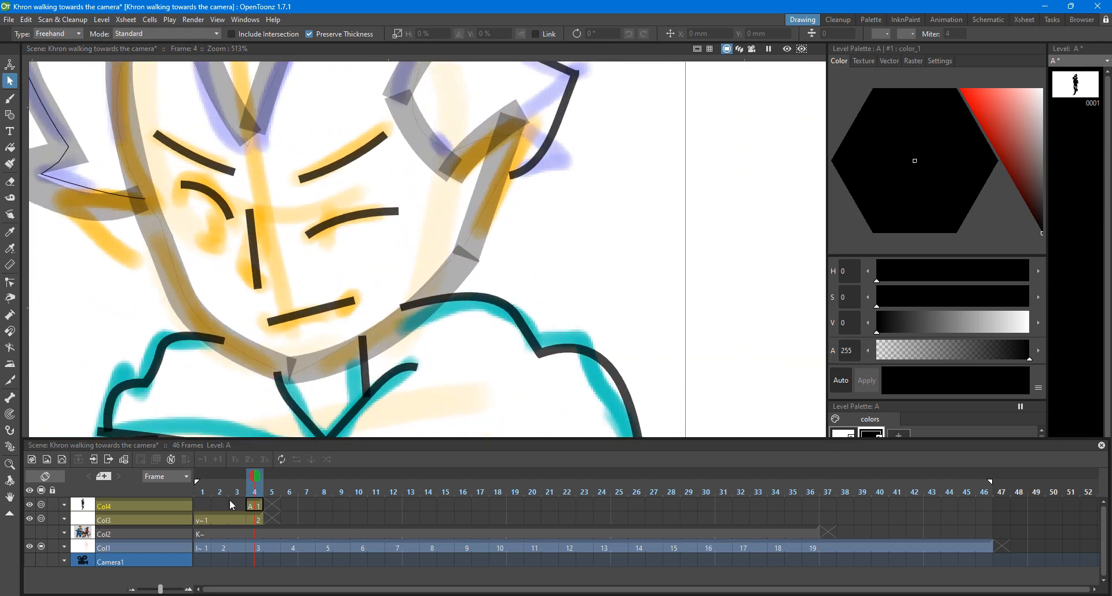
{"action": "scroll", "coordinate": [263, 328], "scroll_direction": "down", "scroll_amount": 1}
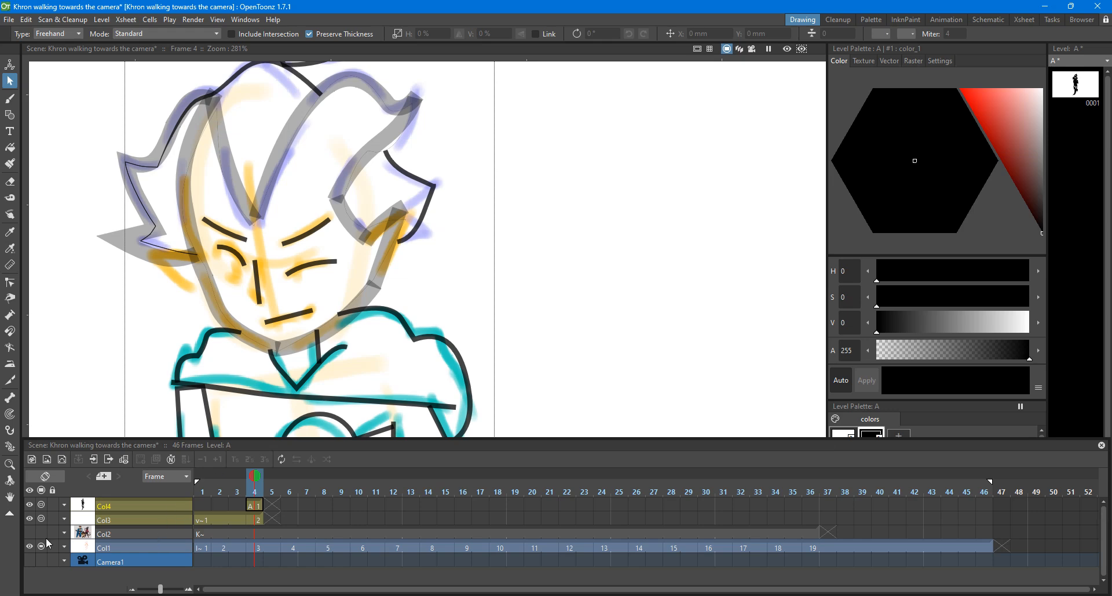
{"action": "left_click", "coordinate": [42, 518]}
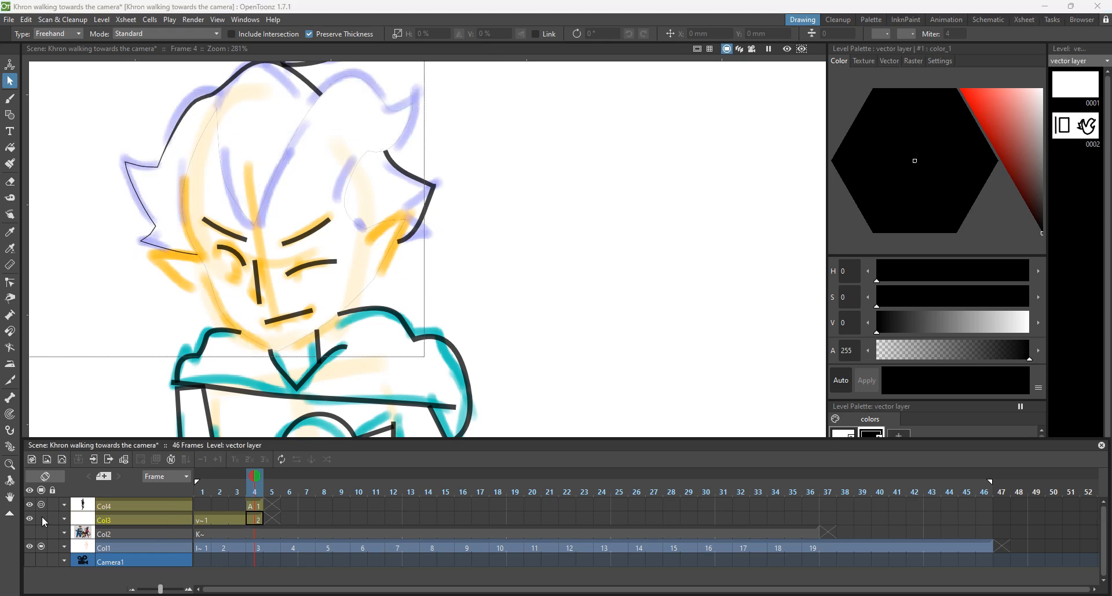
{"action": "scroll", "coordinate": [242, 267], "scroll_direction": "up", "scroll_amount": 2}
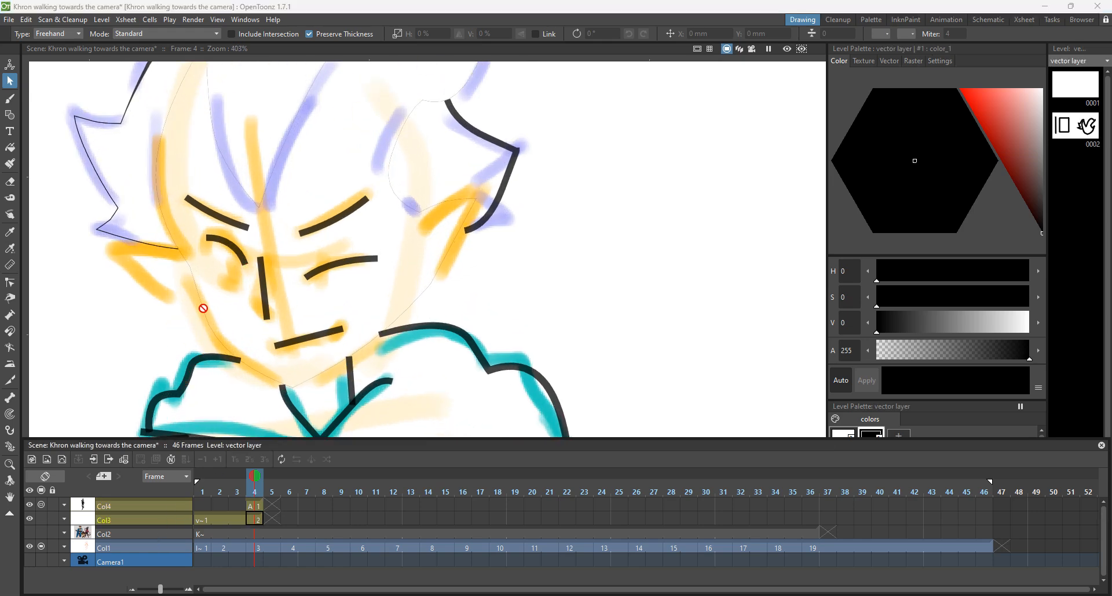
{"action": "left_click", "coordinate": [203, 308]}
{"action": "left_click", "coordinate": [557, 315]}
Step: Select the head and hair outline in Col4's frame 4 drawing and thicken it to match the facial lines
{"action": "left_click", "coordinate": [257, 505]}
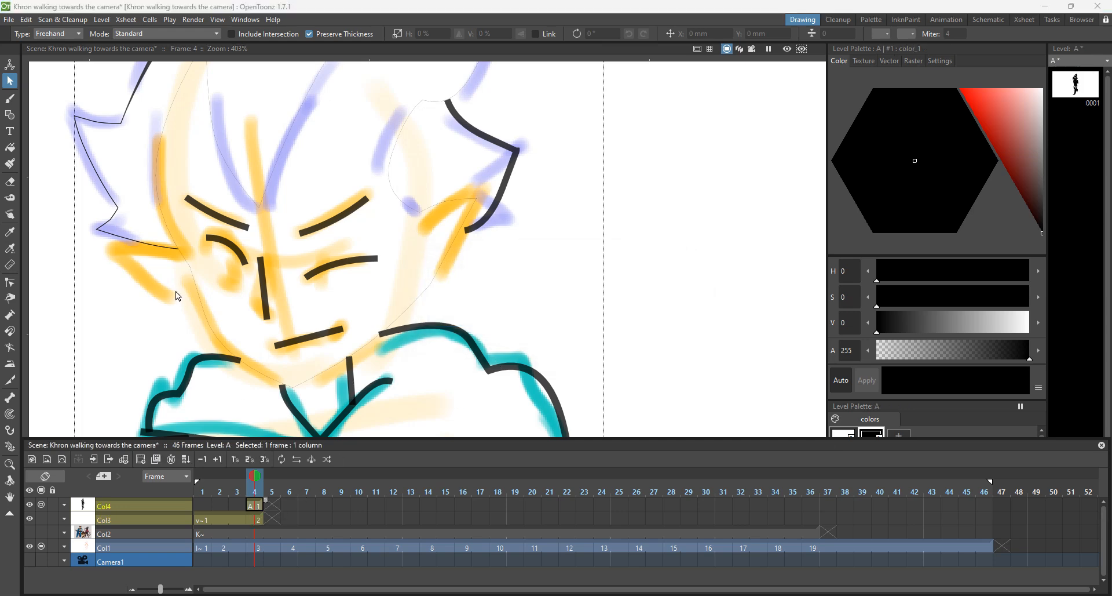
{"action": "left_click", "coordinate": [190, 272]}
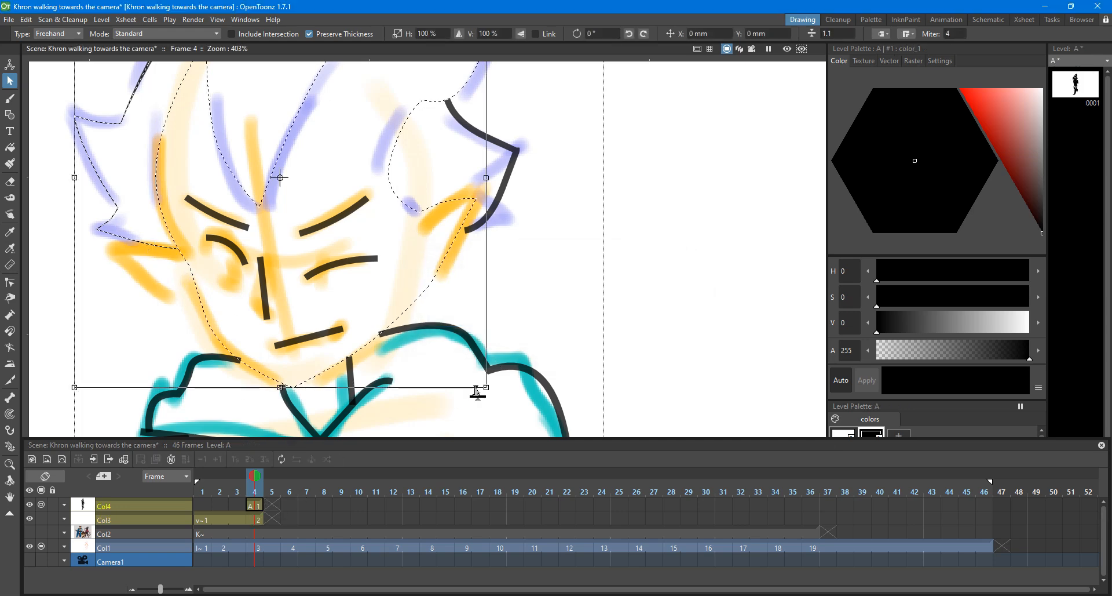
{"action": "left_click_drag", "start_coordinate": [476, 393], "coordinate": [482, 383]}
{"action": "left_click", "coordinate": [592, 271]}
{"action": "scroll", "coordinate": [596, 260], "scroll_direction": "down", "scroll_amount": 4}
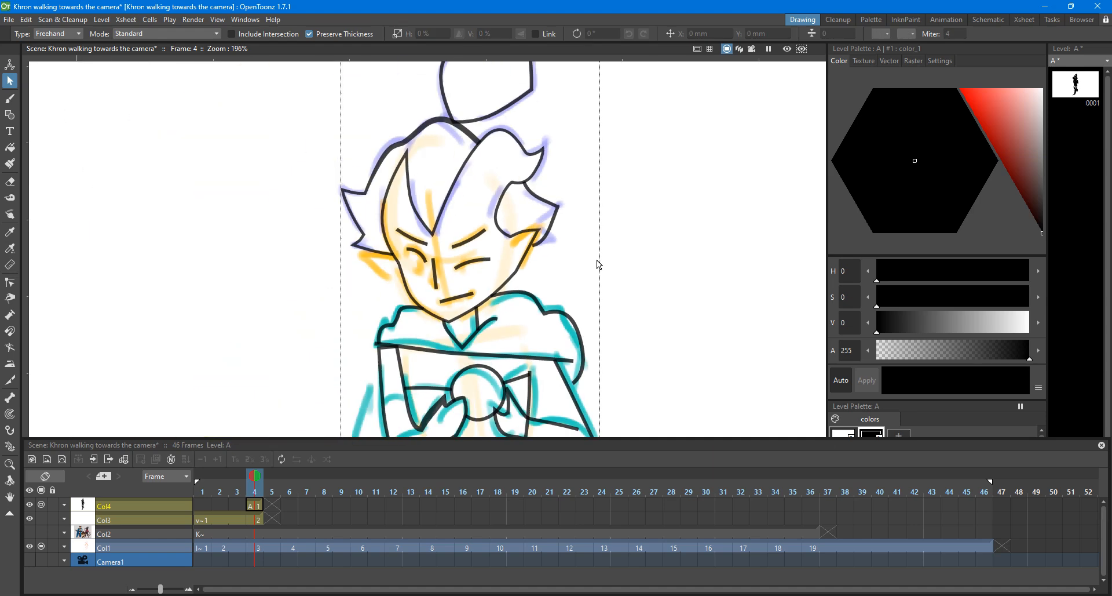
Step: Set up the Geometric tool to draw rectangles over the character's left-hand eye
{"action": "key", "text": "space"}
{"action": "left_click_drag", "start_coordinate": [524, 194], "coordinate": [440, 144]}
{"action": "scroll", "coordinate": [421, 191], "scroll_direction": "up", "scroll_amount": 3}
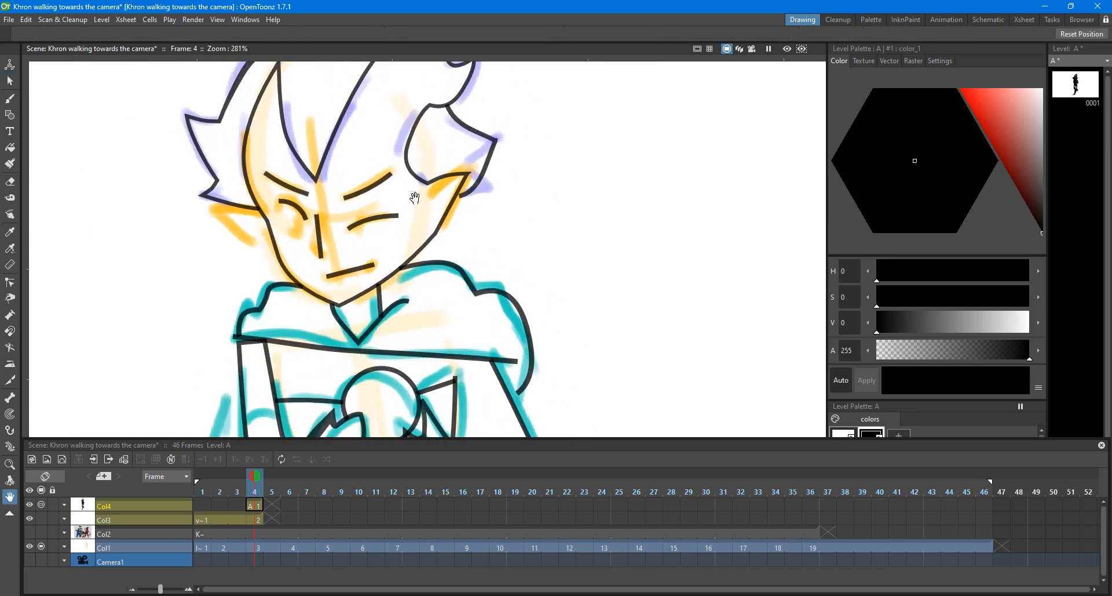
{"action": "left_click", "coordinate": [10, 115]}
{"action": "scroll", "coordinate": [349, 87], "scroll_direction": "up", "scroll_amount": 2}
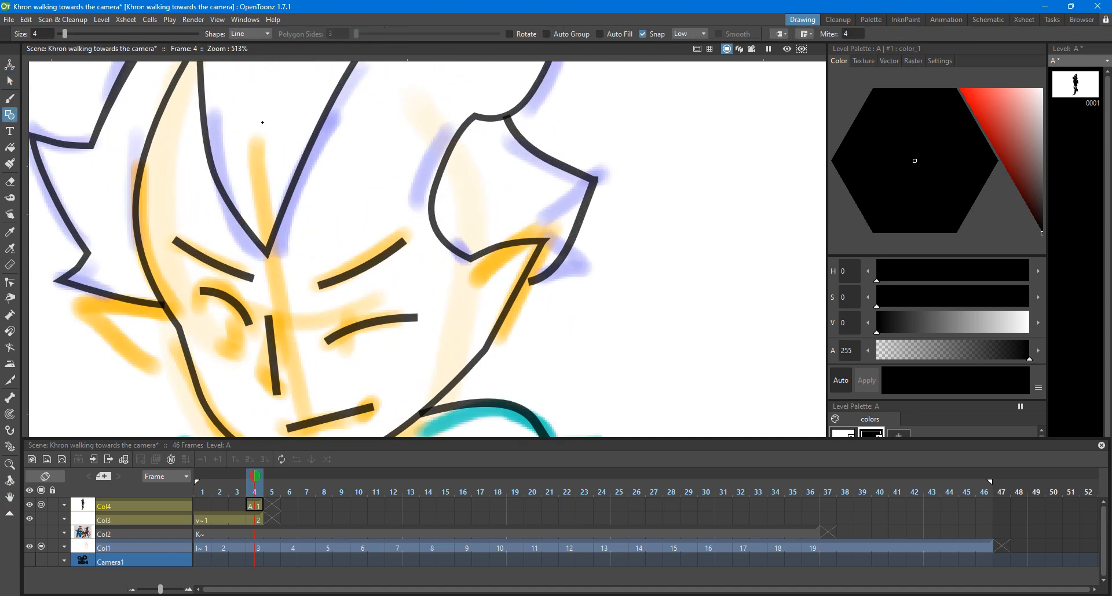
{"action": "left_click", "coordinate": [250, 34]}
{"action": "left_click", "coordinate": [254, 42]}
Step: Try drawing the left-hand eye's pupil as a small rectangle at size 4 and at size 2
{"action": "left_click_drag", "start_coordinate": [233, 310], "coordinate": [244, 350]}
{"action": "key", "text": "ctrl+z"}
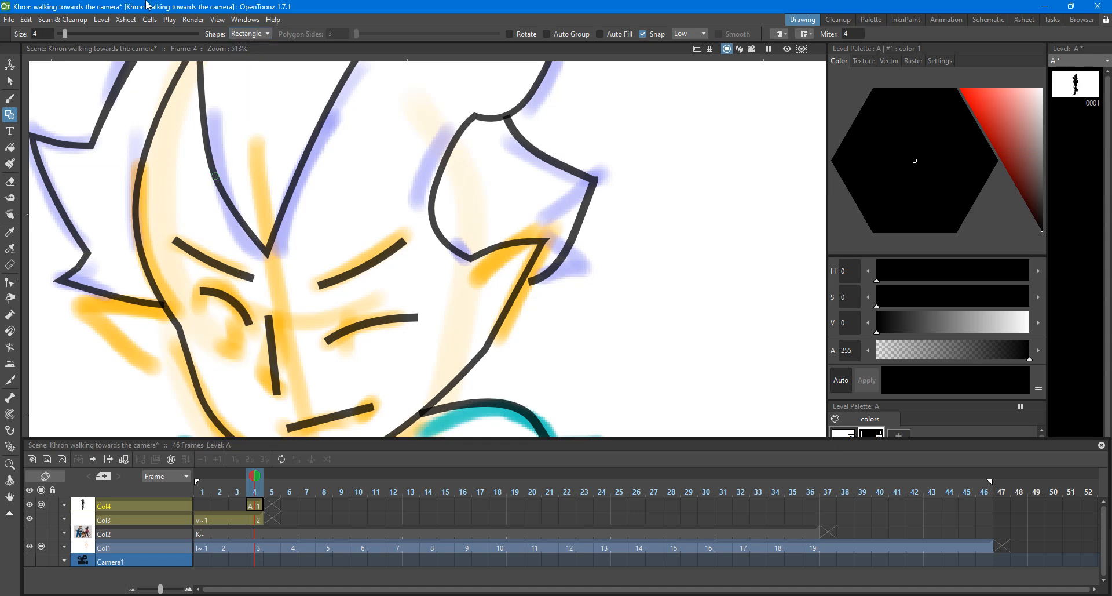
{"action": "left_click", "coordinate": [49, 33]}
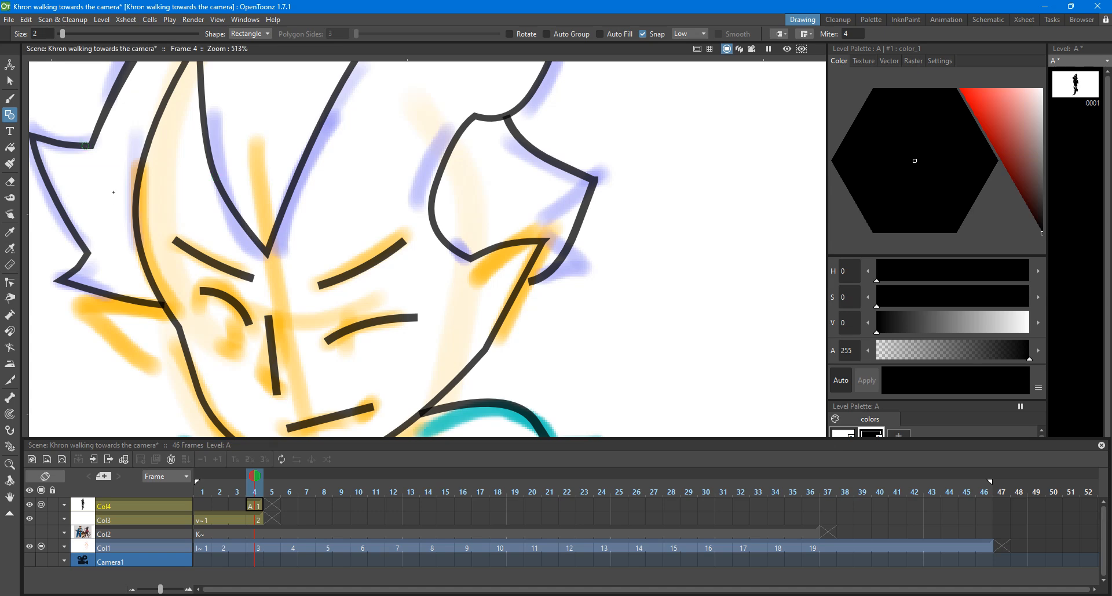
{"action": "left_click_drag", "start_coordinate": [235, 346], "coordinate": [235, 347]}
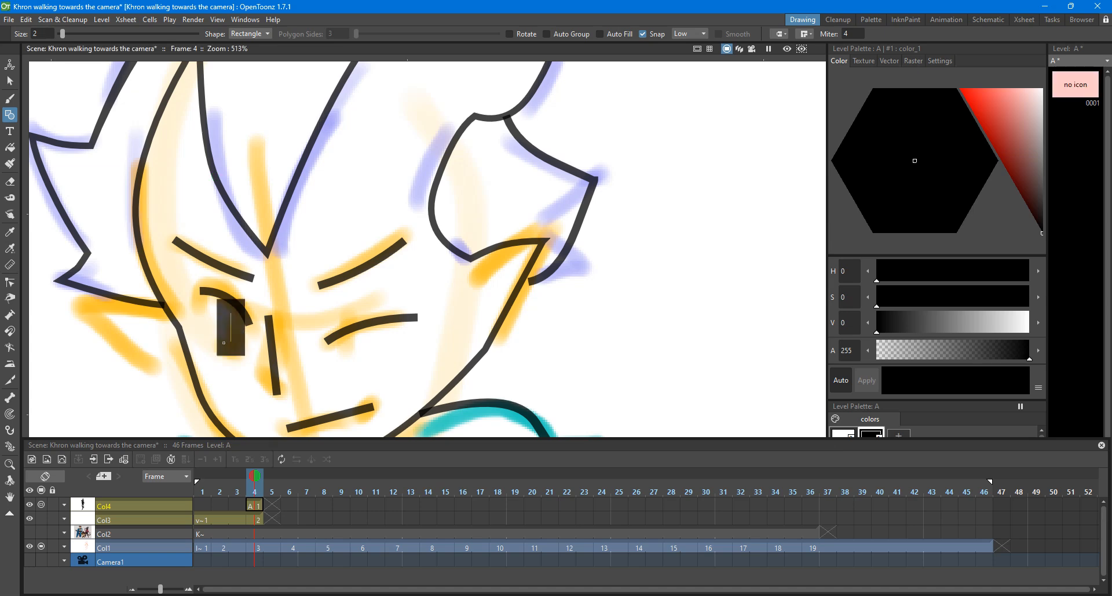
{"action": "scroll", "coordinate": [234, 266], "scroll_direction": "up", "scroll_amount": 2}
{"action": "key", "text": "ctrl+z"}
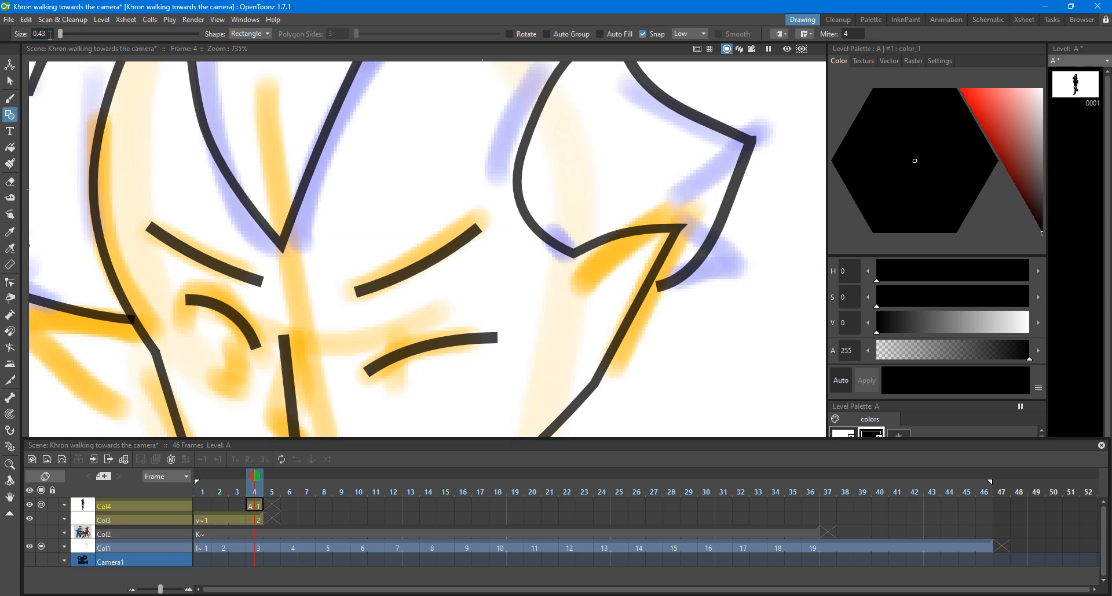
Step: Draw a narrow upright rectangle at size 0.43 as the left-hand eye's pupil and round its lower-left corner
{"action": "mouse_move", "coordinate": [234, 313]}
{"action": "left_mouse_down"}
{"action": "mouse_move", "coordinate": [231, 373]}
{"action": "mouse_move", "coordinate": [211, 371]}
{"action": "mouse_move", "coordinate": [240, 376]}
{"action": "mouse_move", "coordinate": [244, 394]}
{"action": "left_mouse_up"}
{"action": "key", "text": "s"}
{"action": "left_click", "coordinate": [235, 367]}
{"action": "key", "text": "c"}
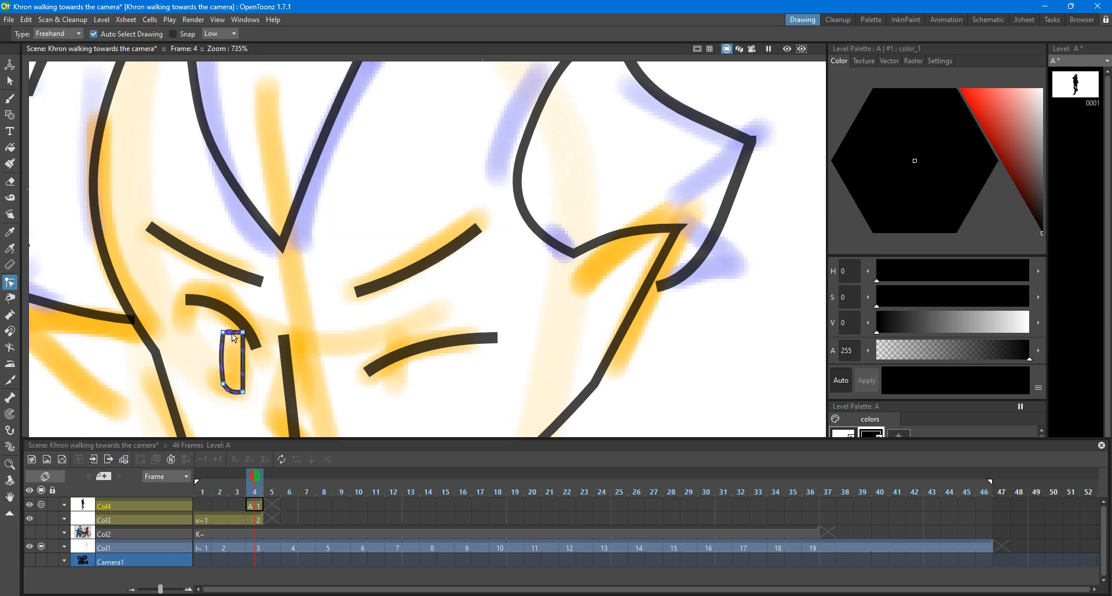
{"action": "left_click", "coordinate": [277, 356]}
Step: Bend the top edge of the left-hand eye's pupil upward into a rounded arch
{"action": "scroll", "coordinate": [276, 358], "scroll_direction": "down", "scroll_amount": 8}
{"action": "scroll", "coordinate": [248, 391], "scroll_direction": "up", "scroll_amount": 9}
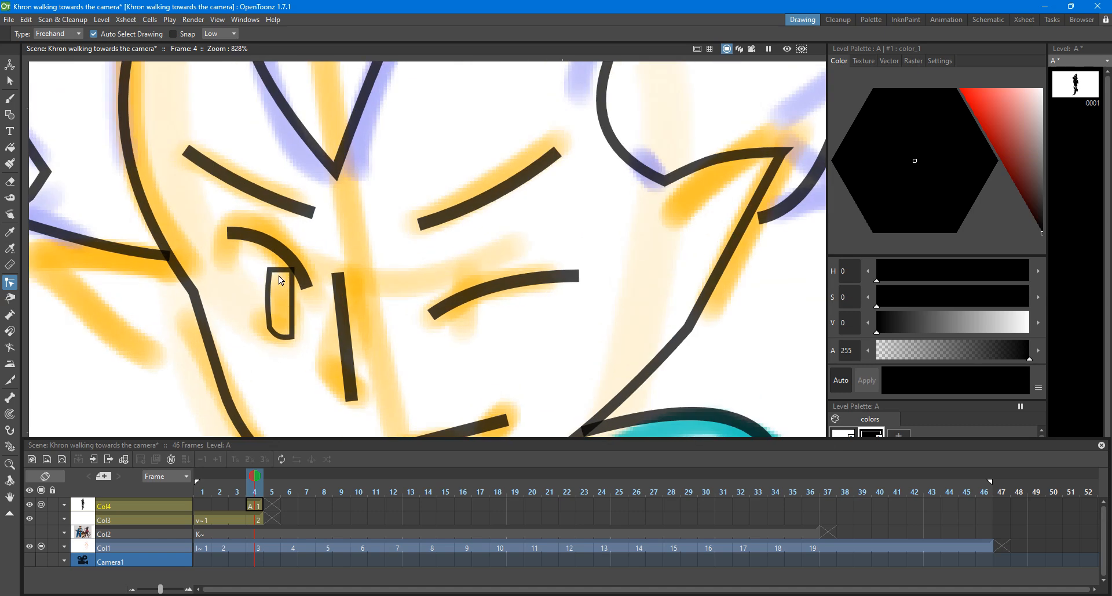
{"action": "left_click", "coordinate": [281, 275]}
{"action": "left_click_drag", "start_coordinate": [281, 261], "coordinate": [280, 269]}
{"action": "scroll", "coordinate": [282, 270], "scroll_direction": "up", "scroll_amount": 5}
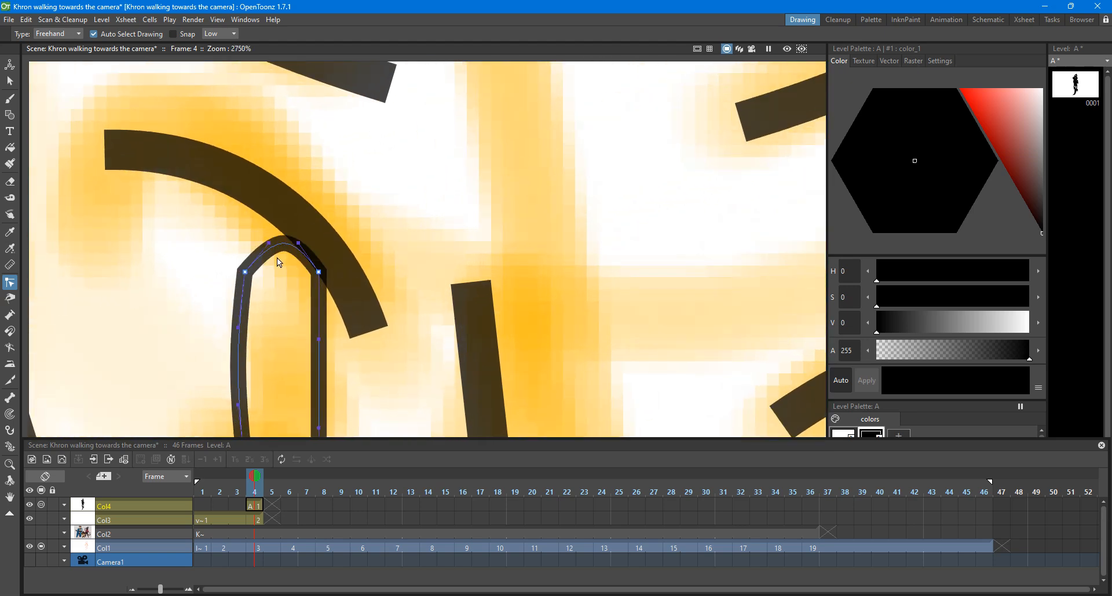
Step: Reshape the left-hand eye's upper lid line into a taller arch over the pupil and lower its outer end slightly
{"action": "scroll", "coordinate": [277, 257], "scroll_direction": "down", "scroll_amount": 3}
{"action": "left_click", "coordinate": [258, 215]}
{"action": "left_click", "coordinate": [177, 233]}
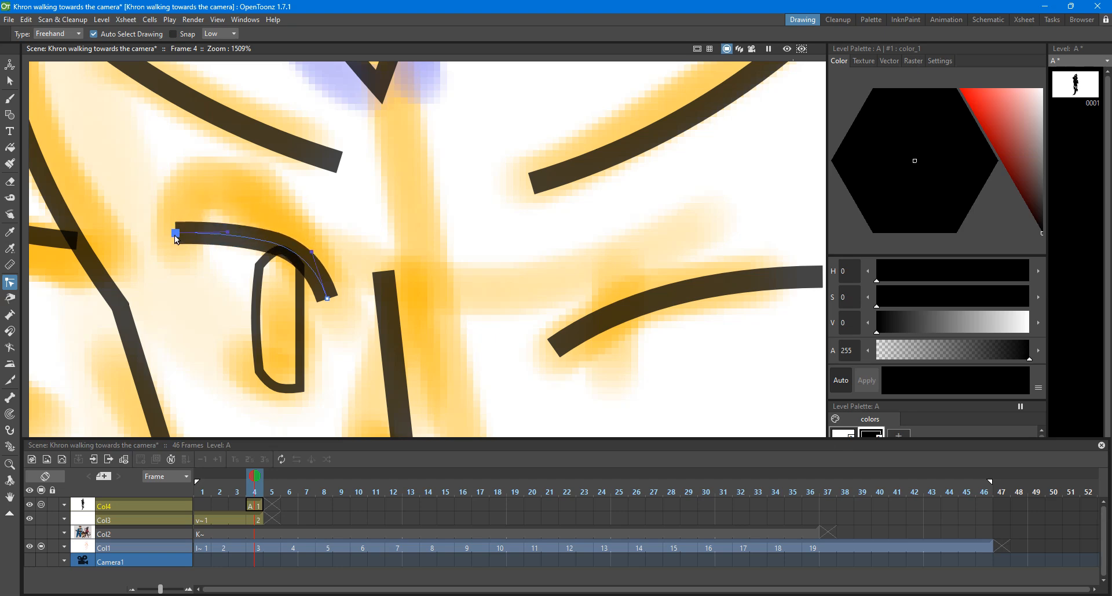
{"action": "mouse_move", "coordinate": [227, 232]}
{"action": "left_mouse_down"}
{"action": "mouse_move", "coordinate": [179, 141]}
{"action": "mouse_move", "coordinate": [173, 167]}
{"action": "left_mouse_up"}
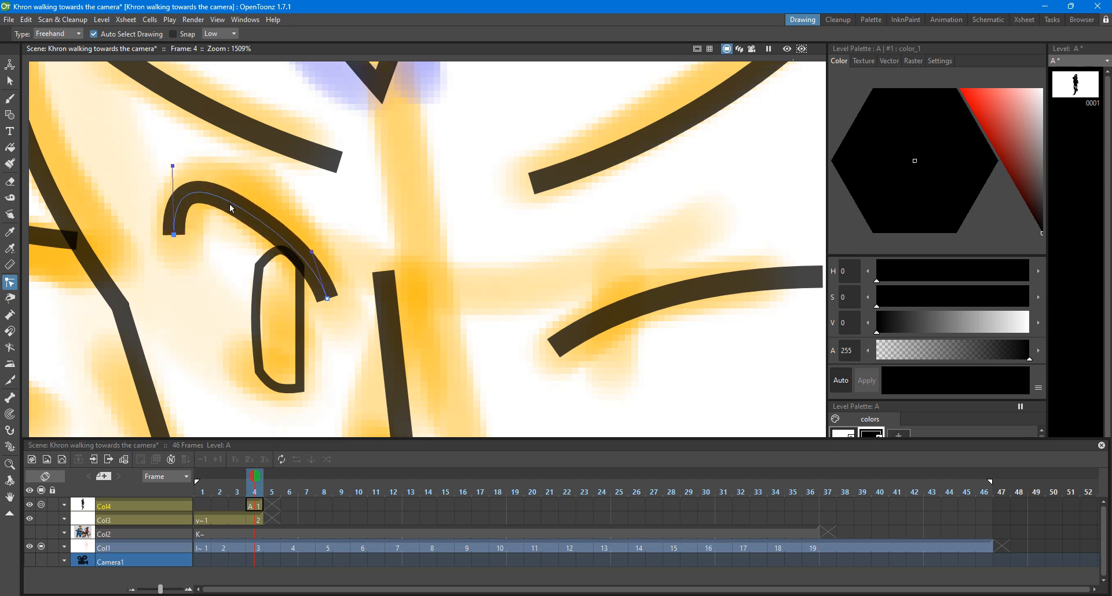
{"action": "left_click_drag", "start_coordinate": [232, 207], "coordinate": [236, 186]}
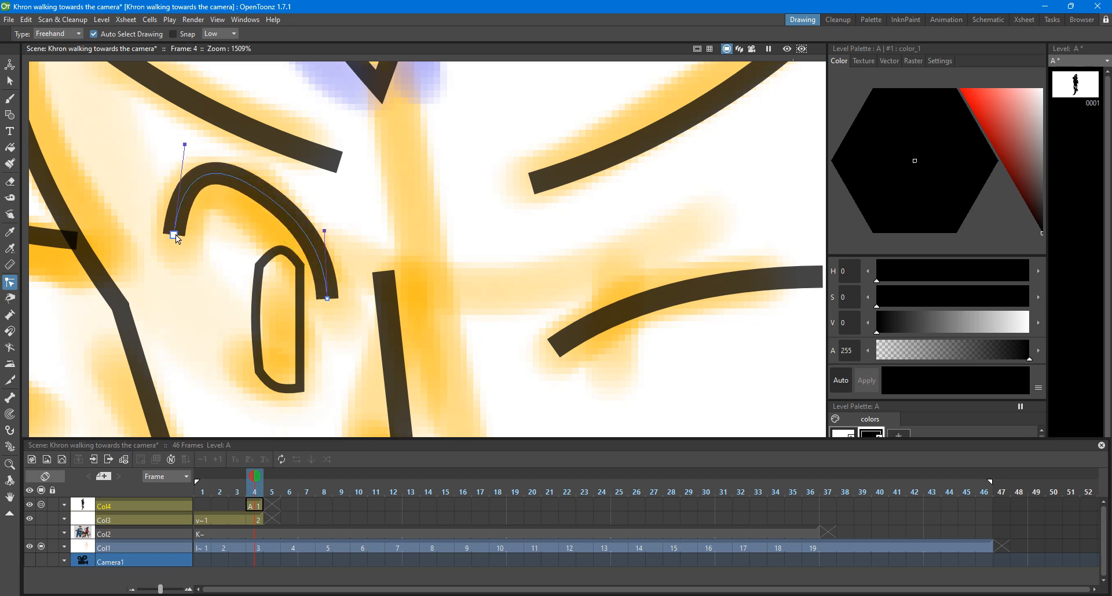
{"action": "left_click_drag", "start_coordinate": [174, 235], "coordinate": [173, 247]}
{"action": "left_click", "coordinate": [383, 123]}
Step: Move the torso wrap's upper-left corner onto the waist's left corner and shift the wrap's crossing point below it slightly outward
{"action": "scroll", "coordinate": [394, 137], "scroll_direction": "down", "scroll_amount": 16}
{"action": "key", "text": "space"}
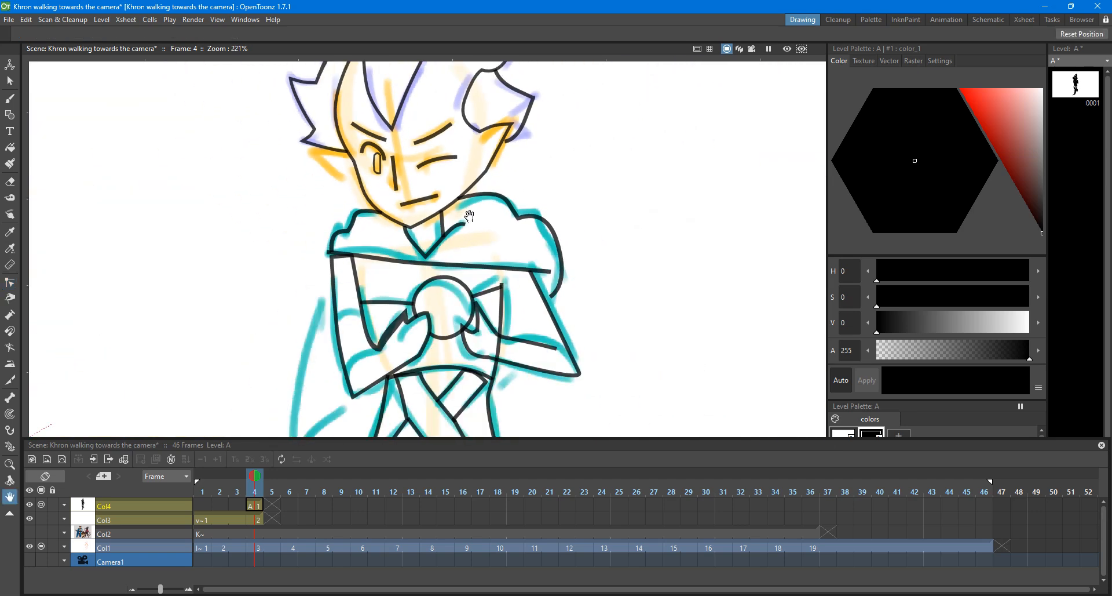
{"action": "scroll", "coordinate": [399, 292], "scroll_direction": "down", "scroll_amount": 2}
{"action": "left_click_drag", "start_coordinate": [469, 216], "coordinate": [511, 148]}
{"action": "scroll", "coordinate": [489, 205], "scroll_direction": "down", "scroll_amount": 4}
{"action": "scroll", "coordinate": [504, 229], "scroll_direction": "up", "scroll_amount": 3}
{"action": "scroll", "coordinate": [505, 229], "scroll_direction": "up", "scroll_amount": 12}
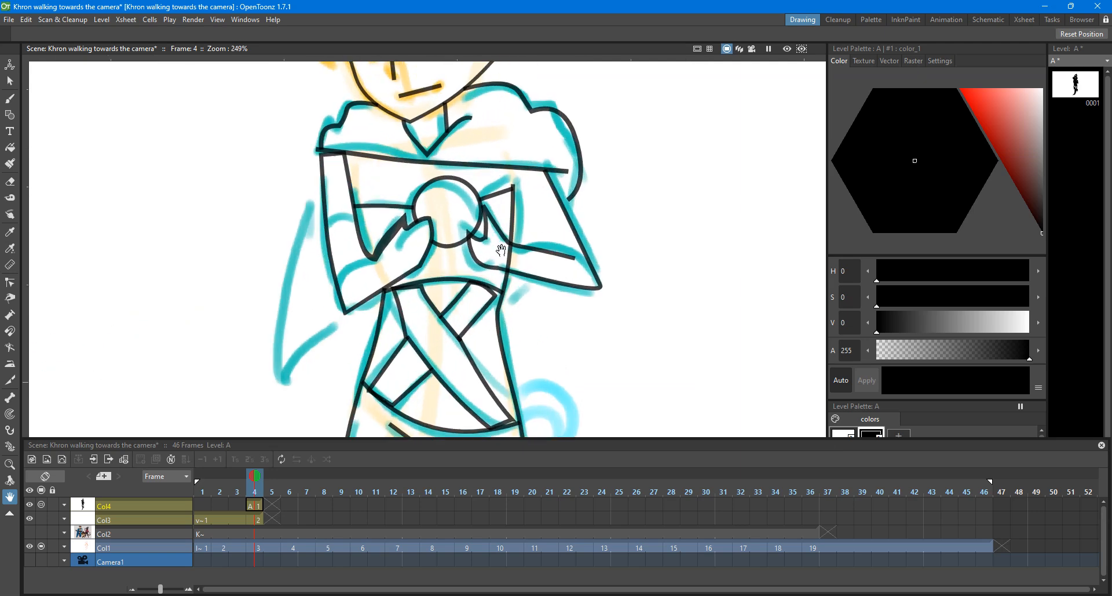
{"action": "left_click", "coordinate": [322, 297]}
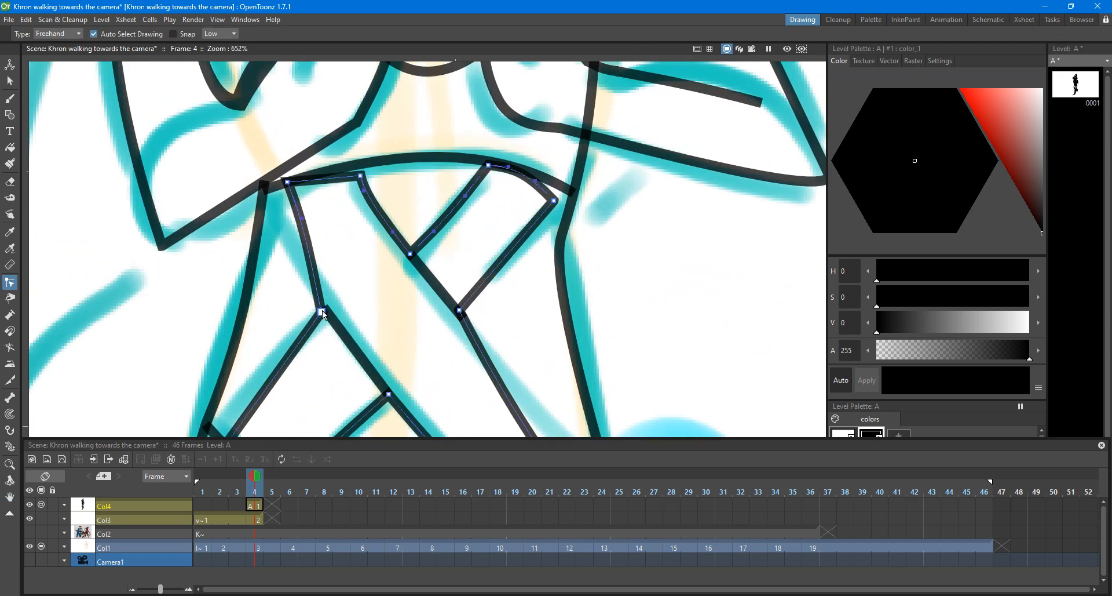
{"action": "left_click_drag", "start_coordinate": [323, 310], "coordinate": [329, 307]}
{"action": "left_click_drag", "start_coordinate": [289, 188], "coordinate": [269, 196]}
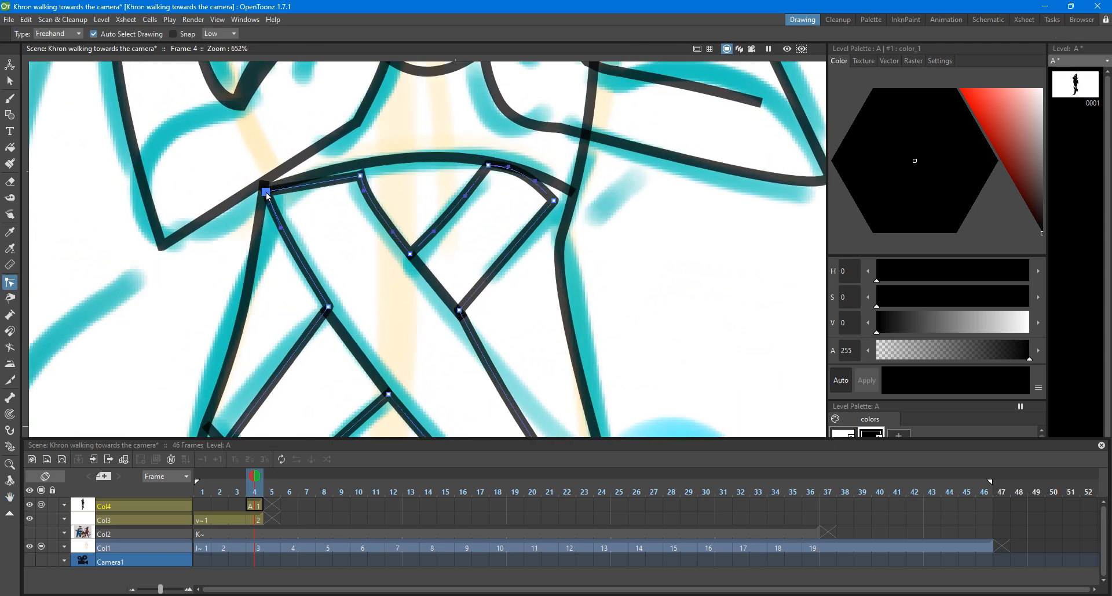
{"action": "left_click", "coordinate": [295, 250]}
{"action": "left_click_drag", "start_coordinate": [372, 201], "coordinate": [376, 202]}
Step: Extend the torso wrap's upper-right corner and lower-left band corner to the body's side outlines, nudging the crossing point between the bands
{"action": "scroll", "coordinate": [478, 208], "scroll_direction": "down", "scroll_amount": 6}
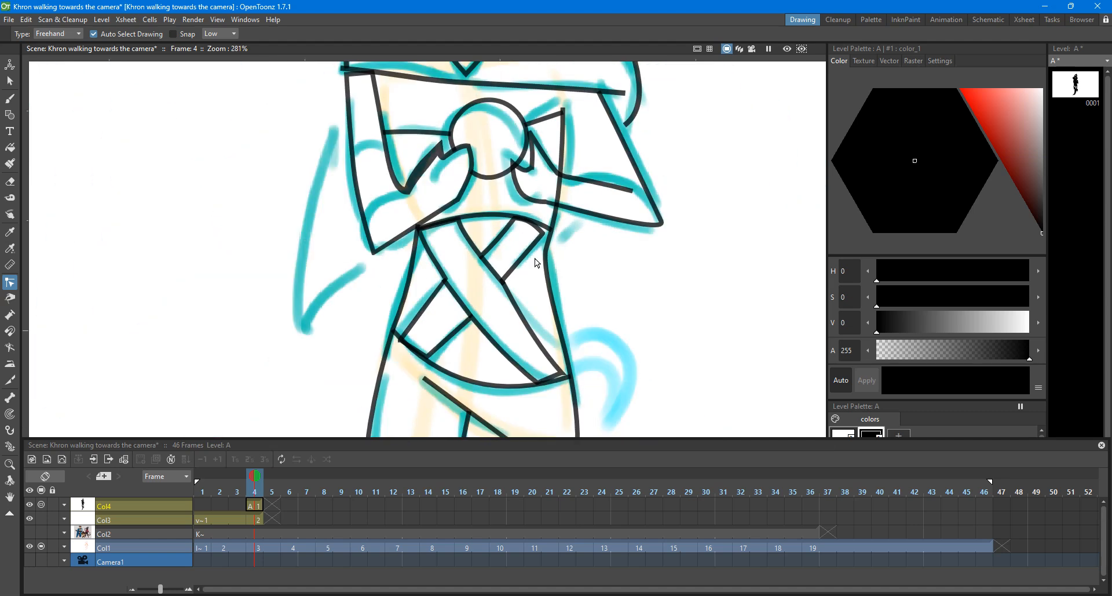
{"action": "scroll", "coordinate": [536, 219], "scroll_direction": "up", "scroll_amount": 5}
{"action": "left_click_drag", "start_coordinate": [554, 210], "coordinate": [562, 202]}
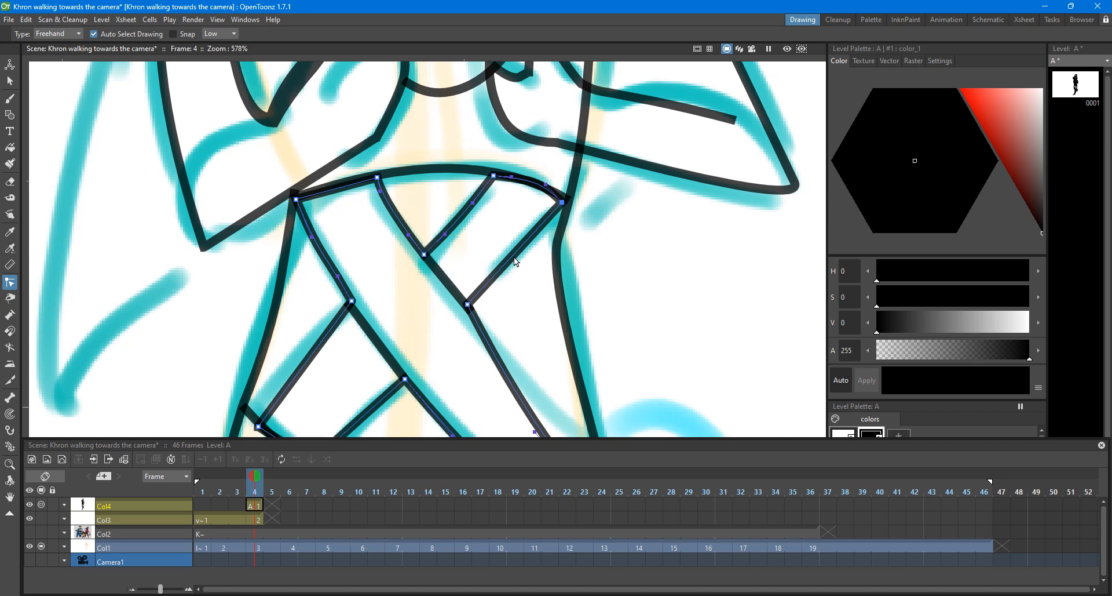
{"action": "left_click_drag", "start_coordinate": [351, 301], "coordinate": [348, 304]}
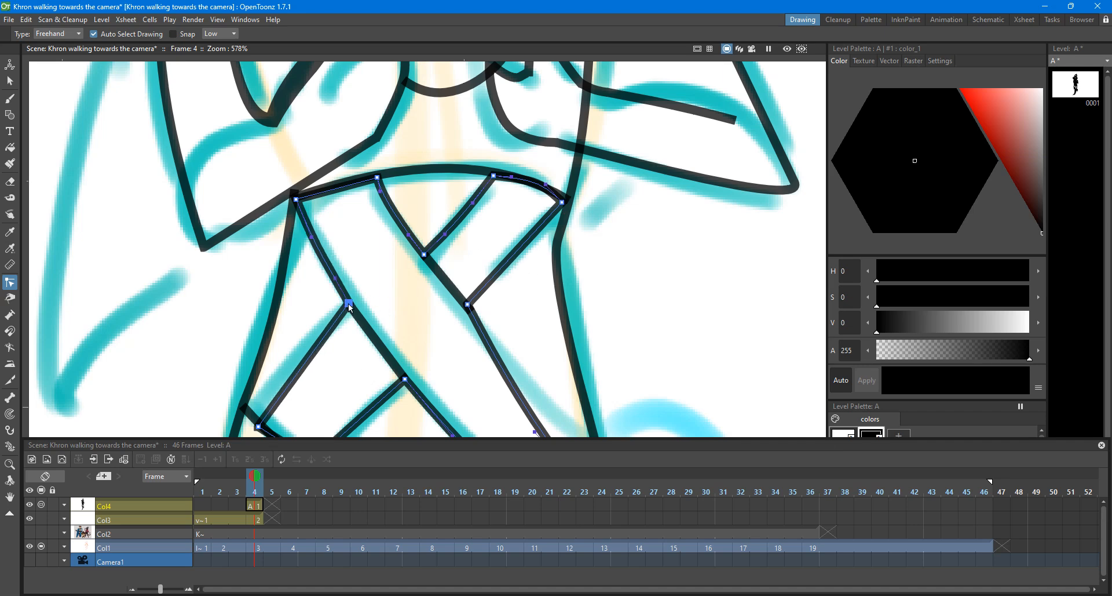
{"action": "left_click_drag", "start_coordinate": [258, 425], "coordinate": [244, 408]}
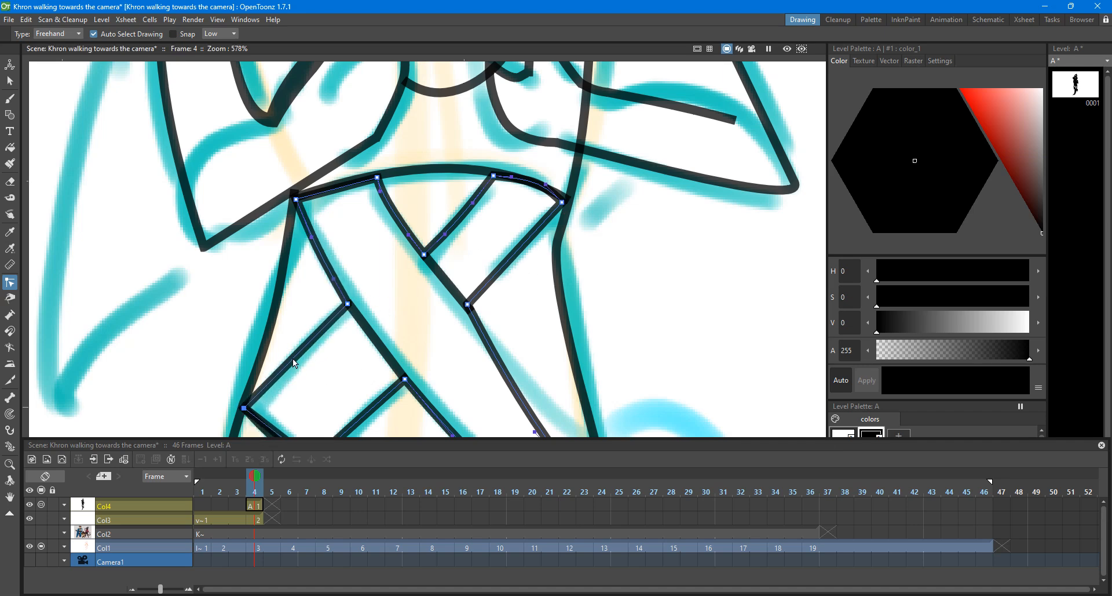
{"action": "left_click", "coordinate": [188, 342]}
Step: Curve the left-hand forearm's lower edge downward and bow that arm's outer line outward to follow the sketch
{"action": "scroll", "coordinate": [190, 208], "scroll_direction": "up", "scroll_amount": 2}
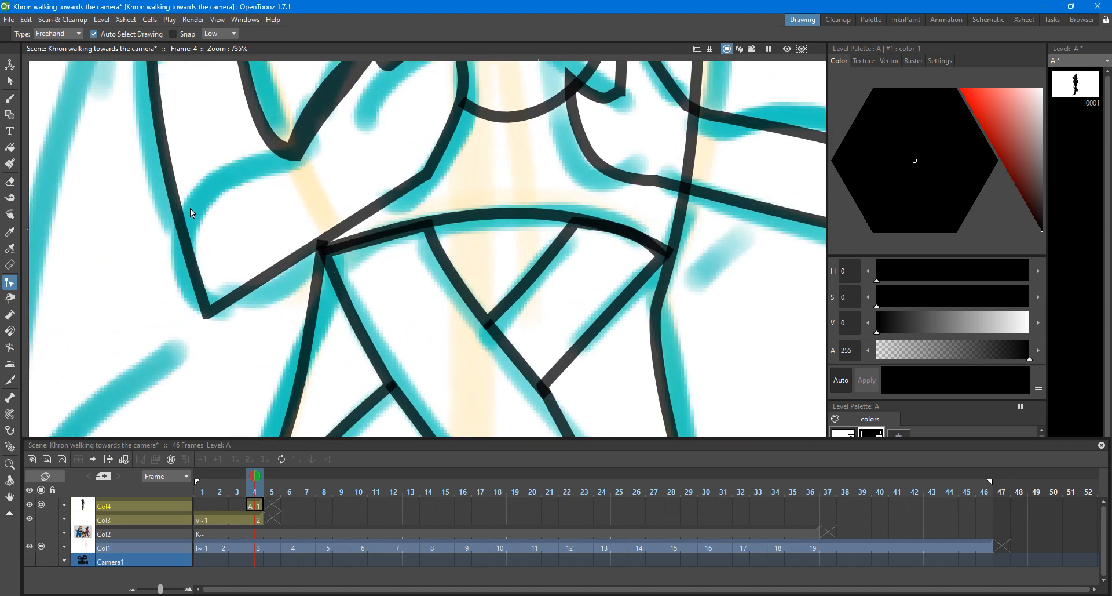
{"action": "left_click", "coordinate": [259, 284]}
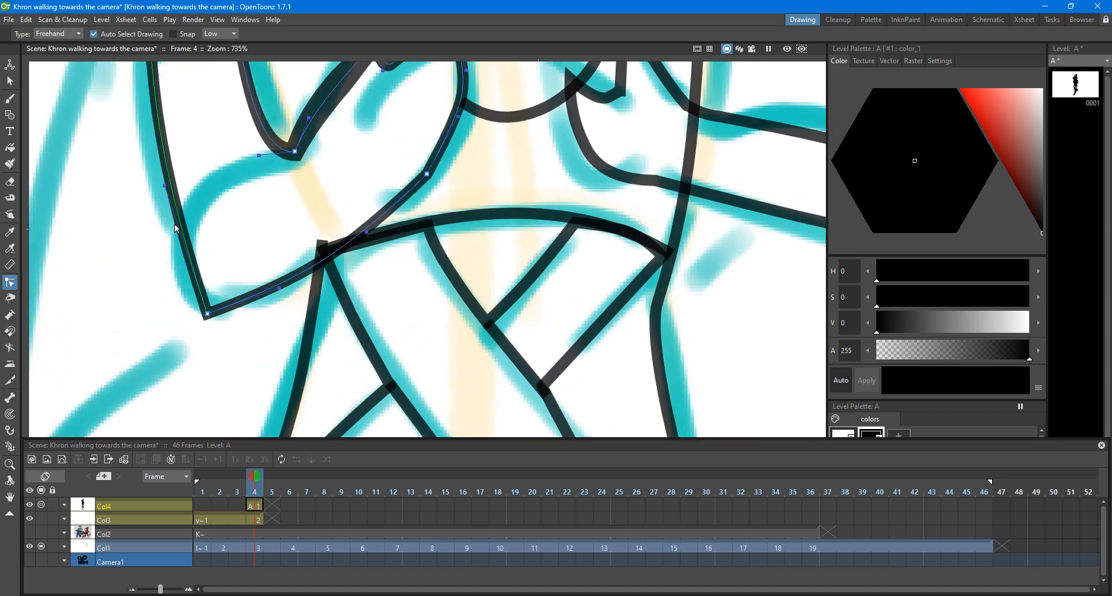
{"action": "left_click_drag", "start_coordinate": [175, 226], "coordinate": [161, 226]}
{"action": "left_click", "coordinate": [140, 263]}
Step: Adjust the left-hand arm's inner elbow point, and even out the thick inner forearm line with the Pump tool
{"action": "scroll", "coordinate": [143, 240], "scroll_direction": "down", "scroll_amount": 6}
{"action": "key", "text": "space"}
{"action": "scroll", "coordinate": [229, 260], "scroll_direction": "up", "scroll_amount": 3}
{"action": "mouse_move", "coordinate": [176, 170]}
{"action": "left_mouse_down"}
{"action": "mouse_move", "coordinate": [200, 232]}
{"action": "mouse_move", "coordinate": [214, 191]}
{"action": "mouse_move", "coordinate": [258, 251]}
{"action": "mouse_move", "coordinate": [236, 250]}
{"action": "mouse_move", "coordinate": [257, 258]}
{"action": "left_mouse_up"}
{"action": "scroll", "coordinate": [229, 261], "scroll_direction": "up", "scroll_amount": 1}
{"action": "left_click", "coordinate": [256, 241]}
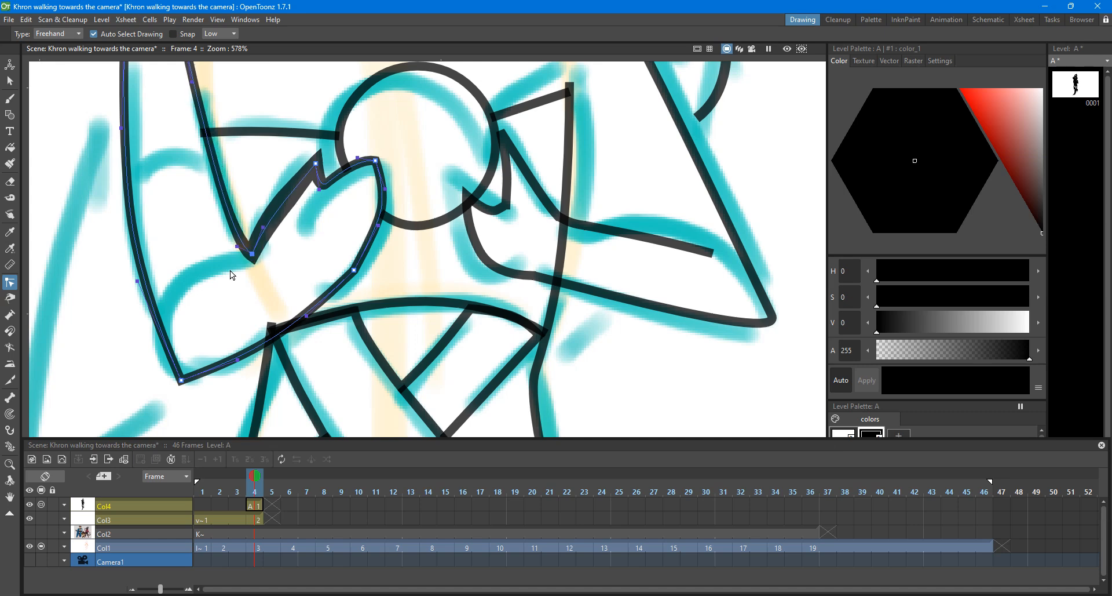
{"action": "left_click", "coordinate": [10, 315]}
{"action": "mouse_move", "coordinate": [283, 198]}
{"action": "left_mouse_down"}
{"action": "mouse_move", "coordinate": [308, 242]}
{"action": "mouse_move", "coordinate": [293, 268]}
{"action": "mouse_move", "coordinate": [235, 287]}
{"action": "mouse_move", "coordinate": [208, 338]}
{"action": "left_mouse_up"}
{"action": "scroll", "coordinate": [258, 301], "scroll_direction": "down", "scroll_amount": 2}
{"action": "scroll", "coordinate": [596, 178], "scroll_direction": "down", "scroll_amount": 3}
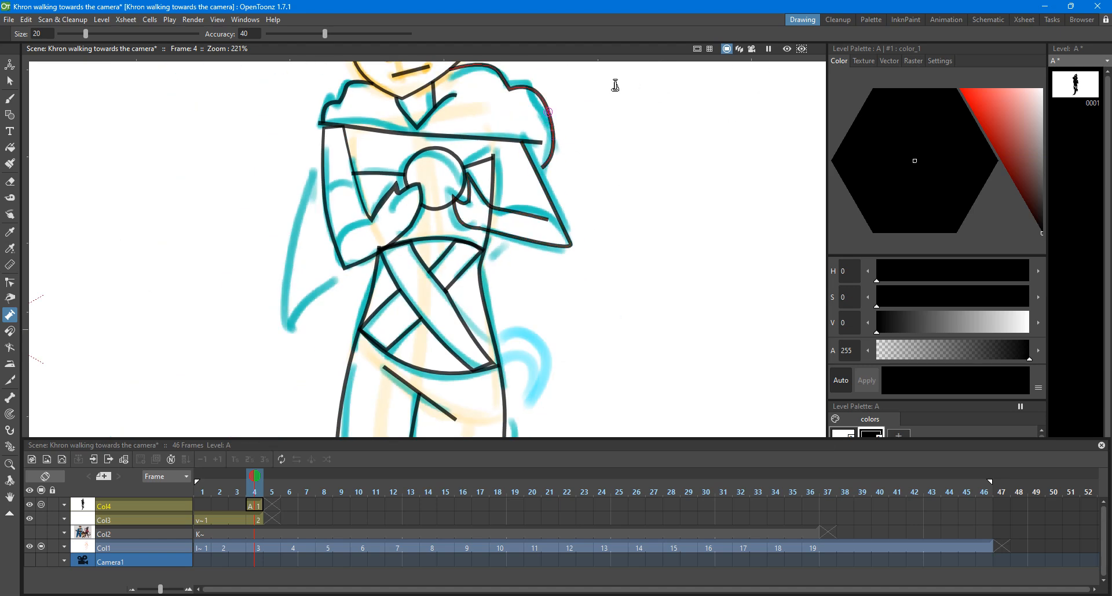
Step: Pull the tip of the right-hand hair spike slightly up and outward, and save the scene
{"action": "key", "text": "space"}
{"action": "left_click_drag", "start_coordinate": [582, 129], "coordinate": [540, 276]}
{"action": "scroll", "coordinate": [525, 240], "scroll_direction": "down", "scroll_amount": 5}
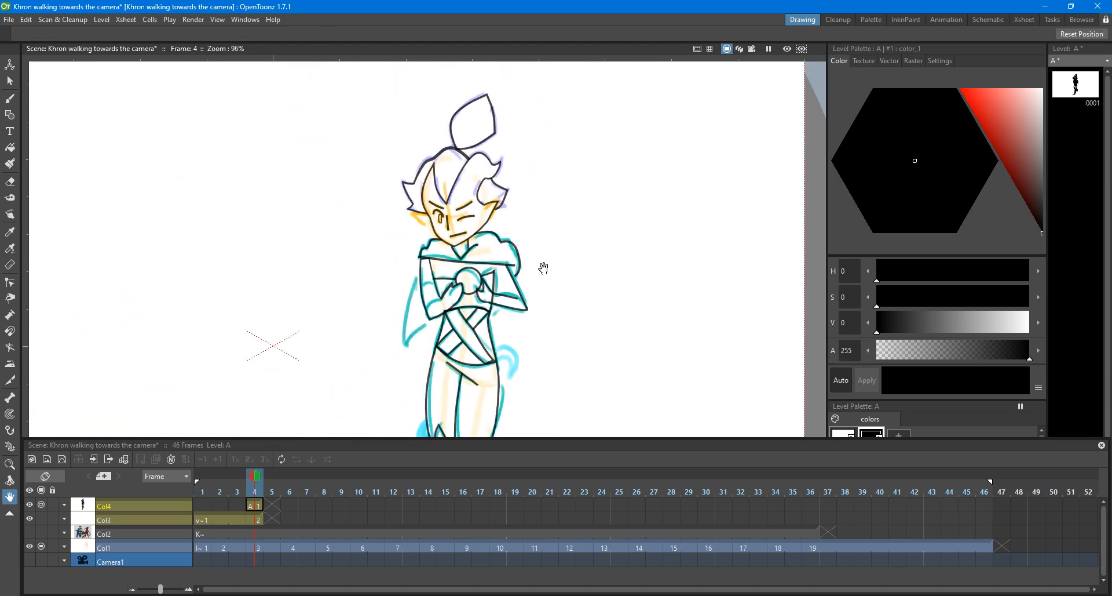
{"action": "scroll", "coordinate": [534, 187], "scroll_direction": "up", "scroll_amount": 5}
{"action": "scroll", "coordinate": [533, 177], "scroll_direction": "up", "scroll_amount": 3}
{"action": "key", "text": "c"}
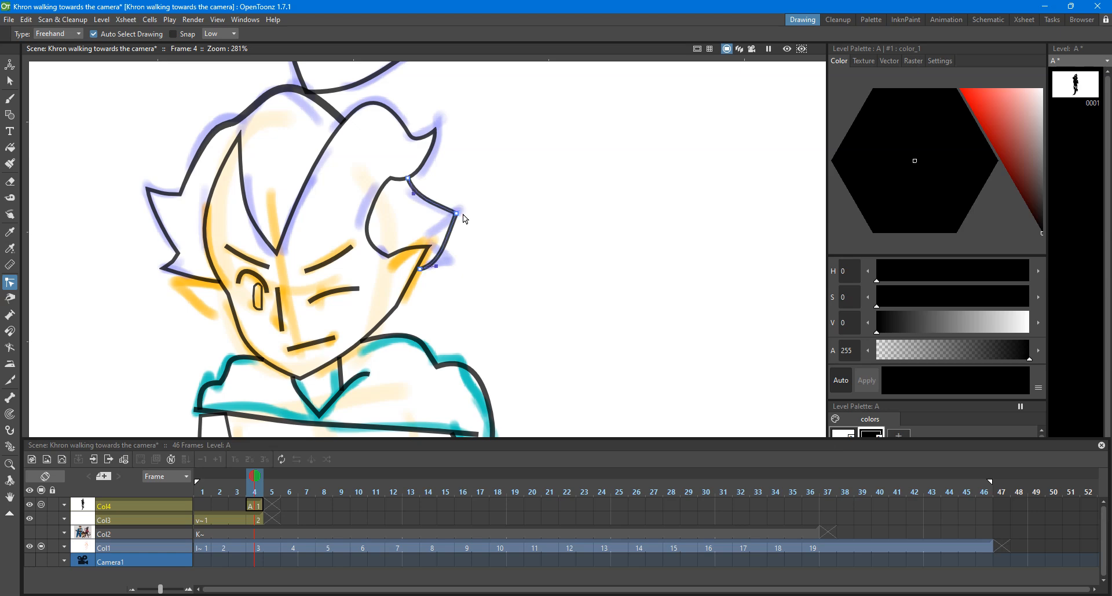
{"action": "left_click", "coordinate": [466, 204]}
{"action": "left_click", "coordinate": [411, 192]}
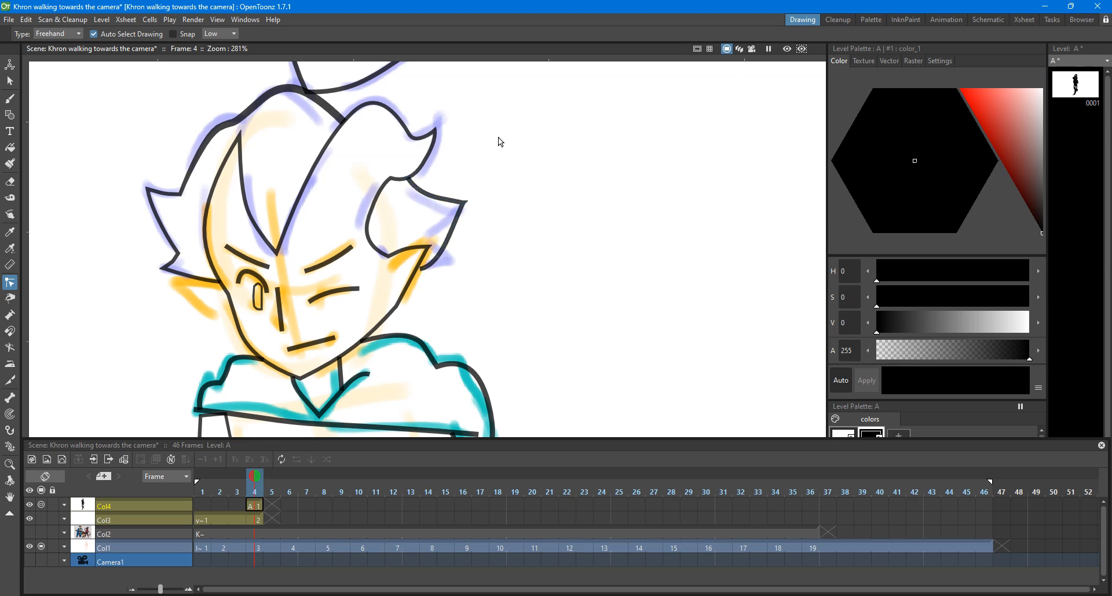
{"action": "scroll", "coordinate": [500, 142], "scroll_direction": "down", "scroll_amount": 5}
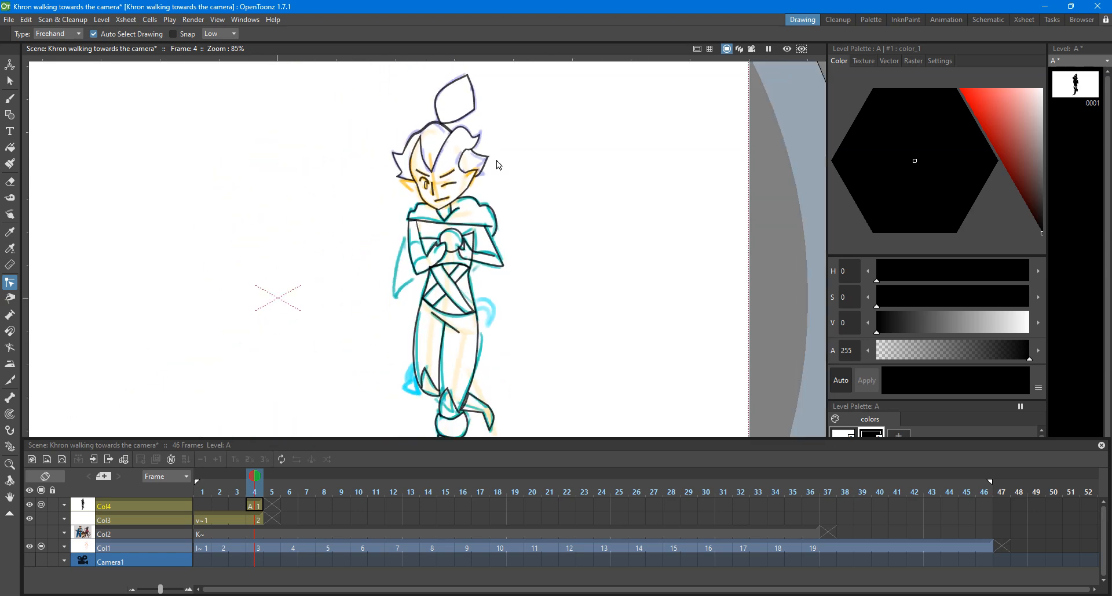
{"action": "key", "text": "ctrl+s"}
{"action": "key", "text": "space"}
{"action": "scroll", "coordinate": [489, 200], "scroll_direction": "down", "scroll_amount": 5}
{"action": "scroll", "coordinate": [484, 206], "scroll_direction": "up", "scroll_amount": 2}
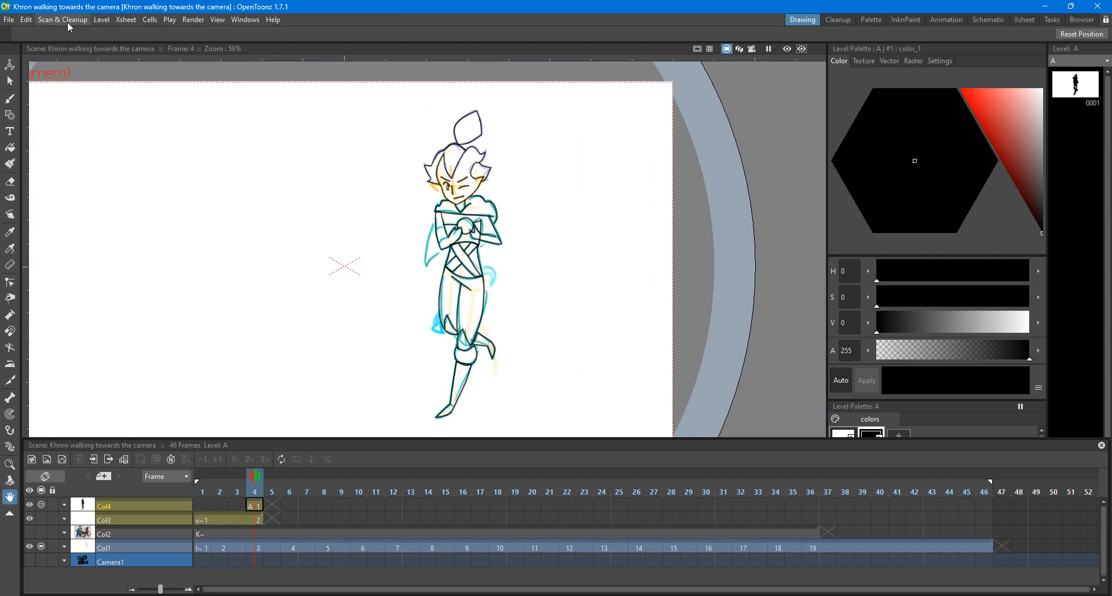
{"action": "left_click", "coordinate": [10, 21]}
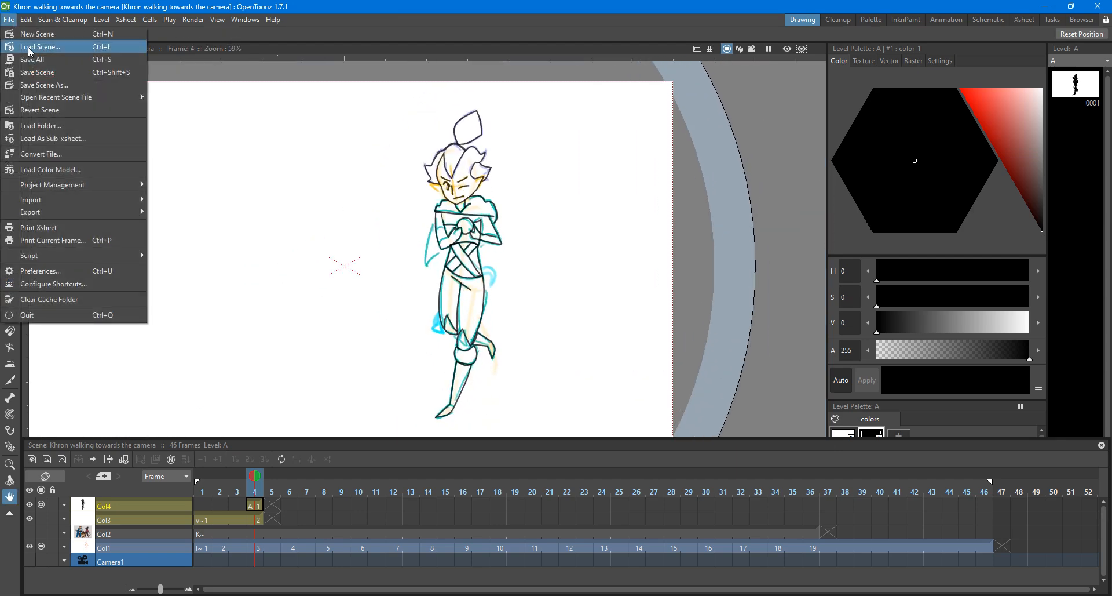
{"action": "mouse_move", "coordinate": [66, 101]}
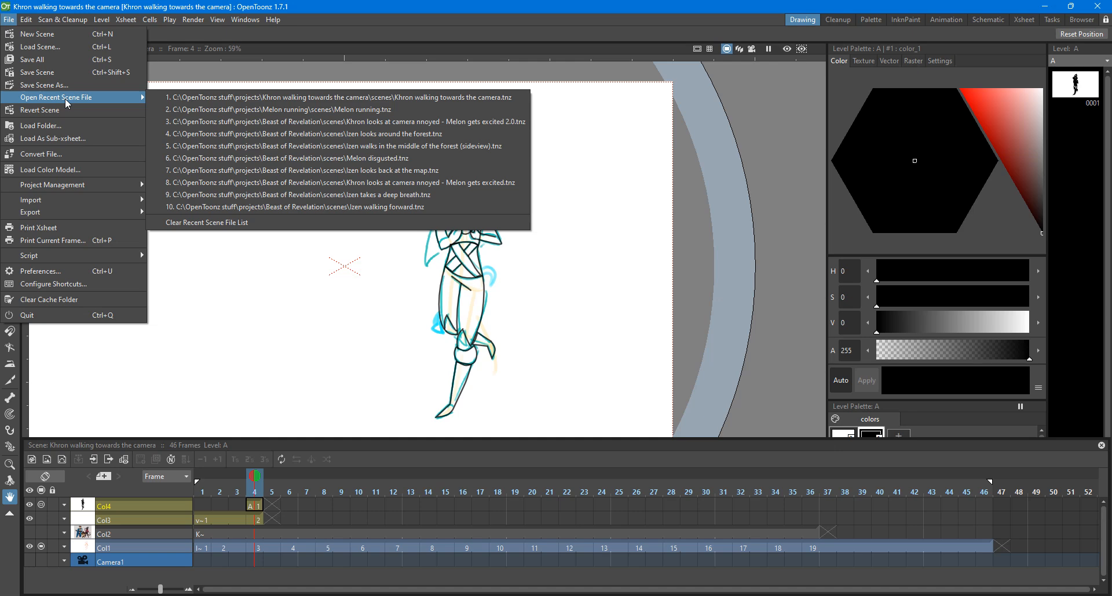
{"action": "left_click", "coordinate": [485, 353]}
{"action": "left_click", "coordinate": [5, 20]}
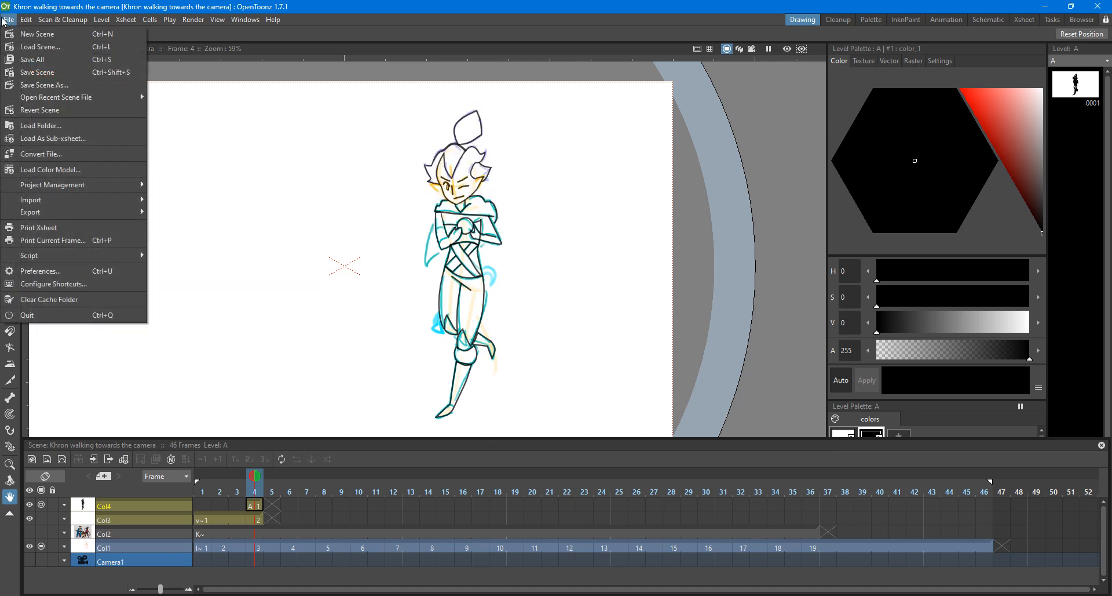
{"action": "mouse_move", "coordinate": [9, 19]}
{"action": "mouse_move", "coordinate": [63, 101]}
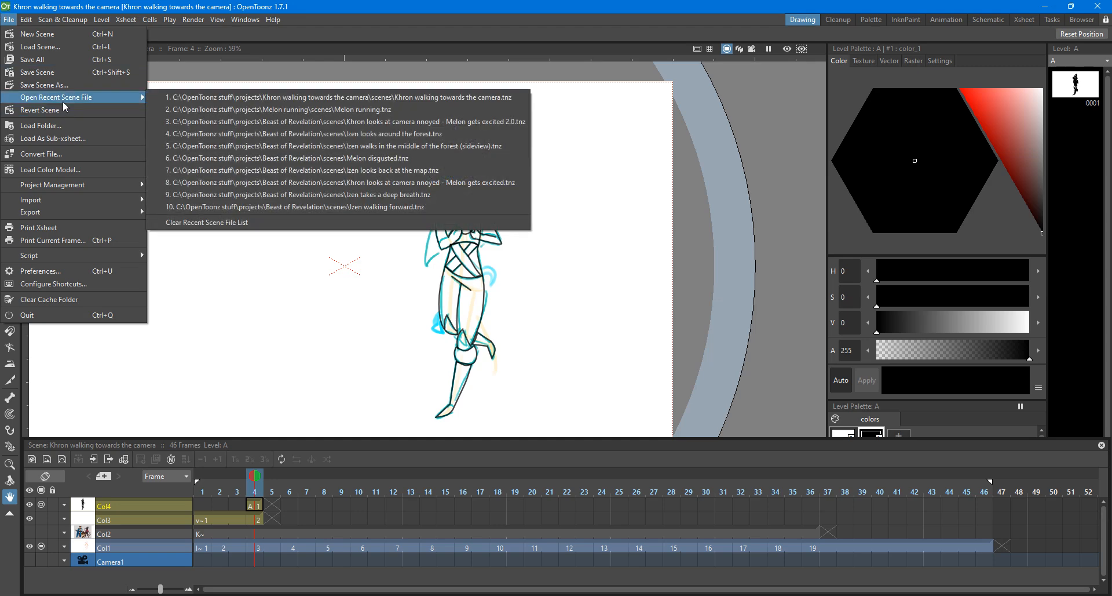
{"action": "left_click", "coordinate": [374, 126]}
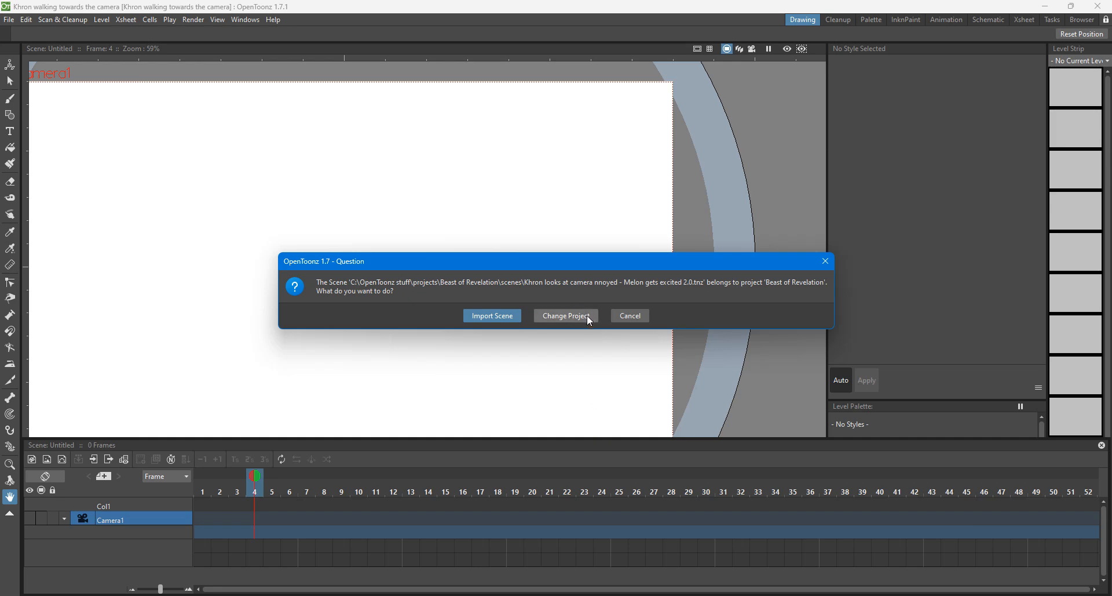
{"action": "left_click", "coordinate": [631, 316]}
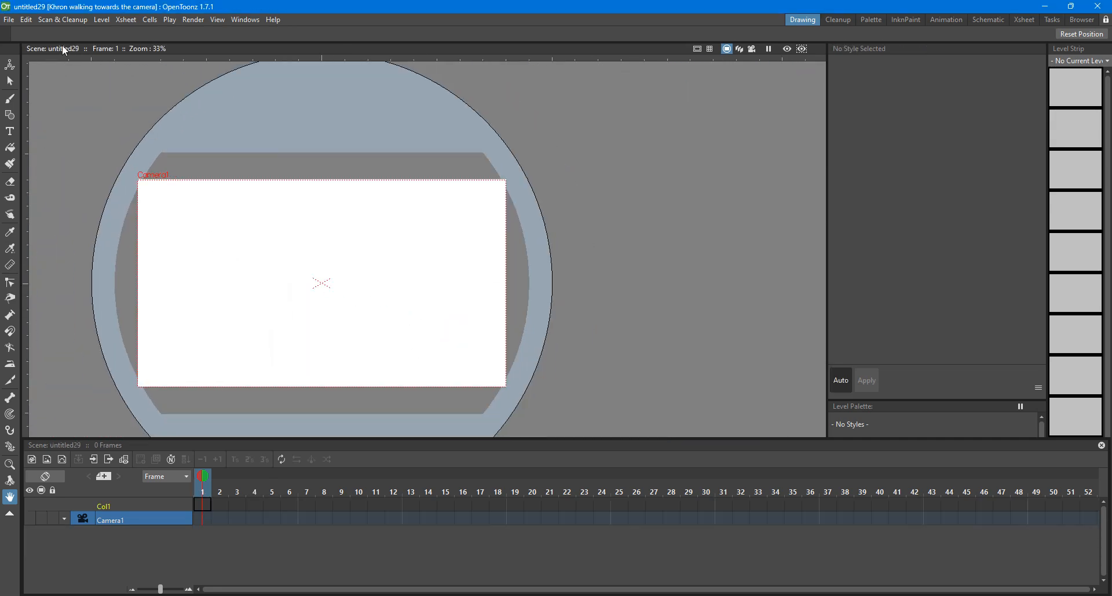
Step: Open the recent scene Melon disgusted.tnz by changing to its project, and preview its first frame through the camera
{"action": "left_click", "coordinate": [8, 20]}
{"action": "mouse_move", "coordinate": [50, 97]}
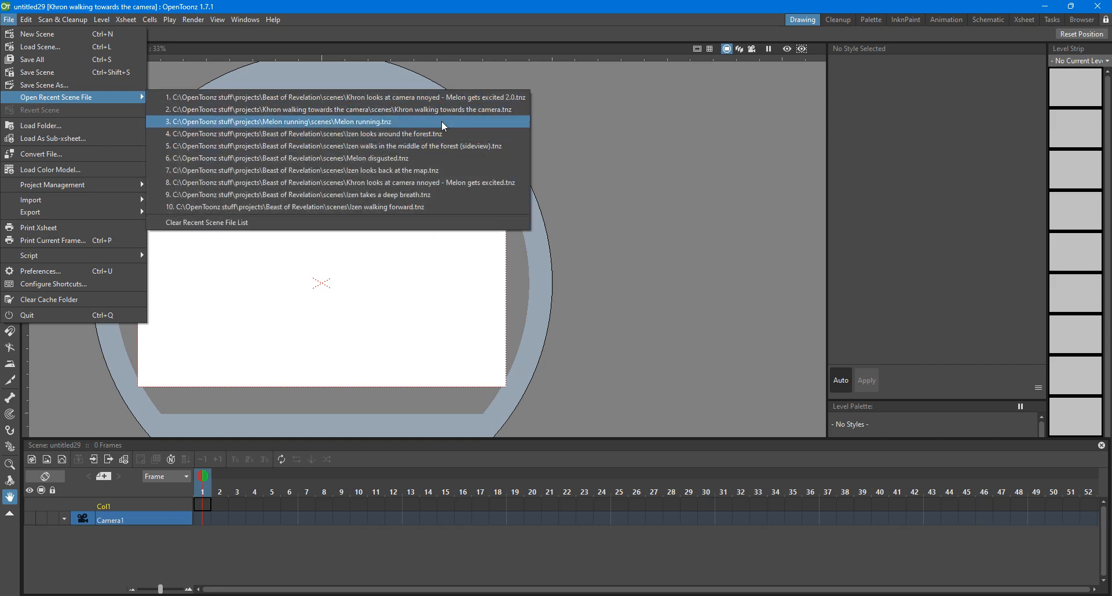
{"action": "left_click", "coordinate": [411, 158]}
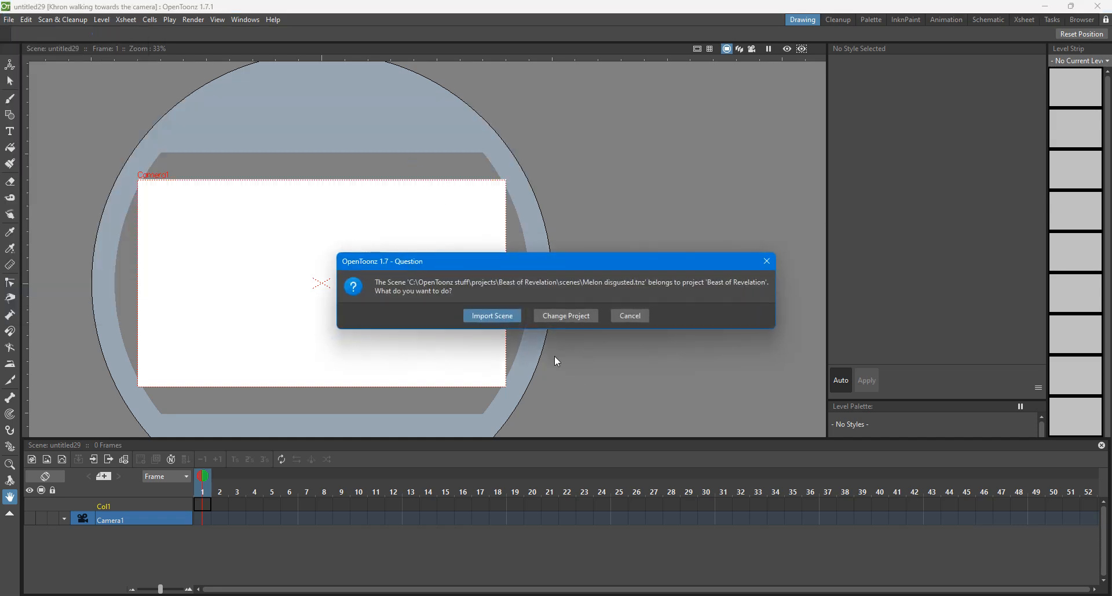
{"action": "left_click", "coordinate": [556, 316]}
{"action": "scroll", "coordinate": [527, 330], "scroll_direction": "down", "scroll_amount": 4}
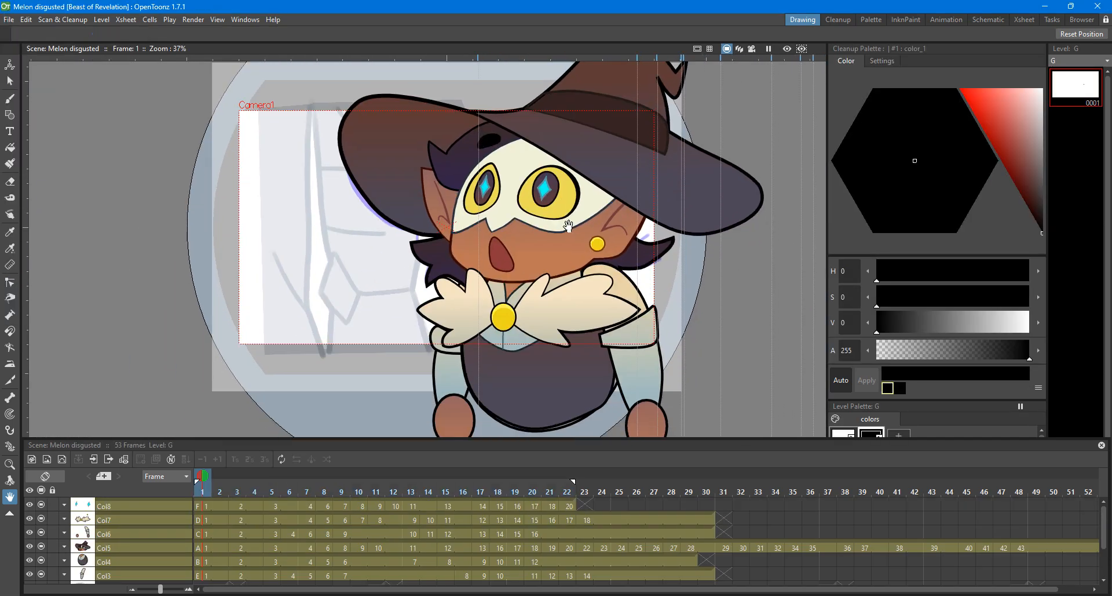
{"action": "left_click", "coordinate": [792, 49]}
{"action": "scroll", "coordinate": [685, 127], "scroll_direction": "up", "scroll_amount": 2}
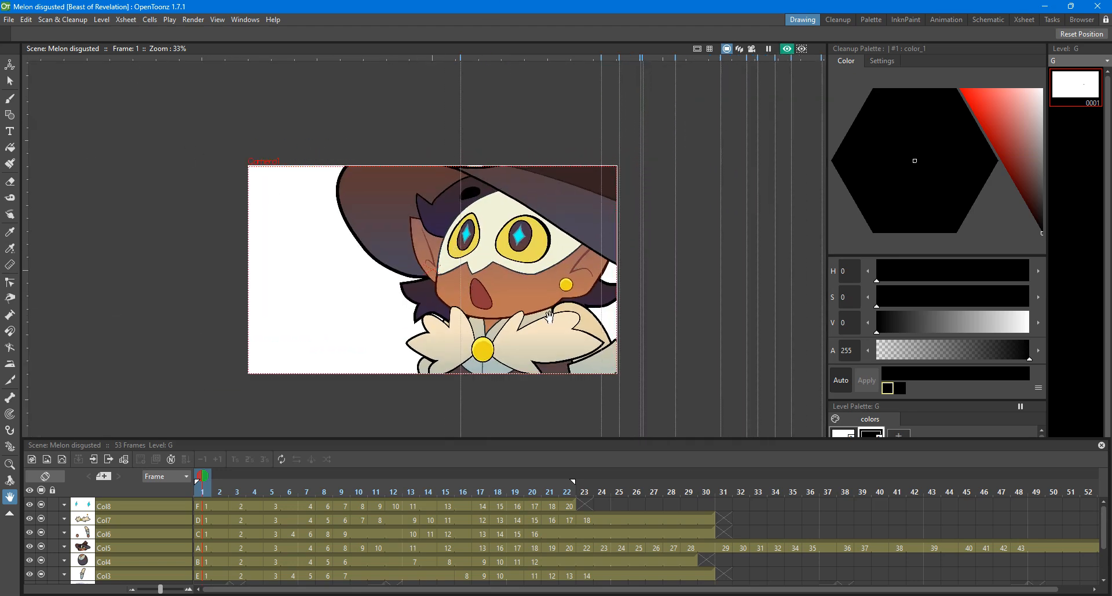
{"action": "scroll", "coordinate": [548, 315], "scroll_direction": "up", "scroll_amount": 1}
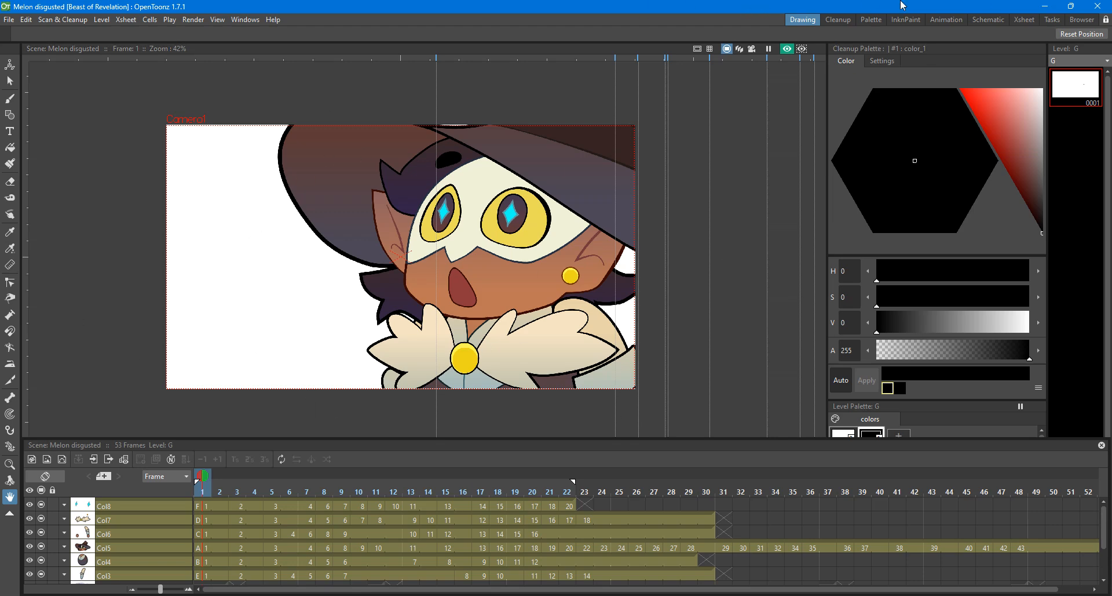
Step: Open the recent scene "Khron looks at camera nnoyed - Melon gets excited 2.0.tnz" and examine the character's finished first frame
{"action": "left_click", "coordinate": [9, 19]}
{"action": "mouse_move", "coordinate": [58, 97]}
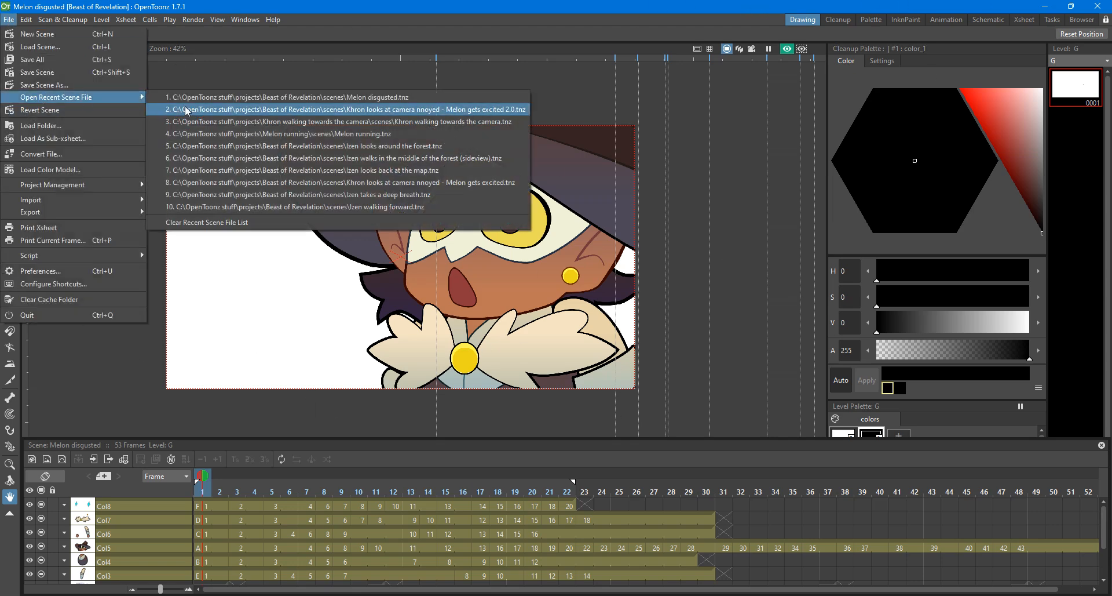
{"action": "left_click", "coordinate": [282, 110]}
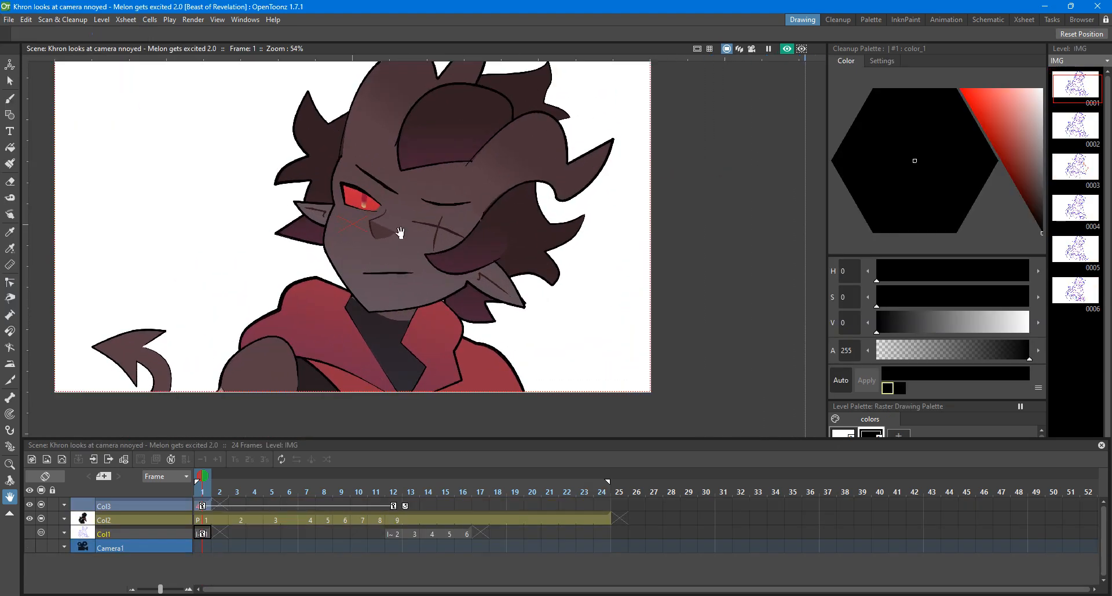
{"action": "left_click", "coordinate": [9, 19]}
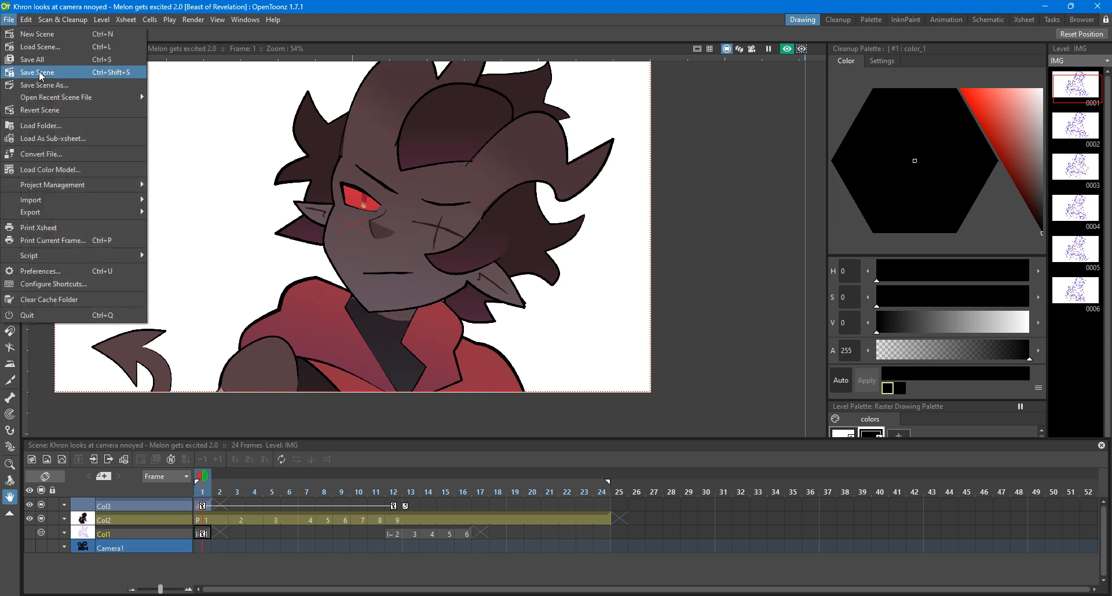
{"action": "mouse_move", "coordinate": [64, 97]}
{"action": "left_click", "coordinate": [733, 112]}
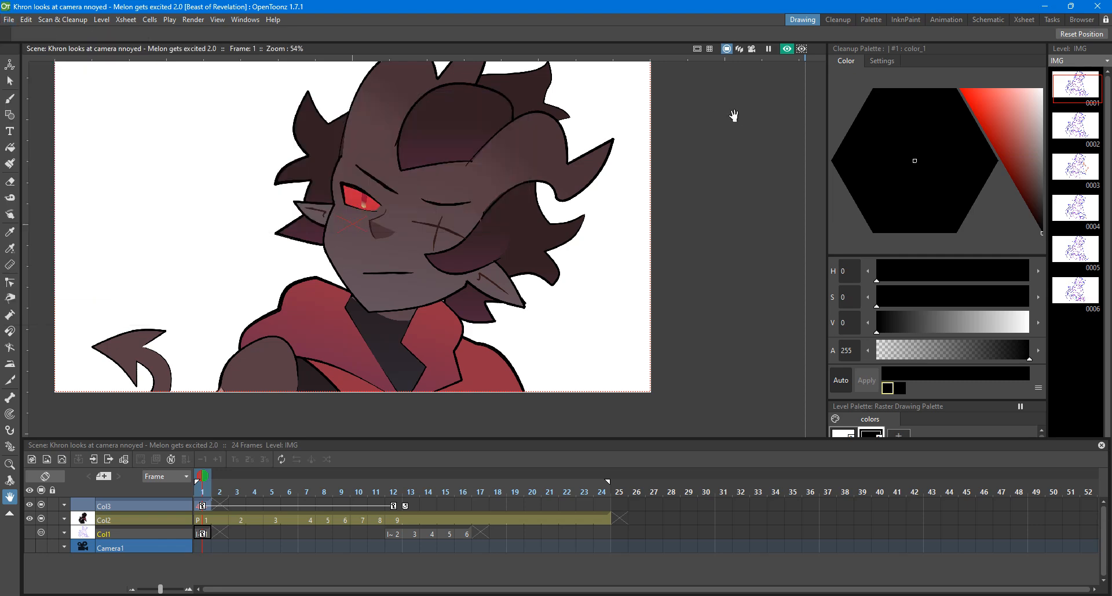
{"action": "scroll", "coordinate": [688, 235], "scroll_direction": "down", "scroll_amount": 2}
{"action": "scroll", "coordinate": [627, 196], "scroll_direction": "up", "scroll_amount": 3}
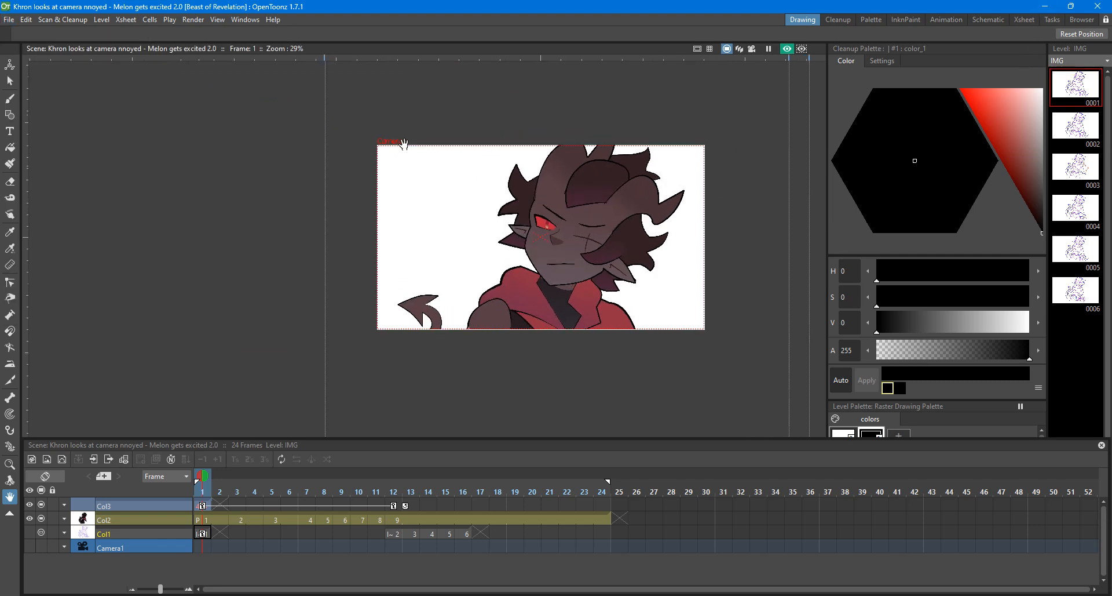
{"action": "scroll", "coordinate": [627, 196], "scroll_direction": "up", "scroll_amount": 2}
{"action": "scroll", "coordinate": [628, 196], "scroll_direction": "down", "scroll_amount": 1}
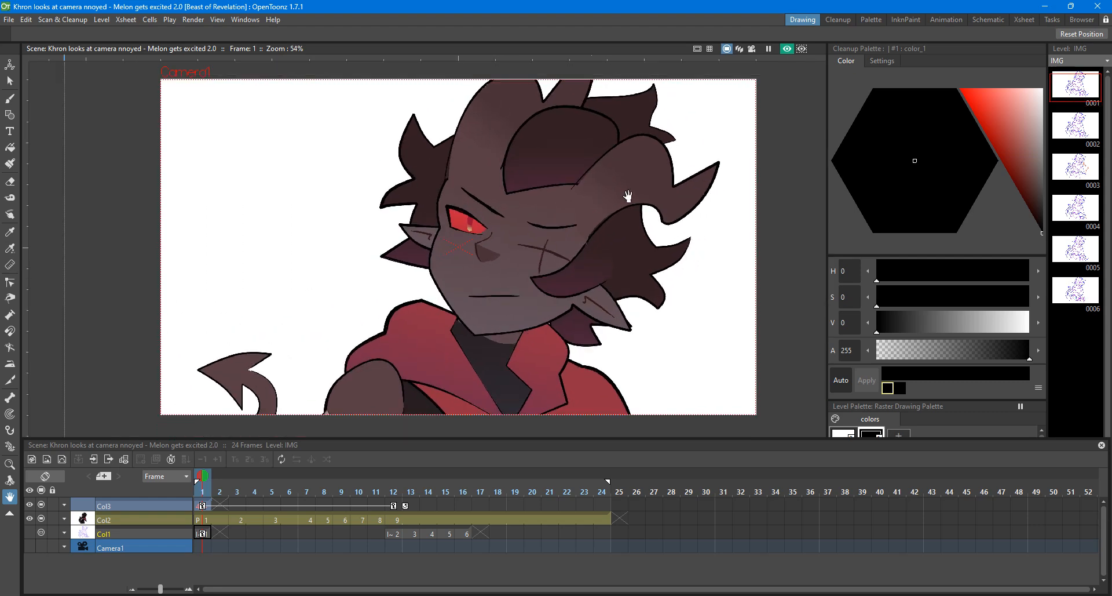
Step: Open the recent scene "Khron walking towards the camera.tnz" by changing to its project
{"action": "left_click", "coordinate": [8, 19]}
{"action": "mouse_move", "coordinate": [69, 96]}
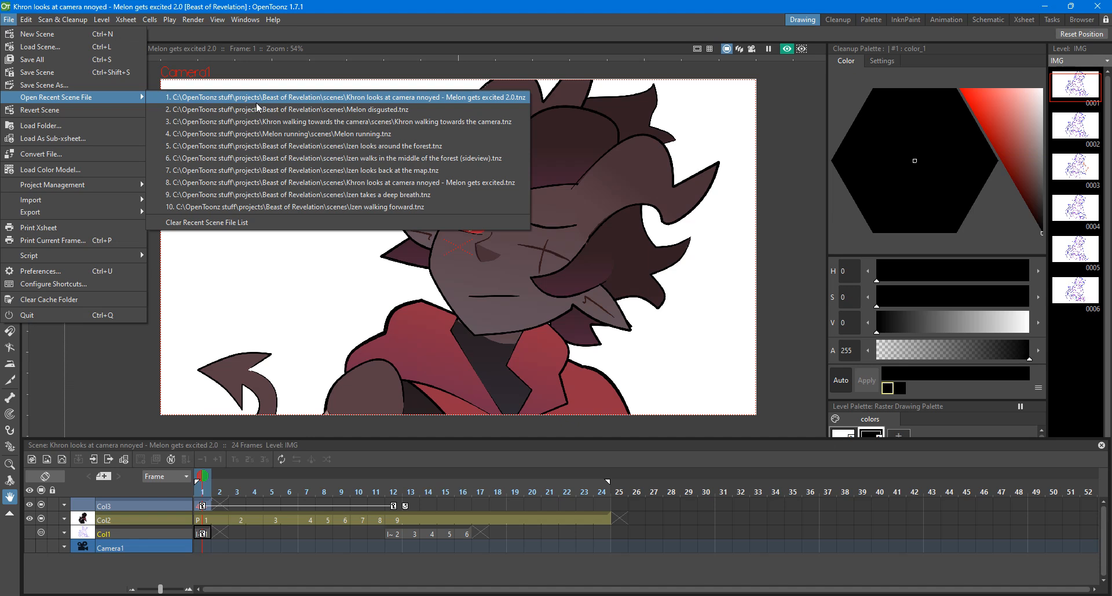
{"action": "left_click", "coordinate": [284, 127]}
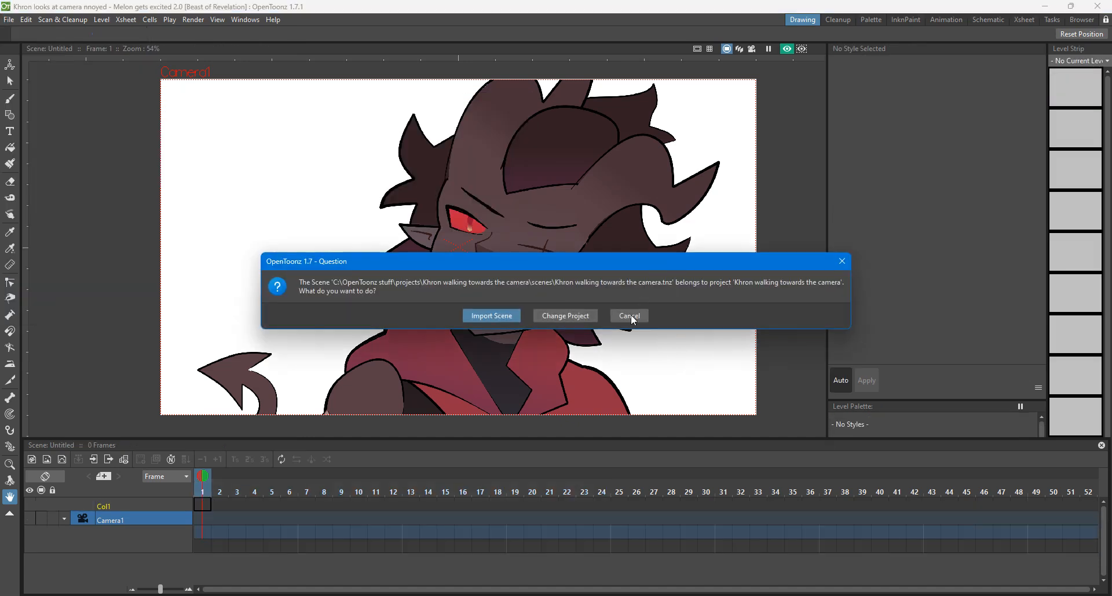
{"action": "left_click", "coordinate": [568, 319]}
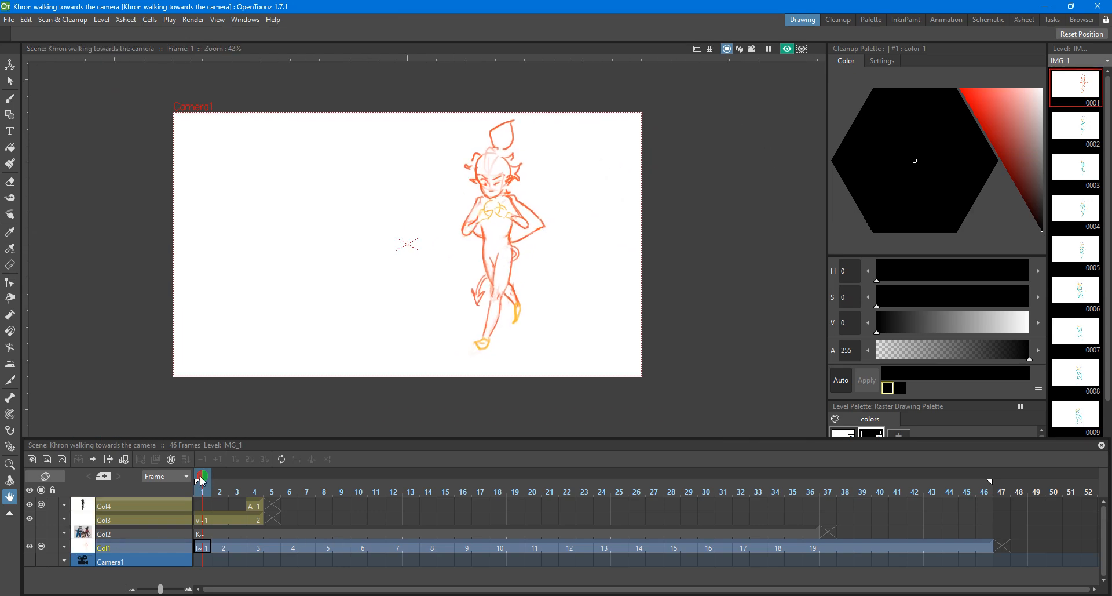
Step: Go to frame 4 of the scene and turn off the camera preview
{"action": "mouse_move", "coordinate": [203, 478]}
{"action": "left_mouse_down"}
{"action": "mouse_move", "coordinate": [276, 488]}
{"action": "mouse_move", "coordinate": [259, 491]}
{"action": "left_mouse_up"}
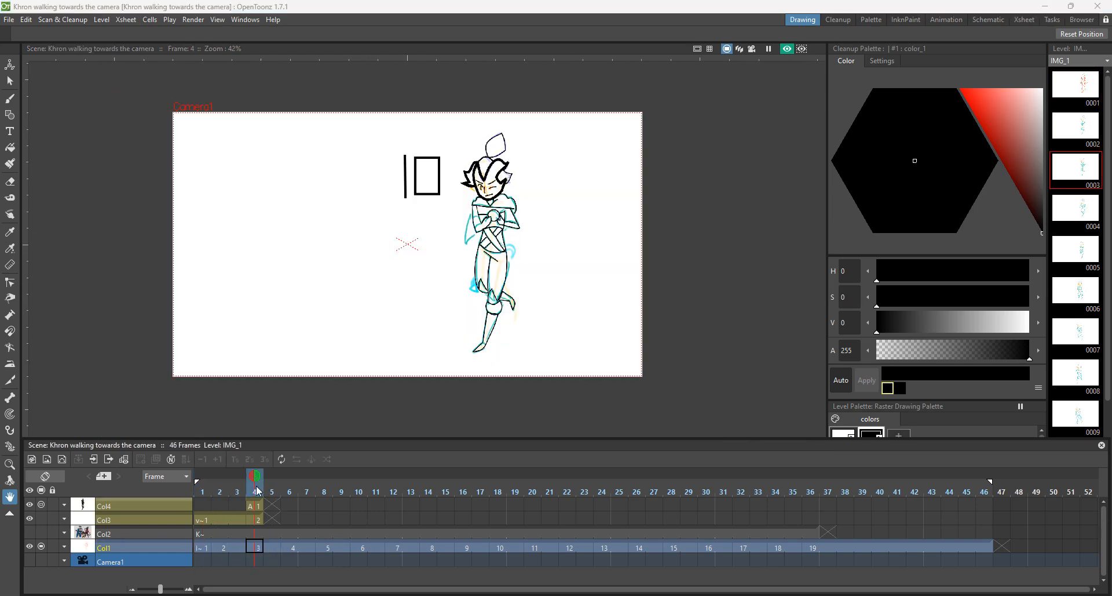
{"action": "left_click", "coordinate": [786, 49]}
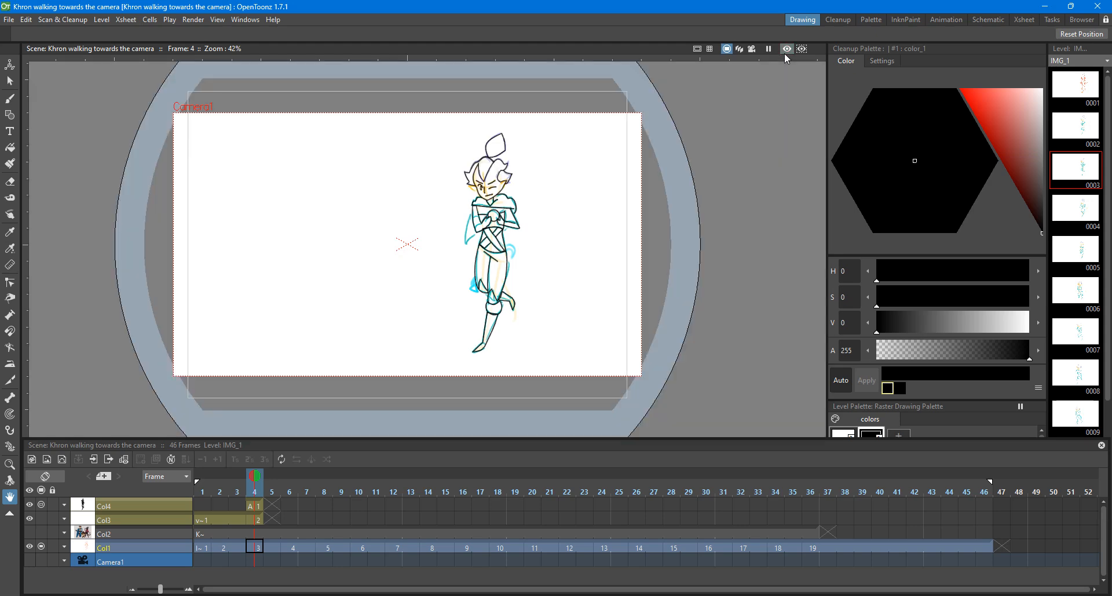
{"action": "scroll", "coordinate": [539, 185], "scroll_direction": "up", "scroll_amount": 4}
{"action": "scroll", "coordinate": [347, 190], "scroll_direction": "up", "scroll_amount": 2}
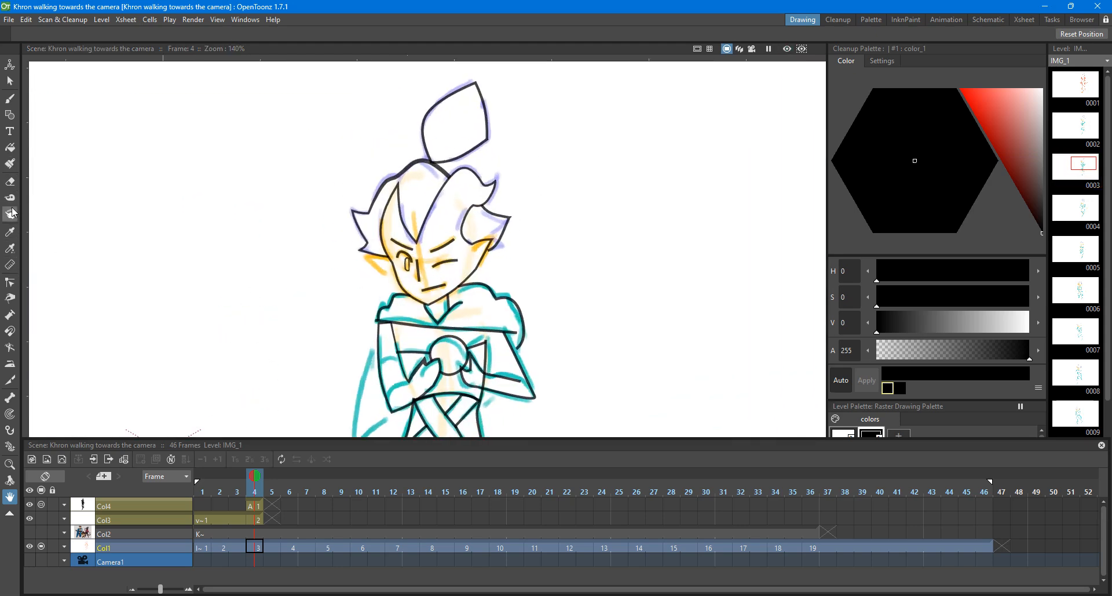
{"action": "left_click", "coordinate": [12, 317]}
{"action": "left_click", "coordinate": [10, 147]}
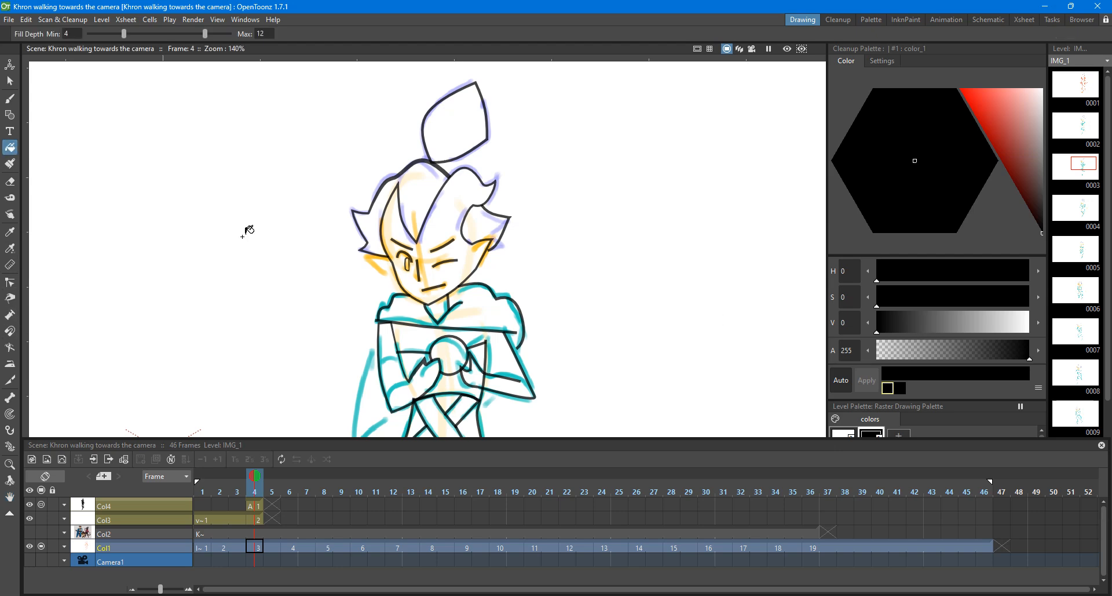
{"action": "left_click_drag", "start_coordinate": [367, 240], "coordinate": [343, 187]}
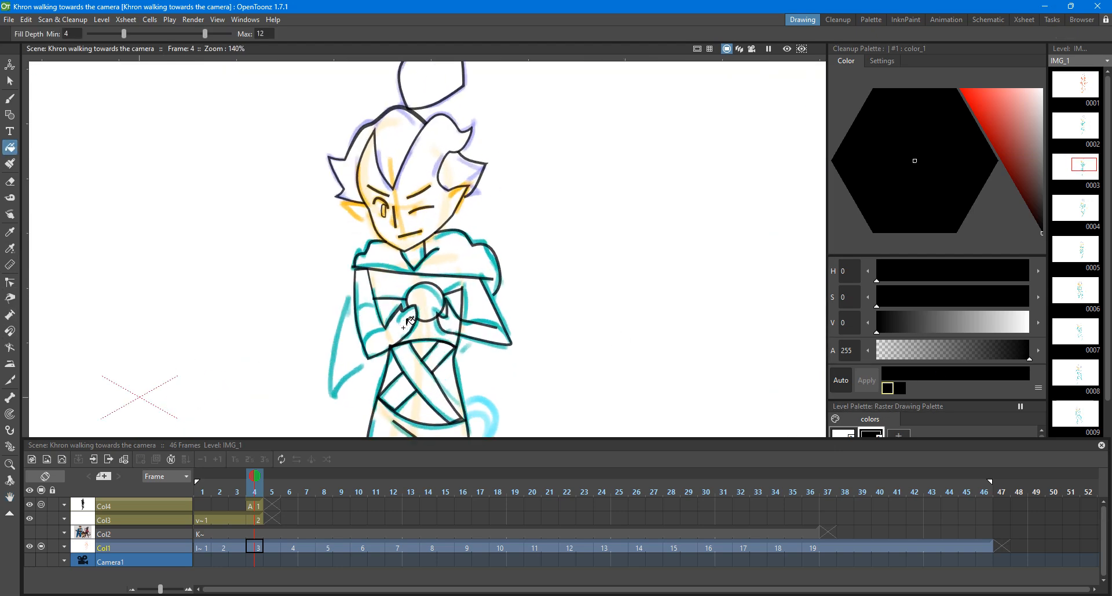
{"action": "left_click", "coordinate": [898, 435]}
{"action": "left_click", "coordinate": [990, 122]}
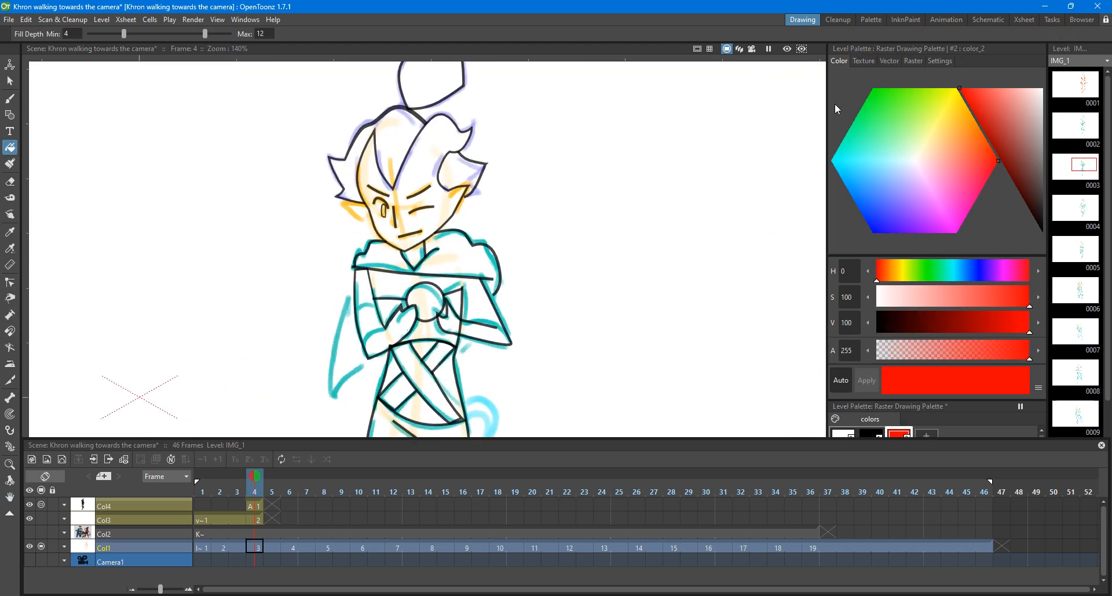
{"action": "left_click", "coordinate": [406, 182]}
{"action": "scroll", "coordinate": [371, 243], "scroll_direction": "up", "scroll_amount": 1}
{"action": "key", "text": "ctrl+z"}
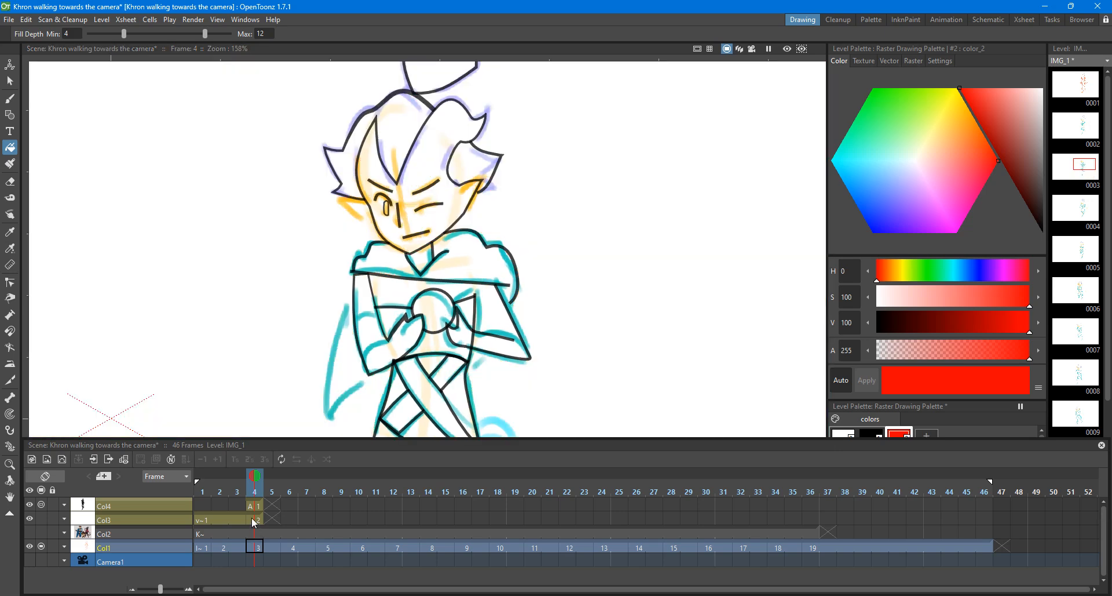
Step: Select the frame 4 drawing in Col4, and add a red style and a blue style with hue 194 to its palette
{"action": "left_click", "coordinate": [254, 505]}
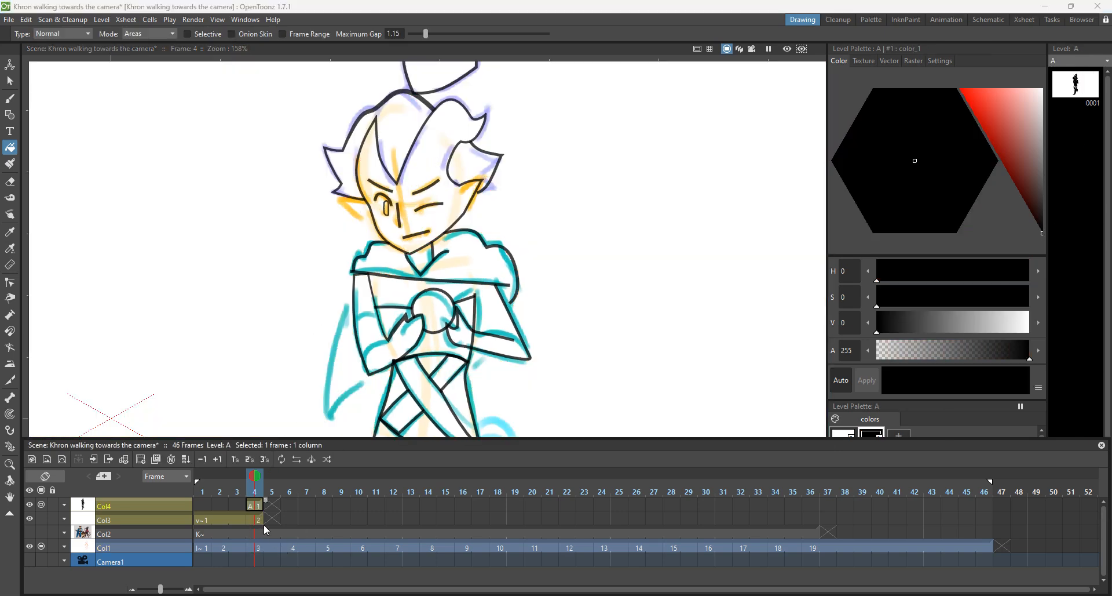
{"action": "left_click", "coordinate": [456, 116]}
{"action": "key", "text": "ctrl+z"}
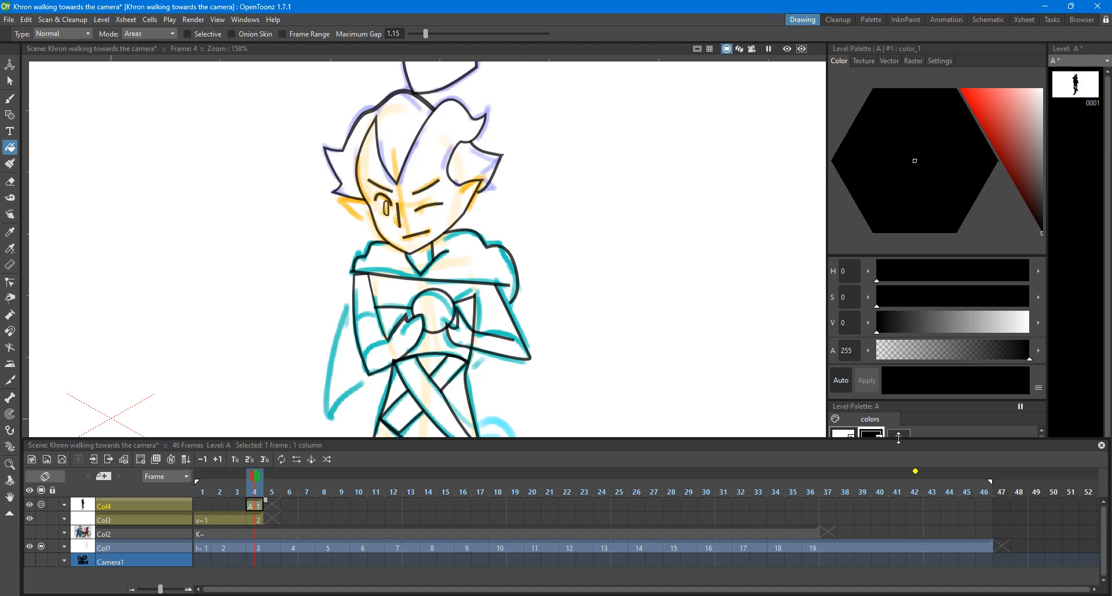
{"action": "left_click", "coordinate": [902, 433]}
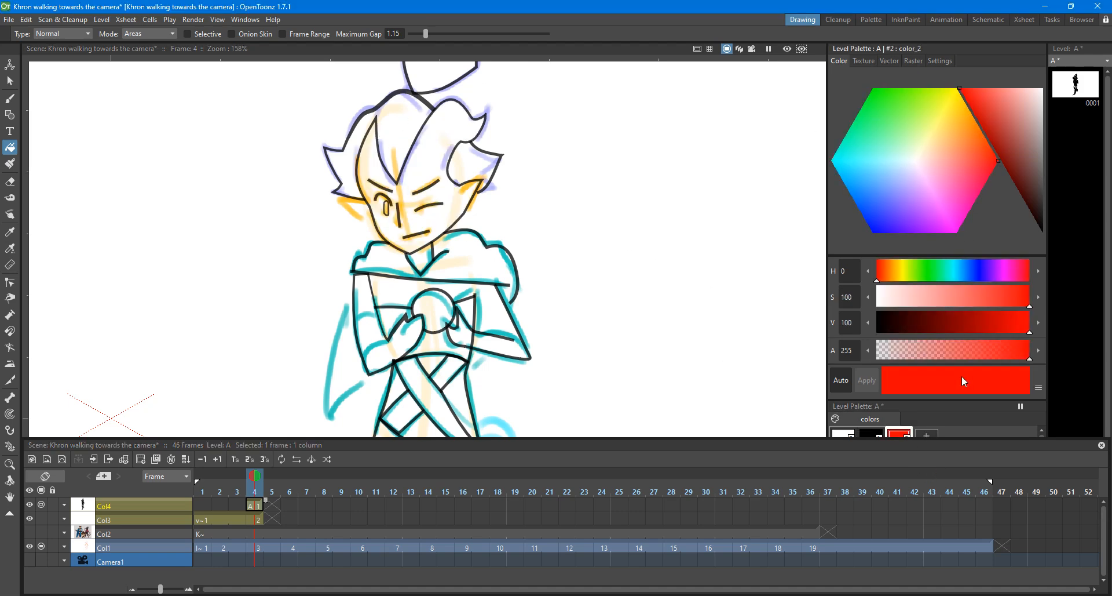
{"action": "left_click", "coordinate": [920, 434]}
{"action": "left_click_drag", "start_coordinate": [960, 266], "coordinate": [959, 268]}
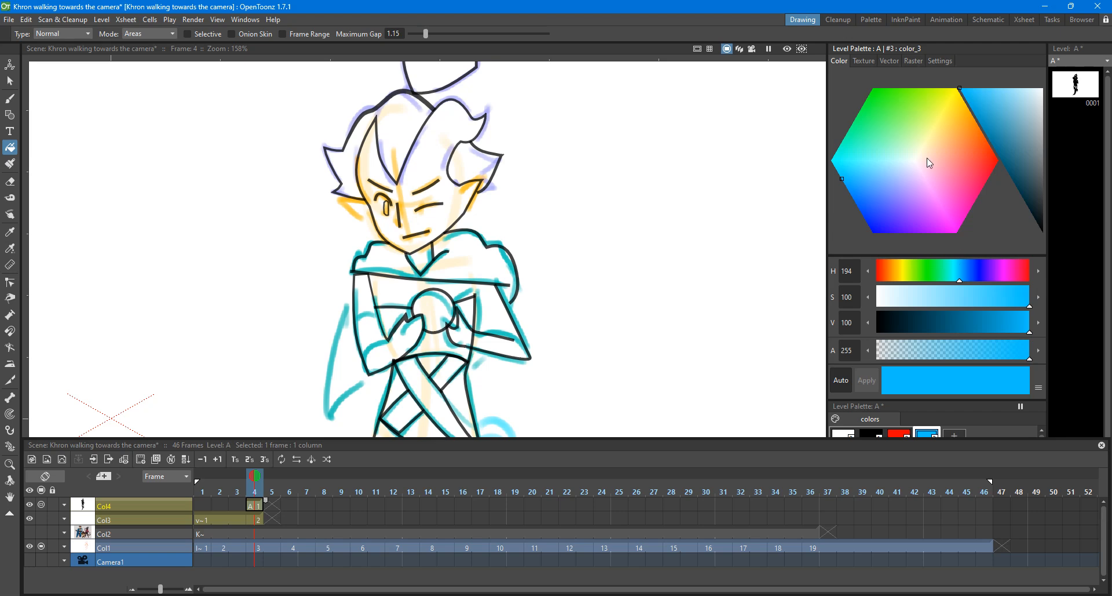
Step: Fill the character's face area with the red style and the left-hand hair area with the blue style
{"action": "left_click", "coordinate": [901, 434]}
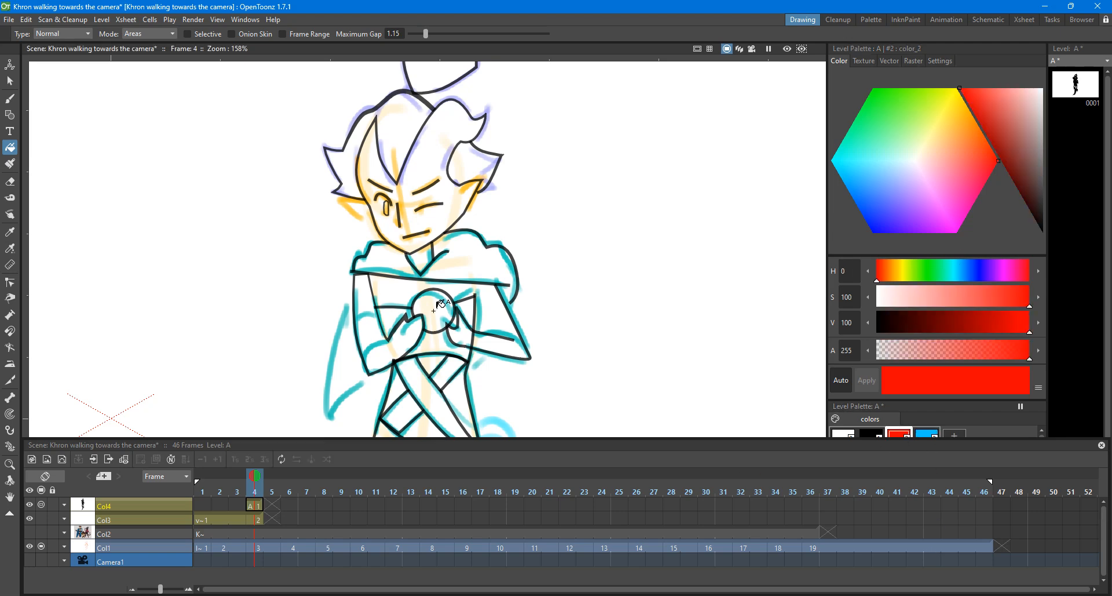
{"action": "left_click", "coordinate": [408, 188]}
{"action": "left_click", "coordinate": [928, 433]}
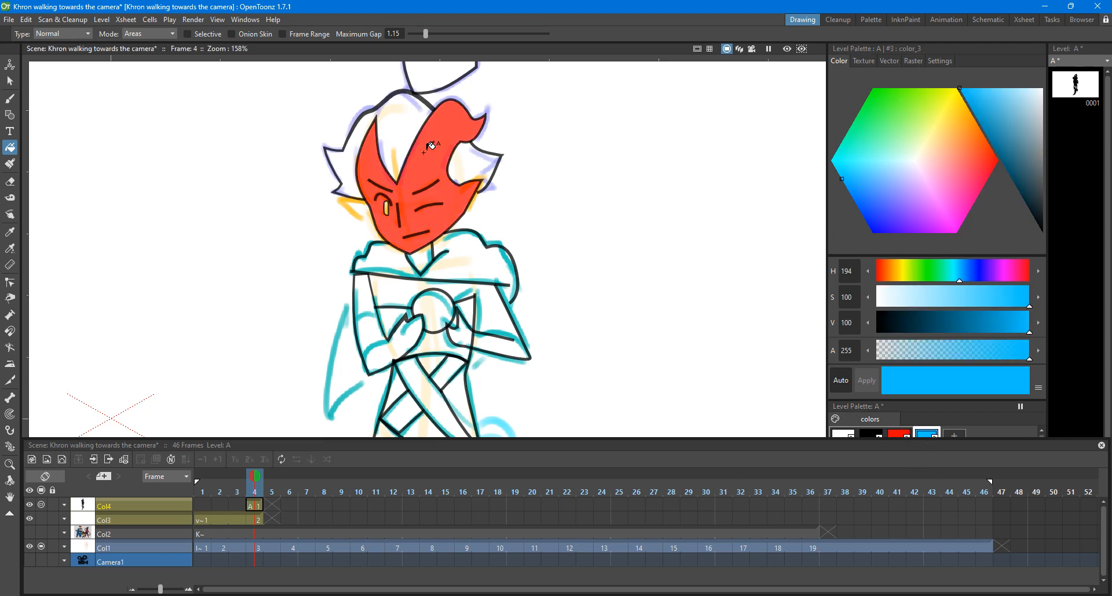
{"action": "left_click", "coordinate": [350, 139]}
{"action": "scroll", "coordinate": [394, 103], "scroll_direction": "up", "scroll_amount": 3}
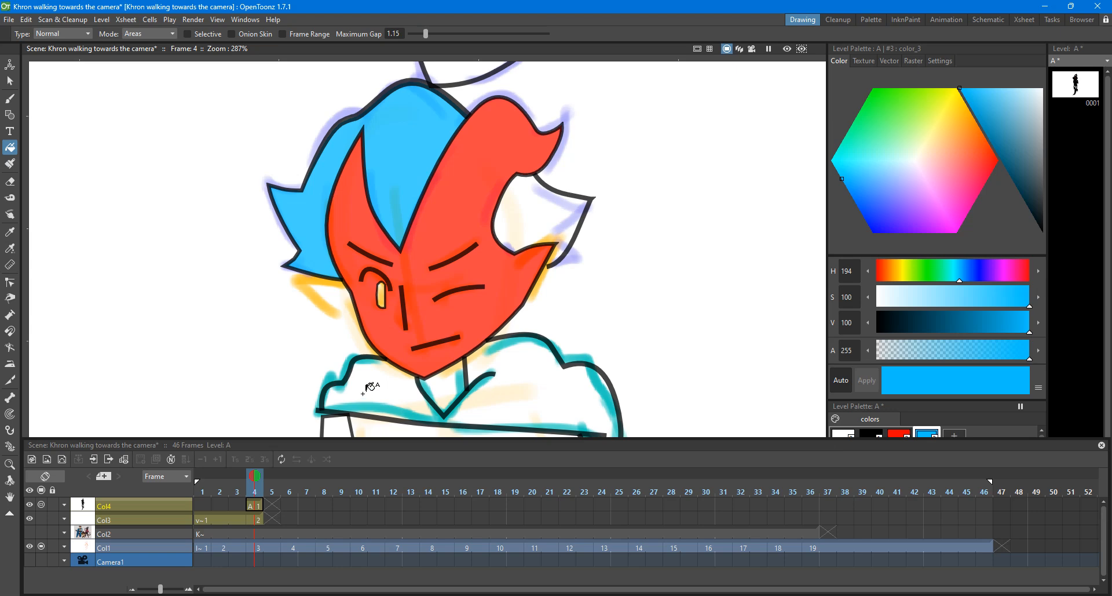
Step: Try closing the shoulder cape's gap by pulling its outline's end point onto the arm line, fill the cape blue, and undo both
{"action": "scroll", "coordinate": [377, 362], "scroll_direction": "down", "scroll_amount": 3}
{"action": "scroll", "coordinate": [494, 383], "scroll_direction": "down", "scroll_amount": 2}
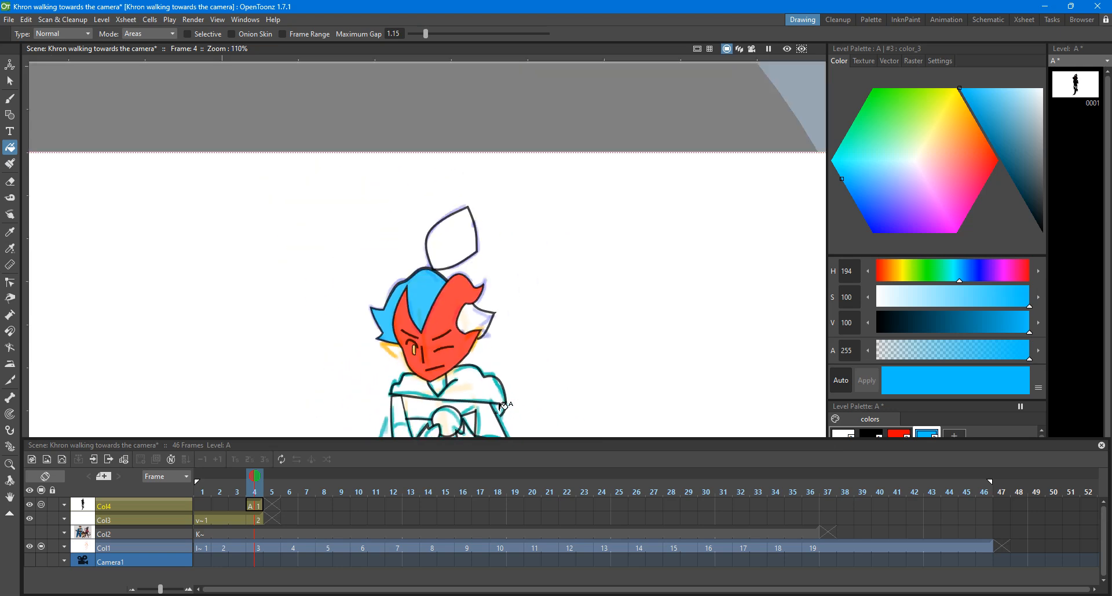
{"action": "scroll", "coordinate": [502, 405], "scroll_direction": "up", "scroll_amount": 7}
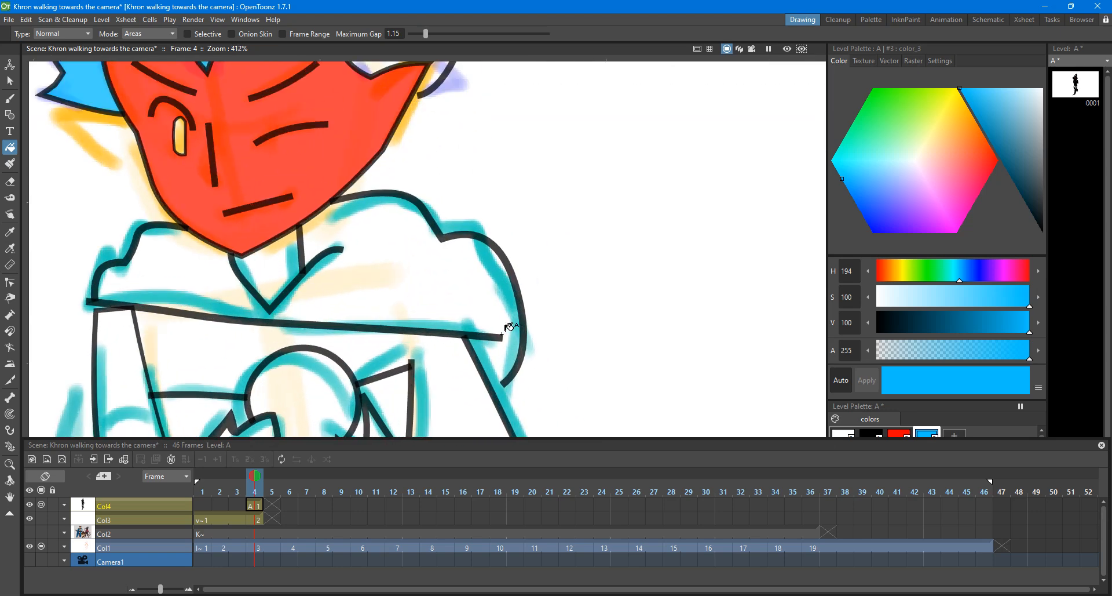
{"action": "key", "text": "c"}
{"action": "left_click", "coordinate": [503, 384]}
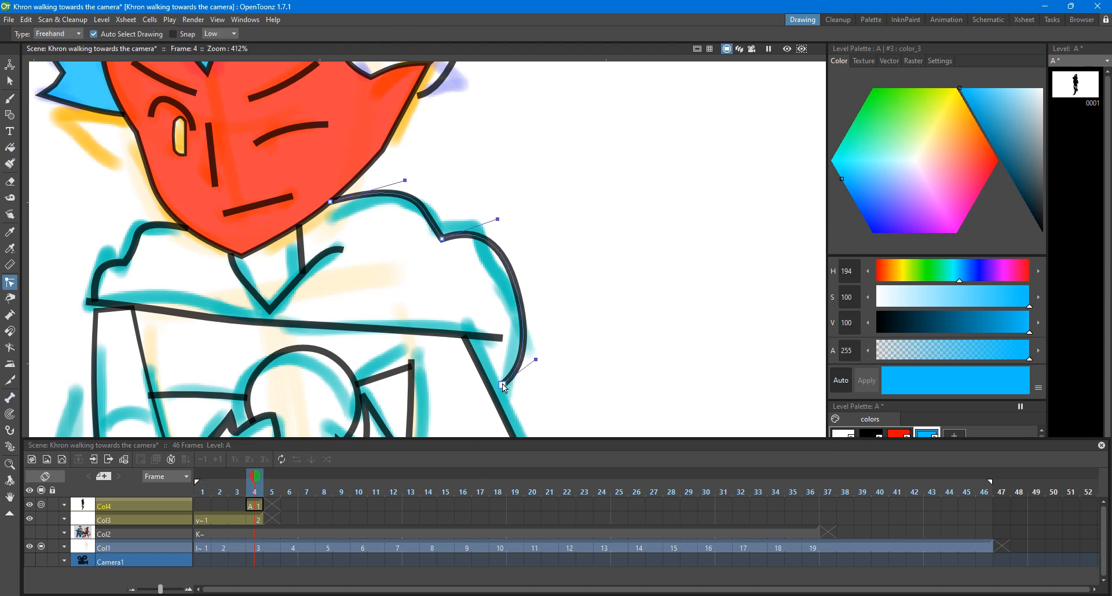
{"action": "left_click_drag", "start_coordinate": [503, 383], "coordinate": [492, 395]}
{"action": "key", "text": "f"}
{"action": "left_click", "coordinate": [443, 269]}
{"action": "scroll", "coordinate": [453, 301], "scroll_direction": "down", "scroll_amount": 2}
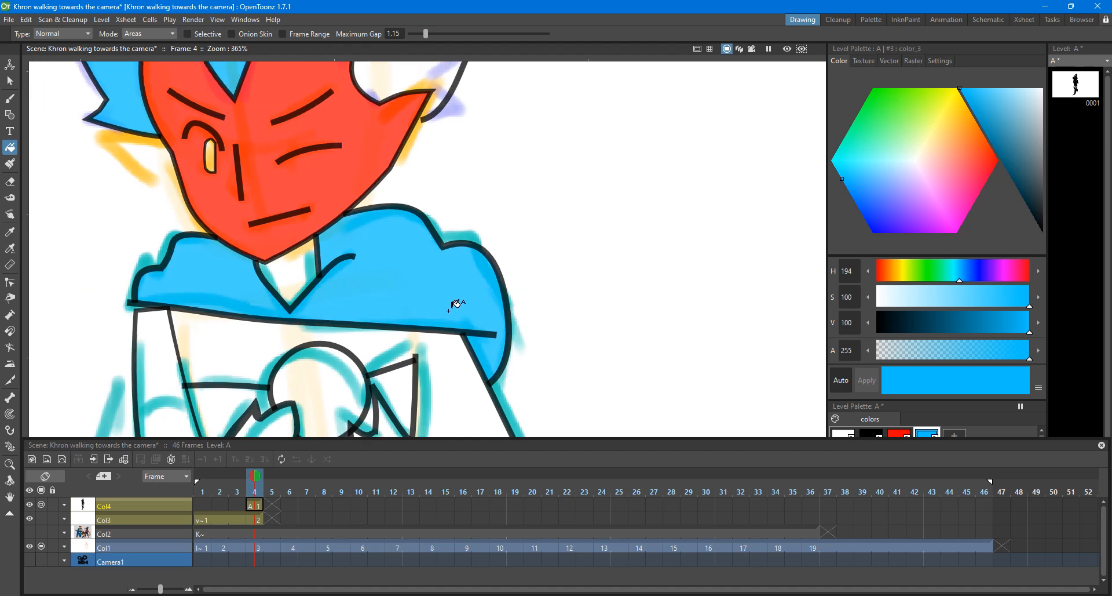
{"action": "key", "text": "ctrl+z"}
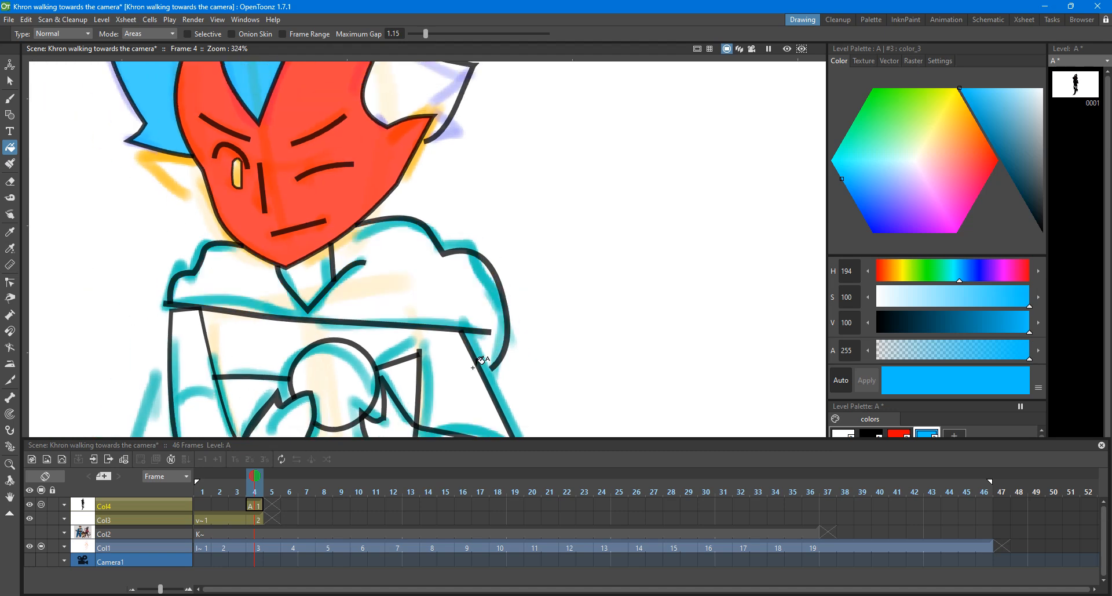
Step: Join the shoulder cape outline's loose end to the arm line with the Tape tool, and fill the cape blue
{"action": "key", "text": "t"}
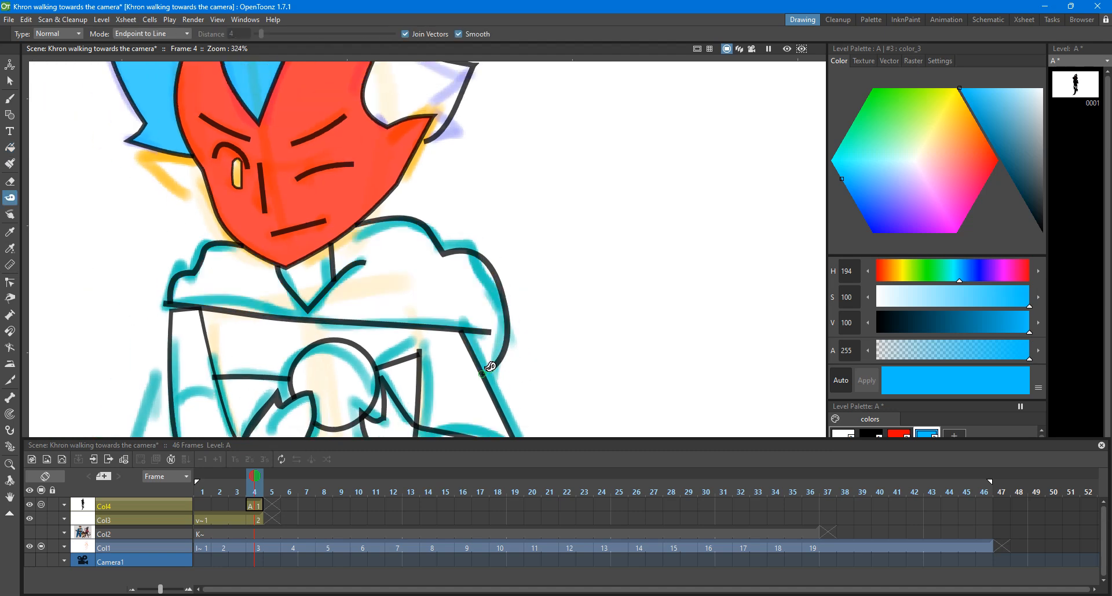
{"action": "left_click_drag", "start_coordinate": [495, 366], "coordinate": [483, 374]}
{"action": "scroll", "coordinate": [498, 366], "scroll_direction": "up", "scroll_amount": 2}
{"action": "key", "text": "f"}
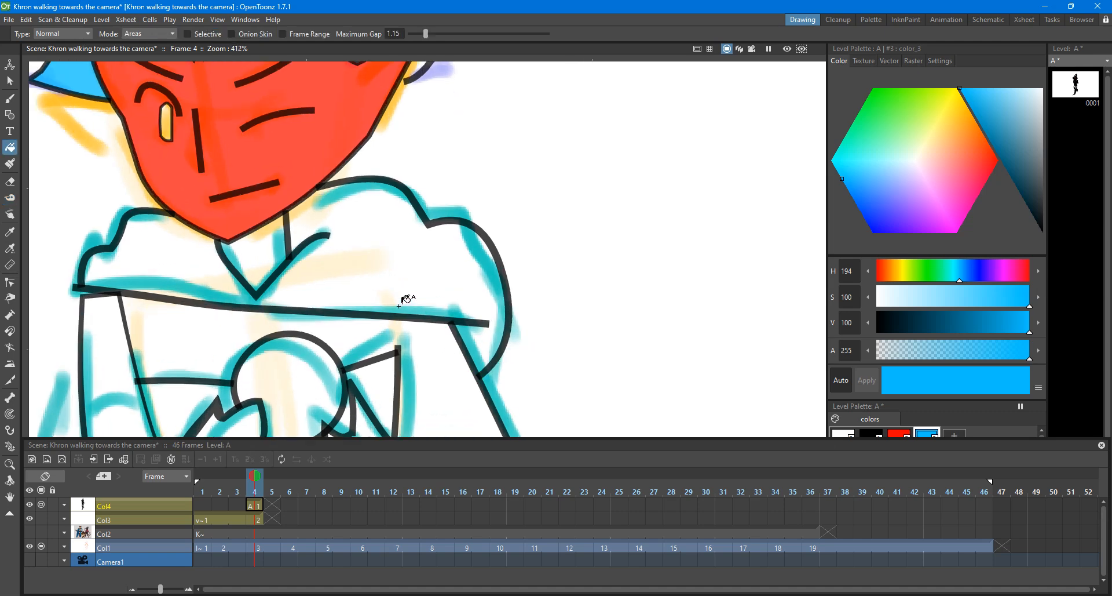
{"action": "left_click", "coordinate": [395, 304]}
{"action": "scroll", "coordinate": [385, 295], "scroll_direction": "down", "scroll_amount": 7}
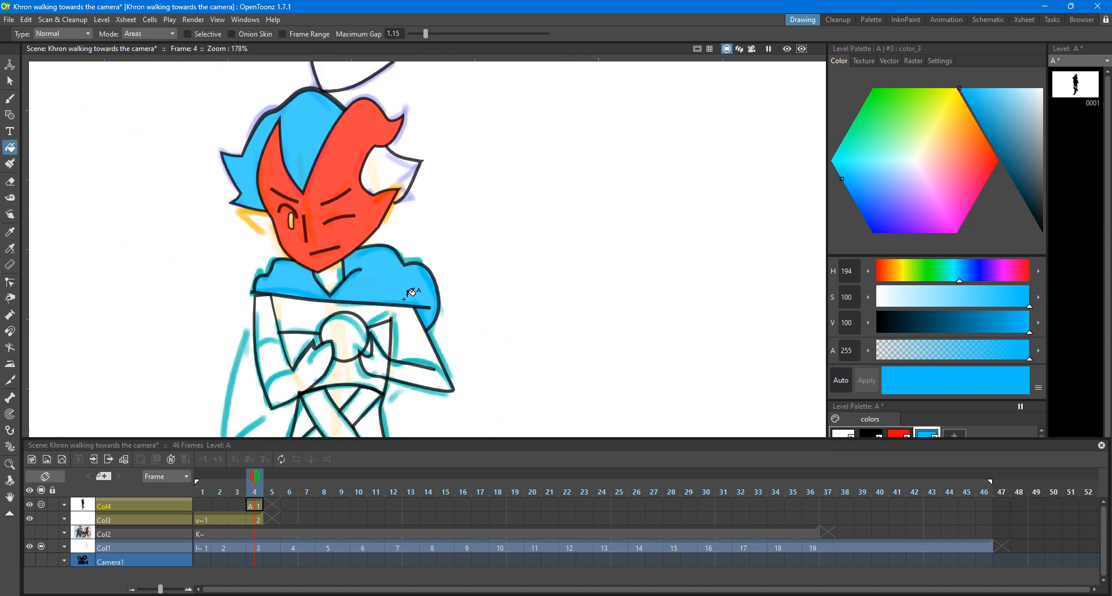
Step: Try closing the right-hand hair area by pulling its outline's end point into the face, fill it blue, and undo both
{"action": "scroll", "coordinate": [406, 287], "scroll_direction": "up", "scroll_amount": 5}
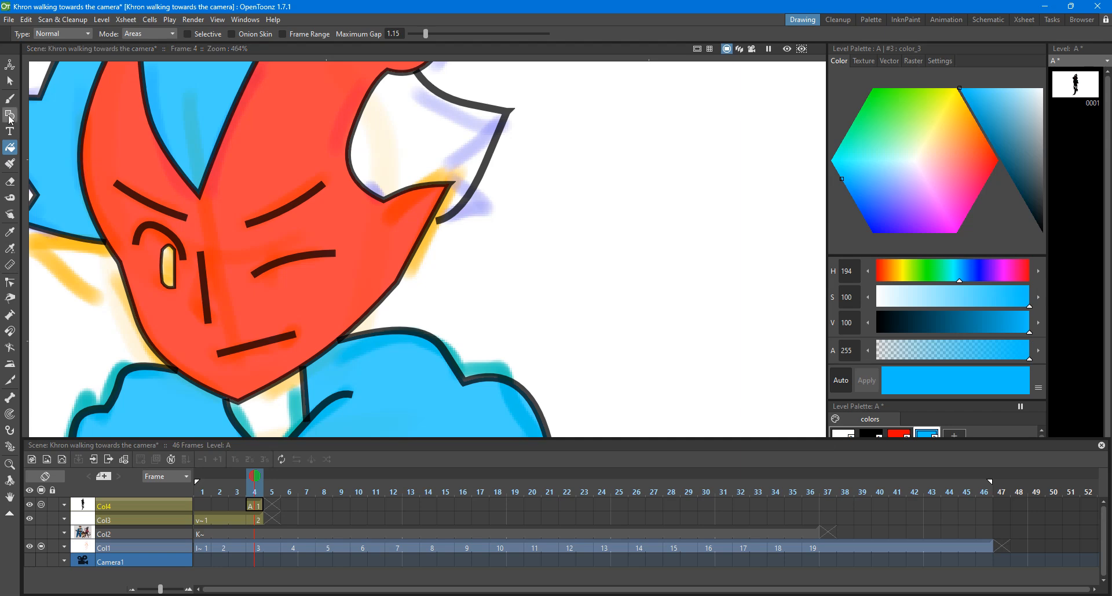
{"action": "key", "text": "s"}
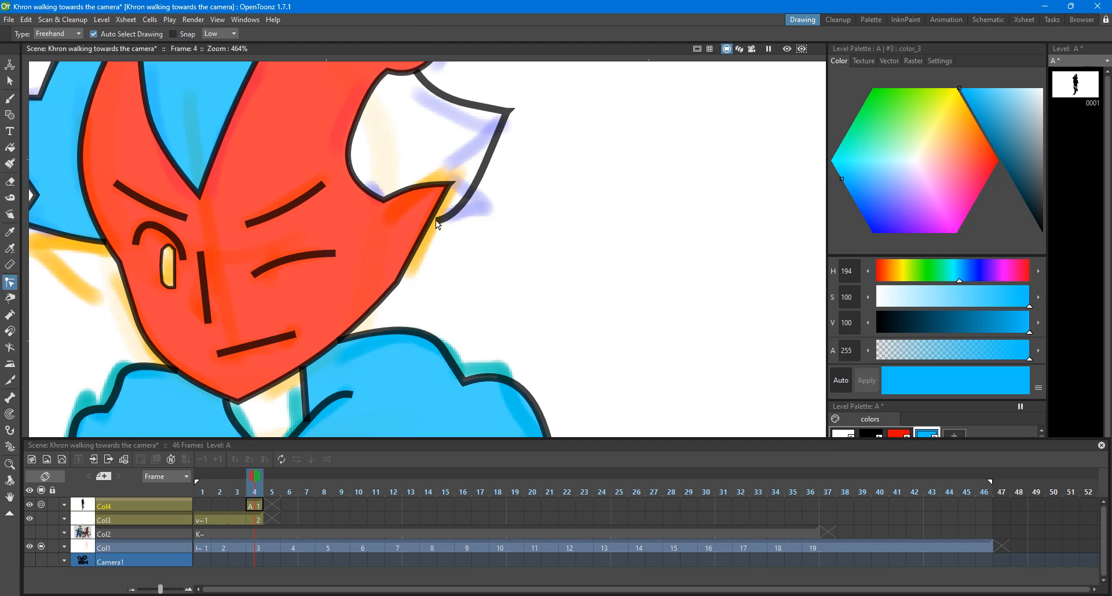
{"action": "left_click_drag", "start_coordinate": [437, 221], "coordinate": [409, 221]}
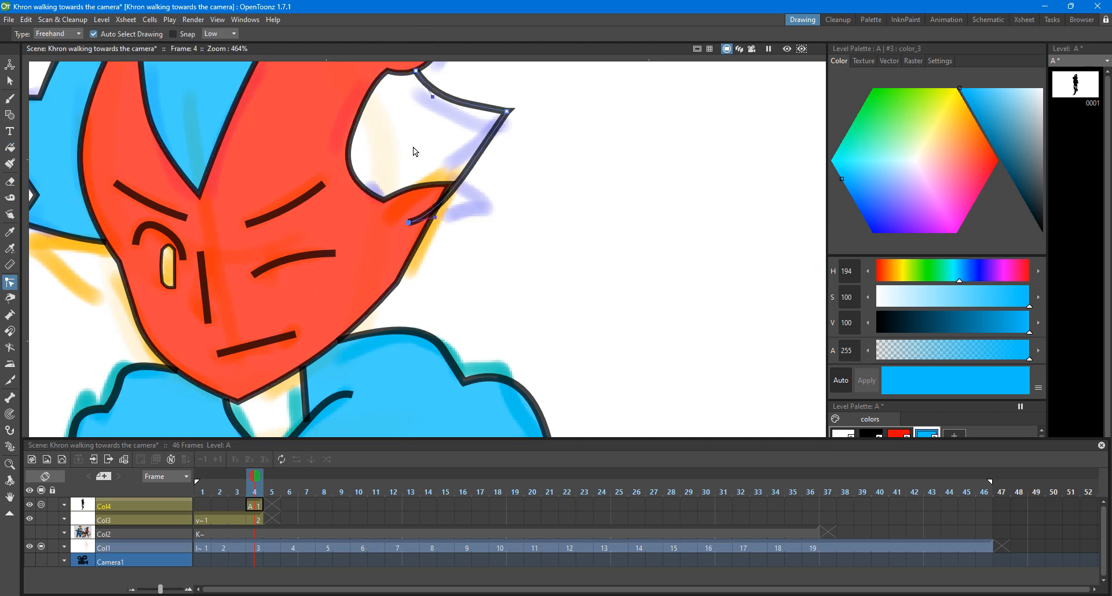
{"action": "key", "text": "f"}
{"action": "left_click", "coordinate": [414, 117]}
{"action": "key", "text": "ctrl+z"}
{"action": "key", "text": "ctrl+z"}
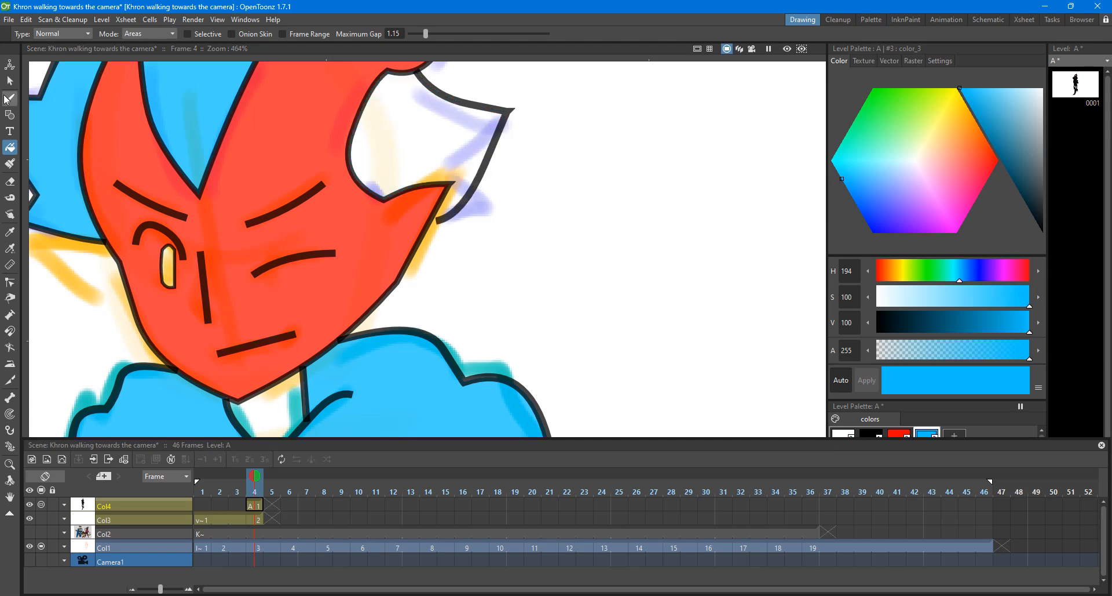
Step: Tape the right-hand hair outline's loose end to the face line, and fill that hair area blue
{"action": "left_click", "coordinate": [10, 198]}
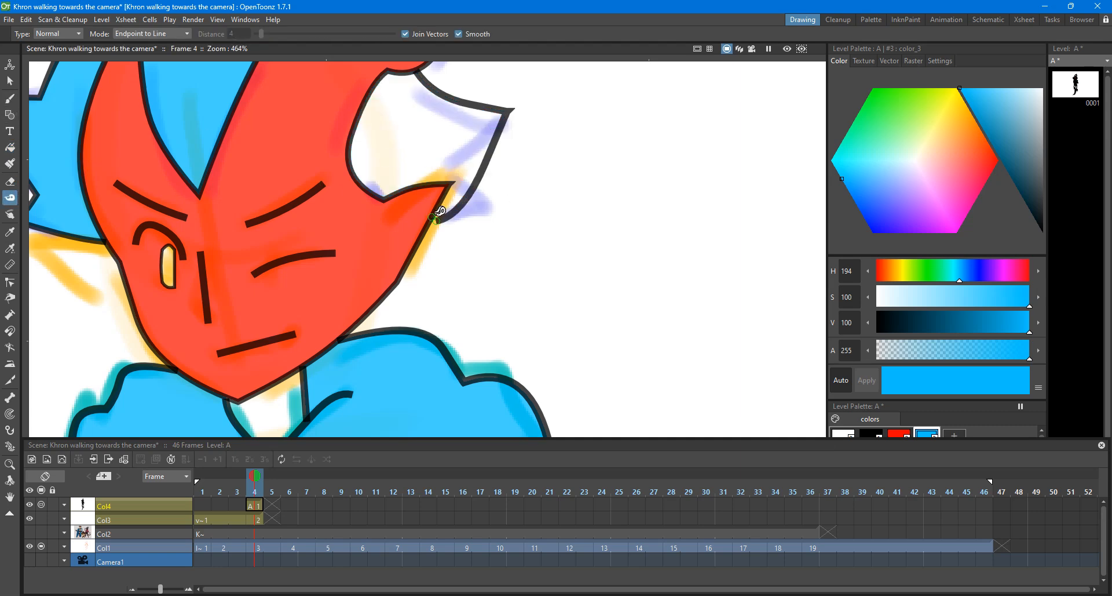
{"action": "left_click_drag", "start_coordinate": [436, 220], "coordinate": [430, 218]}
{"action": "key", "text": "f"}
{"action": "left_click", "coordinate": [416, 137]}
{"action": "scroll", "coordinate": [434, 184], "scroll_direction": "down", "scroll_amount": 6}
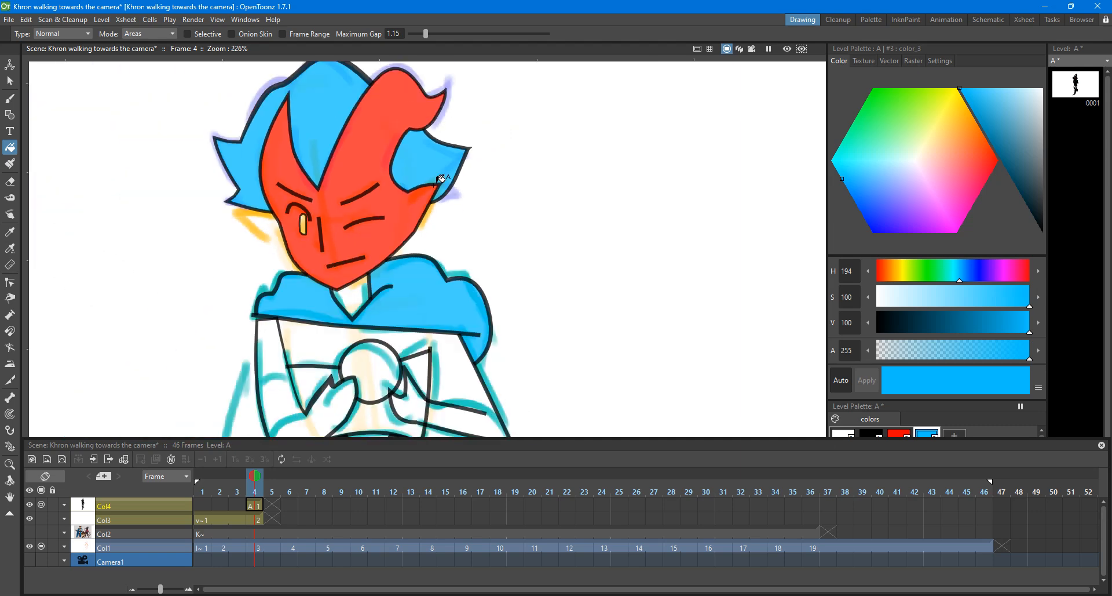
{"action": "scroll", "coordinate": [441, 179], "scroll_direction": "down", "scroll_amount": 6}
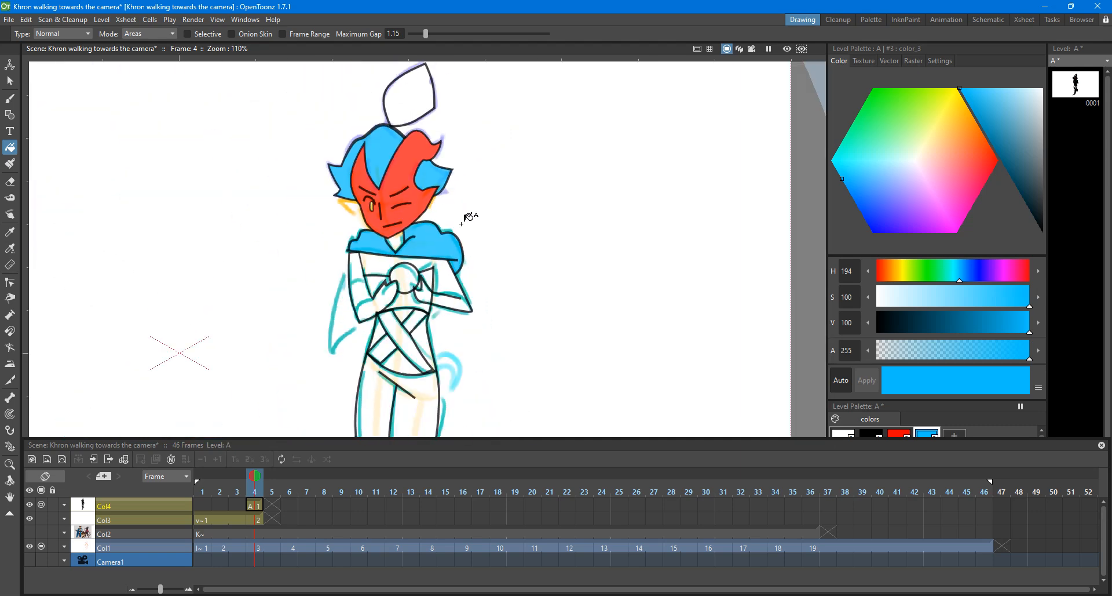
Step: Fill the neck opening above the shoulder cape with the blue style, and save the scene
{"action": "left_click", "coordinate": [404, 231]}
{"action": "key", "text": "ctrl+z"}
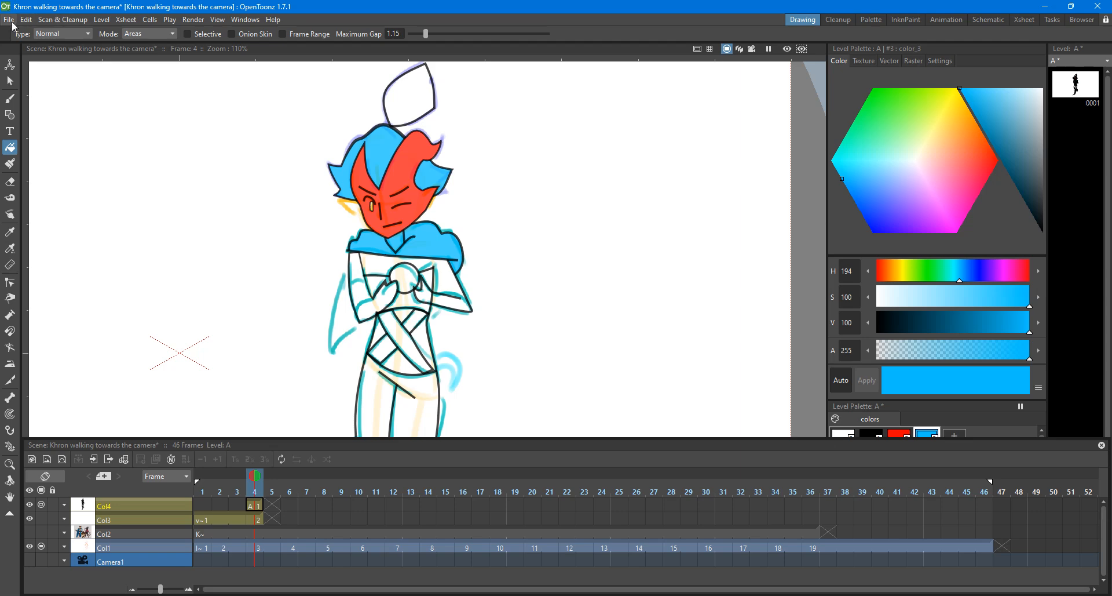
{"action": "key", "text": "alt+Tab"}
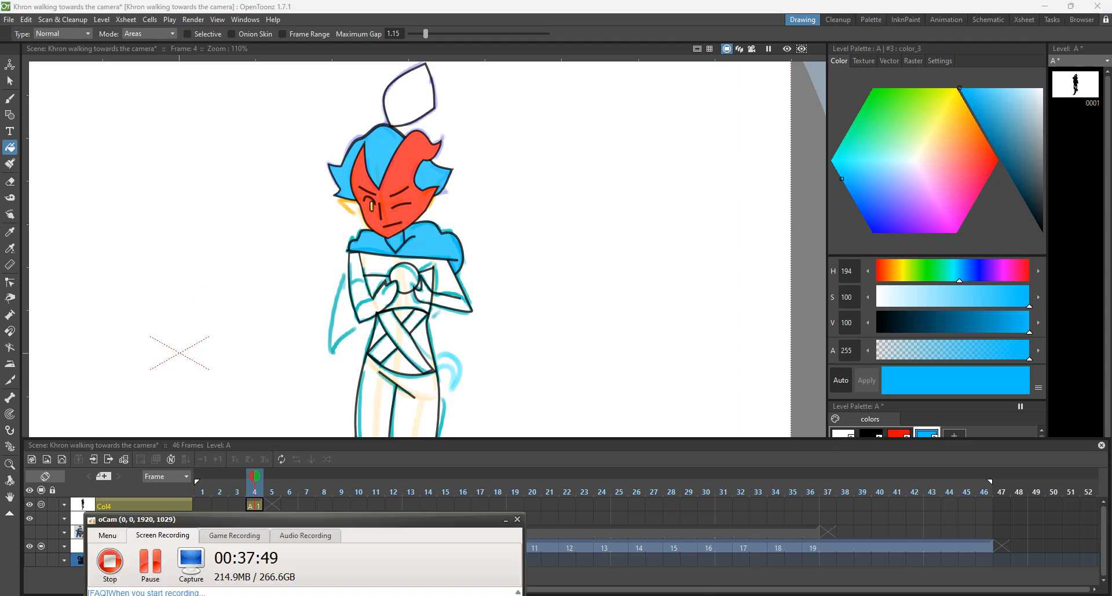